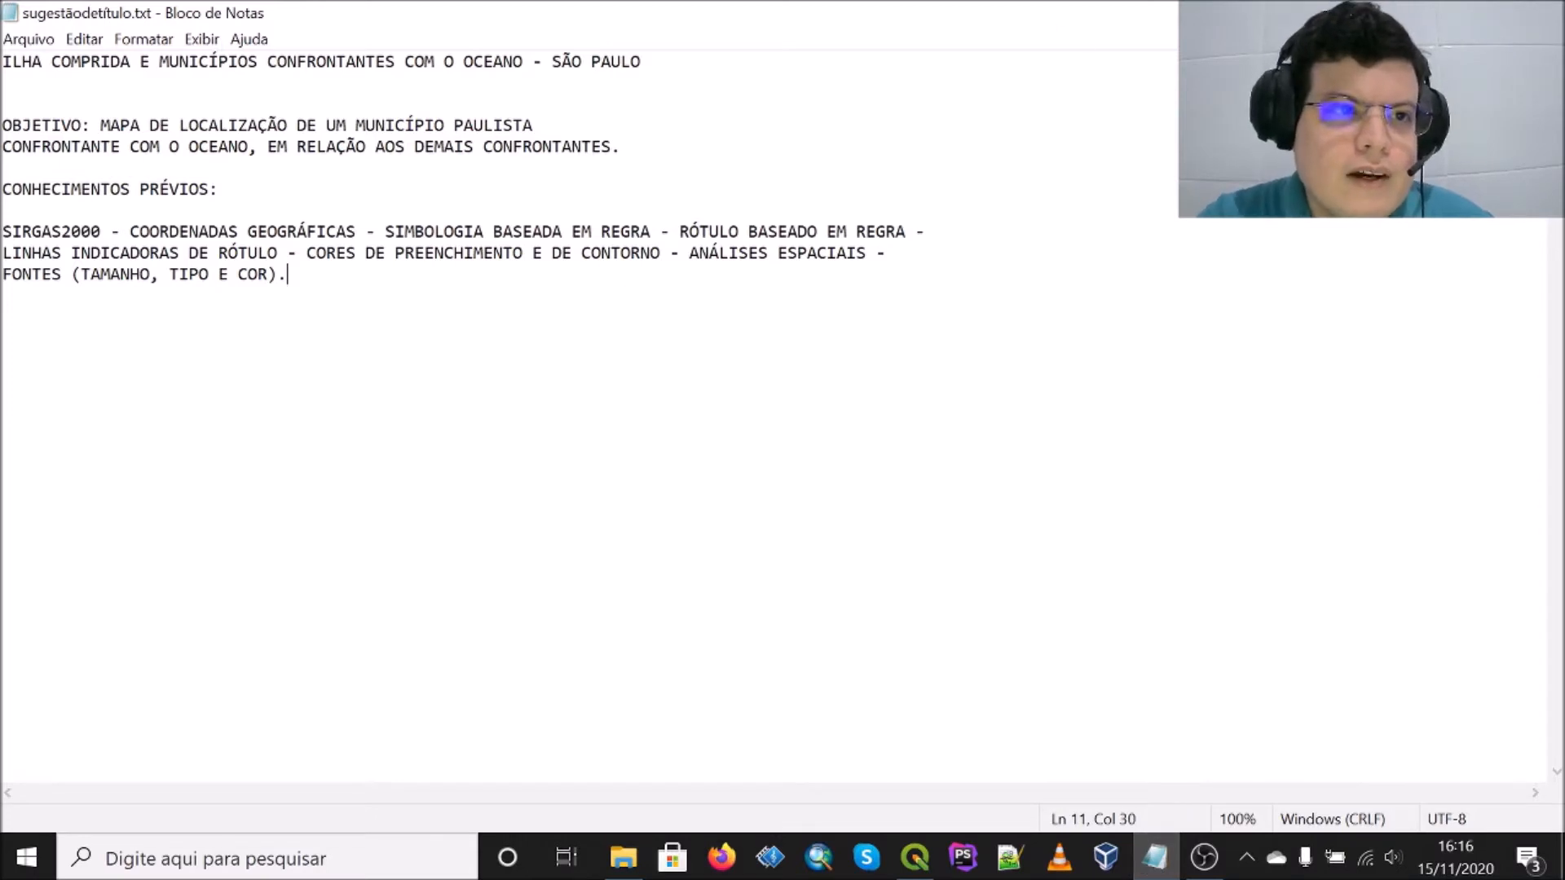
Step: Review the suggested map title, objective and prerequisites in the sugestãodetítulo.txt notes, and switch to QGIS
{"action": "left_click_drag", "start_coordinate": [3, 62], "coordinate": [644, 62]}
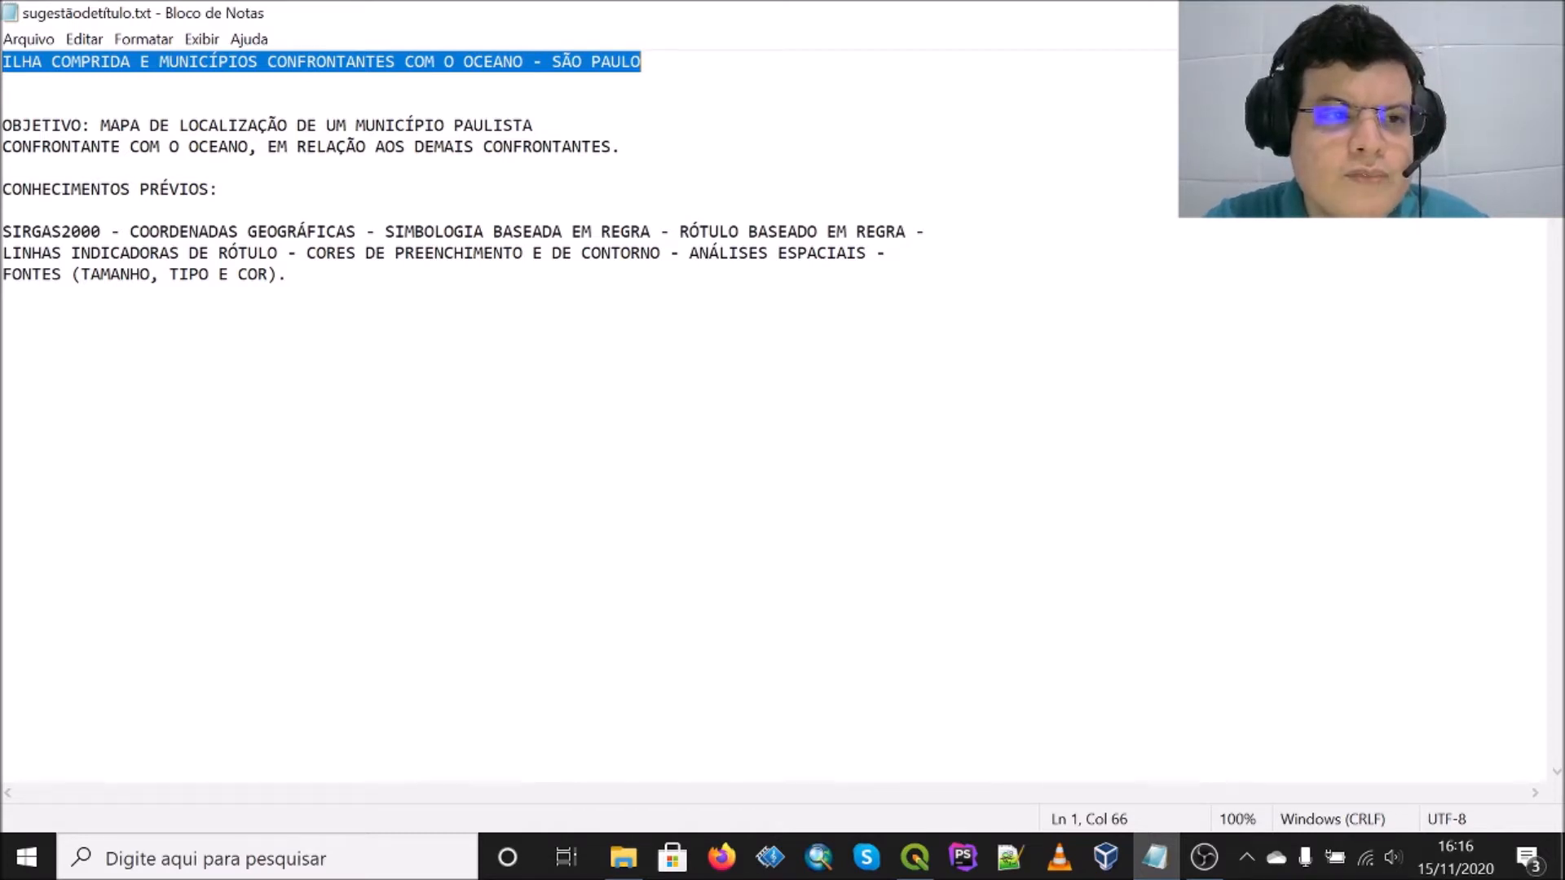
{"action": "left_click", "coordinate": [4, 168]}
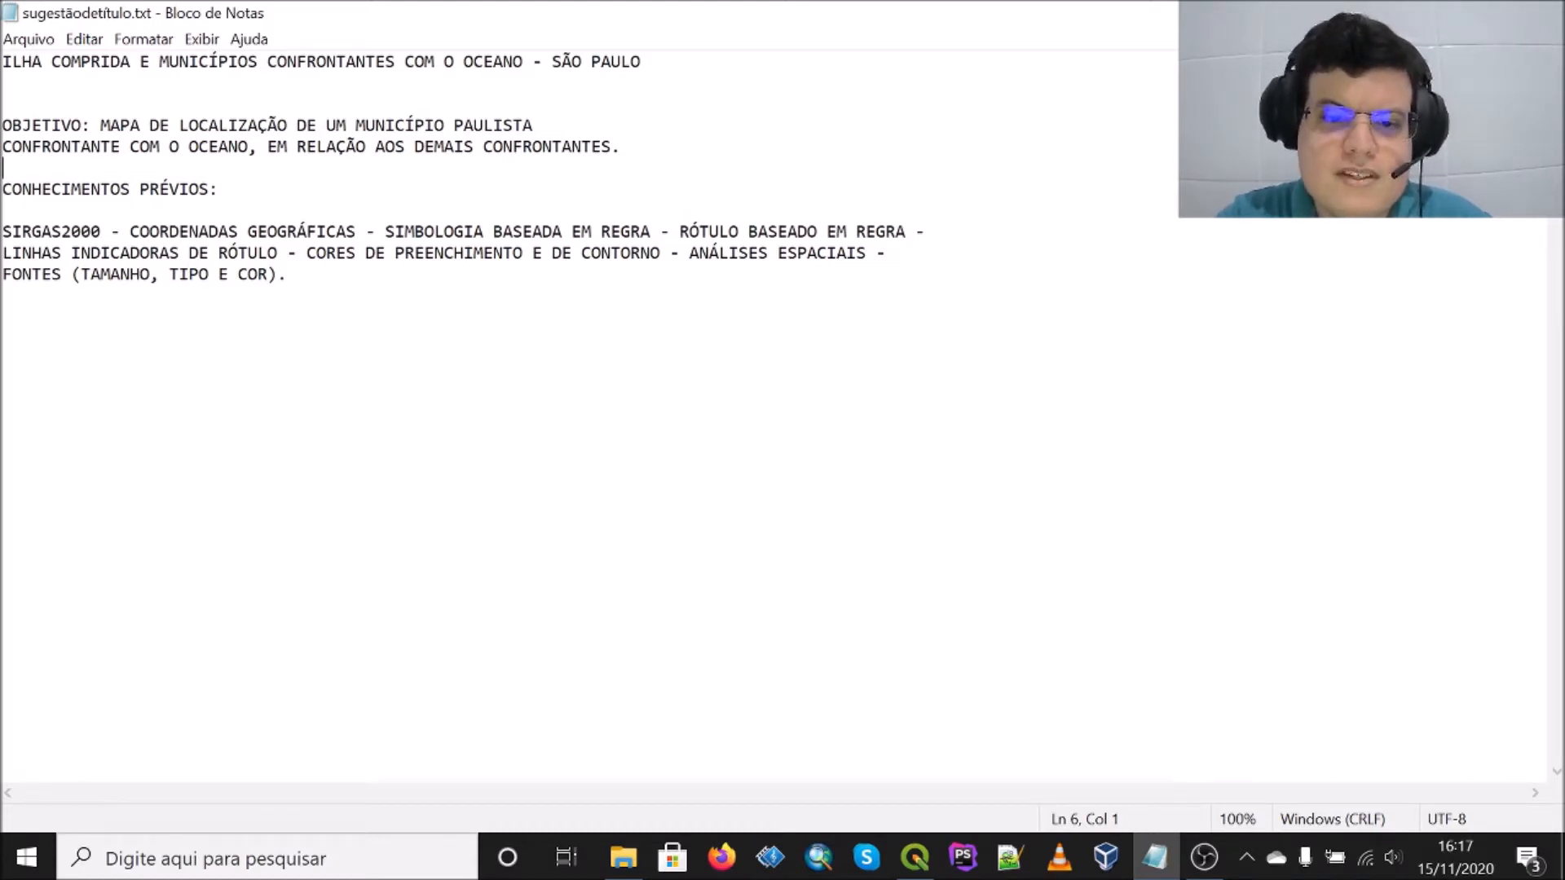
{"action": "left_click", "coordinate": [914, 866]}
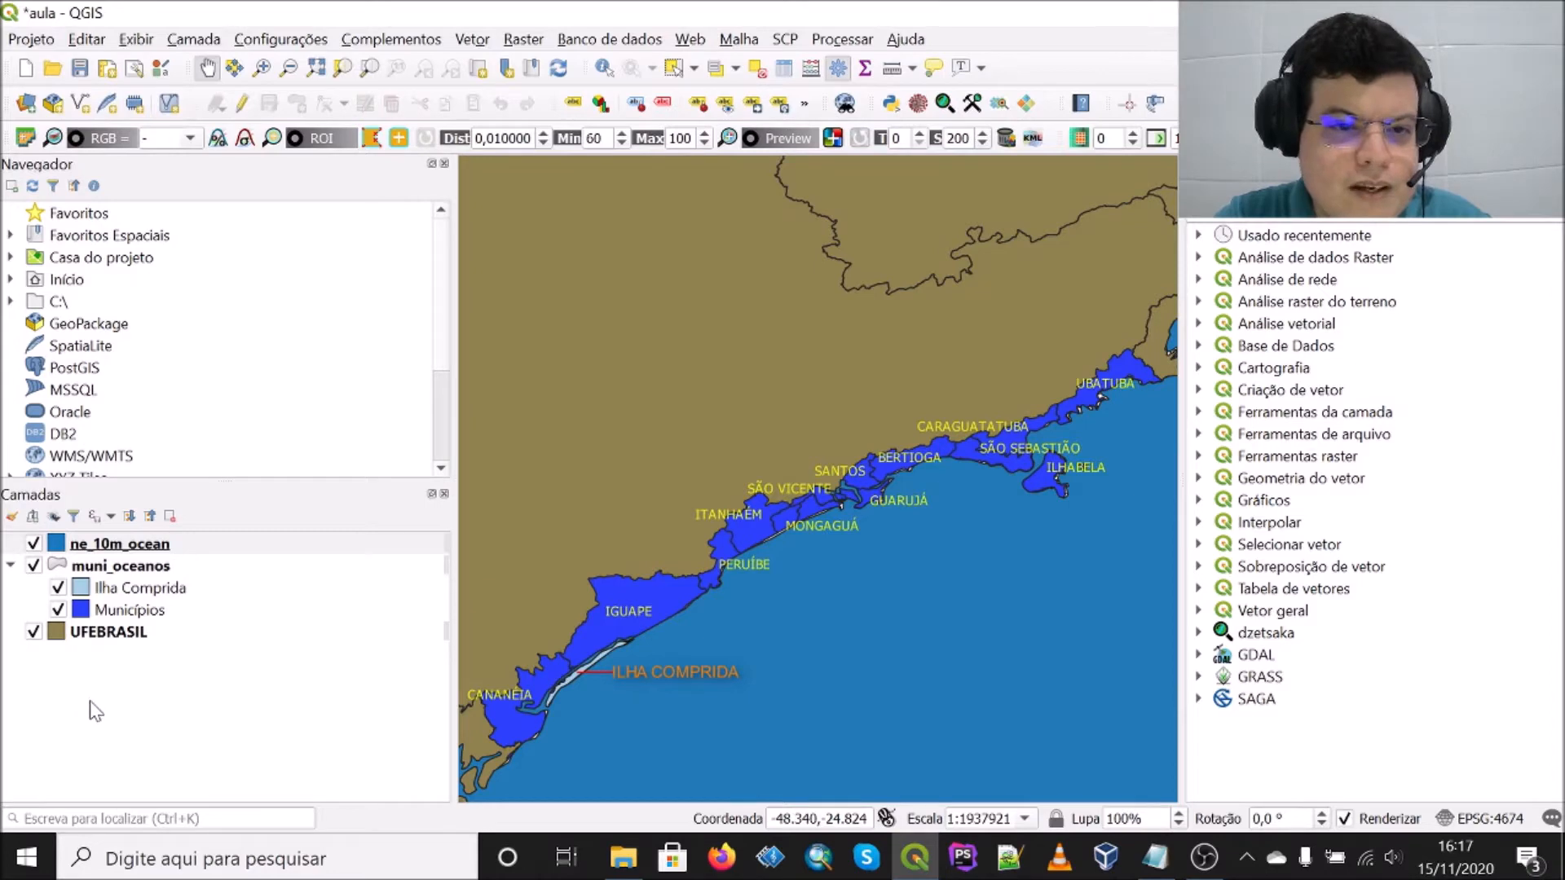
Step: Look over the UFEBRASIL, ne_10m_ocean and muni_oceanos layers of the project one by one
{"action": "left_click", "coordinate": [109, 635]}
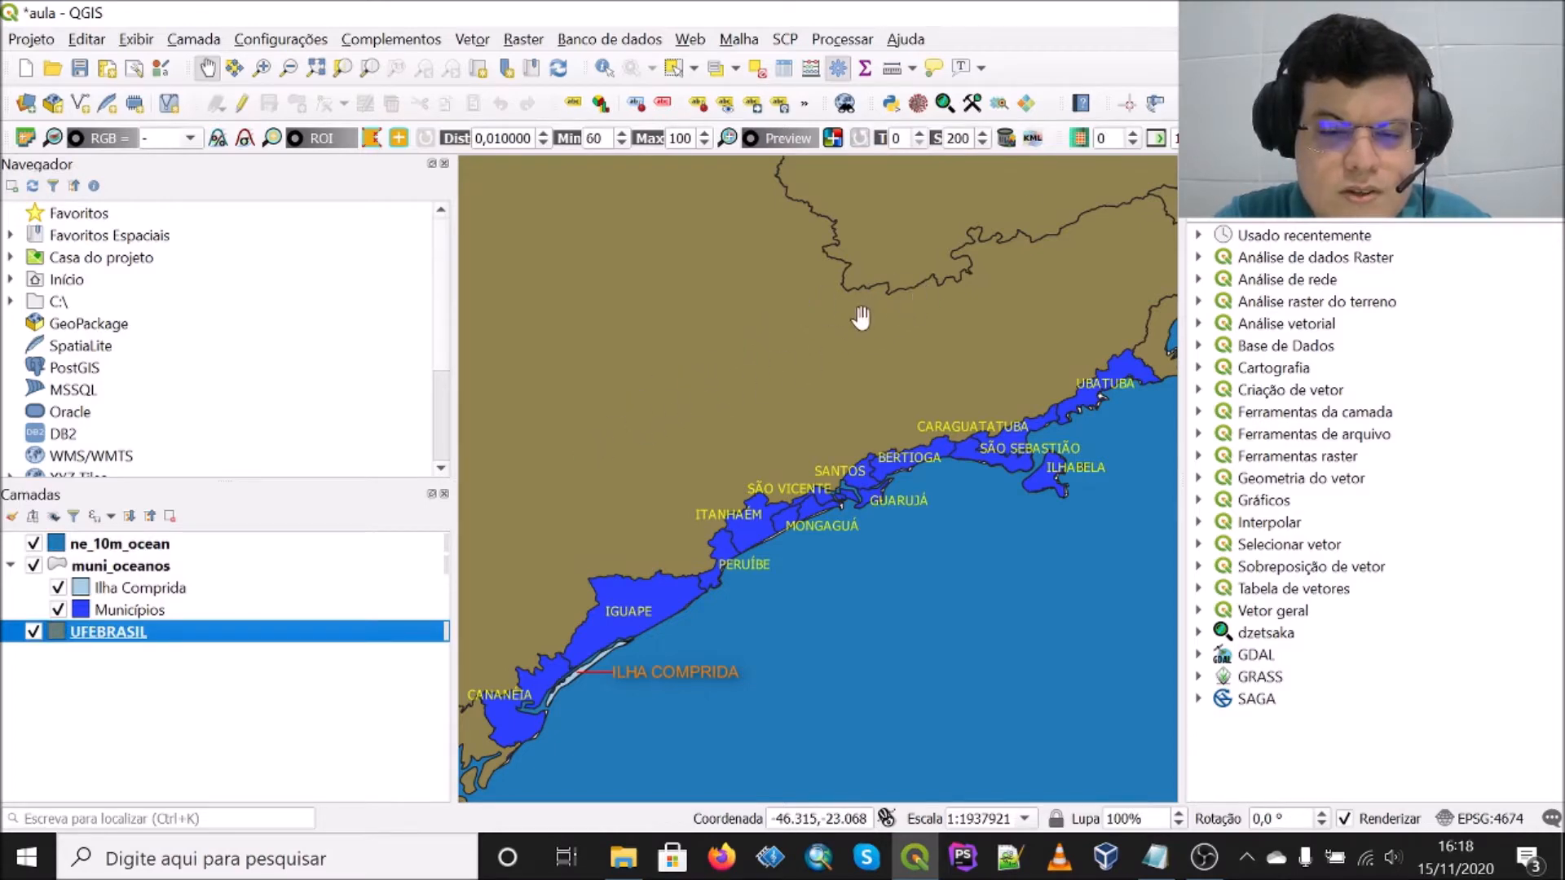
{"action": "left_click", "coordinate": [131, 546]}
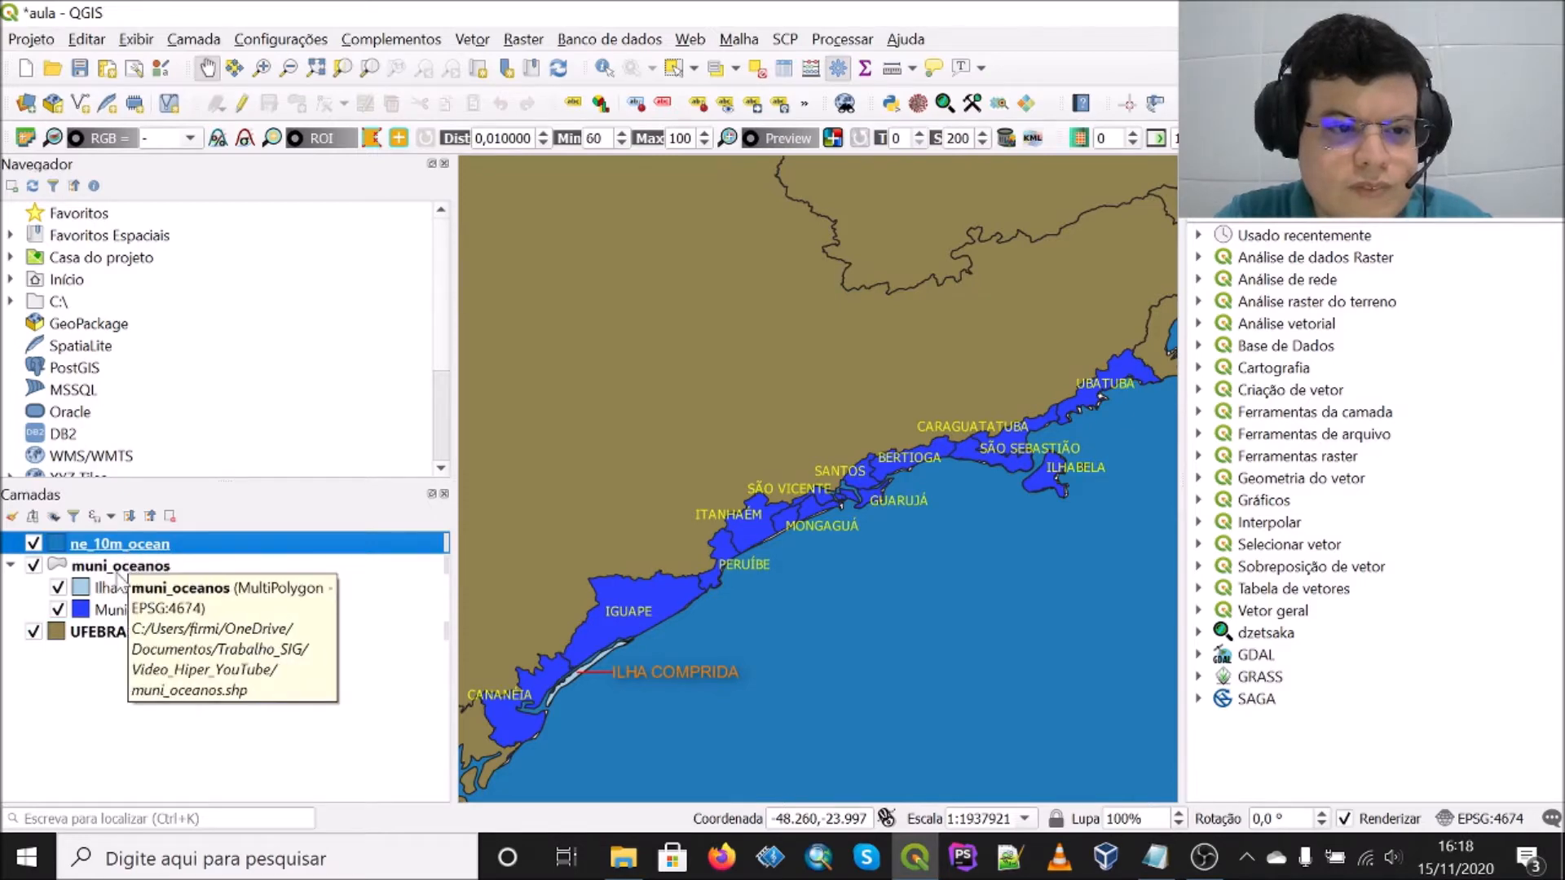
{"action": "left_click", "coordinate": [122, 568]}
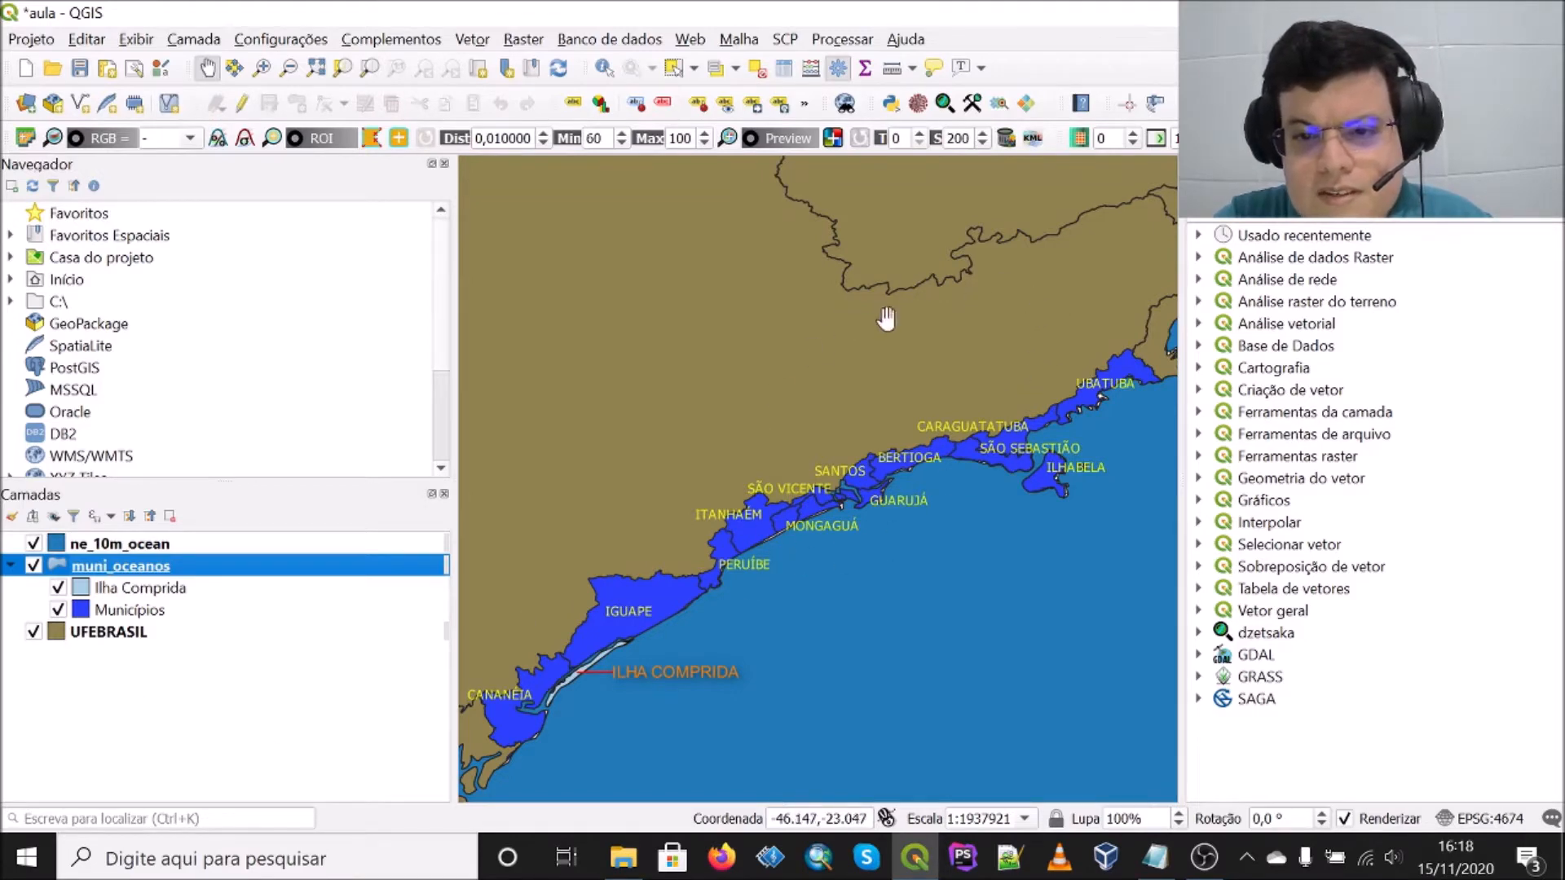
Step: Label the UFEBRASIL layer with simple labels (Rótulos simples) taken from the NM_ESTADO field
{"action": "right_click", "coordinate": [123, 636]}
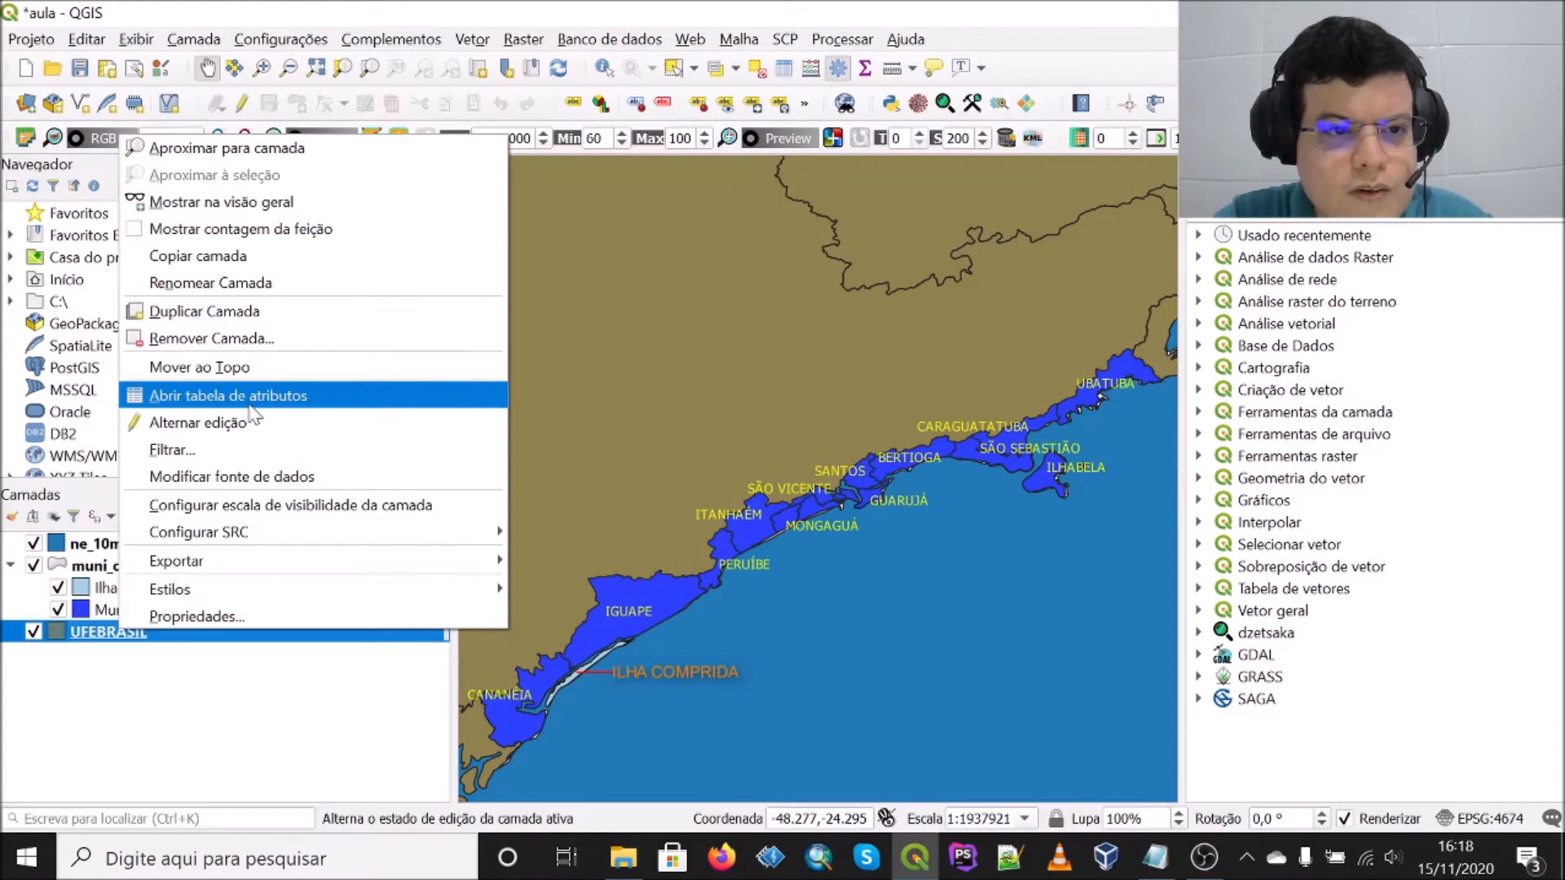
{"action": "left_click", "coordinate": [196, 608]}
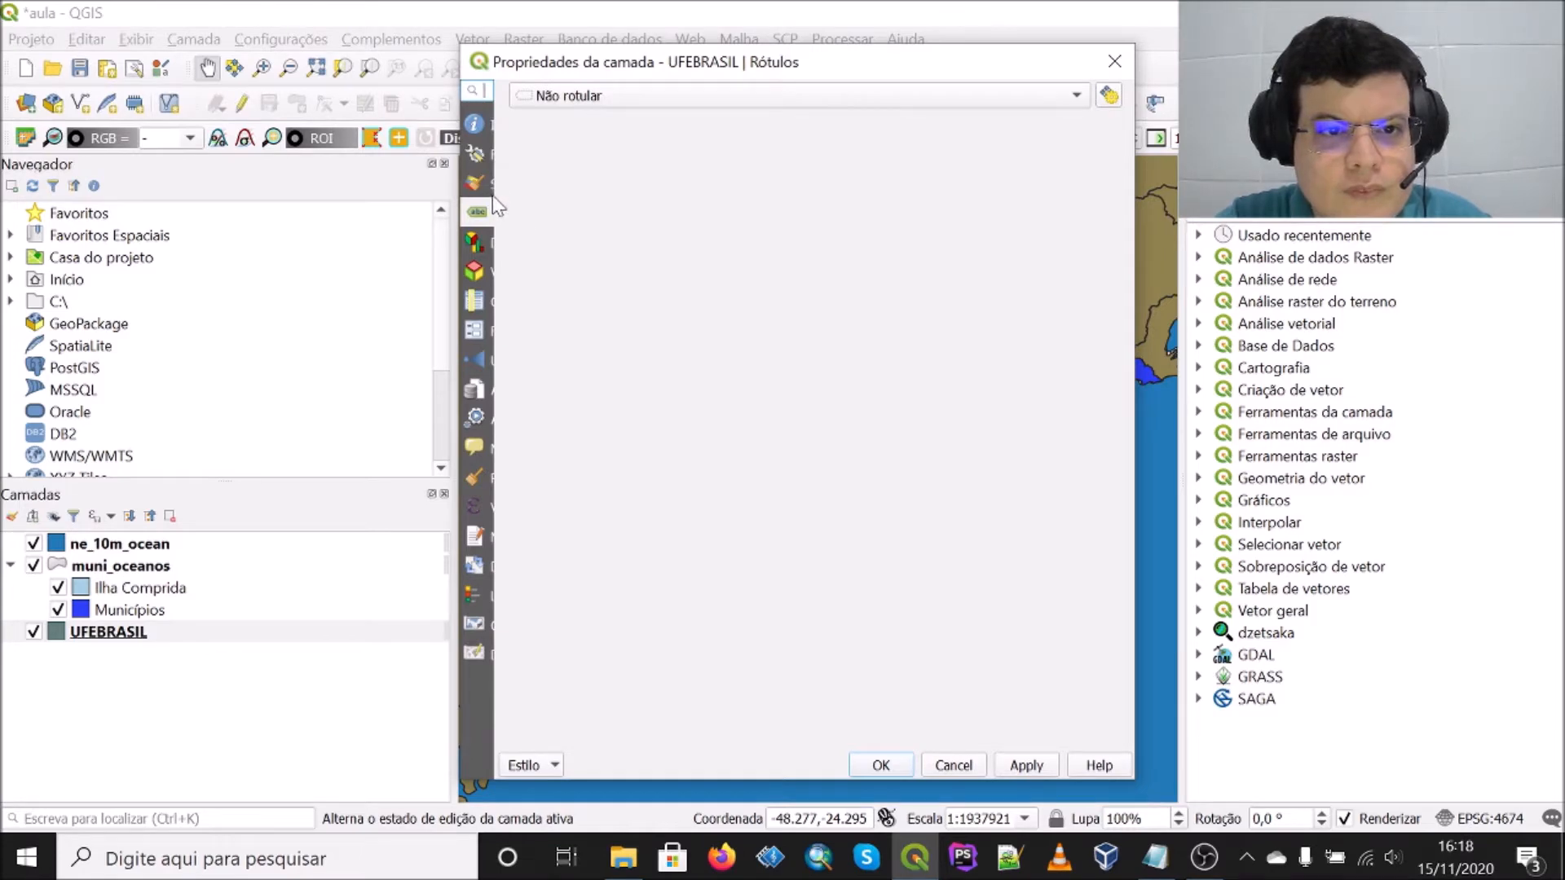
{"action": "mouse_move", "coordinate": [489, 207]}
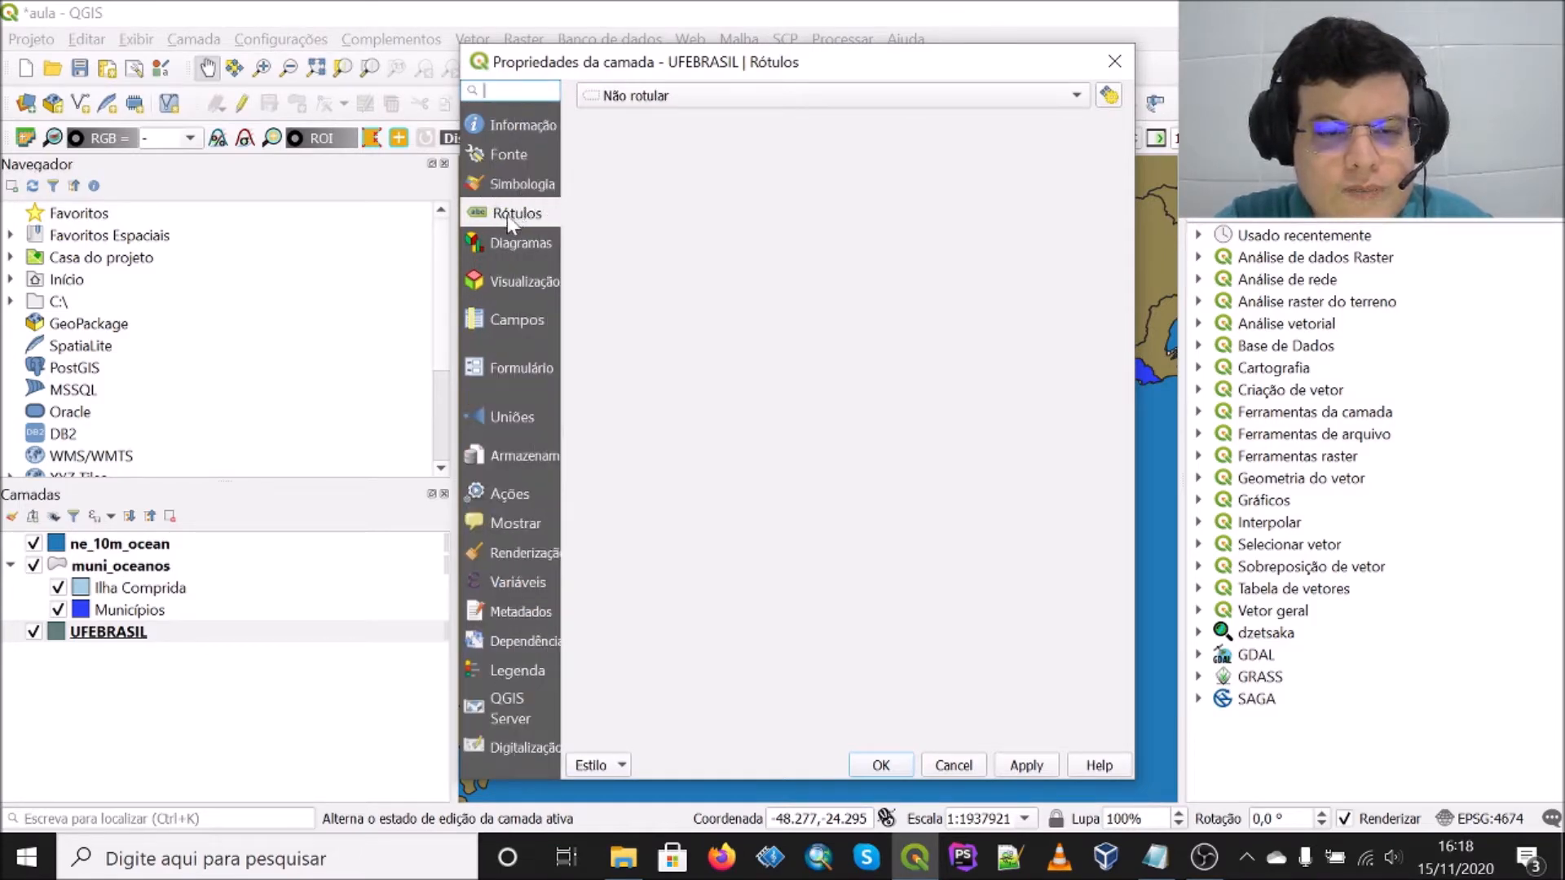
{"action": "left_click", "coordinate": [697, 96]}
{"action": "left_click", "coordinate": [698, 119]}
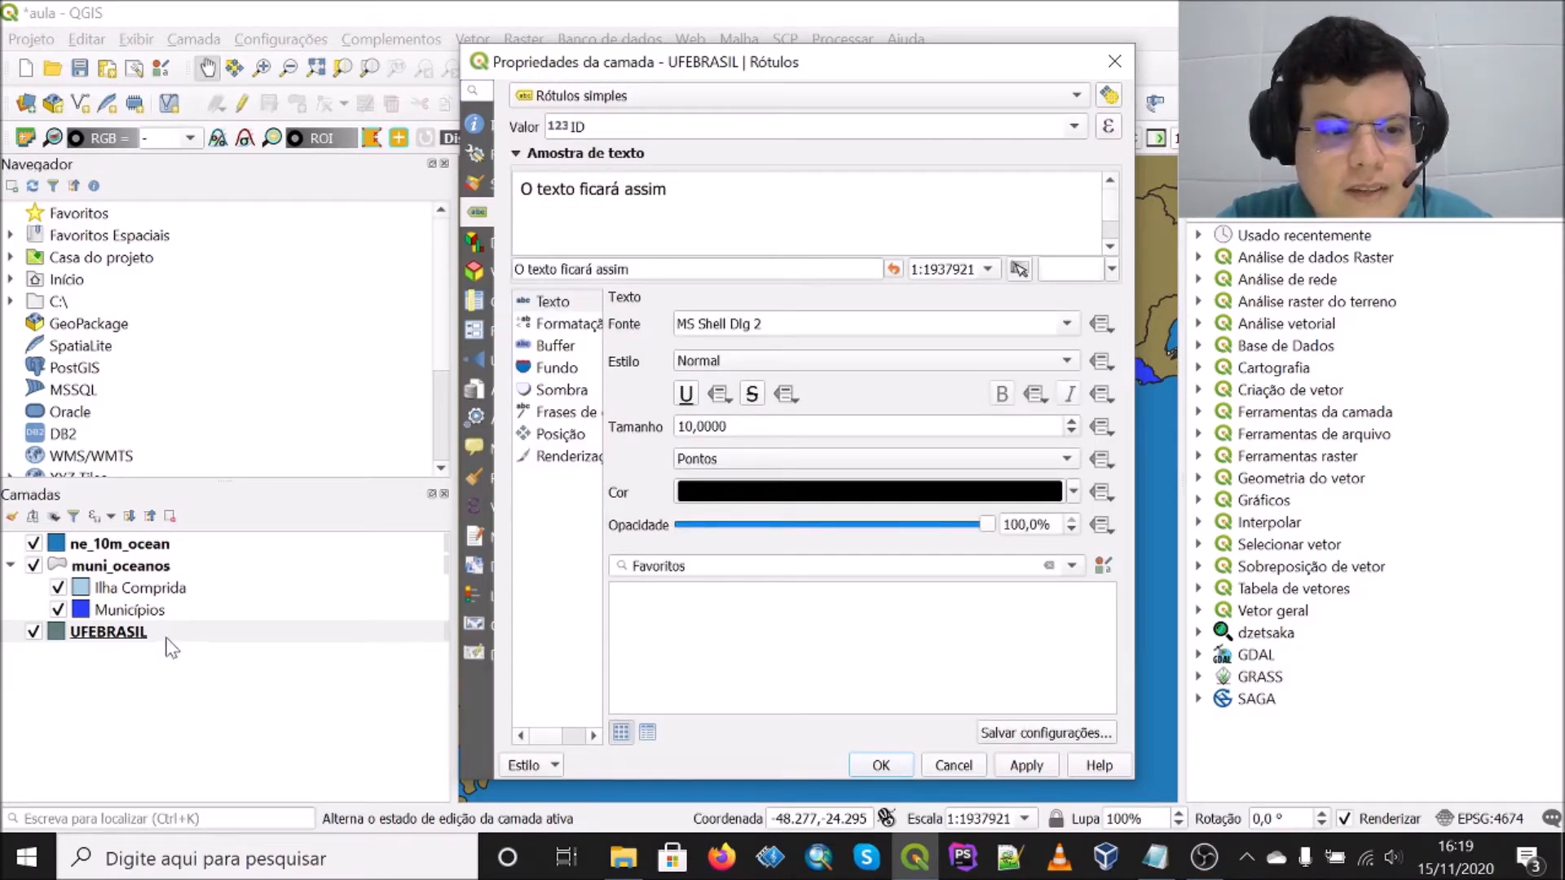
{"action": "left_click", "coordinate": [1073, 127]}
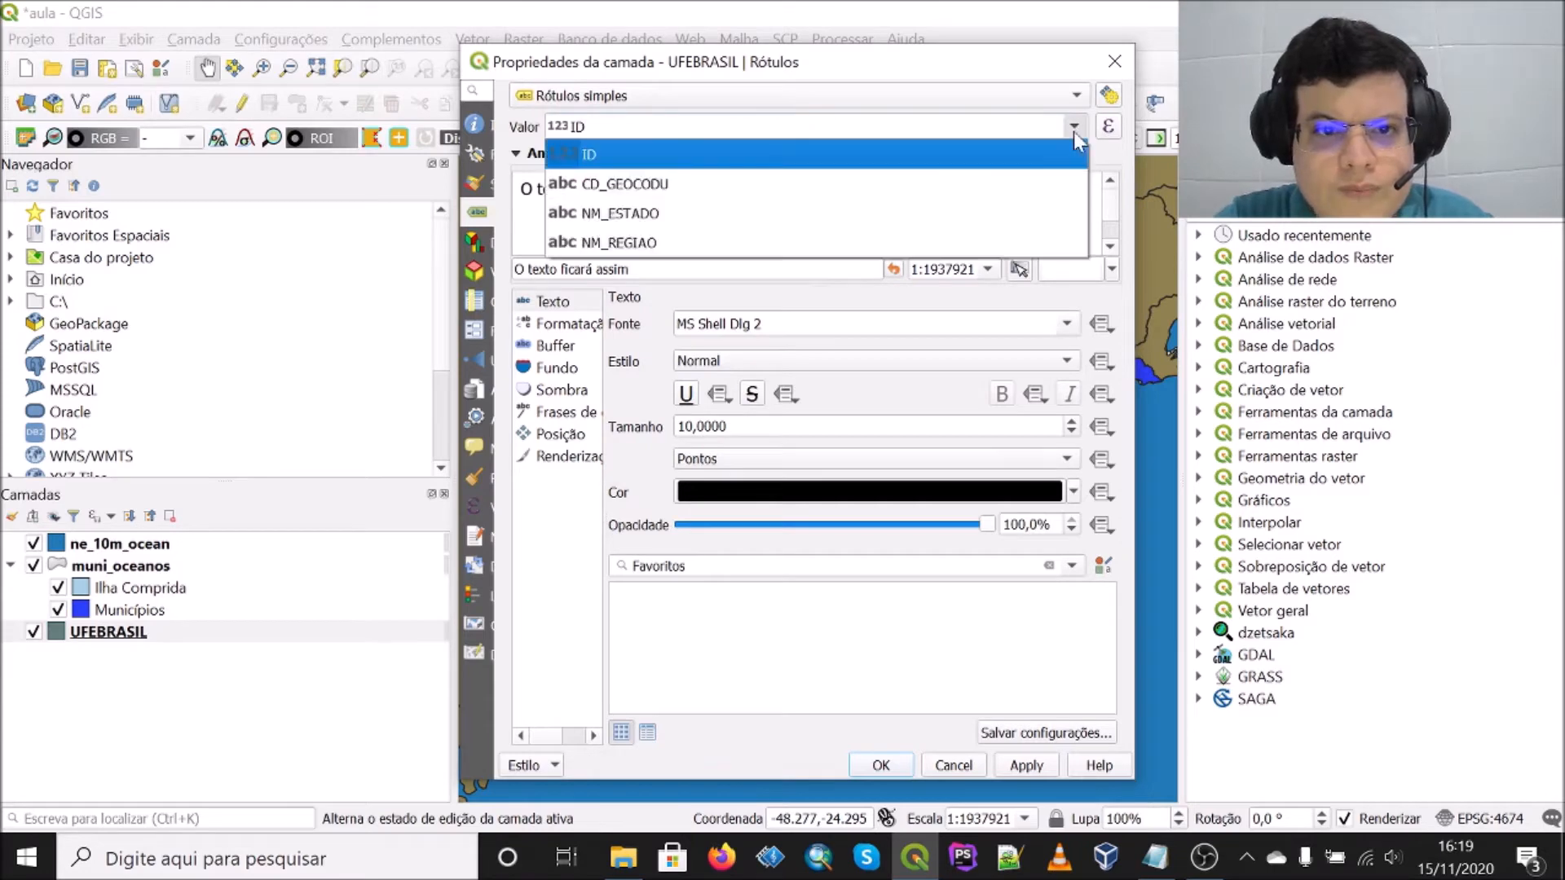
{"action": "left_click", "coordinate": [748, 214]}
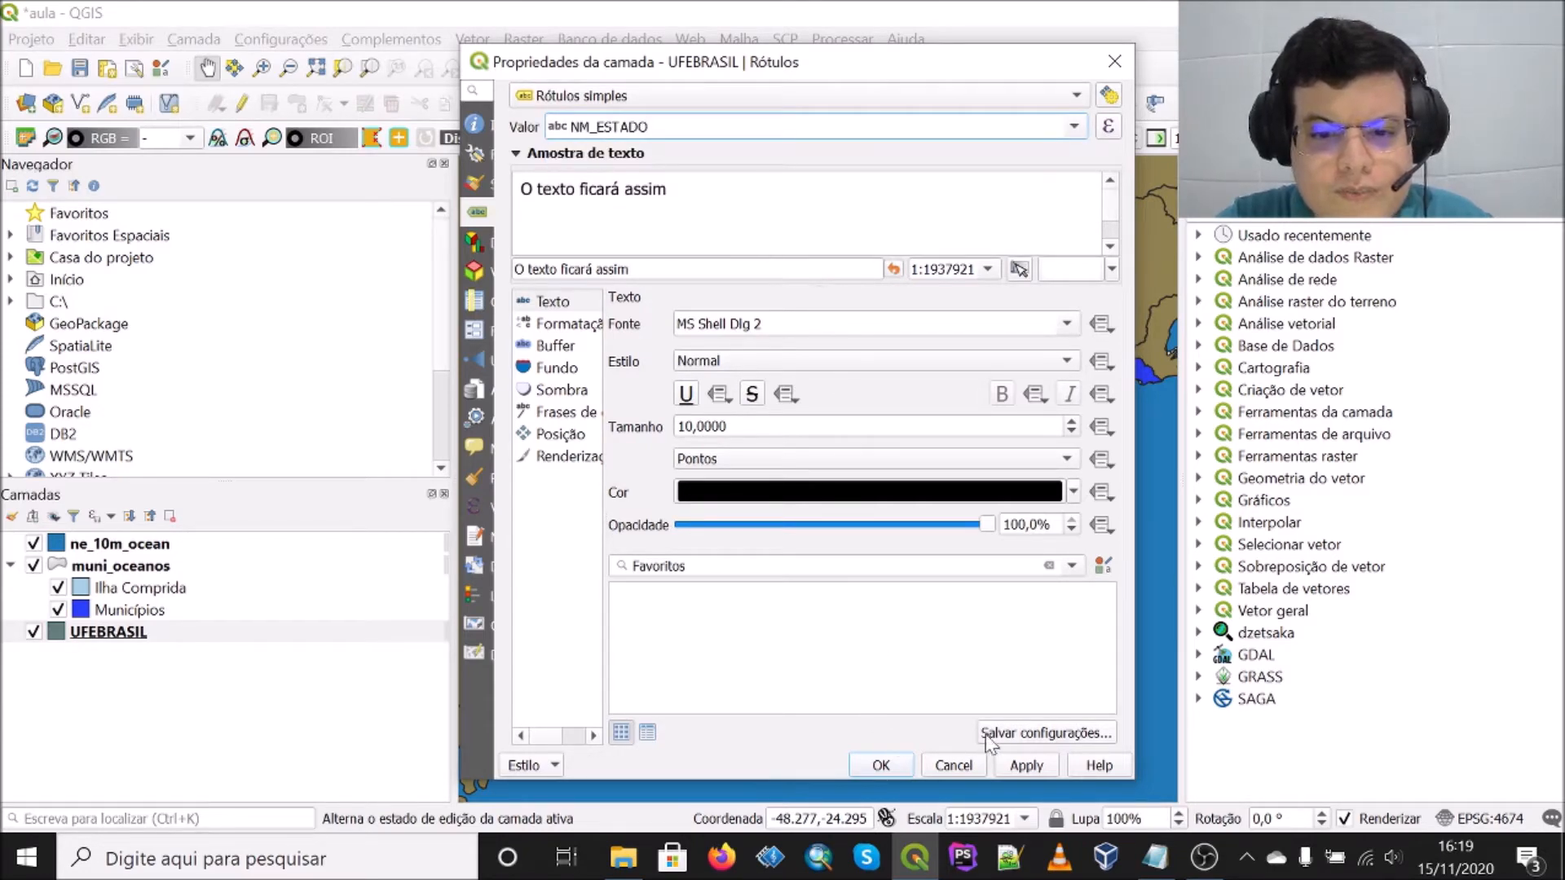
{"action": "left_click", "coordinate": [1028, 766]}
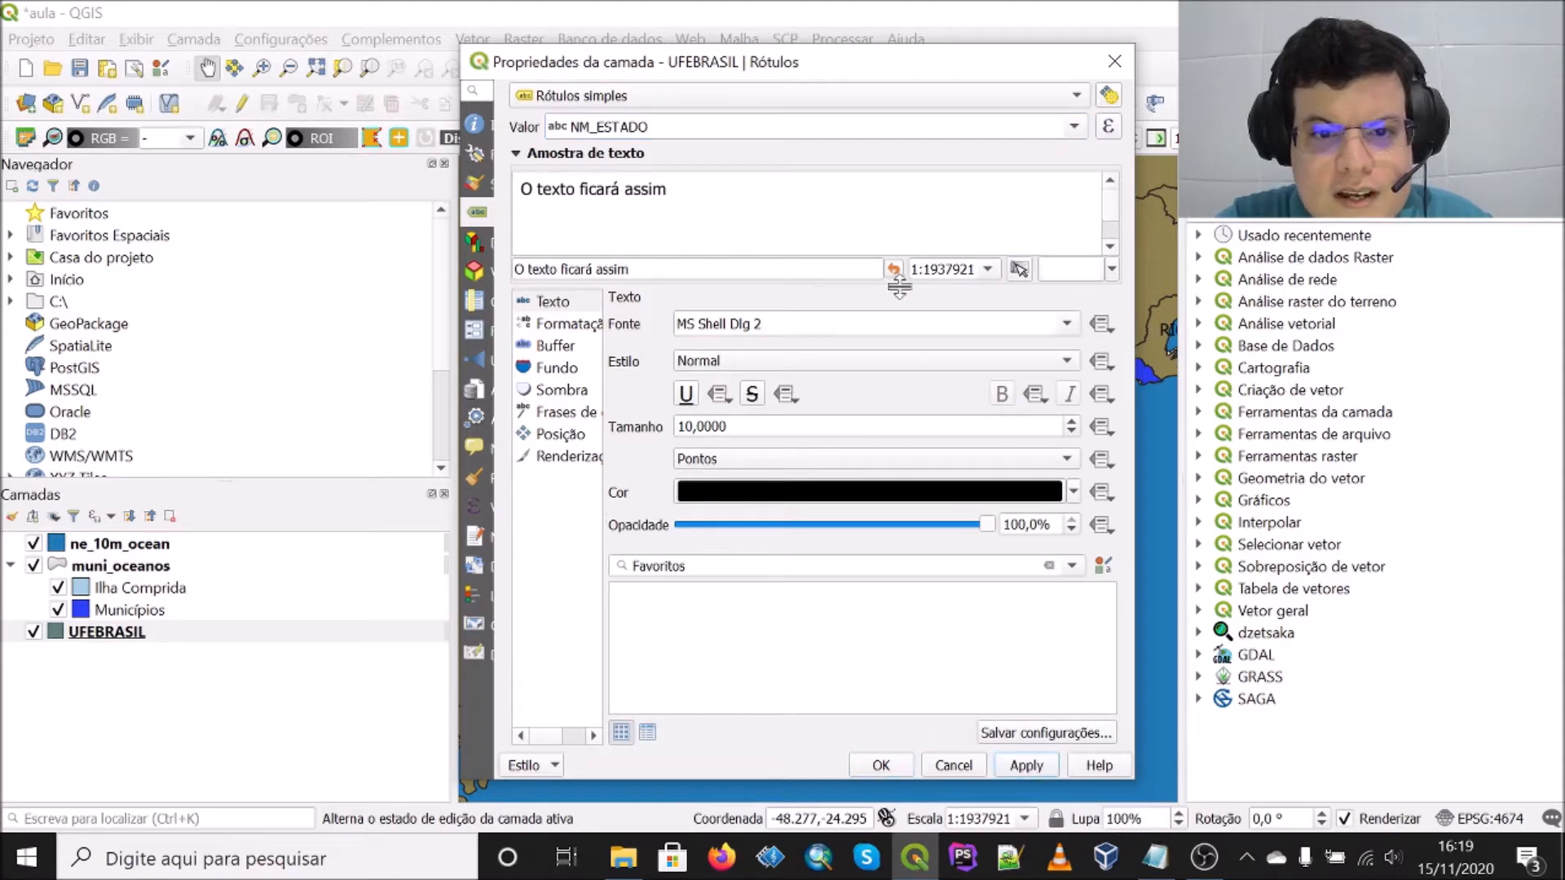
{"action": "left_click", "coordinate": [884, 766]}
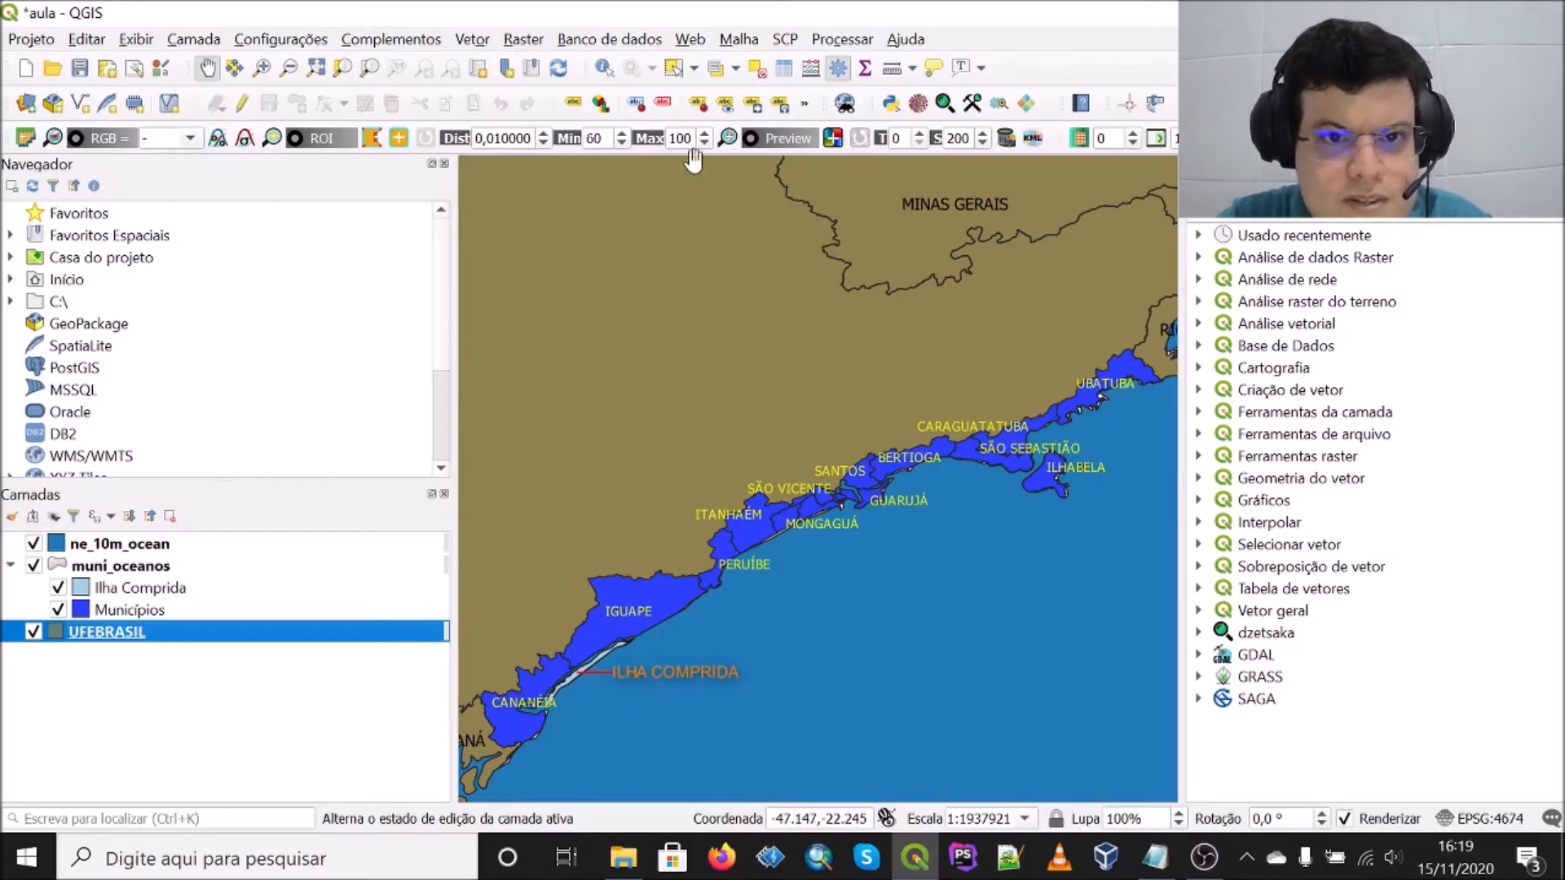
Step: Examine the state labels on the map around the São Paulo coast at a wider and a closer scale
{"action": "left_click", "coordinate": [755, 108]}
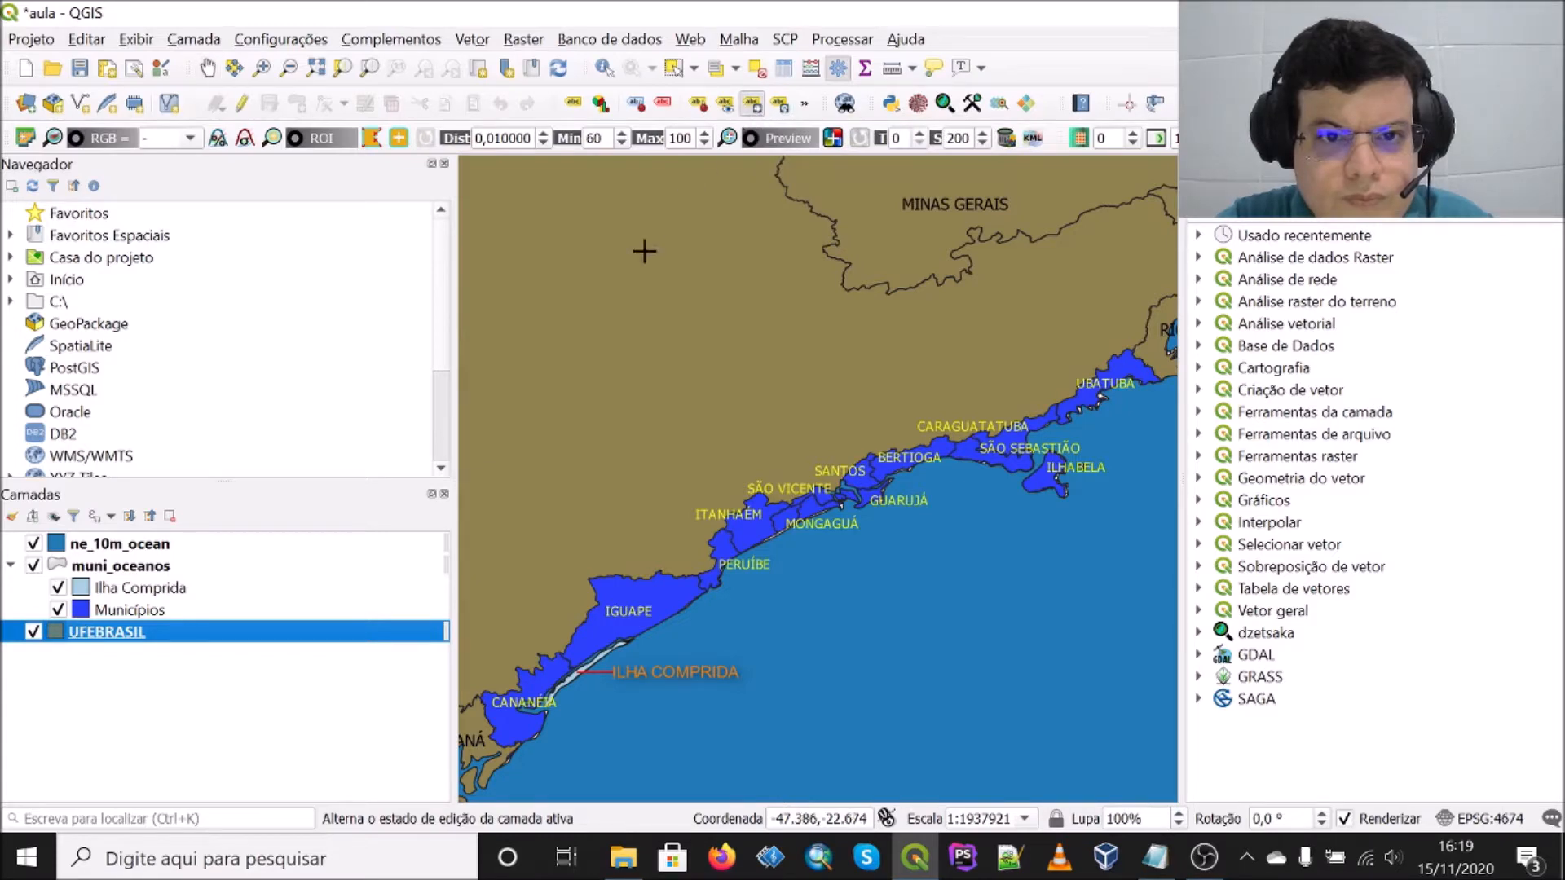
{"action": "scroll", "coordinate": [595, 322], "scroll_direction": "down", "scroll_amount": 2}
{"action": "left_click_drag", "start_coordinate": [575, 279], "coordinate": [675, 437]}
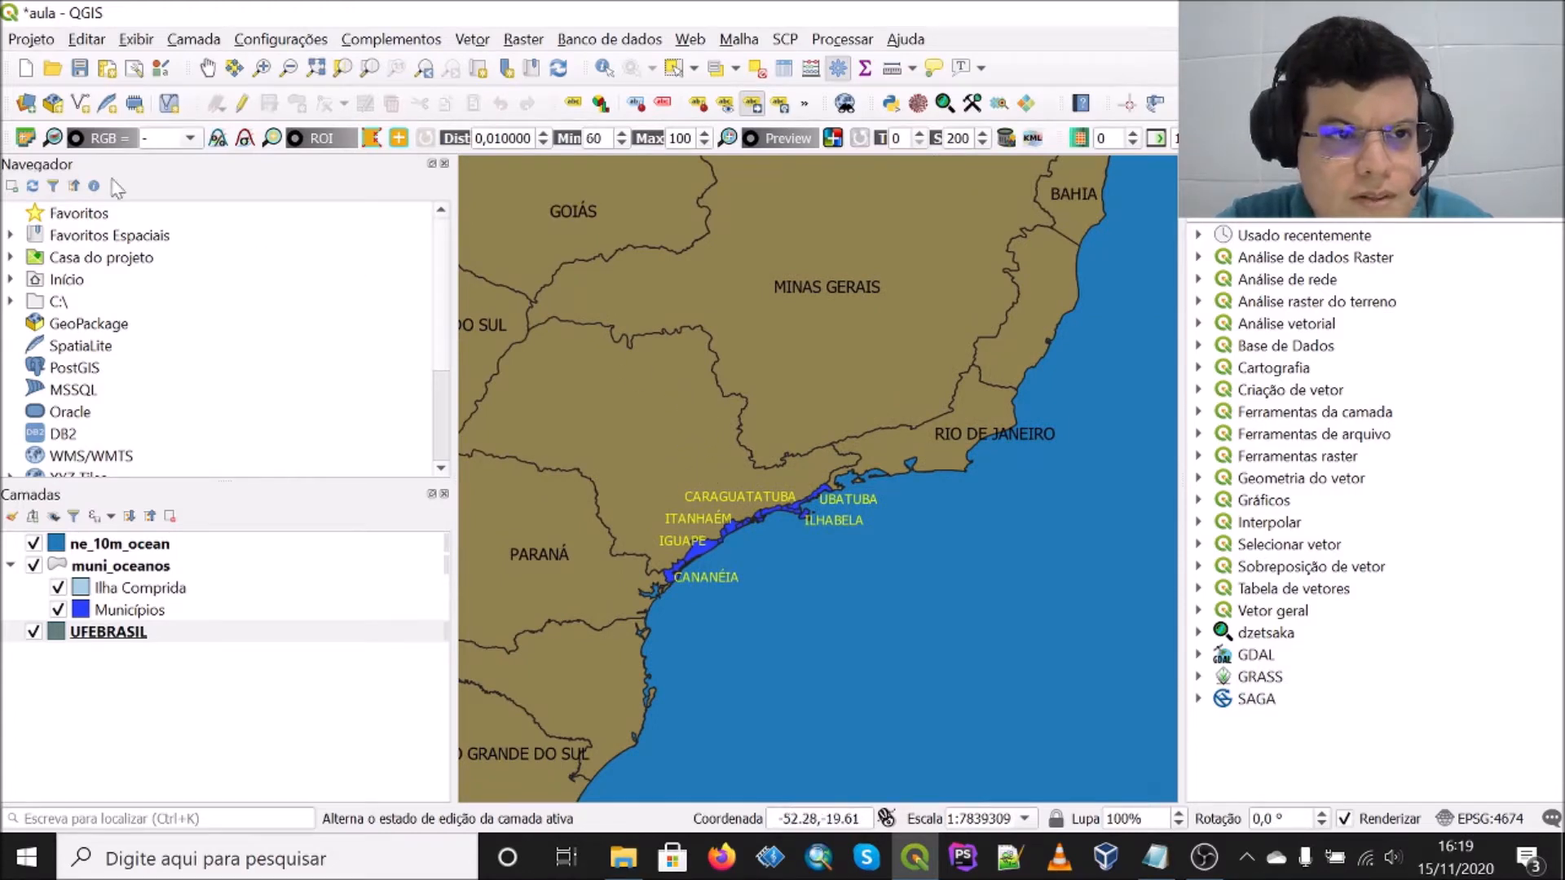
{"action": "scroll", "coordinate": [744, 552], "scroll_direction": "up", "scroll_amount": 2}
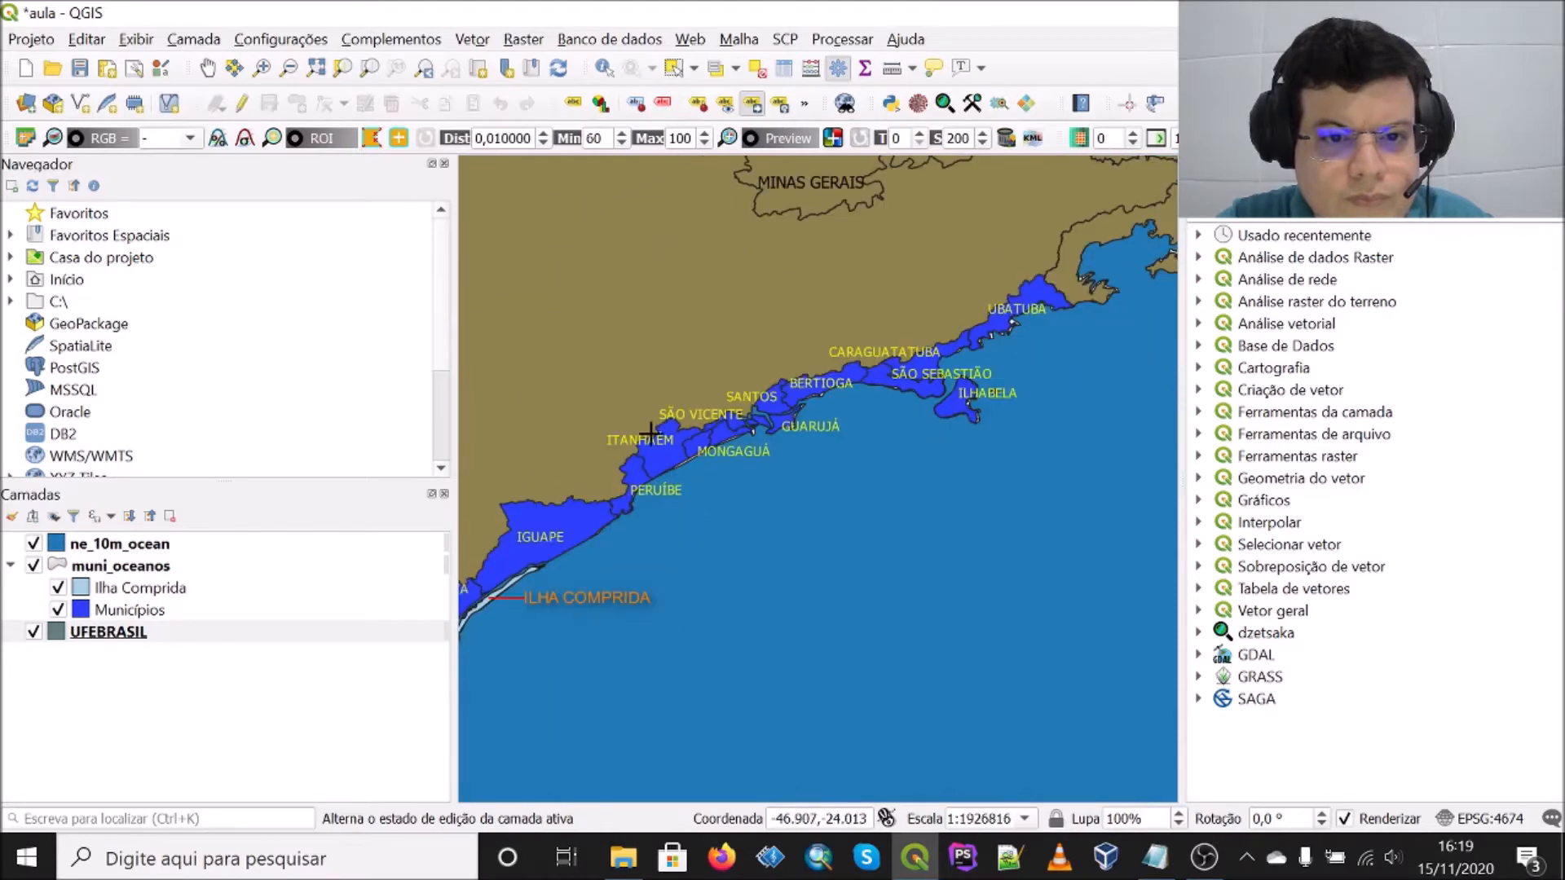
{"action": "left_click_drag", "start_coordinate": [643, 356], "coordinate": [696, 358]}
{"action": "left_click_drag", "start_coordinate": [643, 366], "coordinate": [671, 359]}
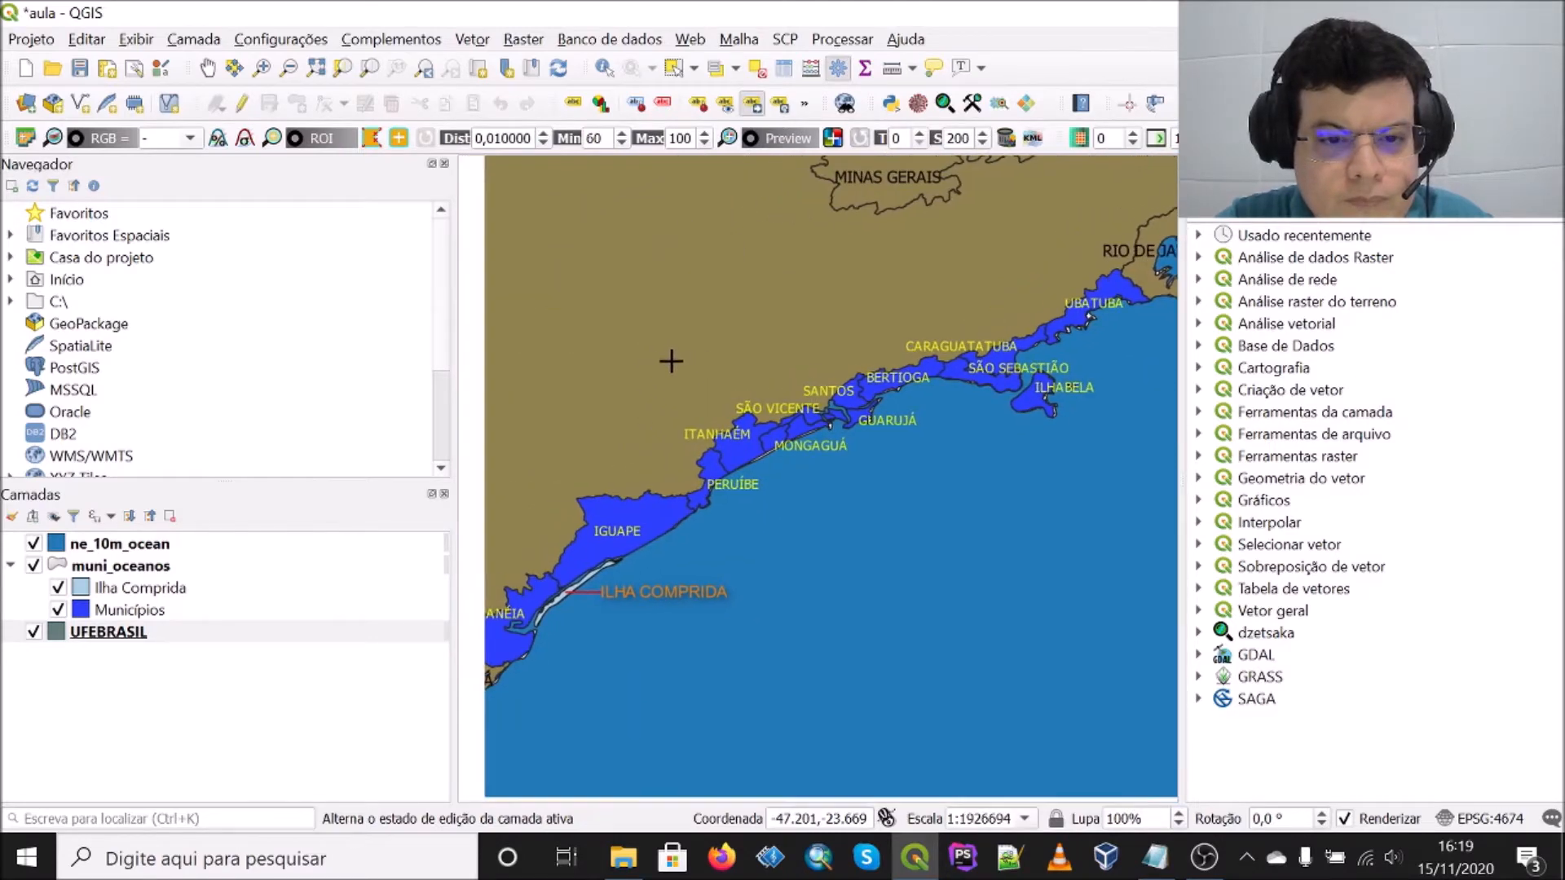
Step: Try placing the UFEBRASIL layer above muni_oceanos, and return it to the end of the layer order
{"action": "left_click_drag", "start_coordinate": [117, 641], "coordinate": [114, 568]}
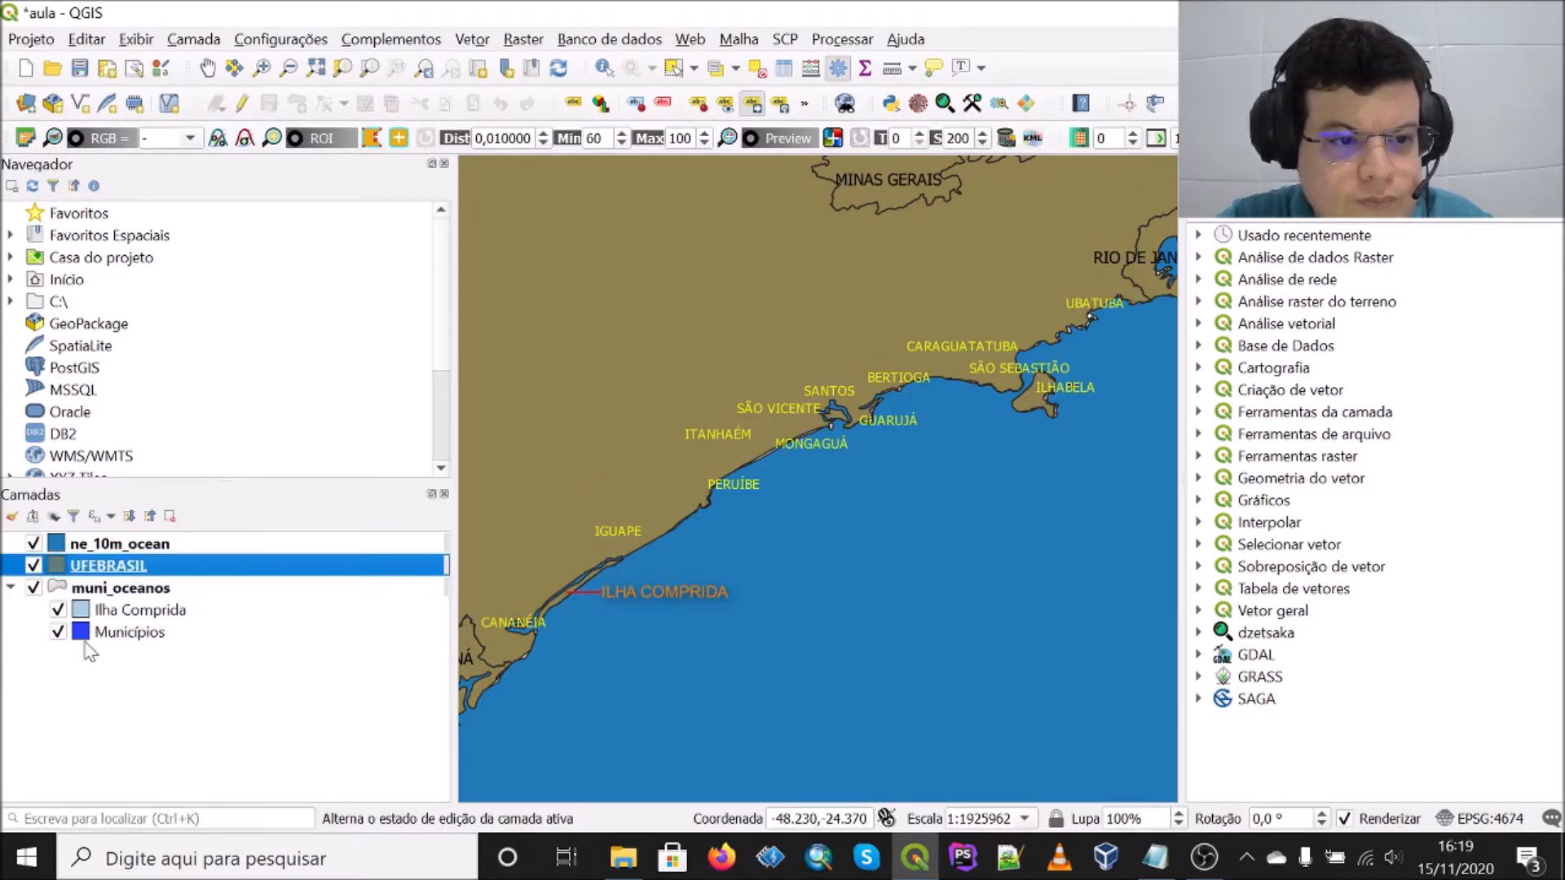
{"action": "left_click_drag", "start_coordinate": [89, 576], "coordinate": [88, 652]}
{"action": "left_click_drag", "start_coordinate": [102, 574], "coordinate": [87, 652]}
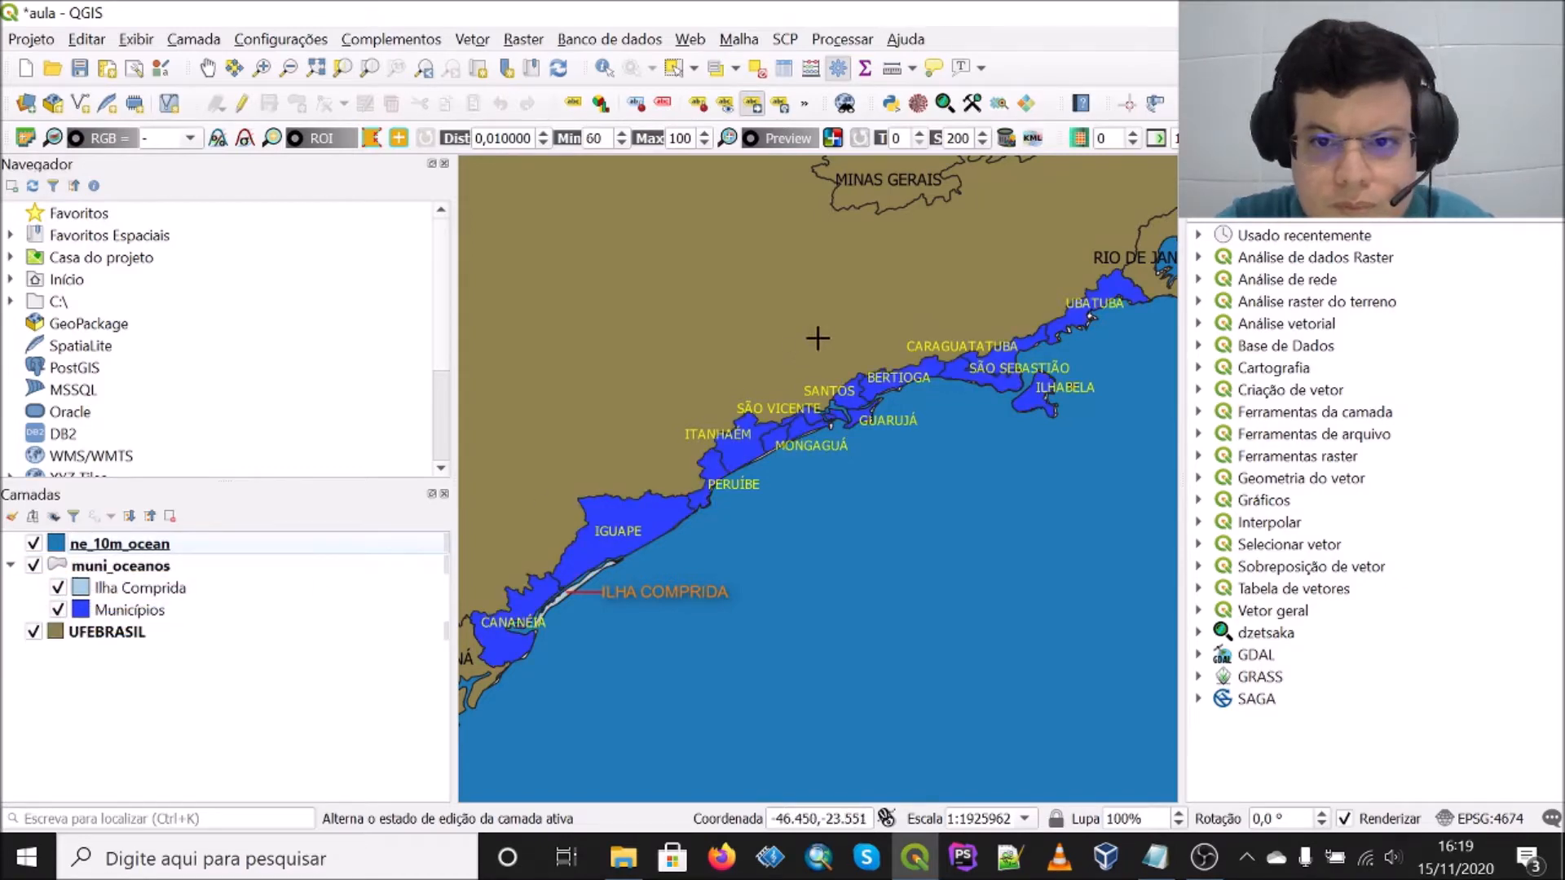
Step: Examine the state records in the attribute table of the UFEBRASIL layer, including São Paulo, and close the table
{"action": "right_click", "coordinate": [122, 633]}
{"action": "left_click", "coordinate": [226, 398]}
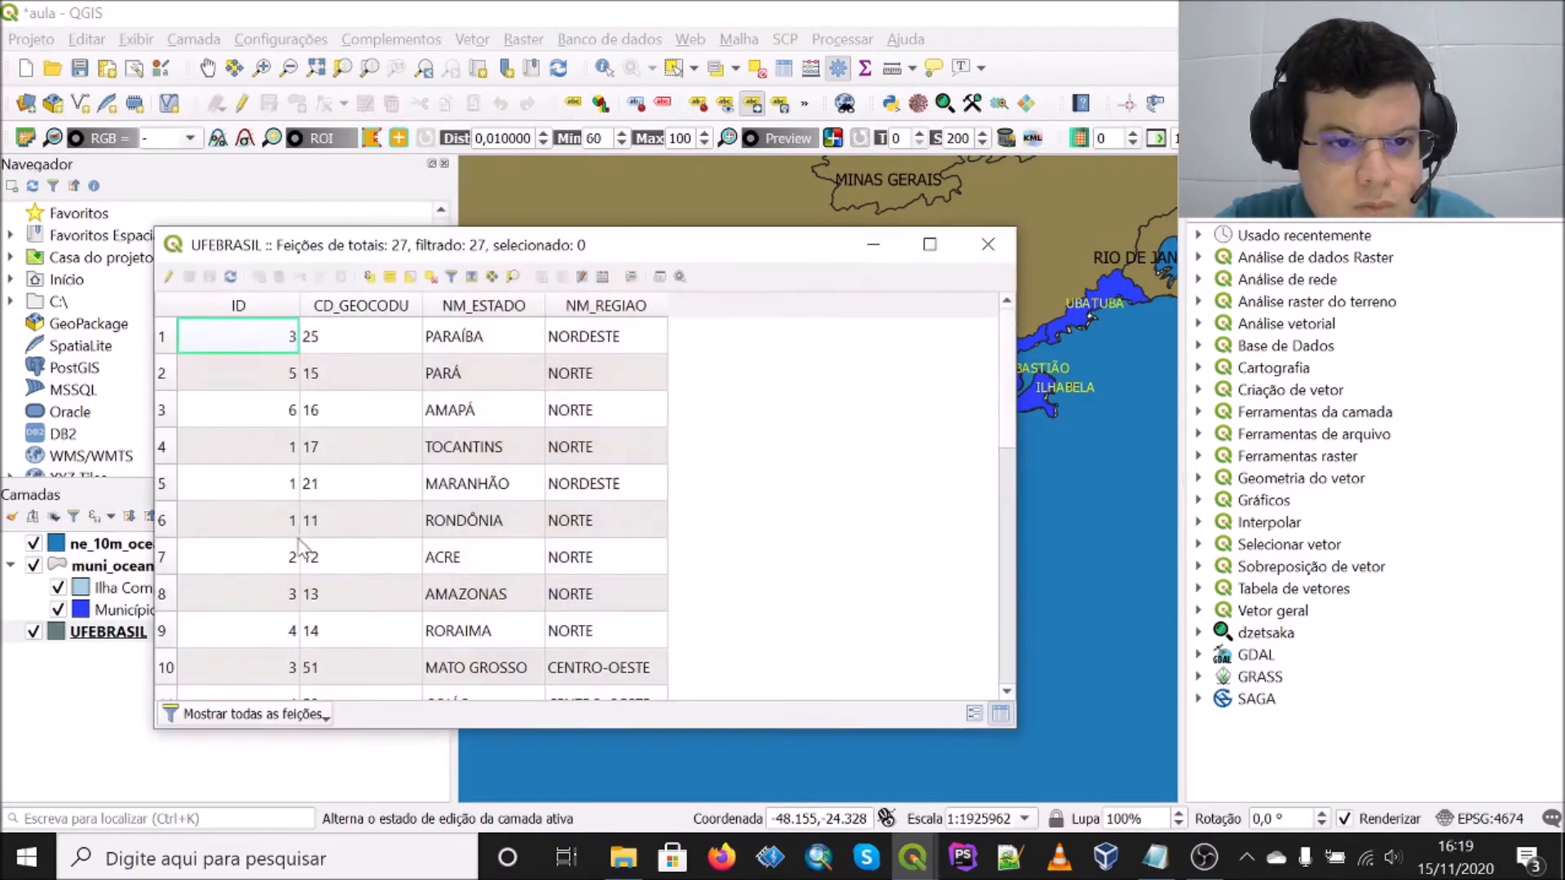
{"action": "scroll", "coordinate": [299, 544], "scroll_direction": "down", "scroll_amount": 2}
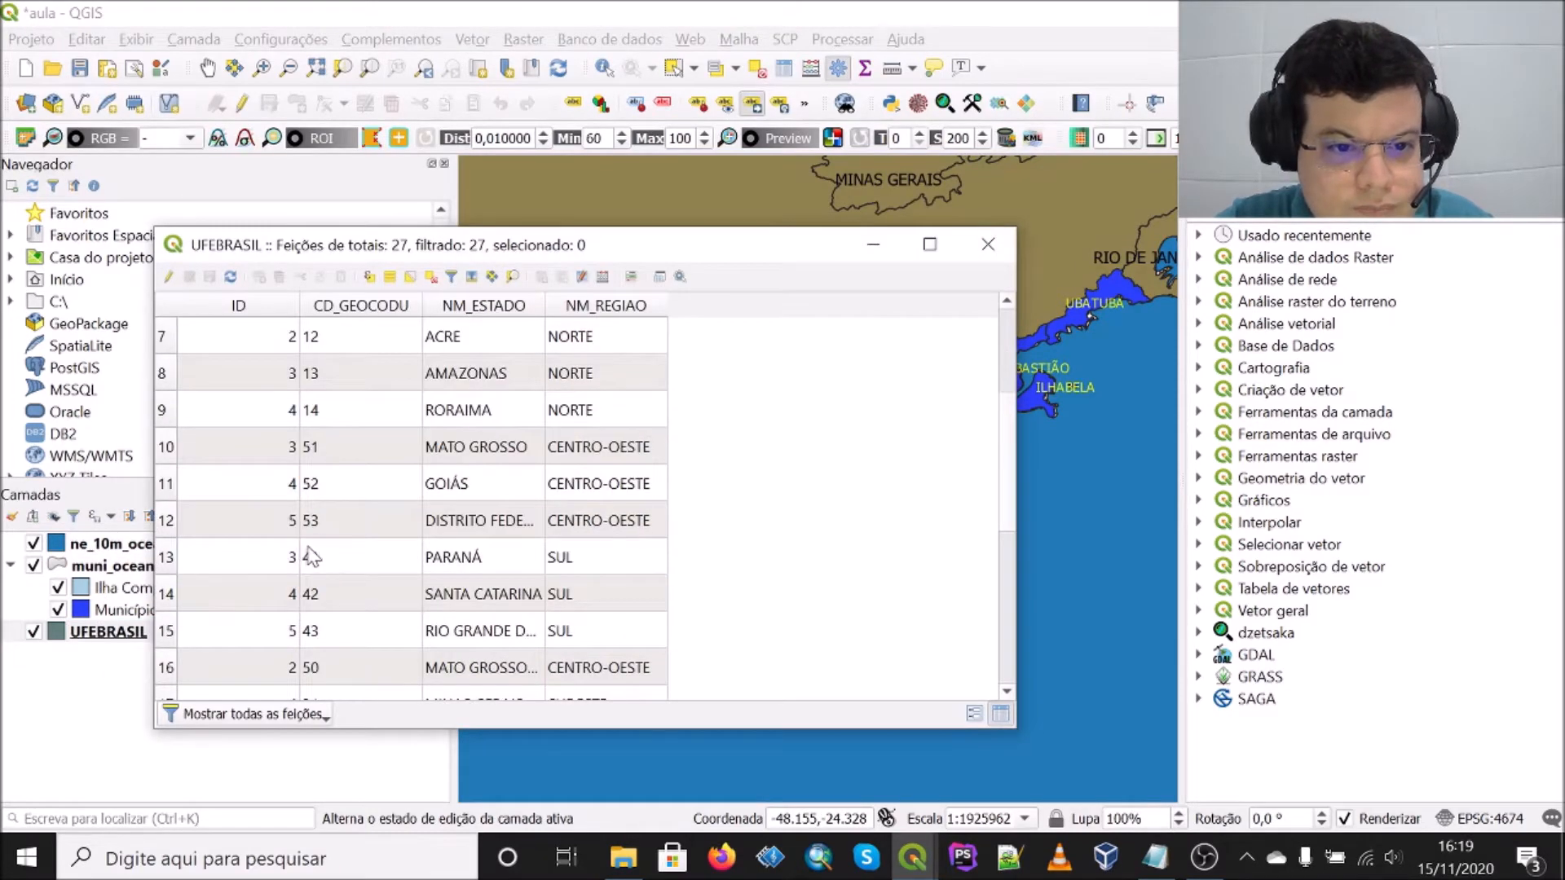
{"action": "scroll", "coordinate": [312, 557], "scroll_direction": "down", "scroll_amount": 4}
{"action": "scroll", "coordinate": [311, 557], "scroll_direction": "up", "scroll_amount": 2}
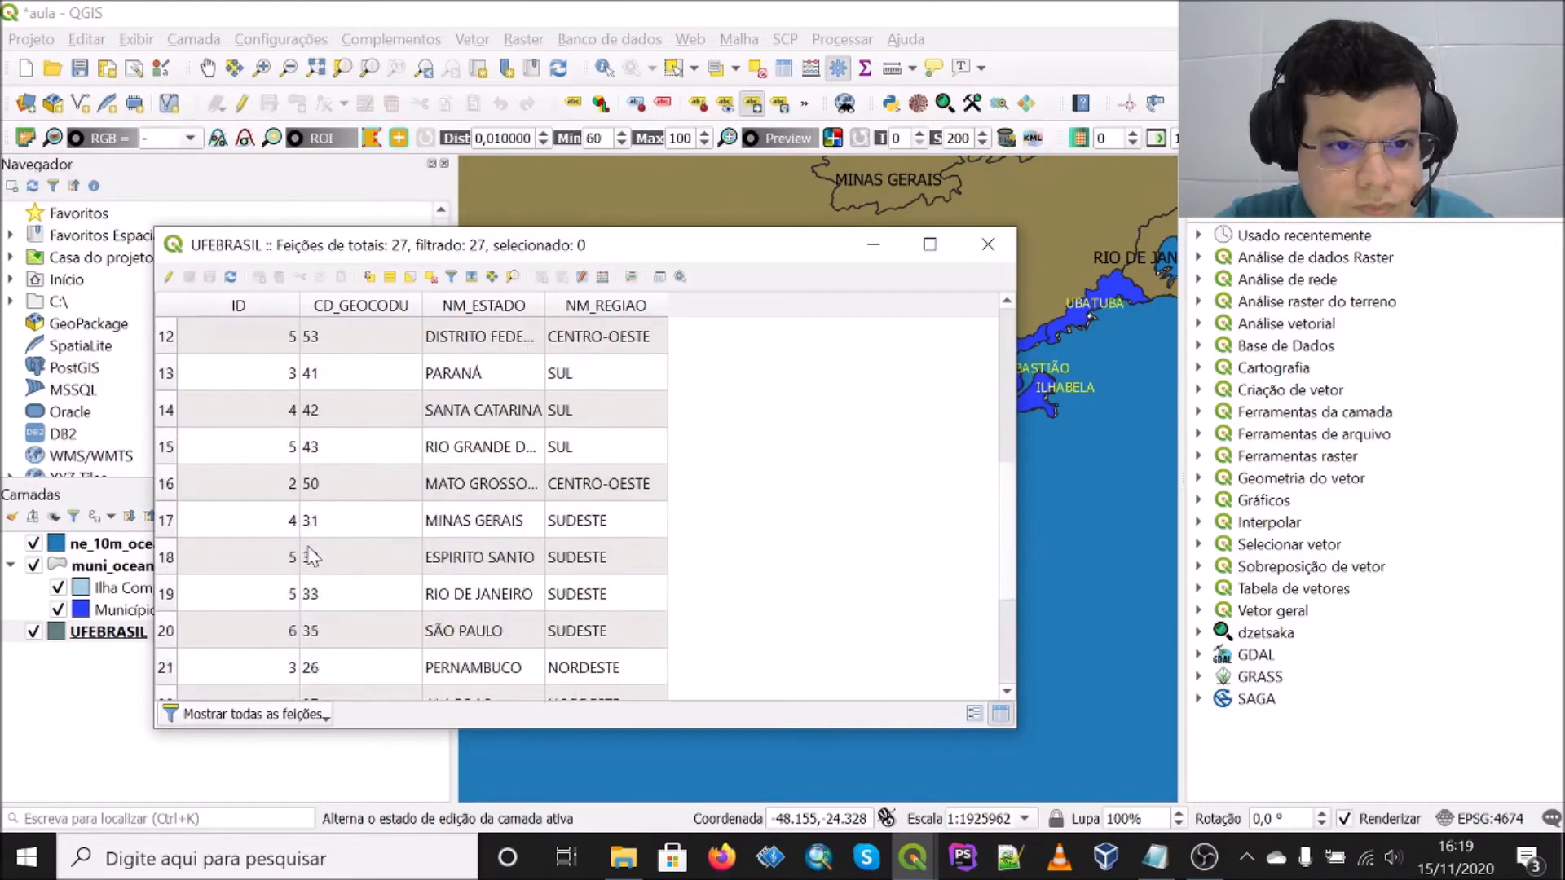
{"action": "scroll", "coordinate": [311, 557], "scroll_direction": "up", "scroll_amount": 4}
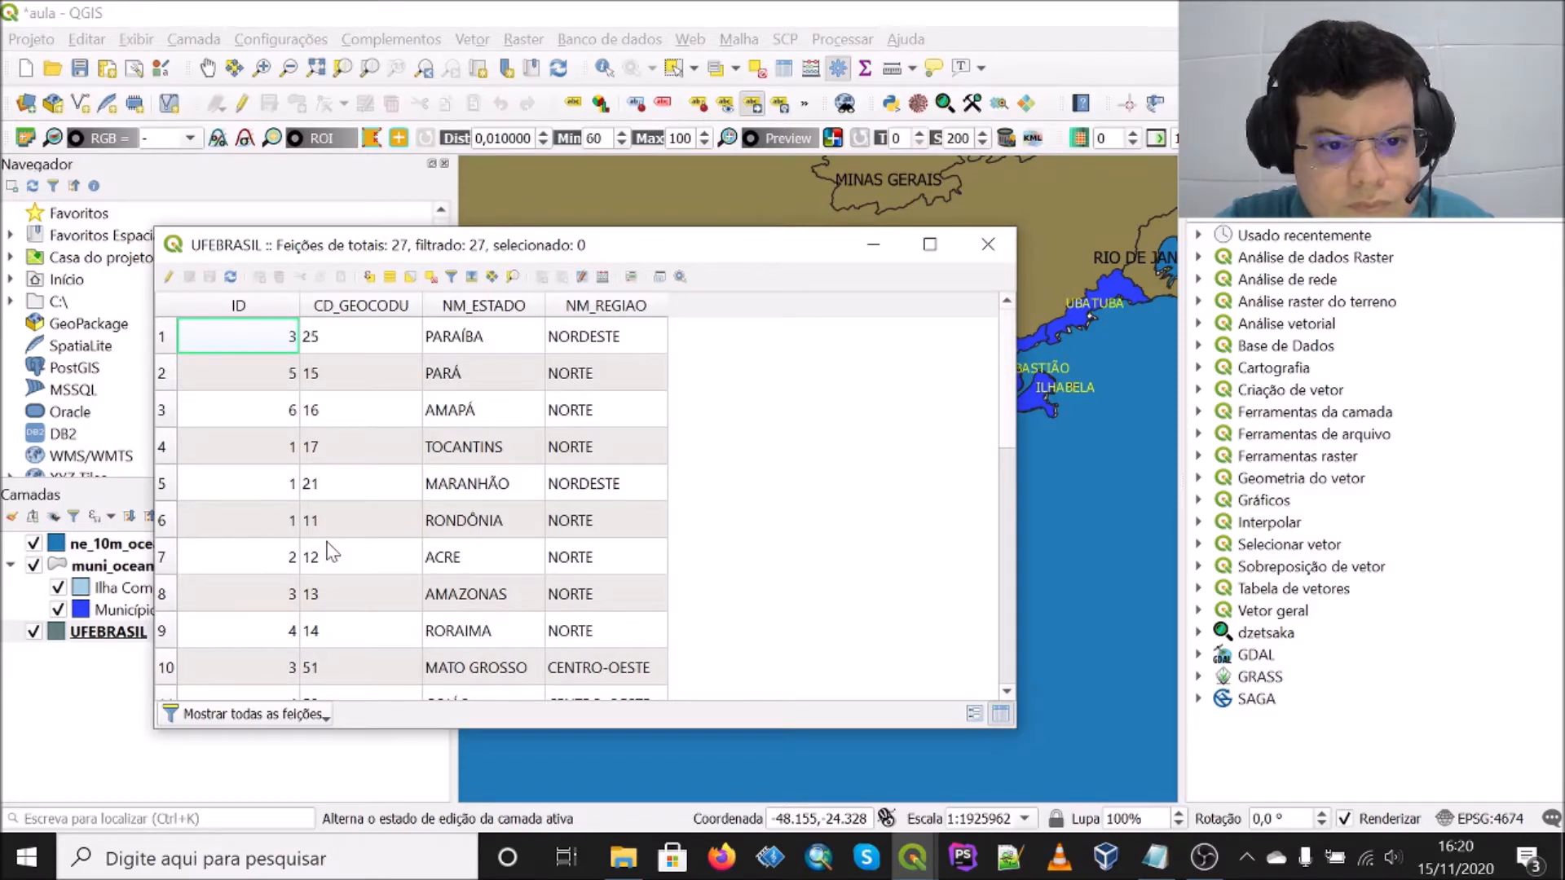
{"action": "scroll", "coordinate": [333, 554], "scroll_direction": "down", "scroll_amount": 6}
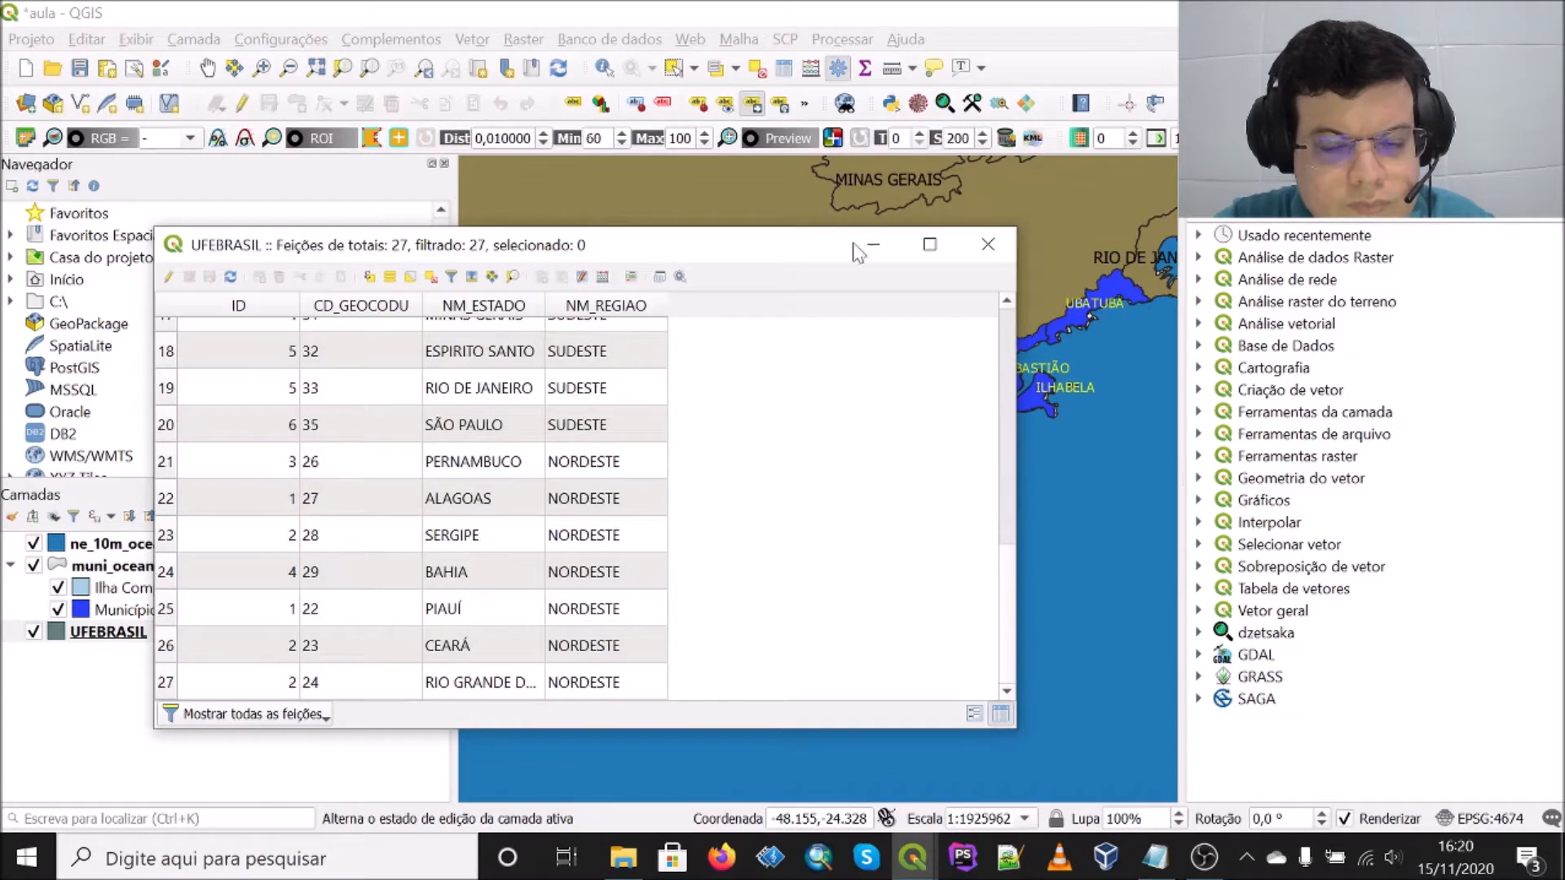
{"action": "left_click", "coordinate": [987, 244]}
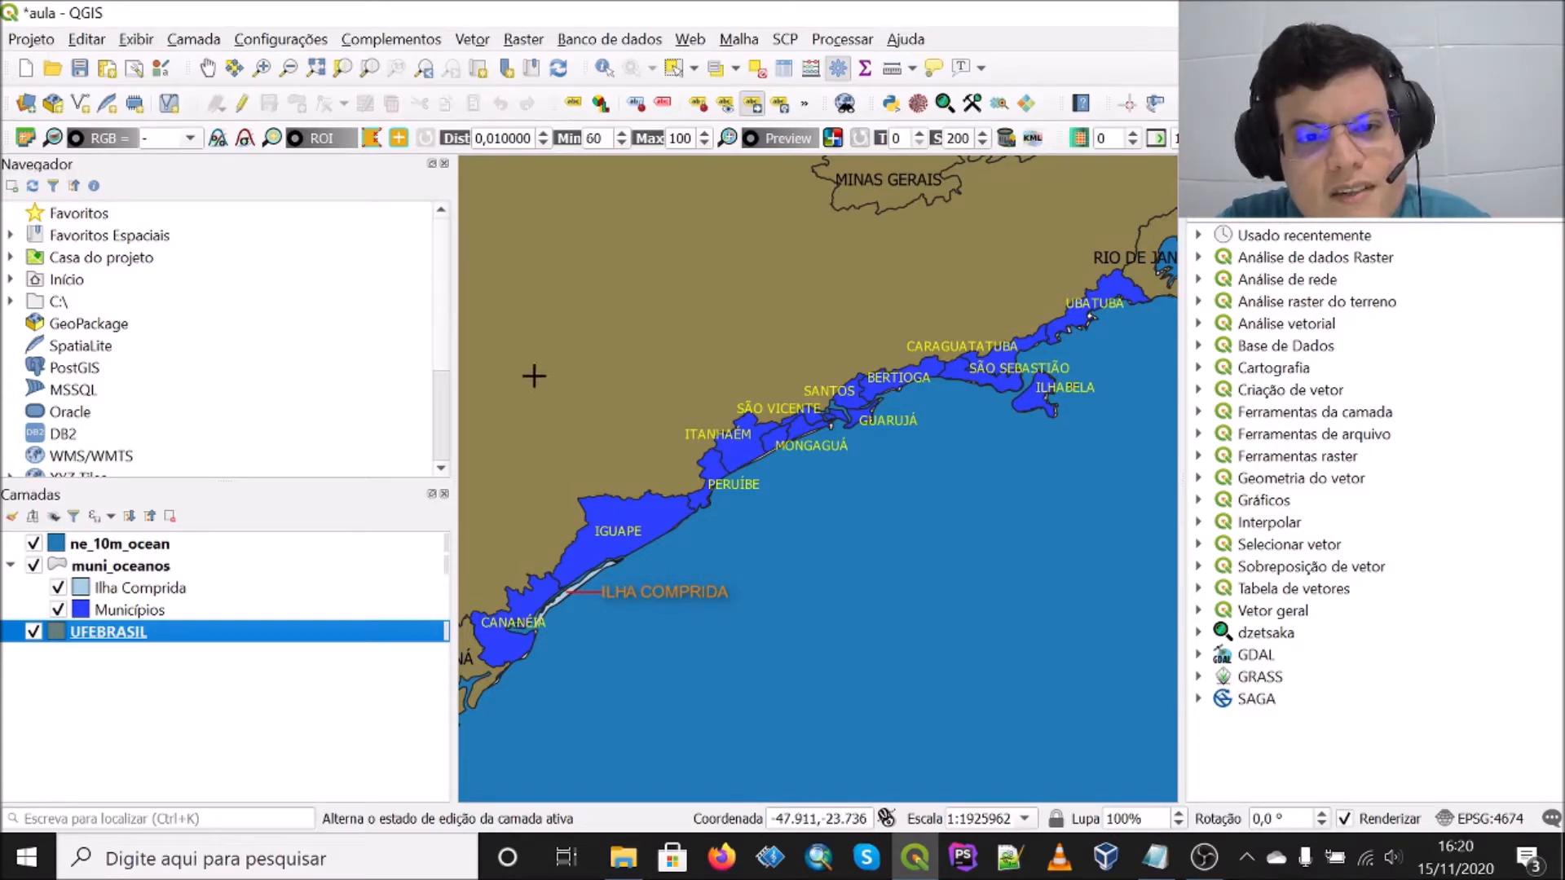
Step: Save the current map project
{"action": "left_click", "coordinate": [79, 70]}
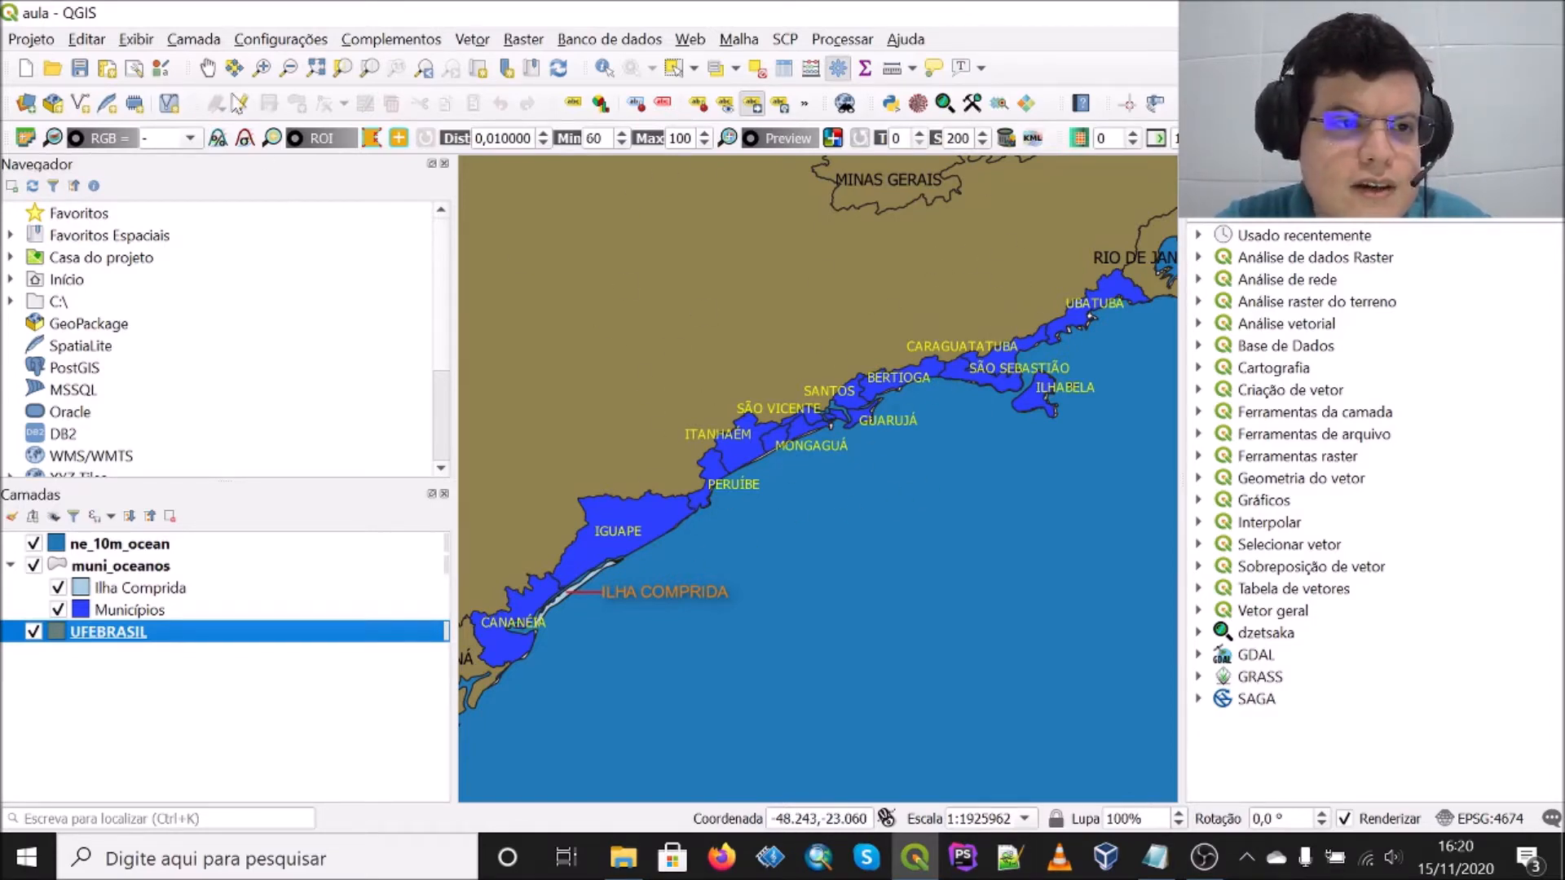
{"action": "left_click", "coordinate": [79, 68]}
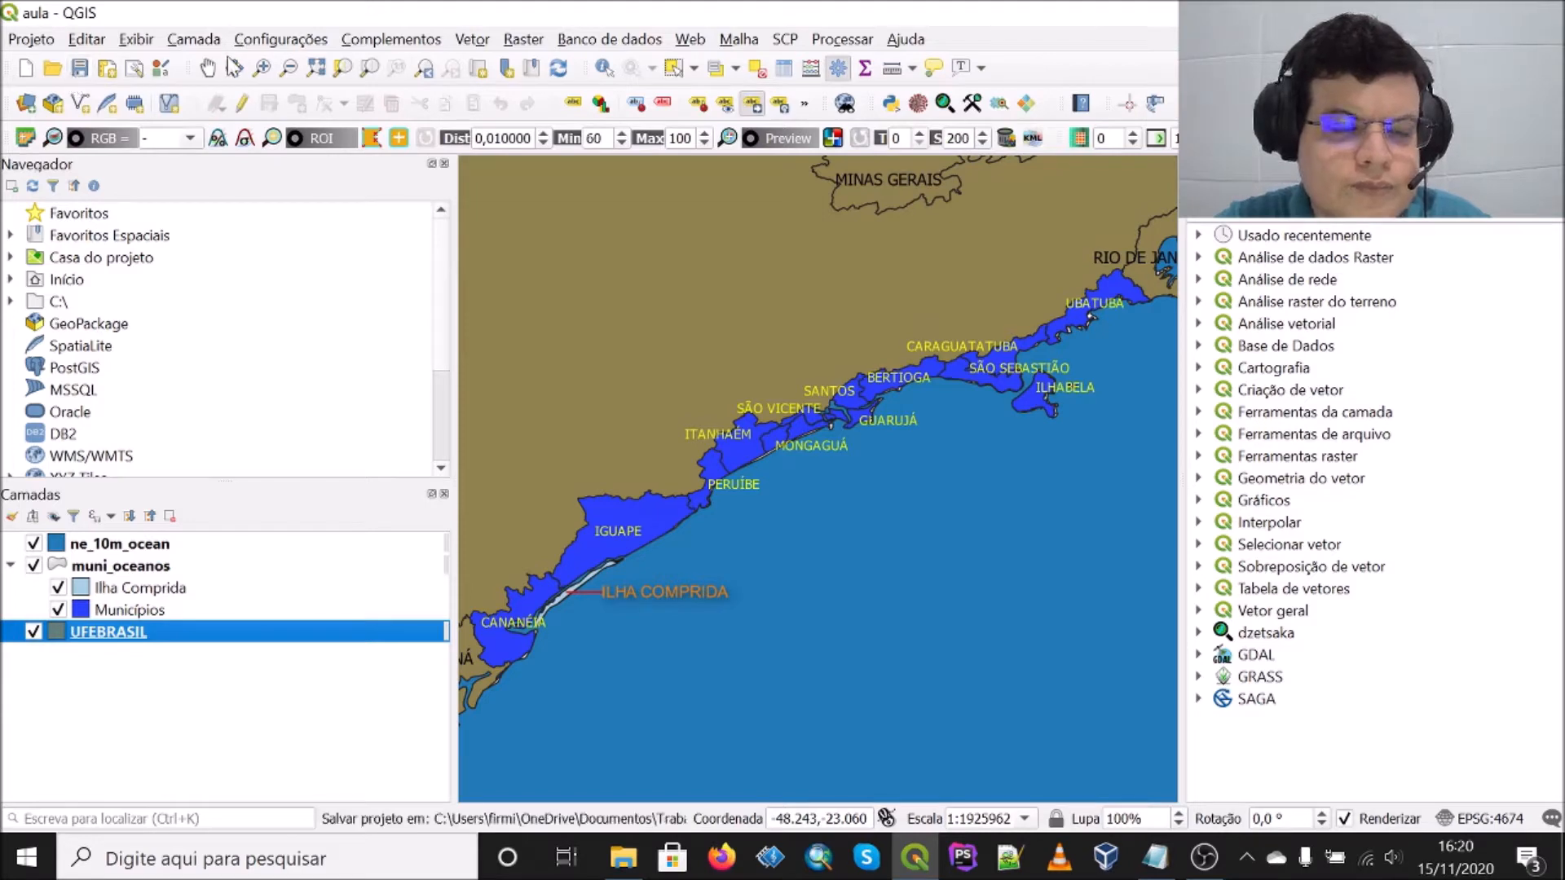
Step: Rename the UFEBRASIL layer as "Estados do Brasil" in its source properties
{"action": "right_click", "coordinate": [135, 641]}
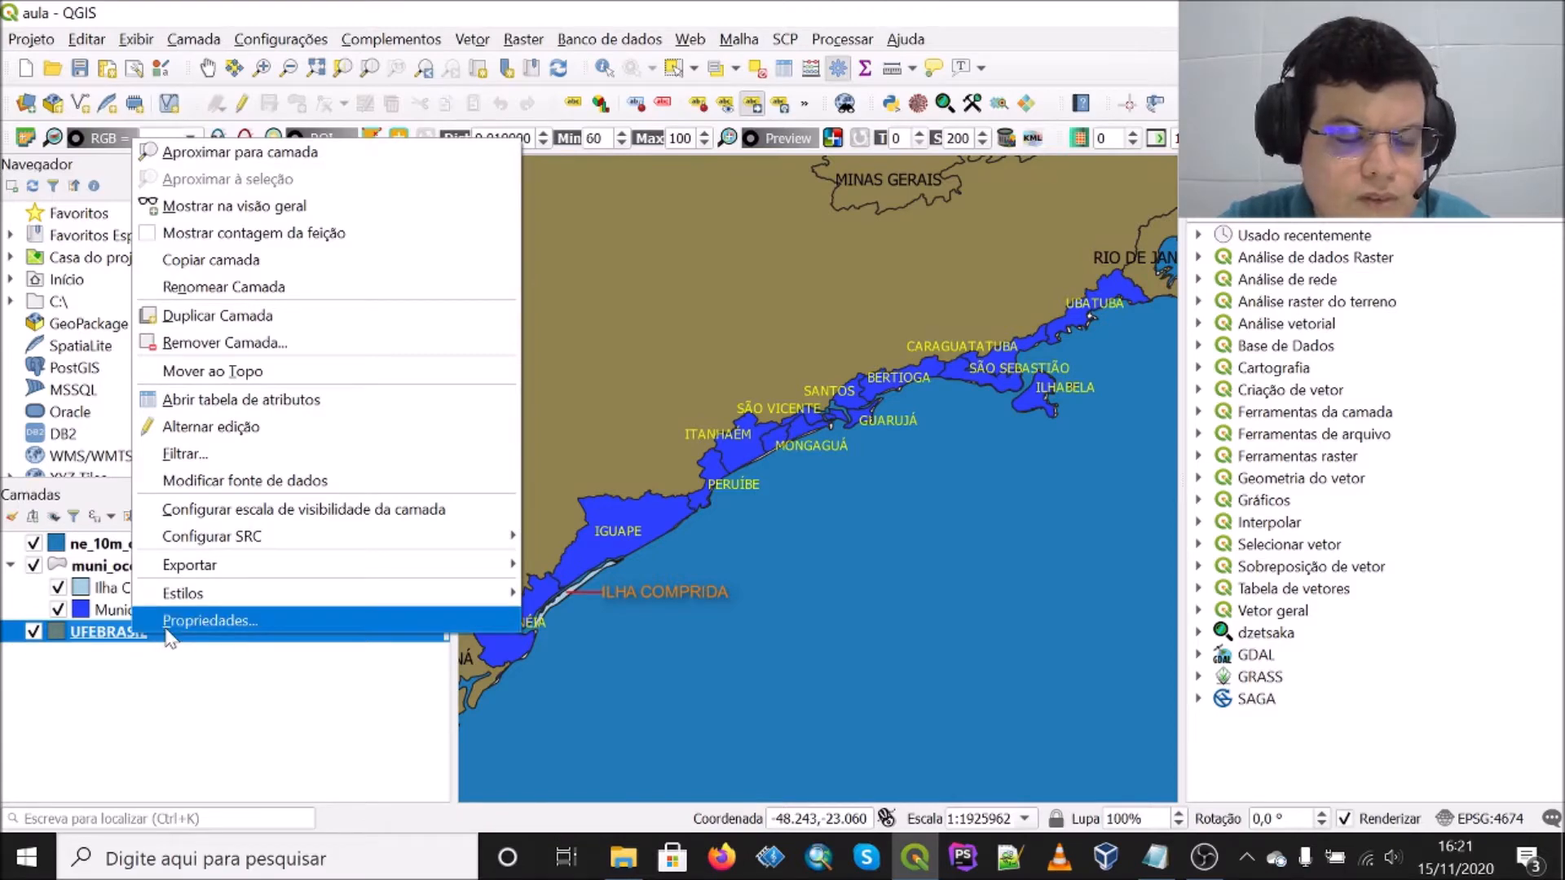
{"action": "left_click", "coordinate": [166, 624]}
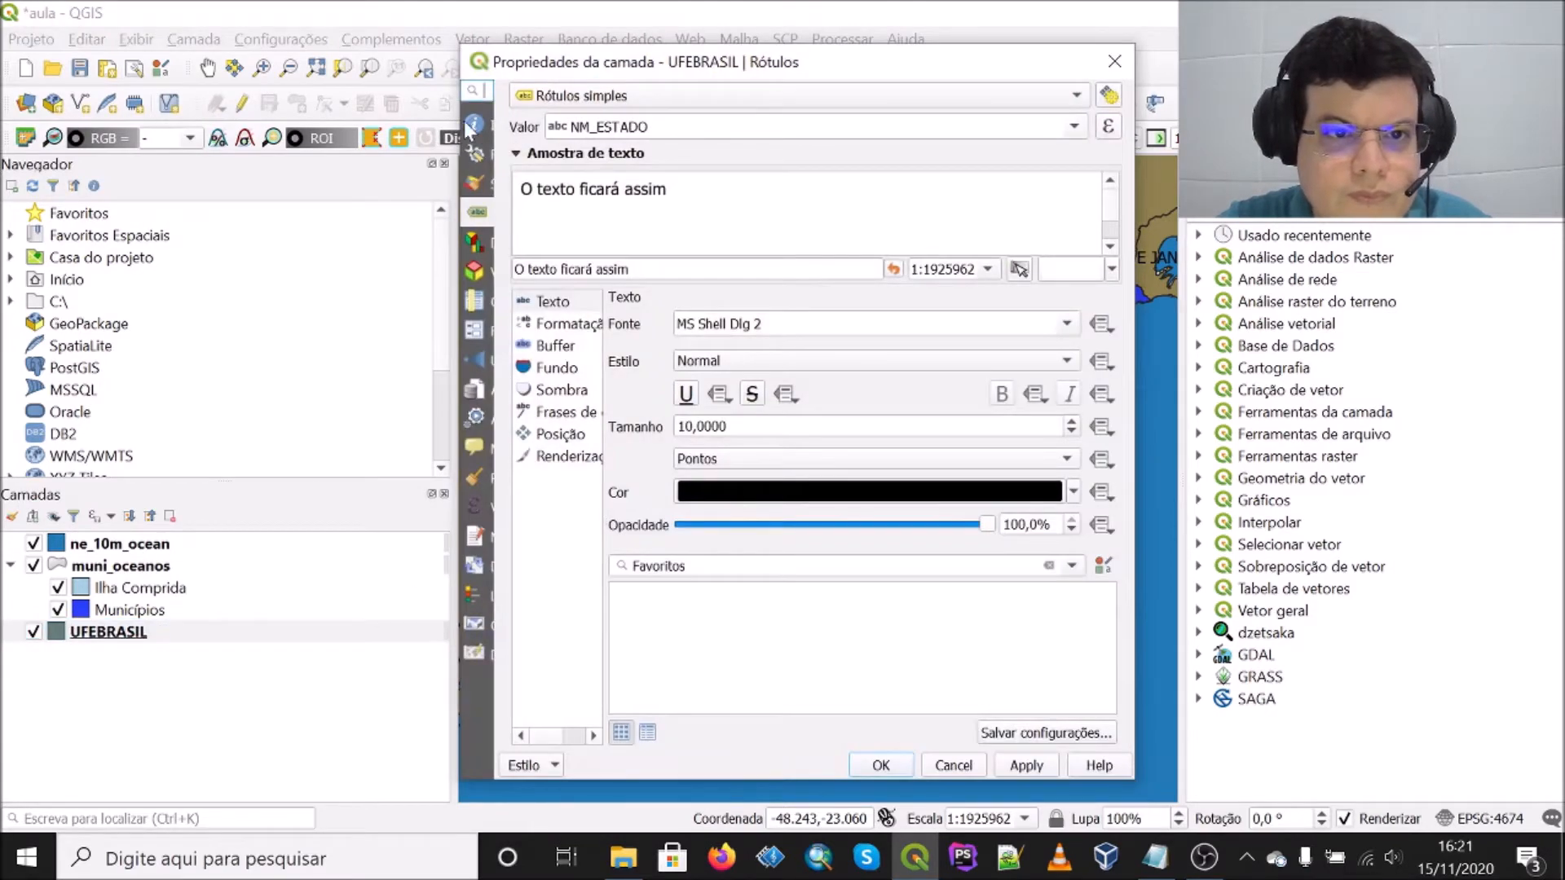
{"action": "left_click", "coordinate": [474, 125]}
{"action": "left_click", "coordinate": [474, 161]}
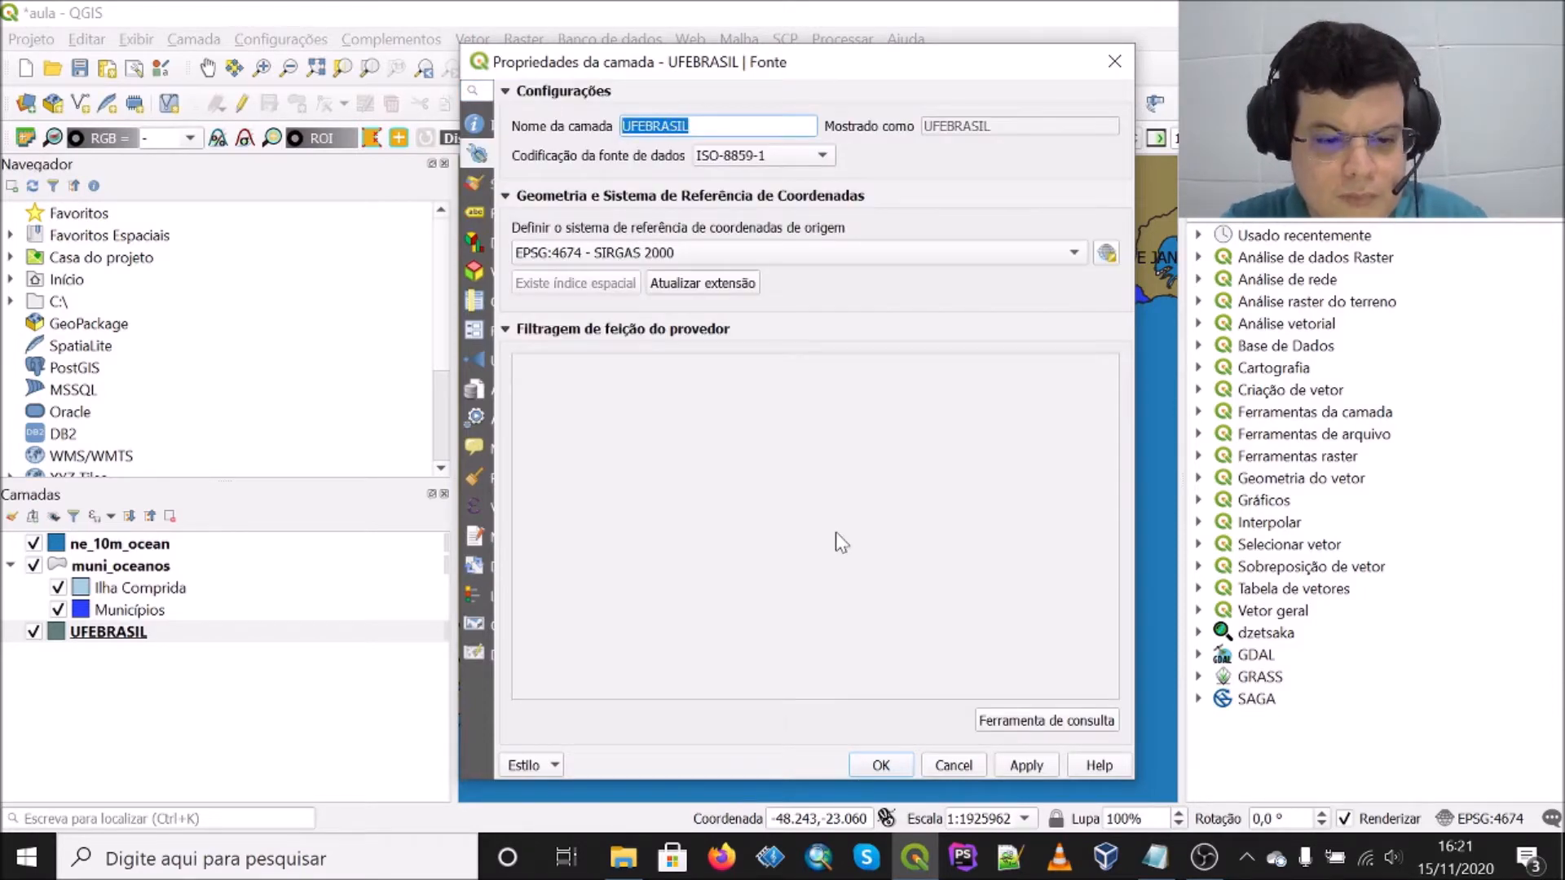
{"action": "type", "text": "Estados do Brasil"}
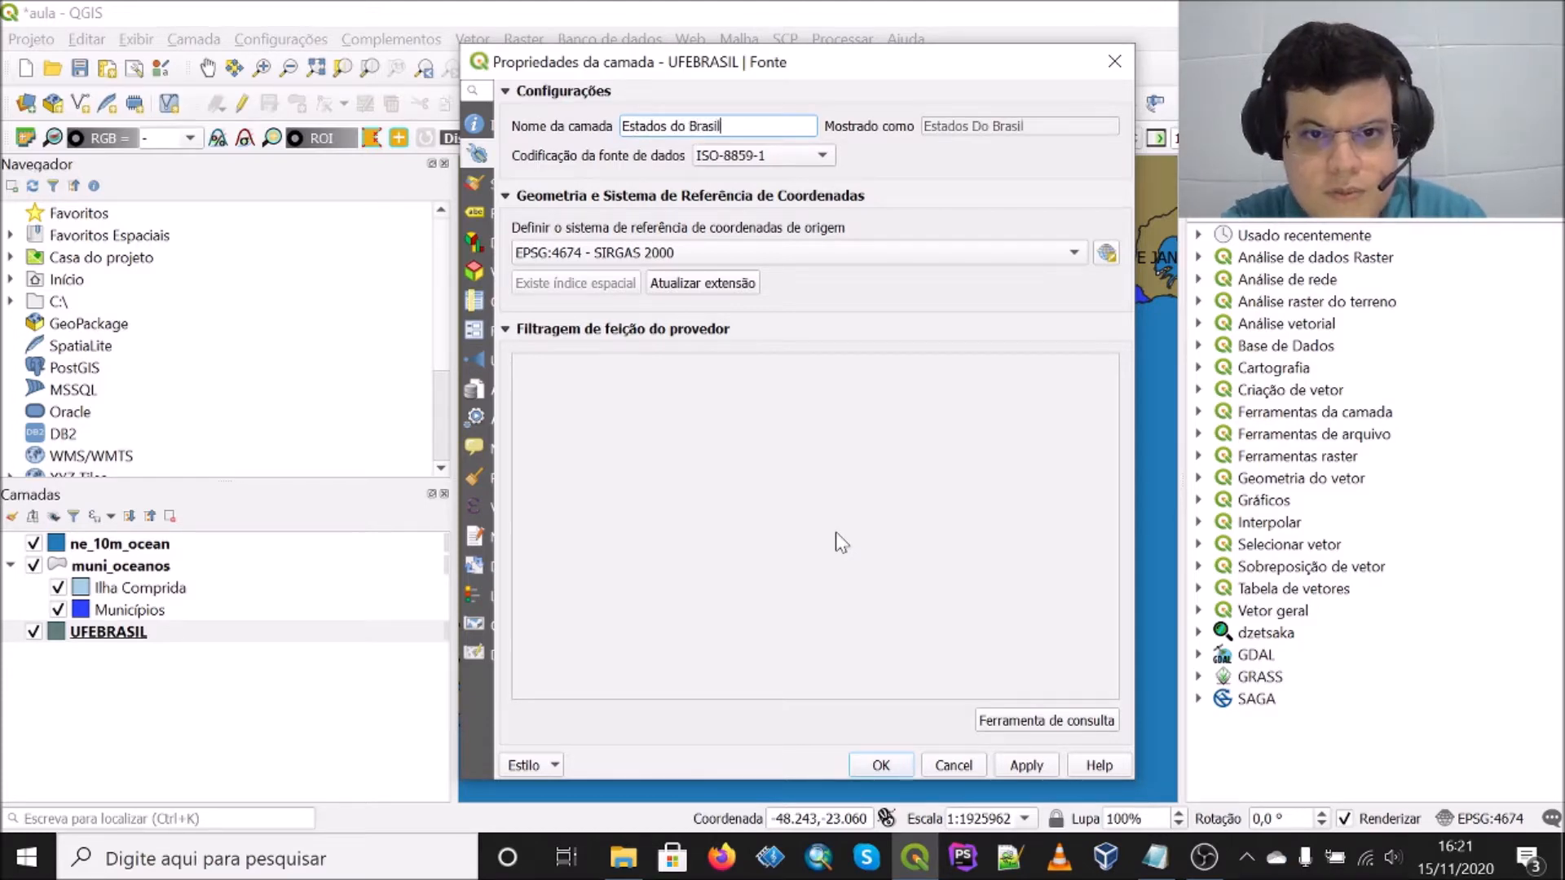
{"action": "left_click", "coordinate": [1018, 765]}
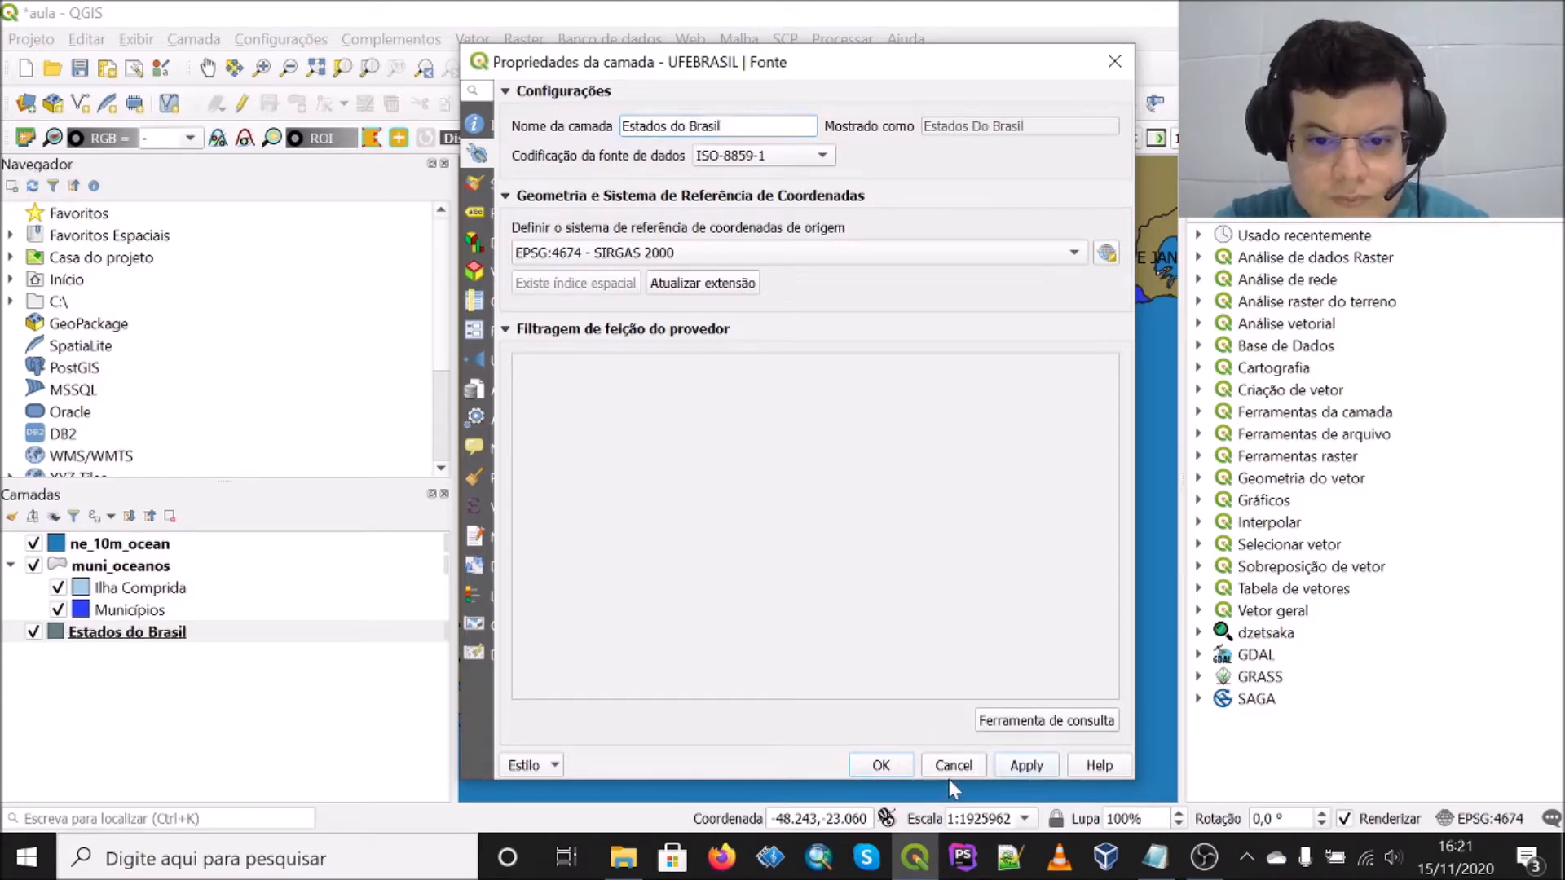
{"action": "left_click", "coordinate": [882, 766]}
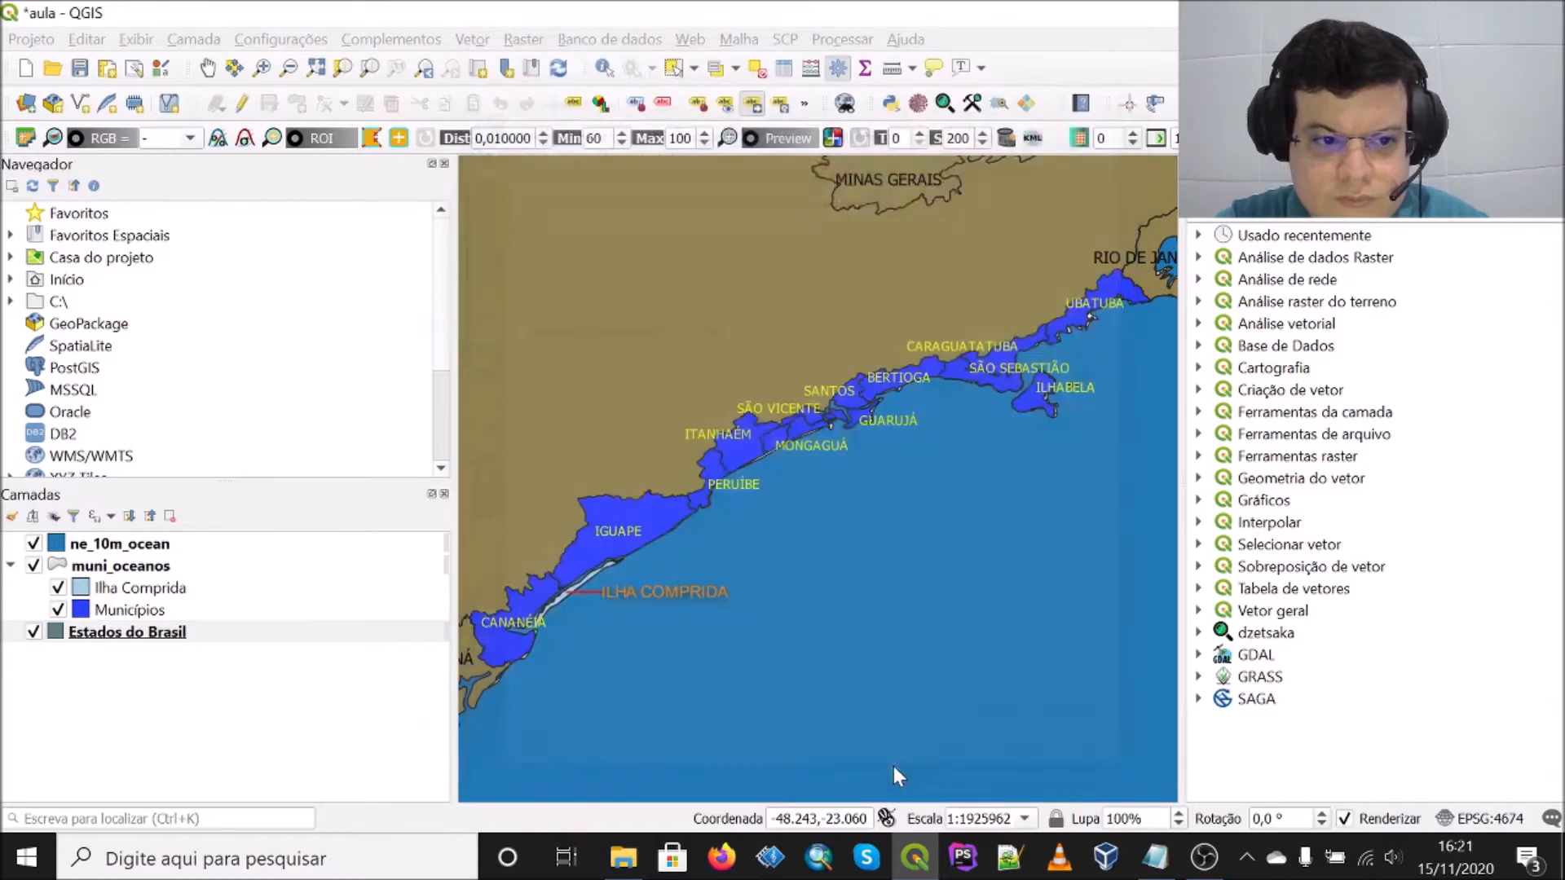
Step: Rename the ne_10m_ocean layer as "Oceano" in its source properties
{"action": "right_click", "coordinate": [122, 546]}
{"action": "left_click", "coordinate": [187, 532]}
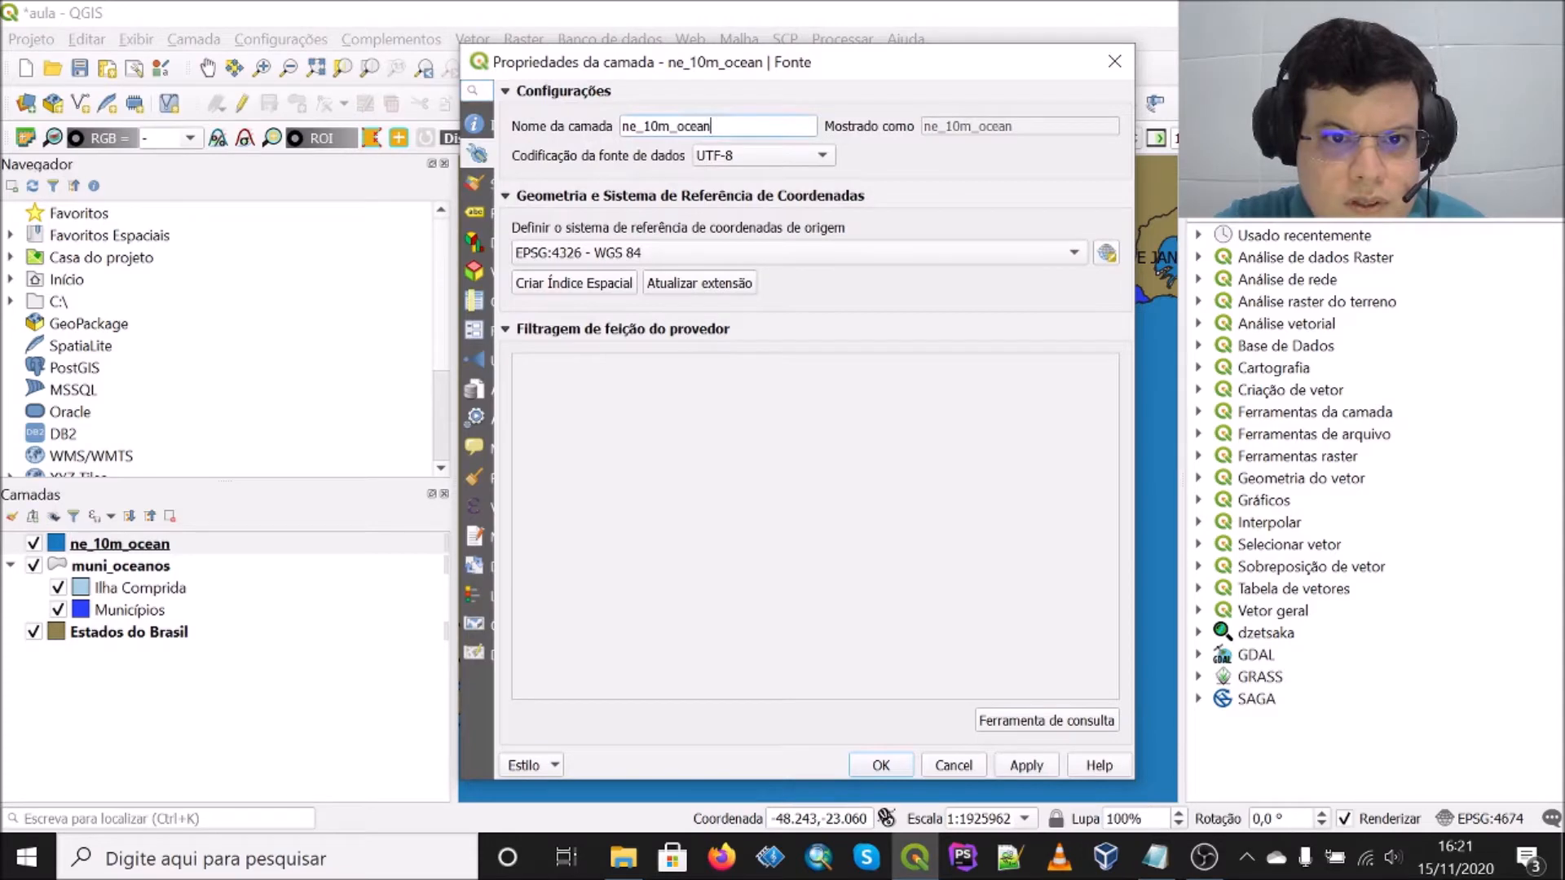
{"action": "key", "text": "ctrl+a"}
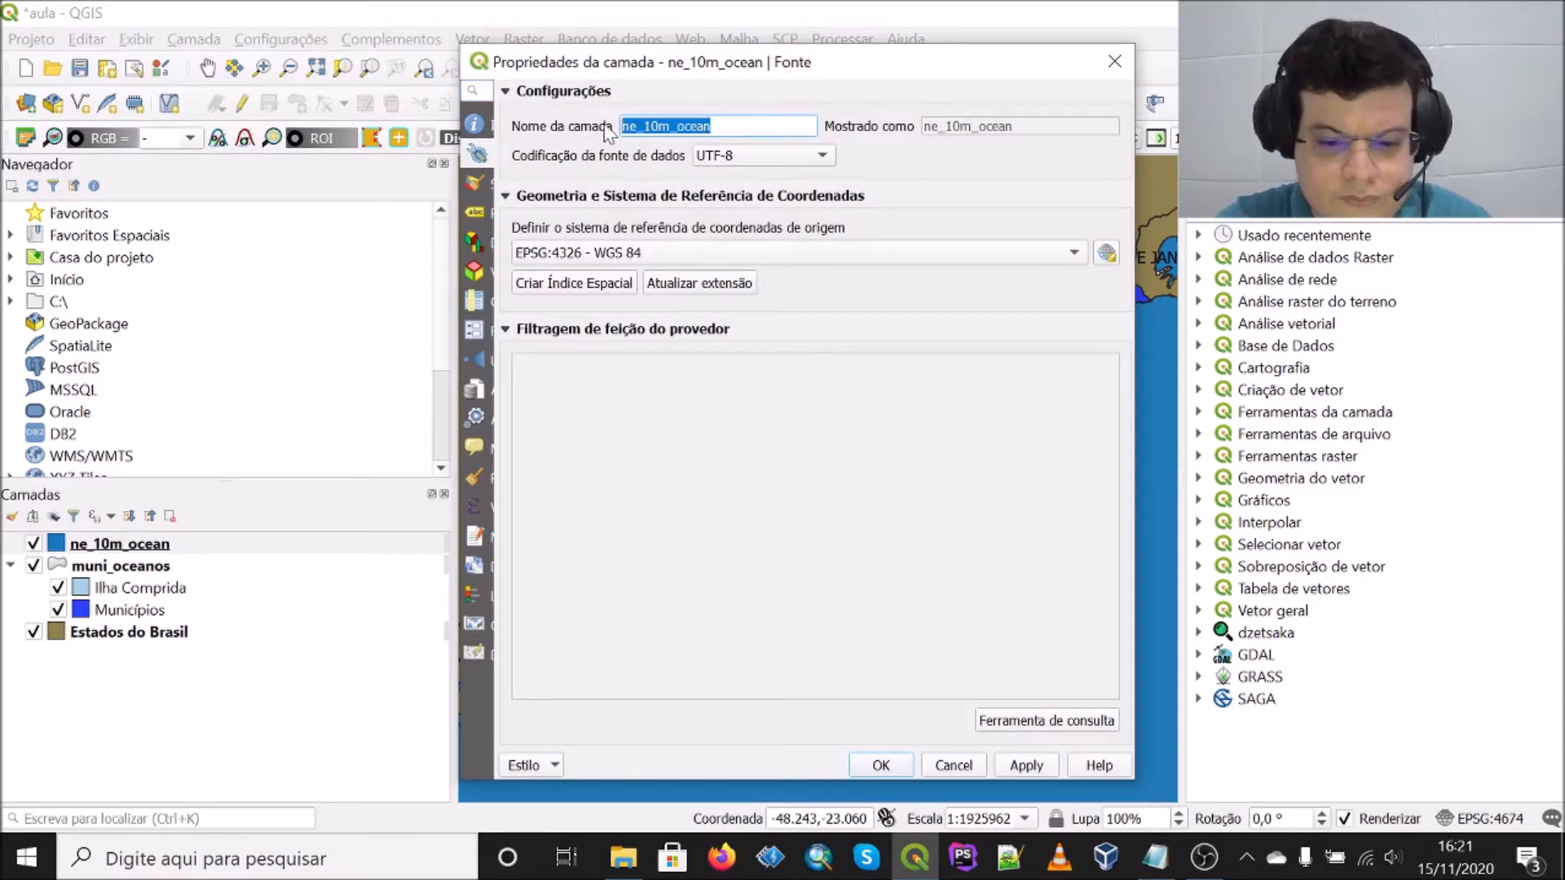
{"action": "type", "text": "Oceano"}
{"action": "left_click", "coordinate": [1026, 765]}
{"action": "left_click", "coordinate": [882, 766]}
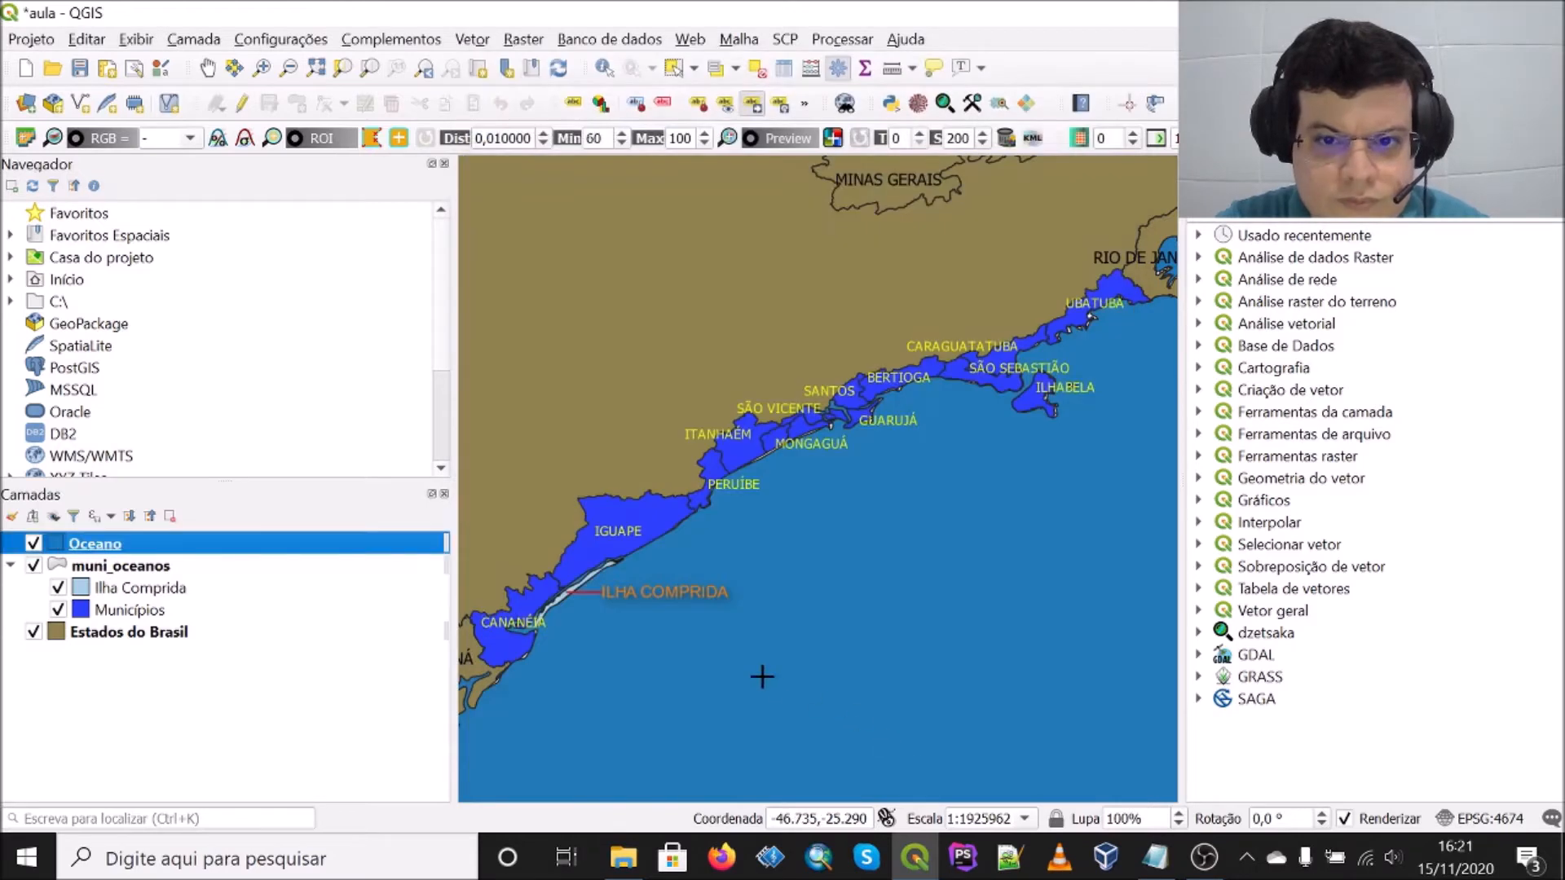
Step: Rename the muni_oceanos layer as "Municípios Litorâneos" in its source properties
{"action": "right_click", "coordinate": [111, 565]}
{"action": "left_click", "coordinate": [143, 554]}
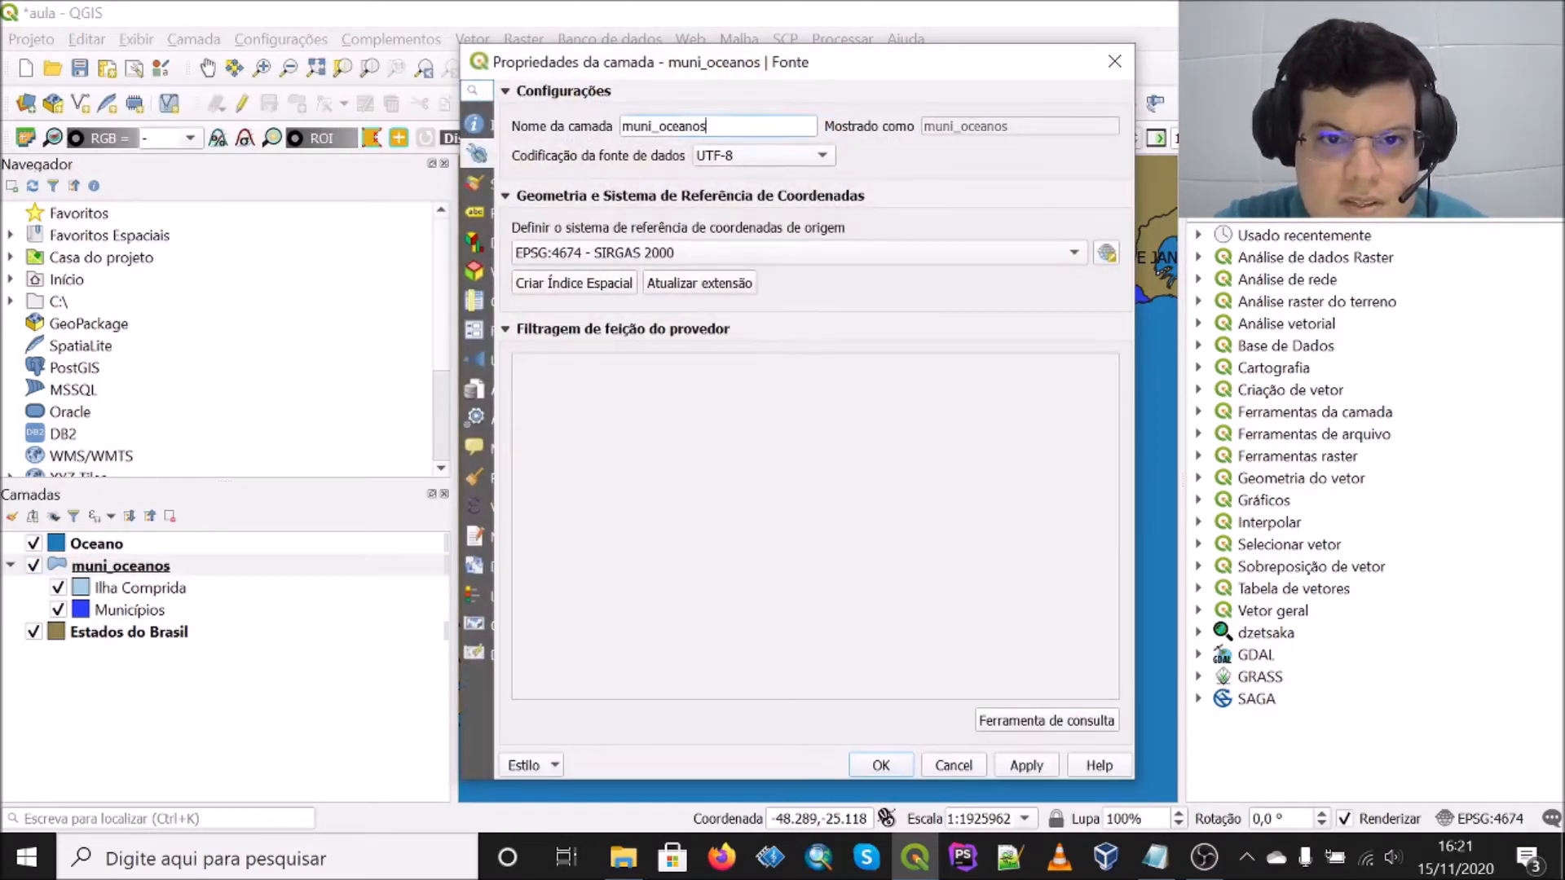
{"action": "type", "text": "L"}
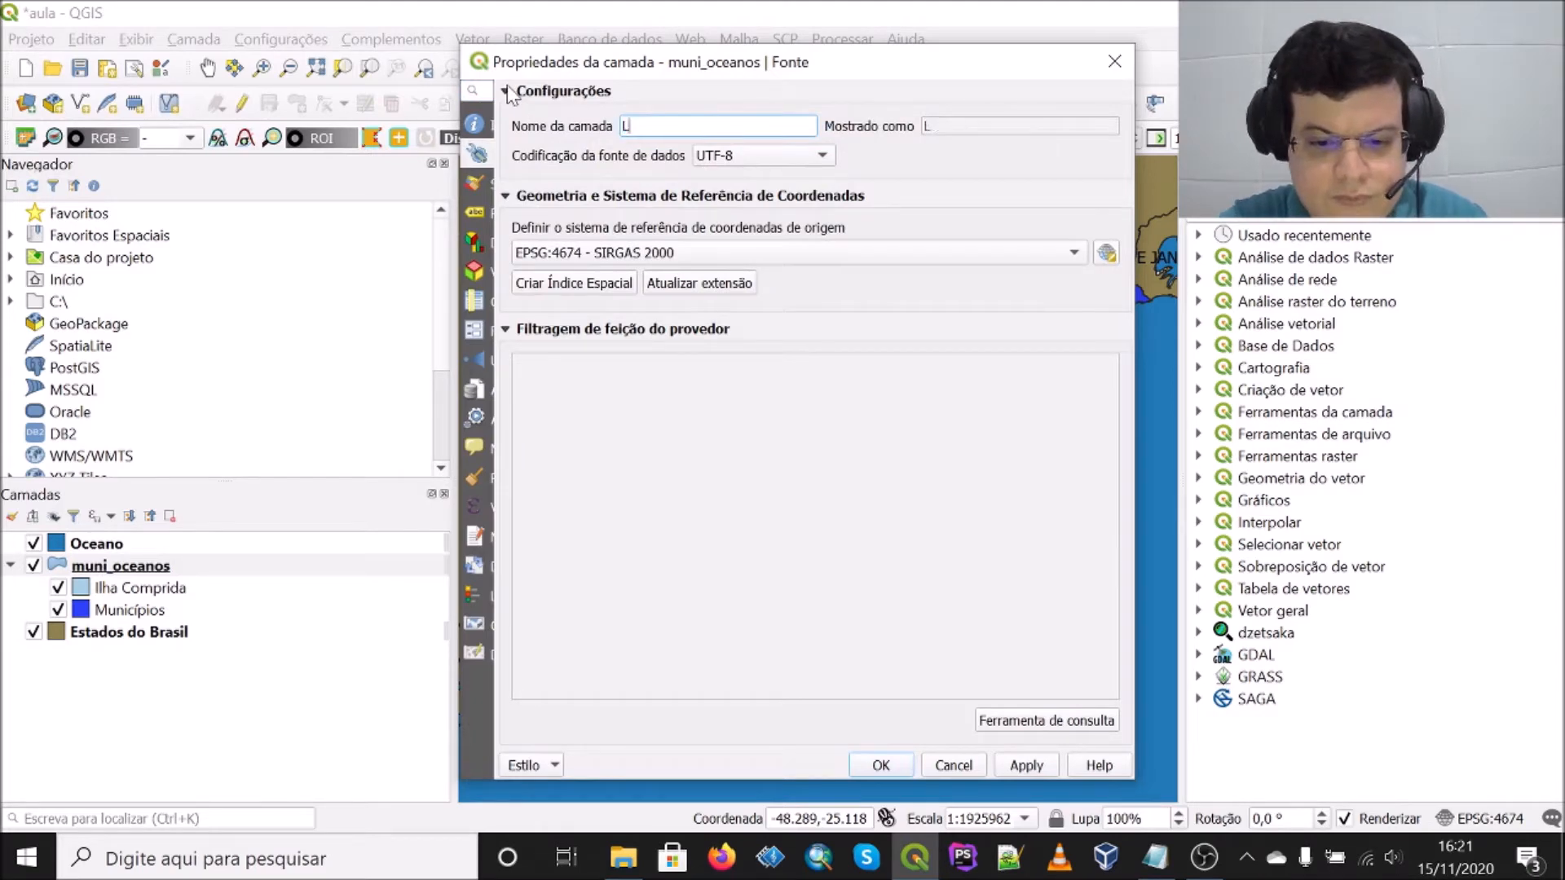
{"action": "type", "text": "Municípios Litorâneos"}
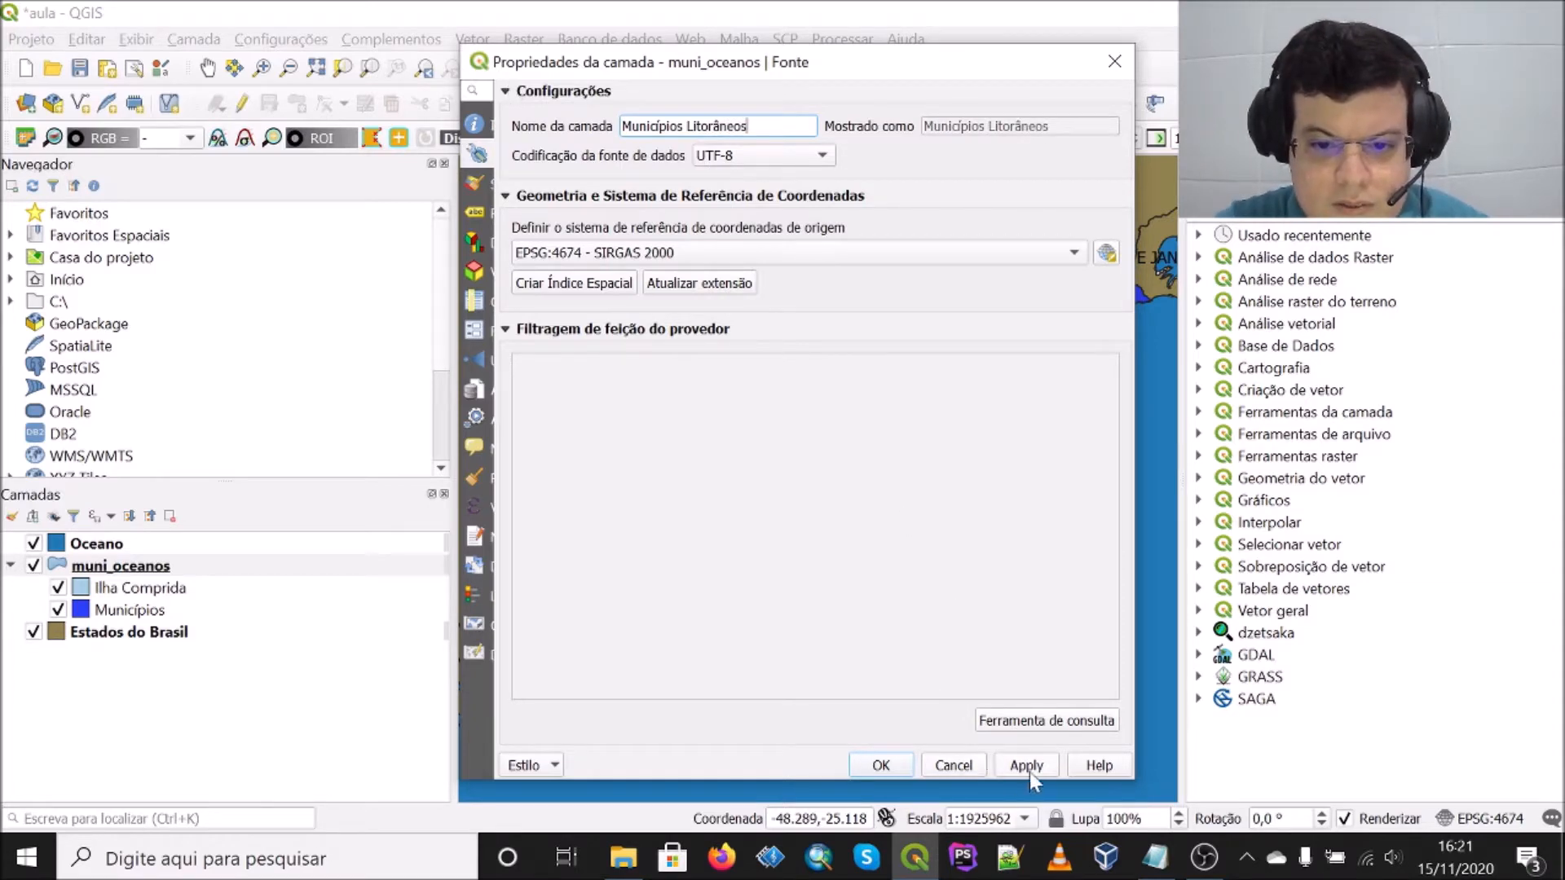
{"action": "left_click", "coordinate": [1028, 770]}
{"action": "left_click", "coordinate": [881, 765]}
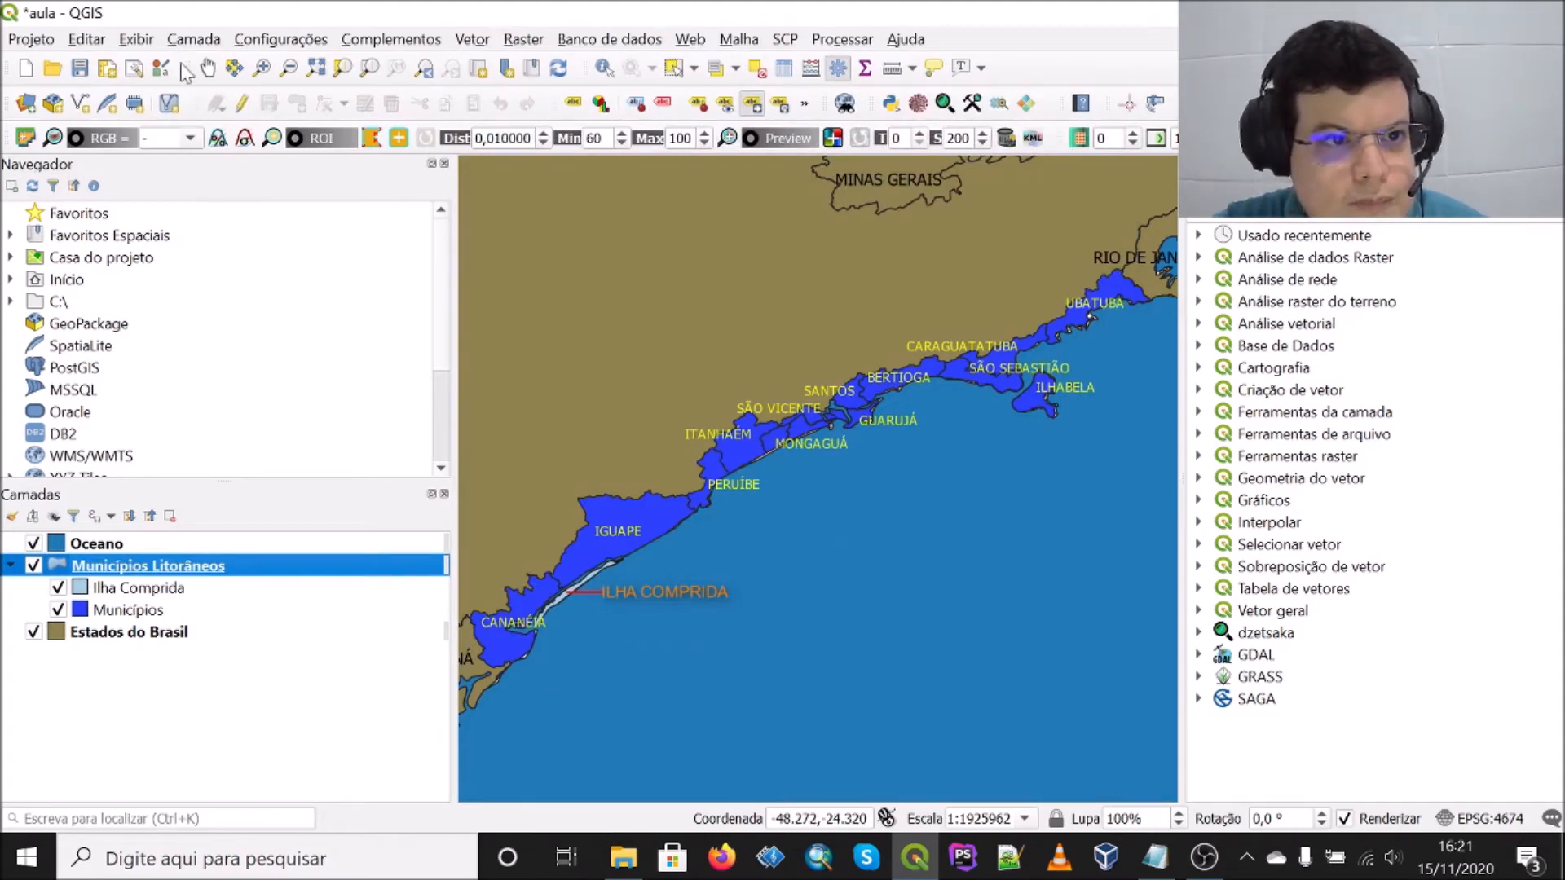
Step: Switch to the Pan Map tool, deselect the layer and save the map project
{"action": "left_click", "coordinate": [208, 68]}
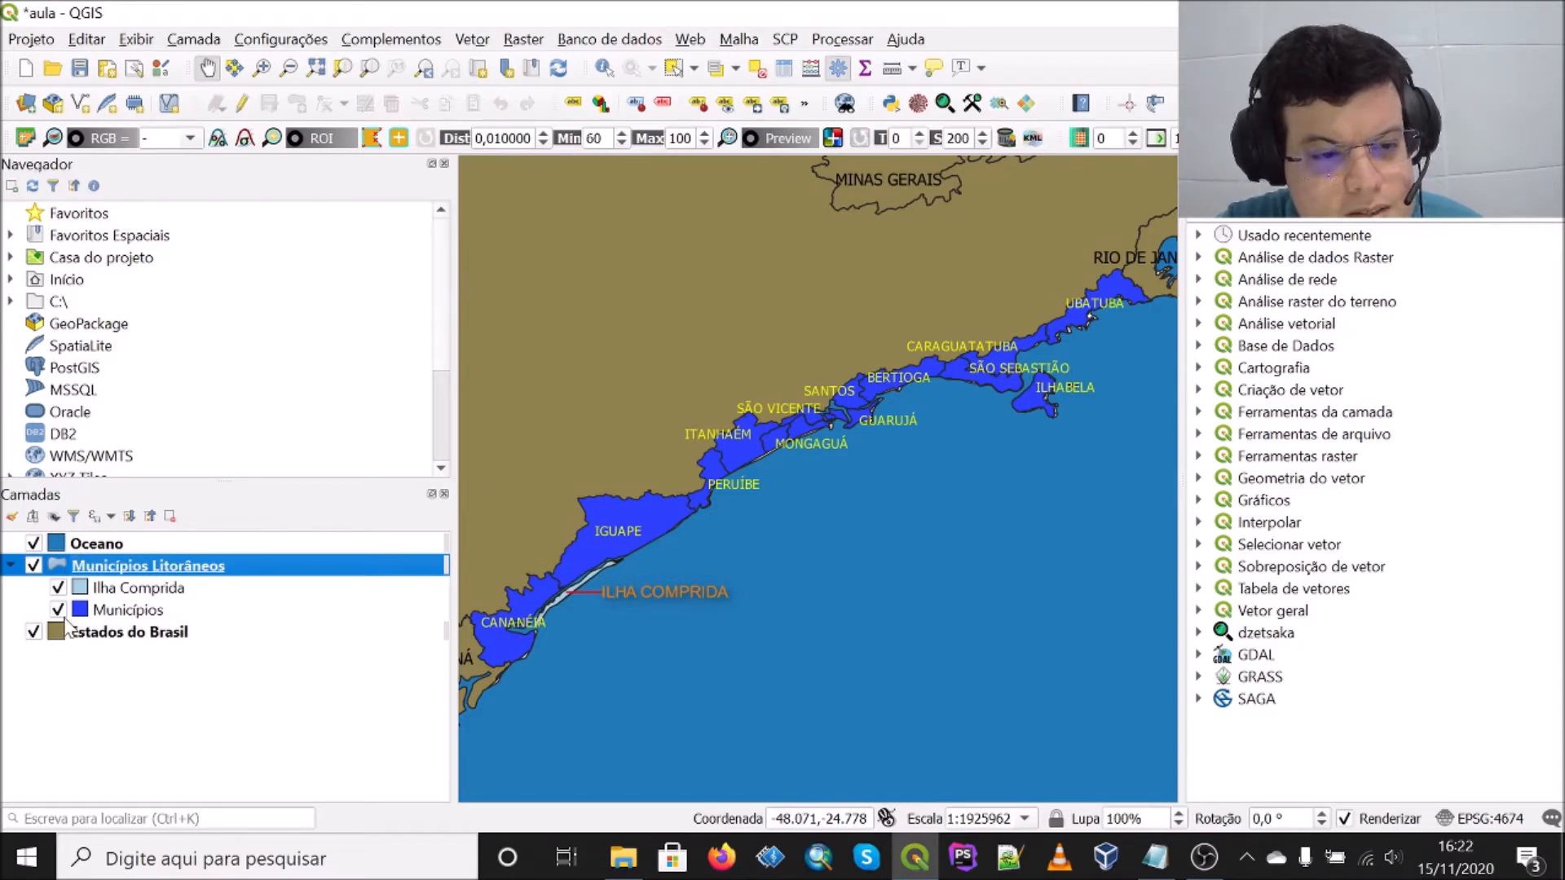
{"action": "left_click", "coordinate": [82, 695]}
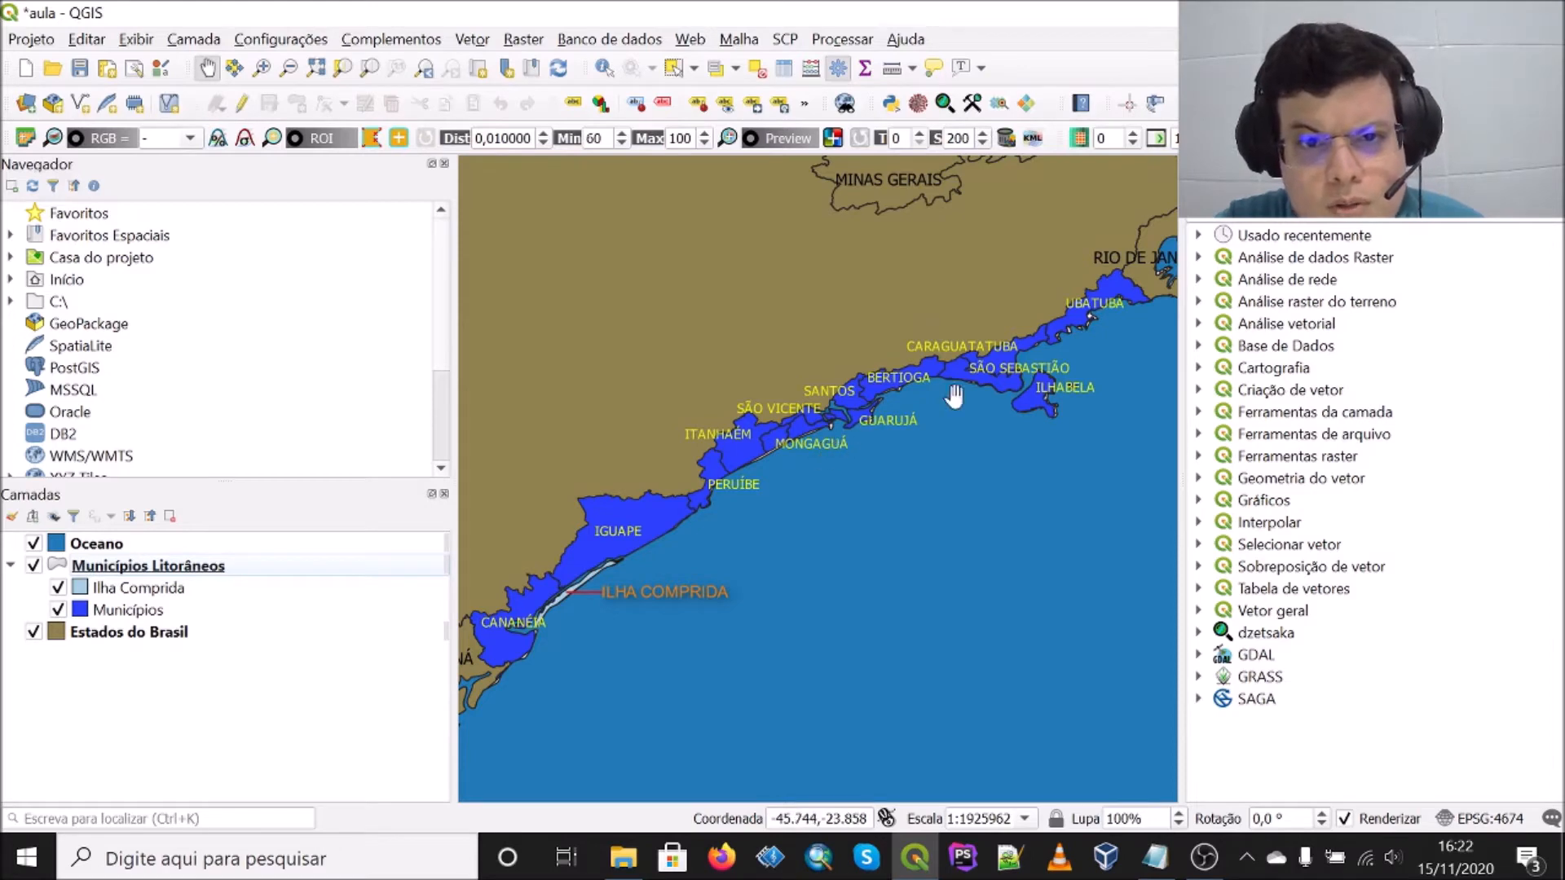
{"action": "left_click", "coordinate": [79, 69]}
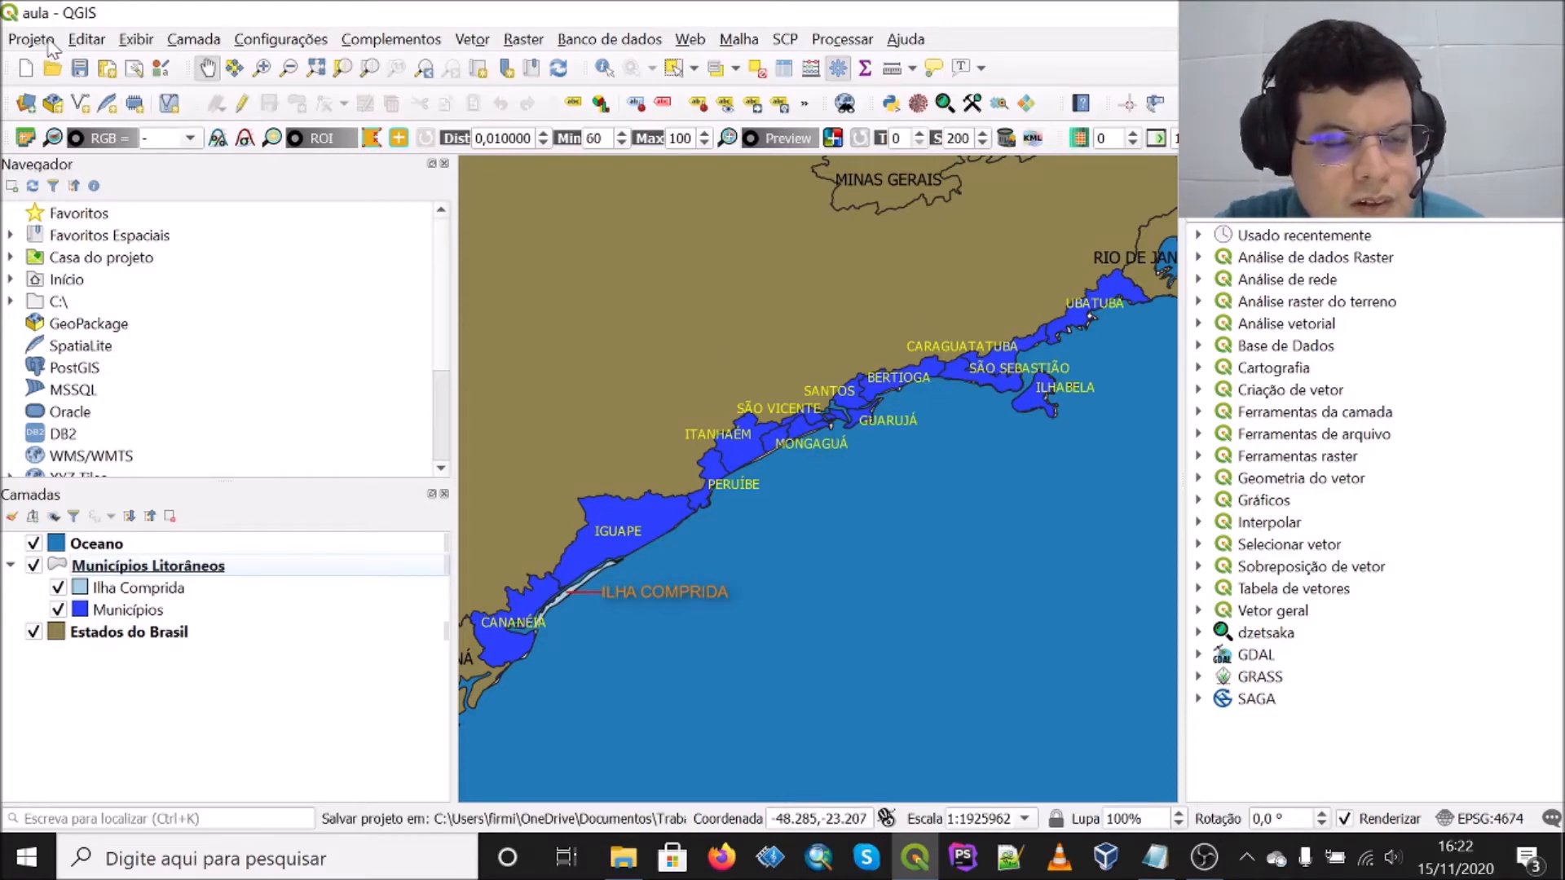
Step: Create a print layout titled "t2" and open the properties of its page
{"action": "left_click", "coordinate": [47, 39]}
{"action": "left_click", "coordinate": [142, 424]}
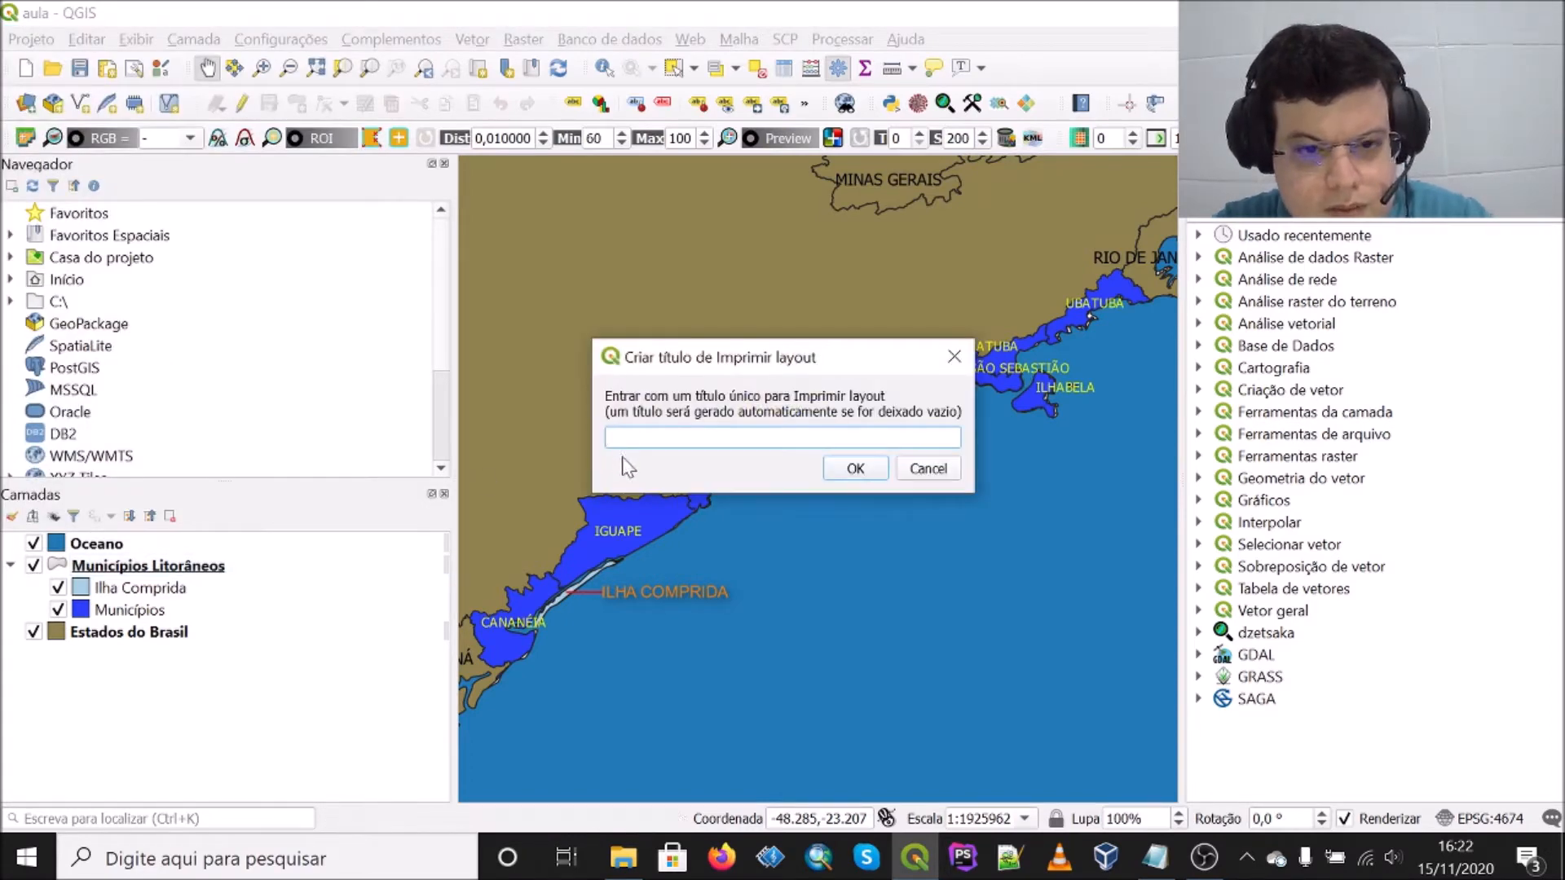
{"action": "type", "text": "t2"}
{"action": "left_click", "coordinate": [872, 467]}
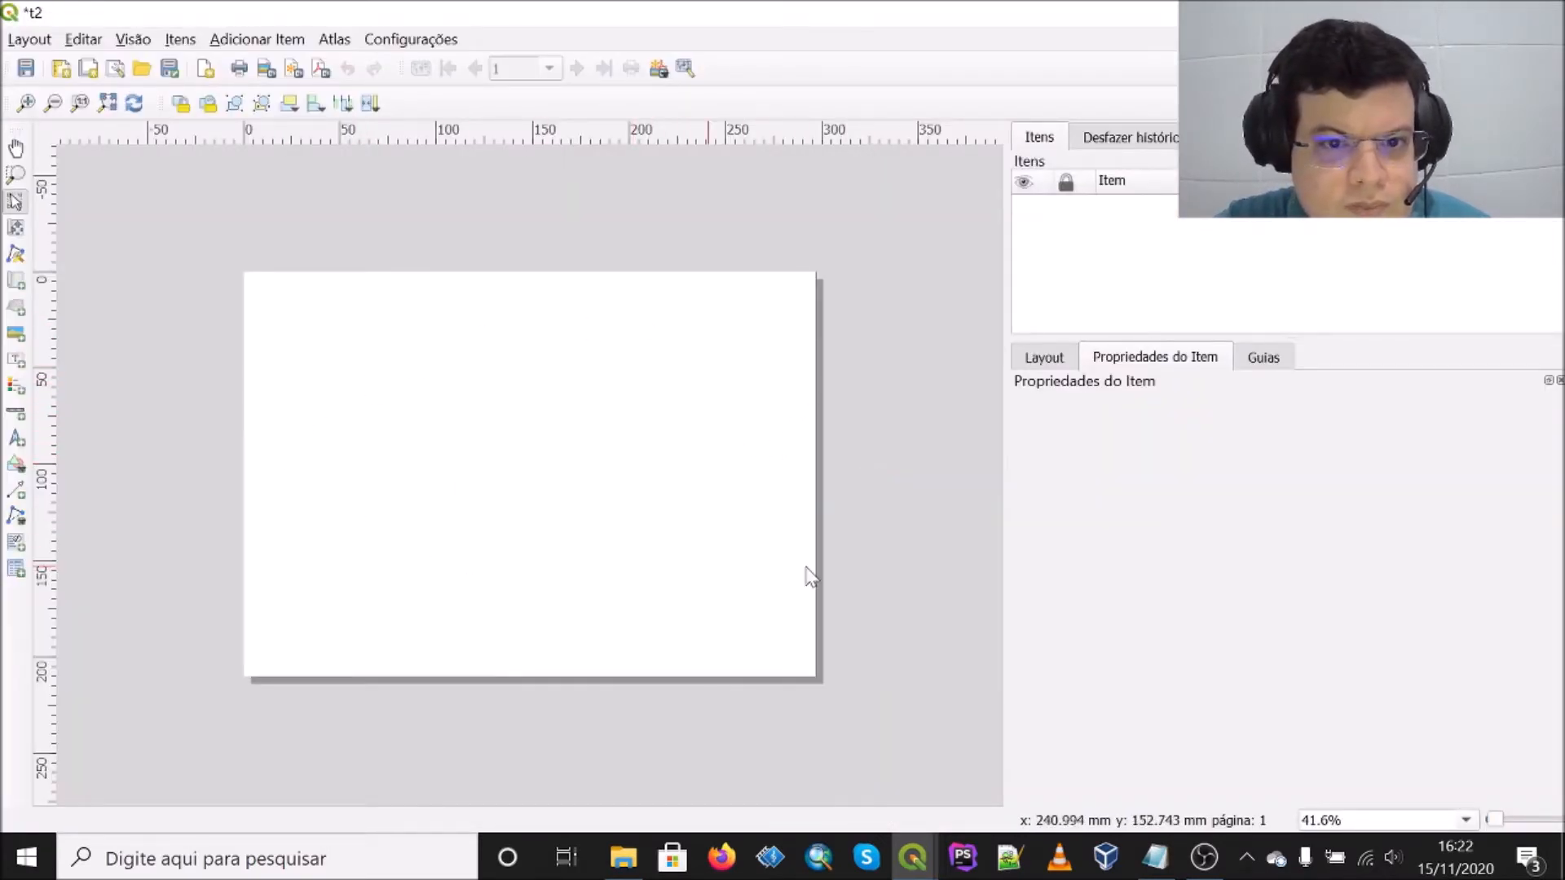
{"action": "right_click", "coordinate": [714, 341]}
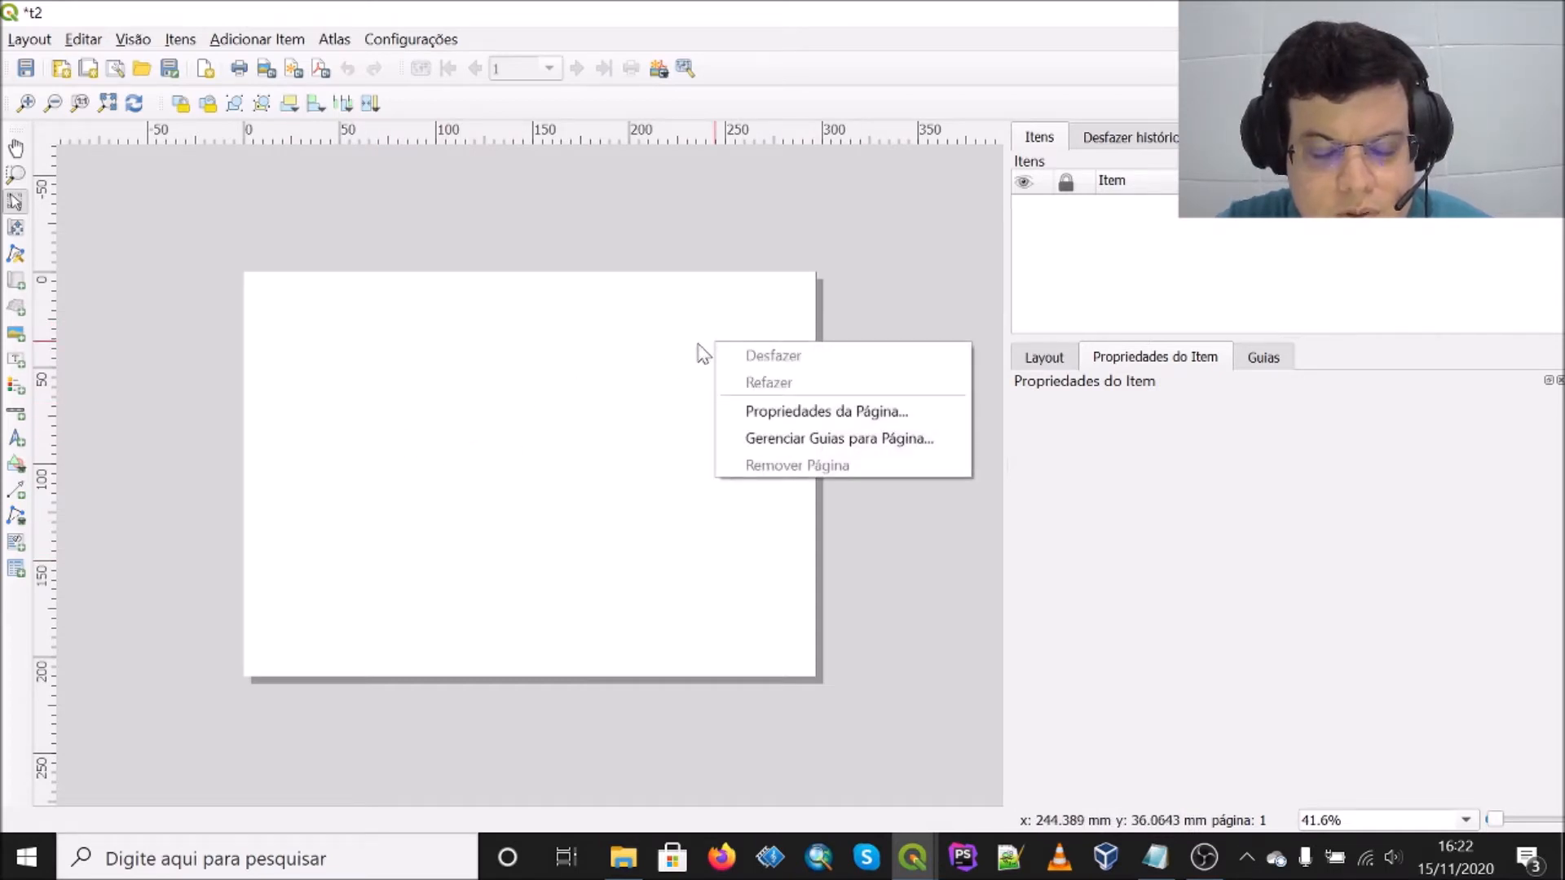
{"action": "left_click", "coordinate": [755, 412]}
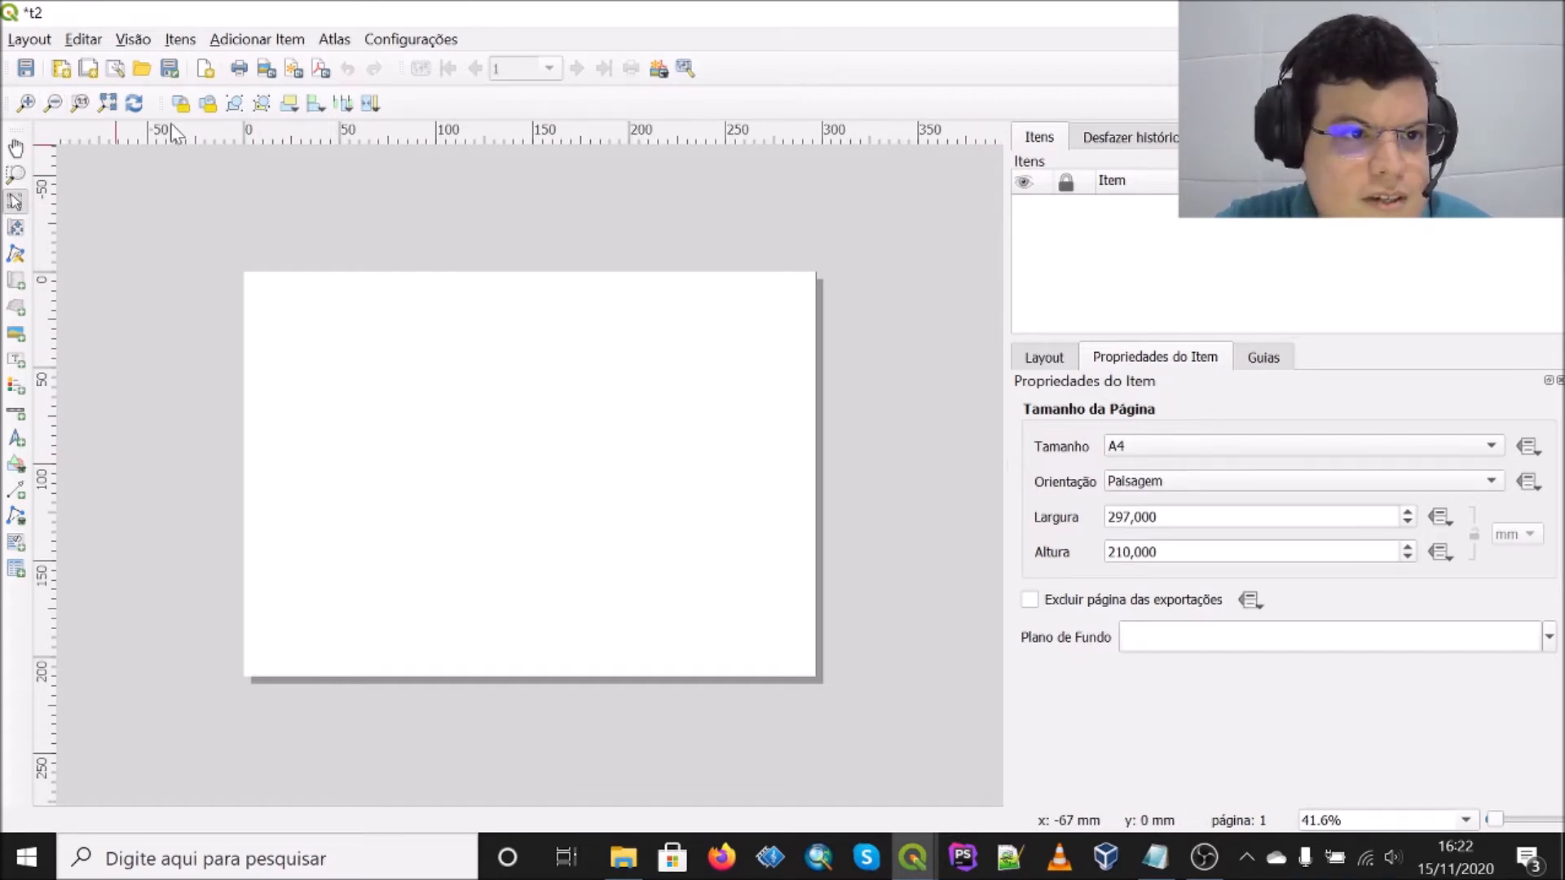
Step: Add a map item to the layout, drawn as a rectangle covering most of the page's central area
{"action": "left_click", "coordinate": [257, 39]}
{"action": "left_click", "coordinate": [269, 62]}
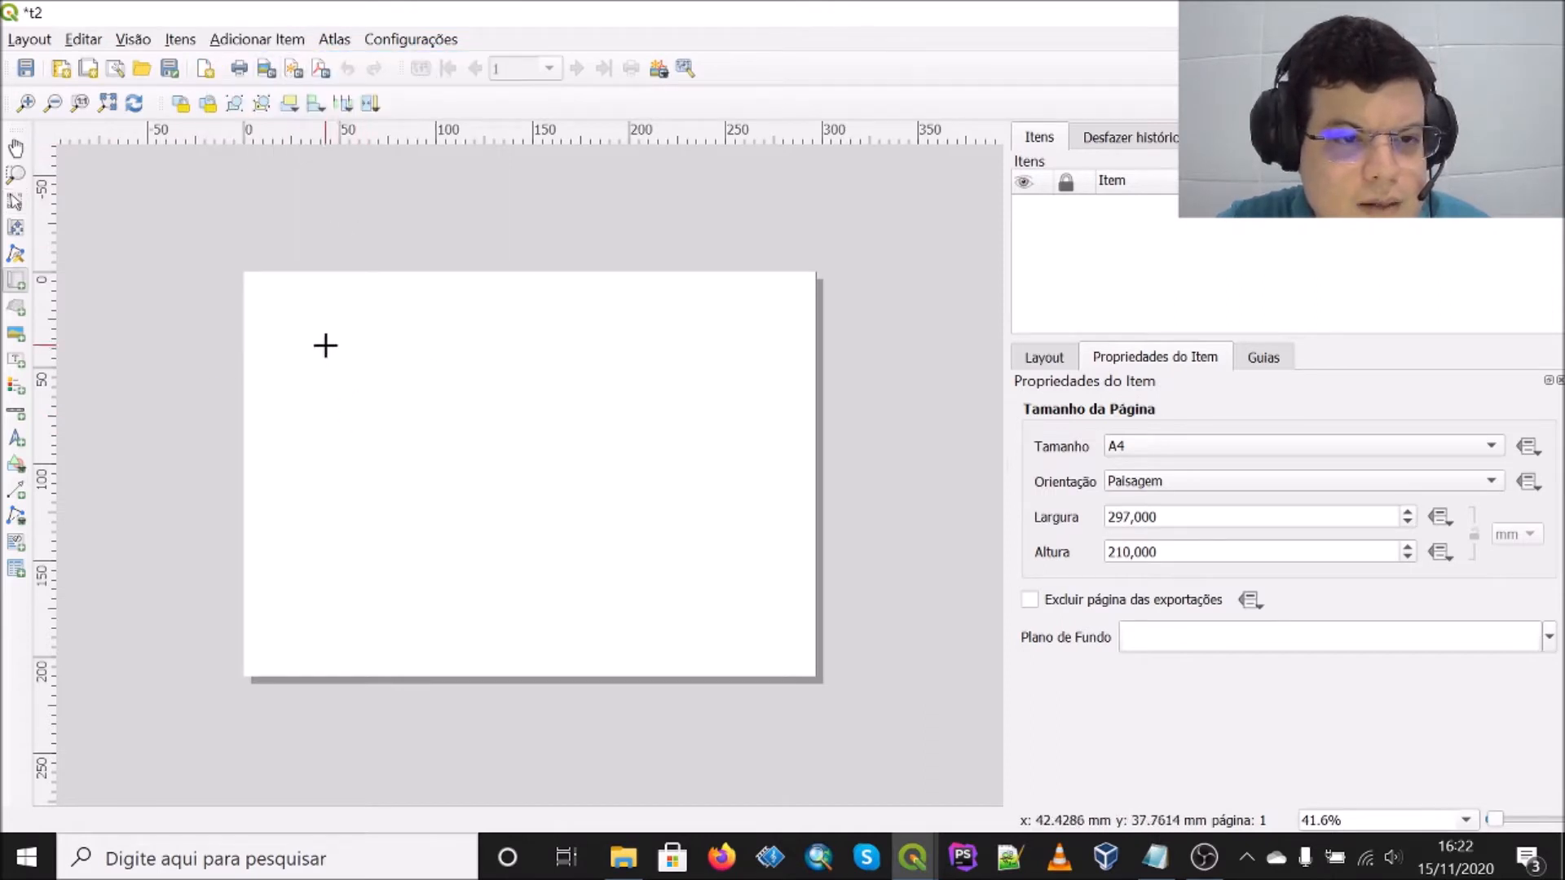
{"action": "left_click_drag", "start_coordinate": [303, 322], "coordinate": [682, 580]}
{"action": "left_click_drag", "start_coordinate": [714, 602], "coordinate": [723, 600]}
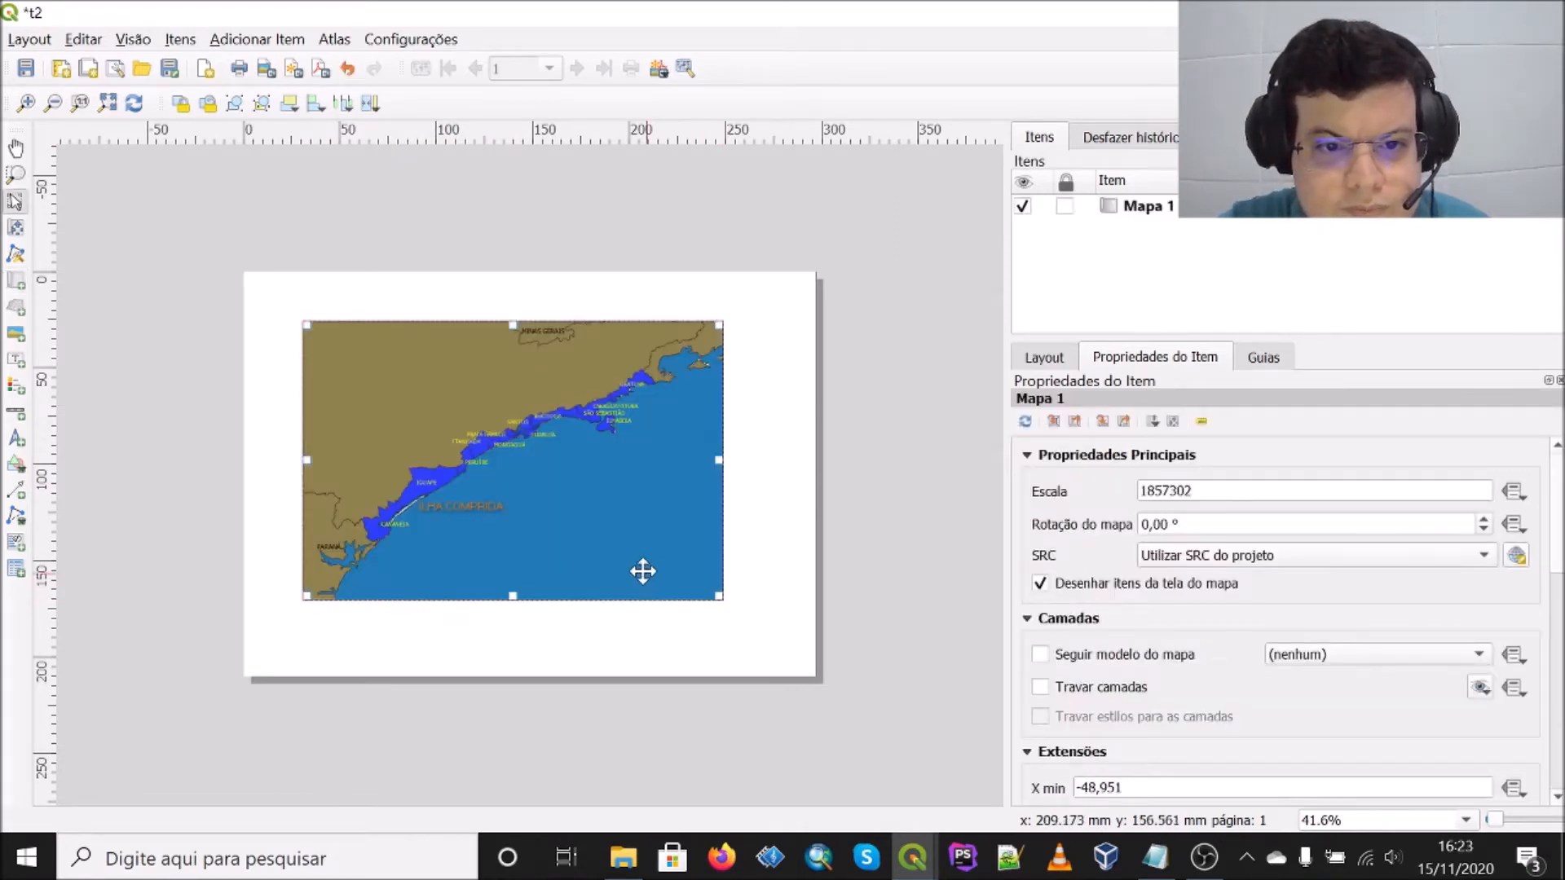
Step: Shrink the map item and move it towards the lower-left part of the page
{"action": "mouse_move", "coordinate": [509, 455]}
{"action": "left_mouse_down"}
{"action": "mouse_move", "coordinate": [472, 440]}
{"action": "mouse_move", "coordinate": [481, 452]}
{"action": "left_mouse_up"}
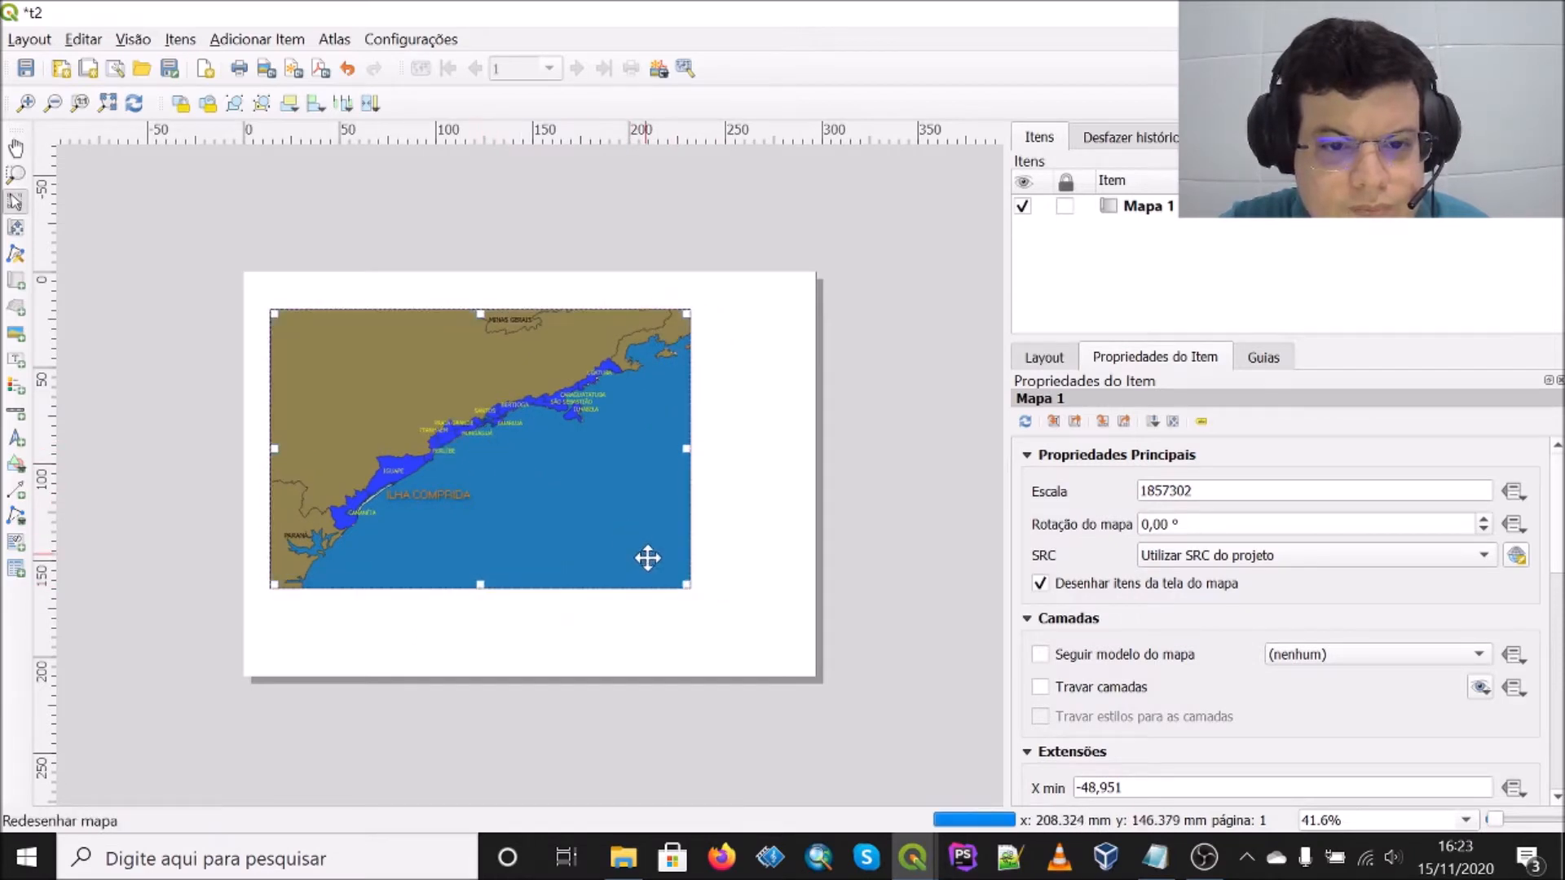
{"action": "left_click_drag", "start_coordinate": [689, 586], "coordinate": [625, 564]}
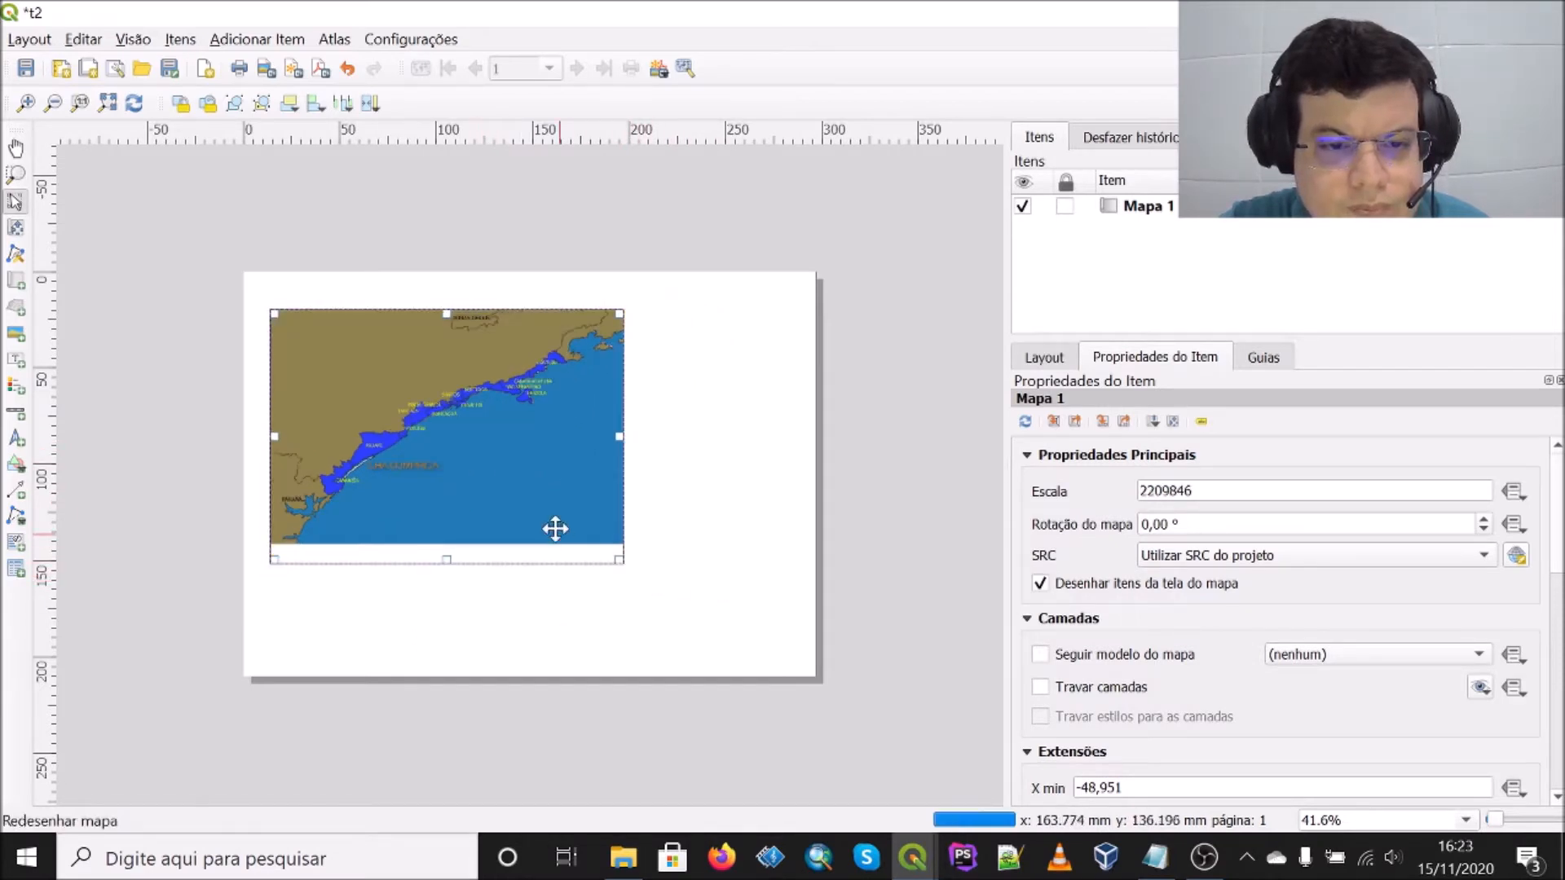
{"action": "left_click_drag", "start_coordinate": [486, 450], "coordinate": [504, 504]}
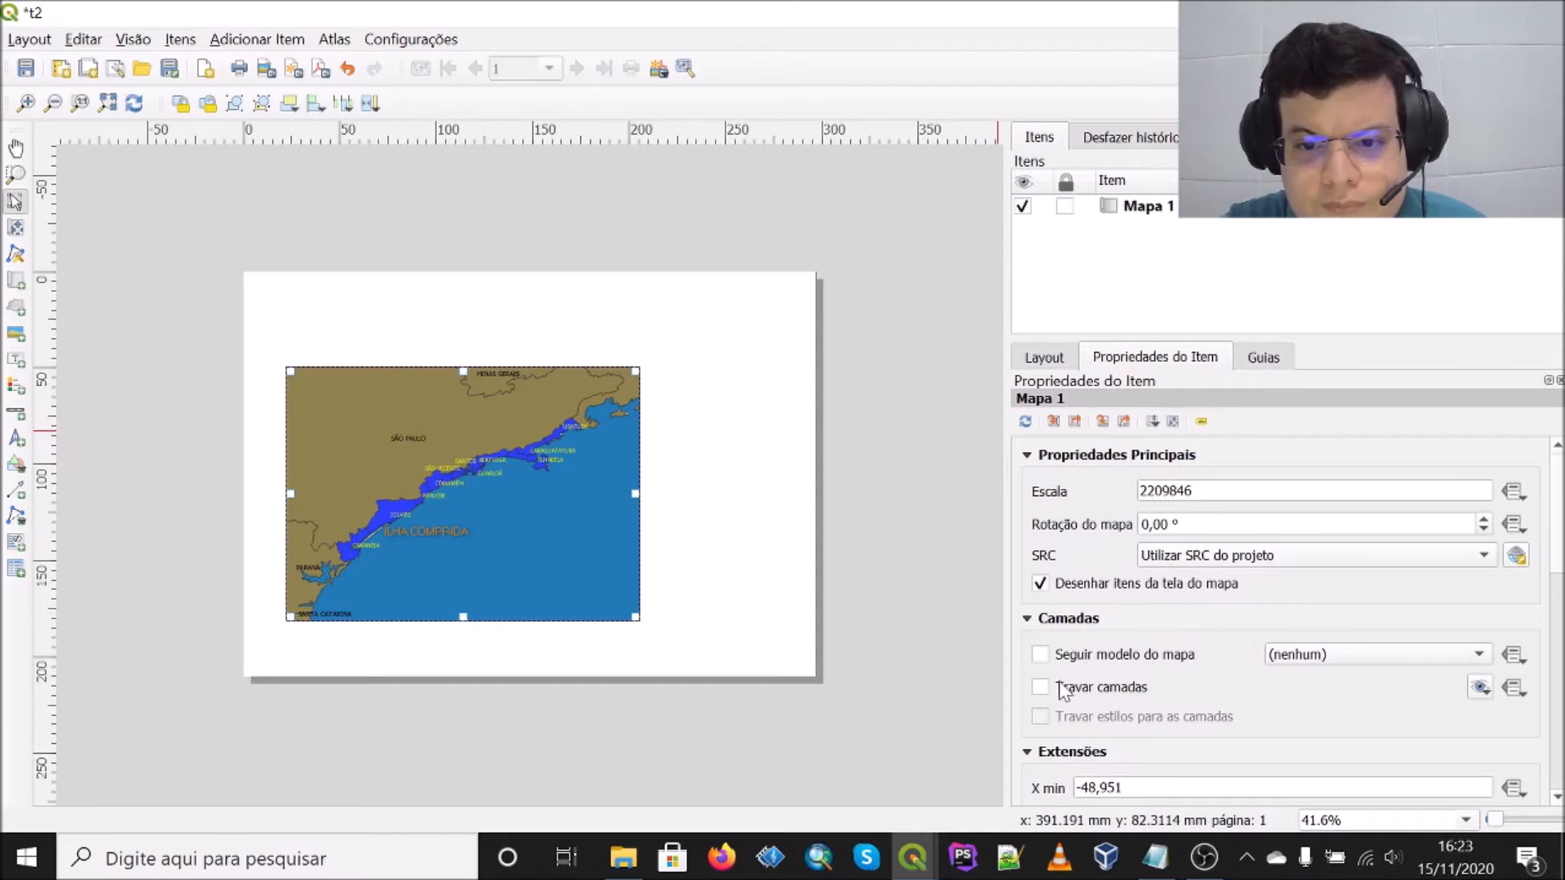
Step: Add a grid to the map item and open the grid's properties for modification
{"action": "scroll", "coordinate": [1174, 648], "scroll_direction": "down", "scroll_amount": 1}
{"action": "scroll", "coordinate": [1171, 639], "scroll_direction": "down", "scroll_amount": 1}
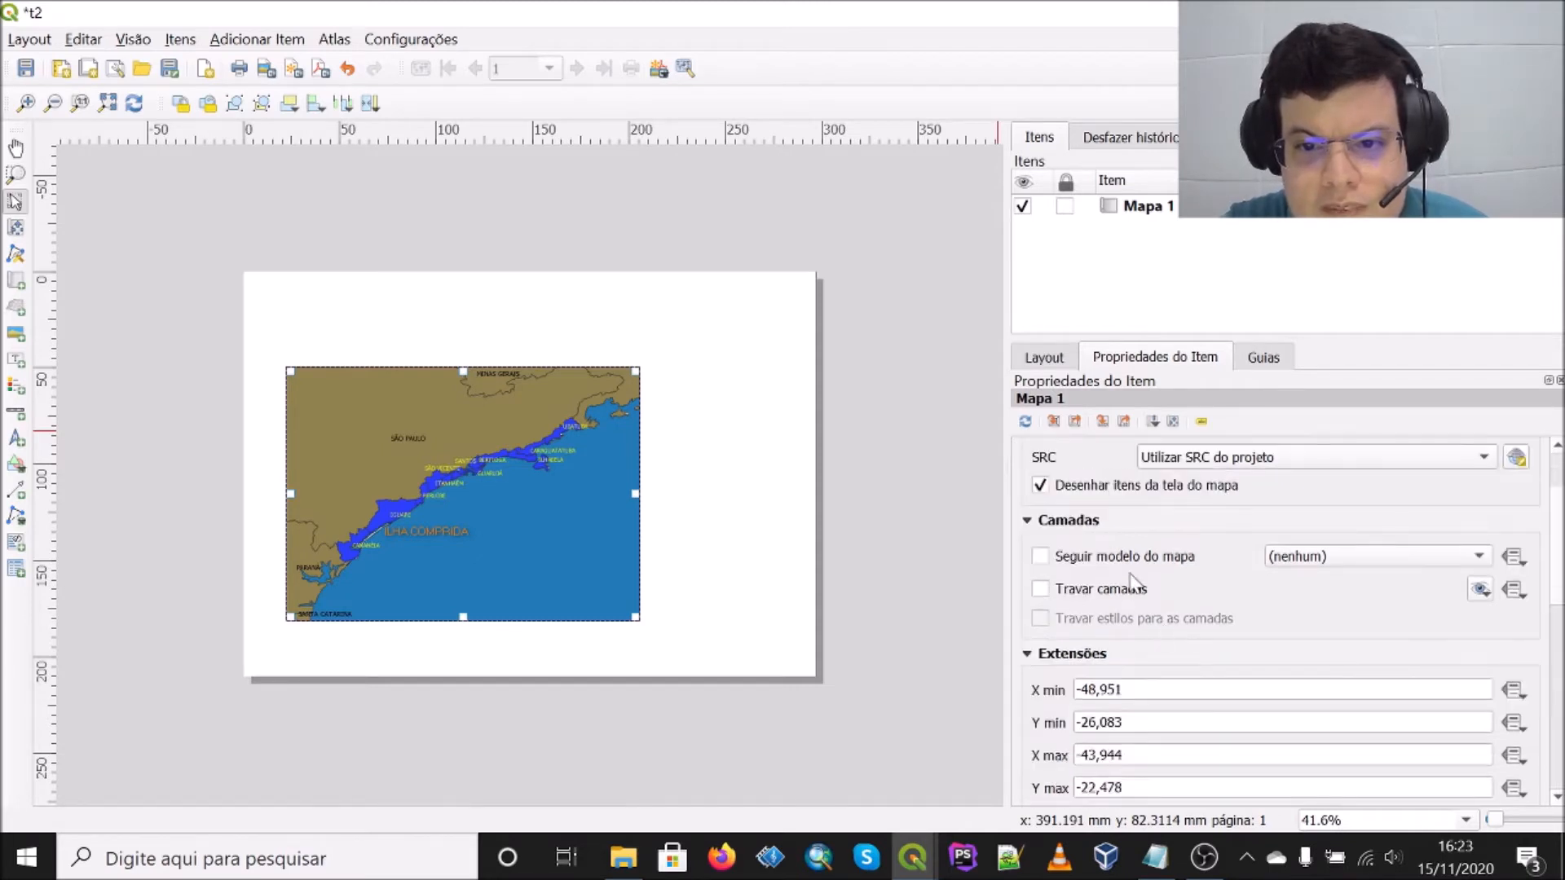
{"action": "scroll", "coordinate": [1117, 599], "scroll_direction": "down", "scroll_amount": 3}
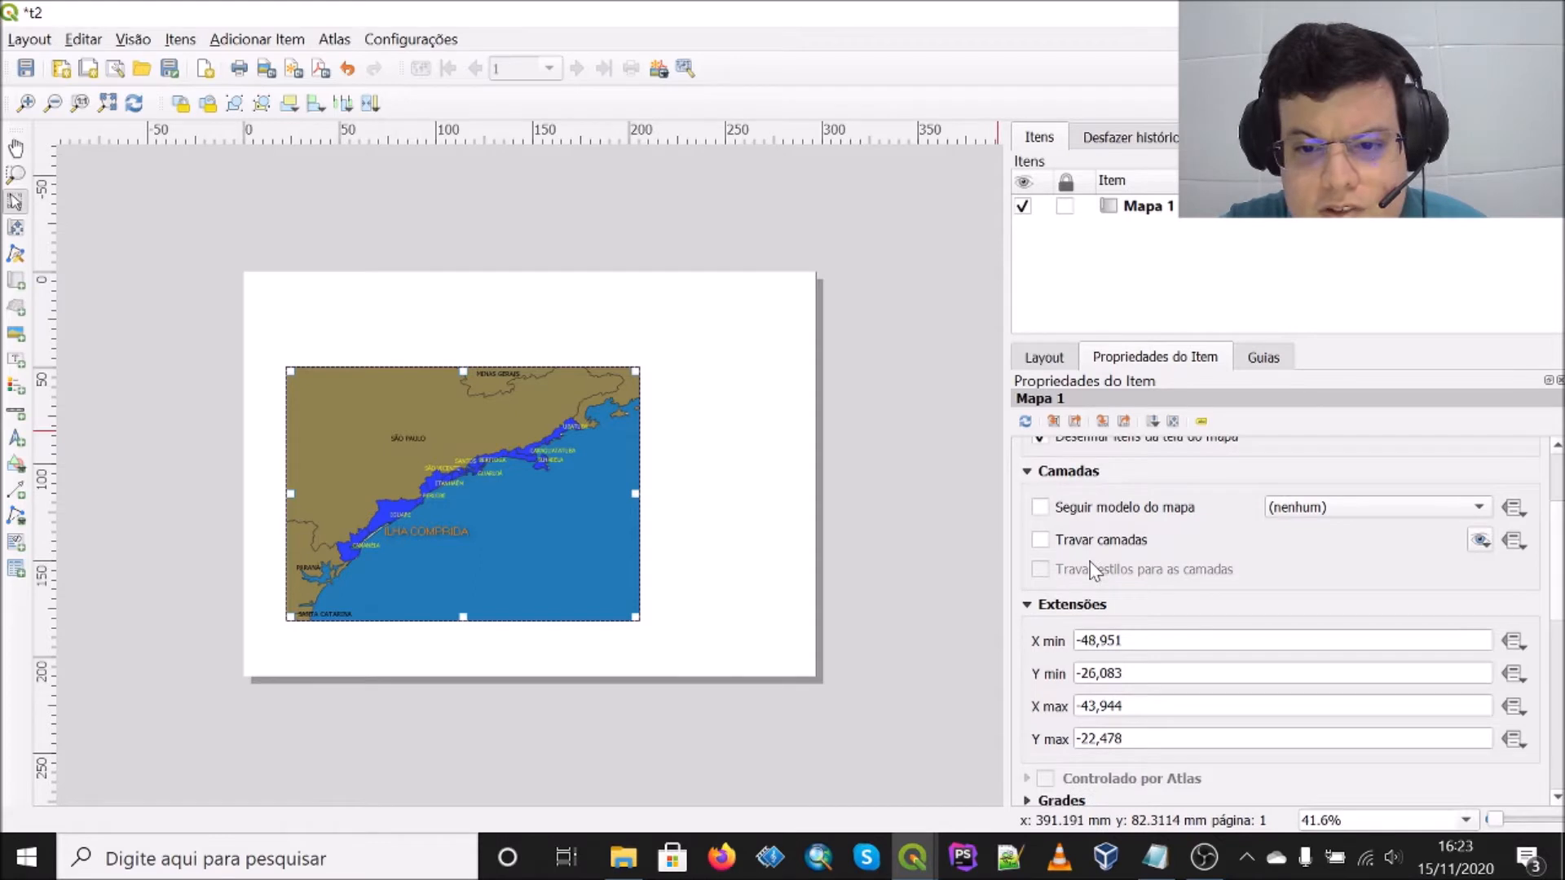
{"action": "scroll", "coordinate": [1072, 709], "scroll_direction": "down", "scroll_amount": 2}
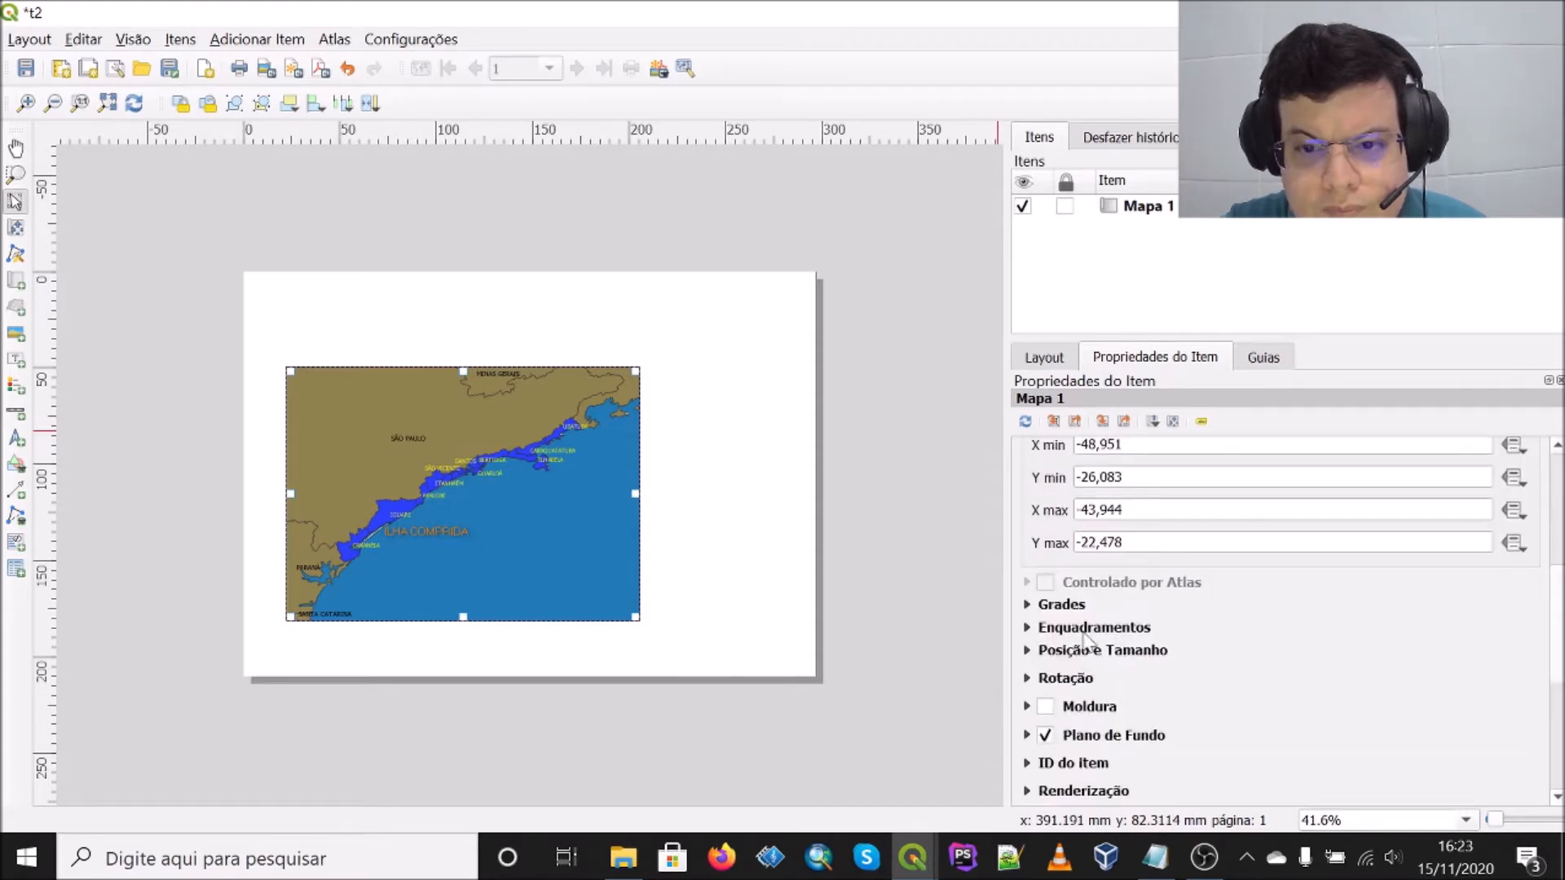
{"action": "left_click", "coordinate": [1028, 604]}
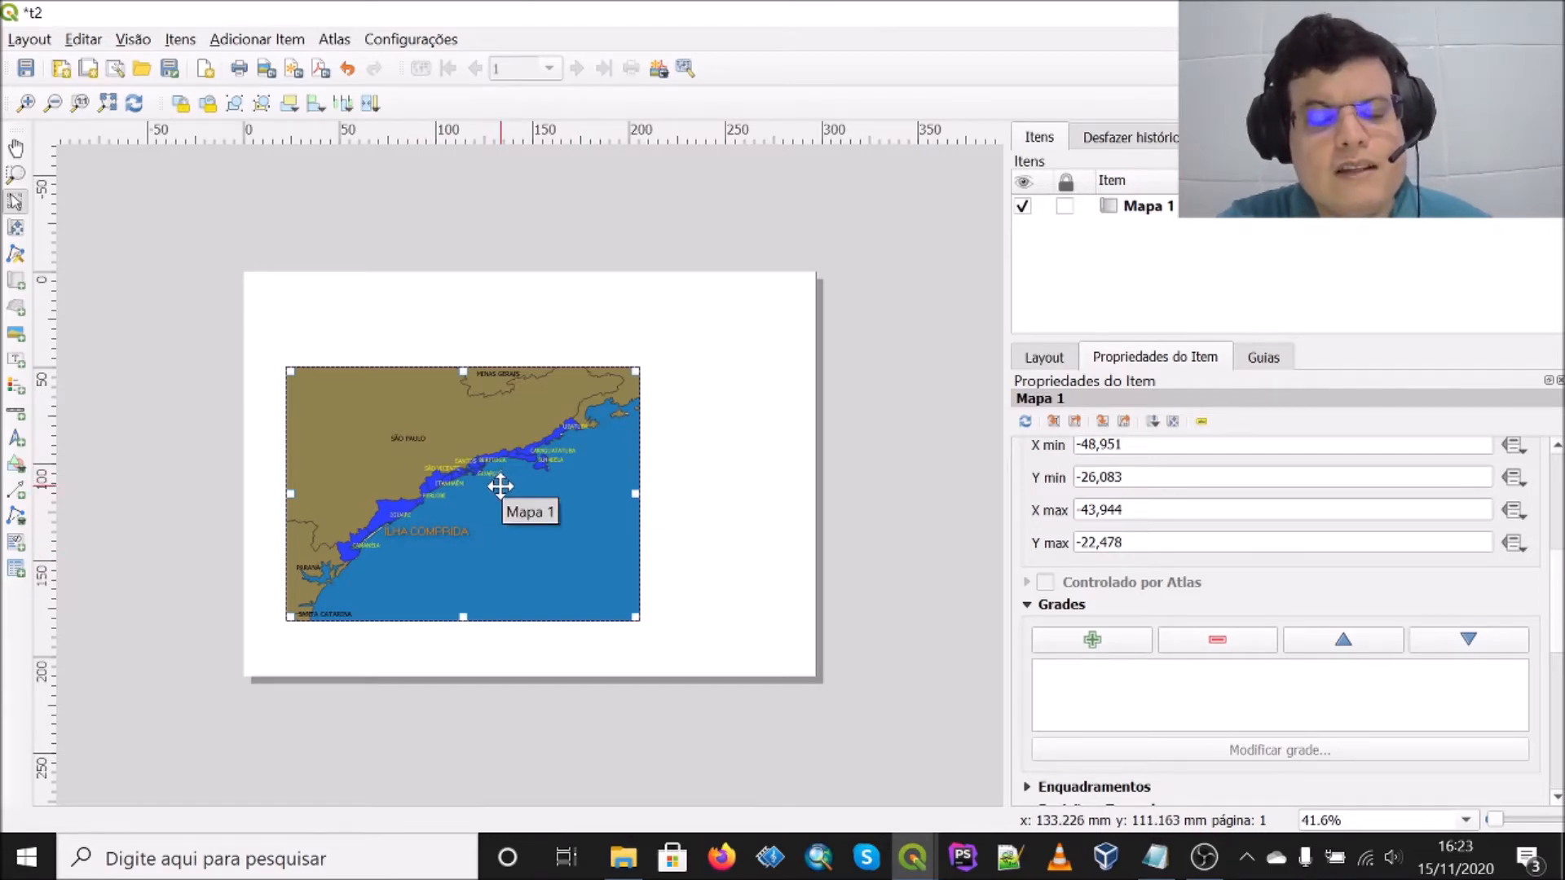
{"action": "left_click", "coordinate": [1088, 644]}
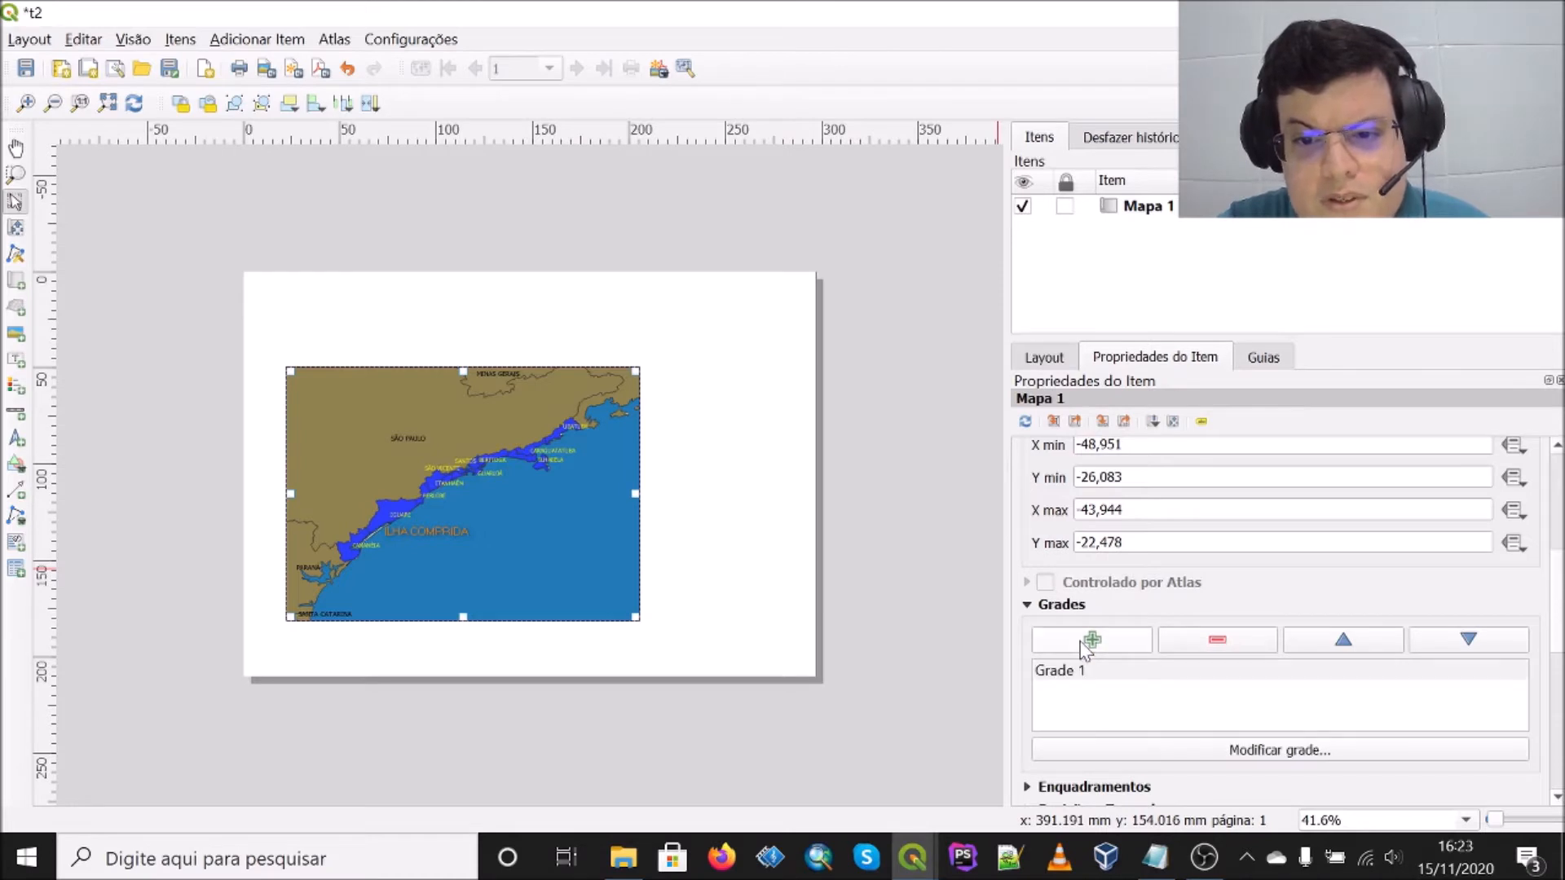
{"action": "left_click", "coordinate": [1286, 753]}
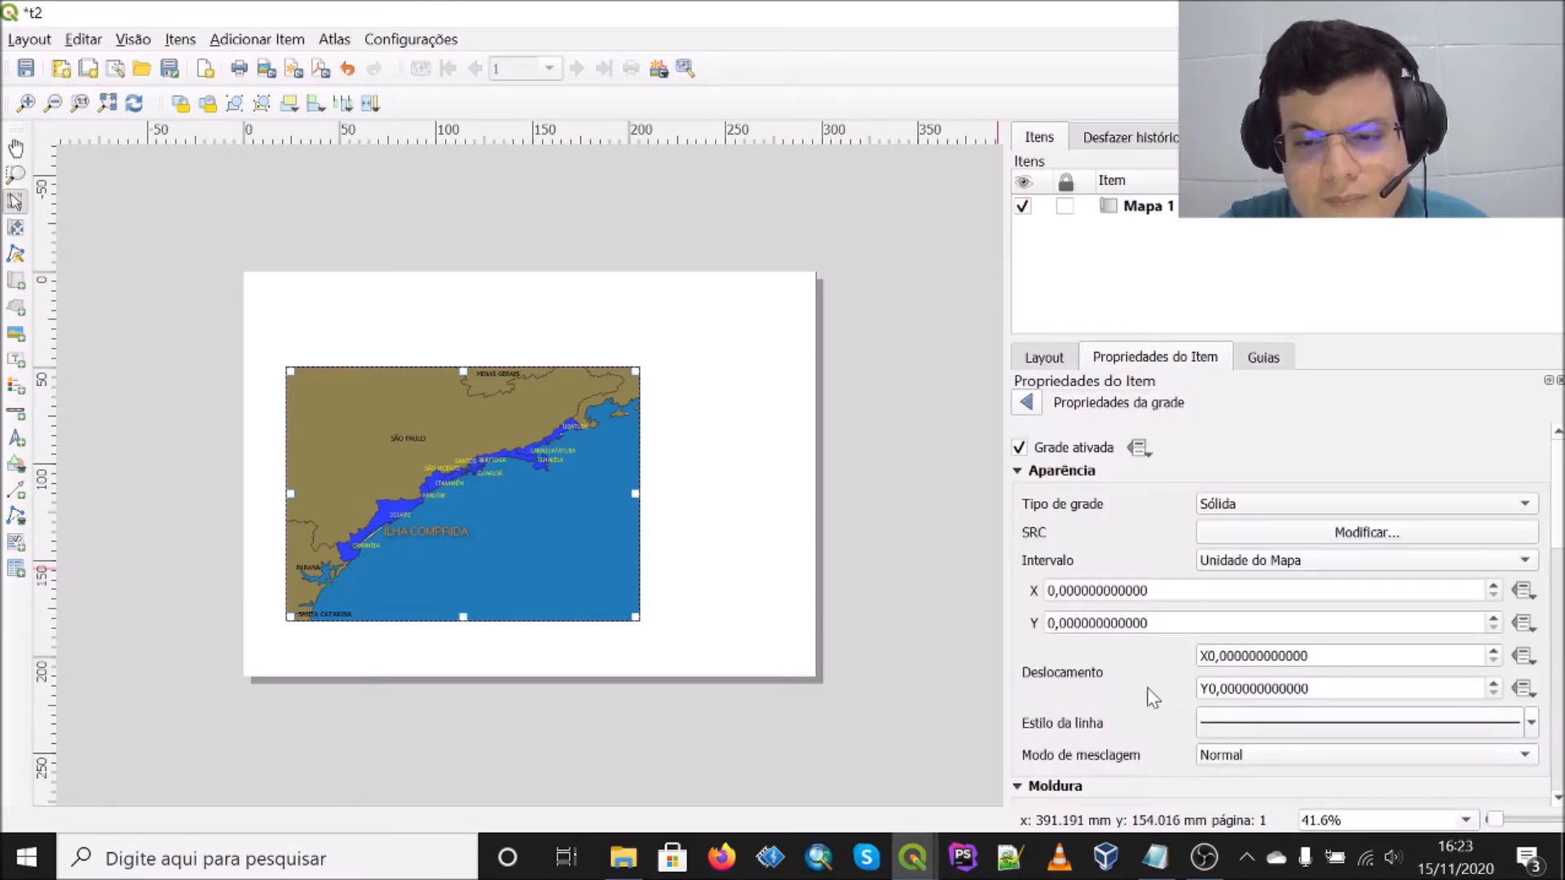
Step: Try an X grid interval of 4000 map units, and replace it with 4
{"action": "left_click_drag", "start_coordinate": [1151, 592], "coordinate": [1054, 592]}
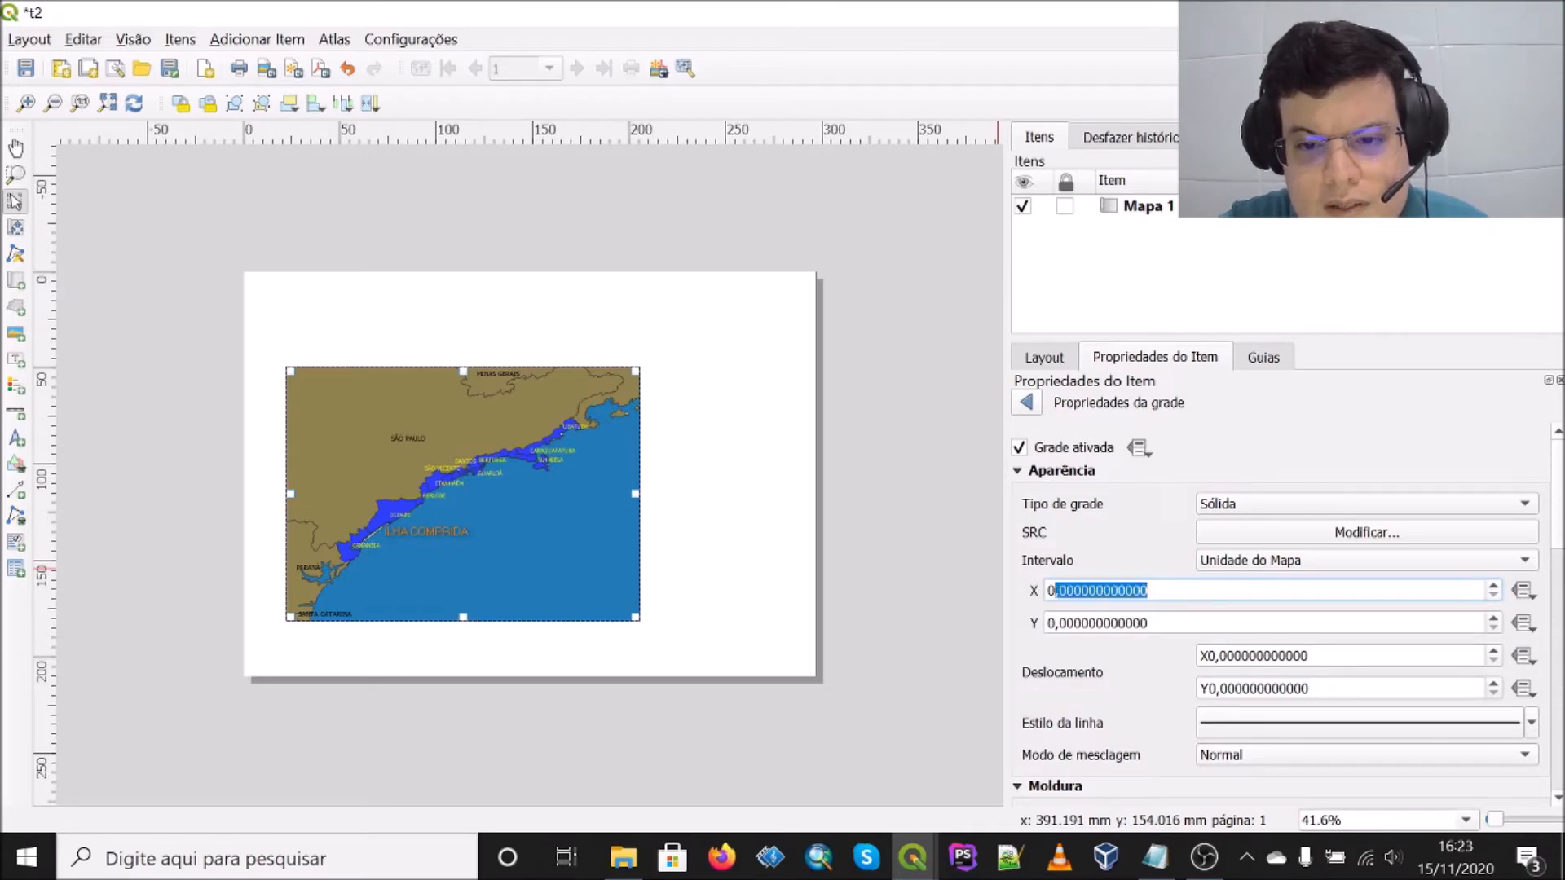
{"action": "left_click", "coordinate": [1050, 592]}
{"action": "key", "text": "ctrl+a"}
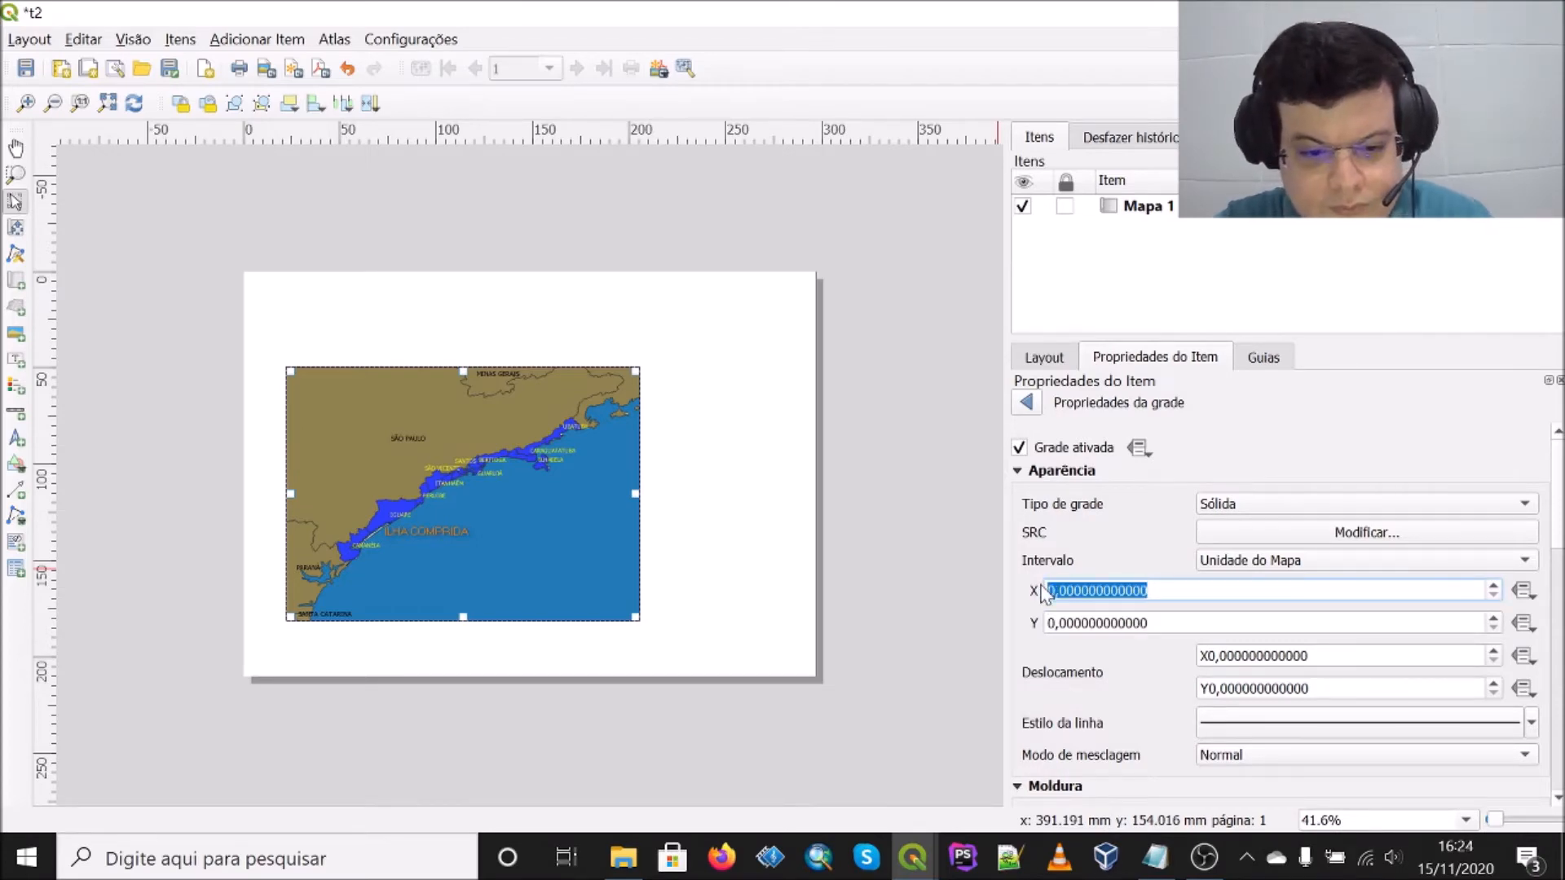
{"action": "type", "text": "4"}
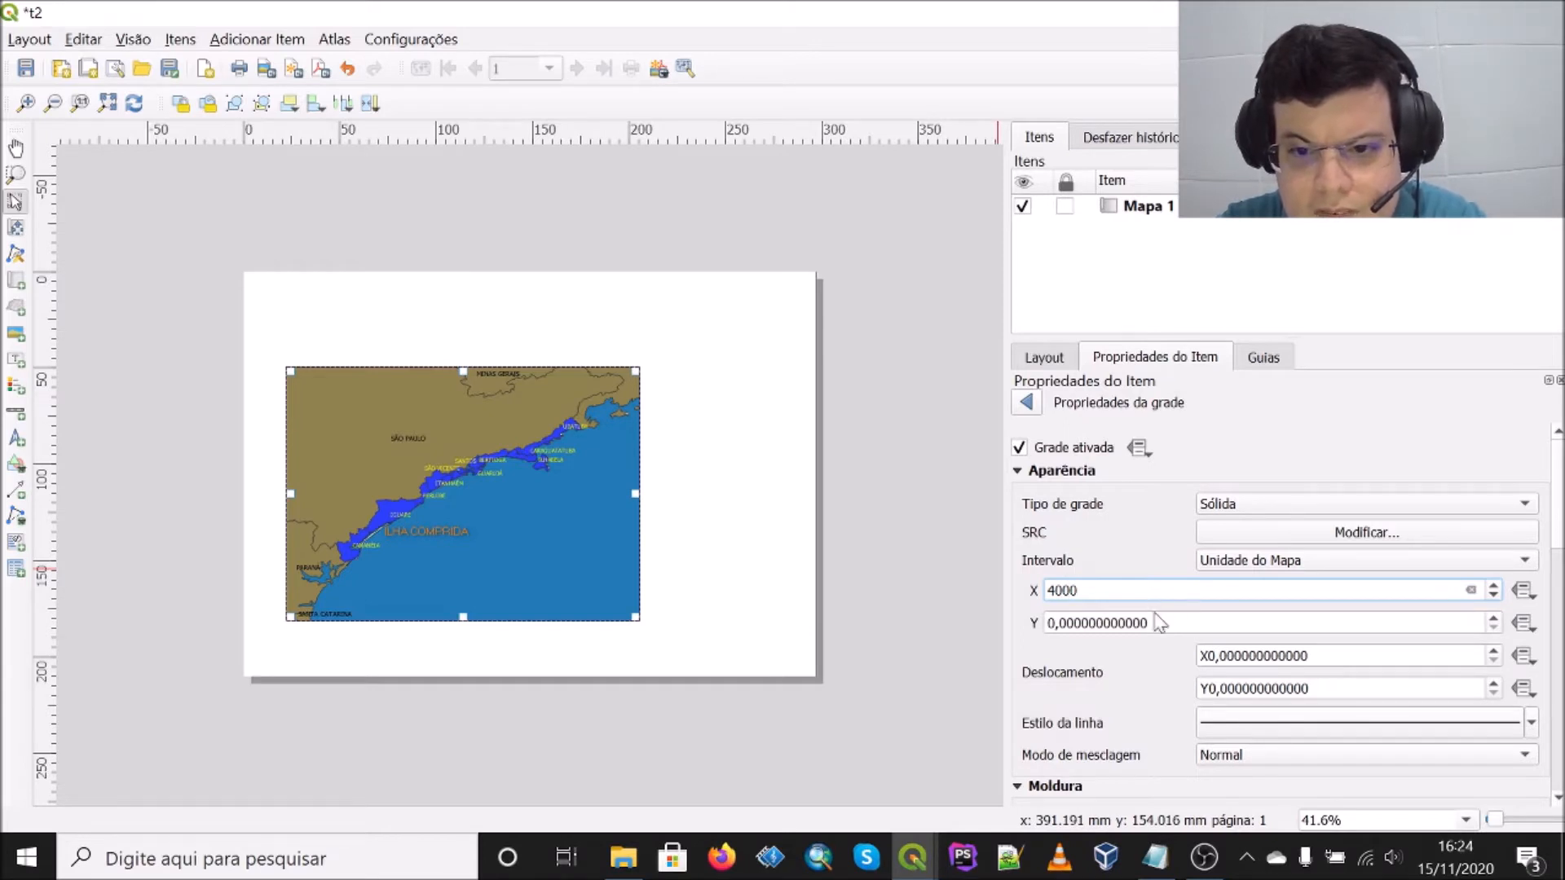
{"action": "key", "text": "Return"}
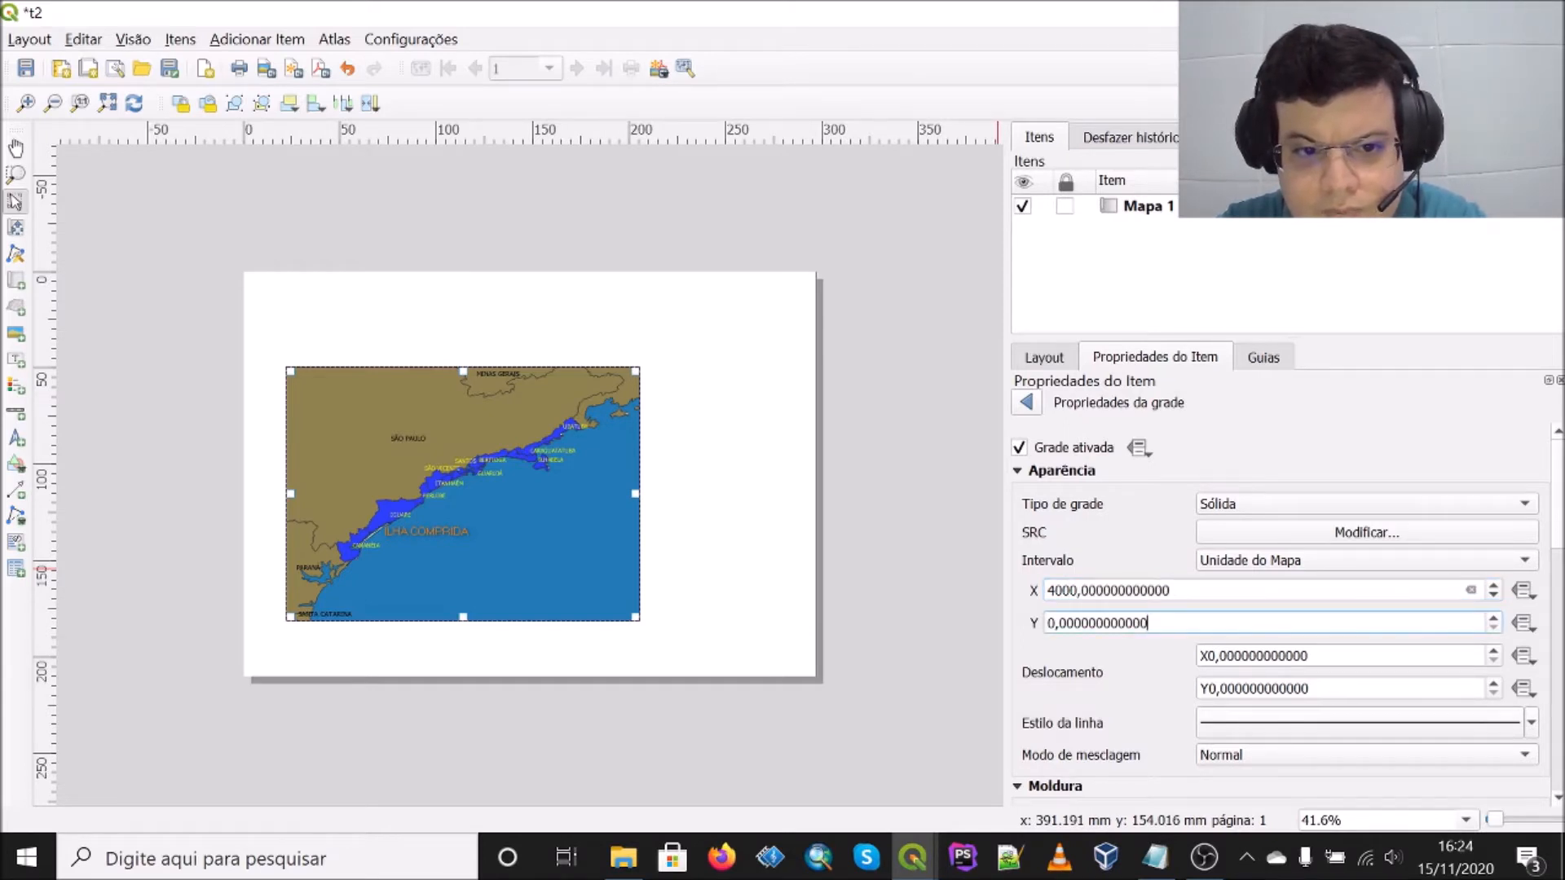
{"action": "left_click_drag", "start_coordinate": [1170, 590], "coordinate": [1051, 588]}
{"action": "type", "text": "4"}
{"action": "key", "text": "Tab"}
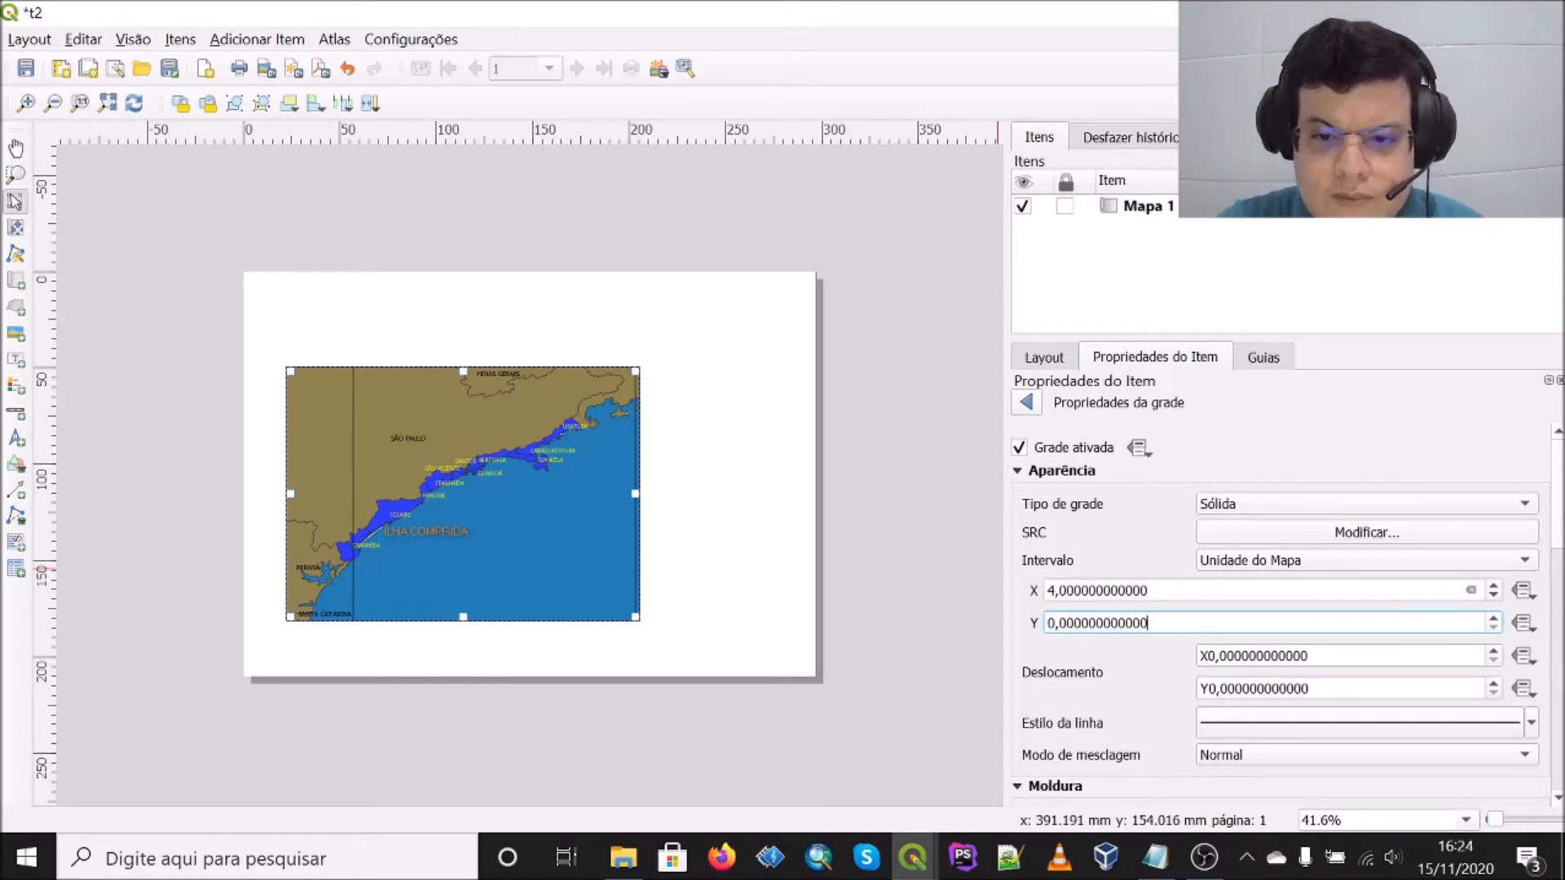
Step: Try a grid interval of 6 map units in both X and Y
{"action": "double_click", "coordinate": [1222, 591]}
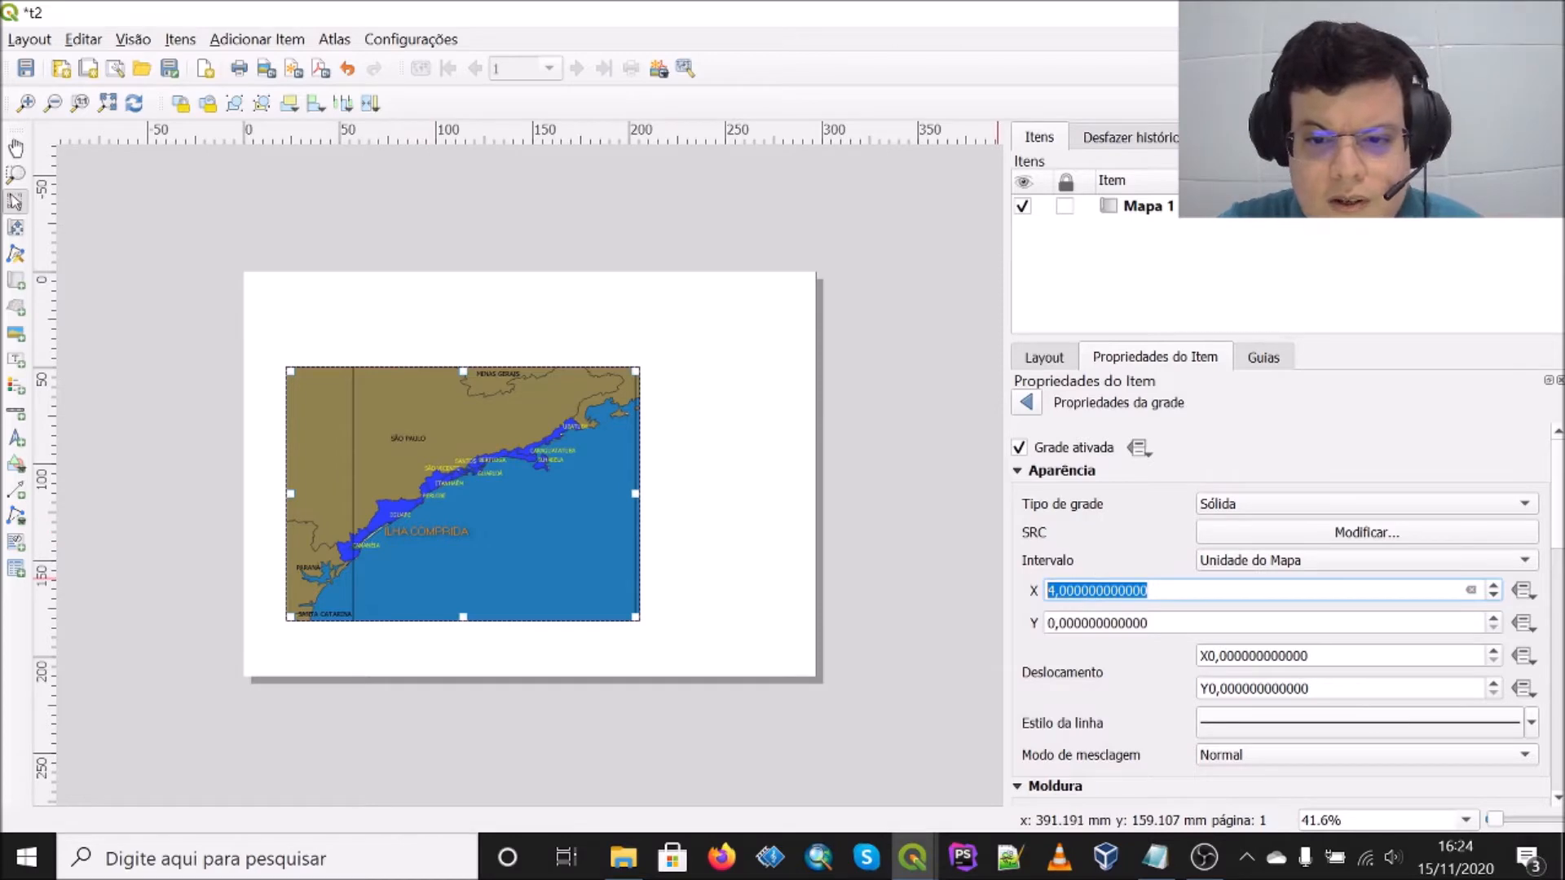
{"action": "left_click", "coordinate": [1150, 590]}
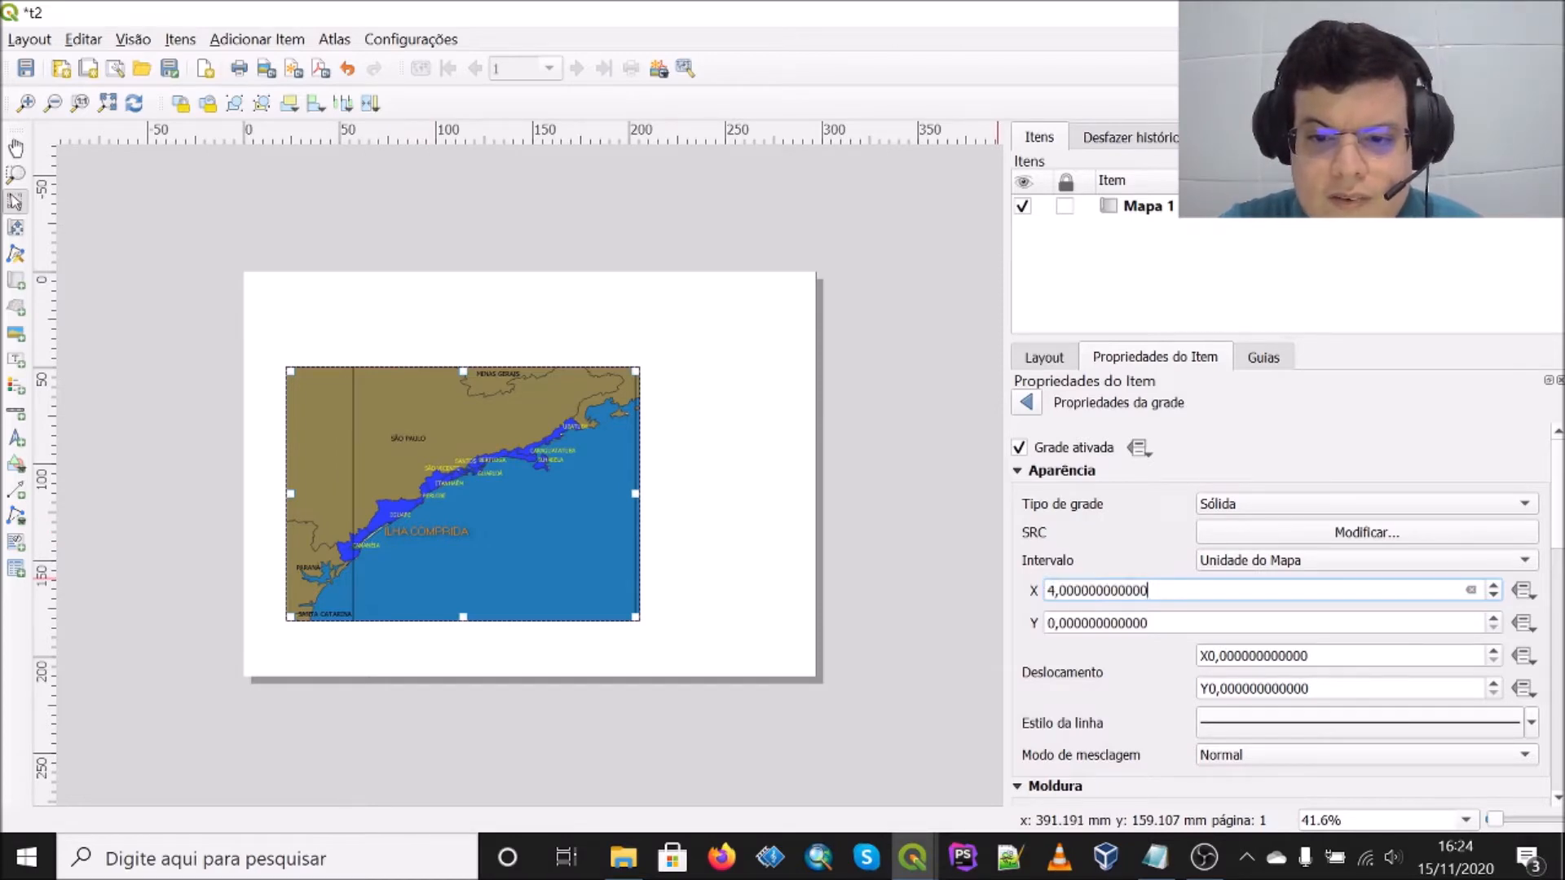
{"action": "key", "text": "ctrl+a"}
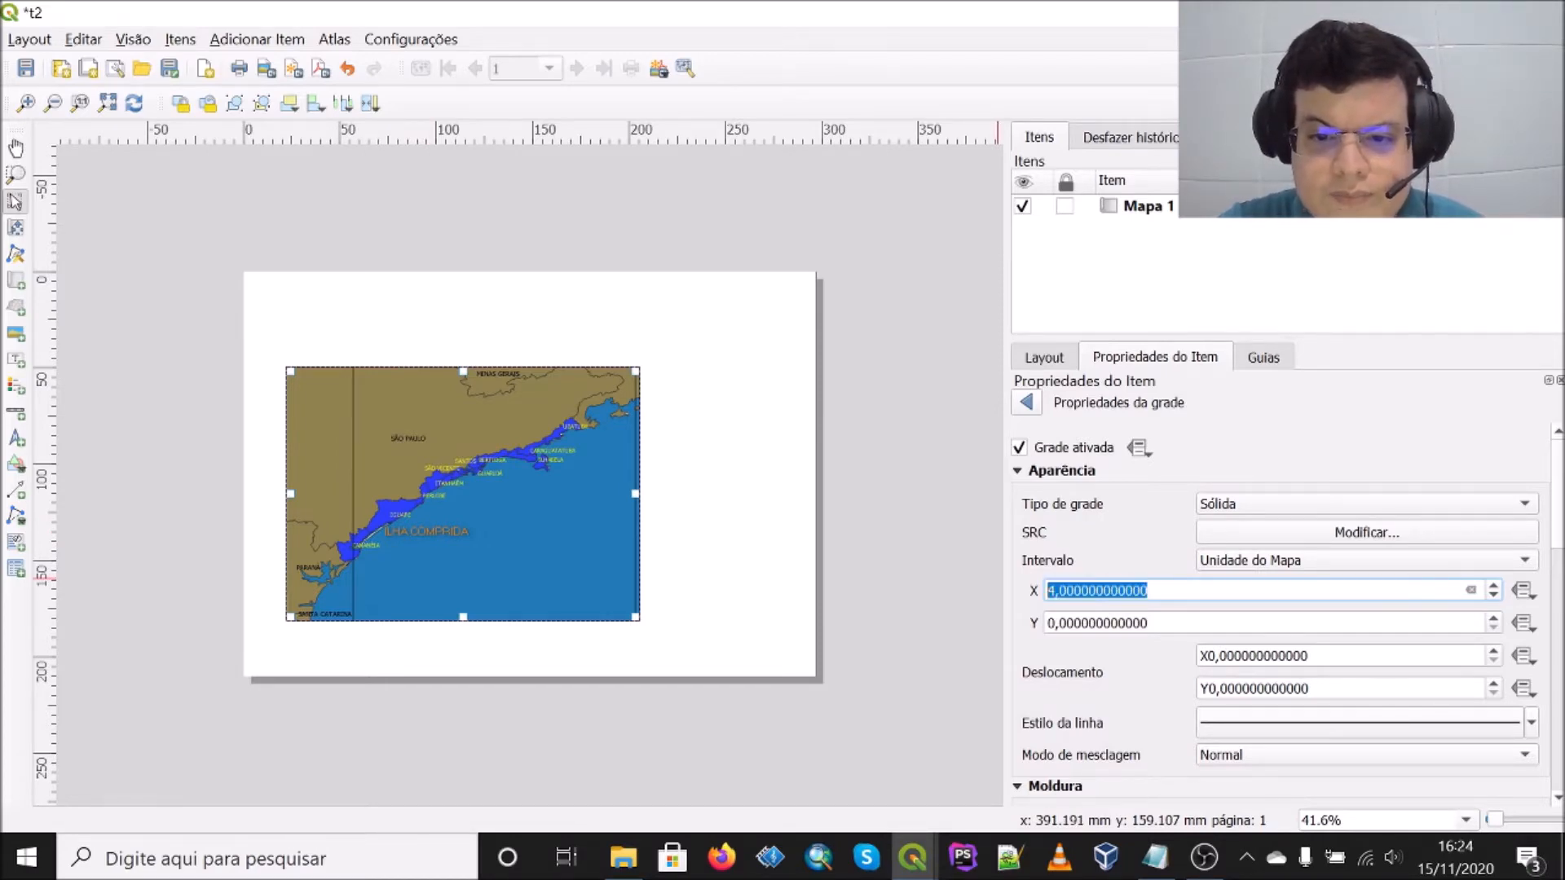
{"action": "type", "text": "6"}
{"action": "left_click", "coordinate": [1151, 623]}
{"action": "key", "text": "ctrl+a"}
{"action": "type", "text": "6"}
Step: Set the grid interval to 8 map units in both X and Y
{"action": "left_click", "coordinate": [1150, 590]}
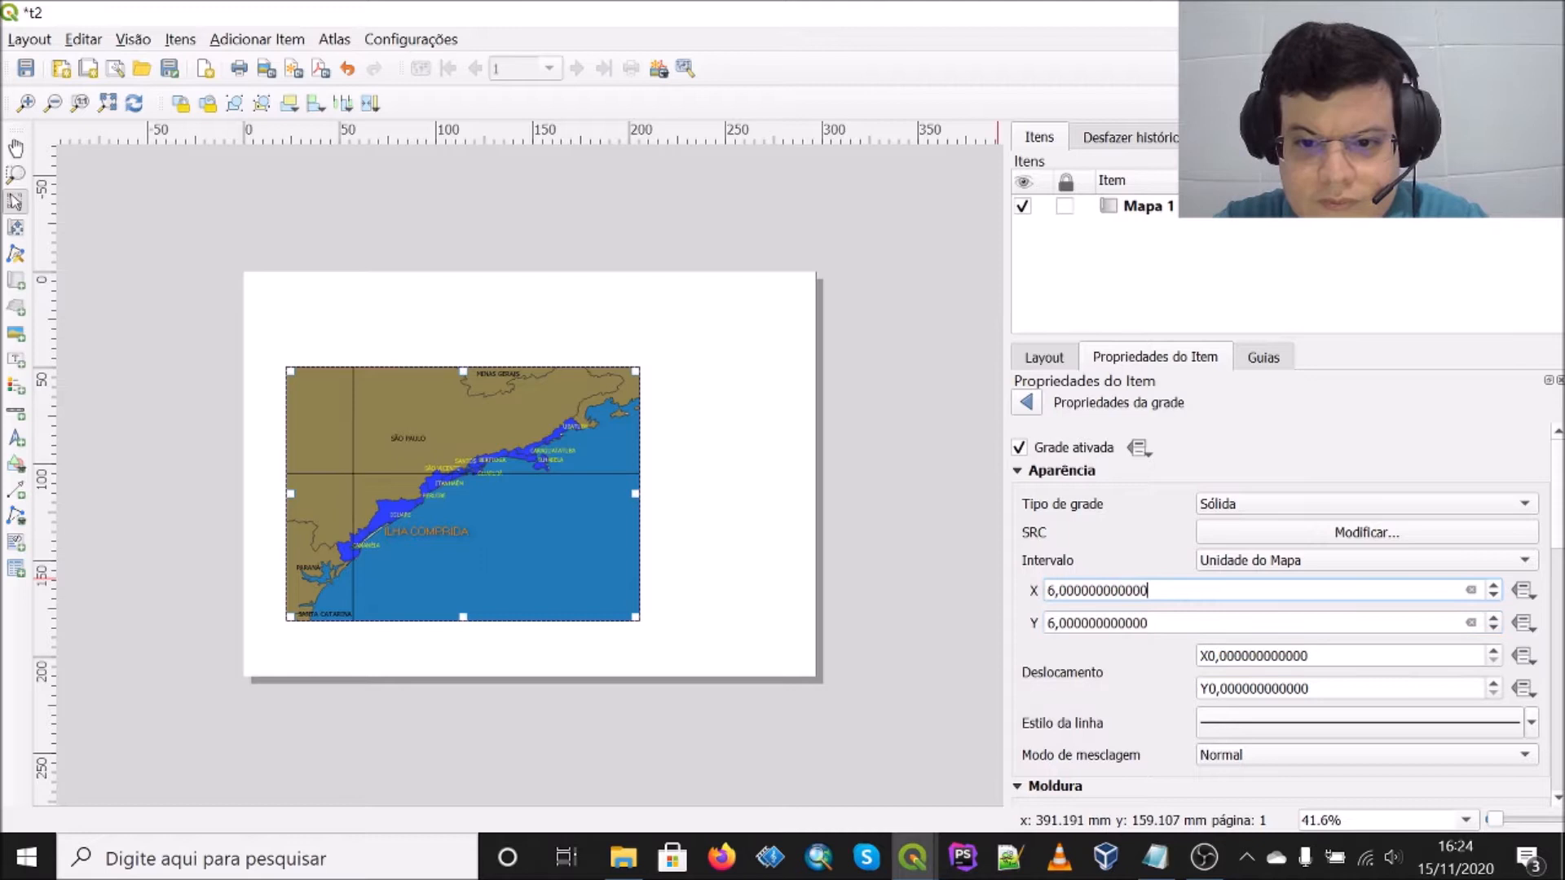
{"action": "key", "text": "ctrl+a"}
{"action": "type", "text": "8"}
{"action": "key", "text": "Tab"}
{"action": "type", "text": "8"}
{"action": "left_click", "coordinate": [1149, 590]}
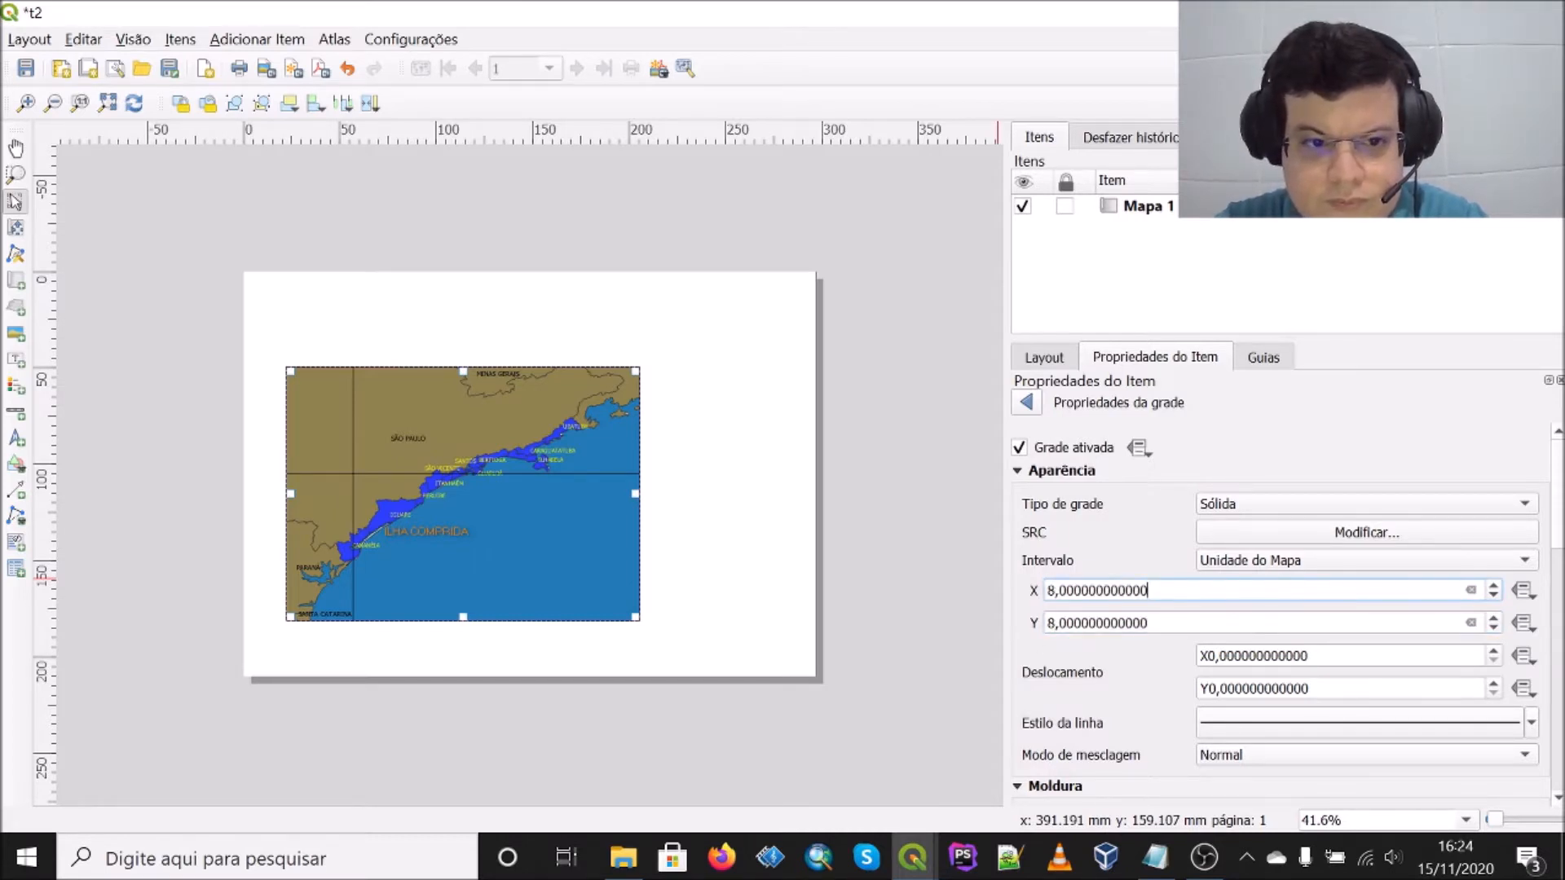
Step: Try a grid interval of 40 map units in both X and Y
{"action": "key", "text": "ctrl+a"}
{"action": "type", "text": "40"}
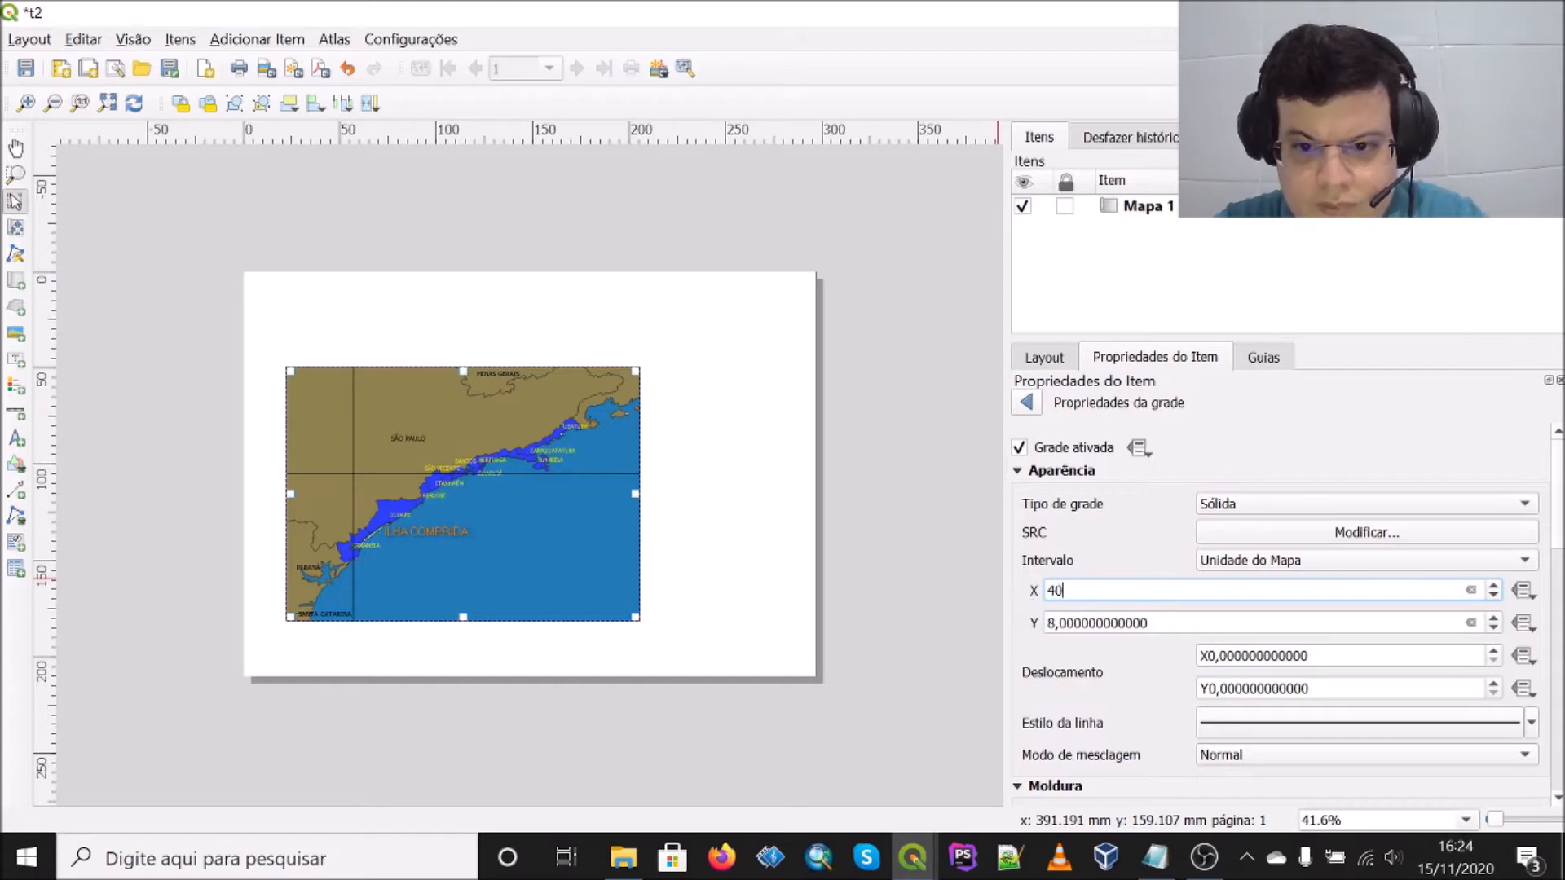
{"action": "left_click", "coordinate": [1149, 622]}
{"action": "left_click_drag", "start_coordinate": [1149, 623], "coordinate": [1029, 626]}
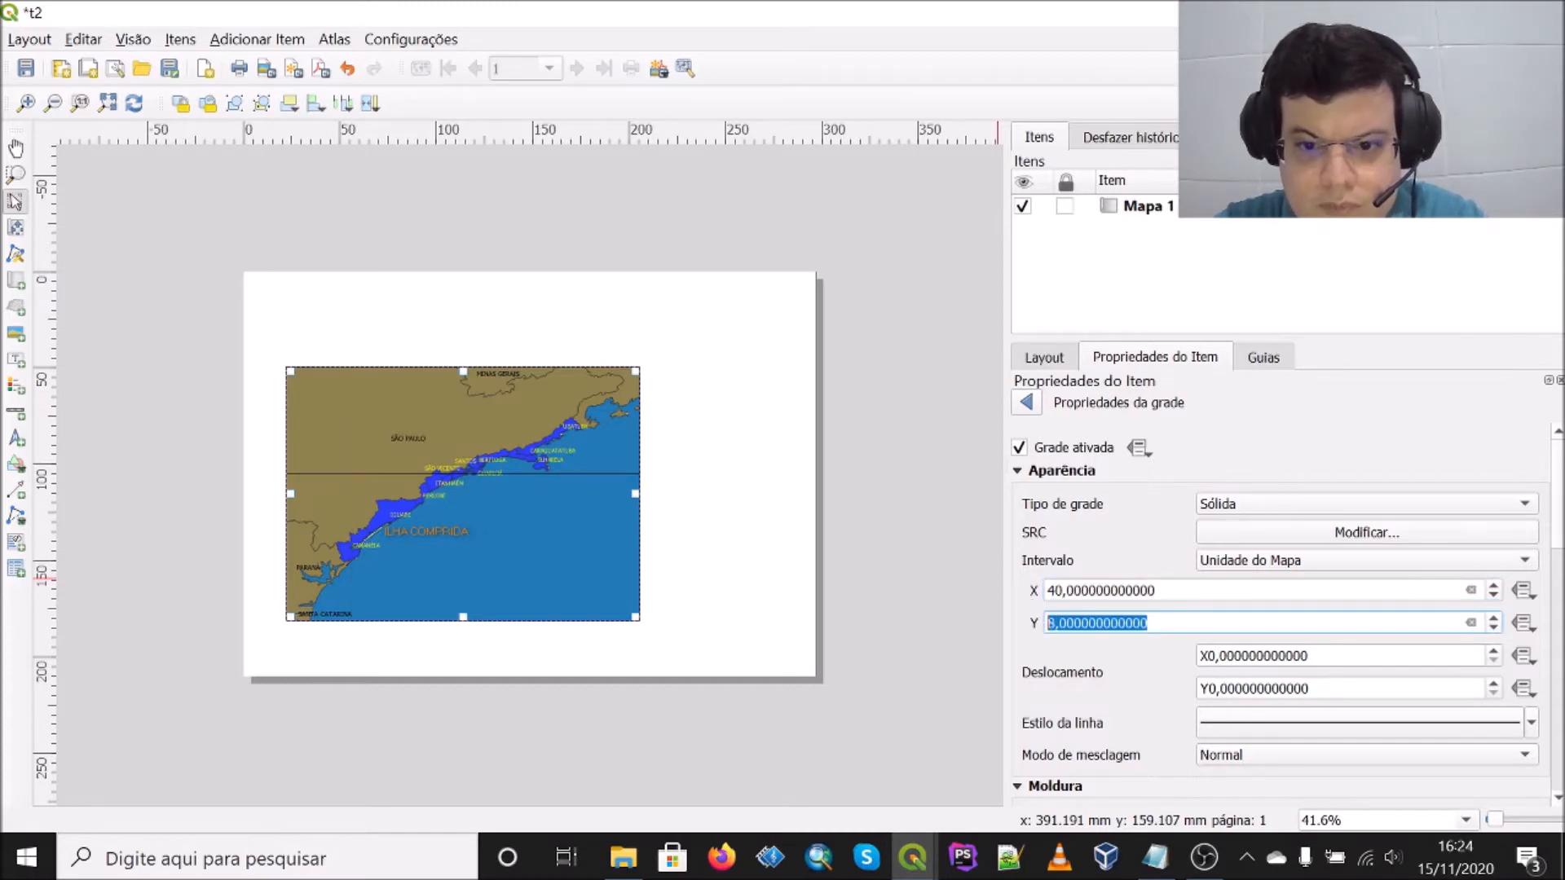
{"action": "type", "text": "40"}
{"action": "left_click", "coordinate": [1157, 591]}
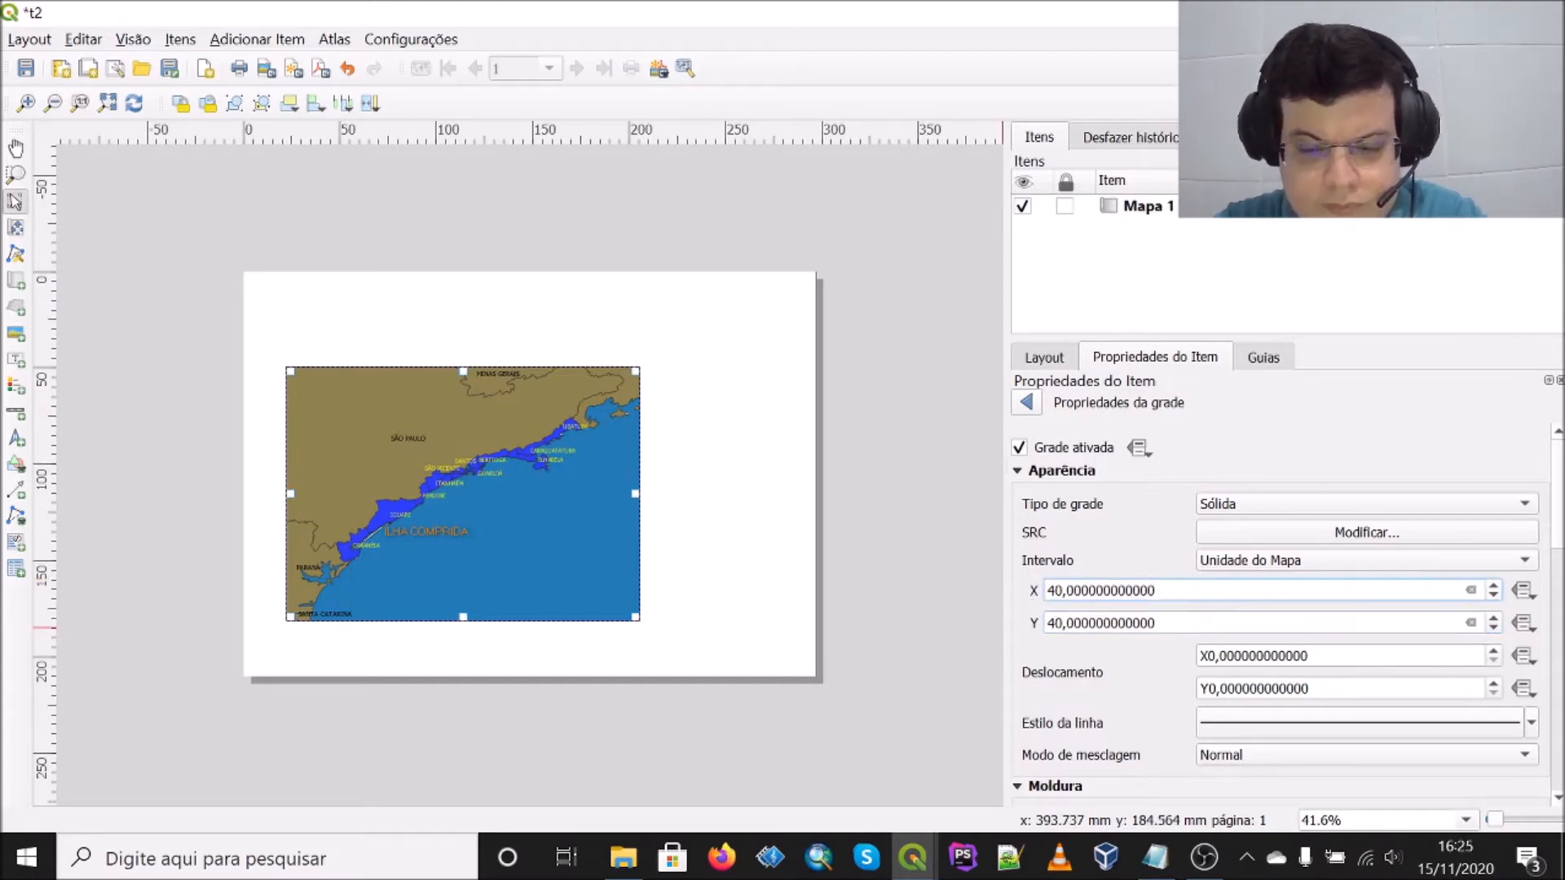
Step: Try a grid interval of 4 map units in both Y and X
{"action": "left_click_drag", "start_coordinate": [1157, 623], "coordinate": [1034, 625]}
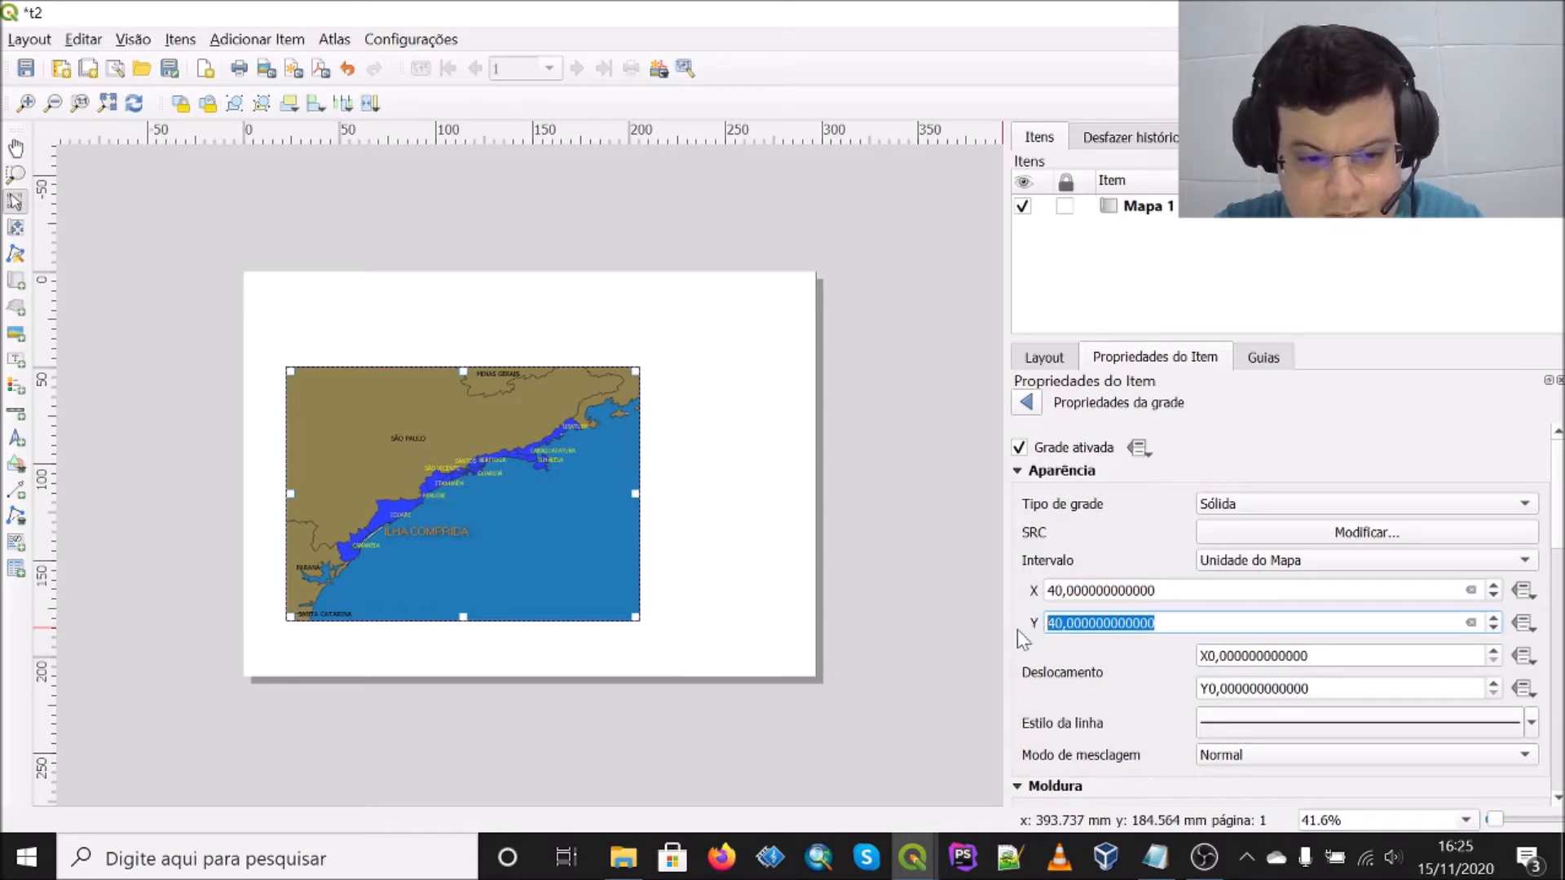
{"action": "type", "text": "4"}
{"action": "left_click", "coordinate": [1155, 590]}
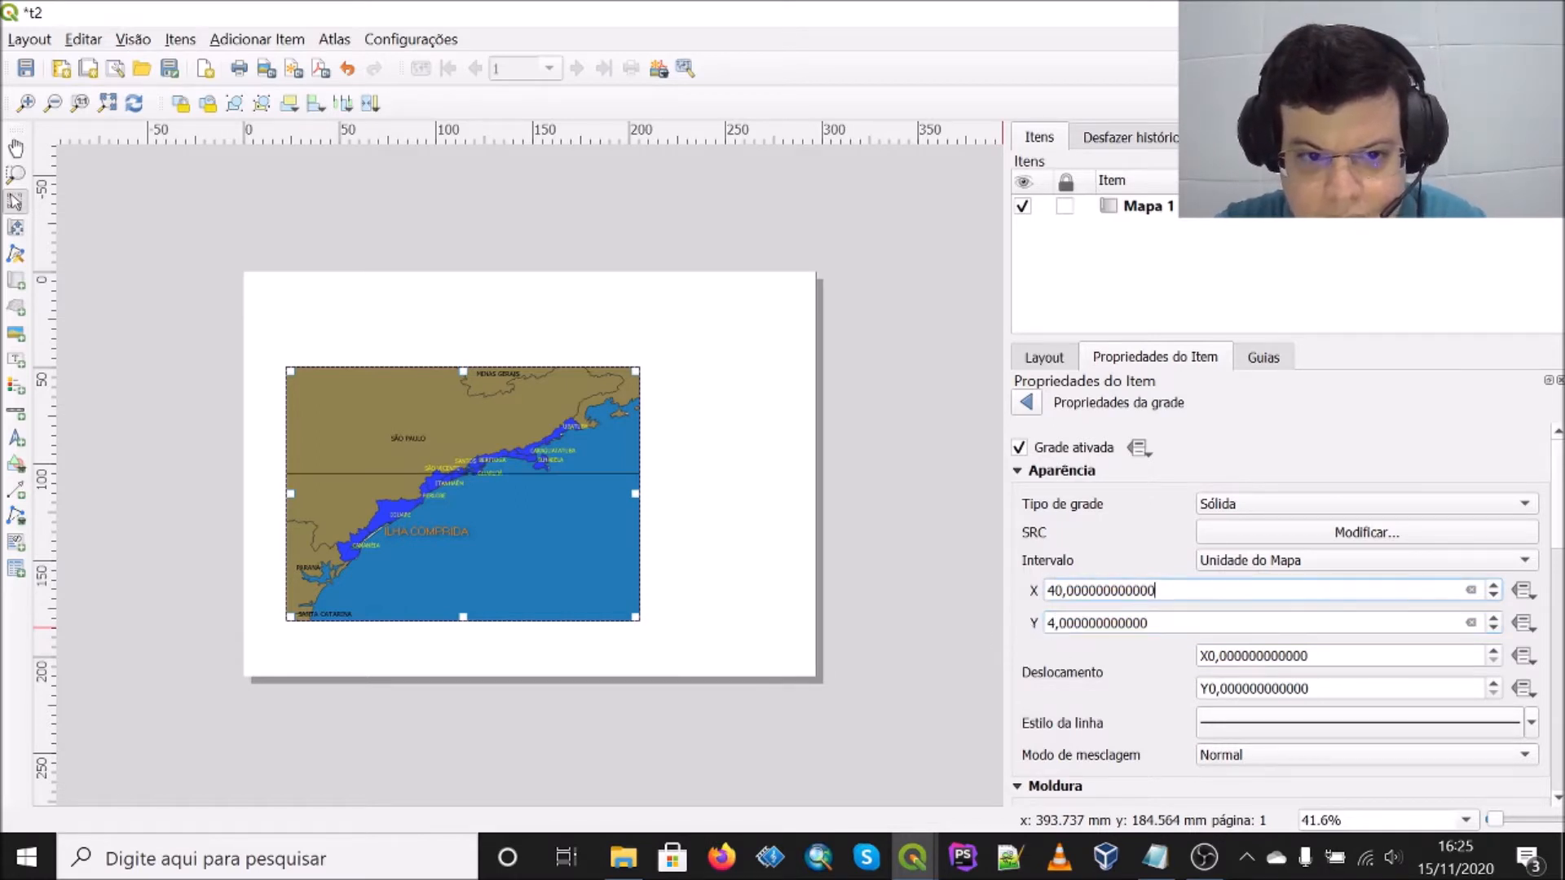
{"action": "left_click_drag", "start_coordinate": [1155, 590], "coordinate": [1055, 590]}
{"action": "type", "text": "4"}
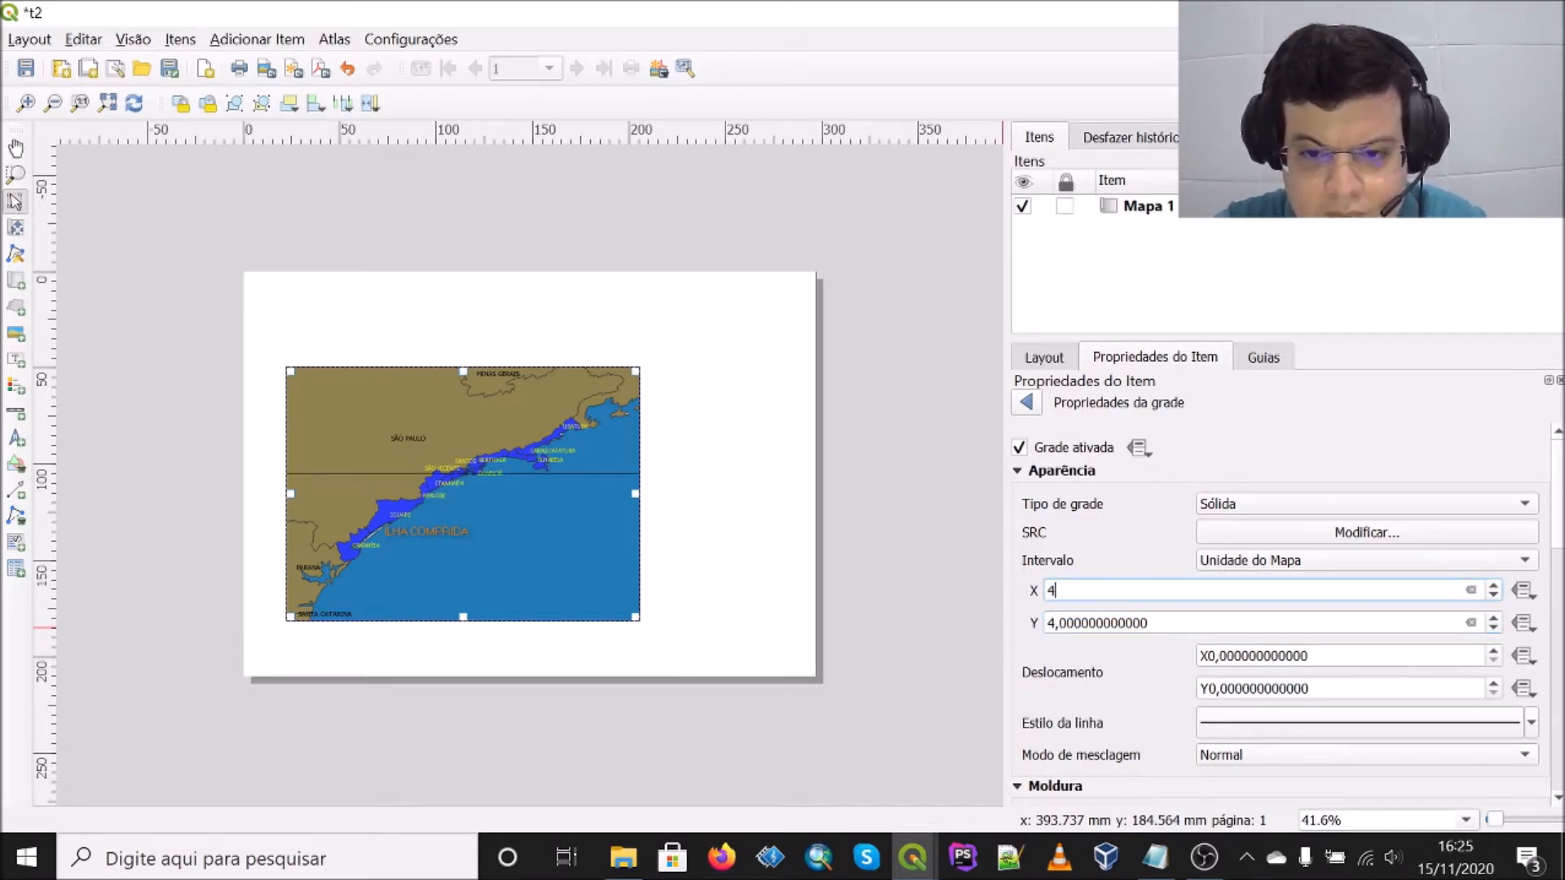
{"action": "left_click", "coordinate": [1158, 624]}
Step: Set the grid interval to 1 map unit in both X and Y
{"action": "left_click_drag", "start_coordinate": [1150, 590], "coordinate": [1047, 590]}
{"action": "type", "text": "1"}
{"action": "left_click_drag", "start_coordinate": [1149, 623], "coordinate": [1043, 632]}
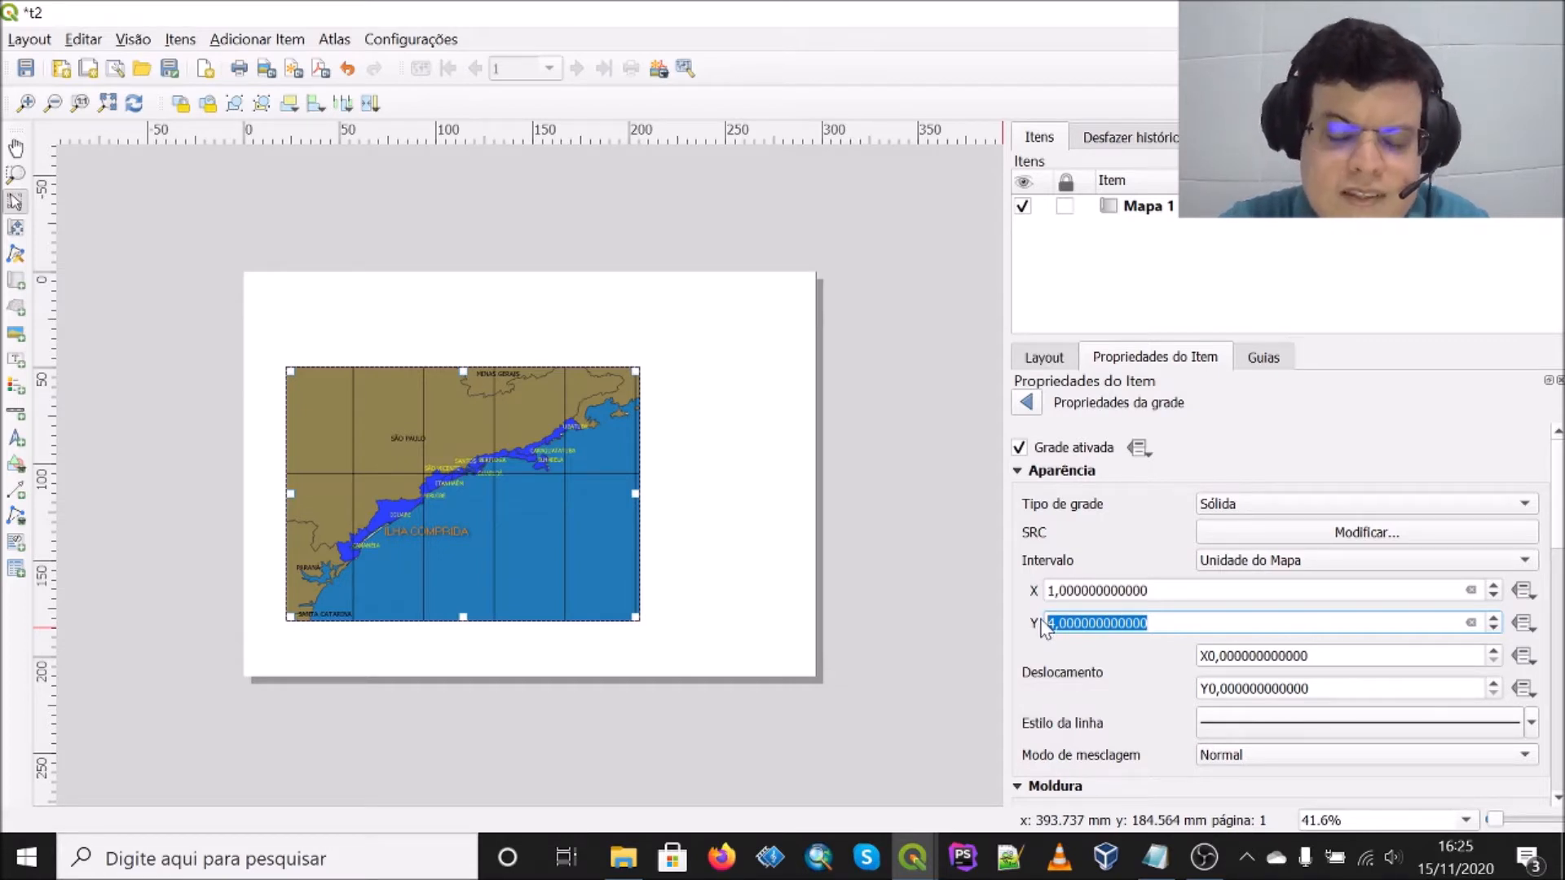
{"action": "type", "text": "1"}
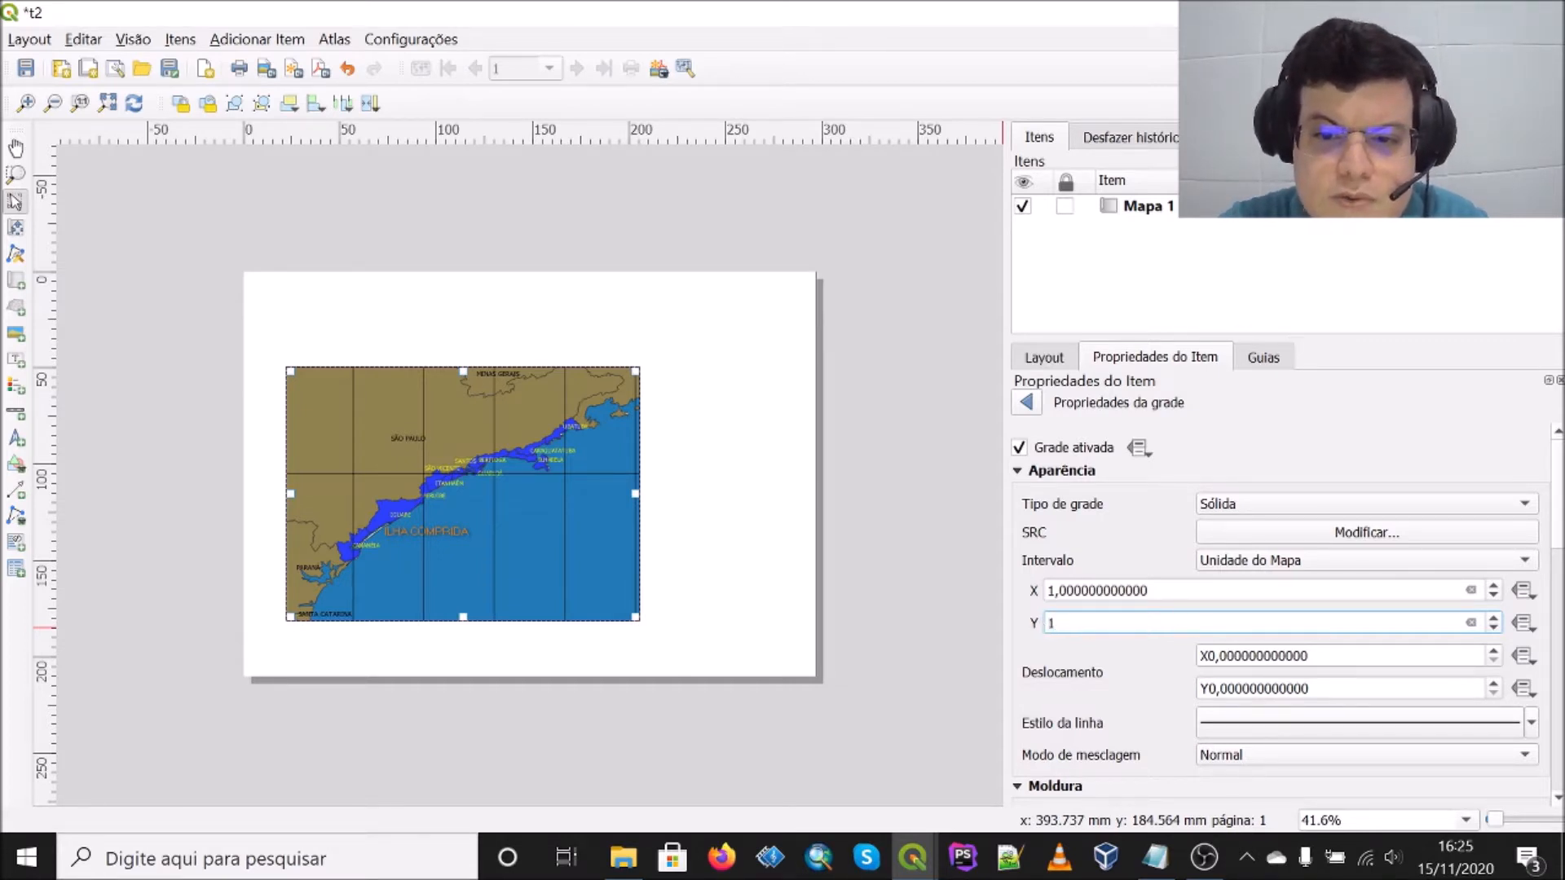
{"action": "left_click", "coordinate": [1182, 602]}
Step: Refine the grid interval to 1.5 map units in both X and Y
{"action": "left_click_drag", "start_coordinate": [1153, 623], "coordinate": [1053, 623]}
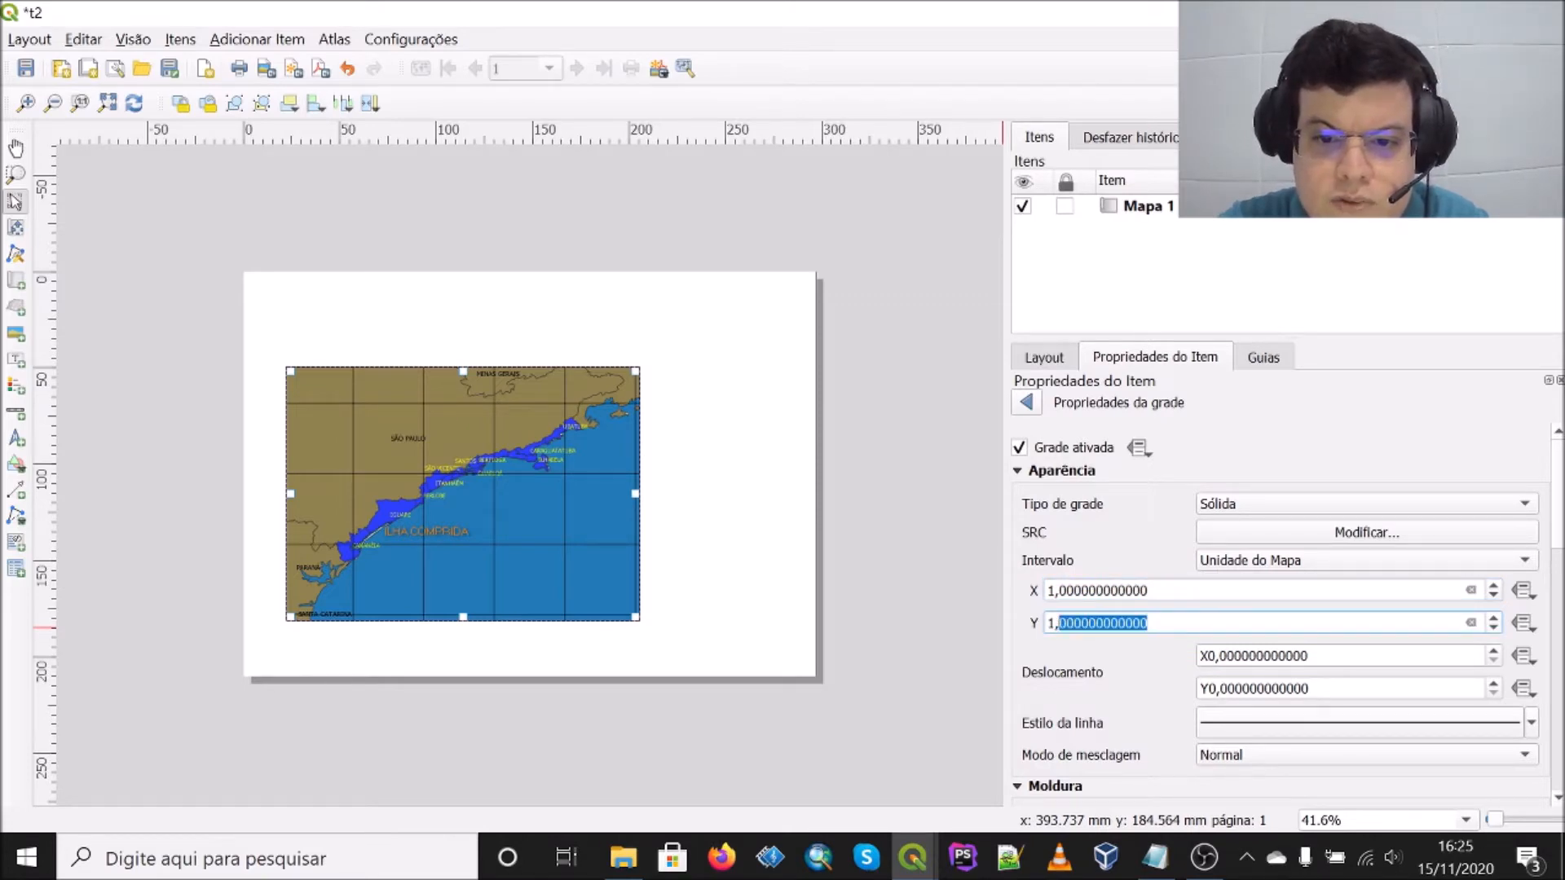
{"action": "type", "text": "5"}
{"action": "left_click_drag", "start_coordinate": [1151, 590], "coordinate": [1057, 590]}
{"action": "type", "text": "5"}
{"action": "left_click", "coordinate": [1151, 623]}
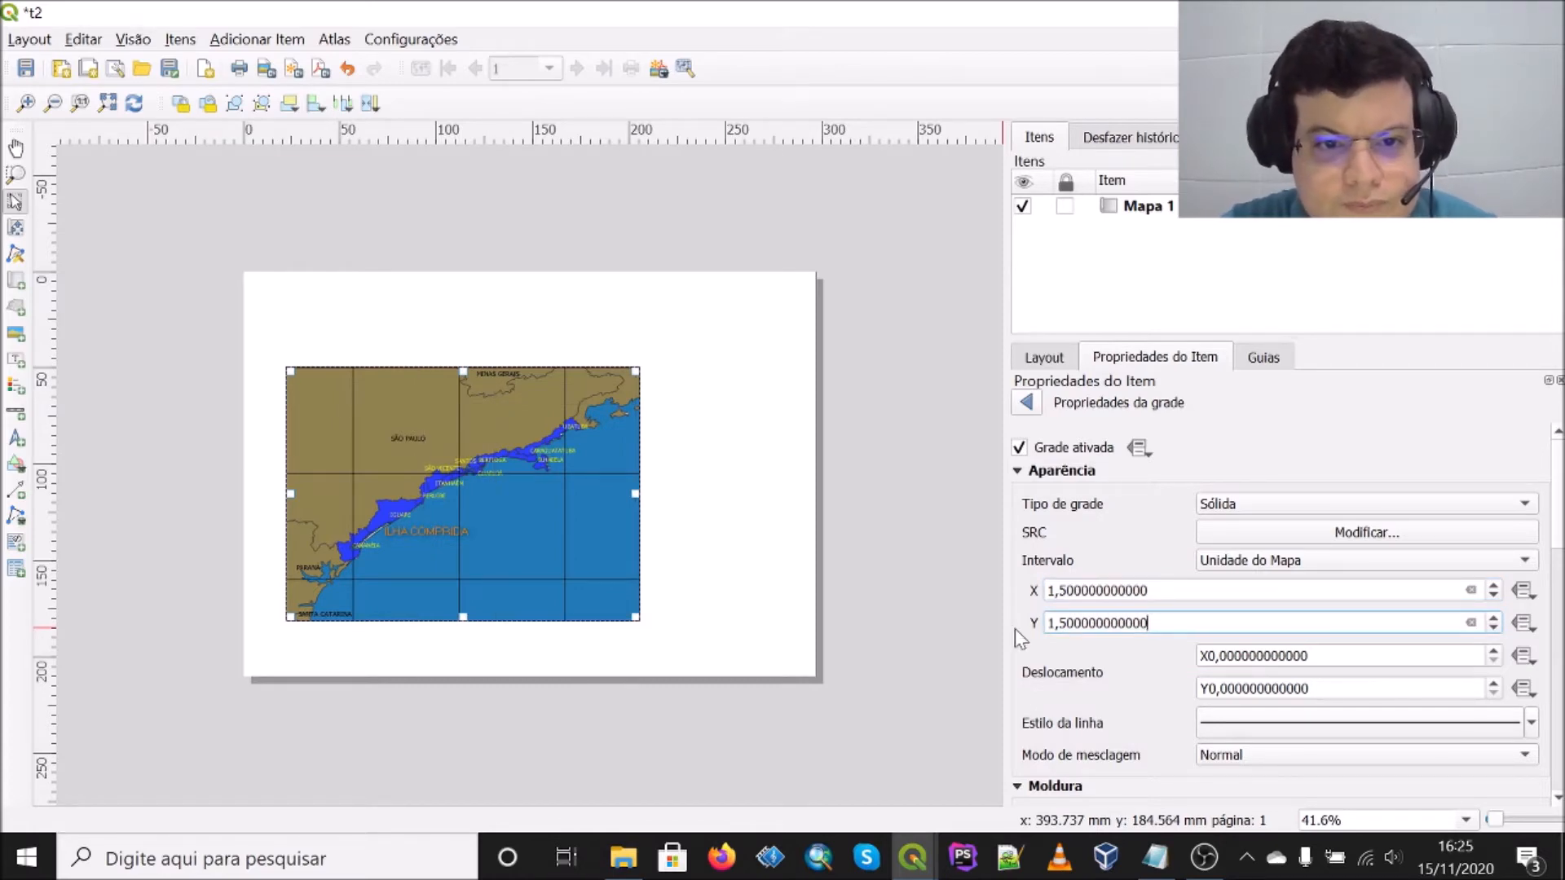
Step: Enable drawing coordinates around the map grid, keeping the Decimal format
{"action": "scroll", "coordinate": [1117, 683], "scroll_direction": "down", "scroll_amount": 5}
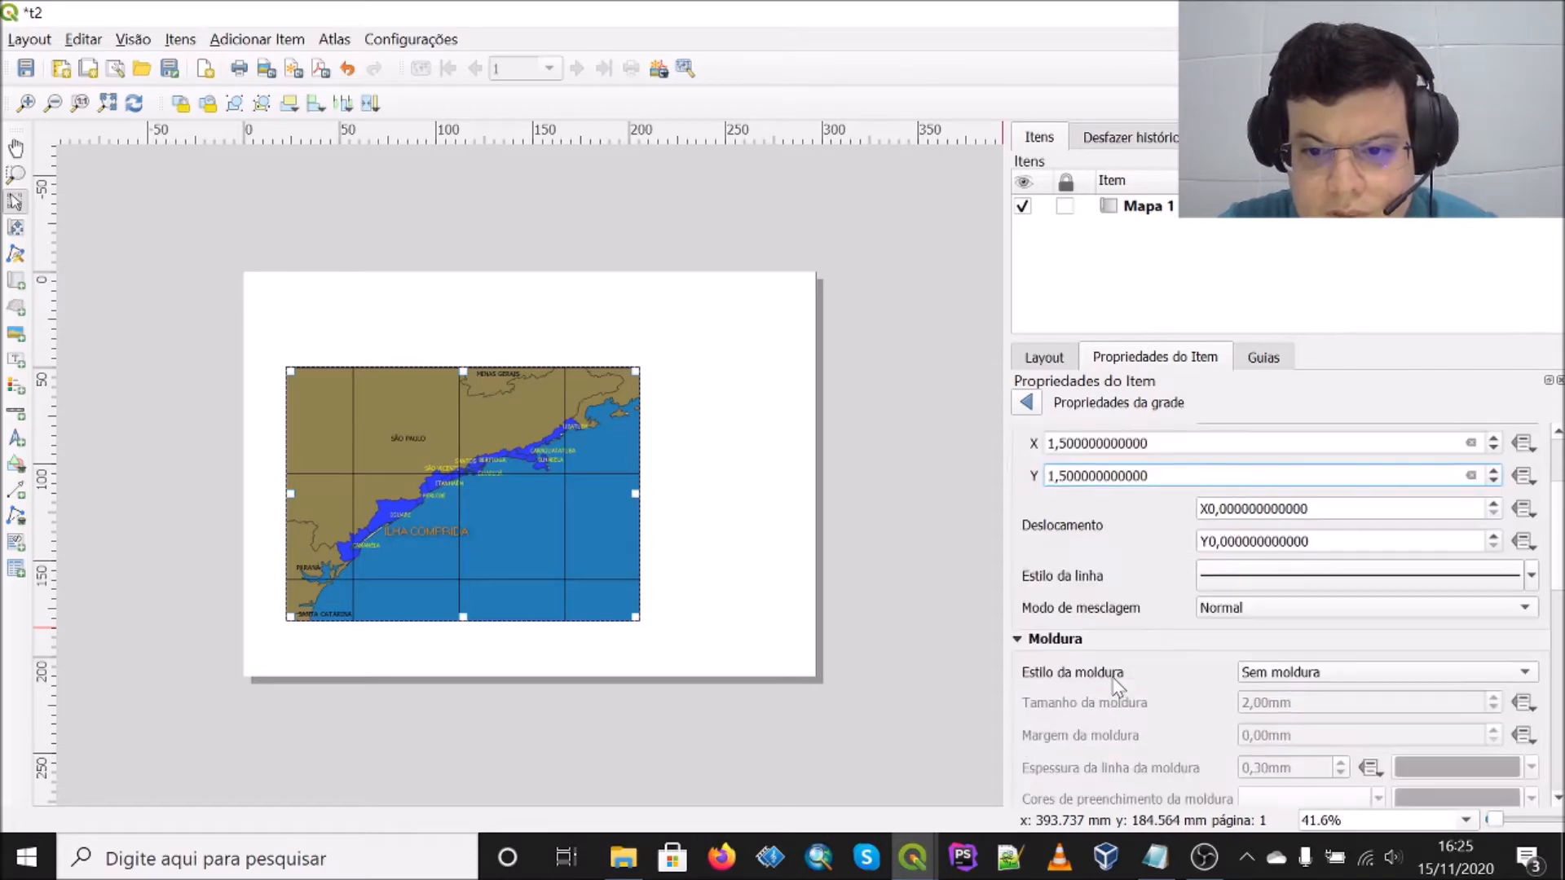
{"action": "scroll", "coordinate": [1116, 687], "scroll_direction": "down", "scroll_amount": 8}
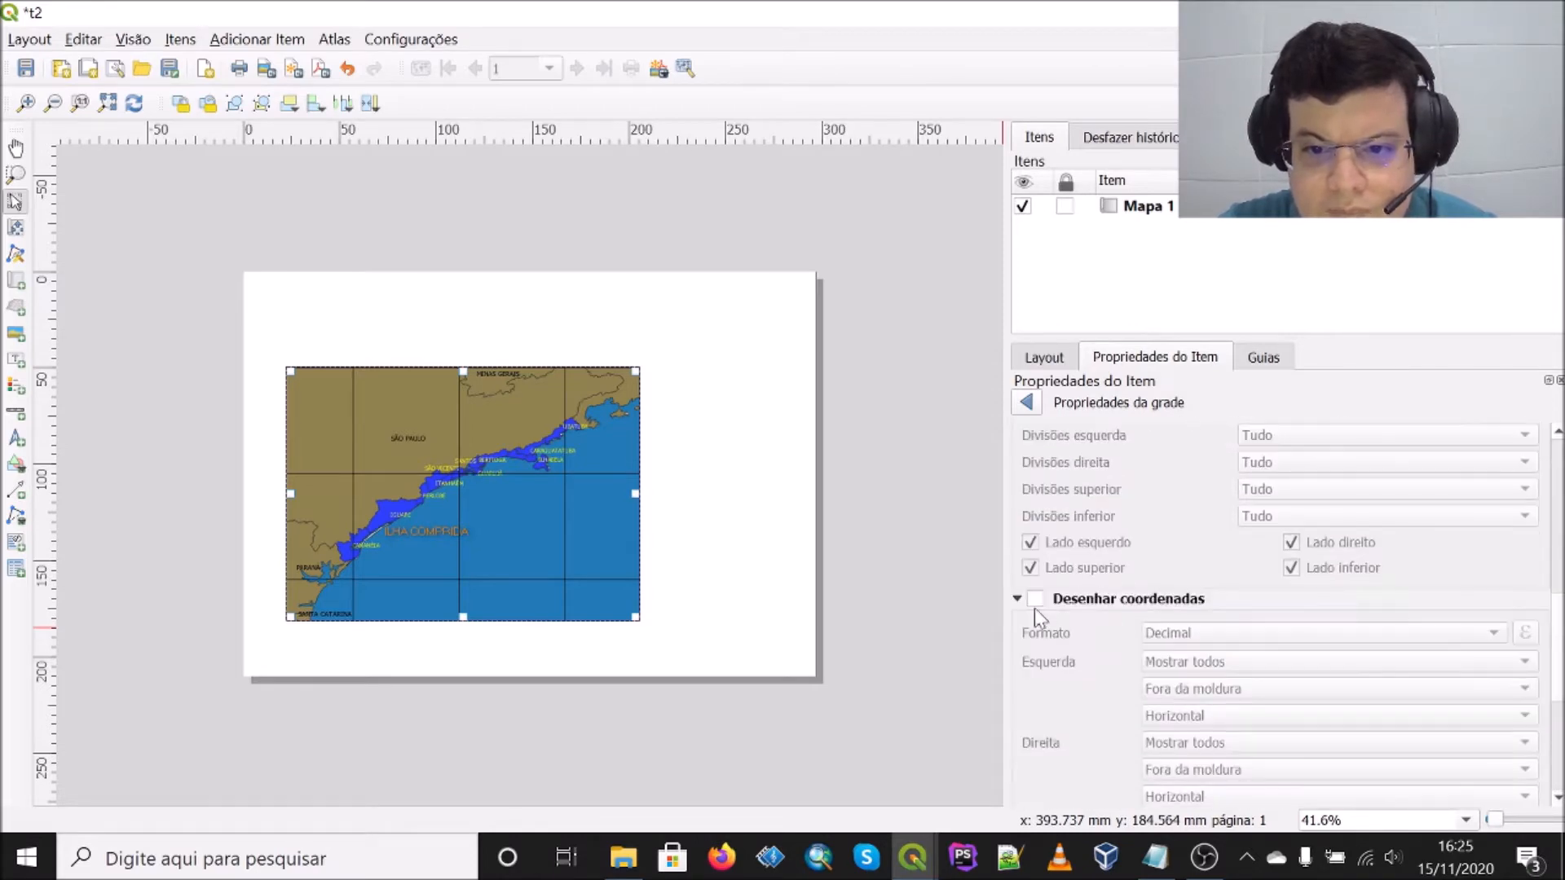
{"action": "left_click", "coordinate": [1036, 599]}
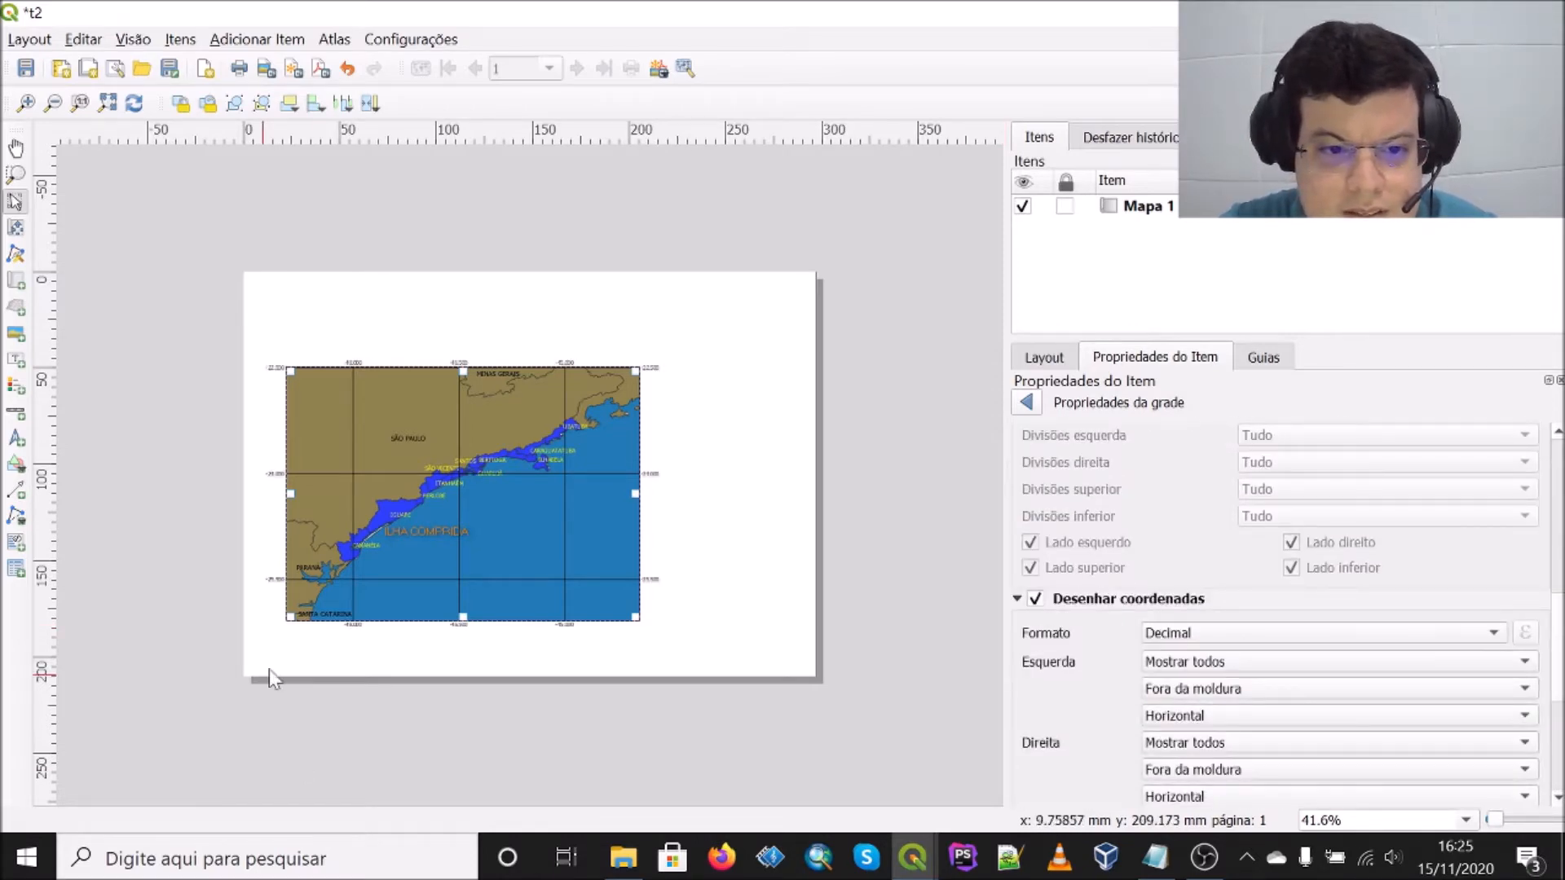
{"action": "scroll", "coordinate": [1113, 648], "scroll_direction": "down", "scroll_amount": 2}
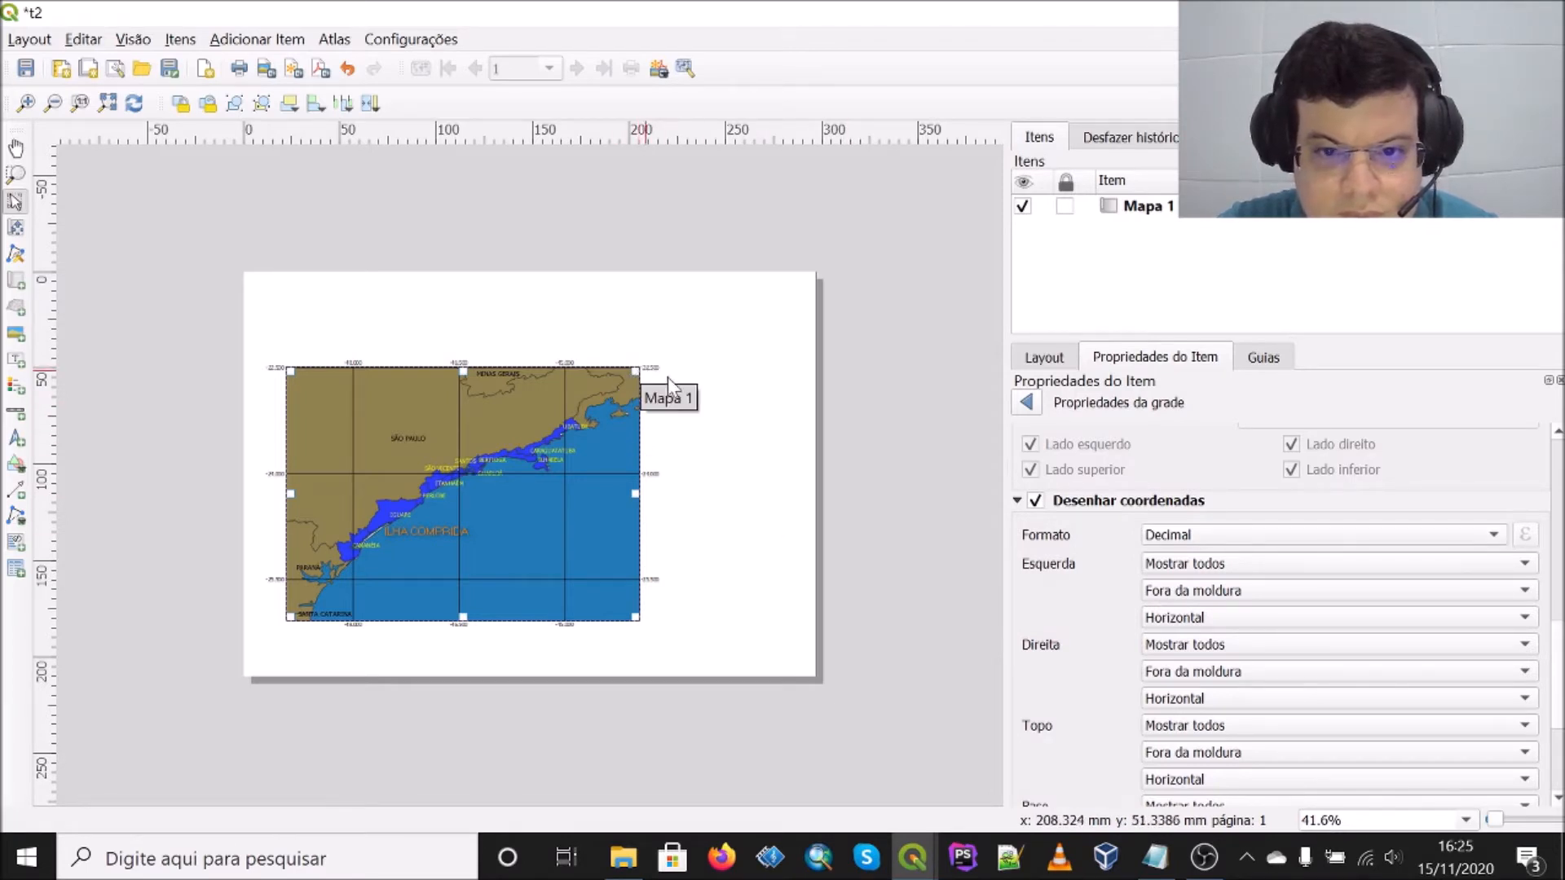
{"action": "left_click", "coordinate": [1325, 538]}
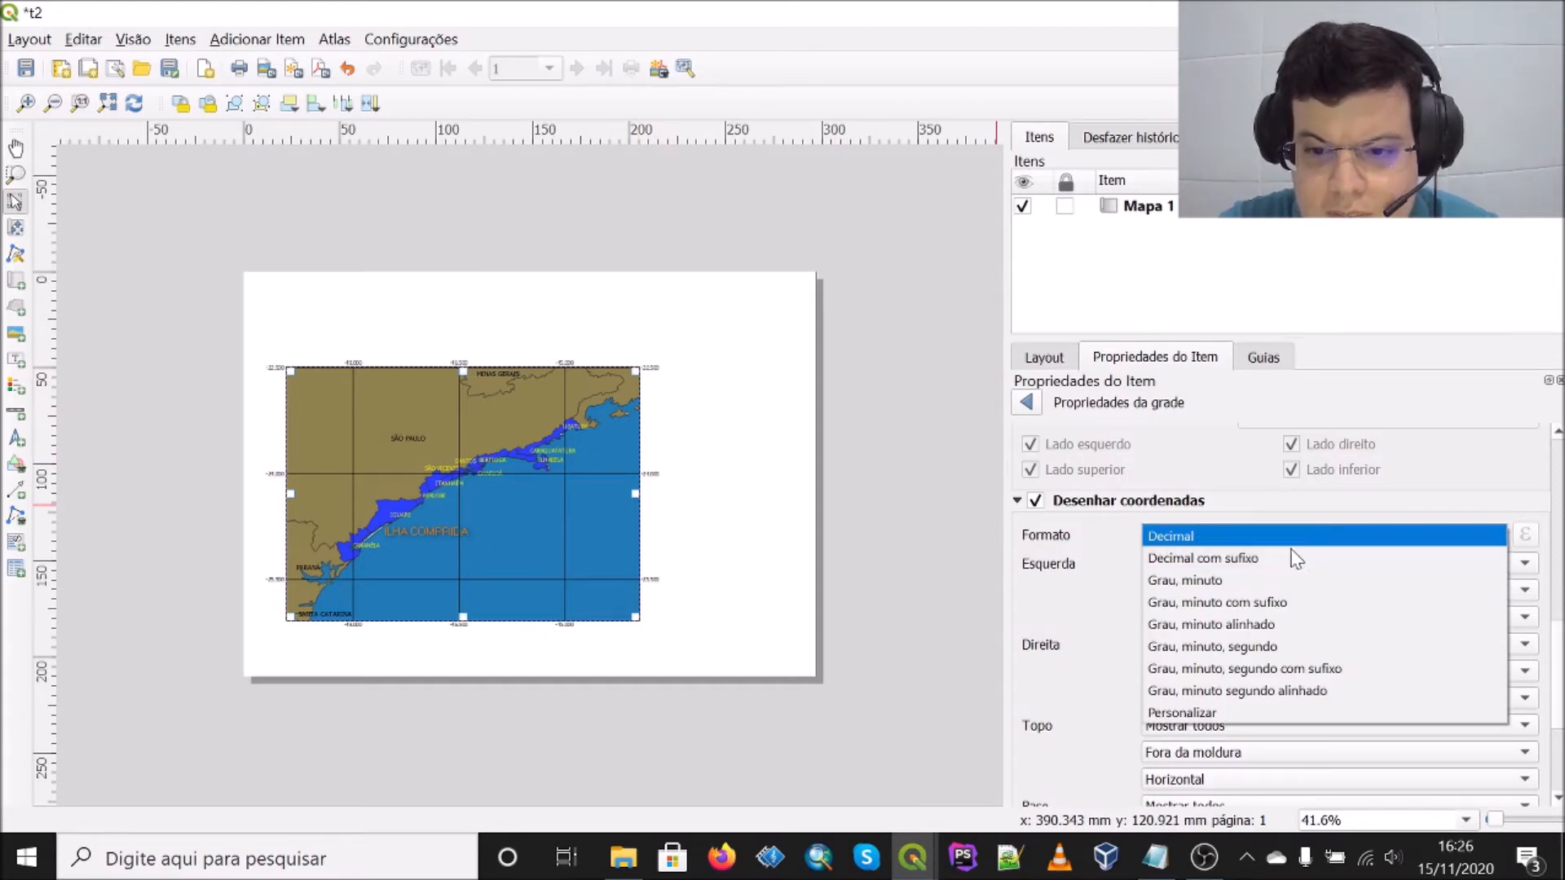
{"action": "left_click", "coordinate": [1295, 538]}
Step: Disable the grid coordinates on the map's right and top sides and return to the map item's properties
{"action": "scroll", "coordinate": [1067, 640], "scroll_direction": "down", "scroll_amount": 2}
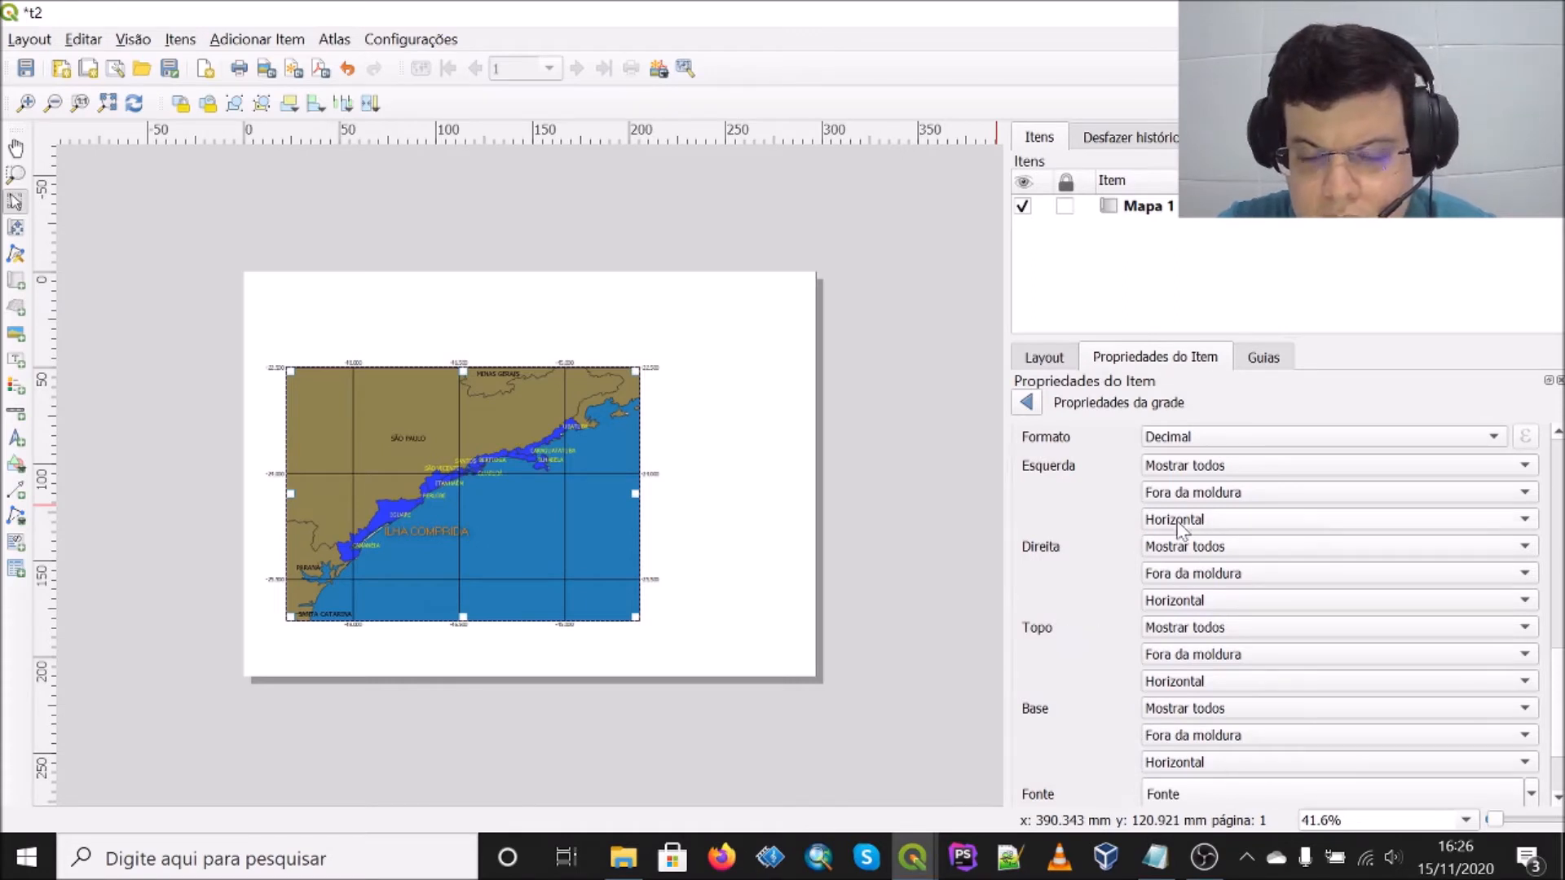
{"action": "left_click", "coordinate": [1230, 548]}
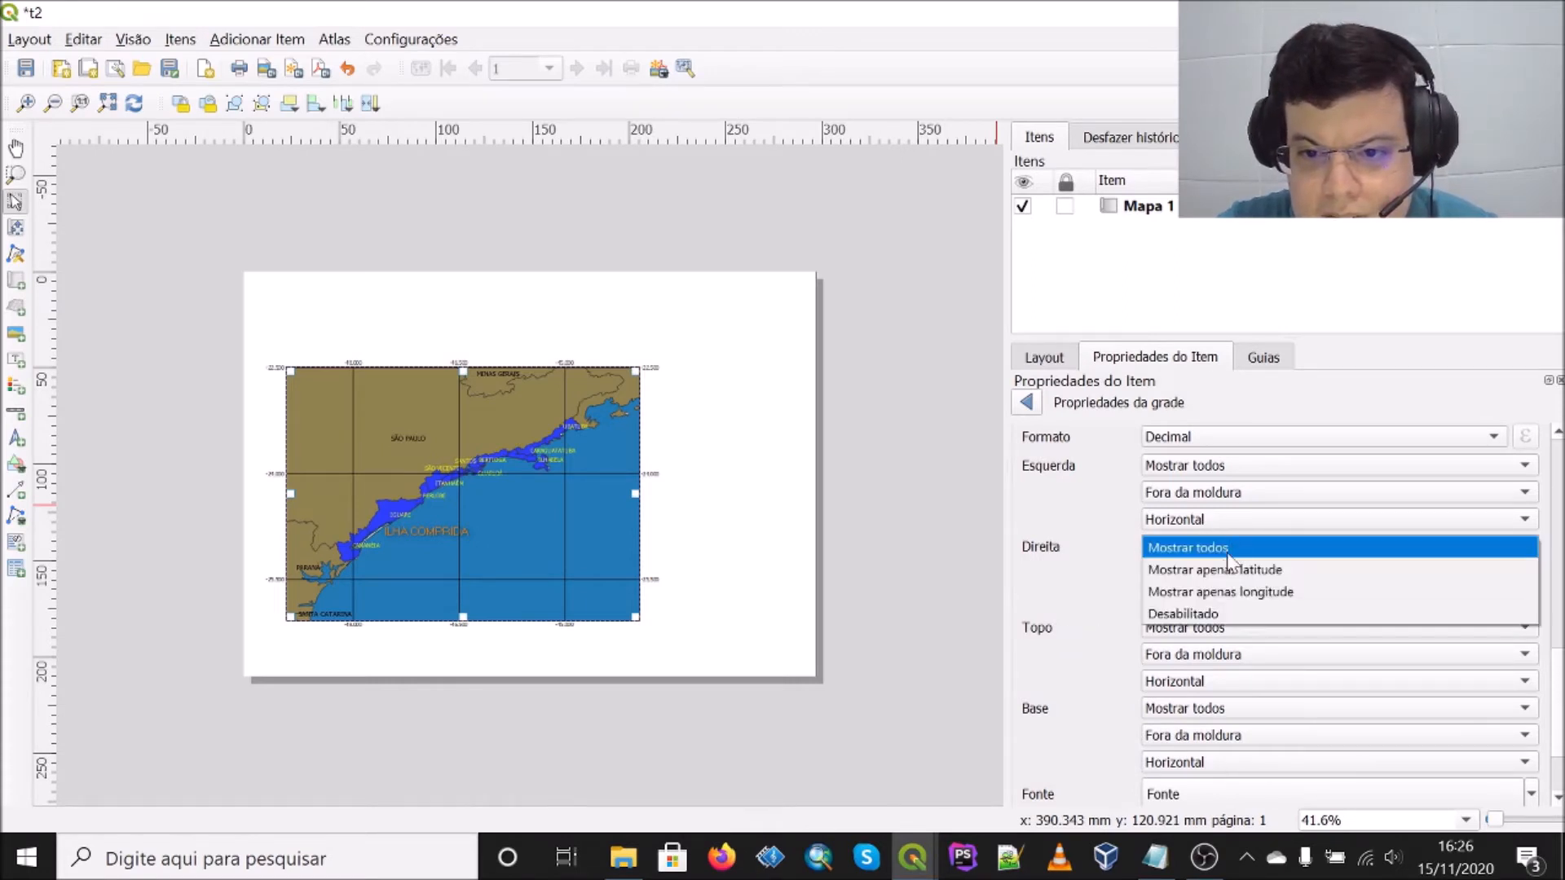
{"action": "left_click", "coordinate": [1196, 614]}
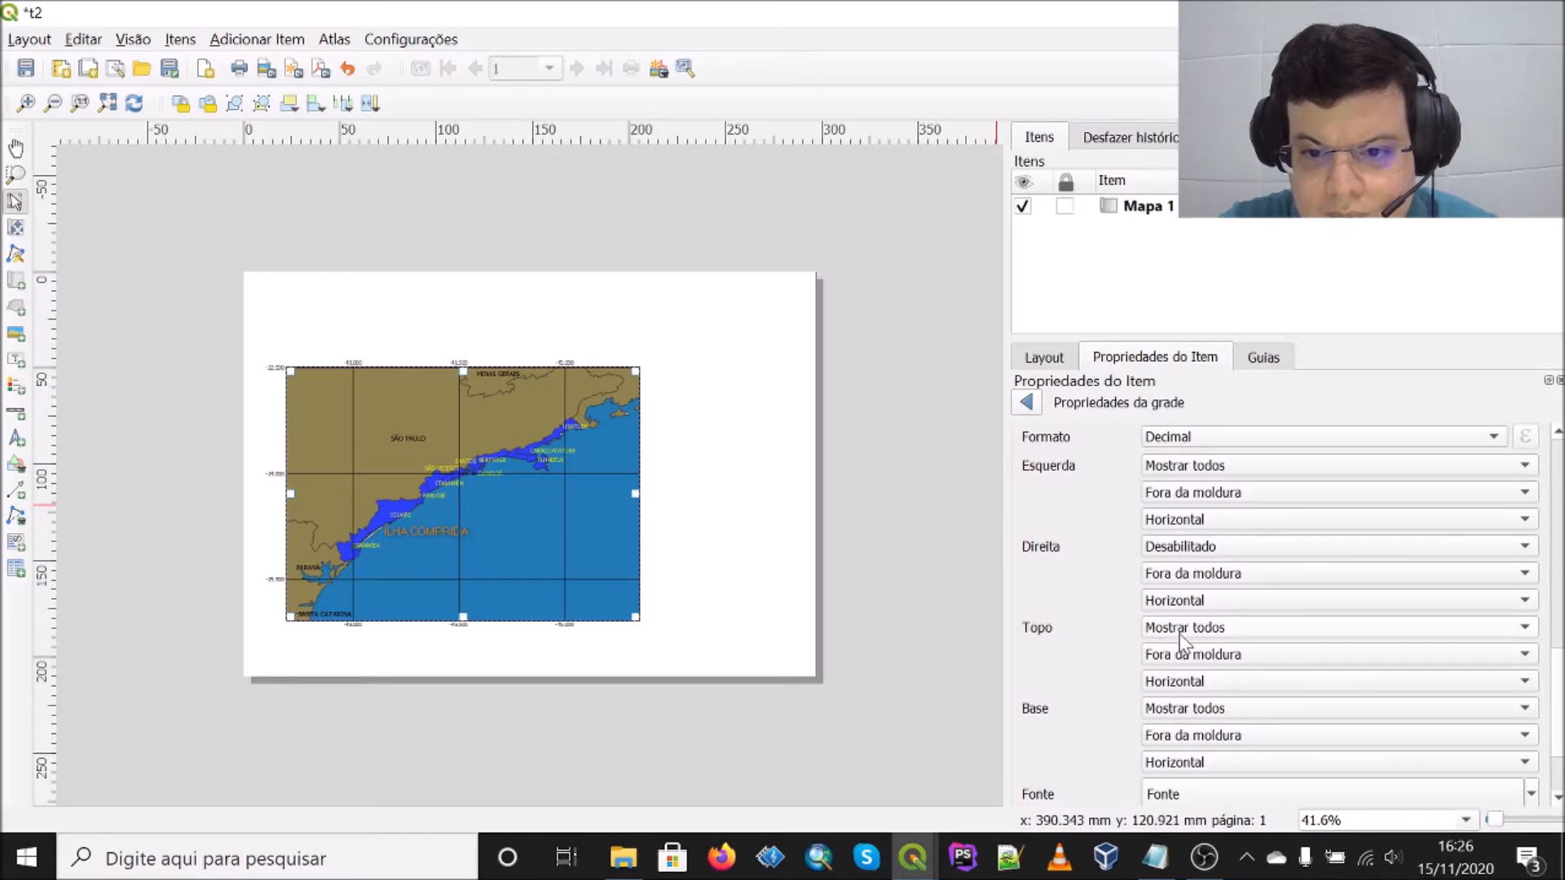
{"action": "left_click", "coordinate": [1186, 635]}
{"action": "left_click", "coordinate": [1215, 694]}
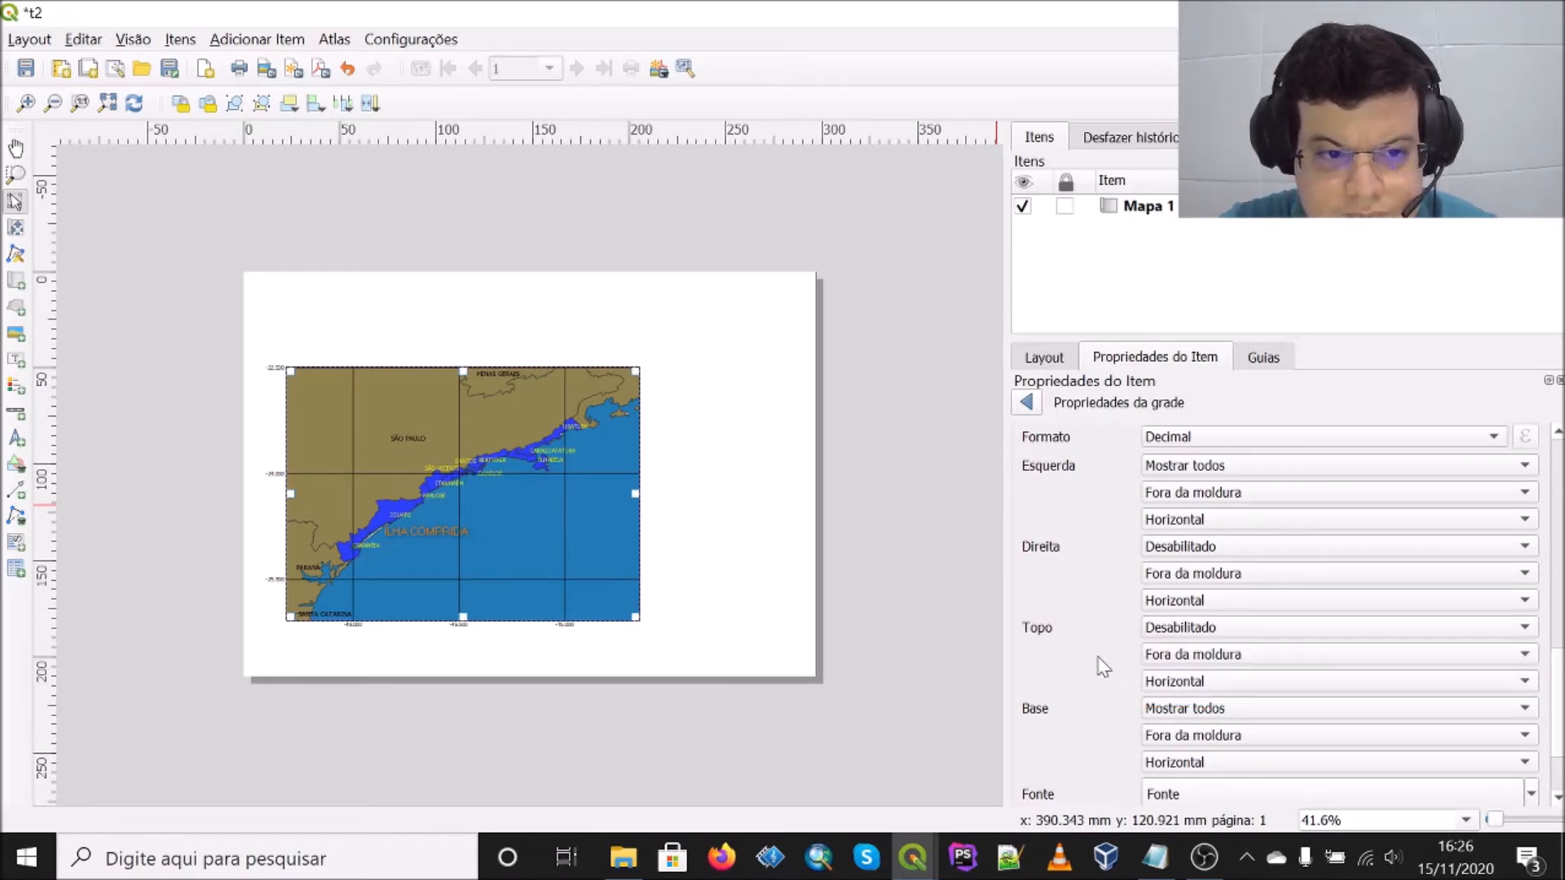
{"action": "scroll", "coordinate": [1092, 661], "scroll_direction": "down", "scroll_amount": 3}
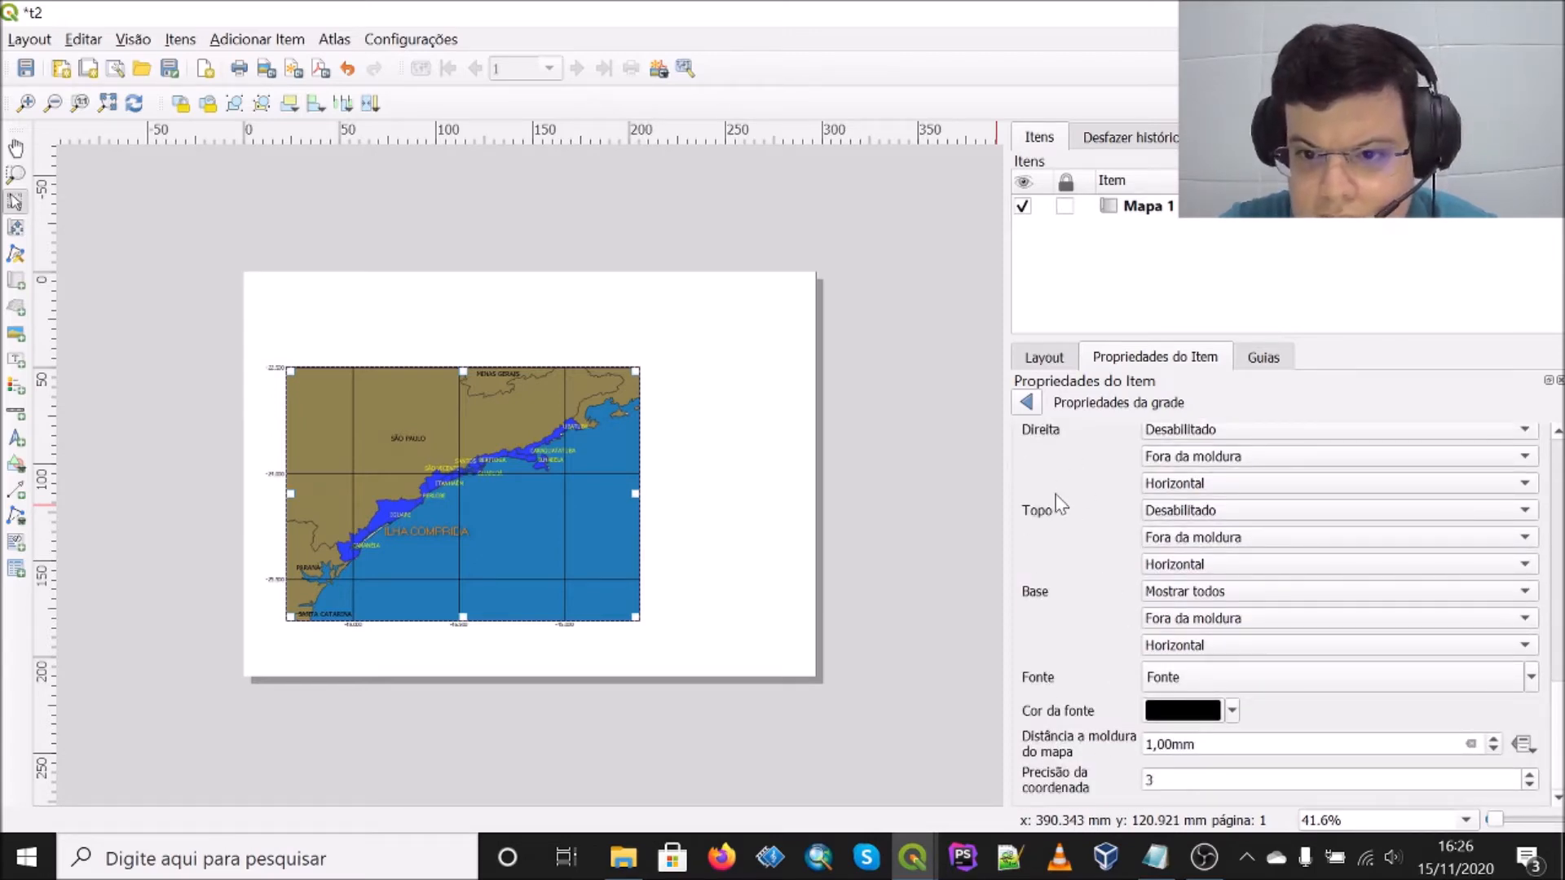
{"action": "left_click", "coordinate": [1027, 403]}
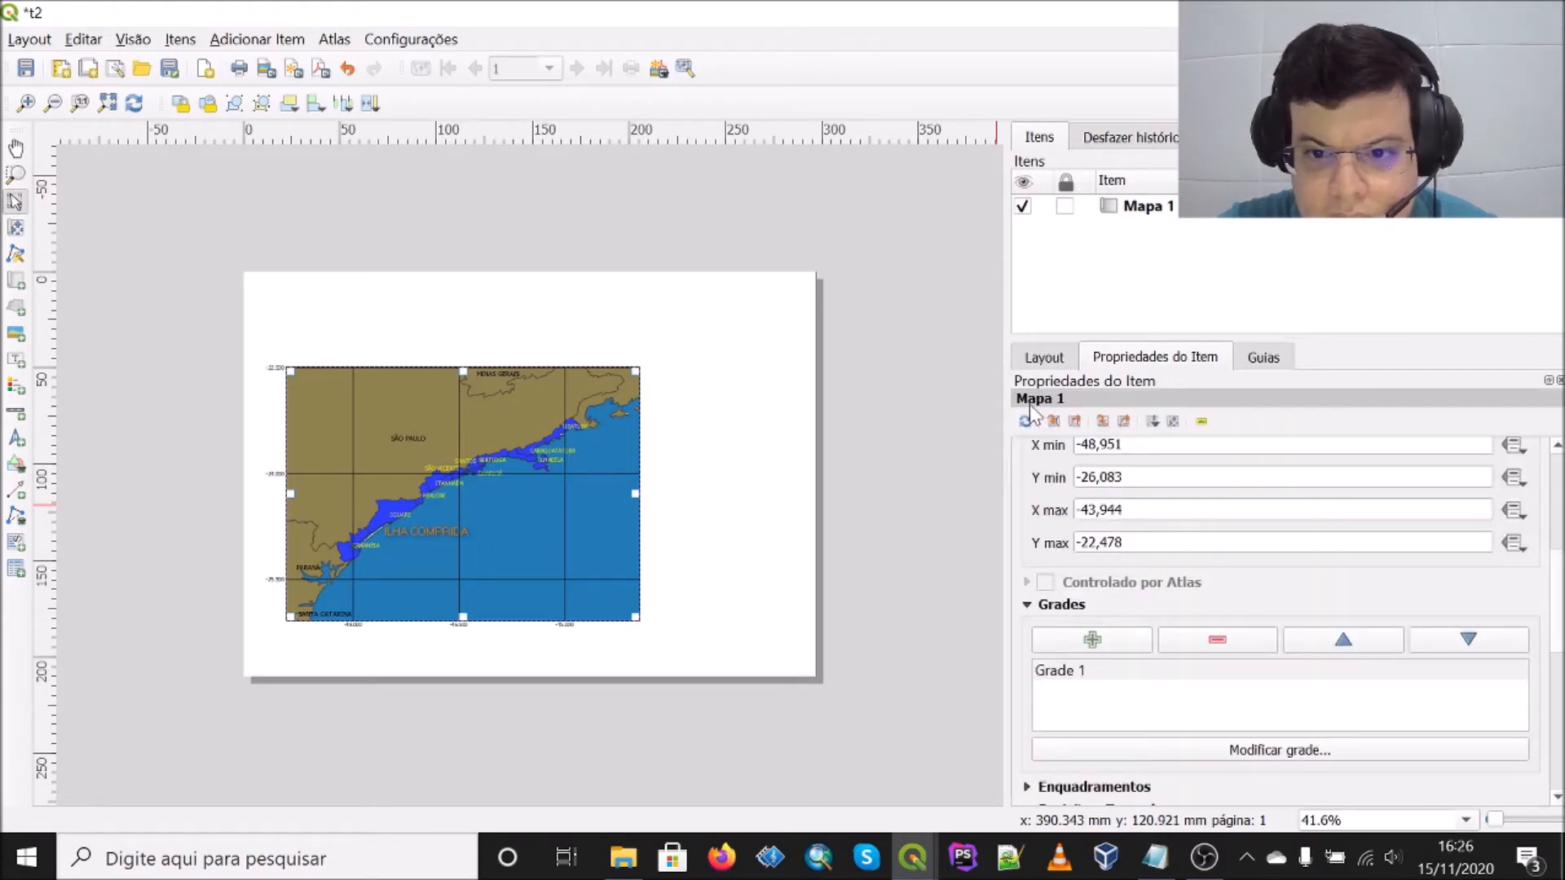
Step: Round the scale of Mapa 1 to 2210000
{"action": "scroll", "coordinate": [1050, 511], "scroll_direction": "up", "scroll_amount": 9}
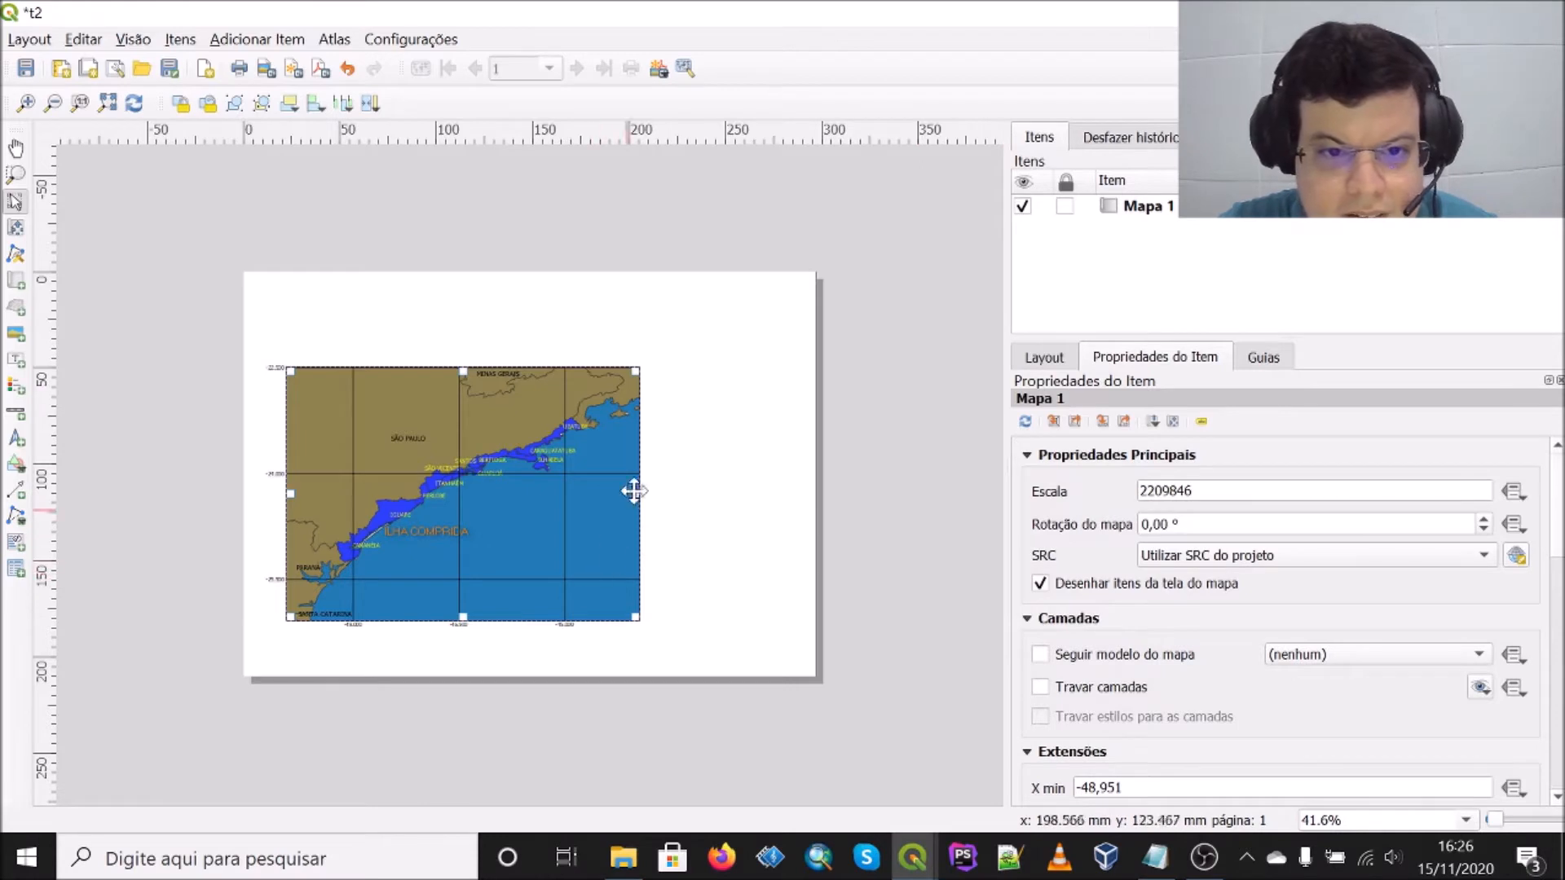
{"action": "left_click_drag", "start_coordinate": [1197, 491], "coordinate": [1170, 492]}
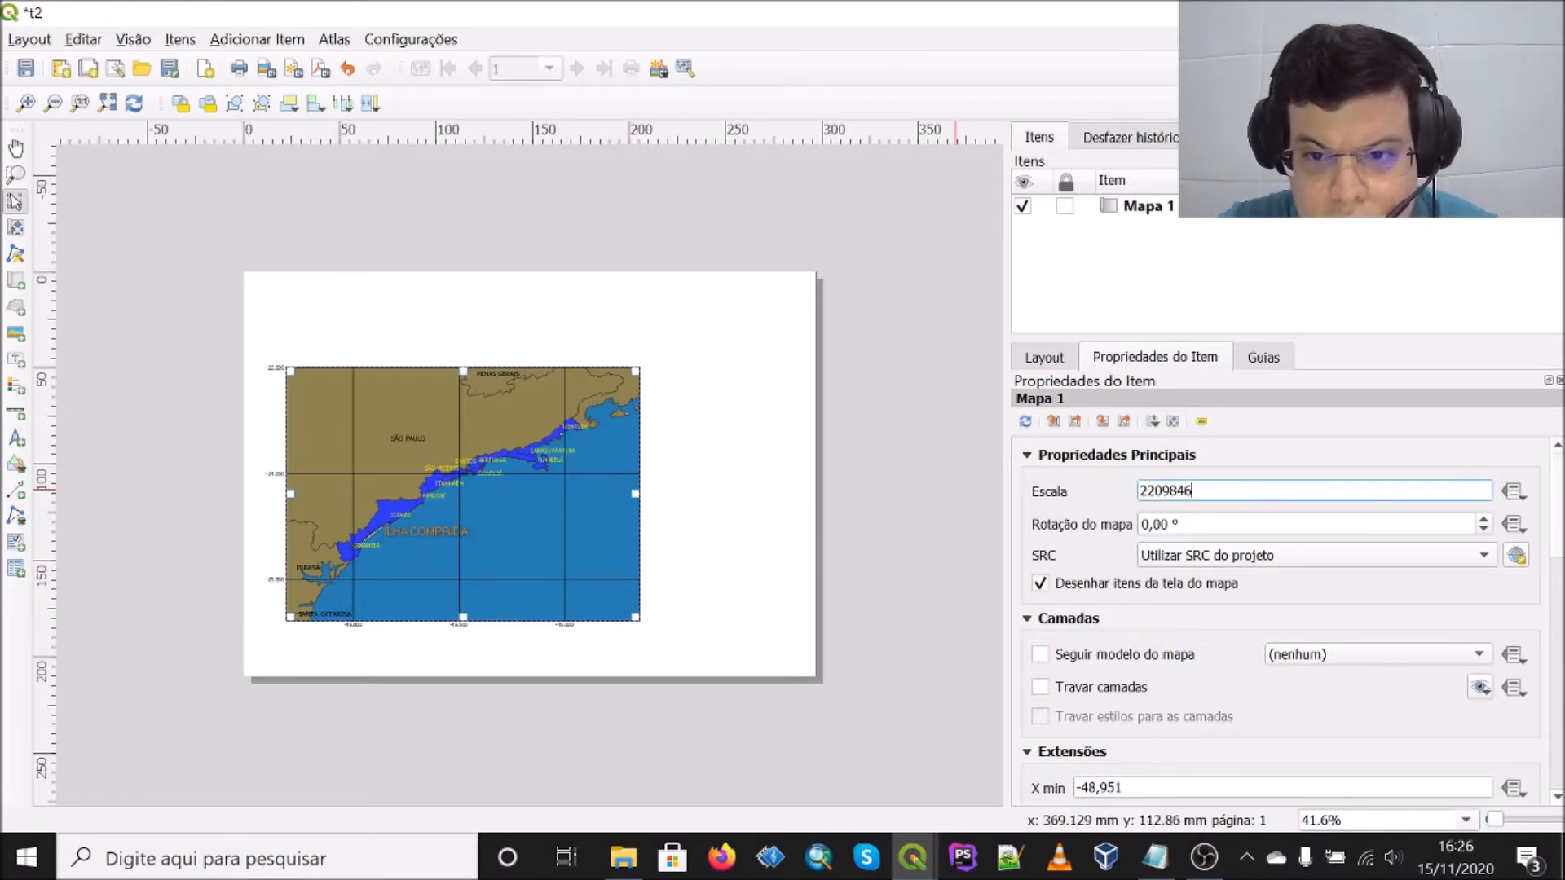
{"action": "left_click_drag", "start_coordinate": [1192, 491], "coordinate": [1153, 490]}
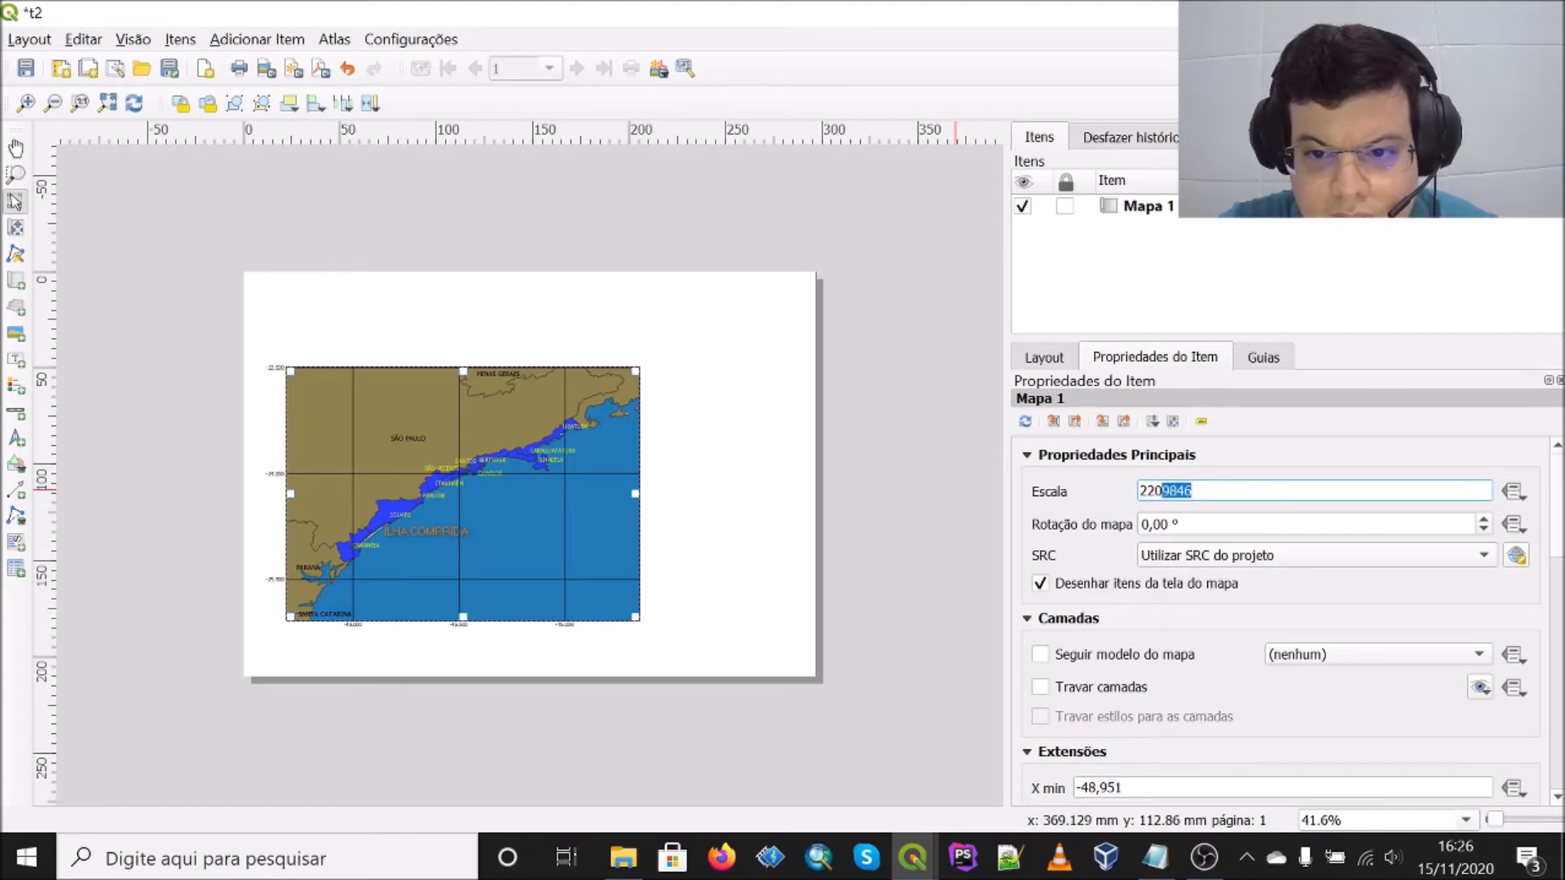
{"action": "type", "text": "10000"}
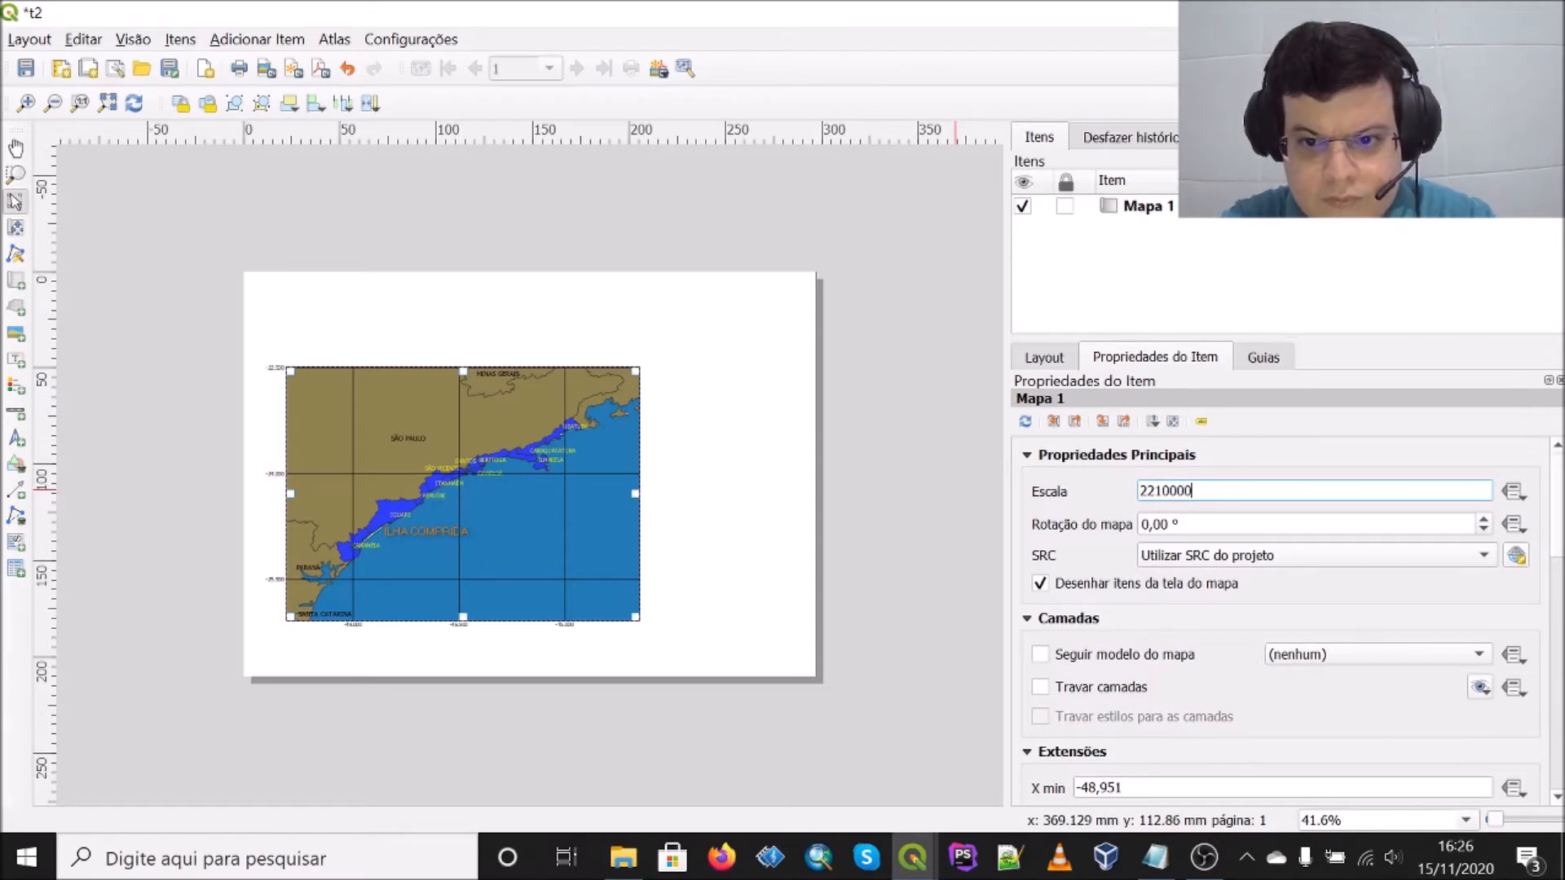
{"action": "key", "text": "Return"}
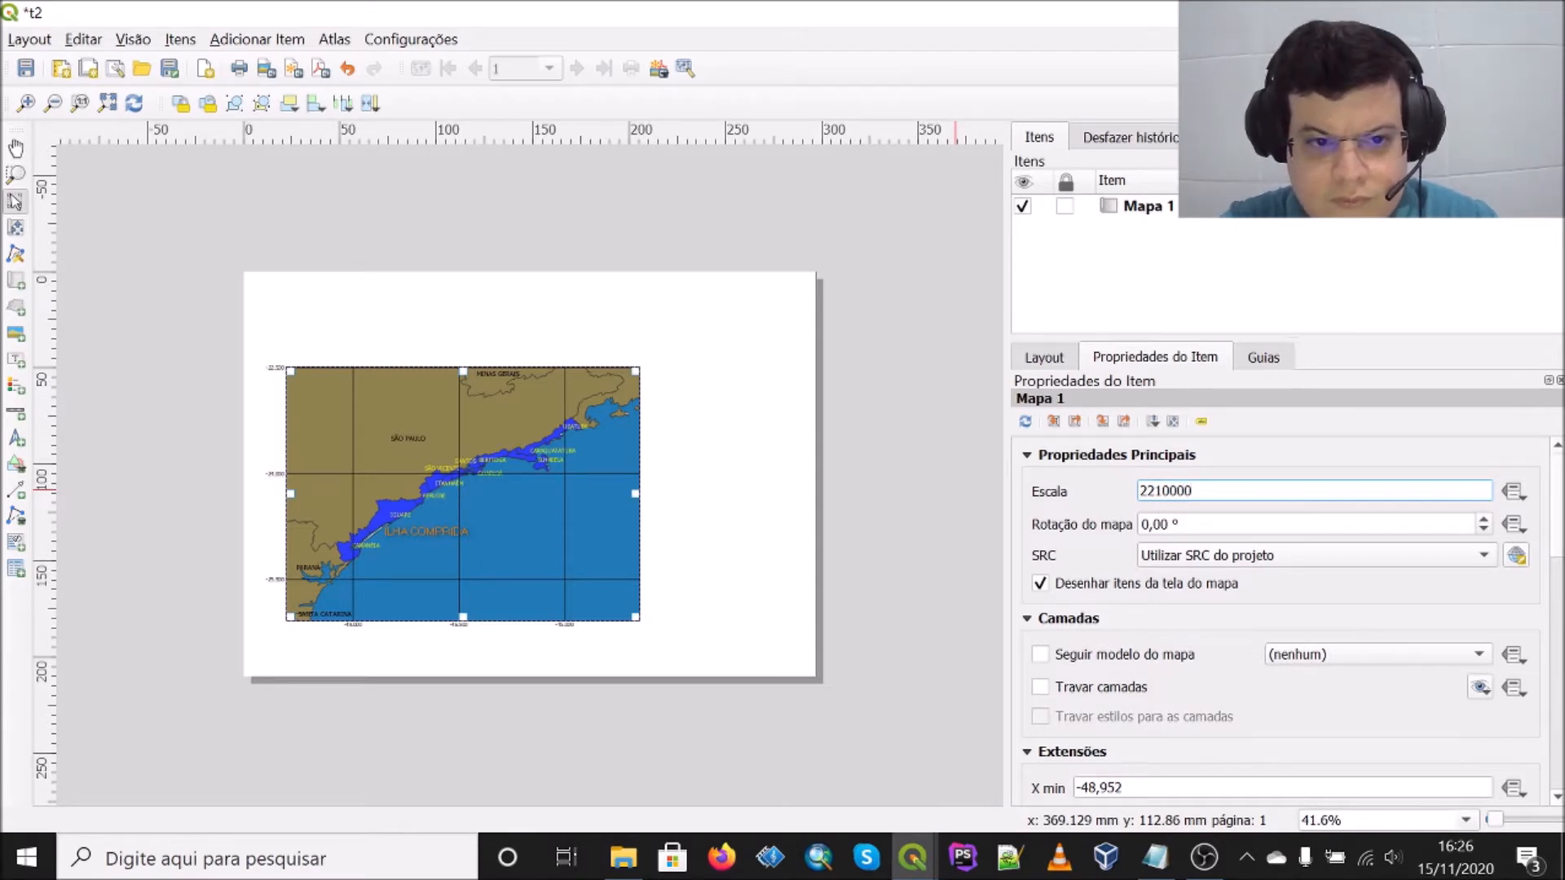
{"action": "left_click", "coordinate": [1195, 524]}
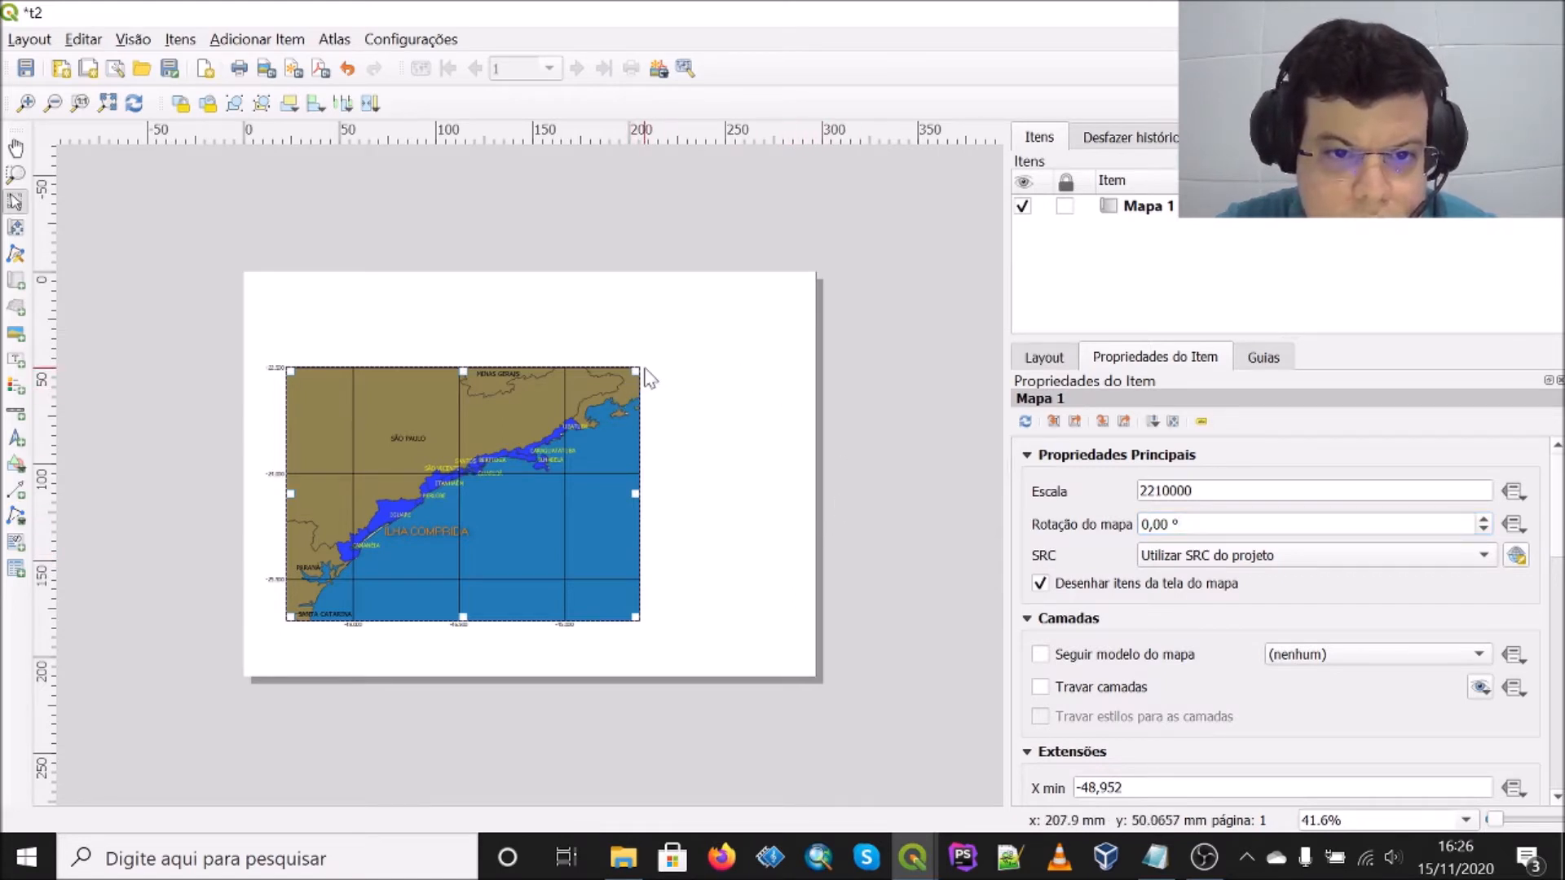
Step: Resize the map frame from its upper-right corner, first enlarging it and finally shrinking it to about 170 mm wide
{"action": "left_click_drag", "start_coordinate": [635, 372], "coordinate": [680, 352]}
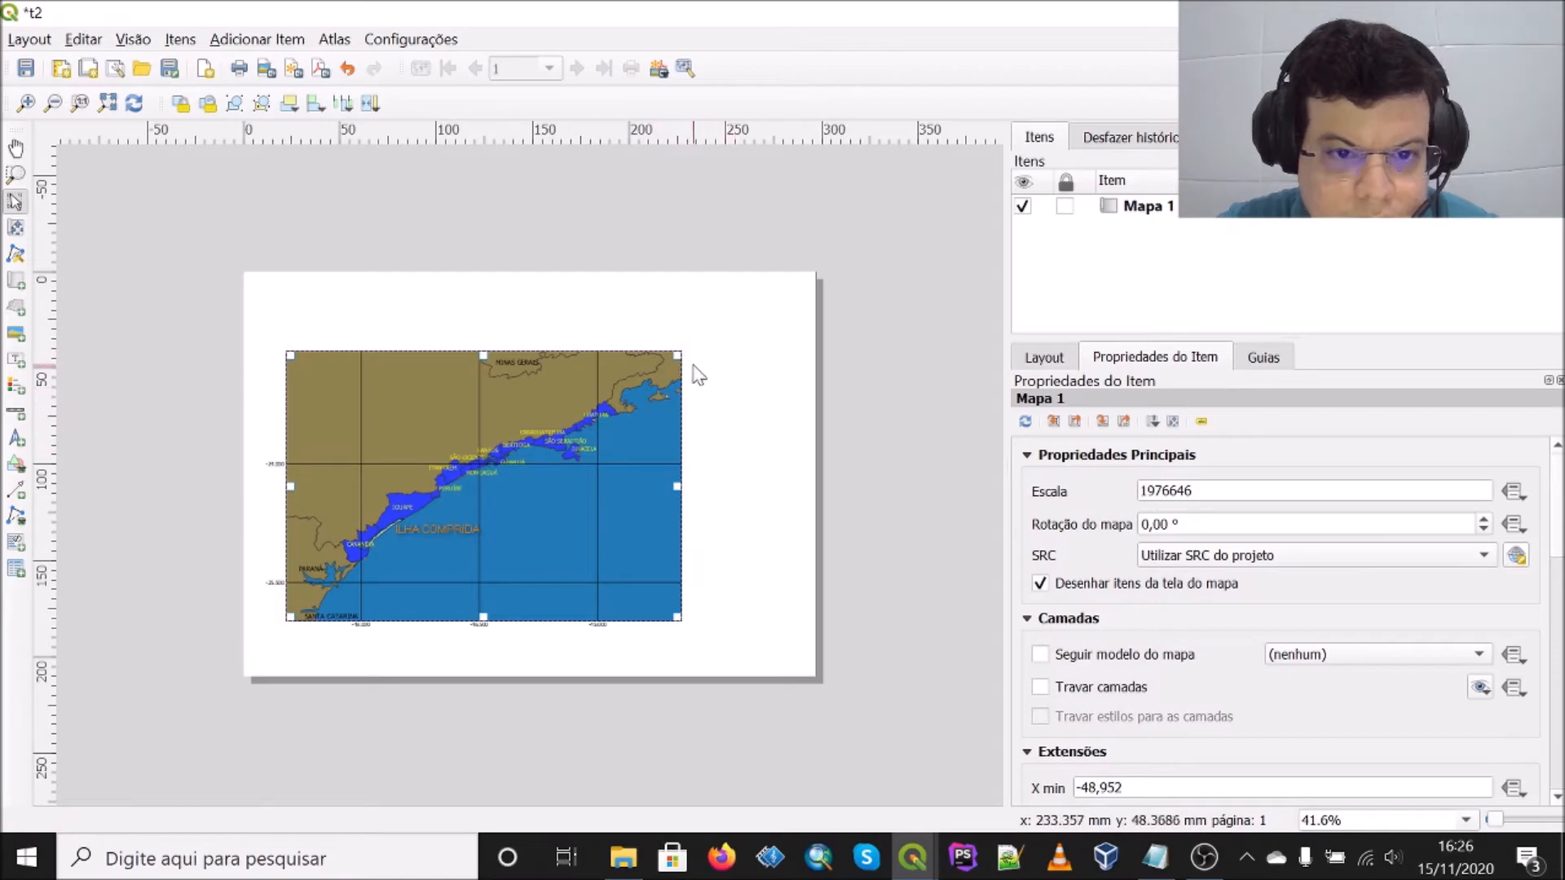
{"action": "left_click_drag", "start_coordinate": [677, 355], "coordinate": [608, 376]}
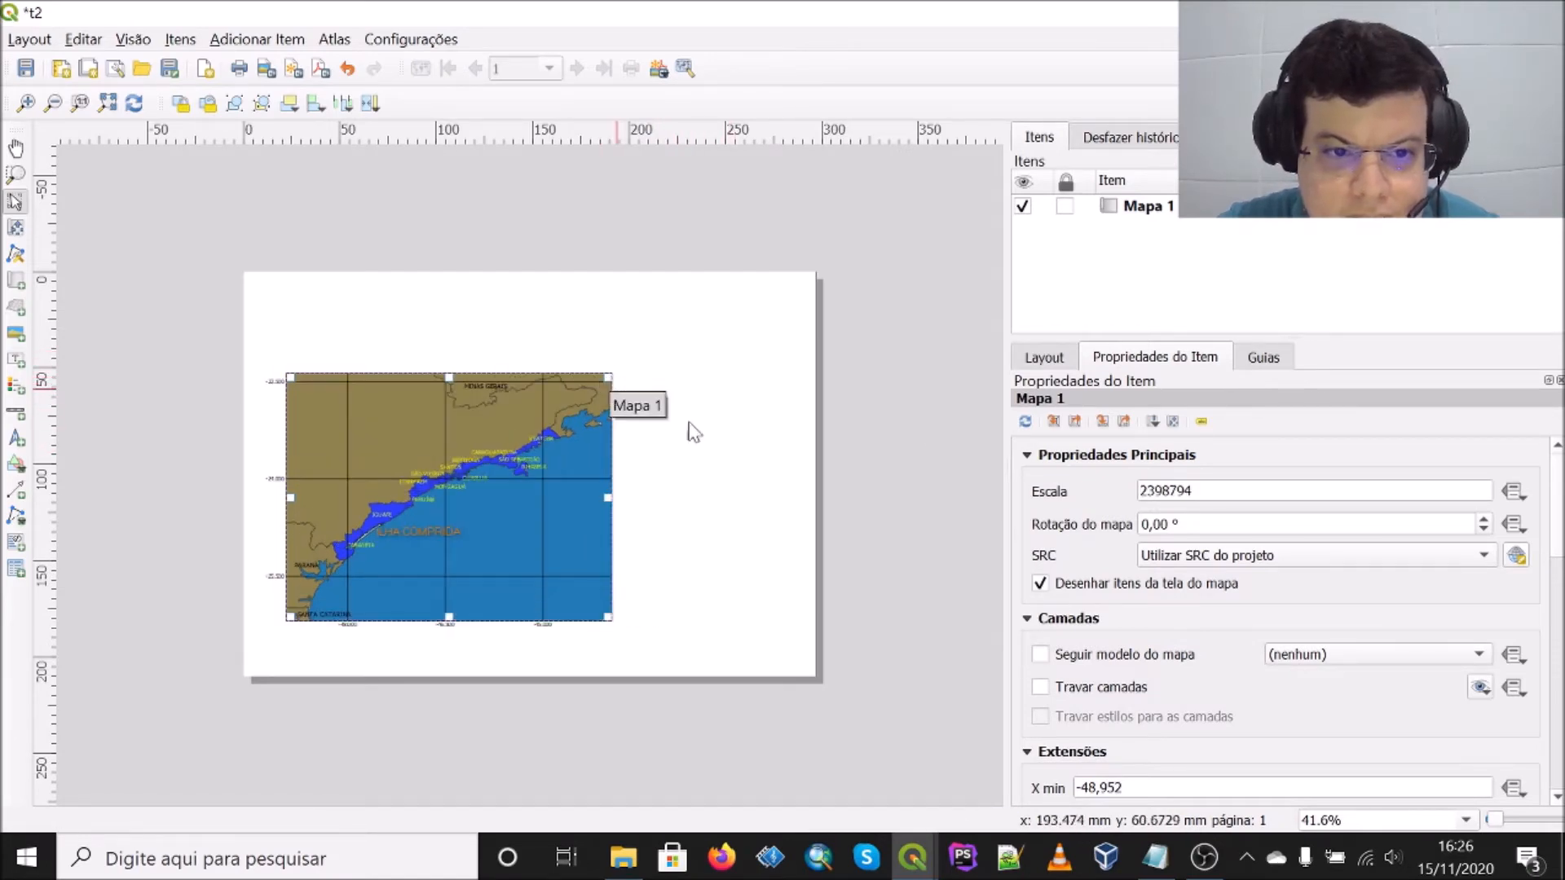
Step: Try a scale of 1900000 for Mapa 1
{"action": "double_click", "coordinate": [1167, 491]}
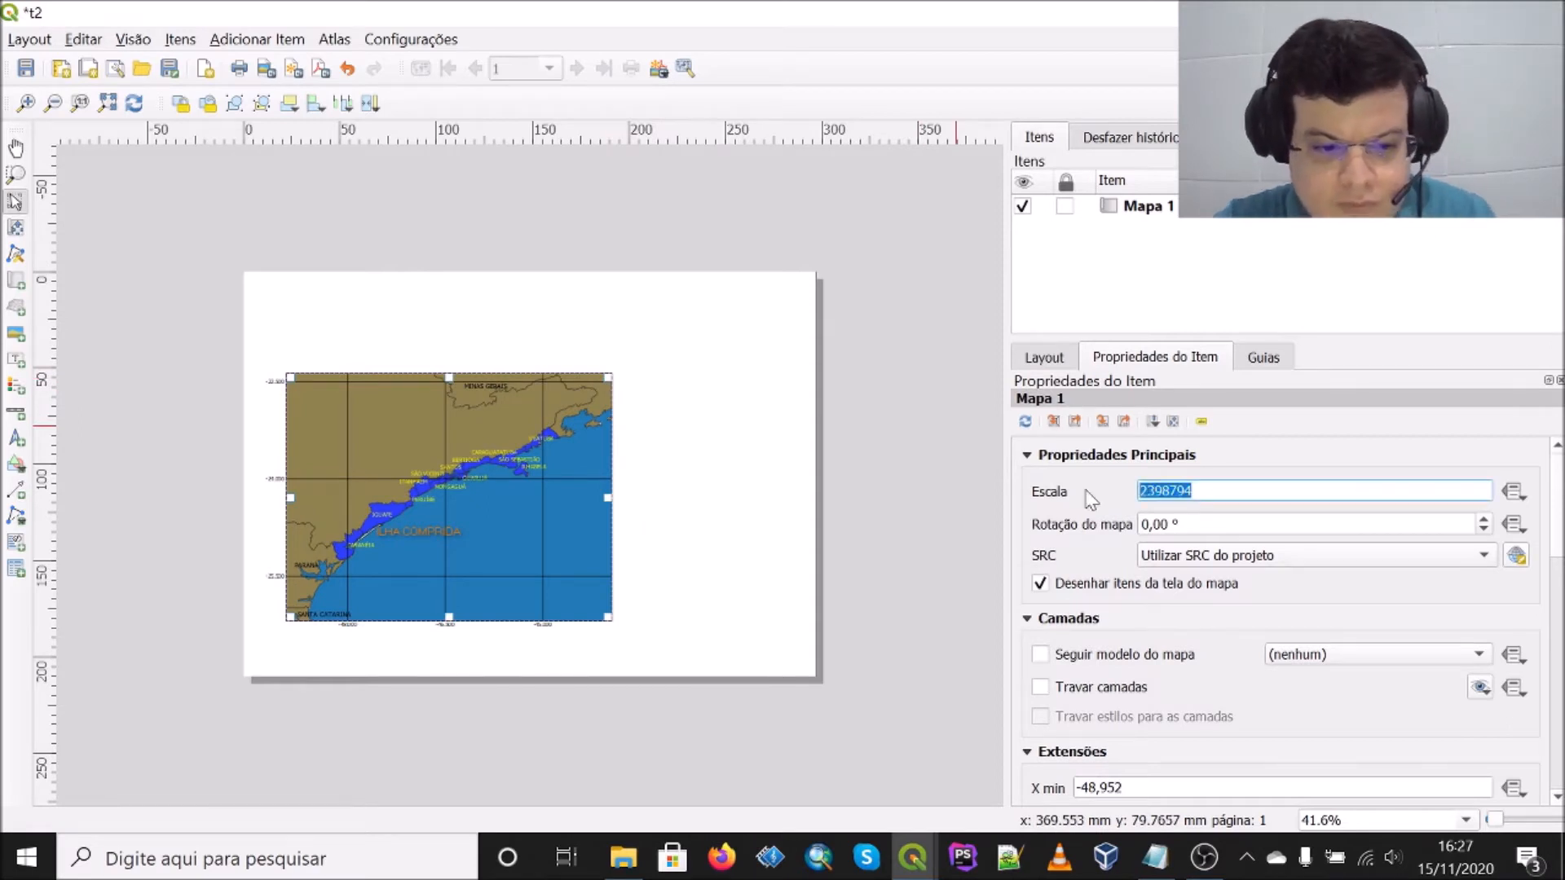
{"action": "type", "text": "1900000"}
{"action": "key", "text": "Return"}
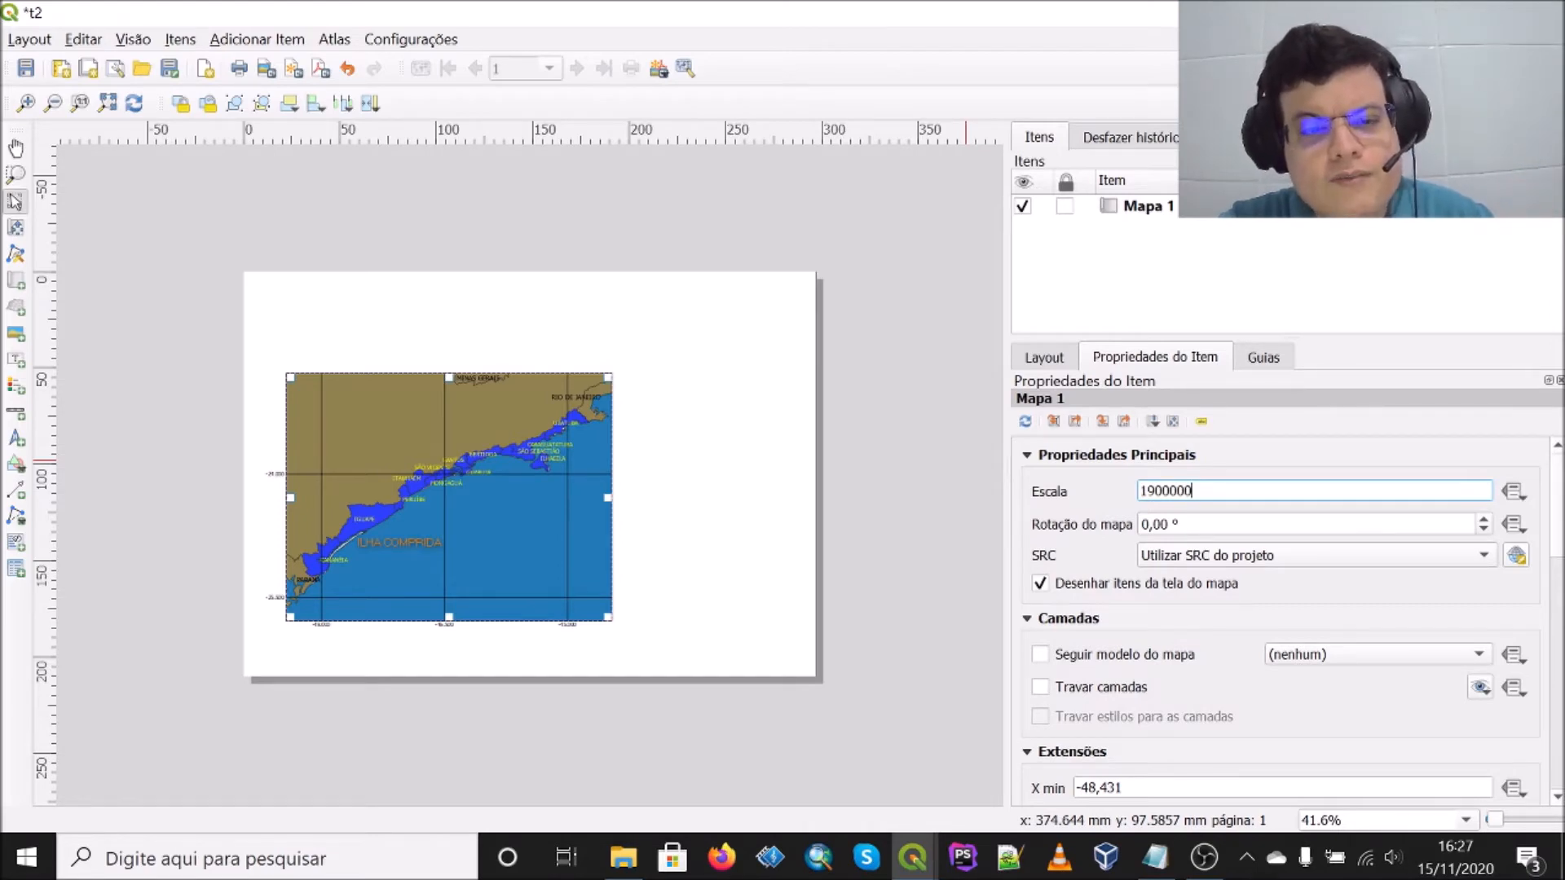
Step: Set the scale of Mapa 1 to 2500000 and inspect the map on the page up close
{"action": "key", "text": "ctrl+a"}
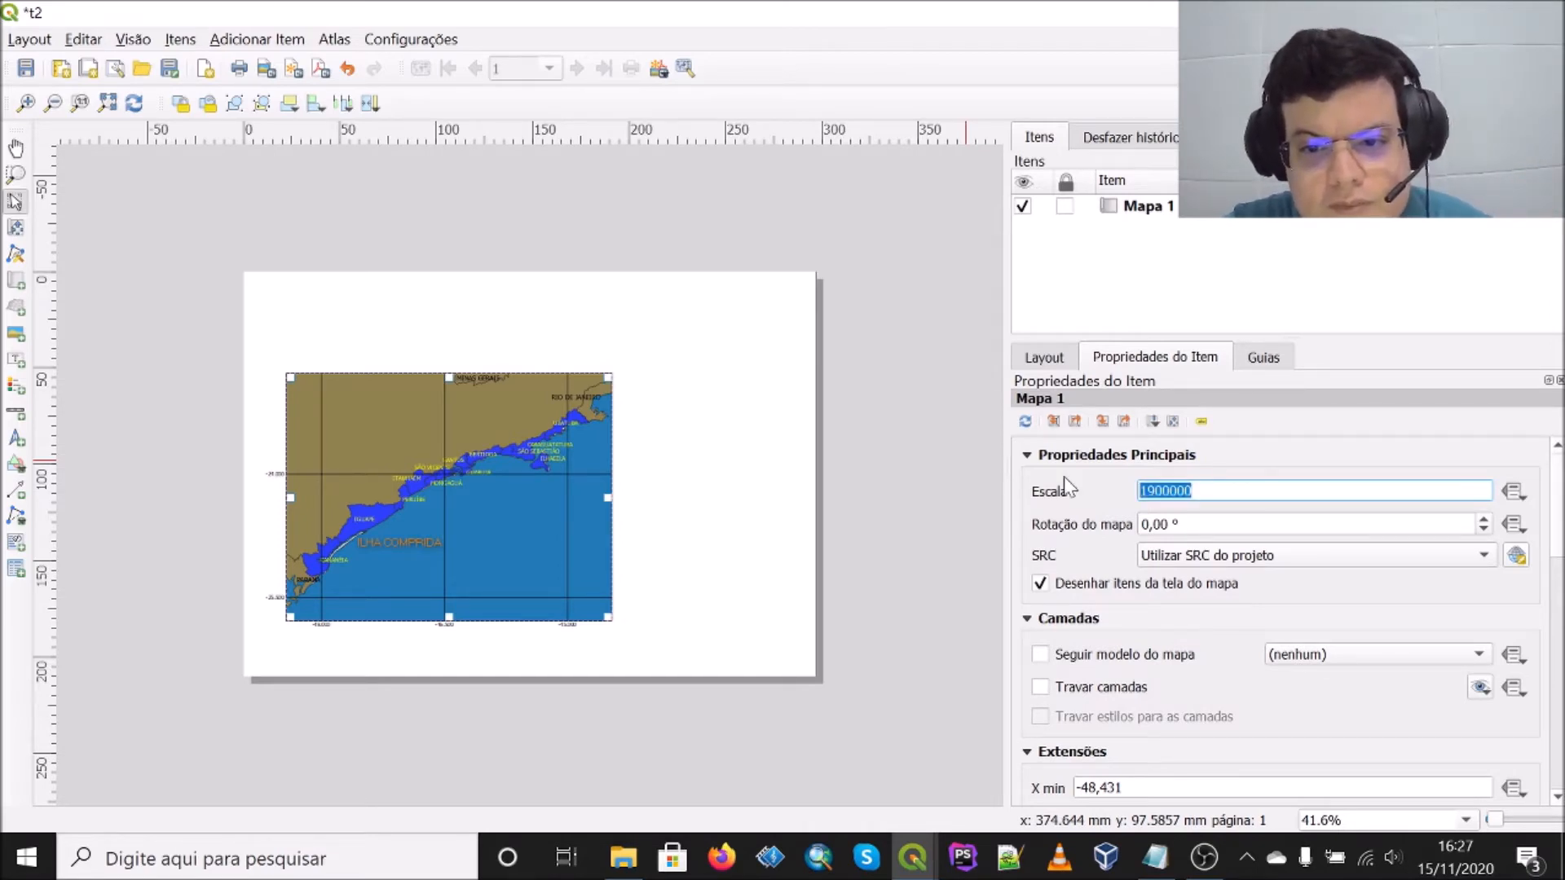
{"action": "type", "text": "2500"}
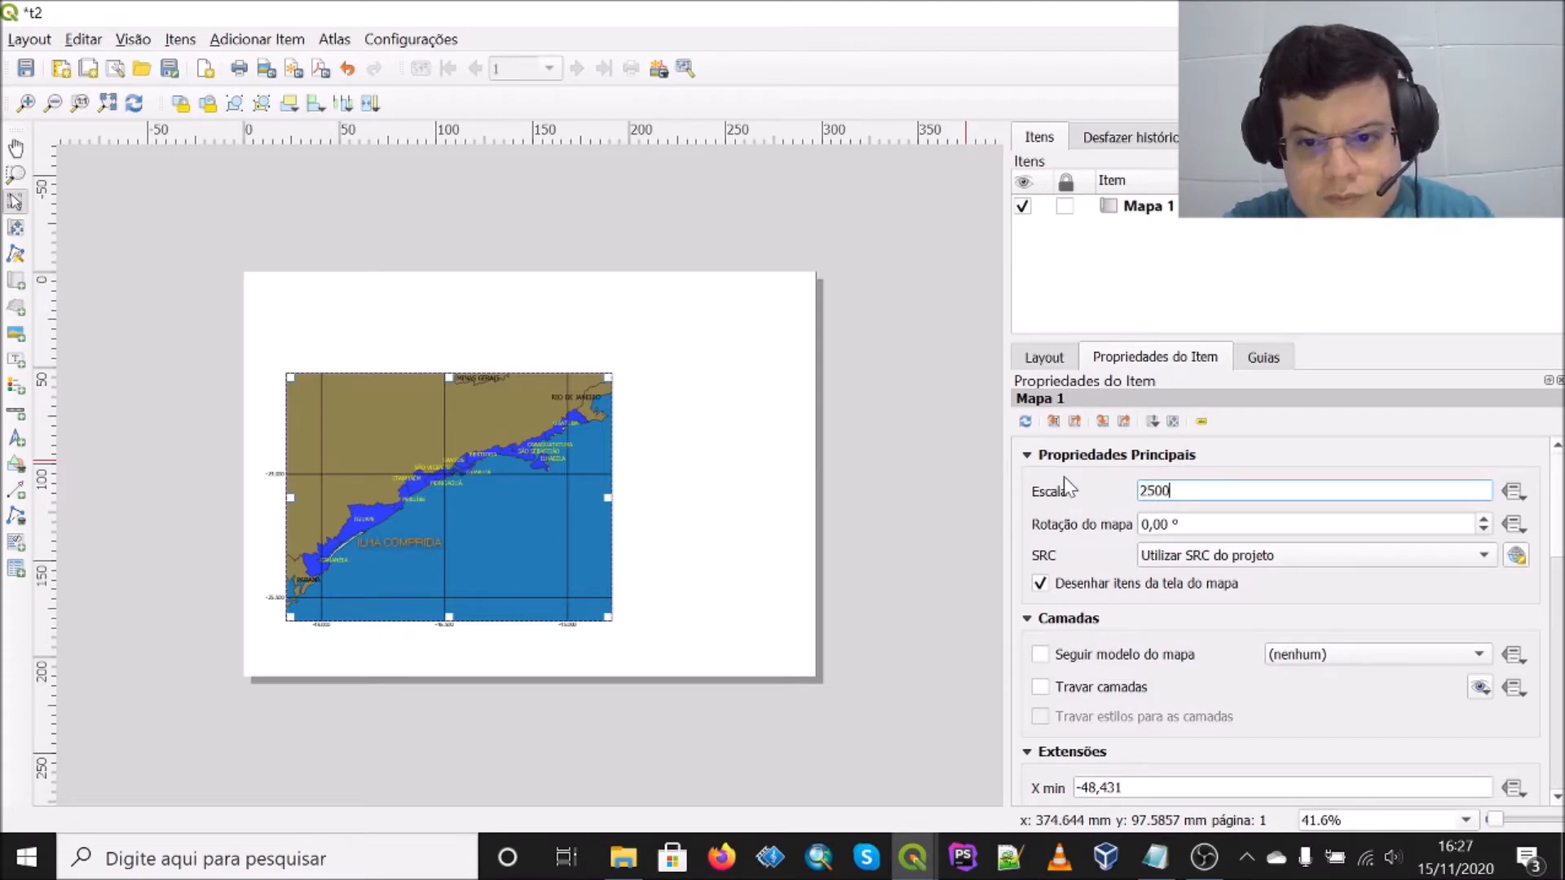
{"action": "type", "text": "000"}
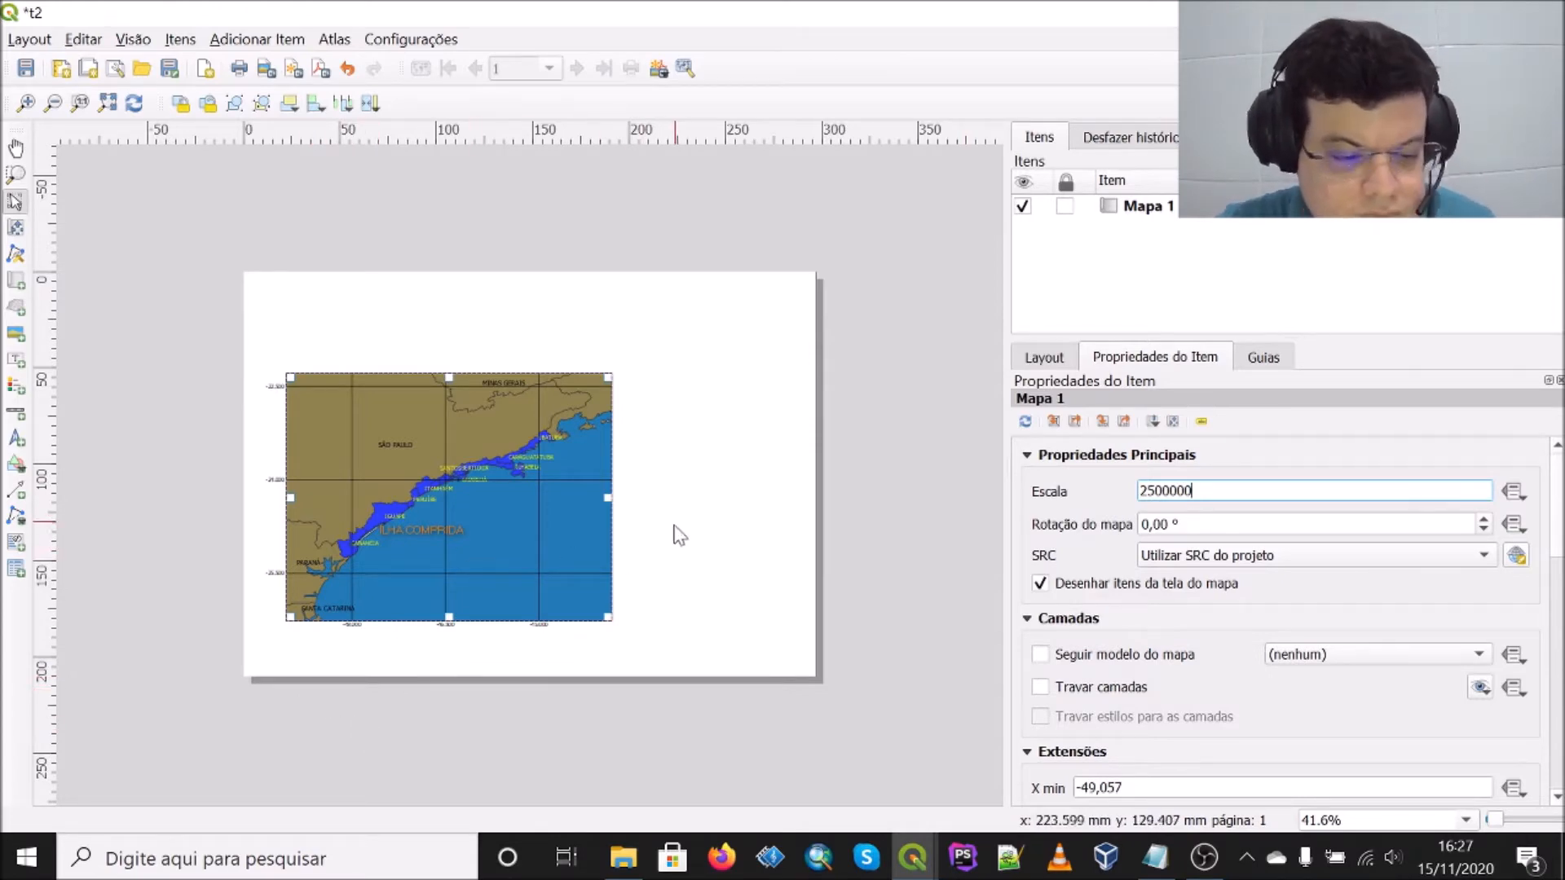
{"action": "scroll", "coordinate": [670, 548], "scroll_direction": "up", "scroll_amount": 2}
{"action": "scroll", "coordinate": [675, 549], "scroll_direction": "up", "scroll_amount": 2}
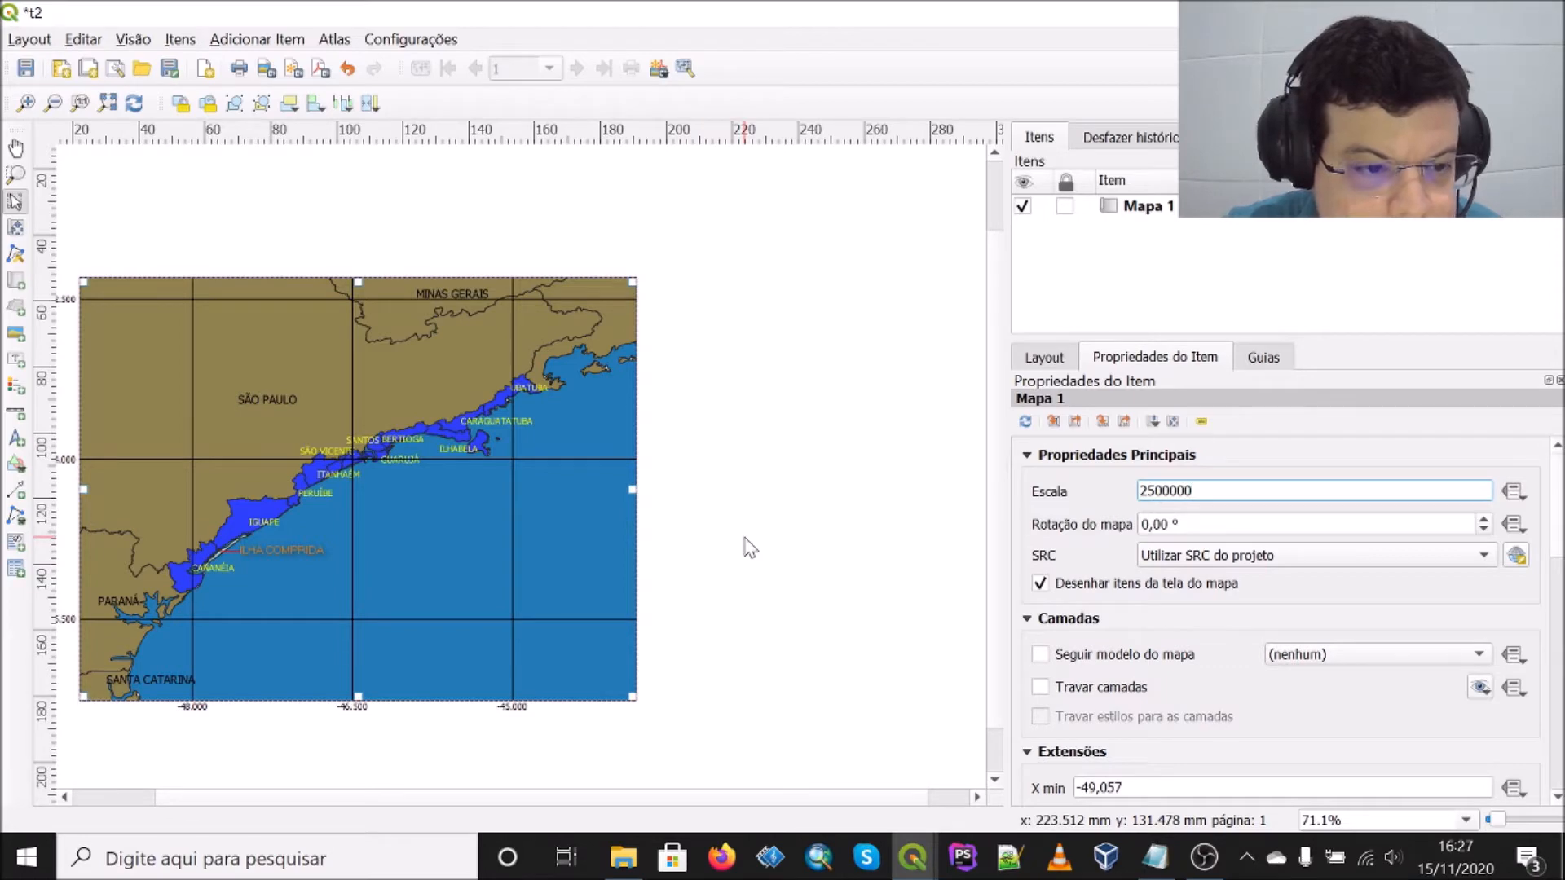
Step: Check the map scale in the main QGIS window and set the scale of Mapa 1 to 1925000 in the layout
{"action": "scroll", "coordinate": [758, 549], "scroll_direction": "down", "scroll_amount": 1}
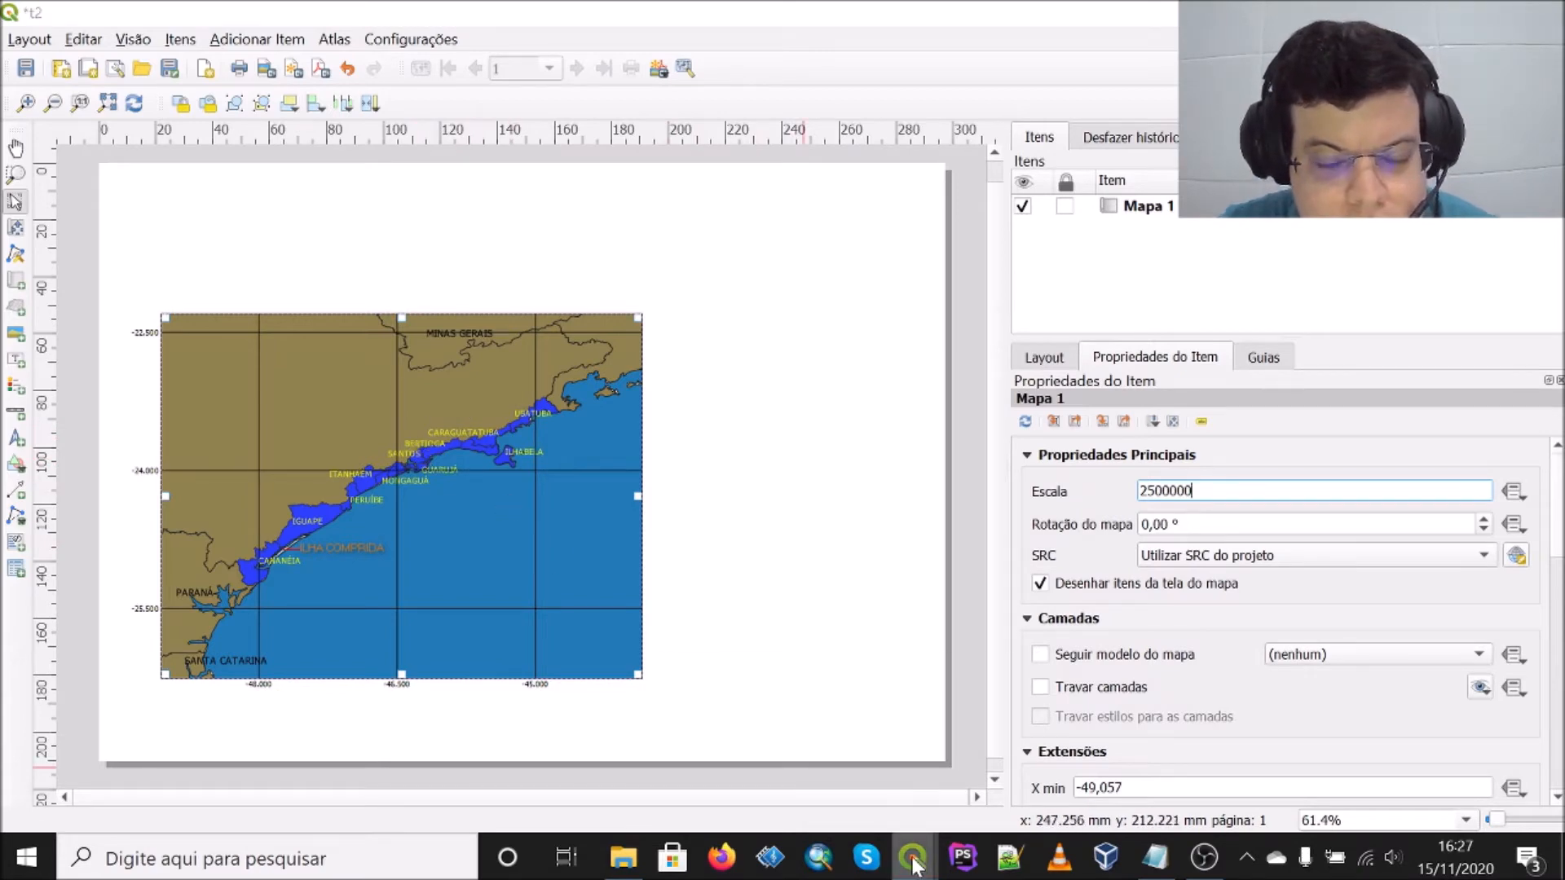
{"action": "mouse_move", "coordinate": [914, 862]}
{"action": "left_click", "coordinate": [848, 780]}
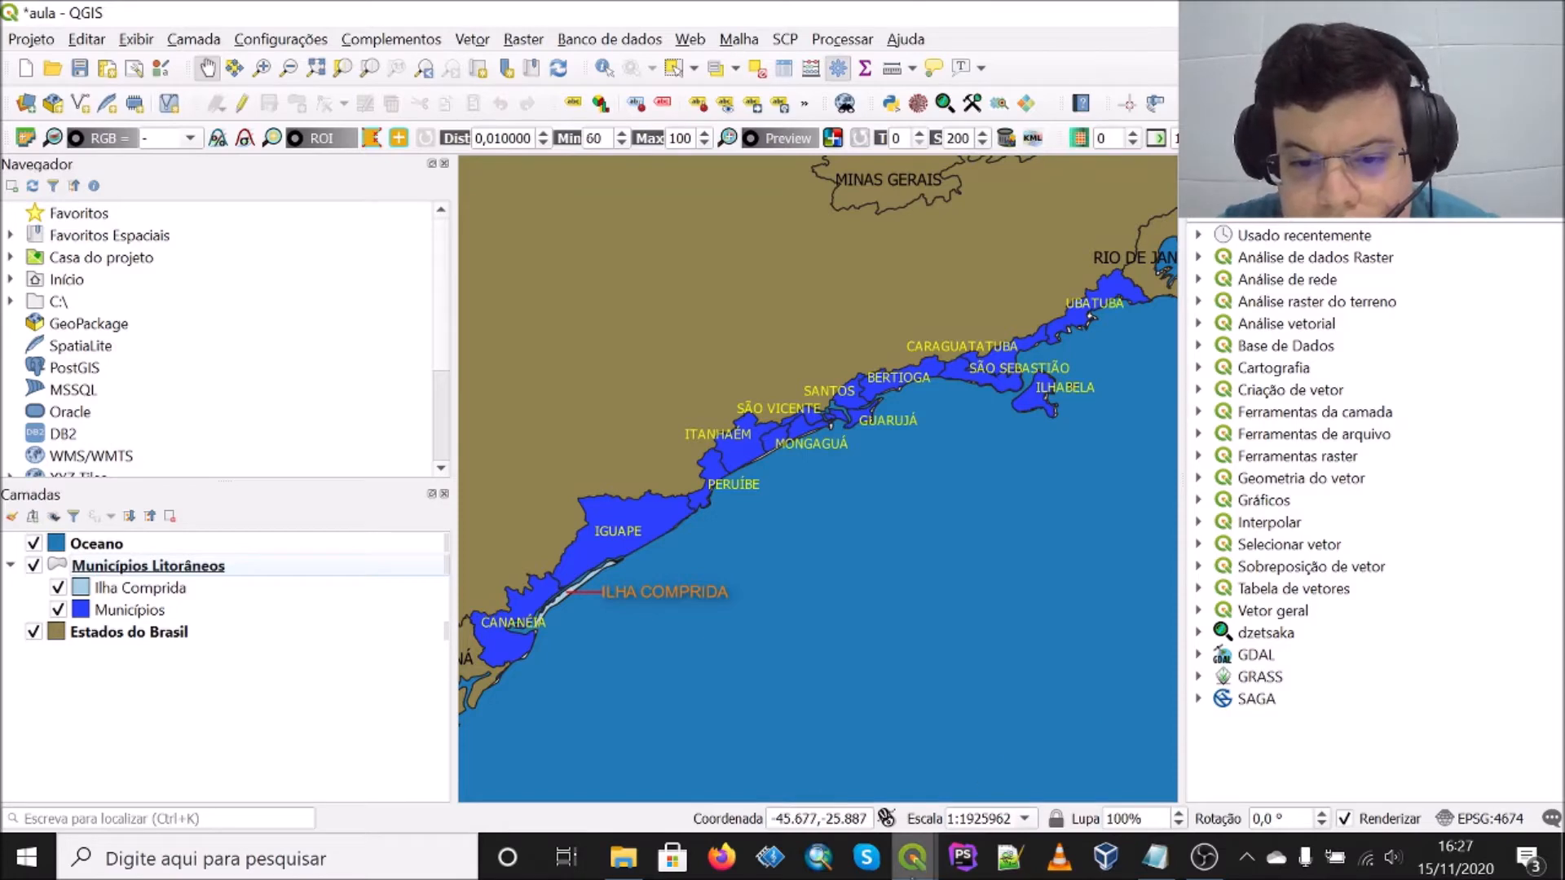
{"action": "mouse_move", "coordinate": [913, 856]}
{"action": "left_click", "coordinate": [1060, 762]}
{"action": "left_click_drag", "start_coordinate": [1188, 490], "coordinate": [1020, 487]}
{"action": "type", "text": "1925000"}
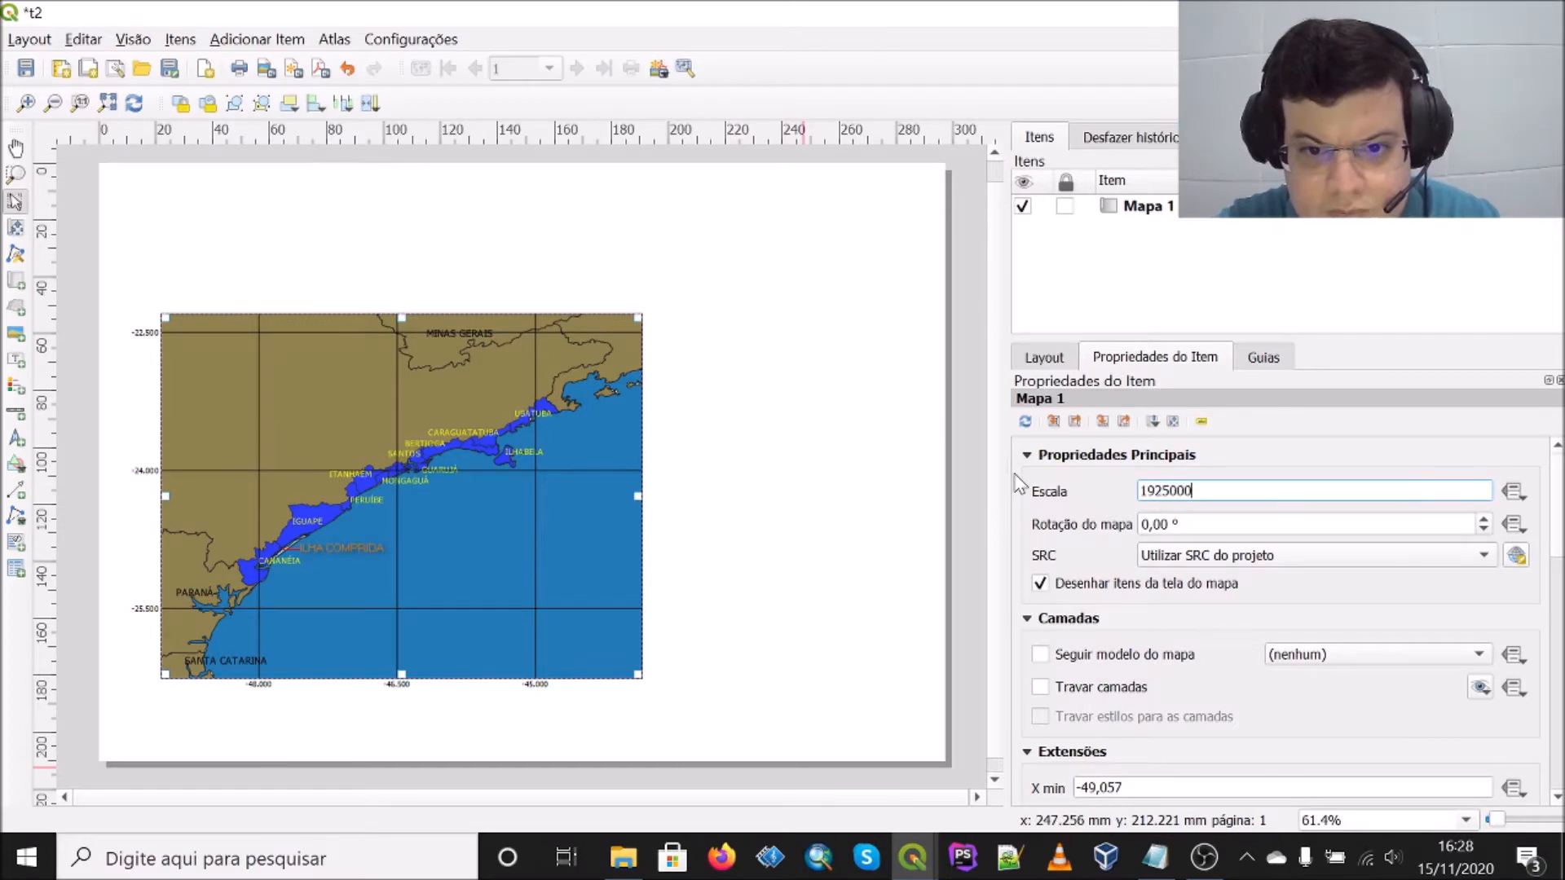
{"action": "key", "text": "Return"}
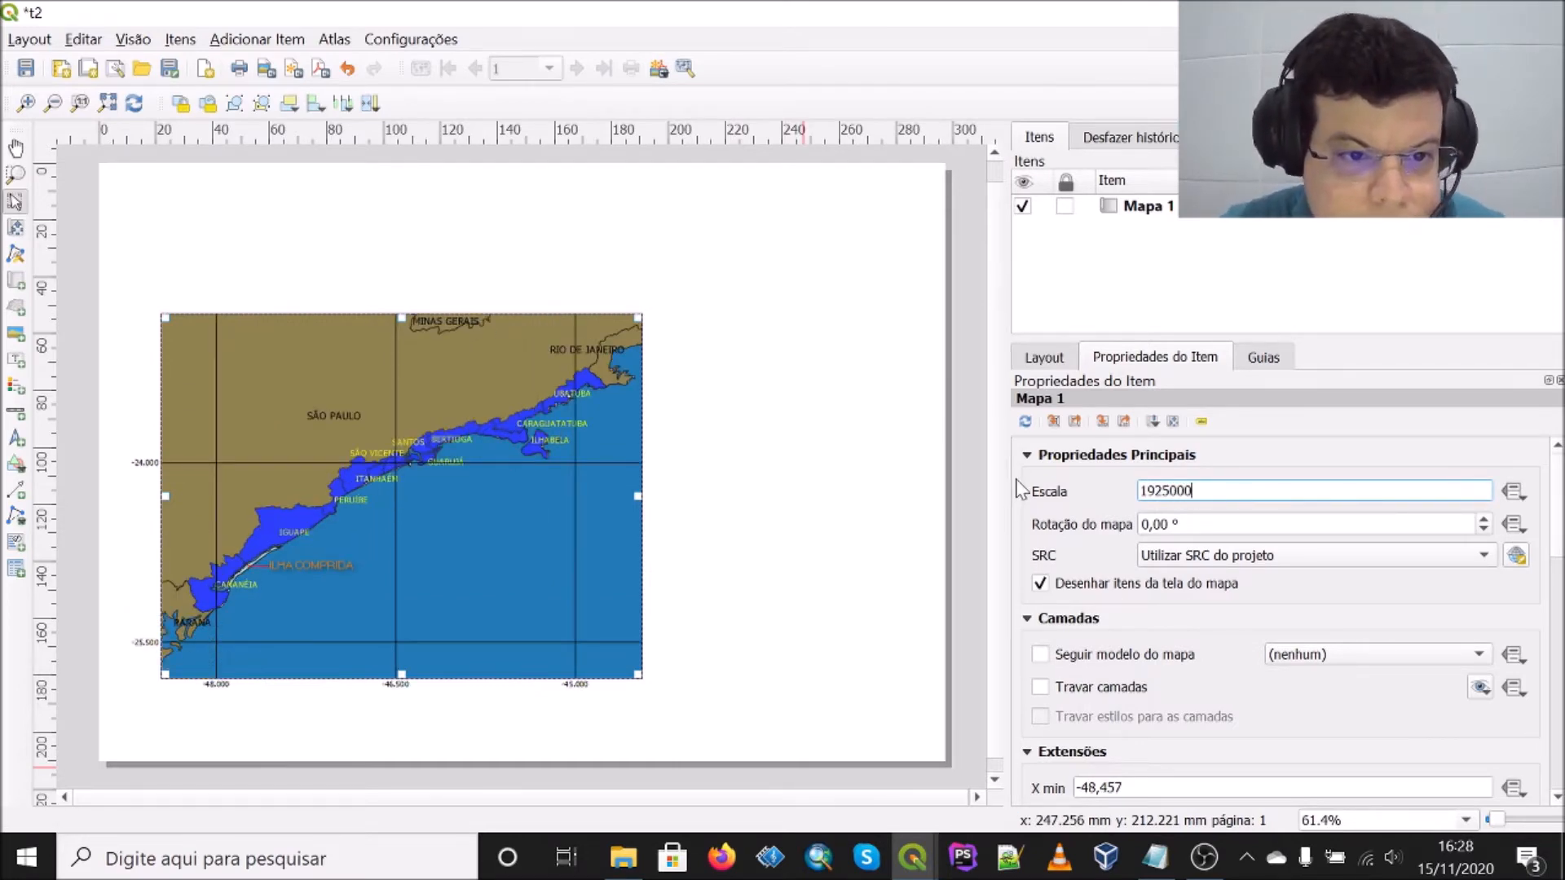
Step: Toggle the drawing of canvas items off and back on for Mapa 1, and compare the layout map with the main QGIS canvas
{"action": "left_click", "coordinate": [1042, 585]}
{"action": "left_click", "coordinate": [1042, 585]}
{"action": "scroll", "coordinate": [708, 399], "scroll_direction": "down", "scroll_amount": 1}
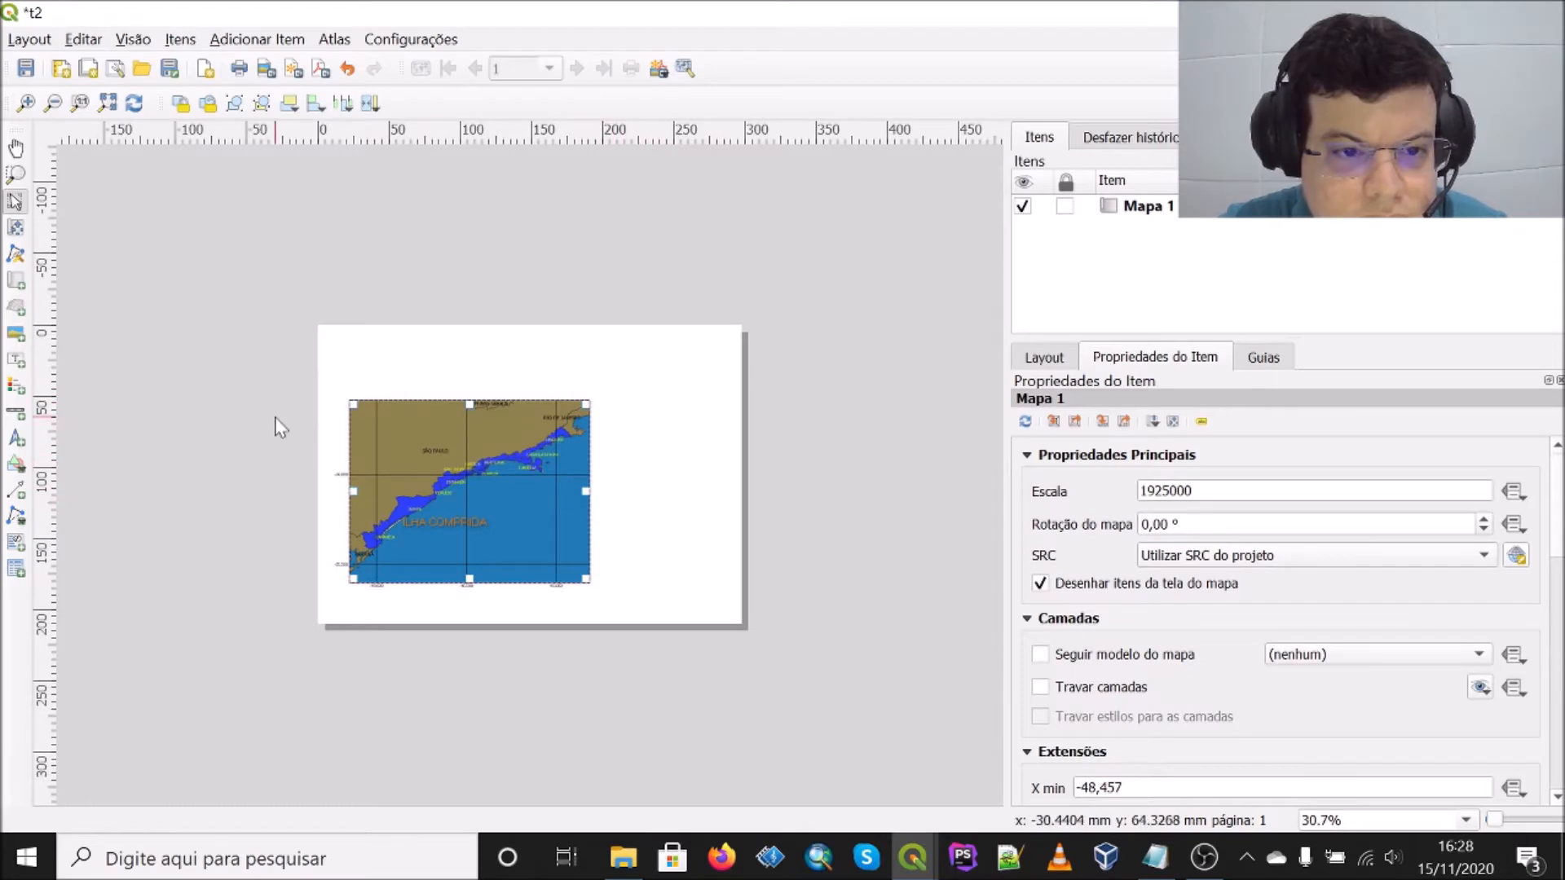
{"action": "scroll", "coordinate": [636, 387], "scroll_direction": "up", "scroll_amount": 1}
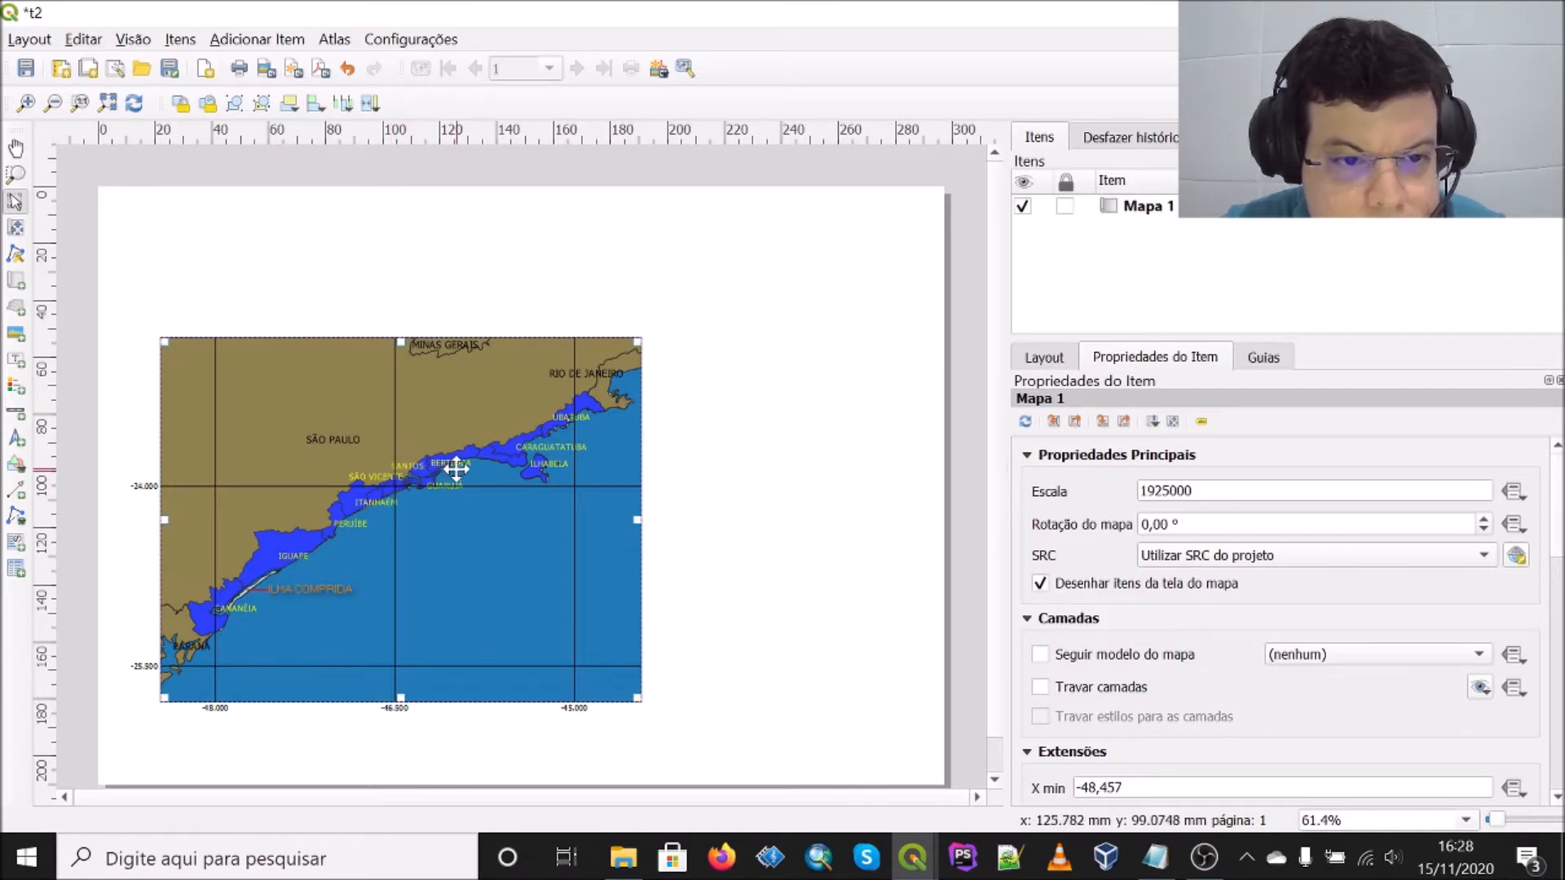
{"action": "left_click", "coordinate": [913, 855]}
{"action": "left_click", "coordinate": [796, 804]}
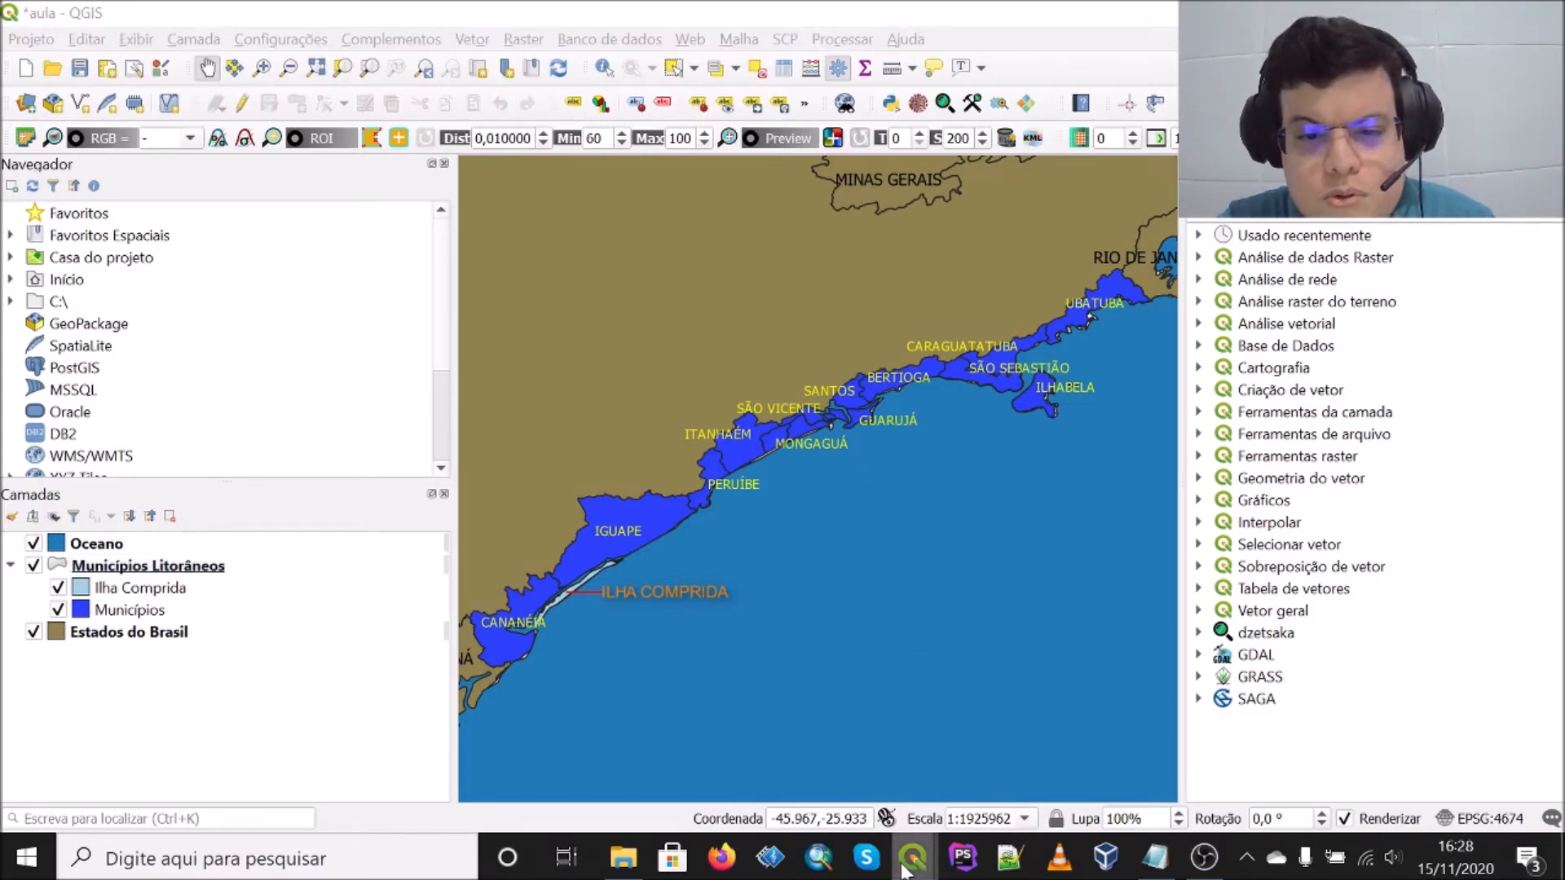
{"action": "mouse_move", "coordinate": [912, 858]}
{"action": "left_click", "coordinate": [990, 767]}
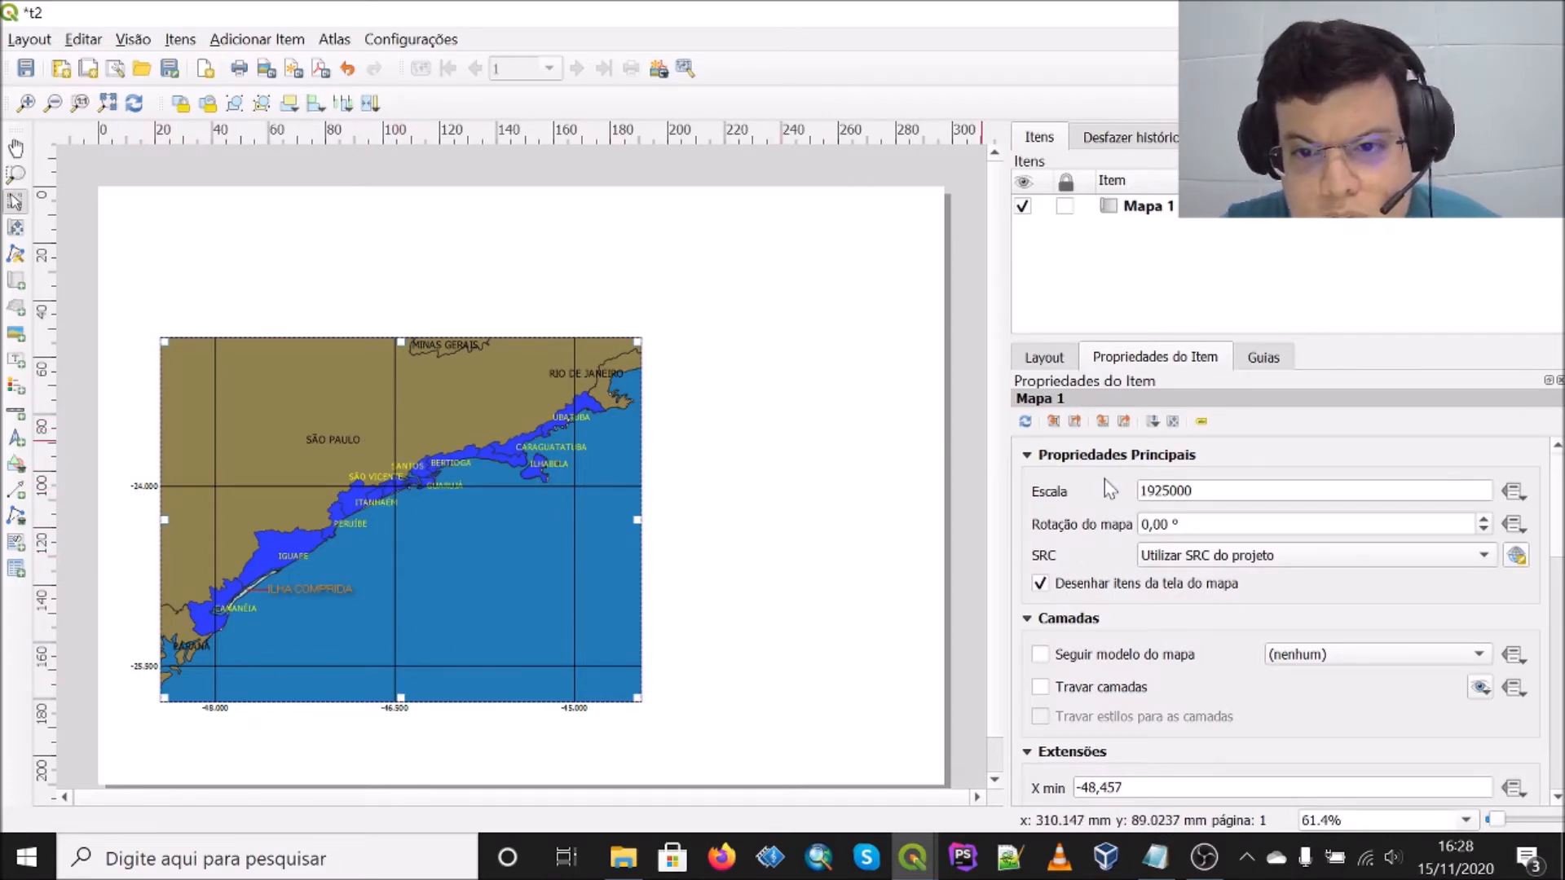
Step: Open the properties of Grade 1 in Mapa 1 and try the Clarear blend mode for the grid
{"action": "scroll", "coordinate": [1105, 489], "scroll_direction": "down", "scroll_amount": 10}
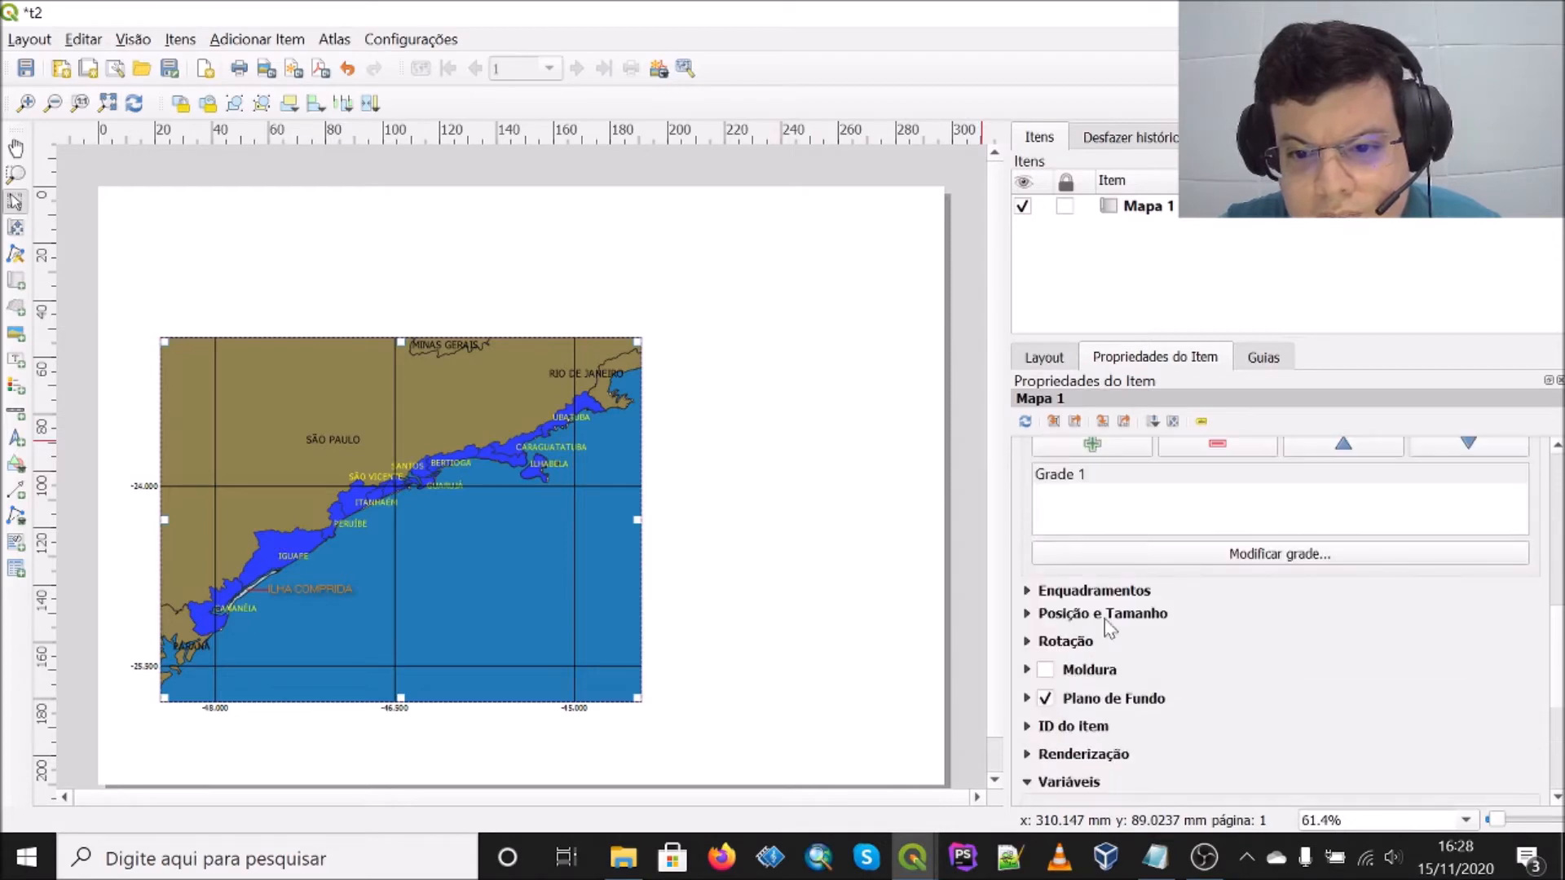
{"action": "left_click", "coordinate": [1227, 554]}
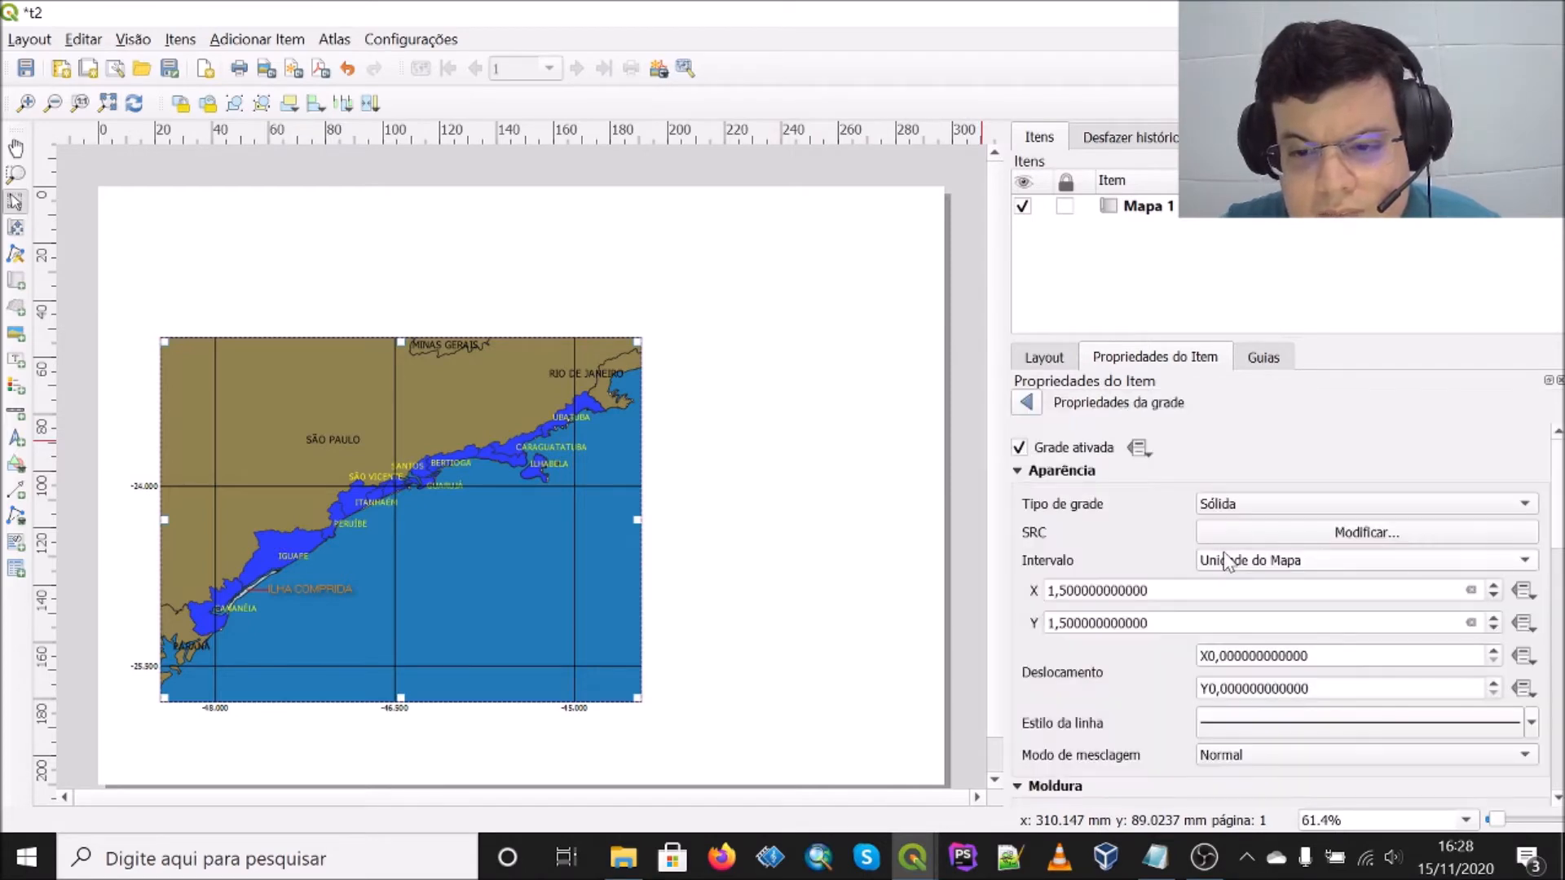
{"action": "scroll", "coordinate": [1076, 737], "scroll_direction": "down", "scroll_amount": 2}
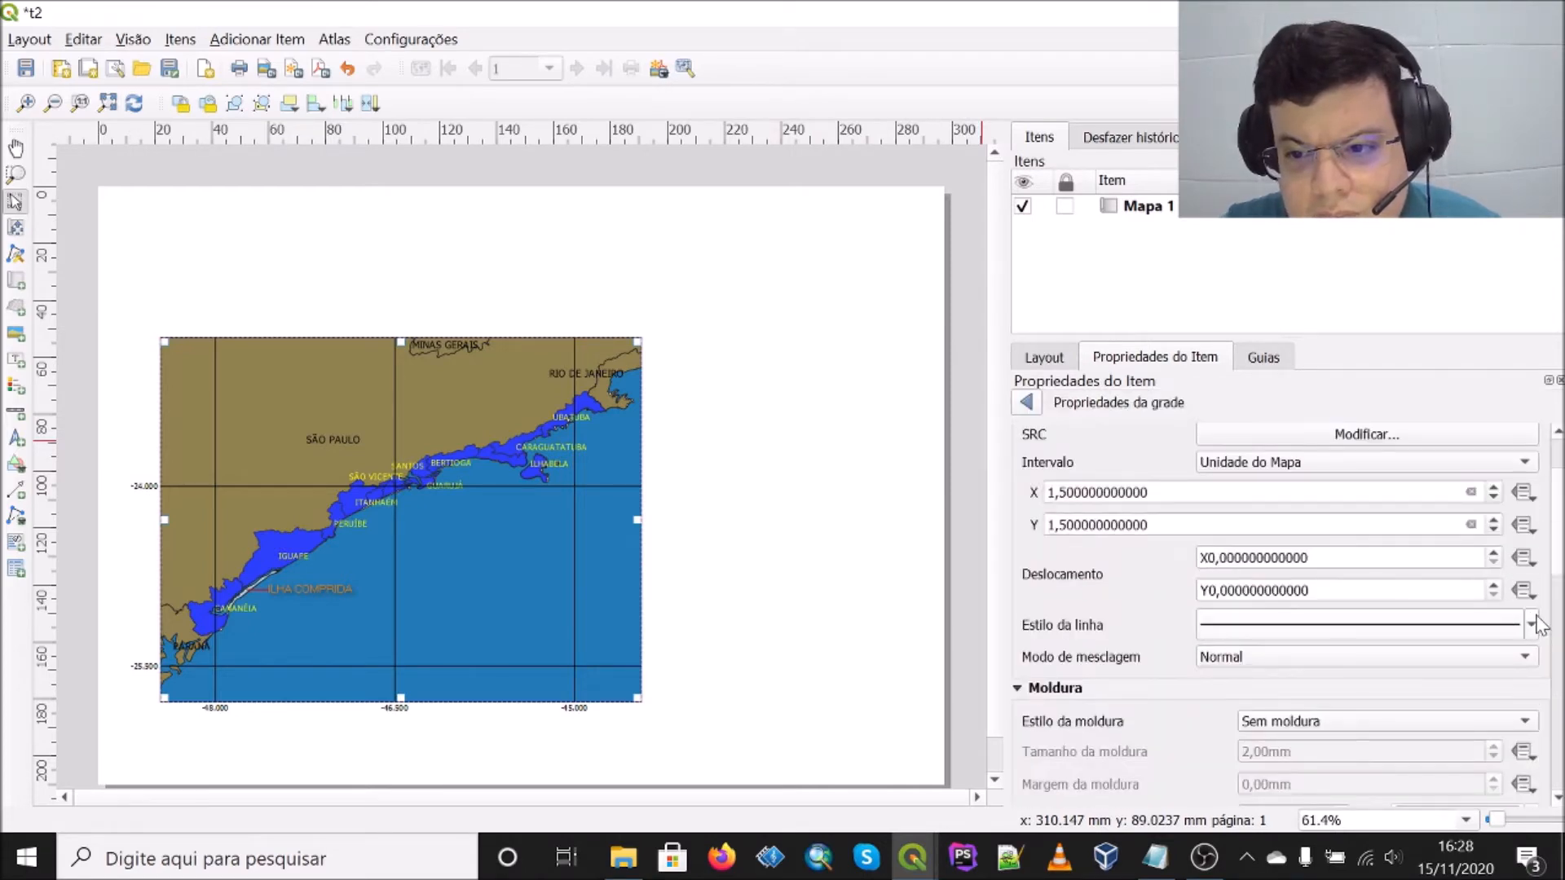
{"action": "left_click", "coordinate": [1533, 628]}
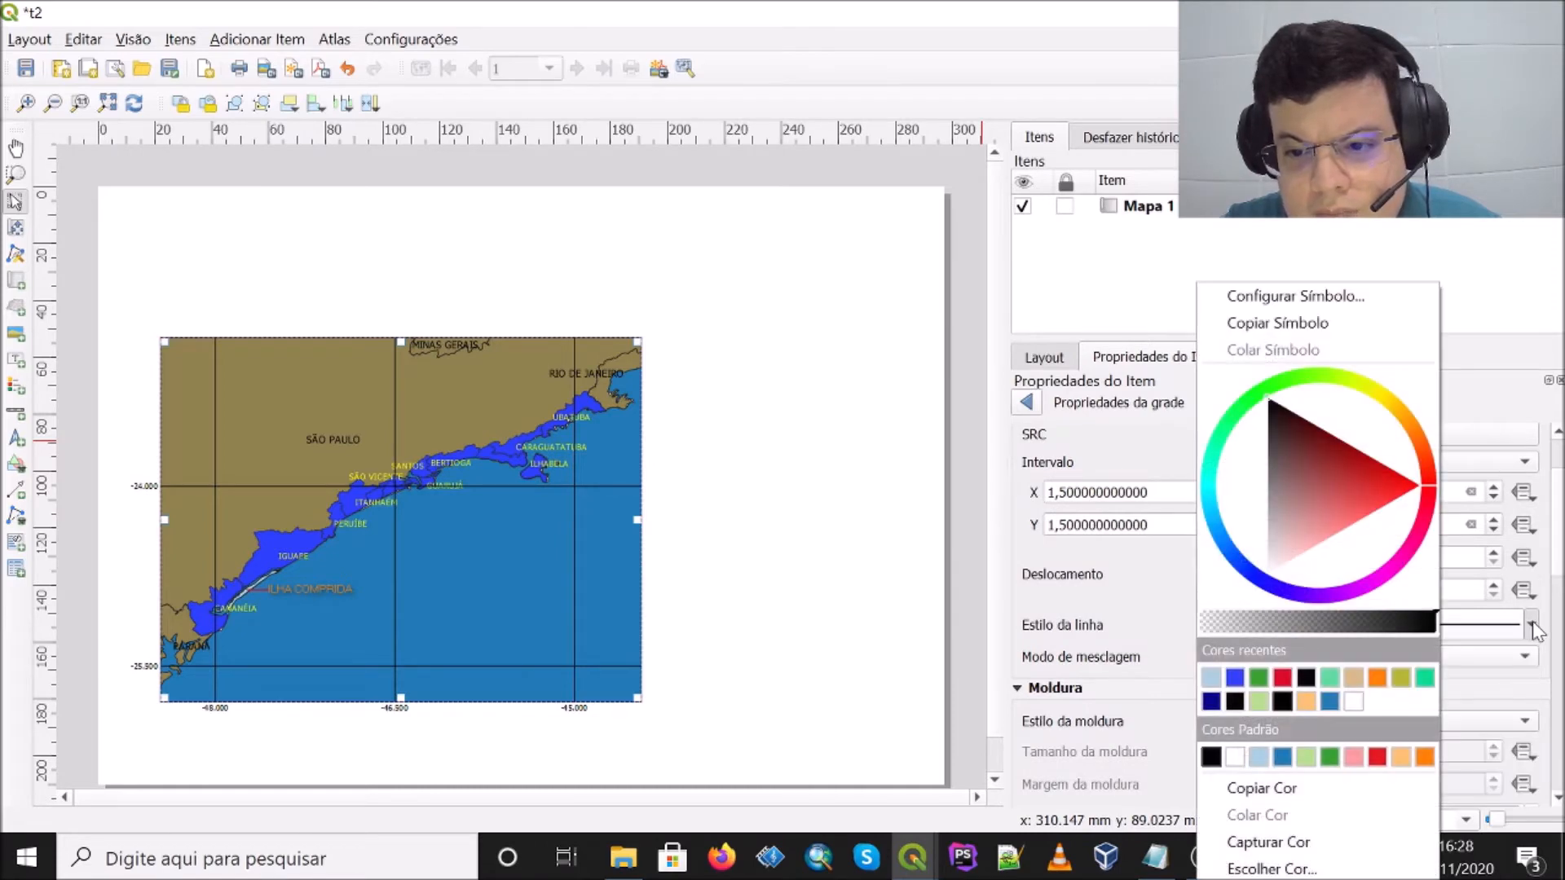
{"action": "key", "text": "Escape"}
{"action": "left_click", "coordinate": [1523, 658]}
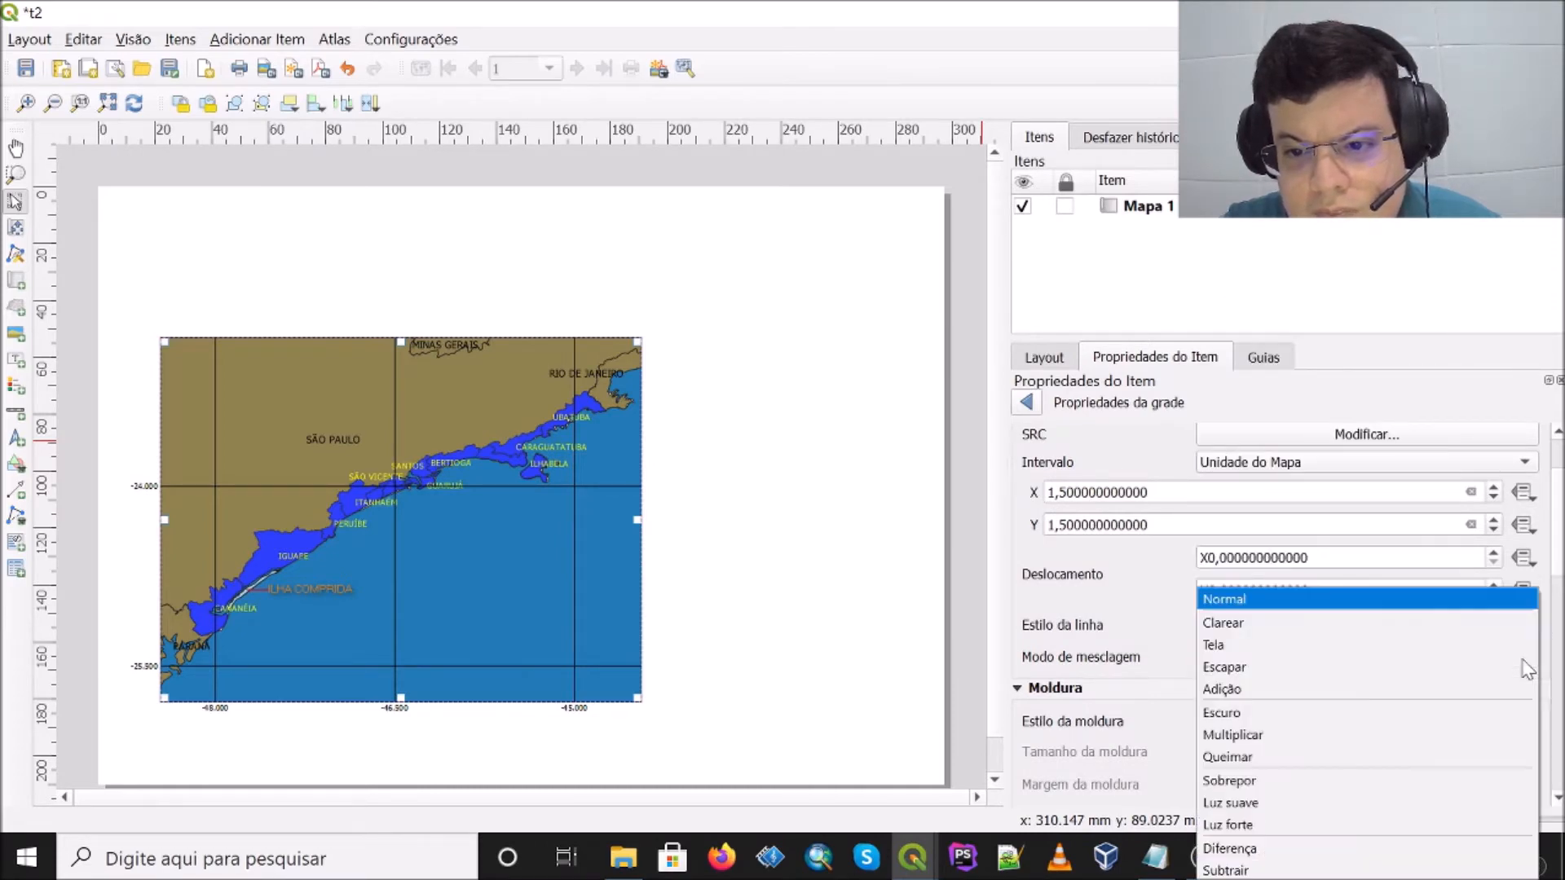
{"action": "left_click", "coordinate": [1414, 622]}
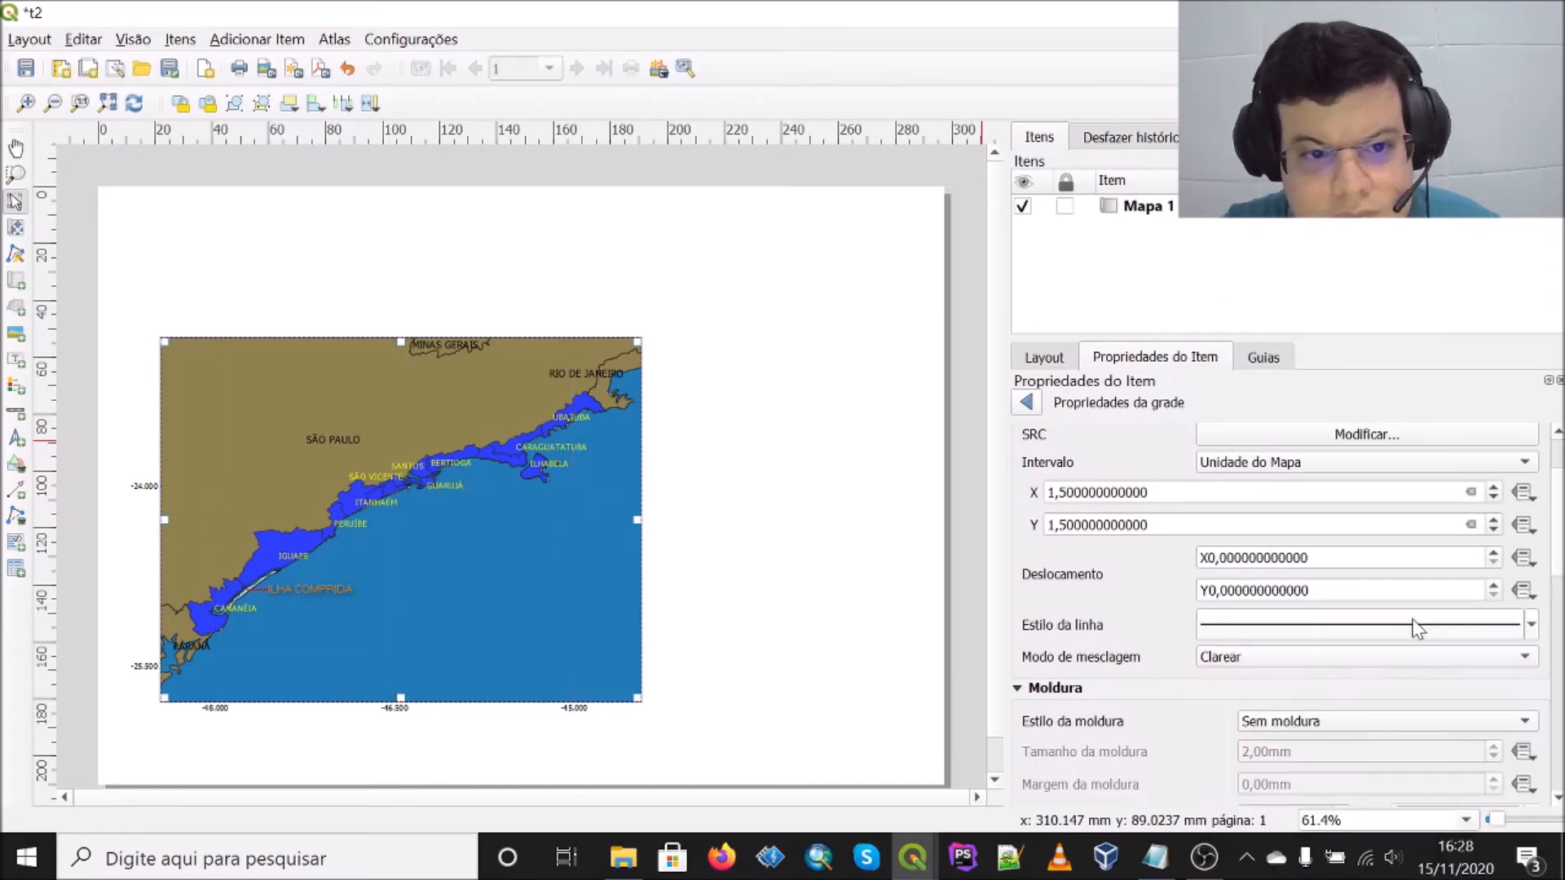
Step: Try the Escapar, Adição and Escuro blend modes for the map grid
{"action": "left_click", "coordinate": [1524, 658]}
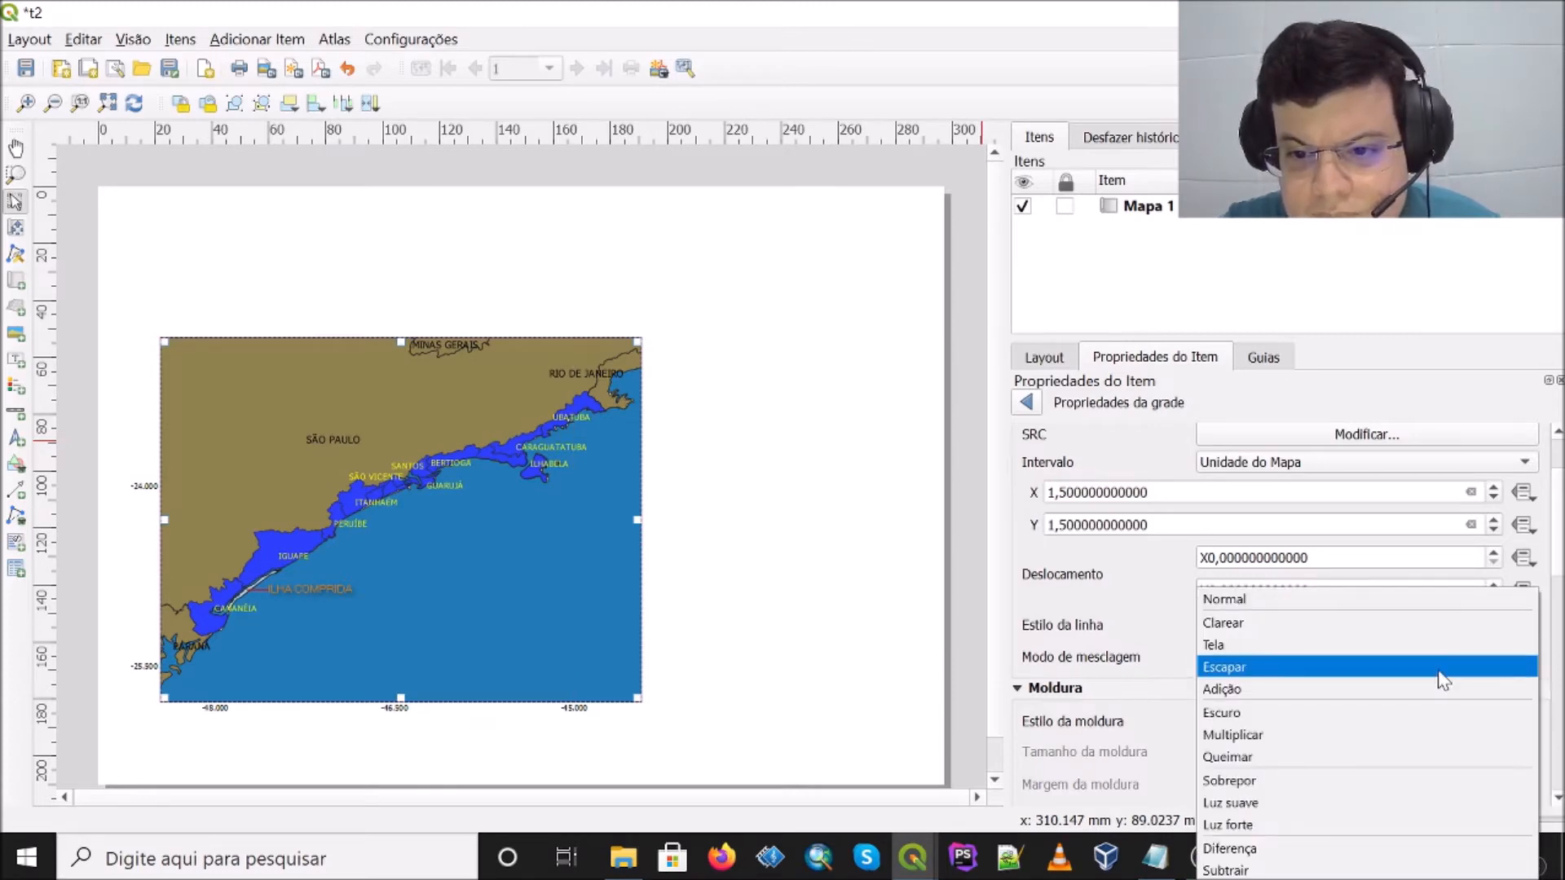
{"action": "left_click", "coordinate": [1442, 672]}
{"action": "left_click", "coordinate": [1506, 656]}
{"action": "left_click", "coordinate": [1455, 689]}
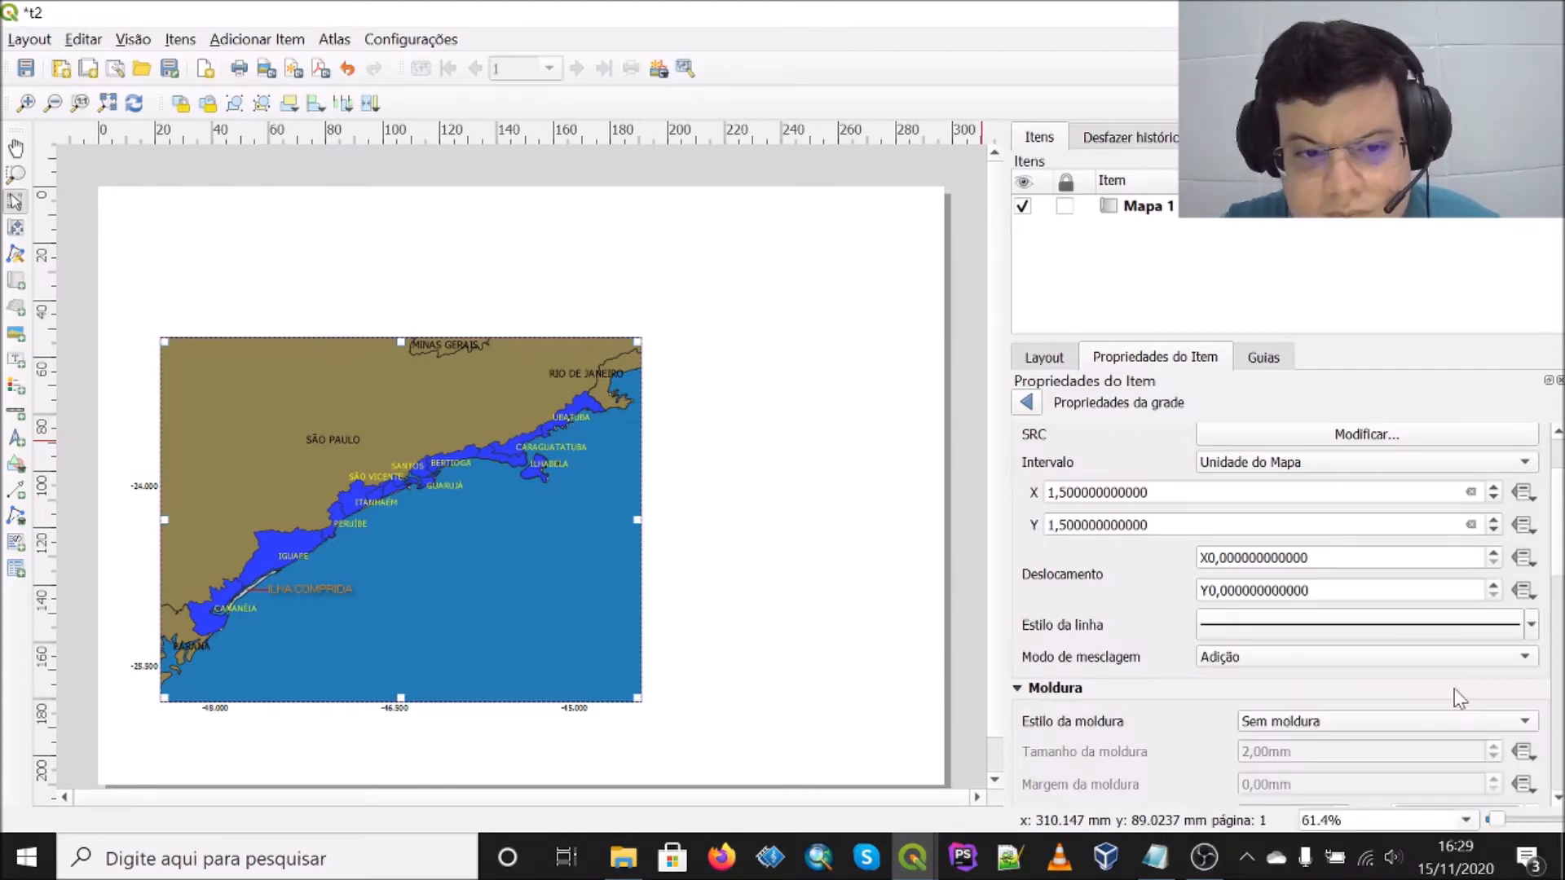
{"action": "left_click", "coordinate": [1500, 657]}
{"action": "left_click", "coordinate": [1454, 690]}
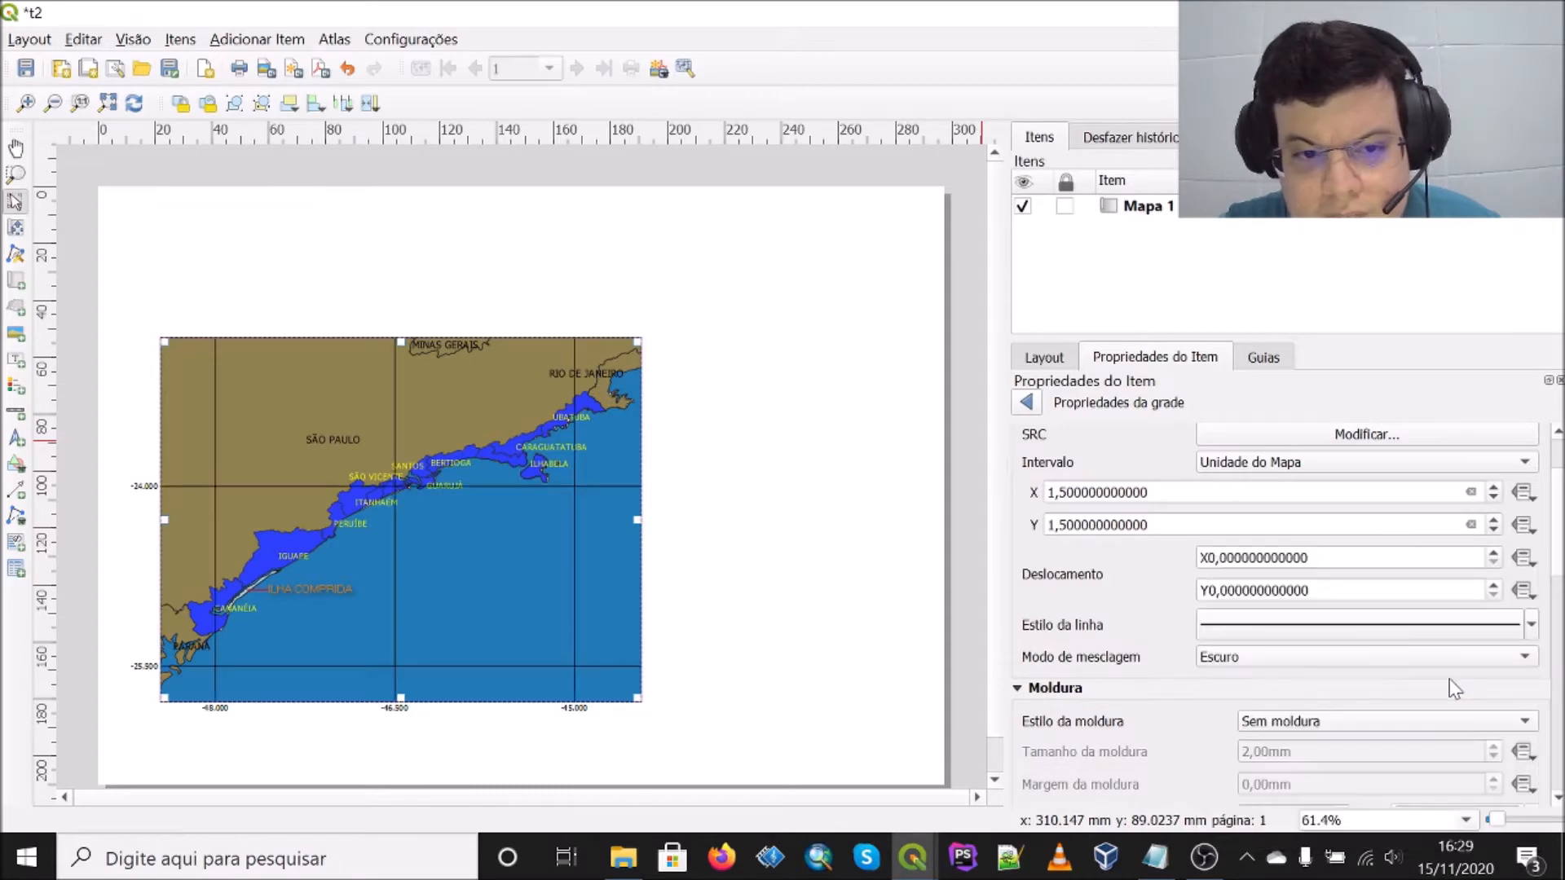
Step: Try the Queimar blend mode for the map grid and finally set it to Luz suave
{"action": "left_click", "coordinate": [1480, 659]}
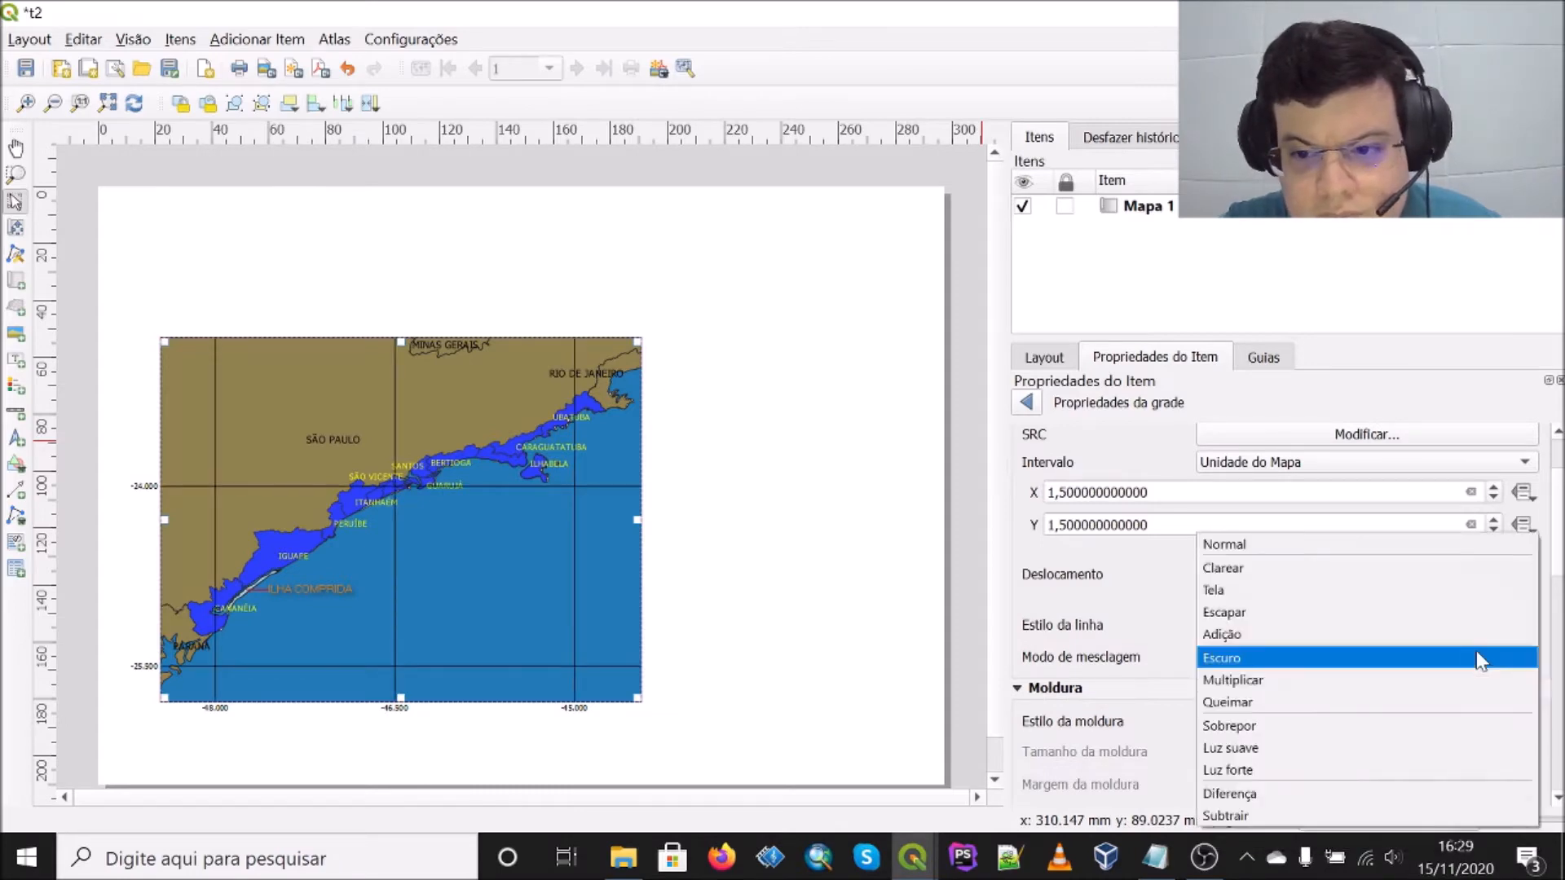
{"action": "left_click", "coordinate": [1430, 702]}
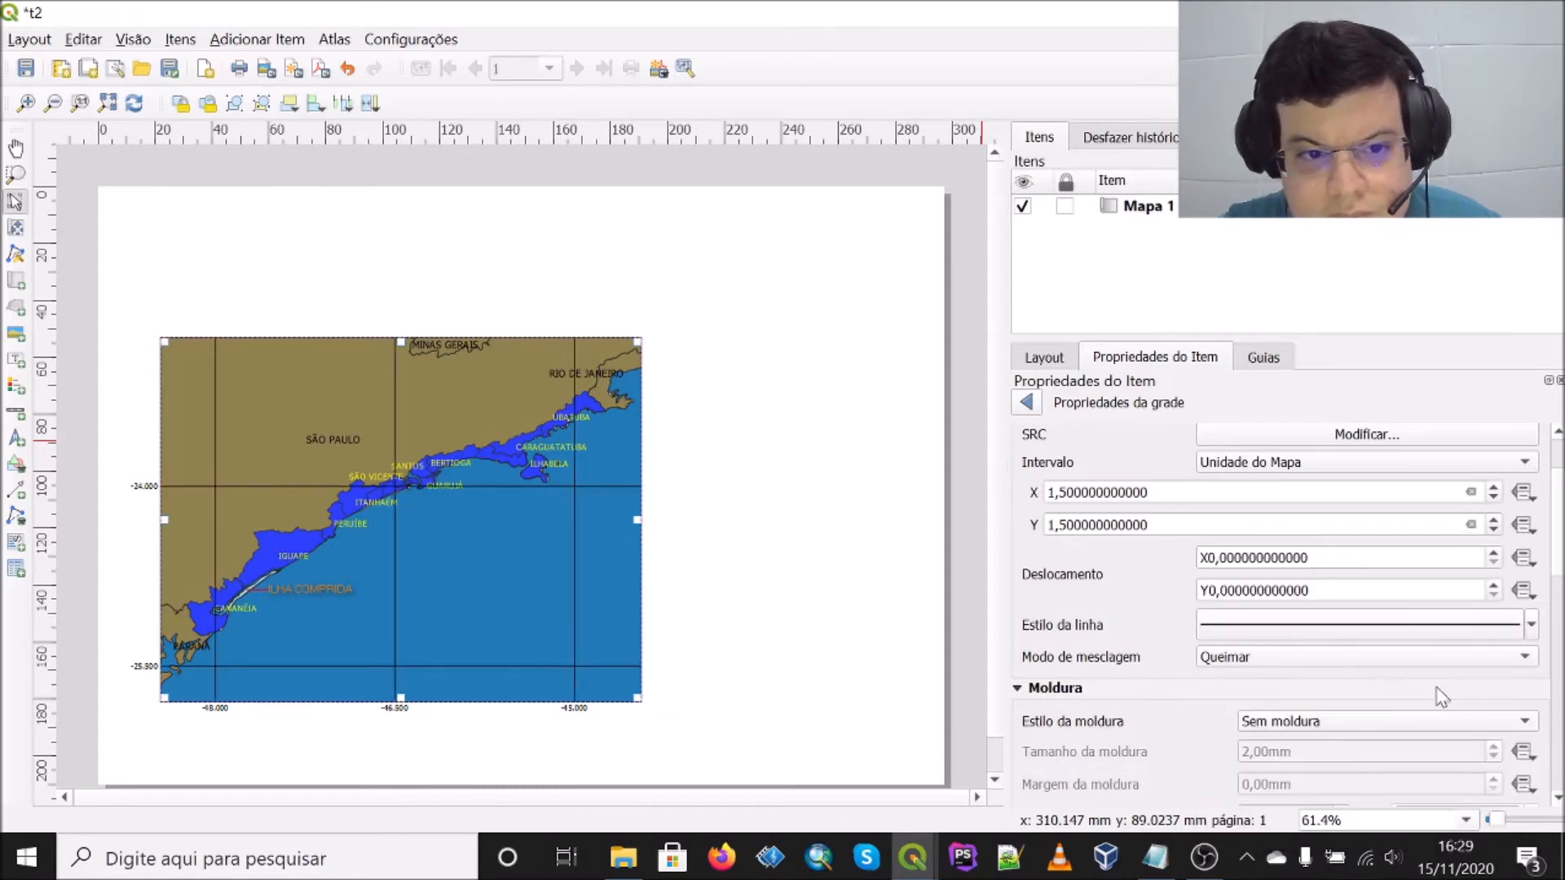
{"action": "left_click", "coordinate": [1453, 660]}
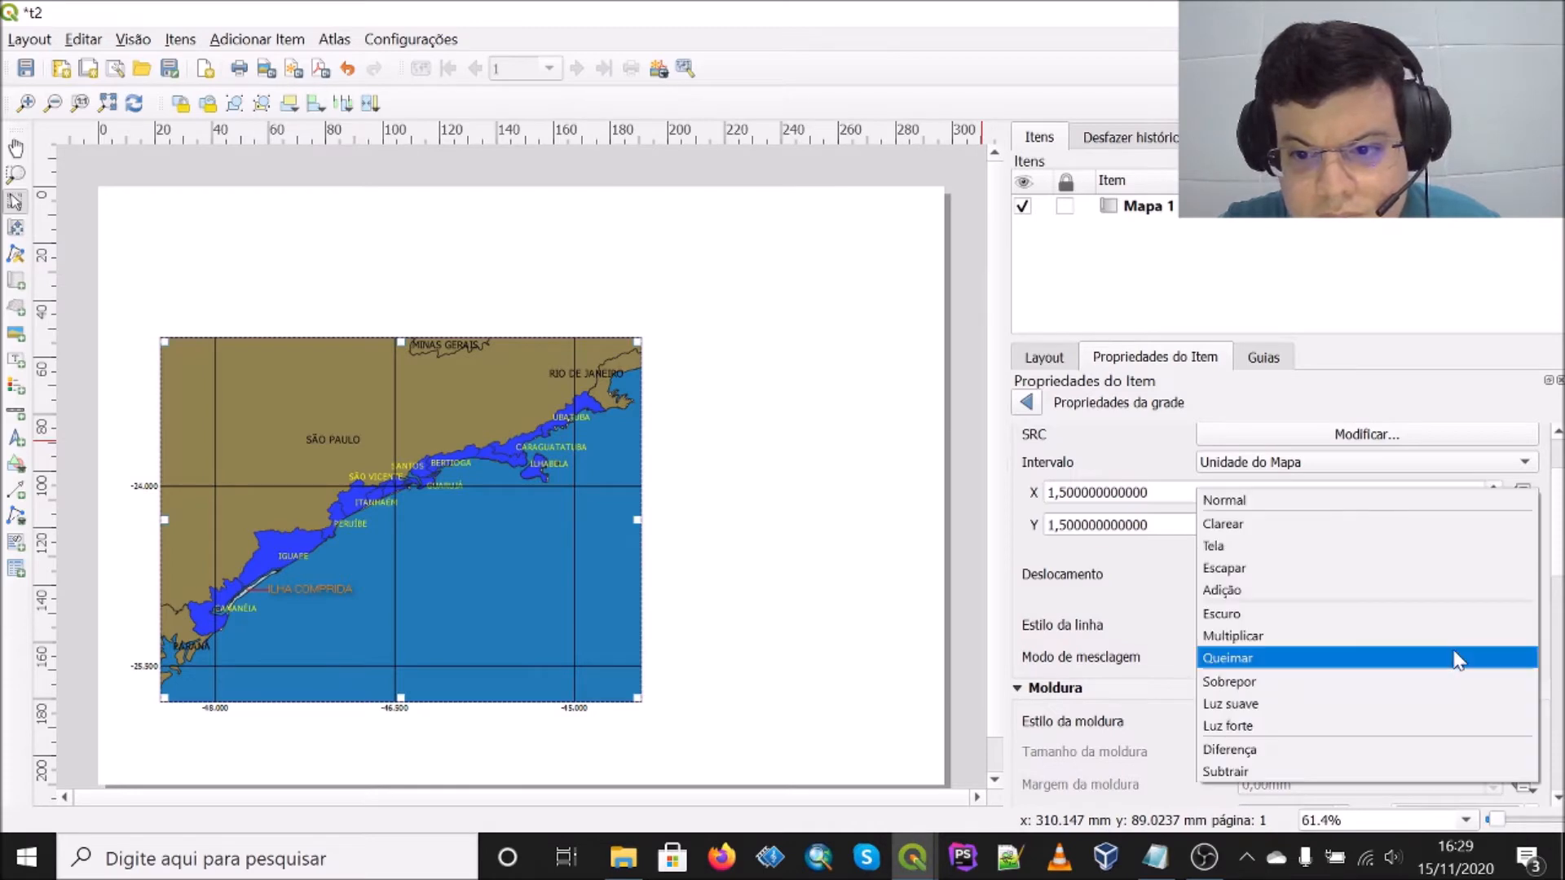
{"action": "left_click", "coordinate": [1404, 706]}
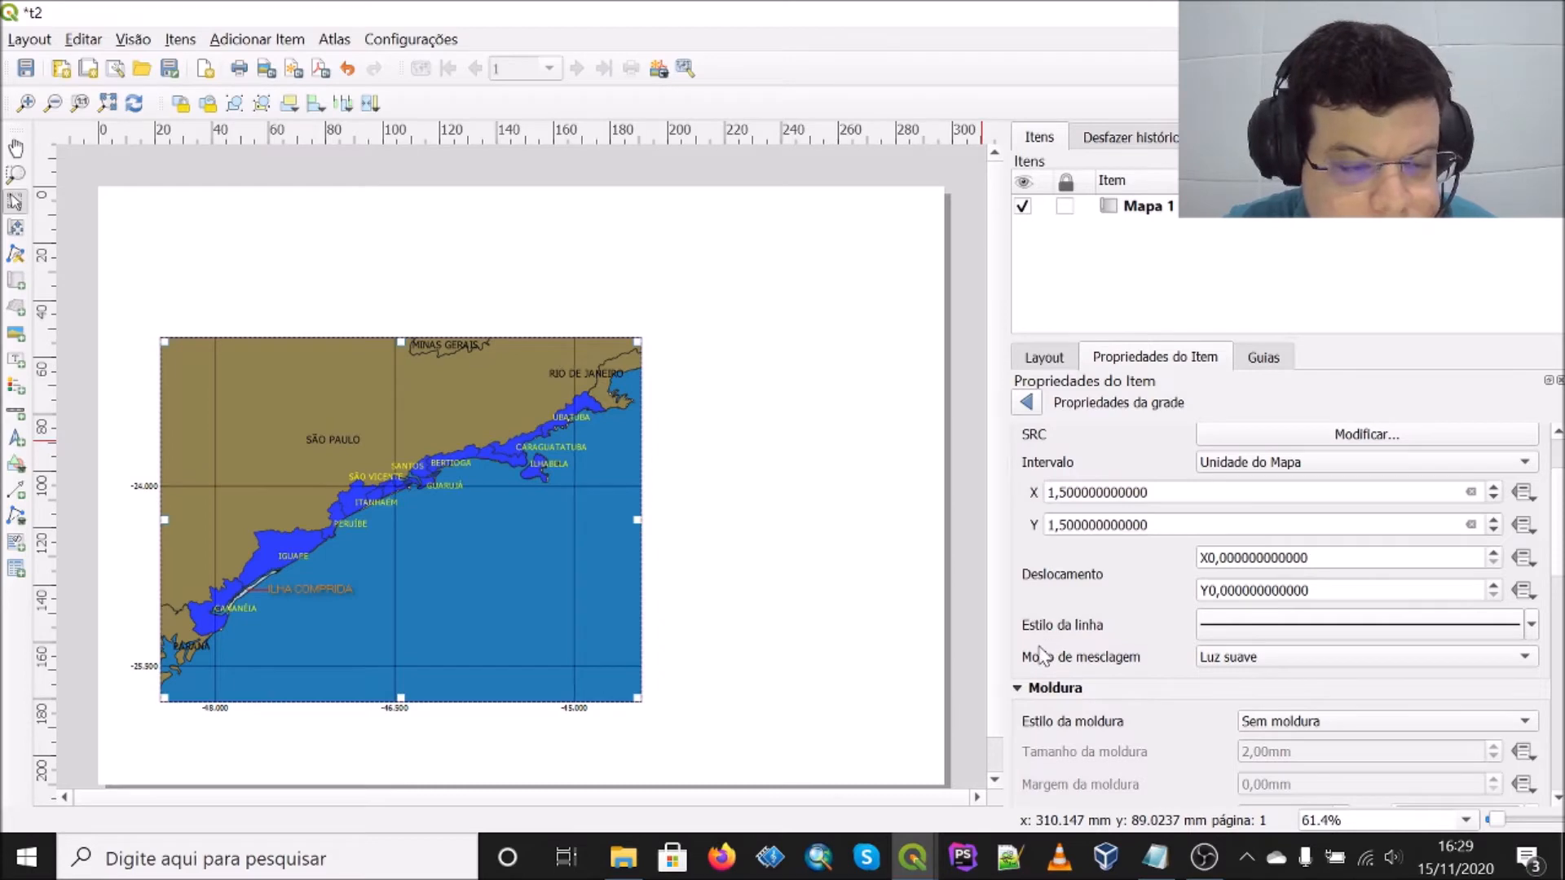
Step: Look at the general layout settings, return to the grid properties and save the project
{"action": "left_click", "coordinate": [1057, 352]}
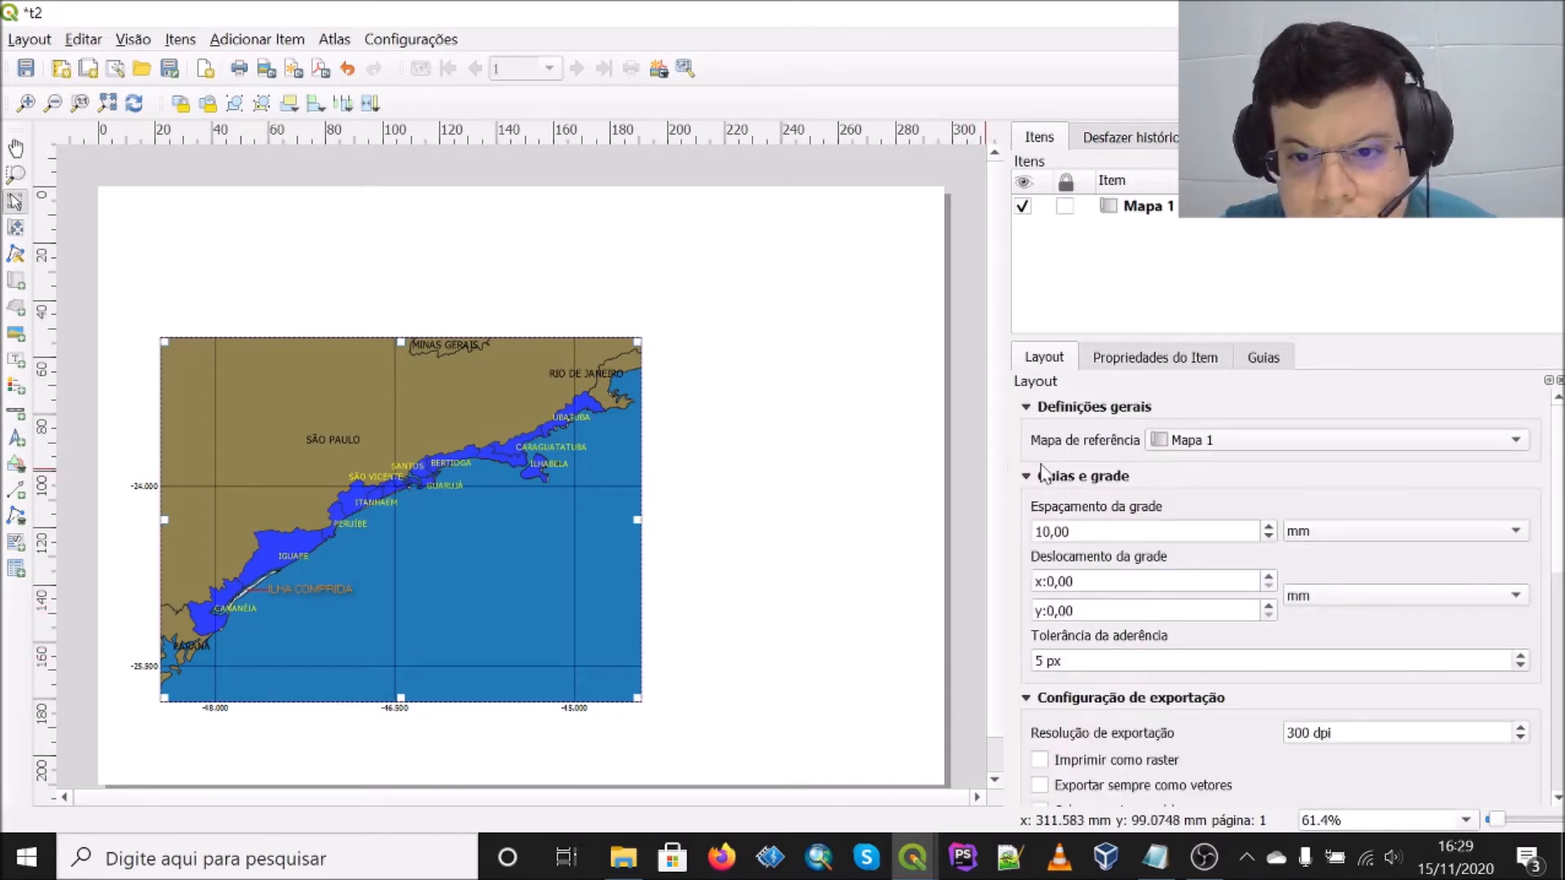
{"action": "left_click", "coordinate": [1126, 358]}
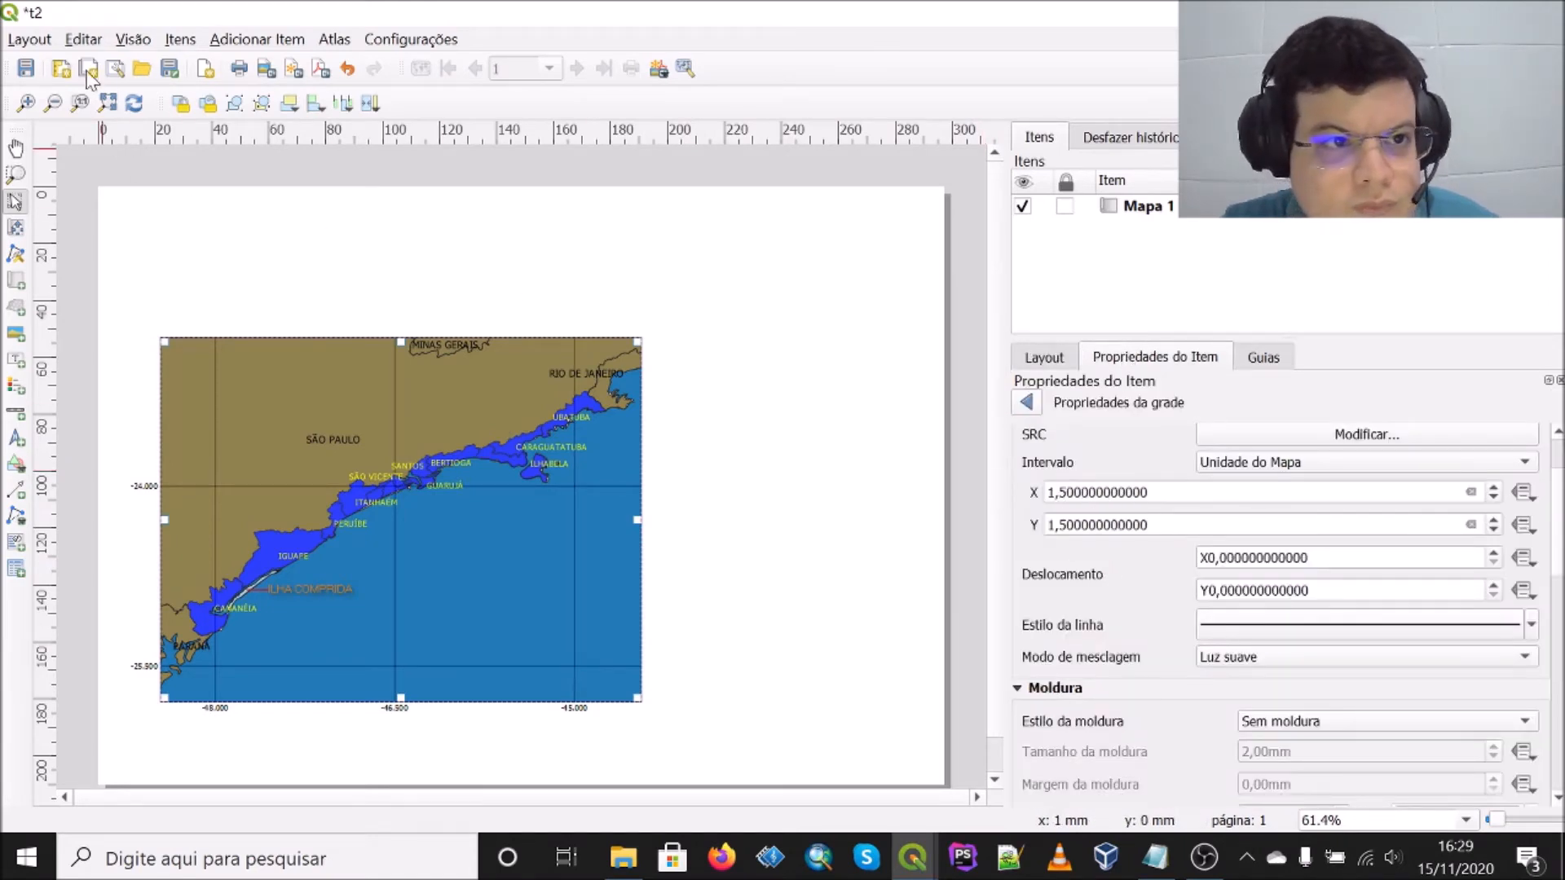
{"action": "left_click", "coordinate": [25, 68]}
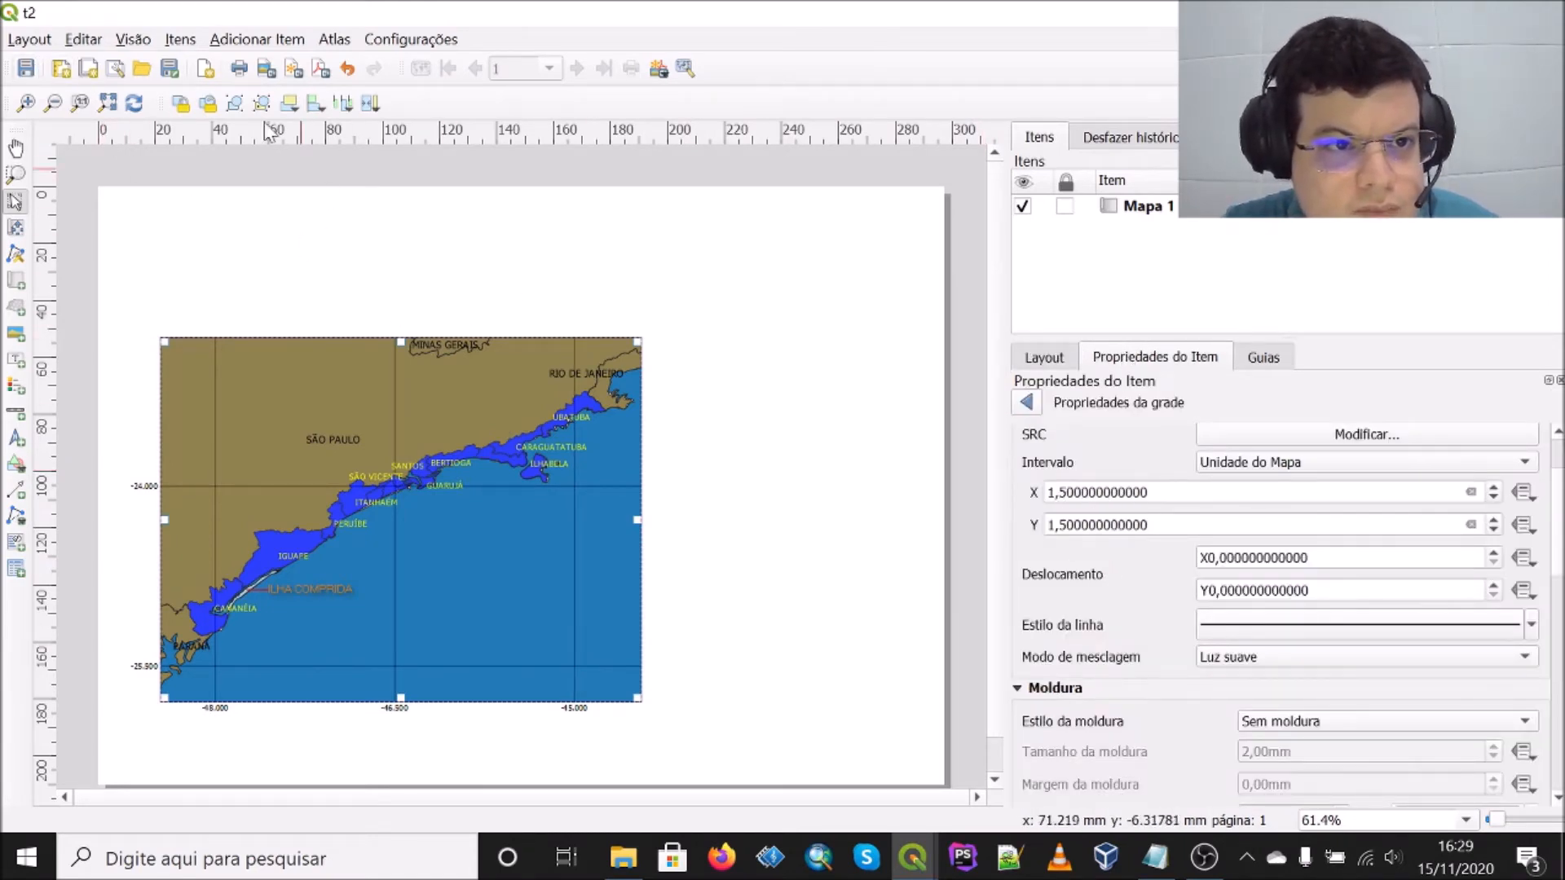
Step: Add a label frame about 230 mm wide and 27 mm high across the page above the map
{"action": "left_click", "coordinate": [244, 39]}
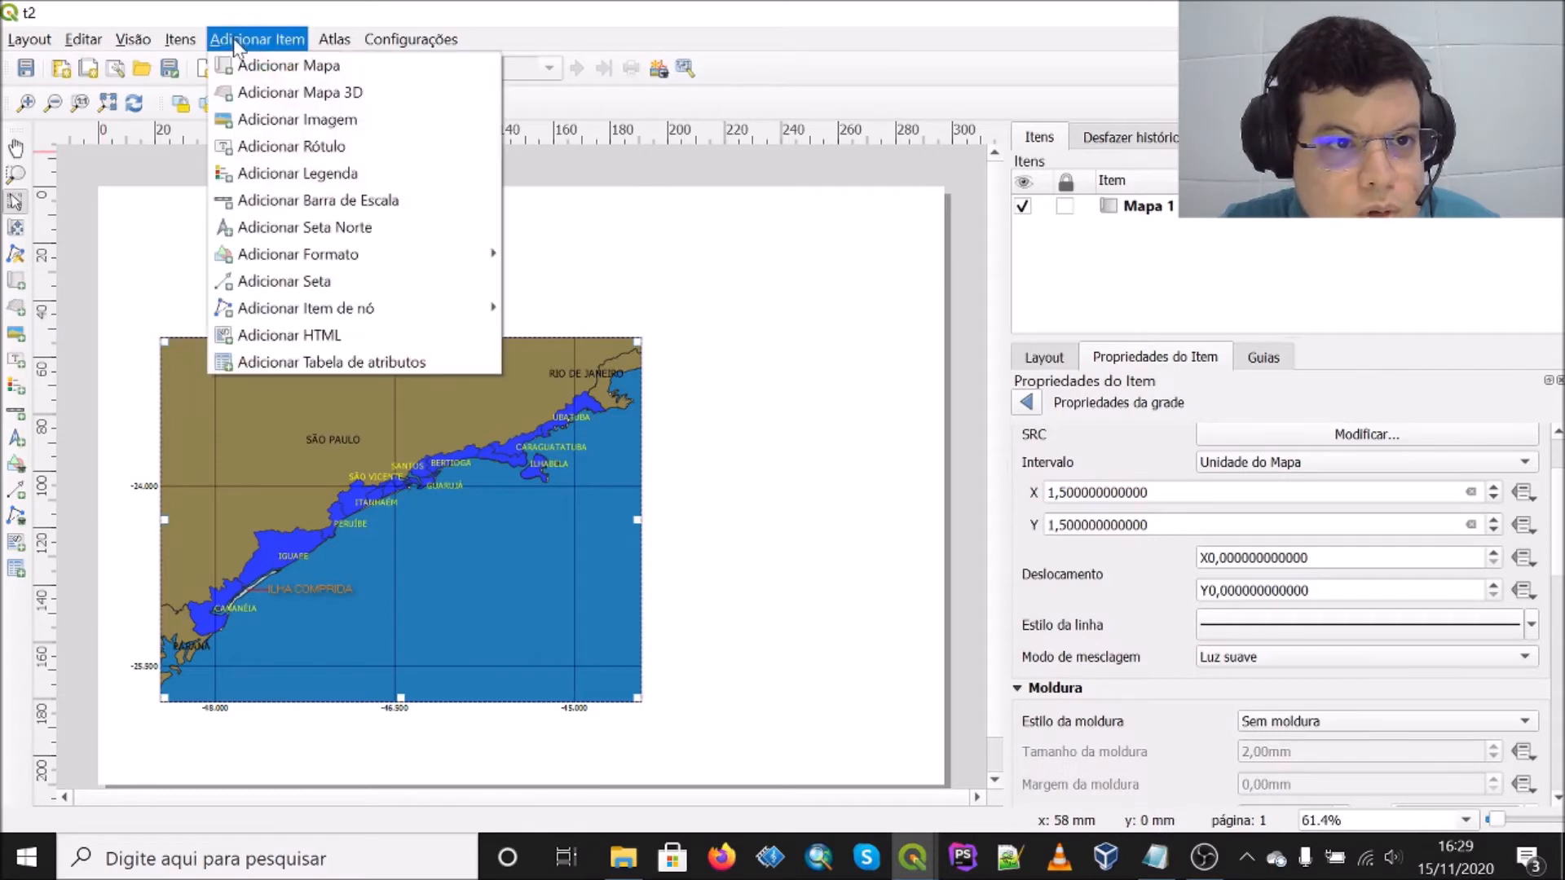
{"action": "left_click", "coordinate": [288, 145]}
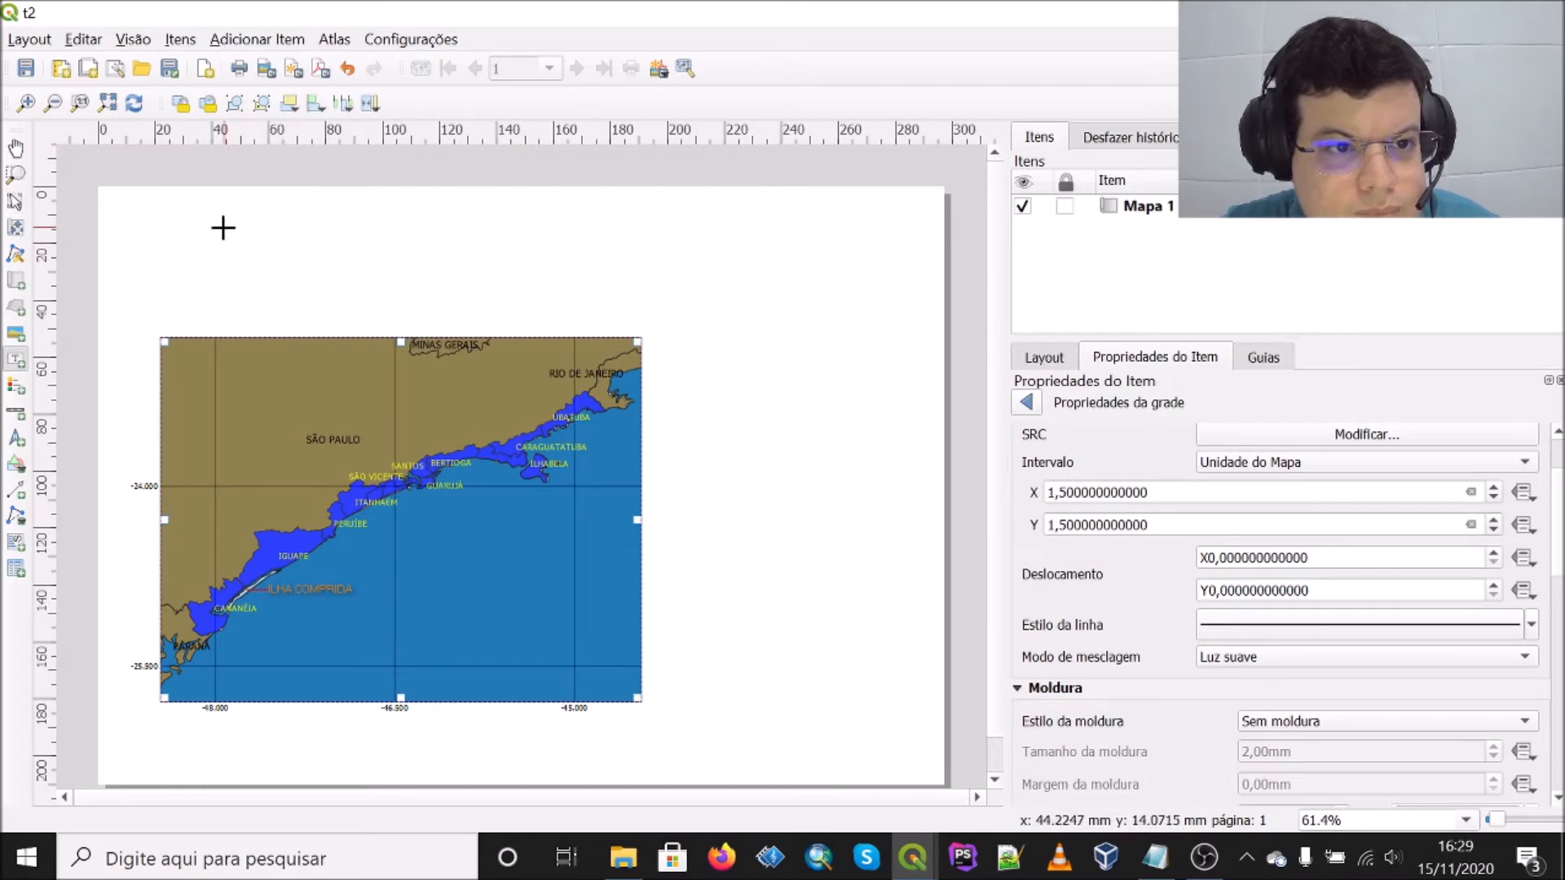
{"action": "left_click_drag", "start_coordinate": [197, 223], "coordinate": [864, 300]}
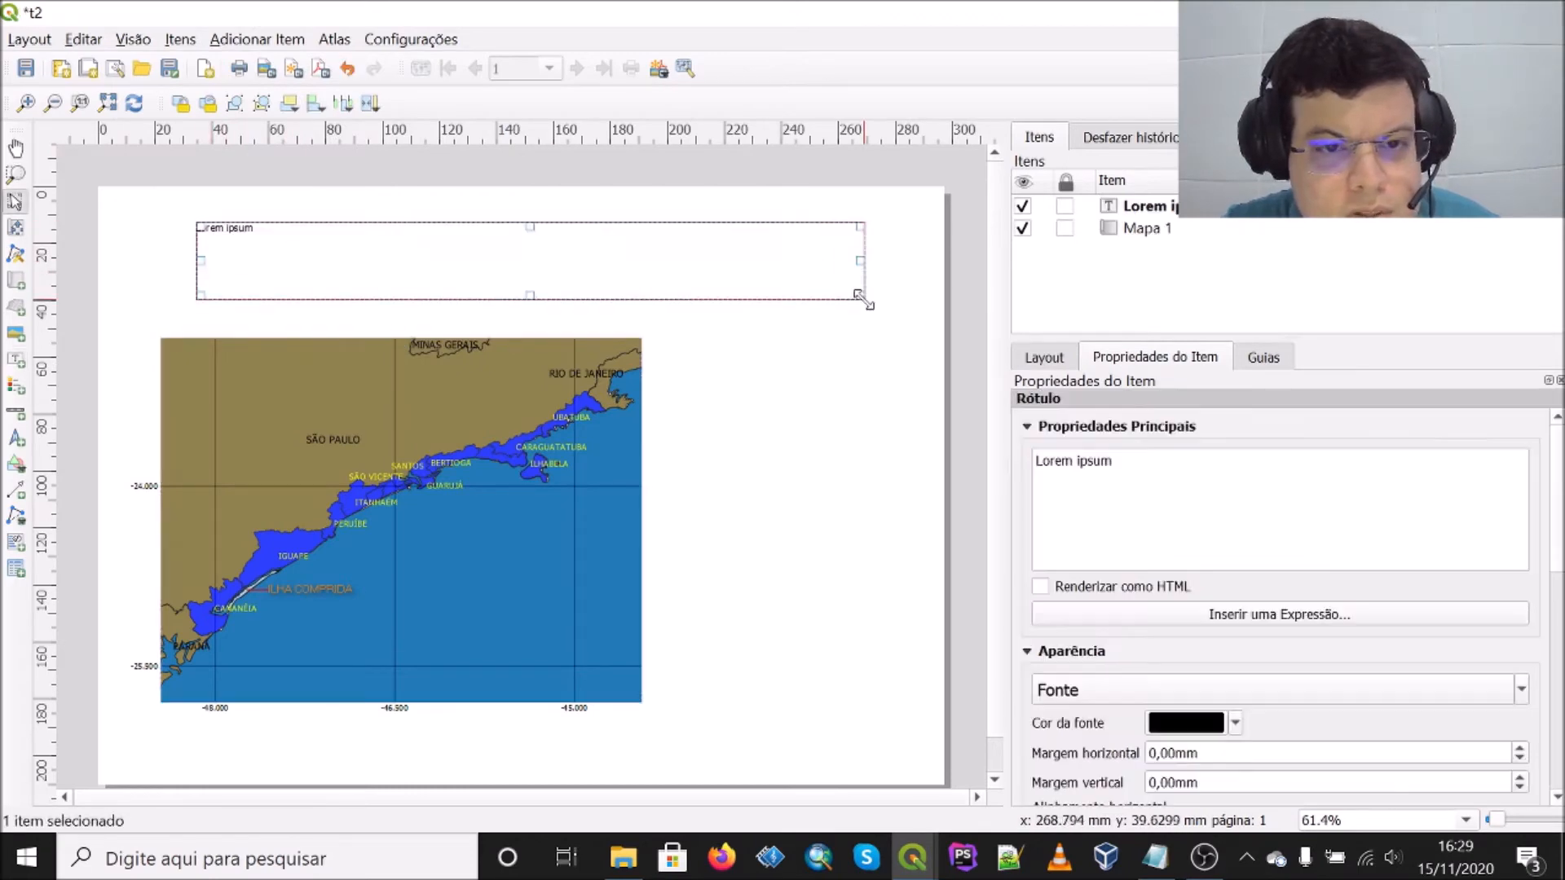
Step: Switch to Notepad and copy the title "ILHA COMPRIDA E MUNICÍPIOS CONFRONTANTES COM O OCEANO - SÃO PAULO" from sugestãodetítulo.txt
{"action": "left_click", "coordinate": [1158, 859]}
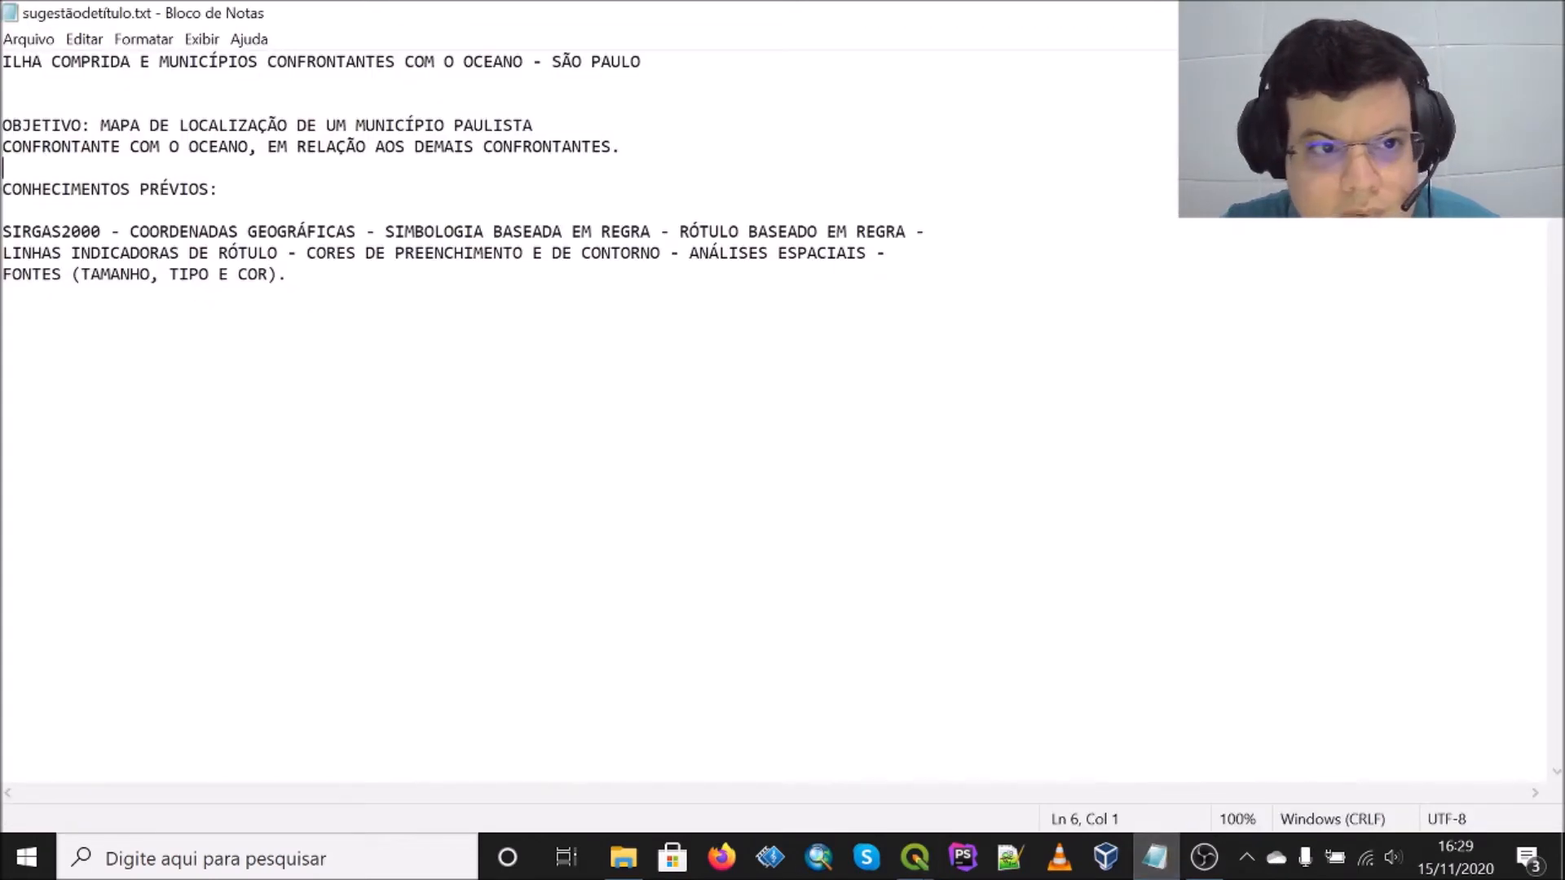
{"action": "left_click_drag", "start_coordinate": [642, 61], "coordinate": [3, 61]}
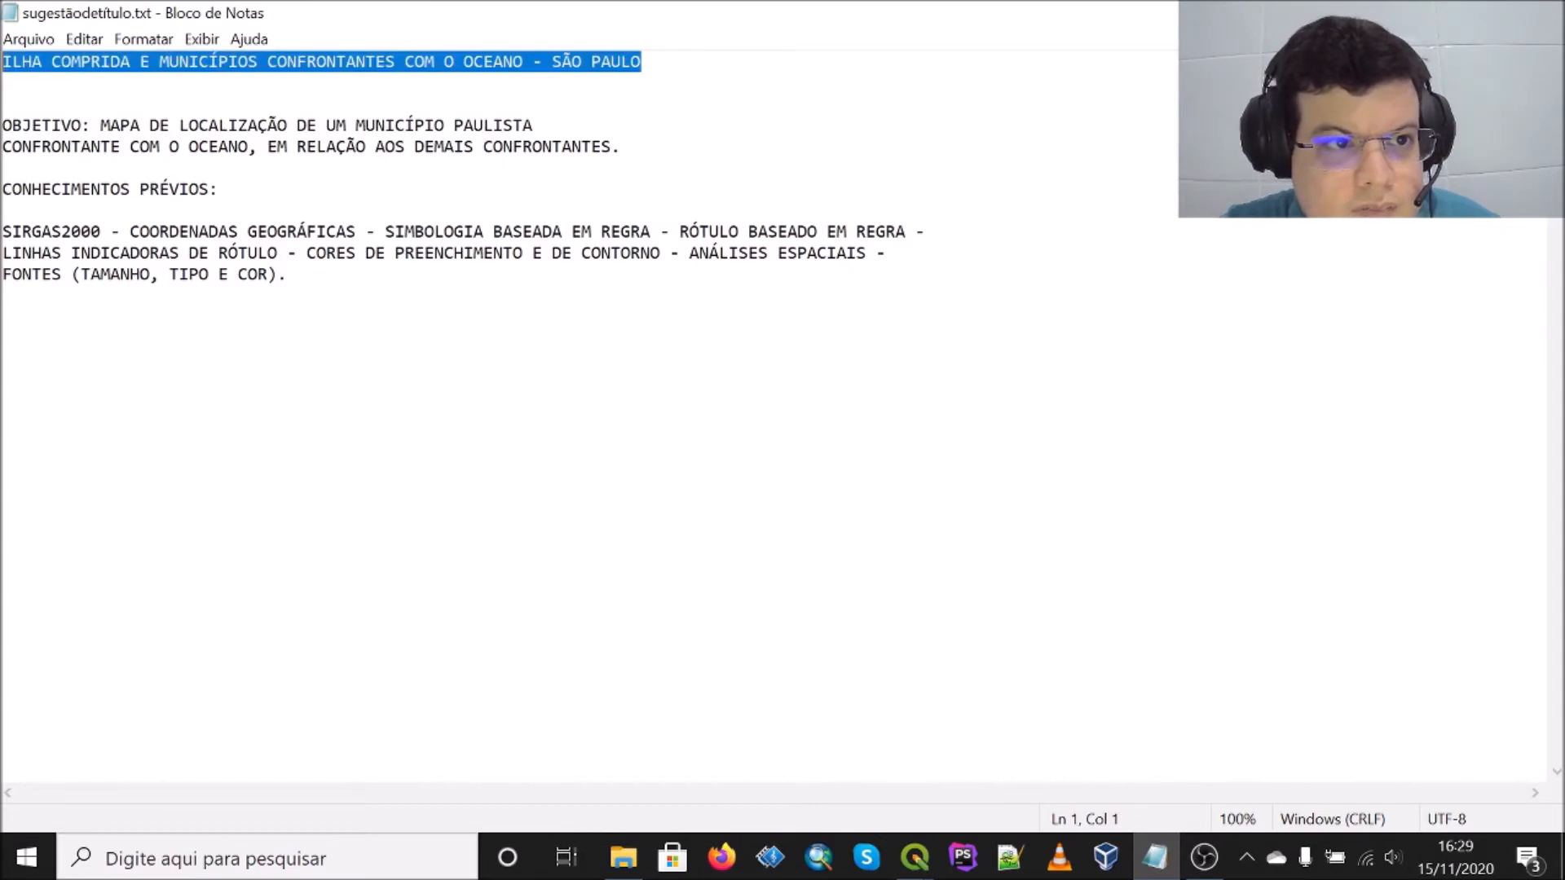
{"action": "right_click", "coordinate": [51, 63]}
{"action": "left_click", "coordinate": [90, 136]}
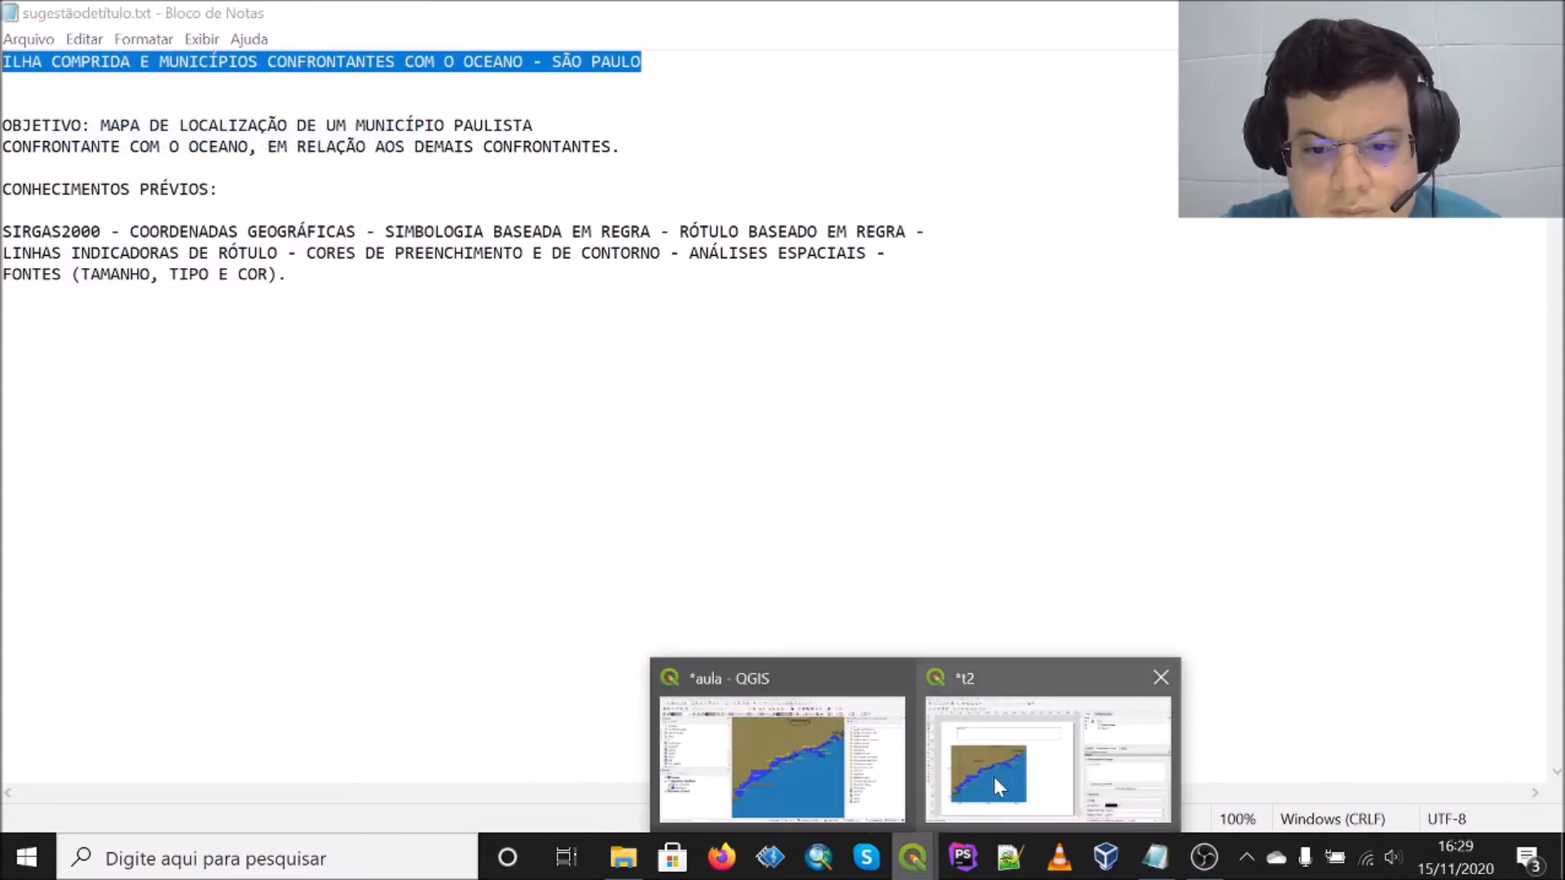
Step: Return to the QGIS layout t2 and replace the new label's Lorem ipsum placeholder with the copied title
{"action": "left_click", "coordinate": [989, 797]}
{"action": "left_click", "coordinate": [243, 236]}
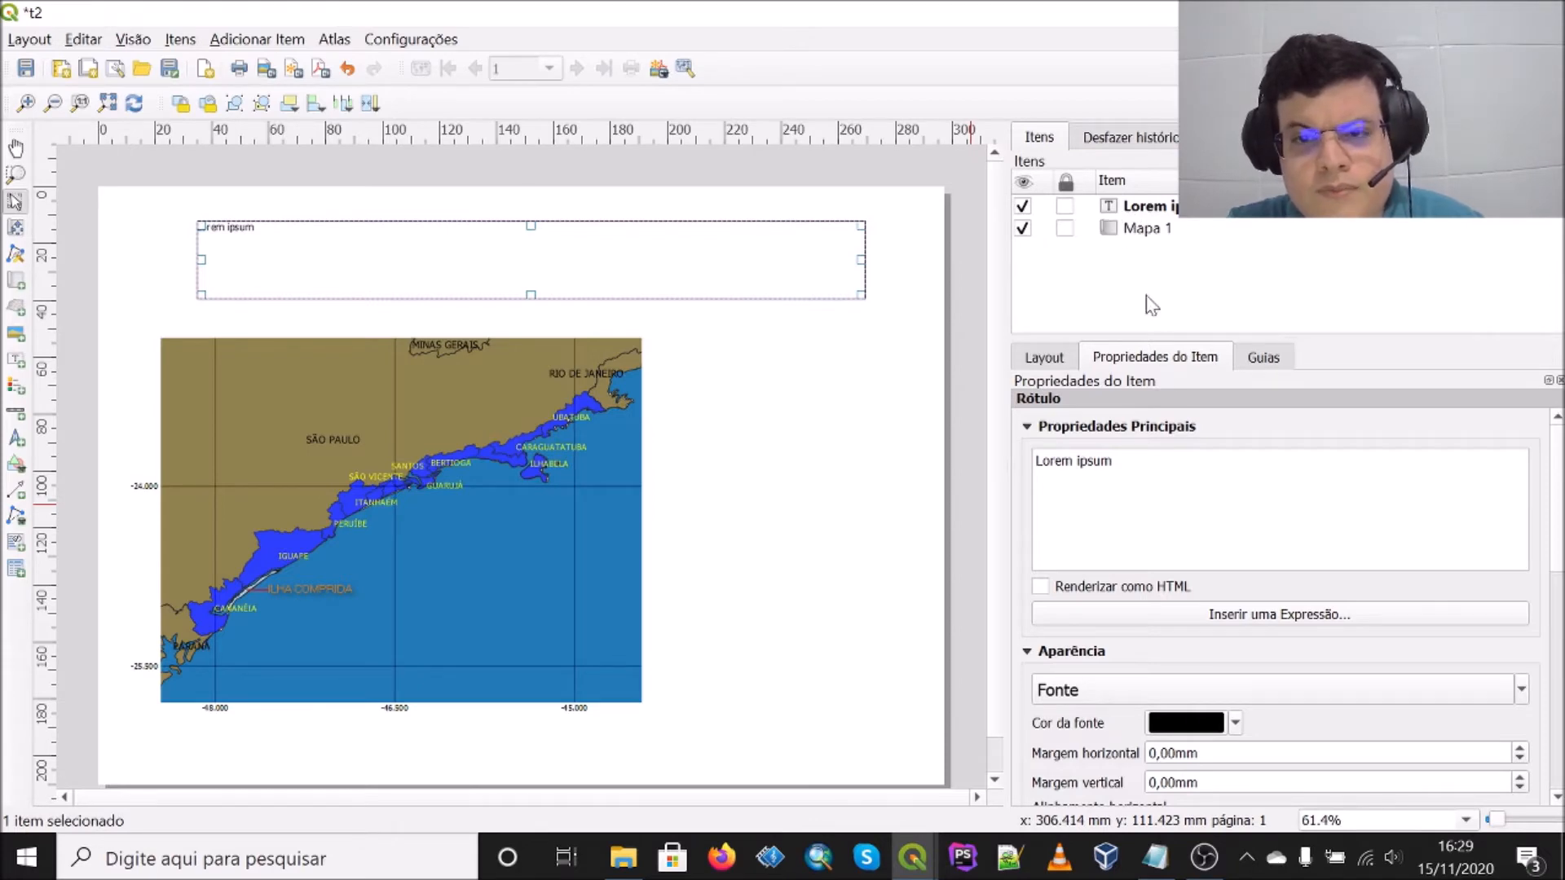
{"action": "left_click_drag", "start_coordinate": [1113, 461], "coordinate": [1036, 461]}
{"action": "key", "text": "BackSpace"}
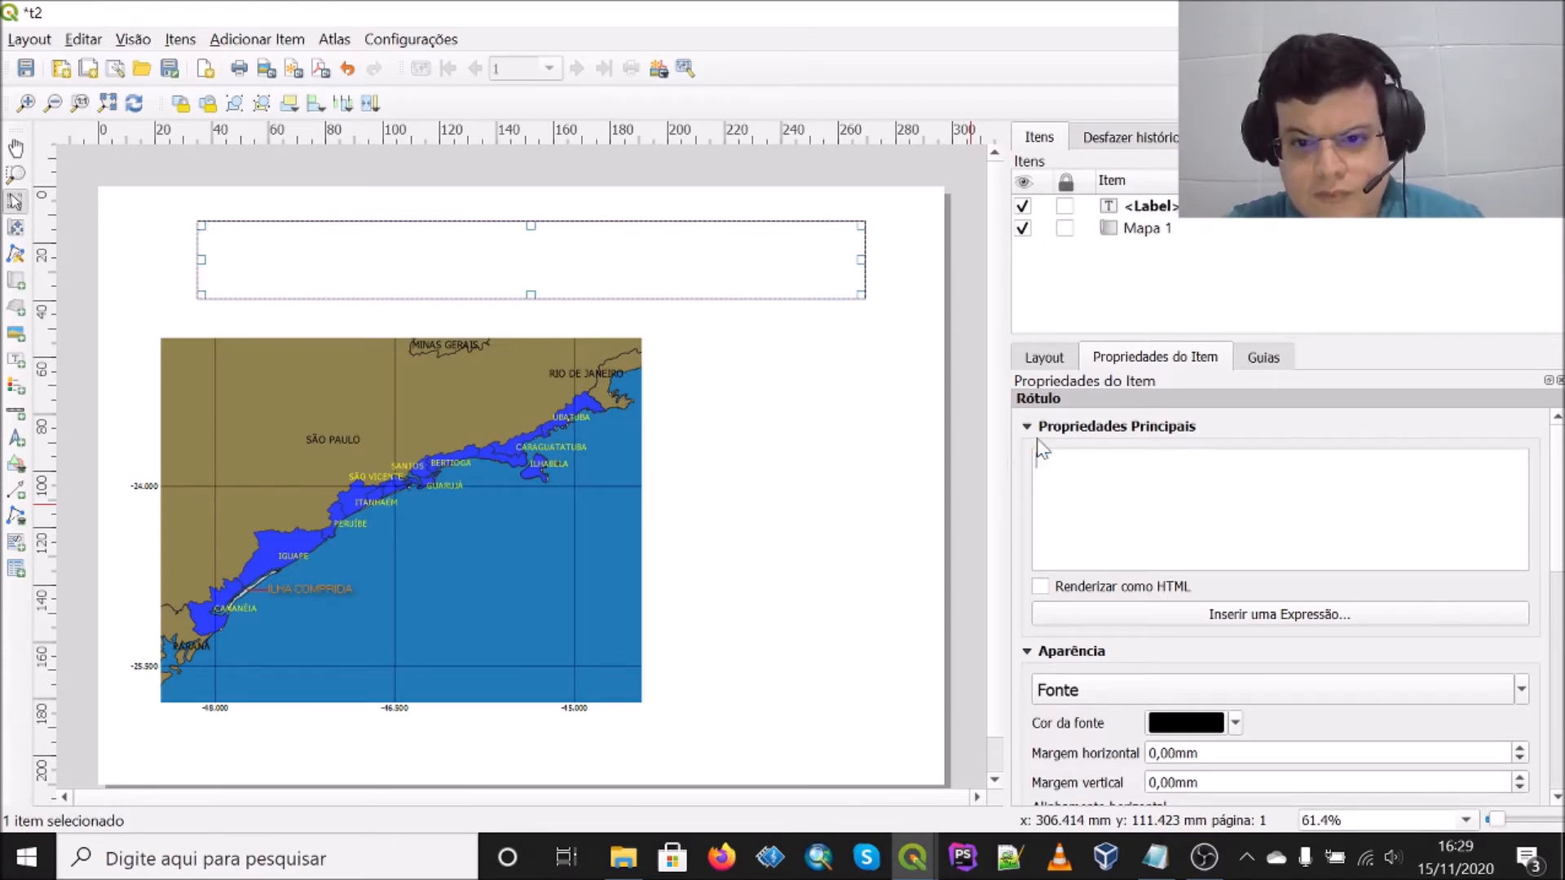
{"action": "key", "text": "ctrl+v"}
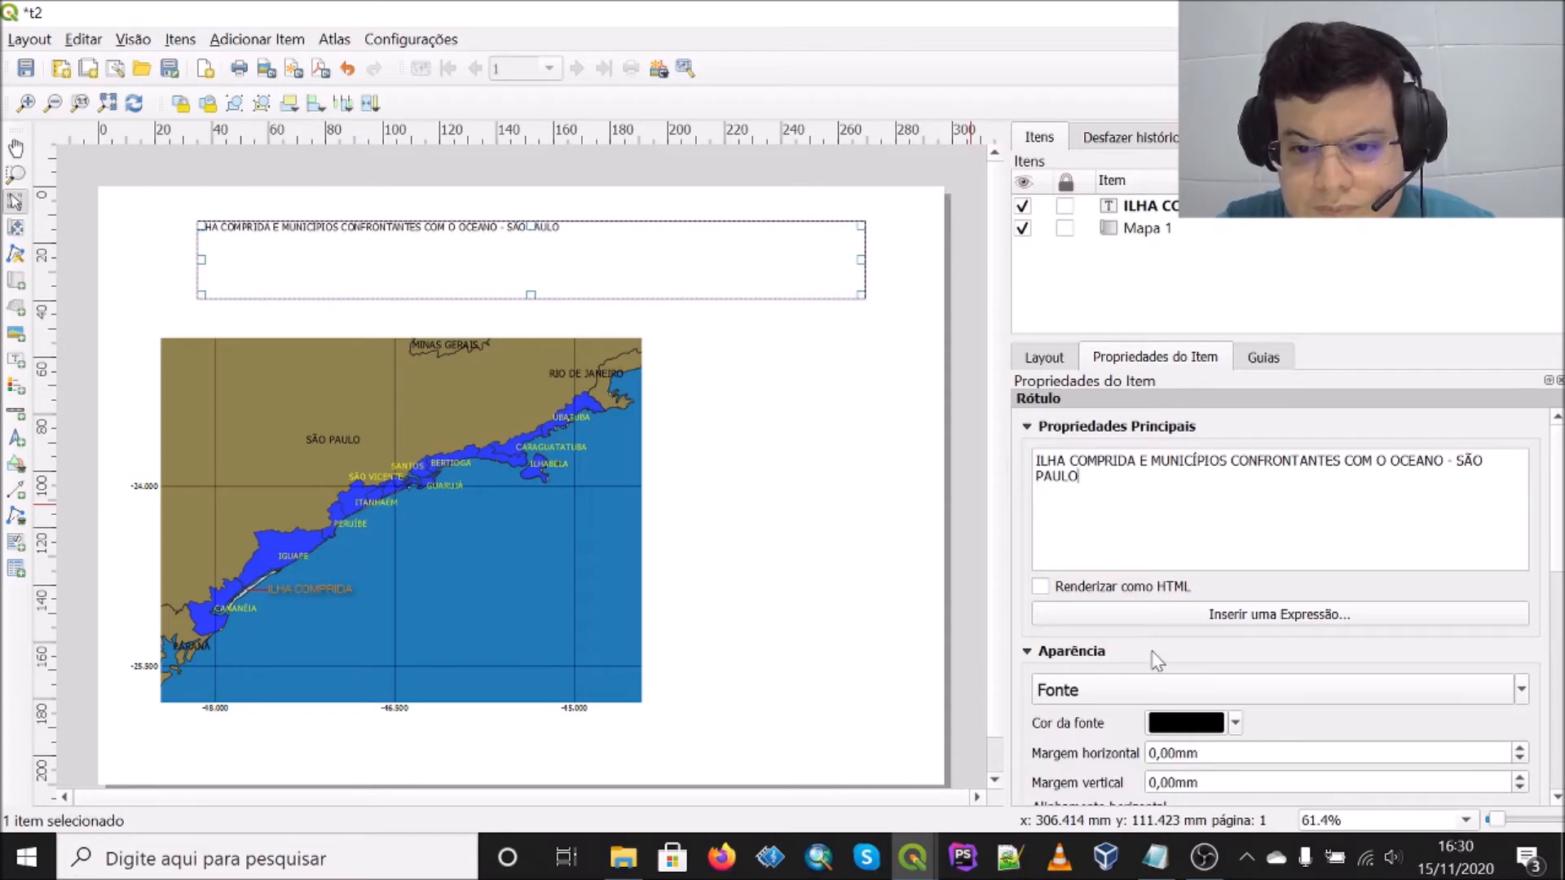
Step: Align the title text to the centre horizontally and to the middle vertically within its label frame
{"action": "scroll", "coordinate": [1152, 657], "scroll_direction": "down", "scroll_amount": 2}
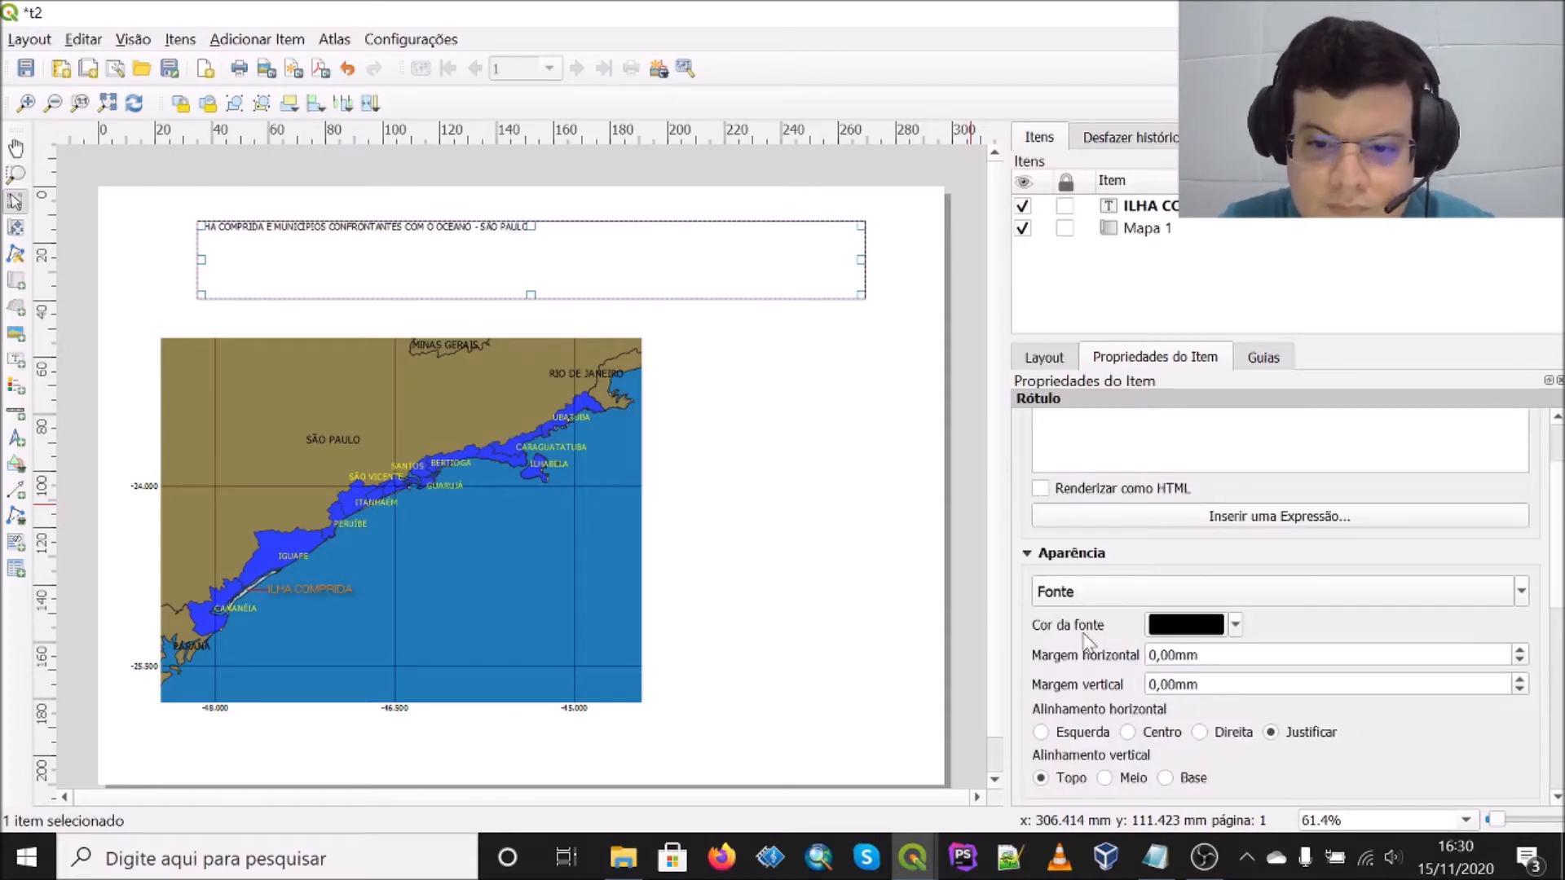
{"action": "scroll", "coordinate": [1086, 644], "scroll_direction": "down", "scroll_amount": 2}
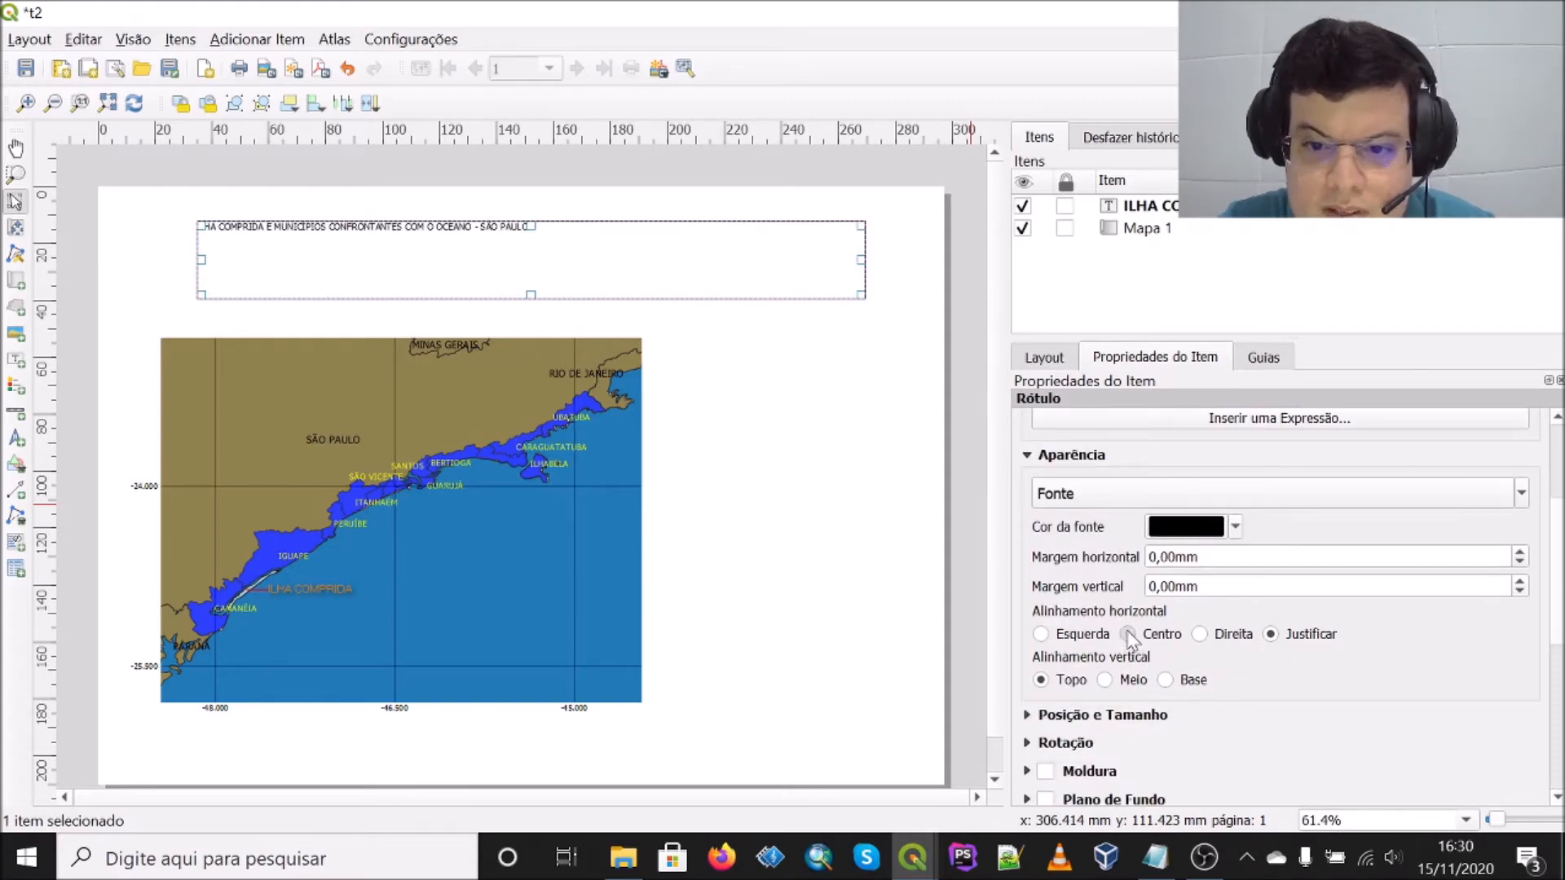
{"action": "left_click", "coordinate": [1128, 634]}
{"action": "left_click", "coordinate": [1105, 680]}
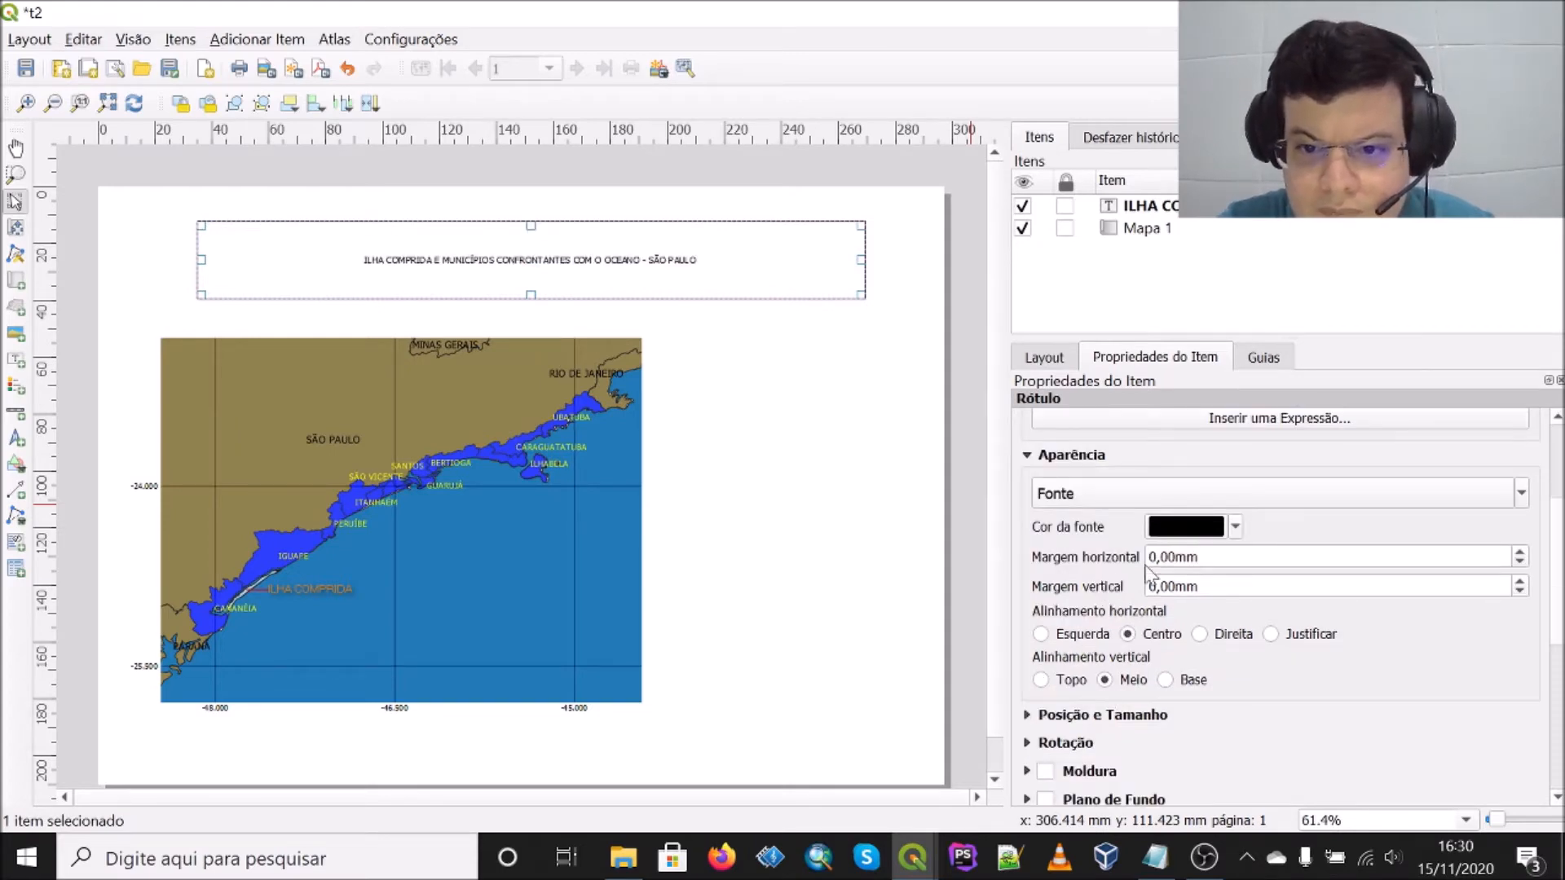
{"action": "left_click", "coordinate": [1239, 531]}
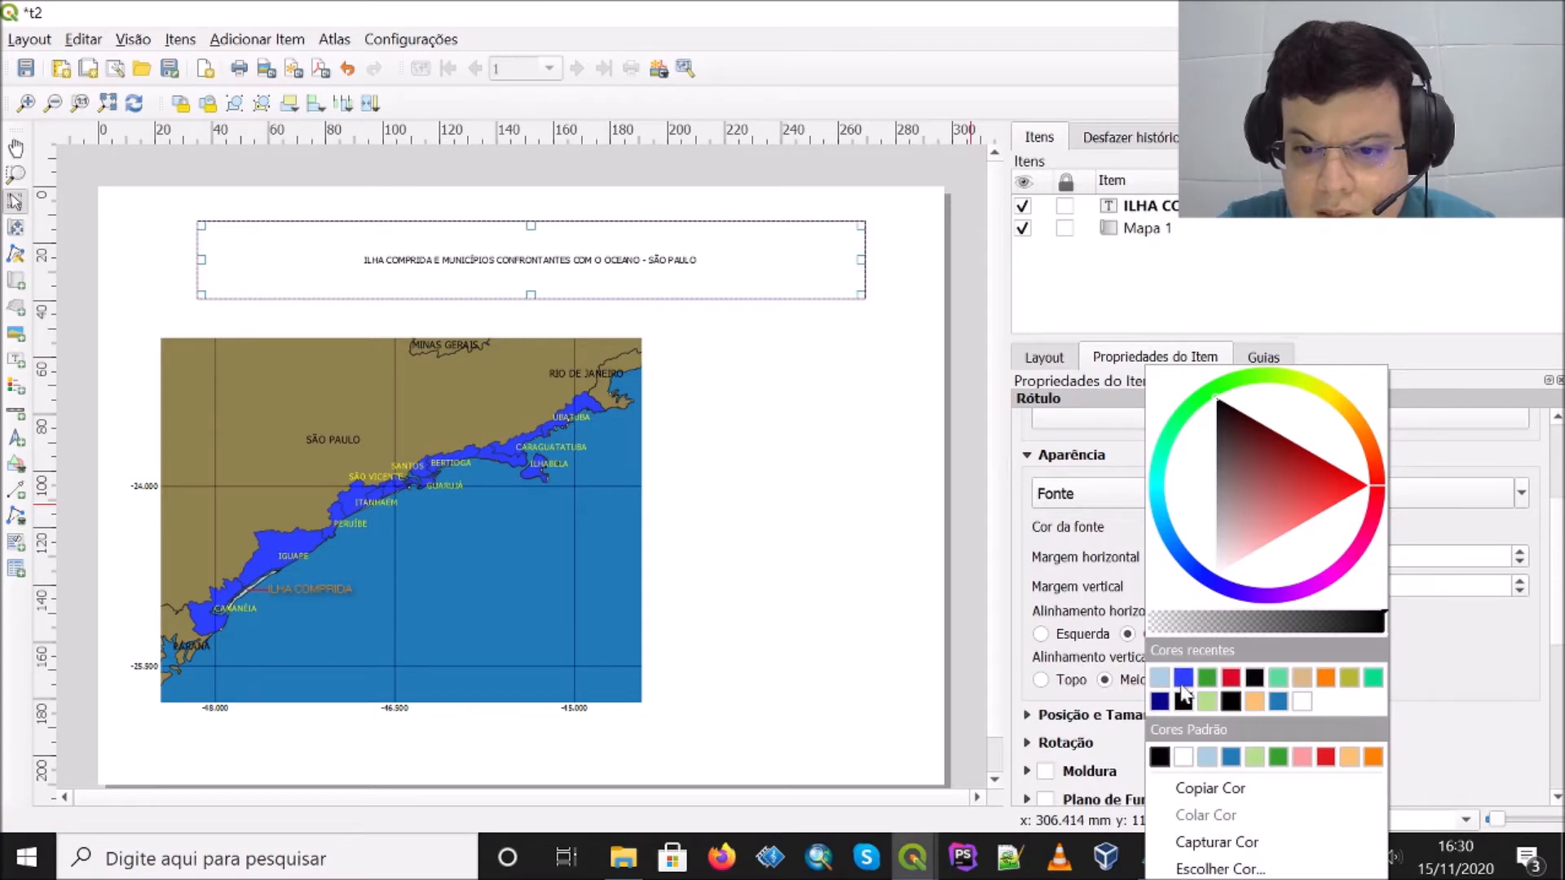
{"action": "left_click", "coordinate": [1091, 580]}
{"action": "left_click", "coordinate": [1521, 493]}
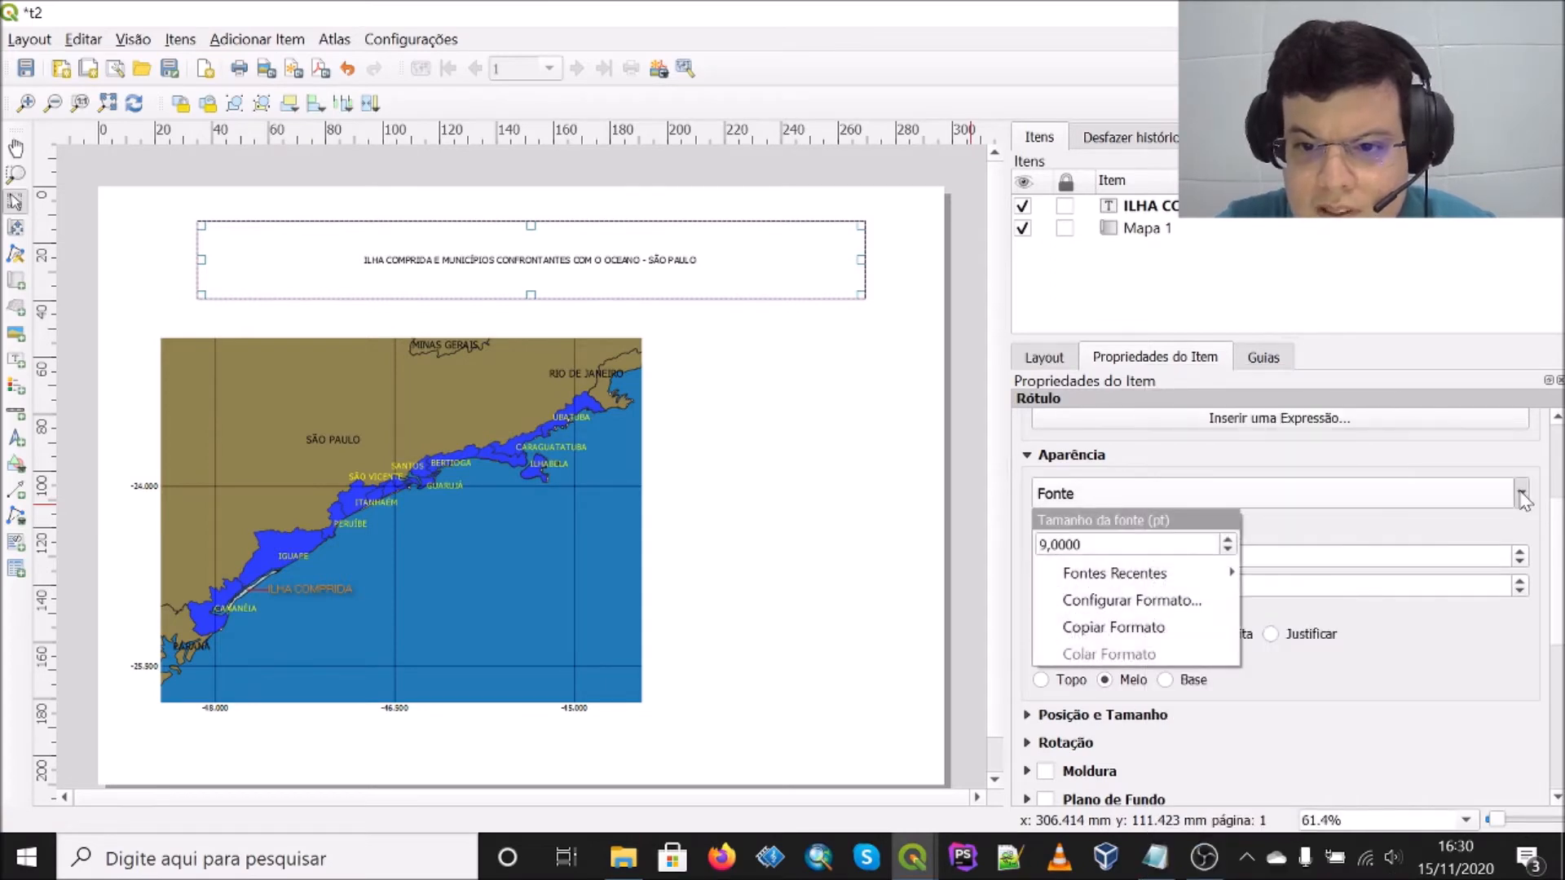
{"action": "key", "text": "Escape"}
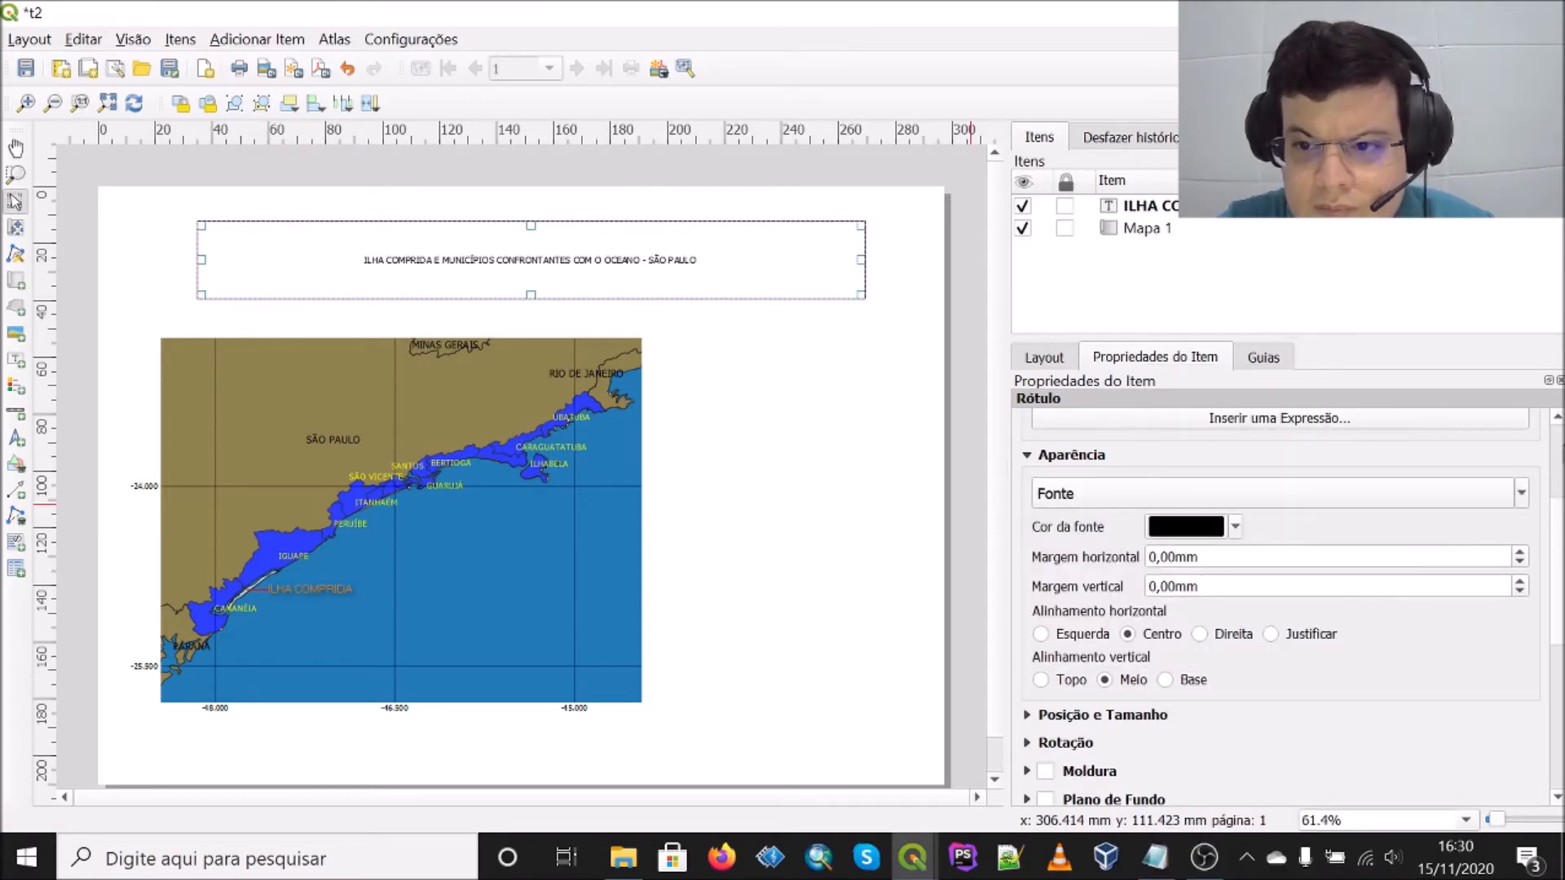
{"action": "left_click", "coordinate": [1521, 493]}
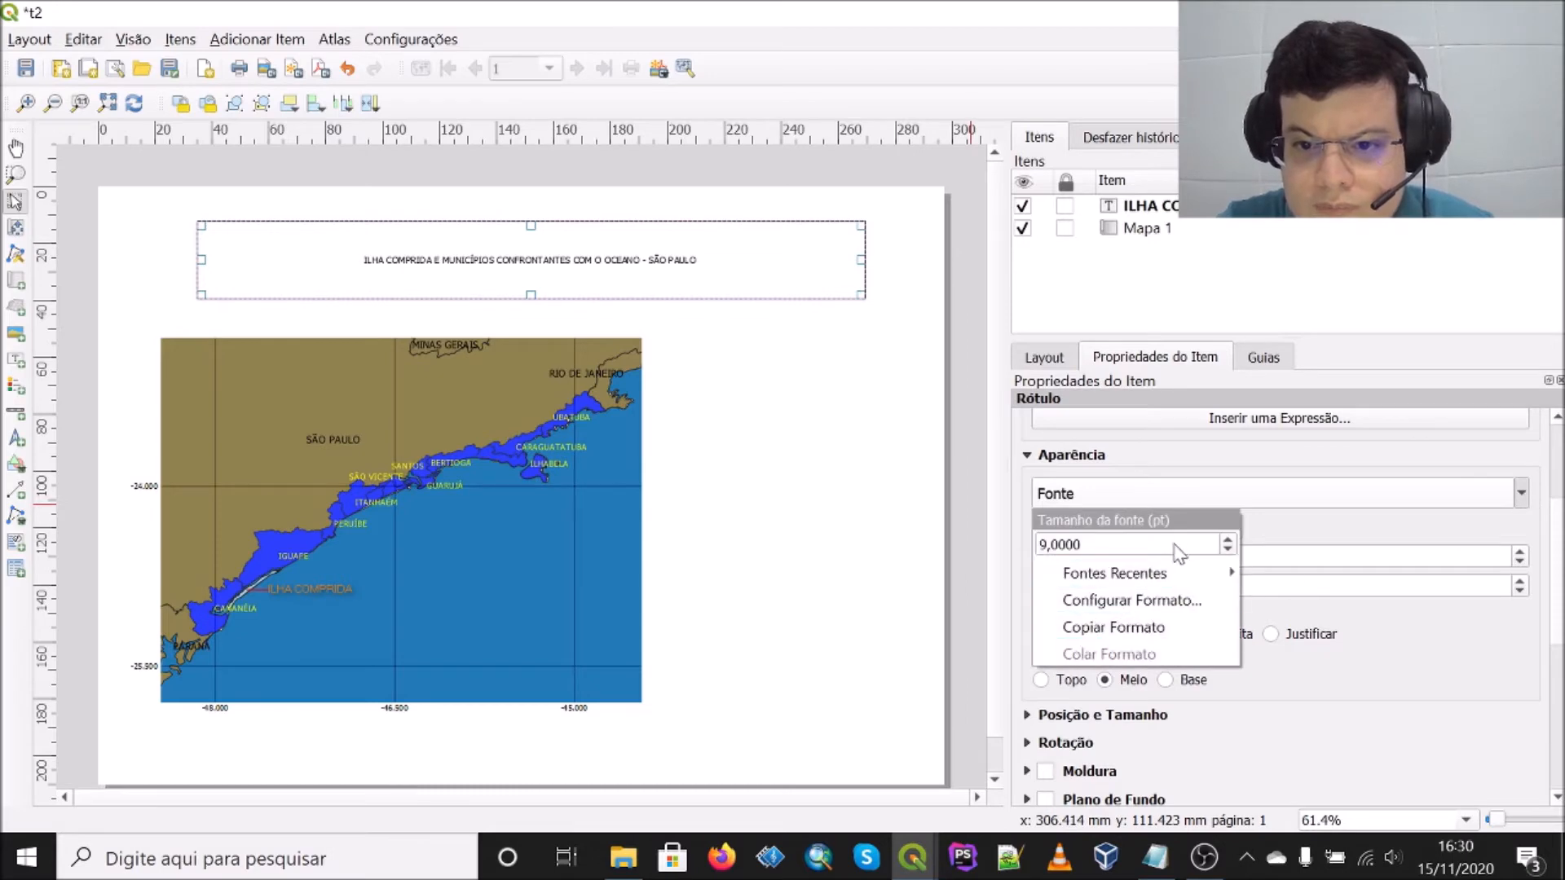
{"action": "key", "text": "Escape"}
Step: Increase the title label's font size to 18 pt
{"action": "left_click", "coordinate": [1521, 495]}
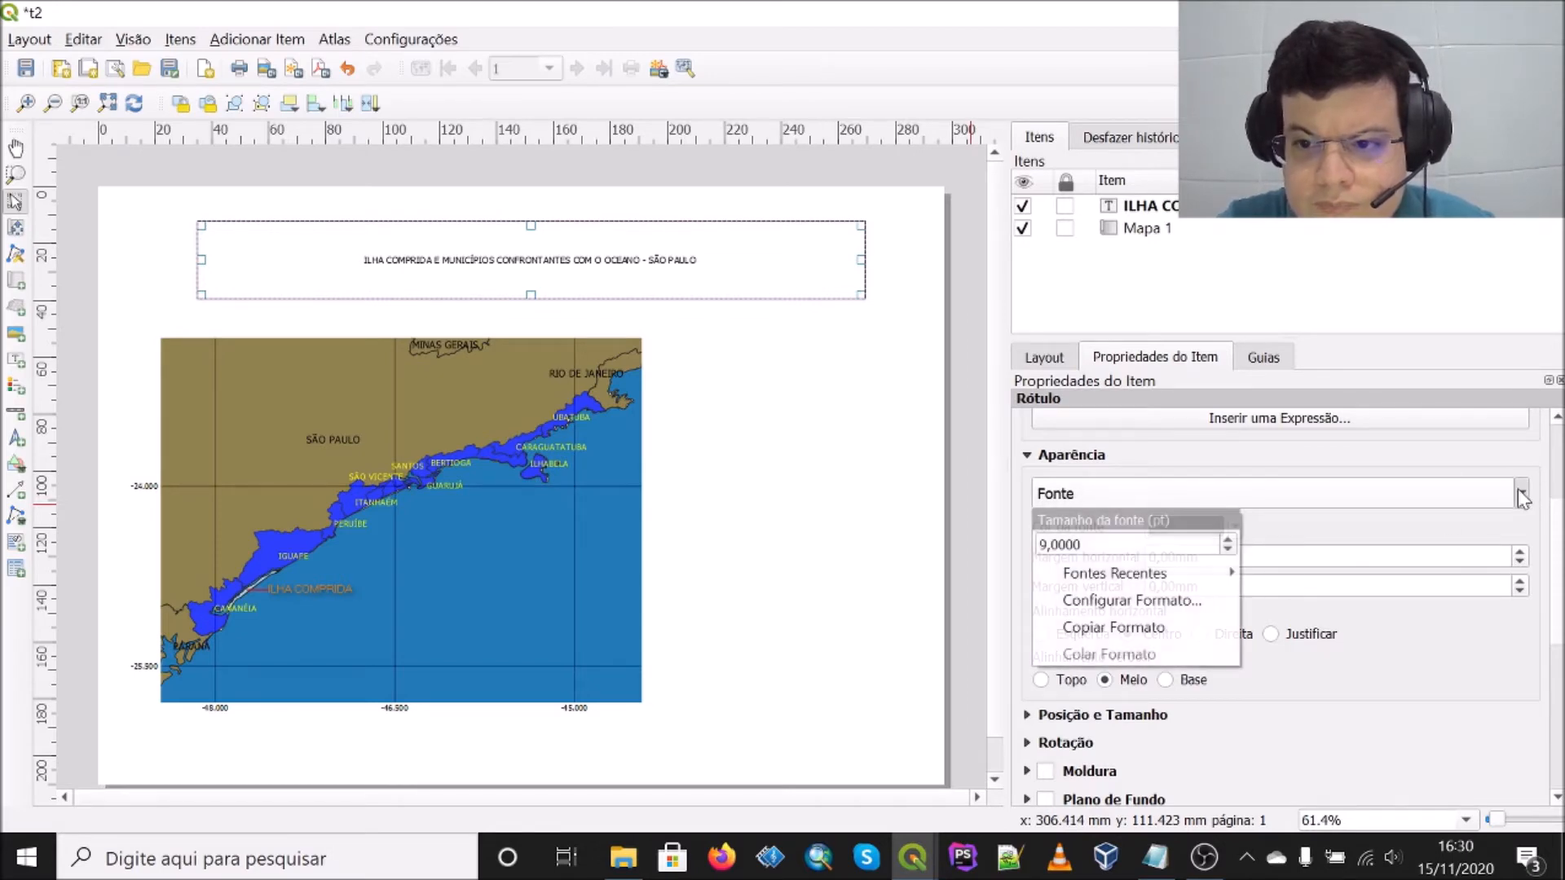
{"action": "left_click", "coordinate": [1228, 542]}
{"action": "left_click", "coordinate": [1229, 542]}
{"action": "left_click", "coordinate": [1228, 542]}
{"action": "left_click", "coordinate": [1228, 542]}
{"action": "left_click", "coordinate": [1228, 542]}
{"action": "left_click", "coordinate": [1228, 542]}
{"action": "left_click", "coordinate": [1229, 542]}
{"action": "left_click", "coordinate": [1229, 542]}
{"action": "left_click", "coordinate": [1229, 542]}
{"action": "left_click", "coordinate": [1344, 535]}
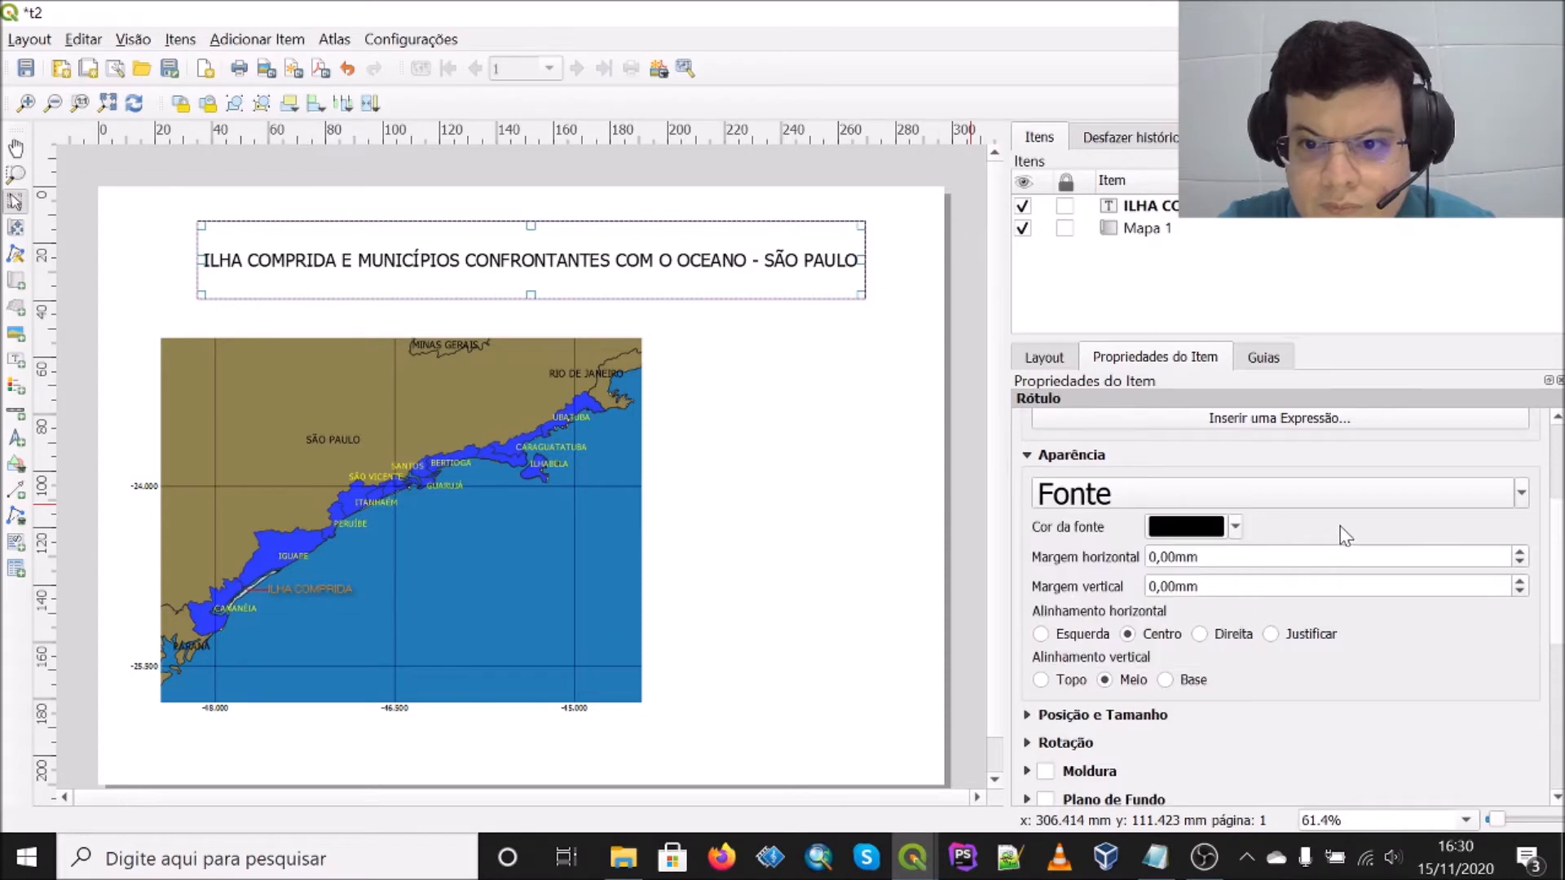
Step: Enable a frame and a background for the title label and view the result with the label deselected
{"action": "scroll", "coordinate": [1298, 695], "scroll_direction": "down", "scroll_amount": 3}
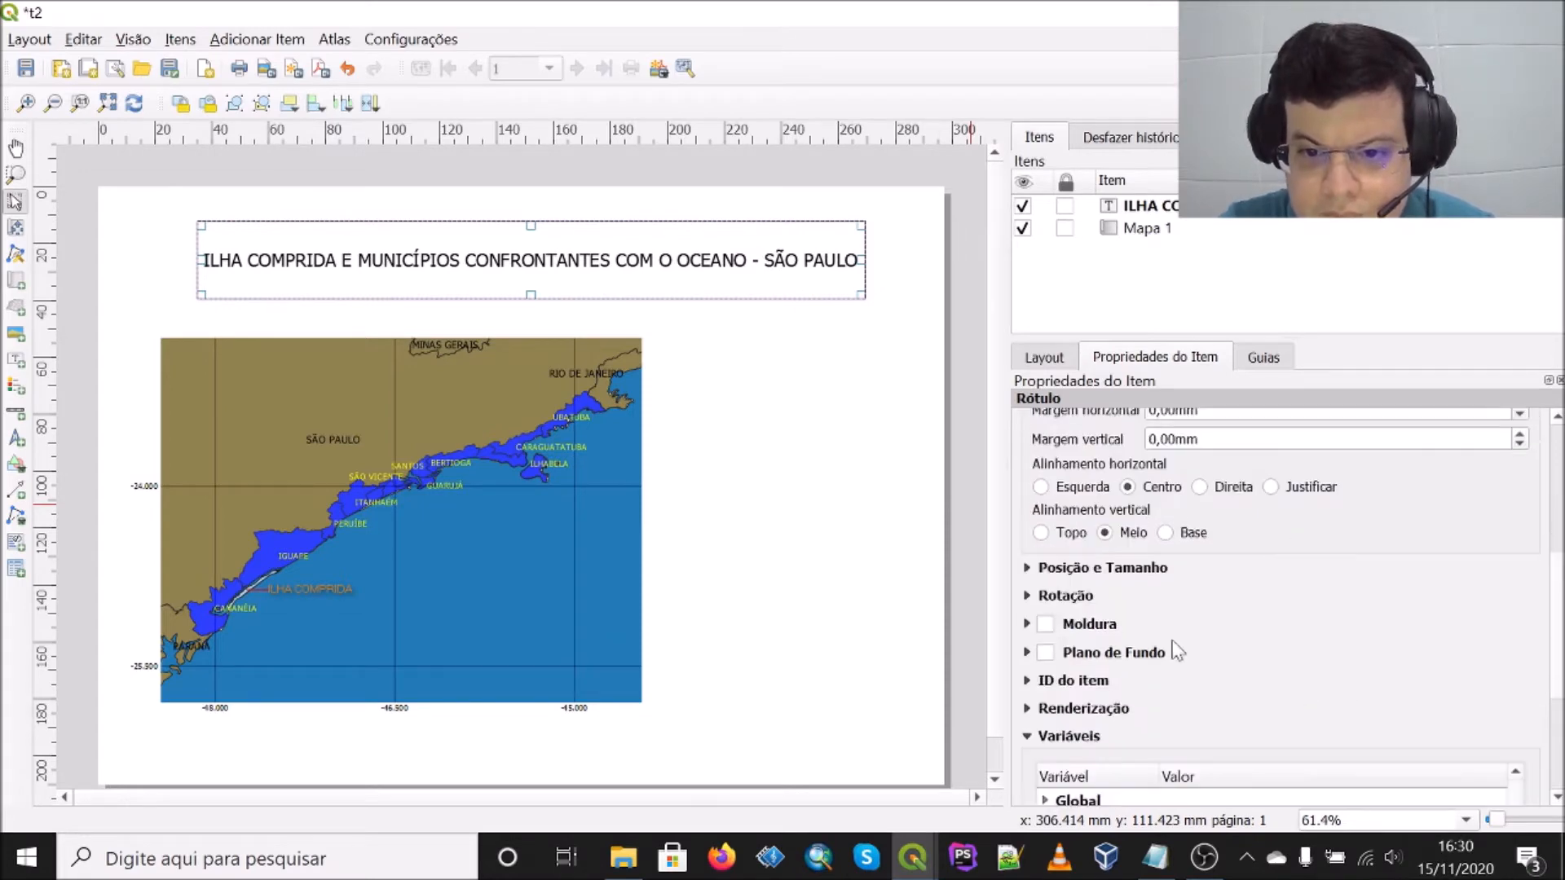
{"action": "left_click", "coordinate": [1045, 626]}
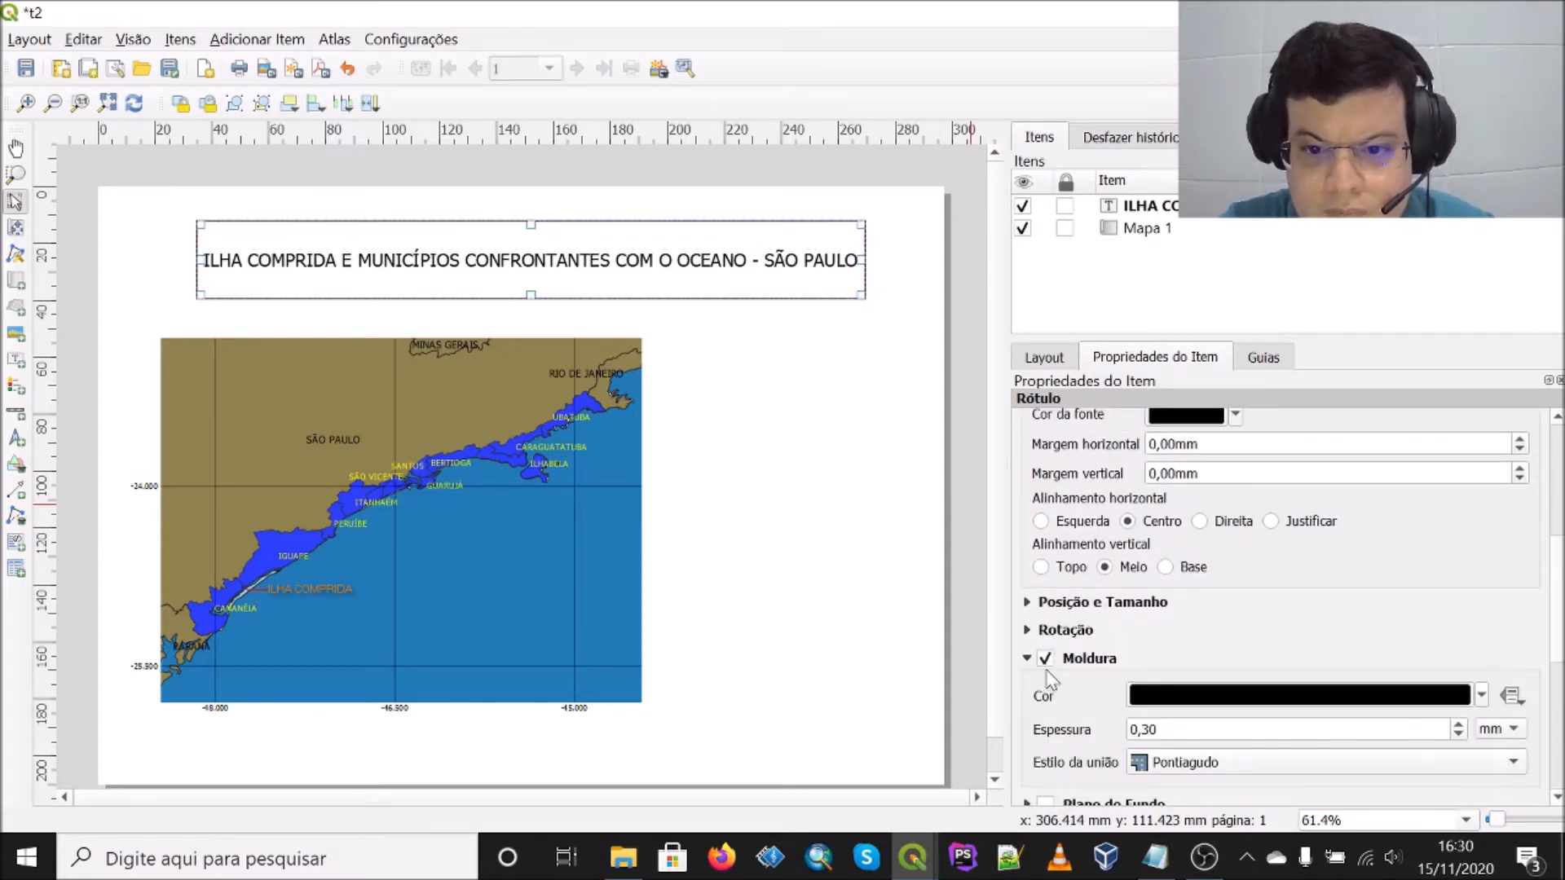
{"action": "scroll", "coordinate": [1066, 705], "scroll_direction": "down", "scroll_amount": 2}
{"action": "scroll", "coordinate": [1076, 671], "scroll_direction": "down", "scroll_amount": 2}
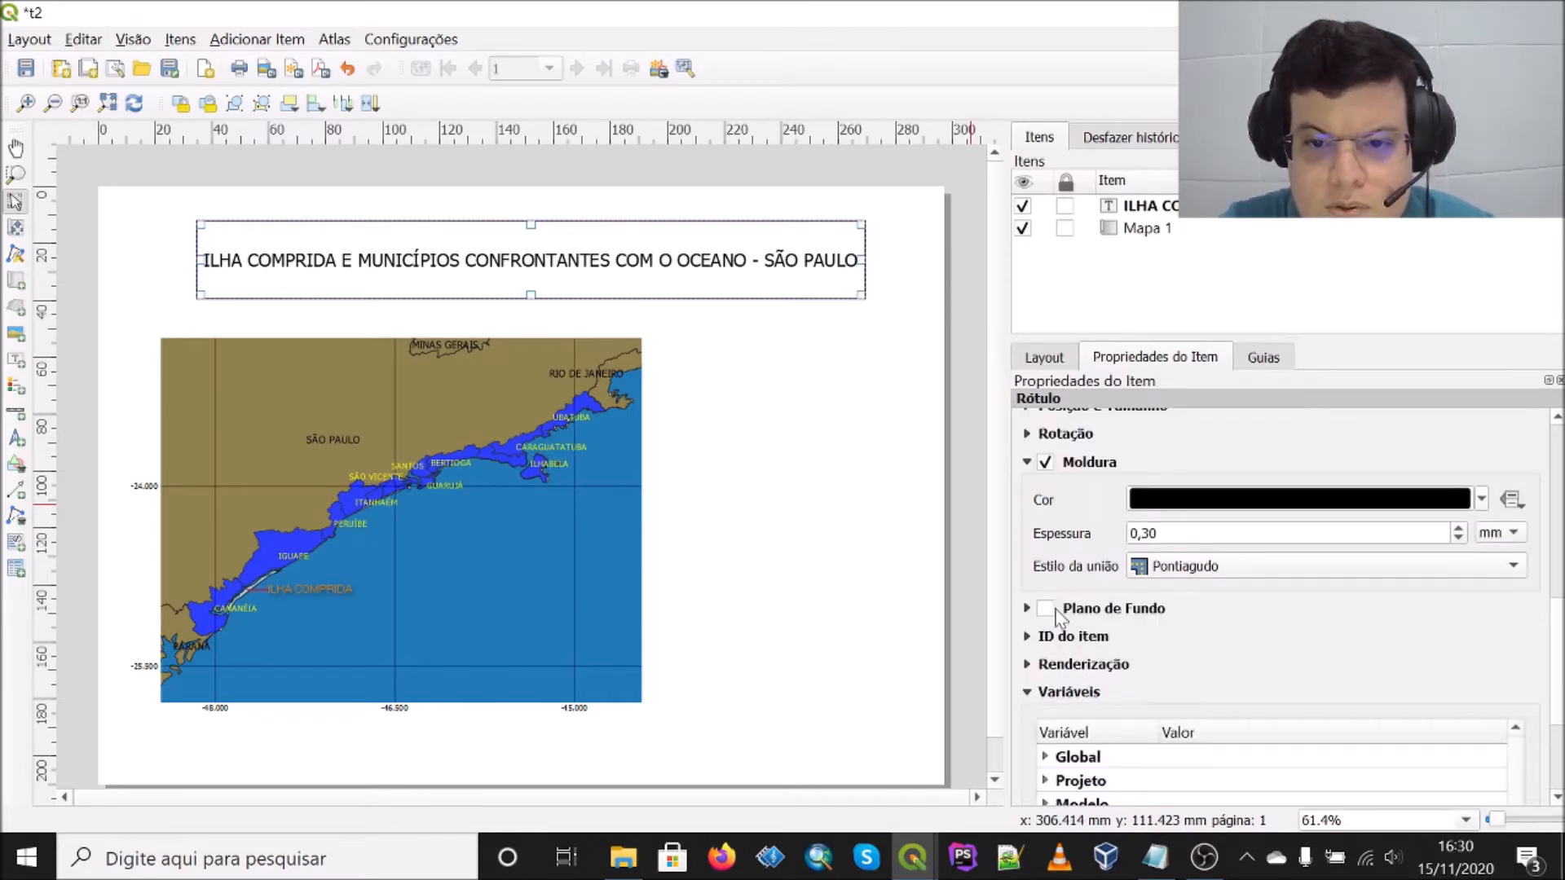
{"action": "left_click", "coordinate": [1046, 610]}
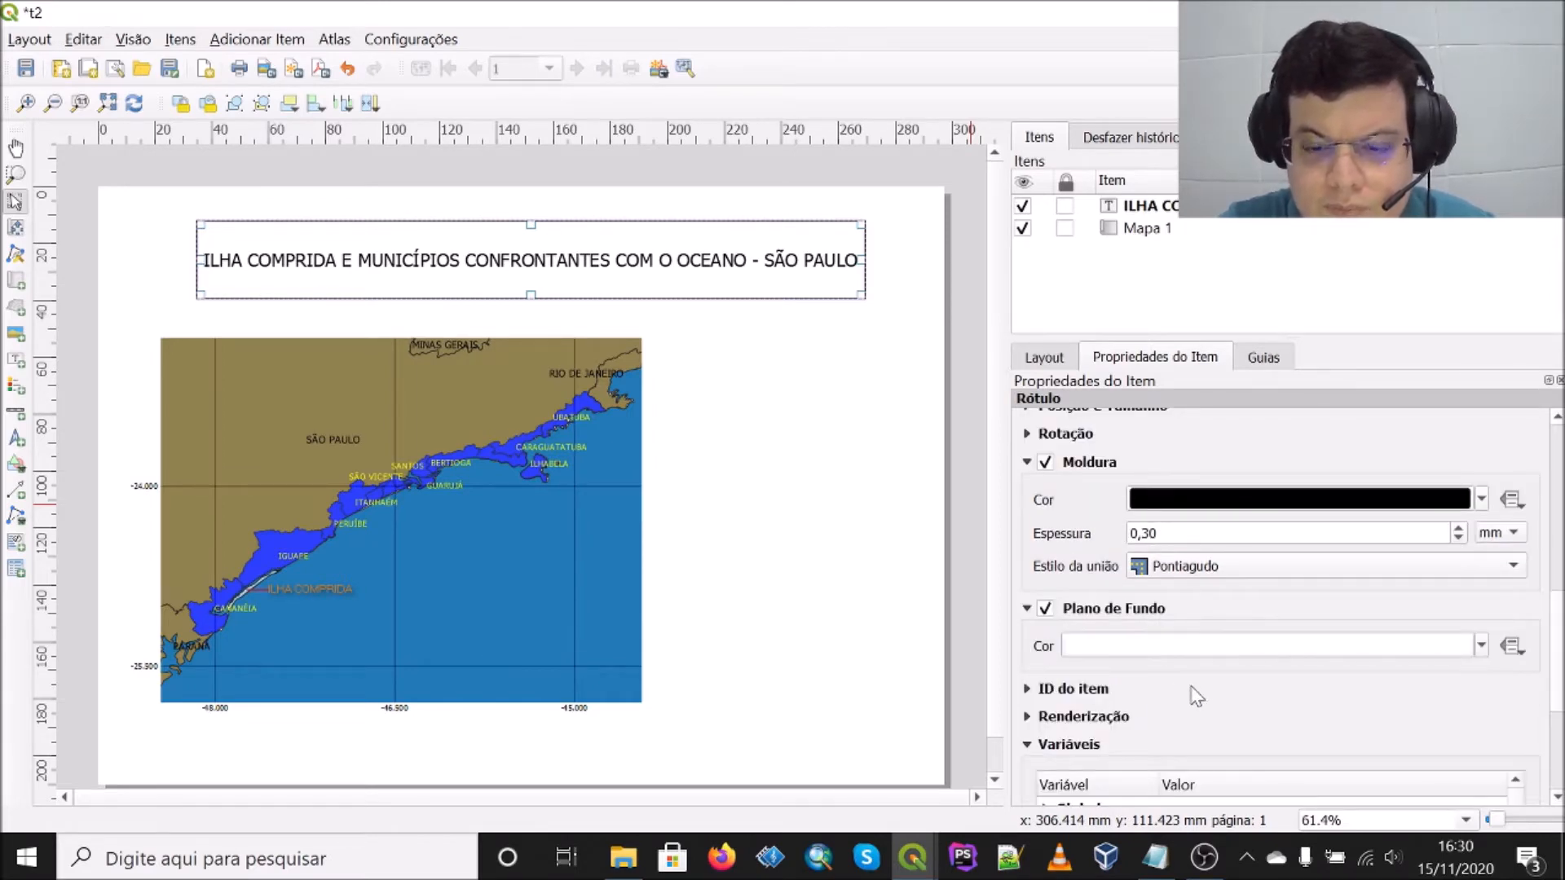
{"action": "scroll", "coordinate": [1199, 699], "scroll_direction": "down", "scroll_amount": 5}
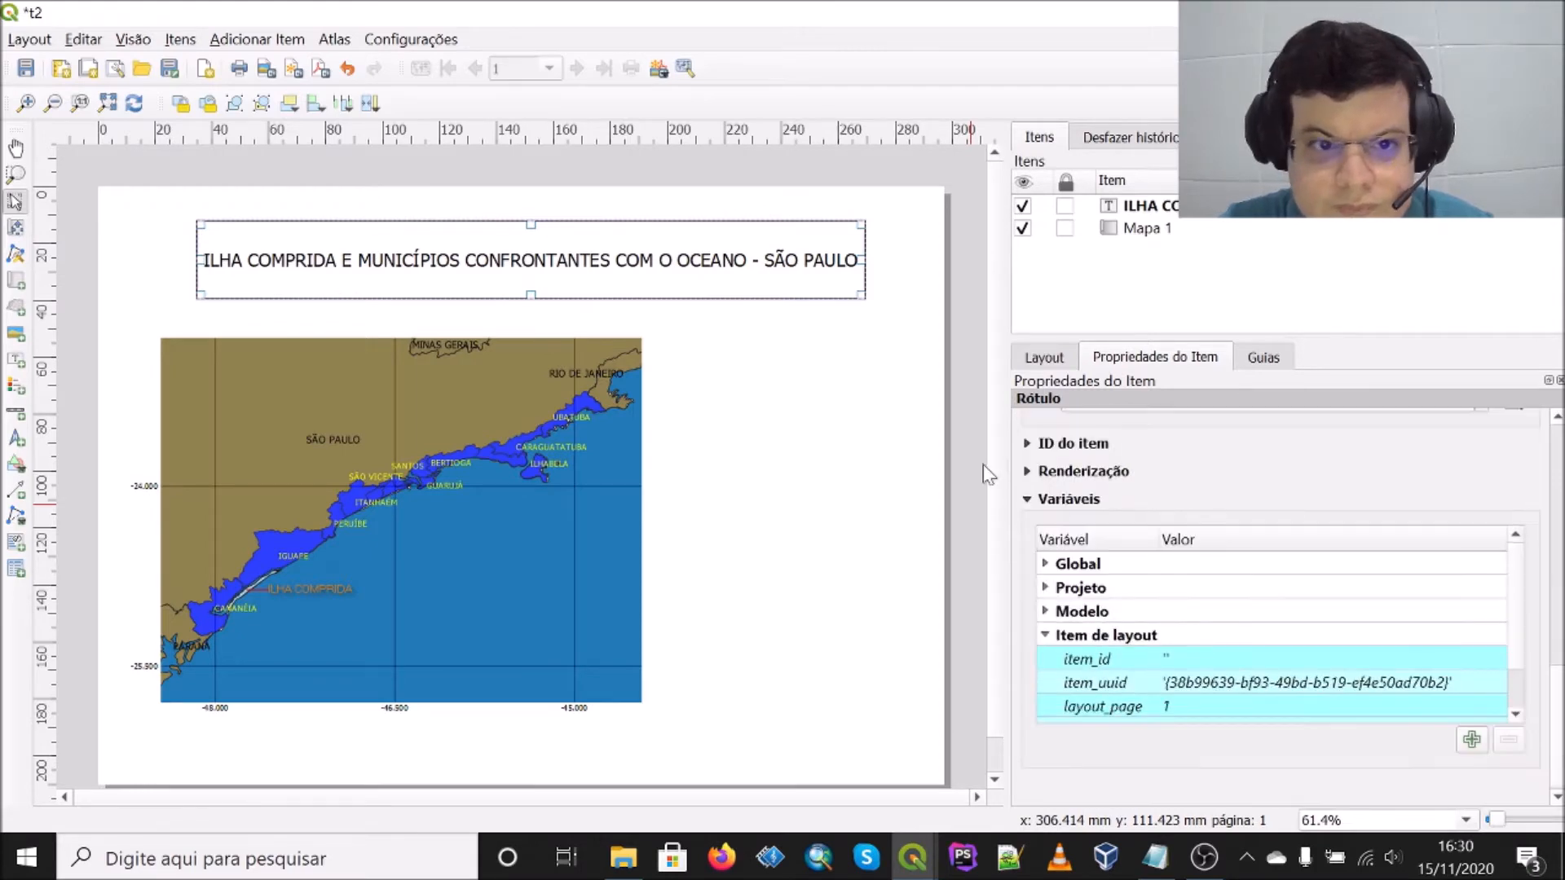
{"action": "left_click", "coordinate": [714, 358]}
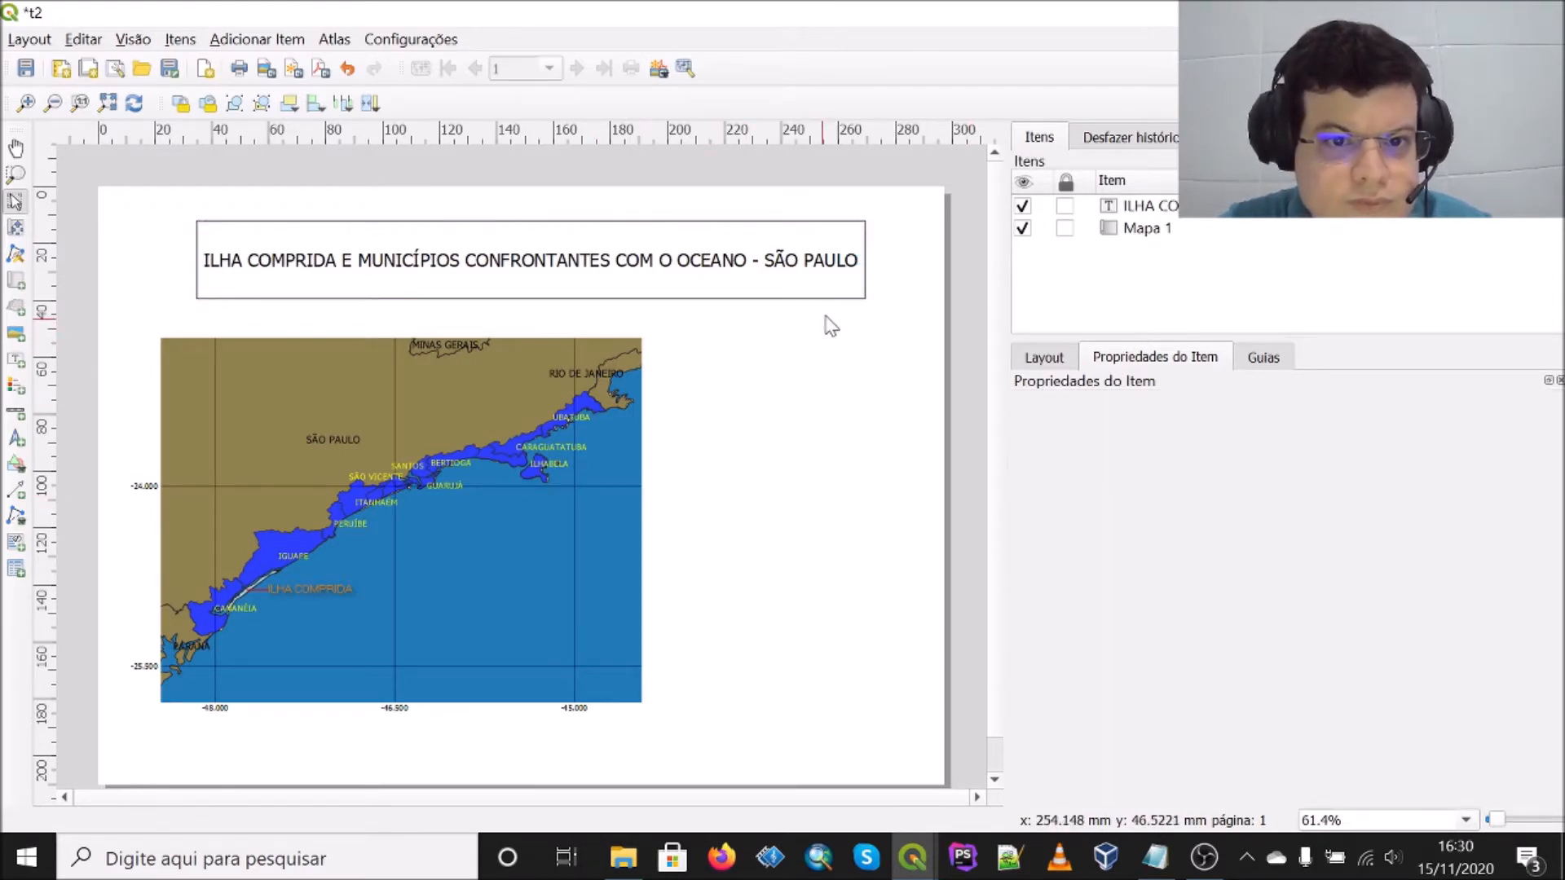
{"action": "left_click", "coordinate": [481, 394]}
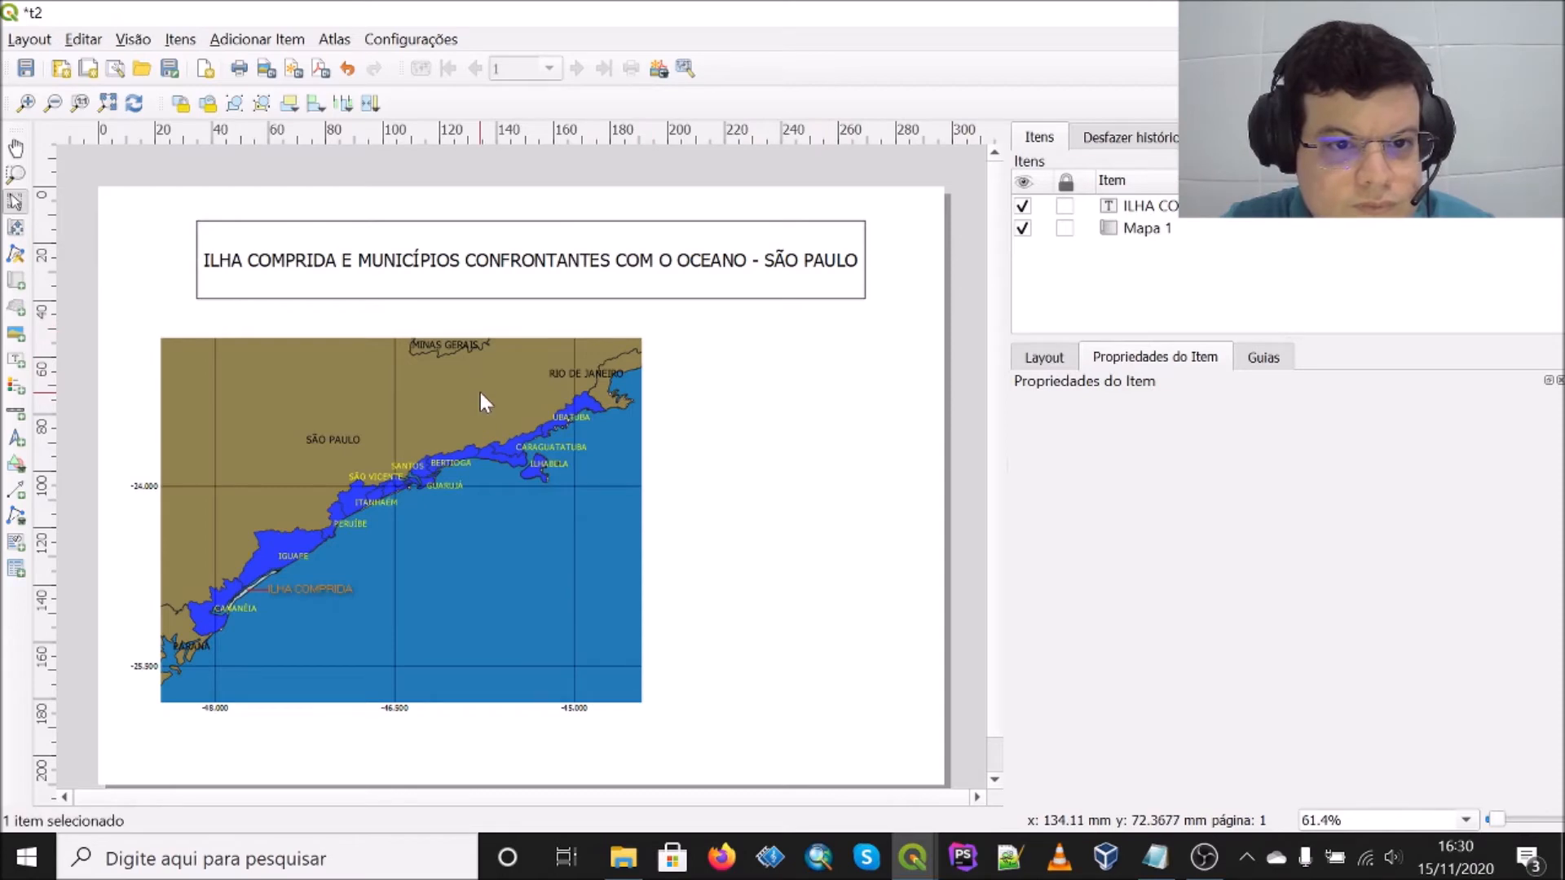
{"action": "left_click", "coordinate": [809, 410]}
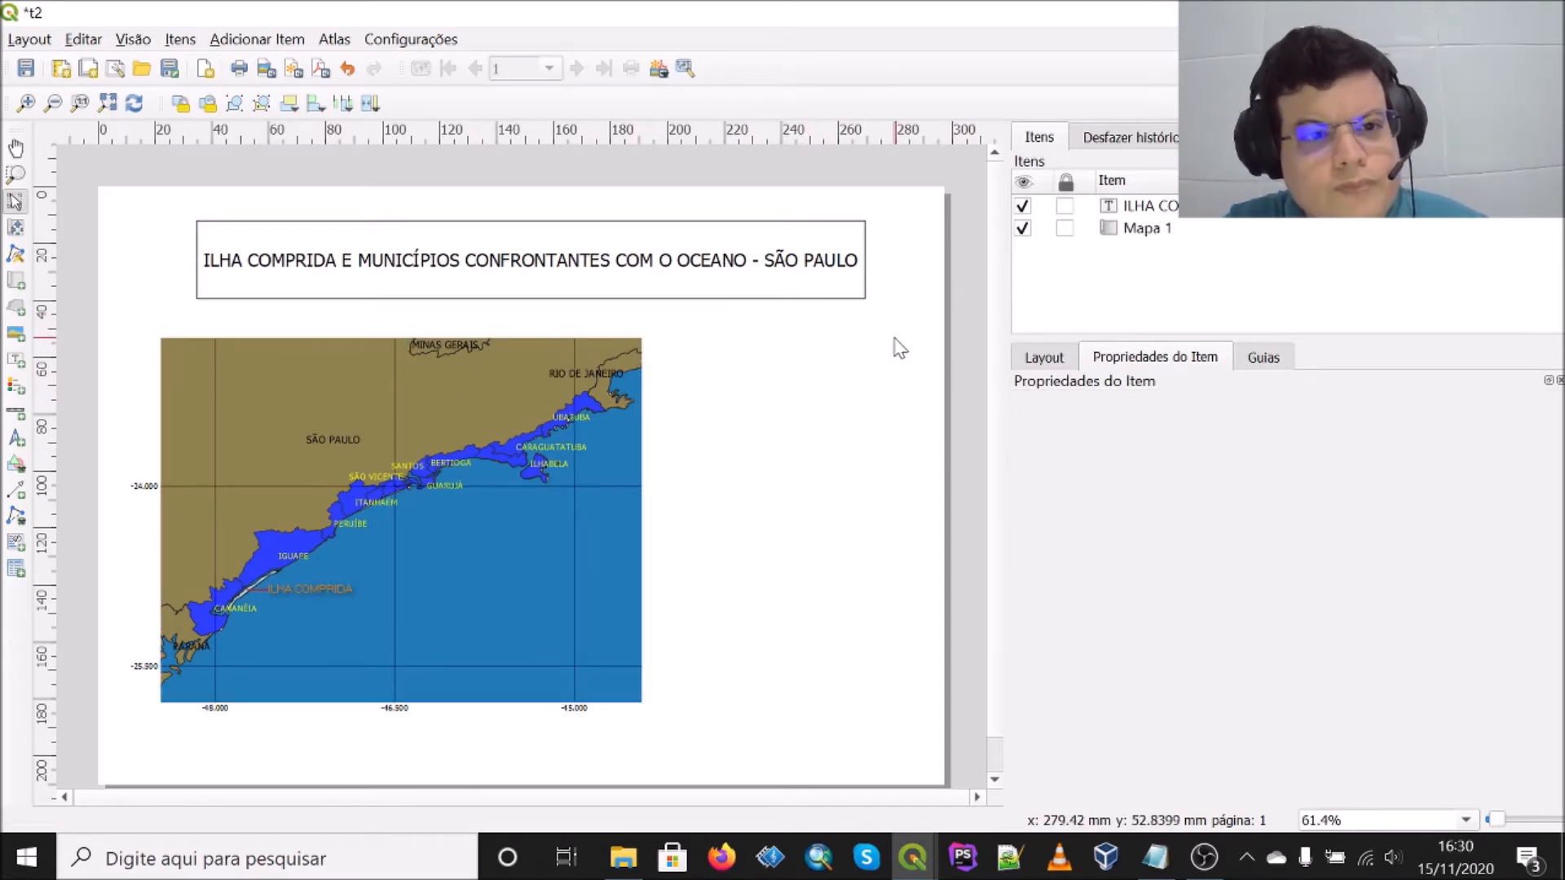
Step: Remove the frame around the title label
{"action": "left_click", "coordinate": [780, 292]}
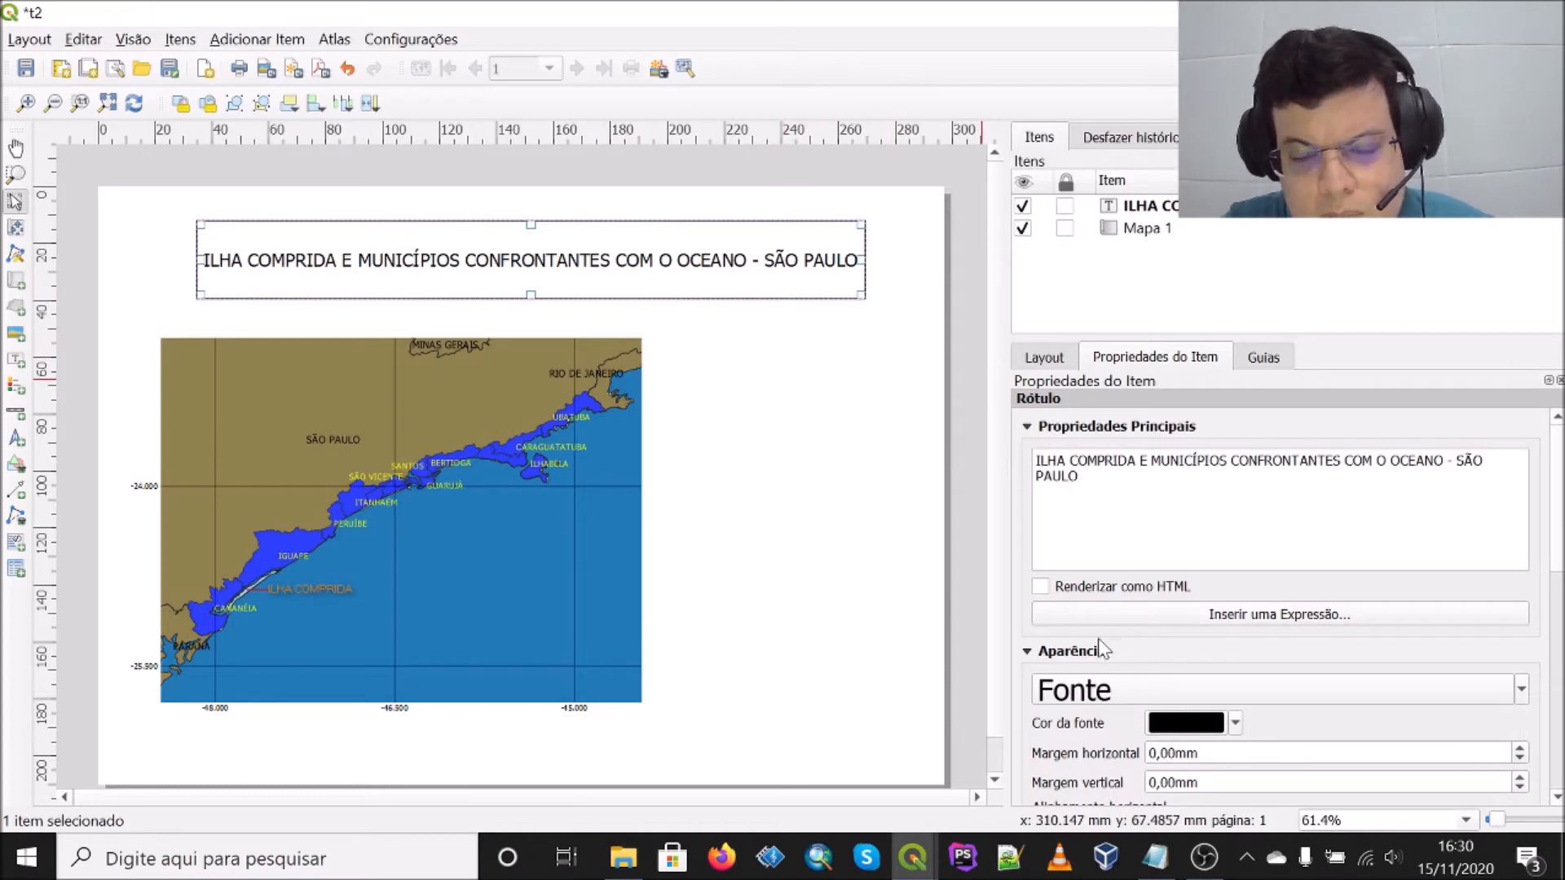
{"action": "scroll", "coordinate": [1070, 654], "scroll_direction": "down", "scroll_amount": 7}
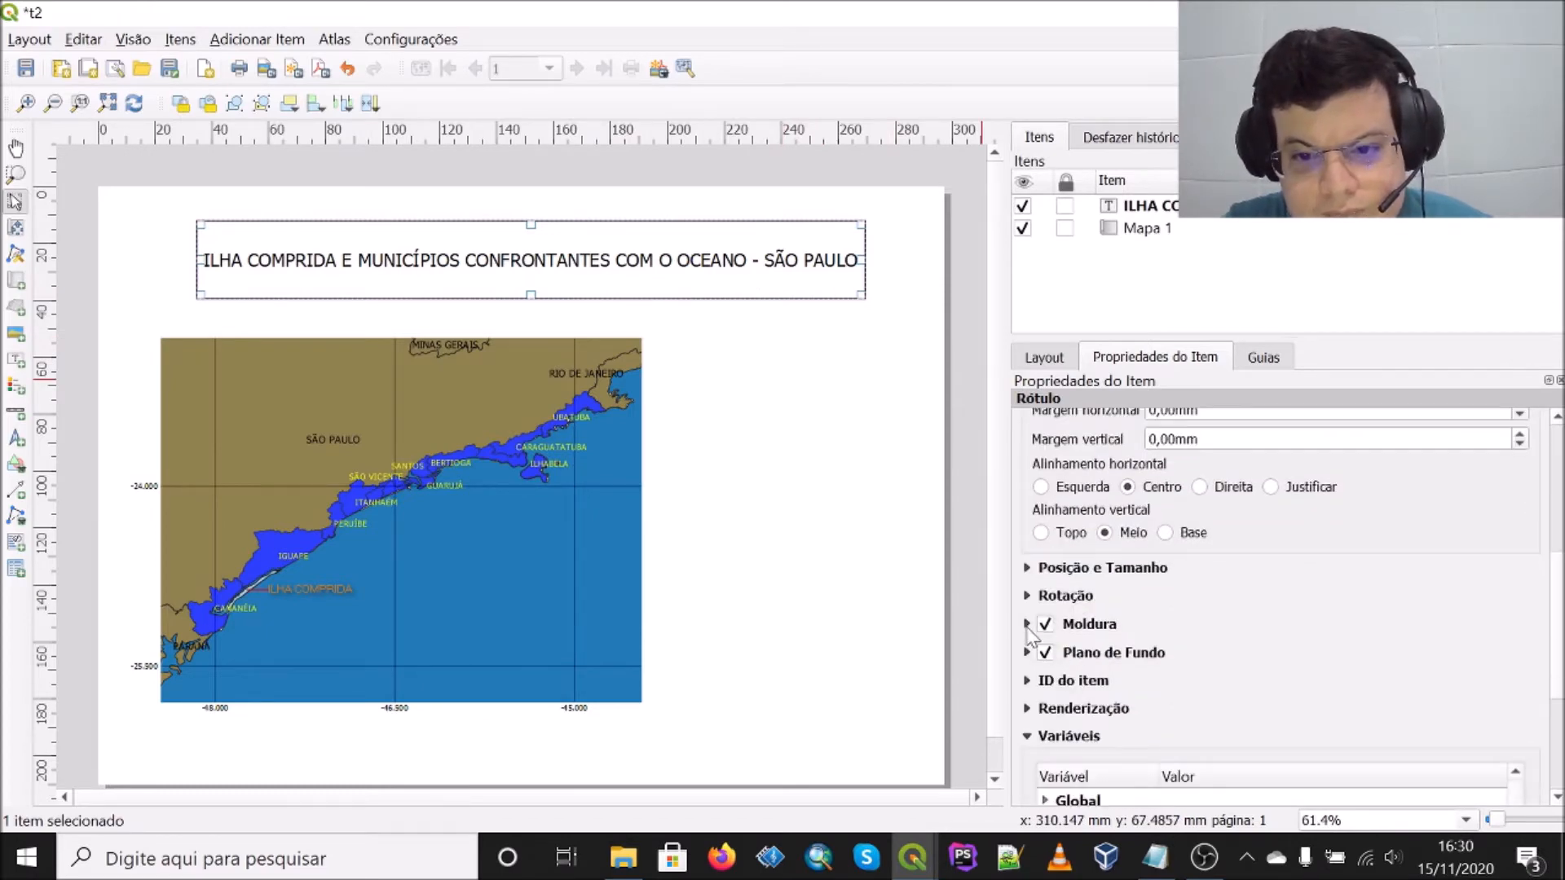
{"action": "left_click", "coordinate": [1045, 625]}
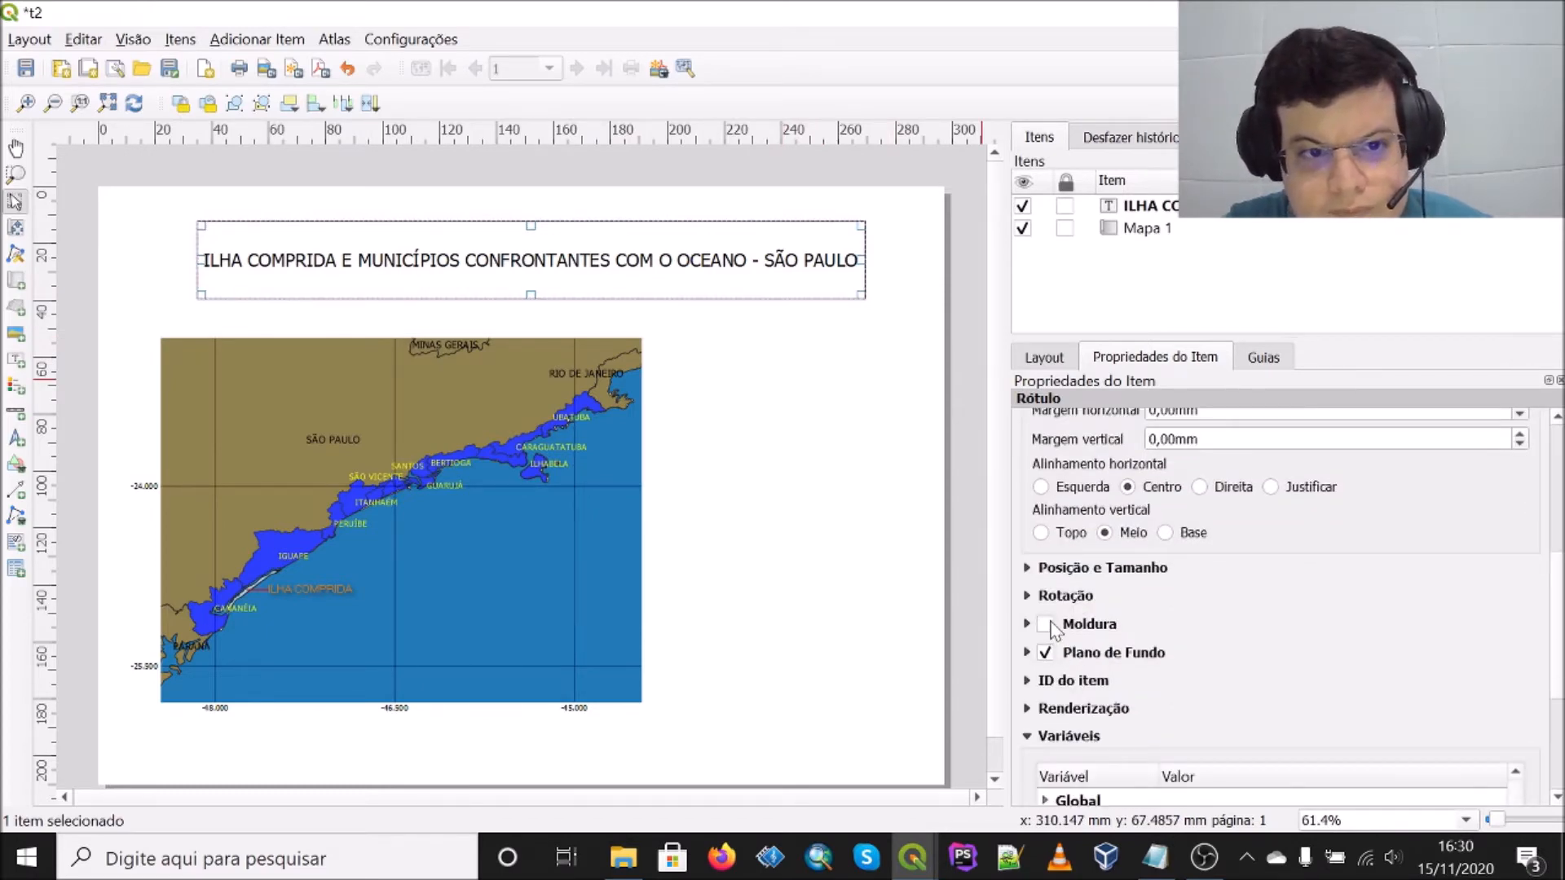
{"action": "left_click", "coordinate": [800, 494]}
Step: Format the title label with the MS Sans Serif font at 18 pt
{"action": "left_click", "coordinate": [784, 263]}
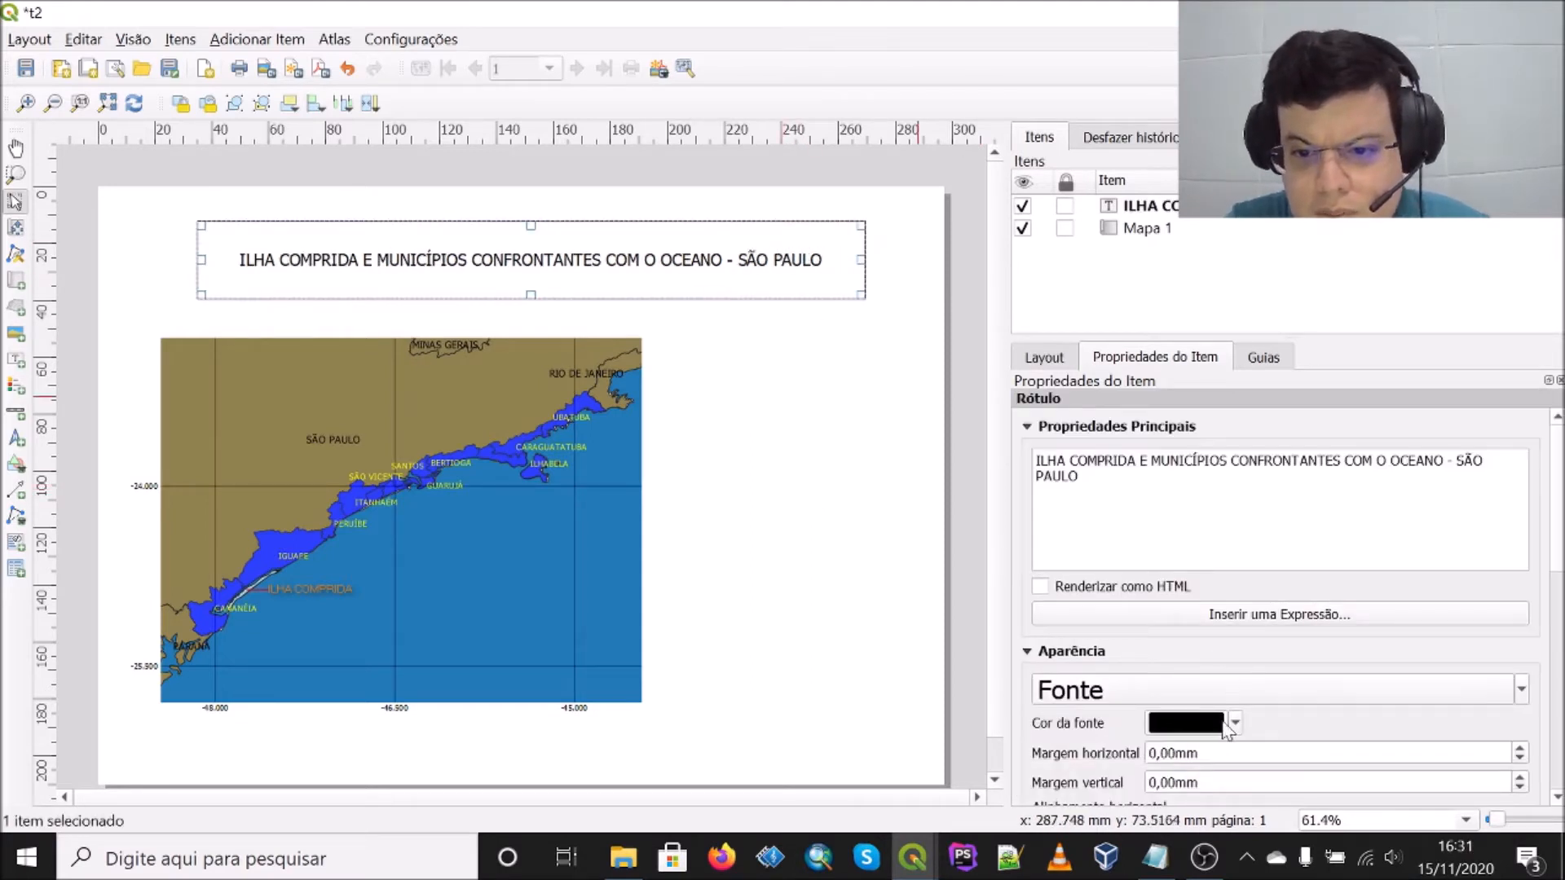
{"action": "left_click", "coordinate": [1522, 690]}
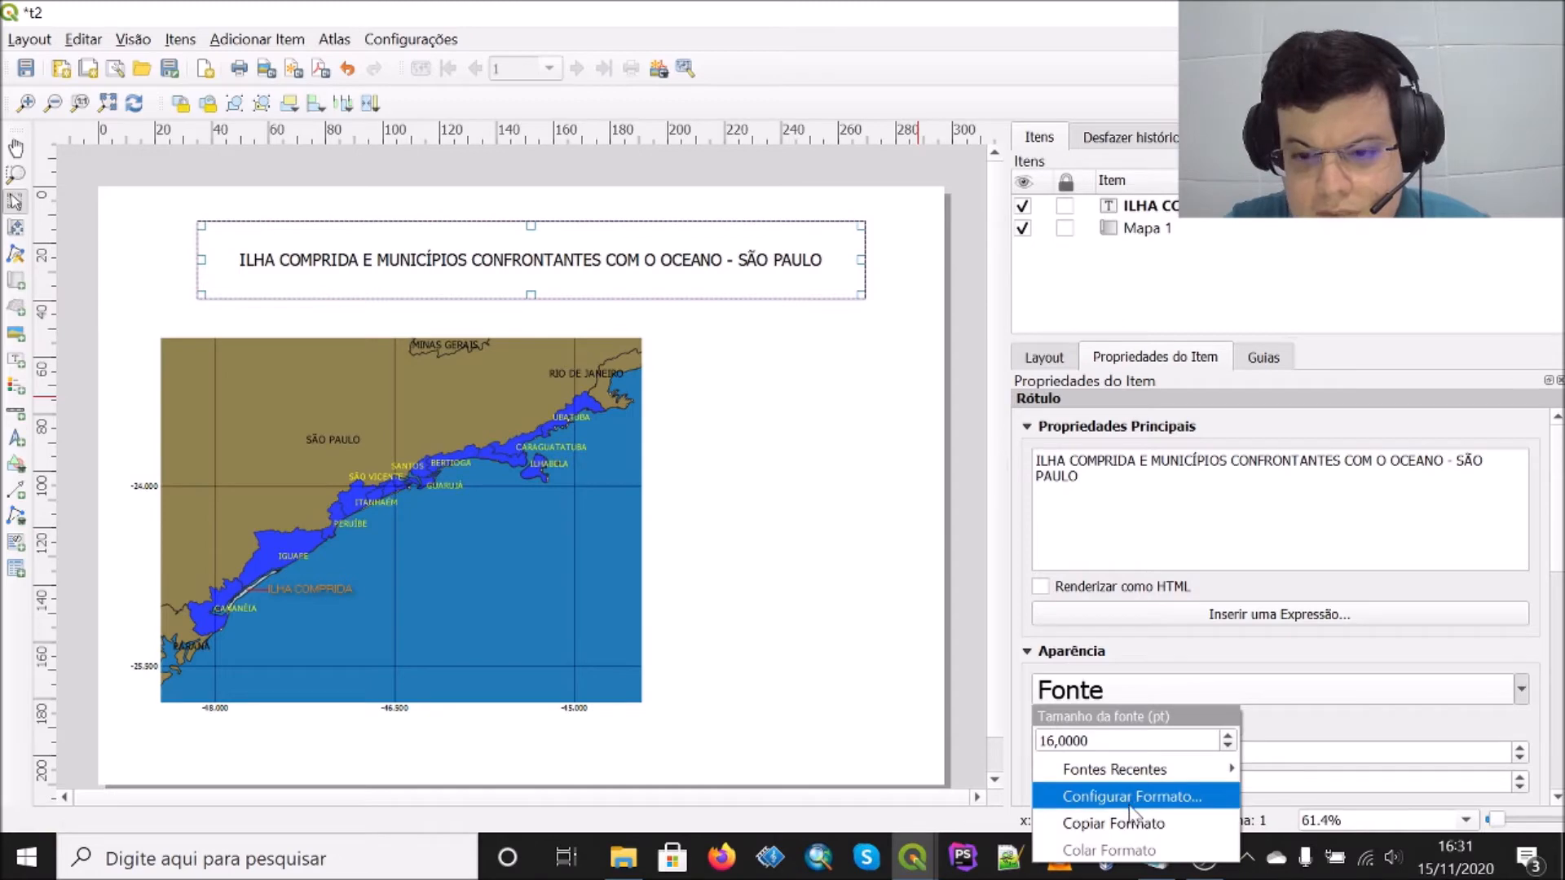
{"action": "left_click", "coordinate": [1228, 735]}
{"action": "left_click", "coordinate": [1227, 735]}
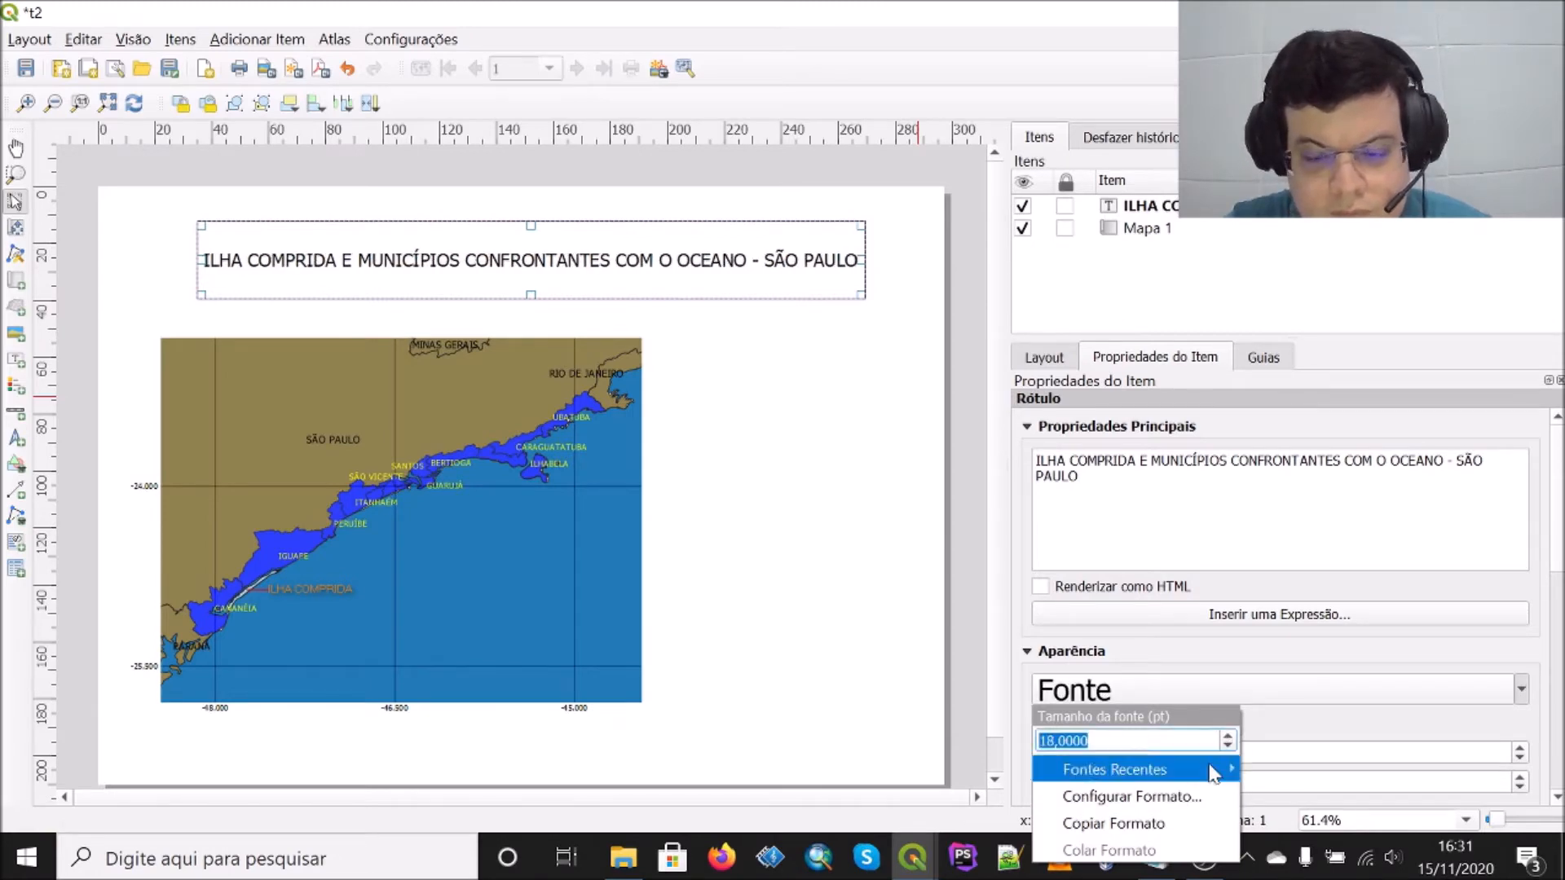
{"action": "left_click", "coordinate": [1184, 802]}
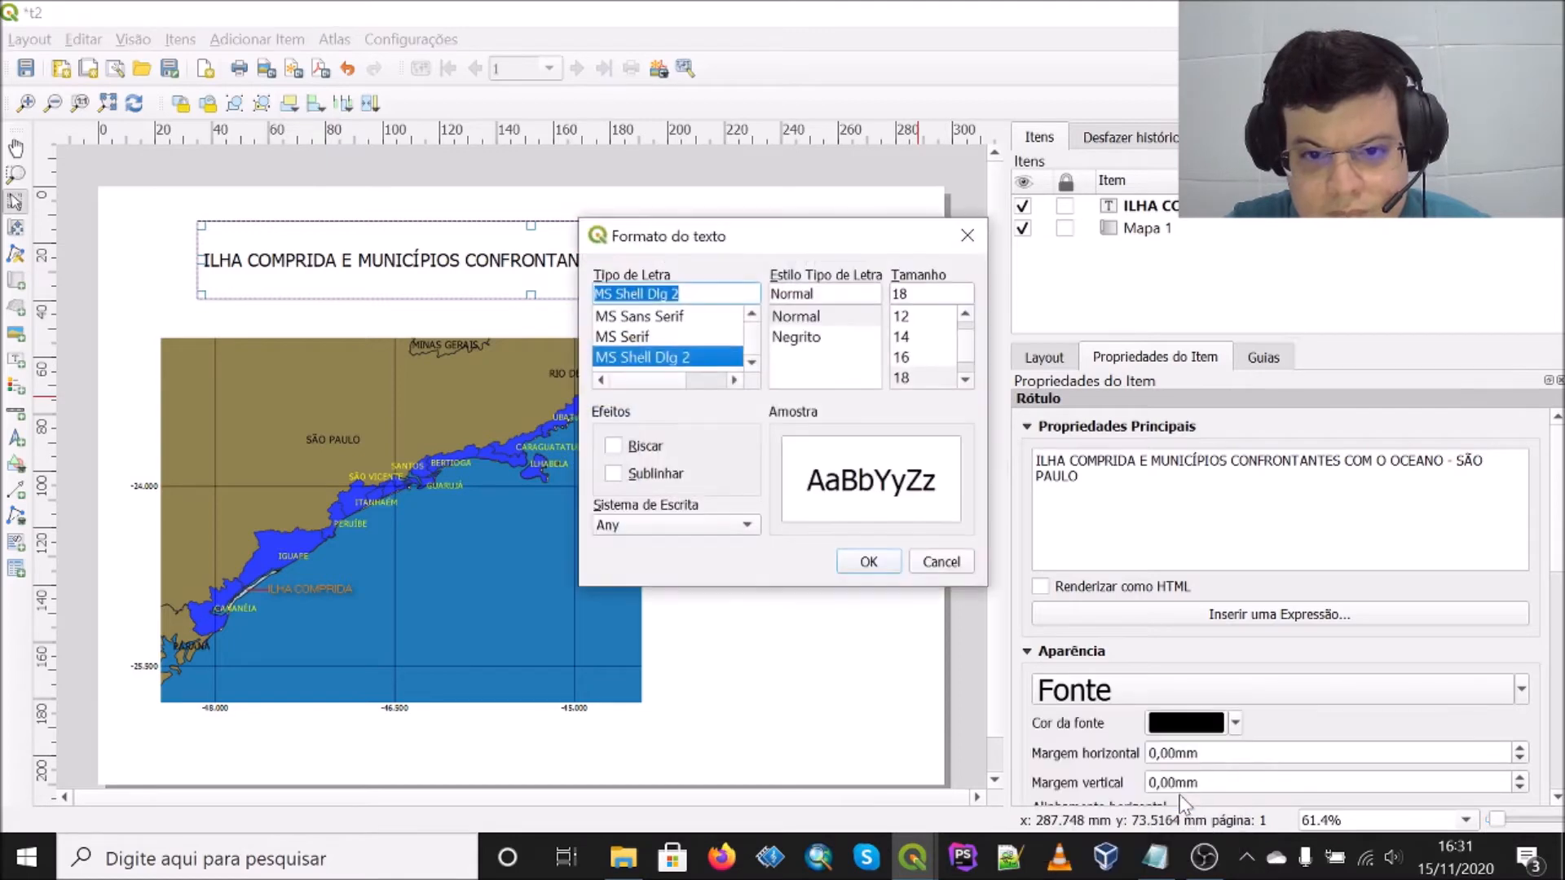
{"action": "left_click", "coordinate": [644, 316]}
{"action": "left_click", "coordinate": [864, 561]}
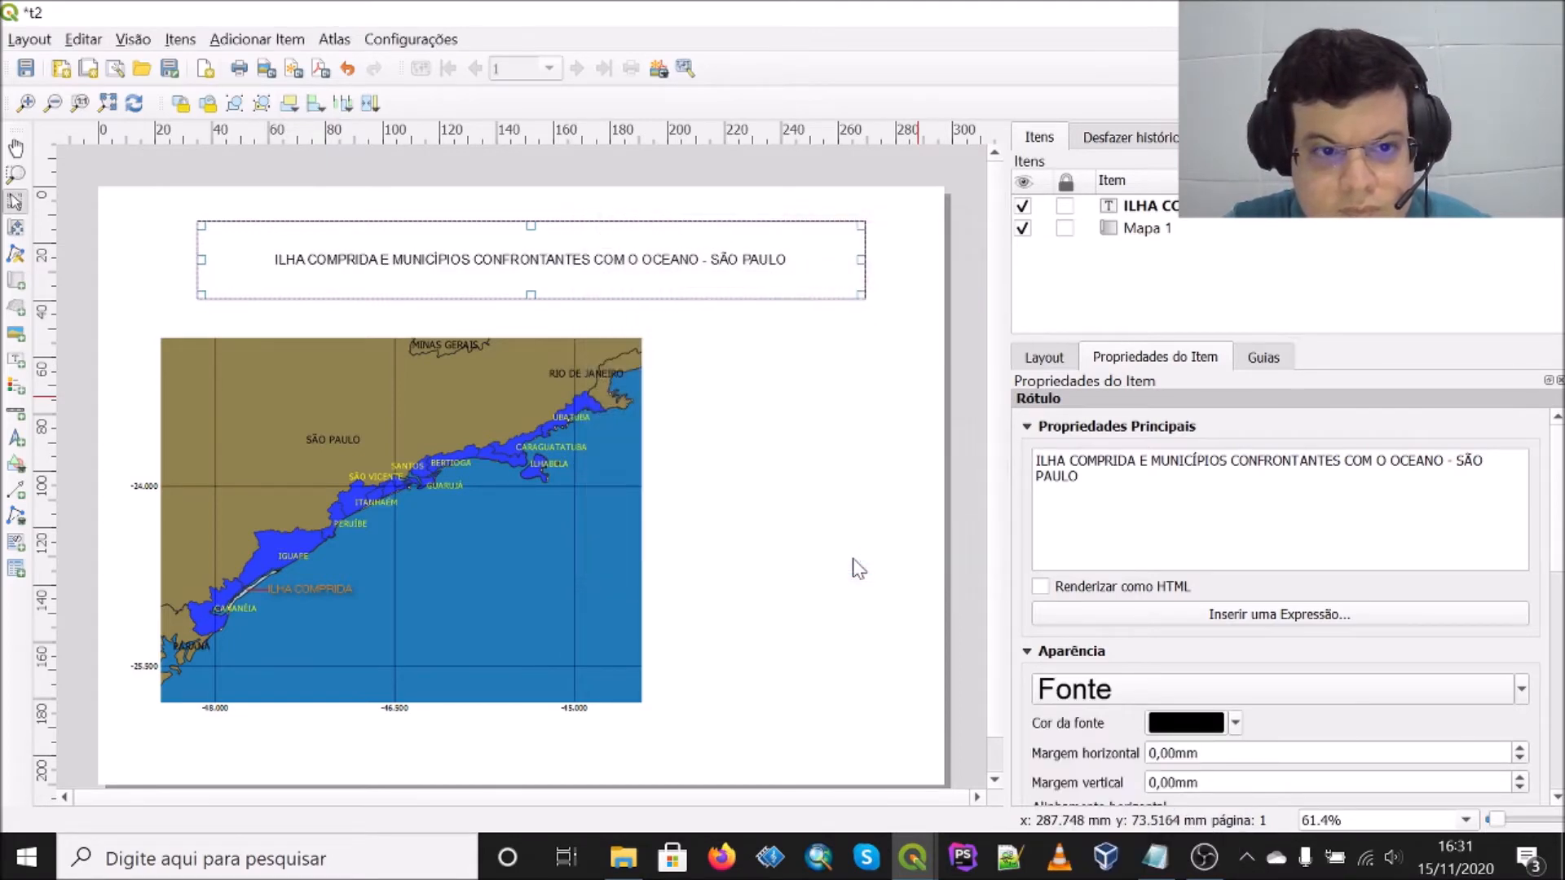
Step: Set the title label's font size to 32 pt
{"action": "left_click", "coordinate": [1521, 689]}
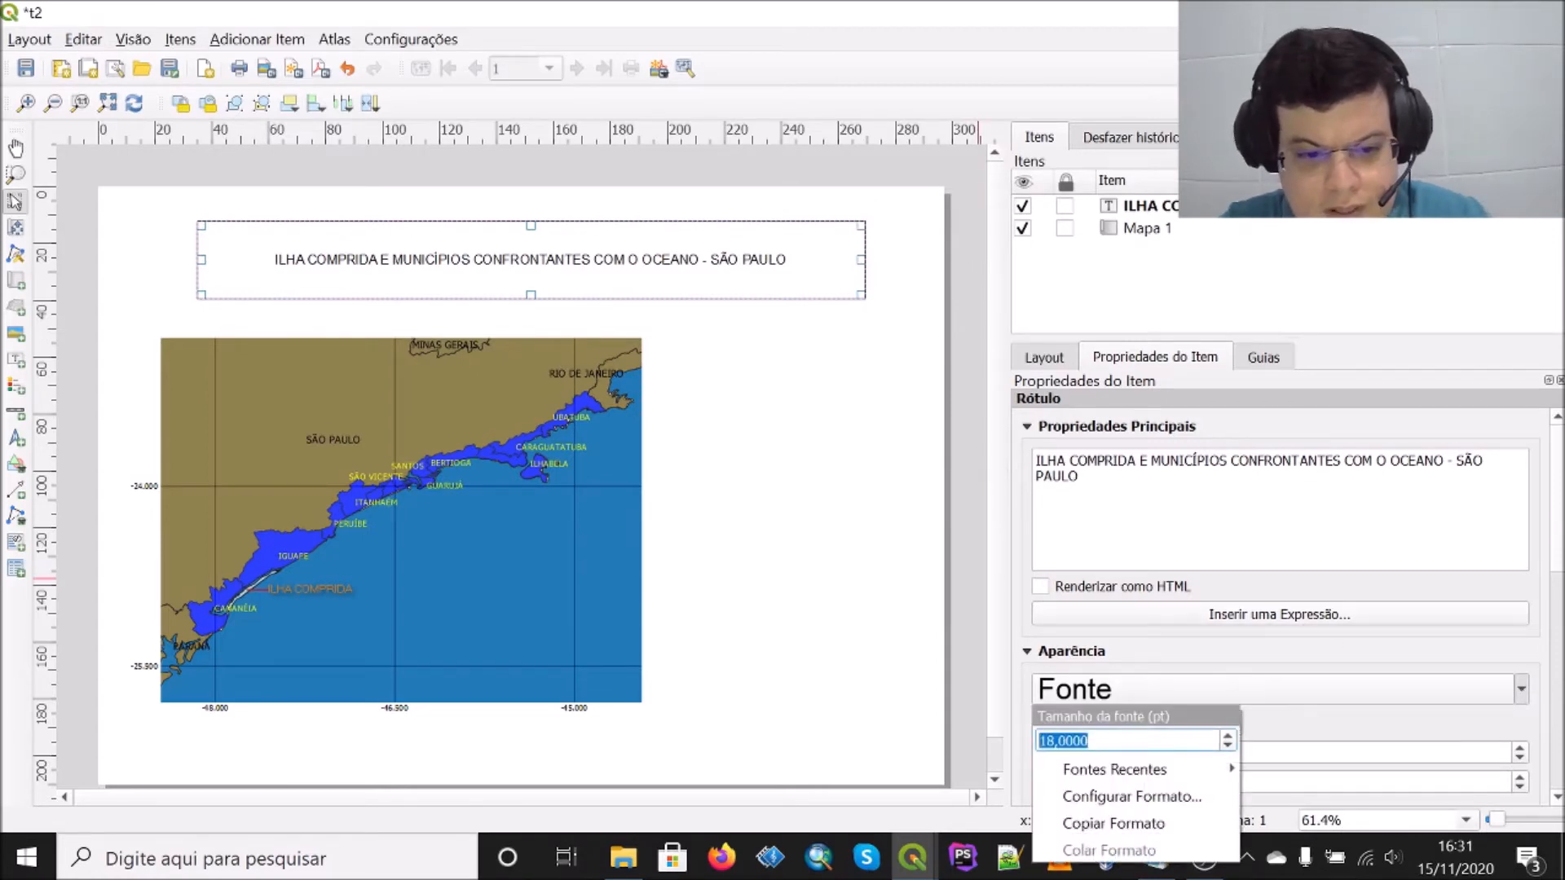
{"action": "type", "text": "24"}
{"action": "key", "text": "BackSpace"}
{"action": "type", "text": "32"}
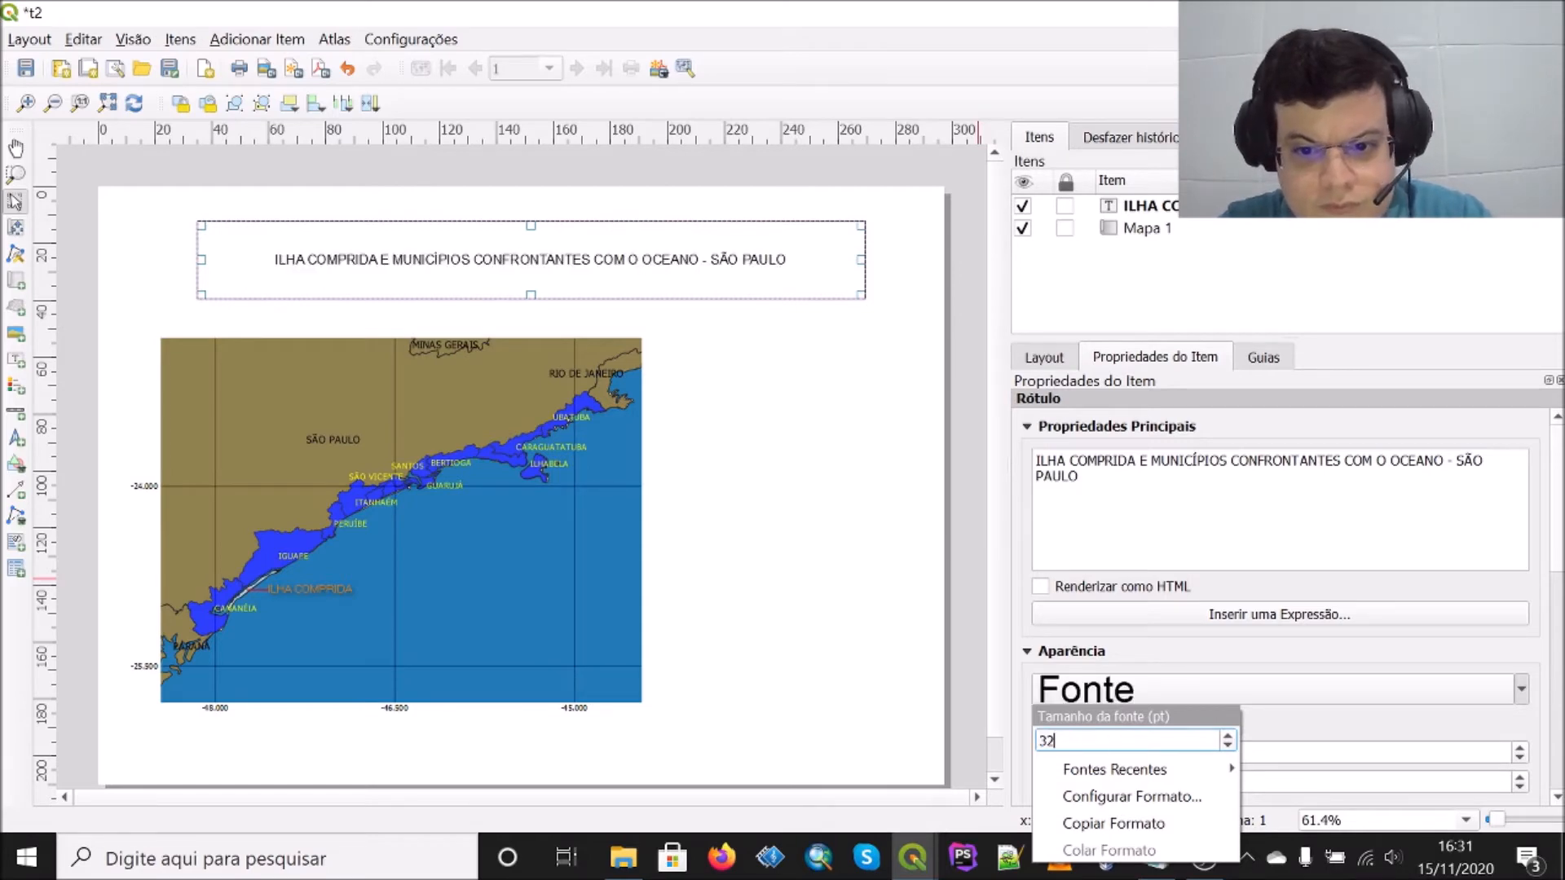
{"action": "left_click", "coordinate": [1283, 716]}
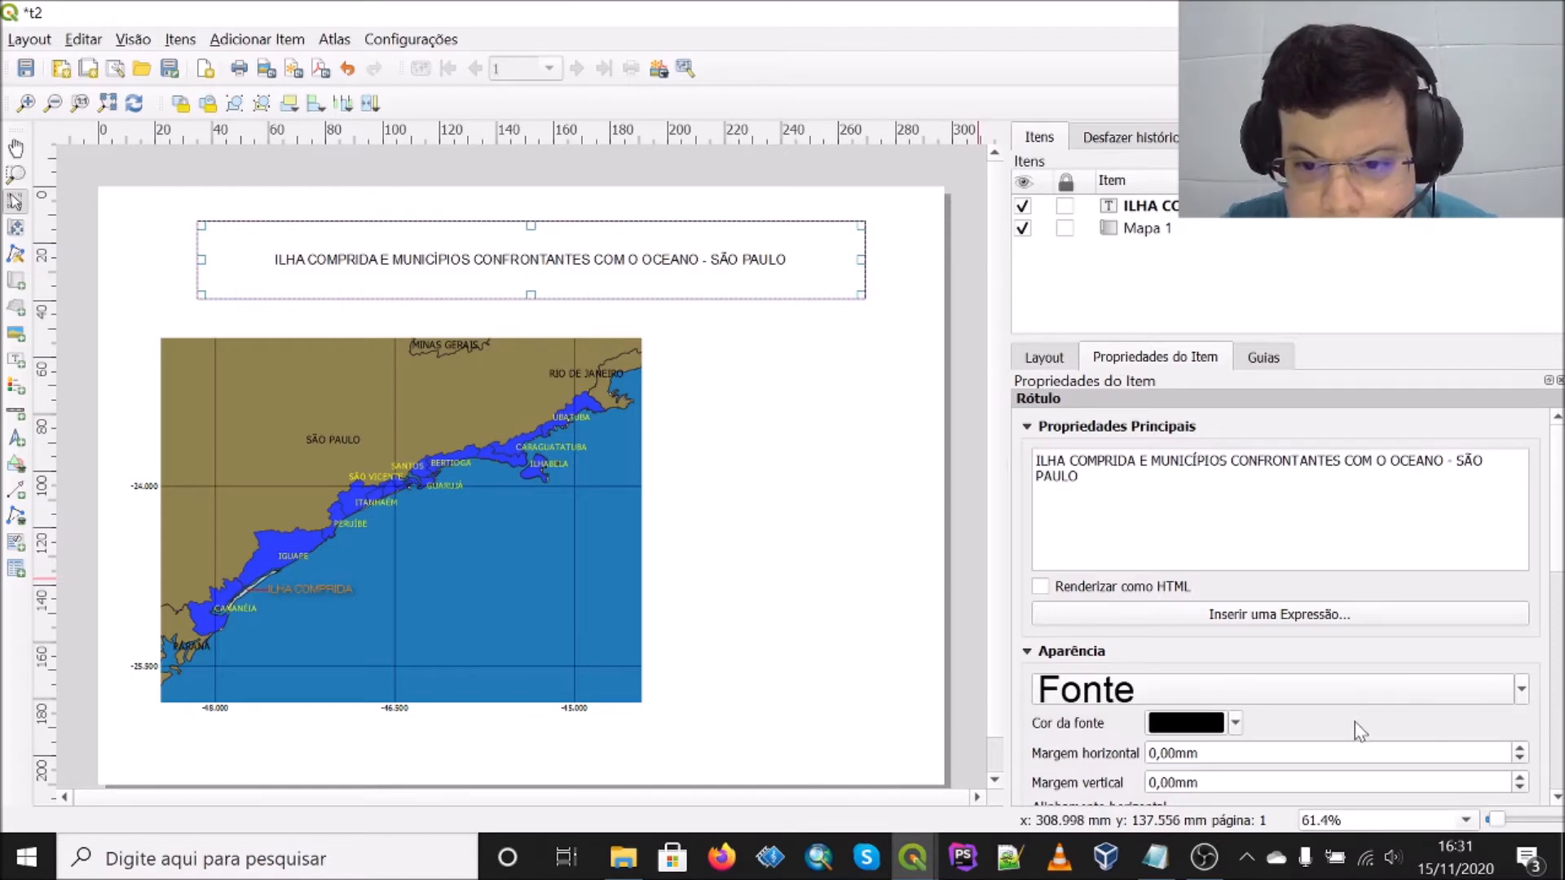
Step: Turn off the title label's background, try bottom vertical alignment and set it back to middle
{"action": "scroll", "coordinate": [1349, 730], "scroll_direction": "down", "scroll_amount": 5}
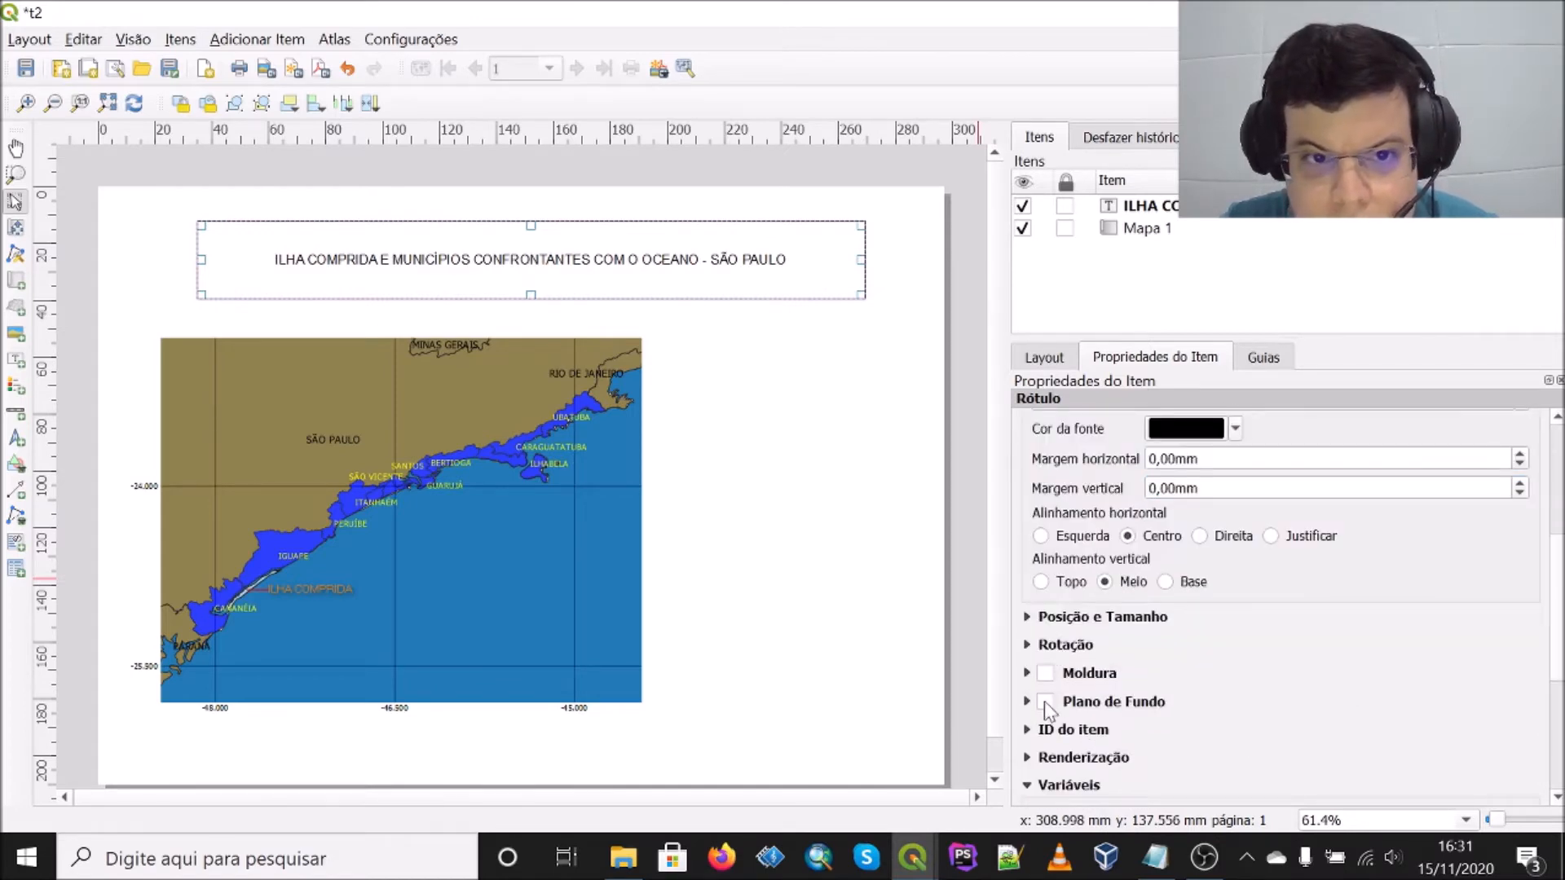
{"action": "left_click", "coordinate": [1046, 701]}
{"action": "scroll", "coordinate": [1275, 662], "scroll_direction": "up", "scroll_amount": 2}
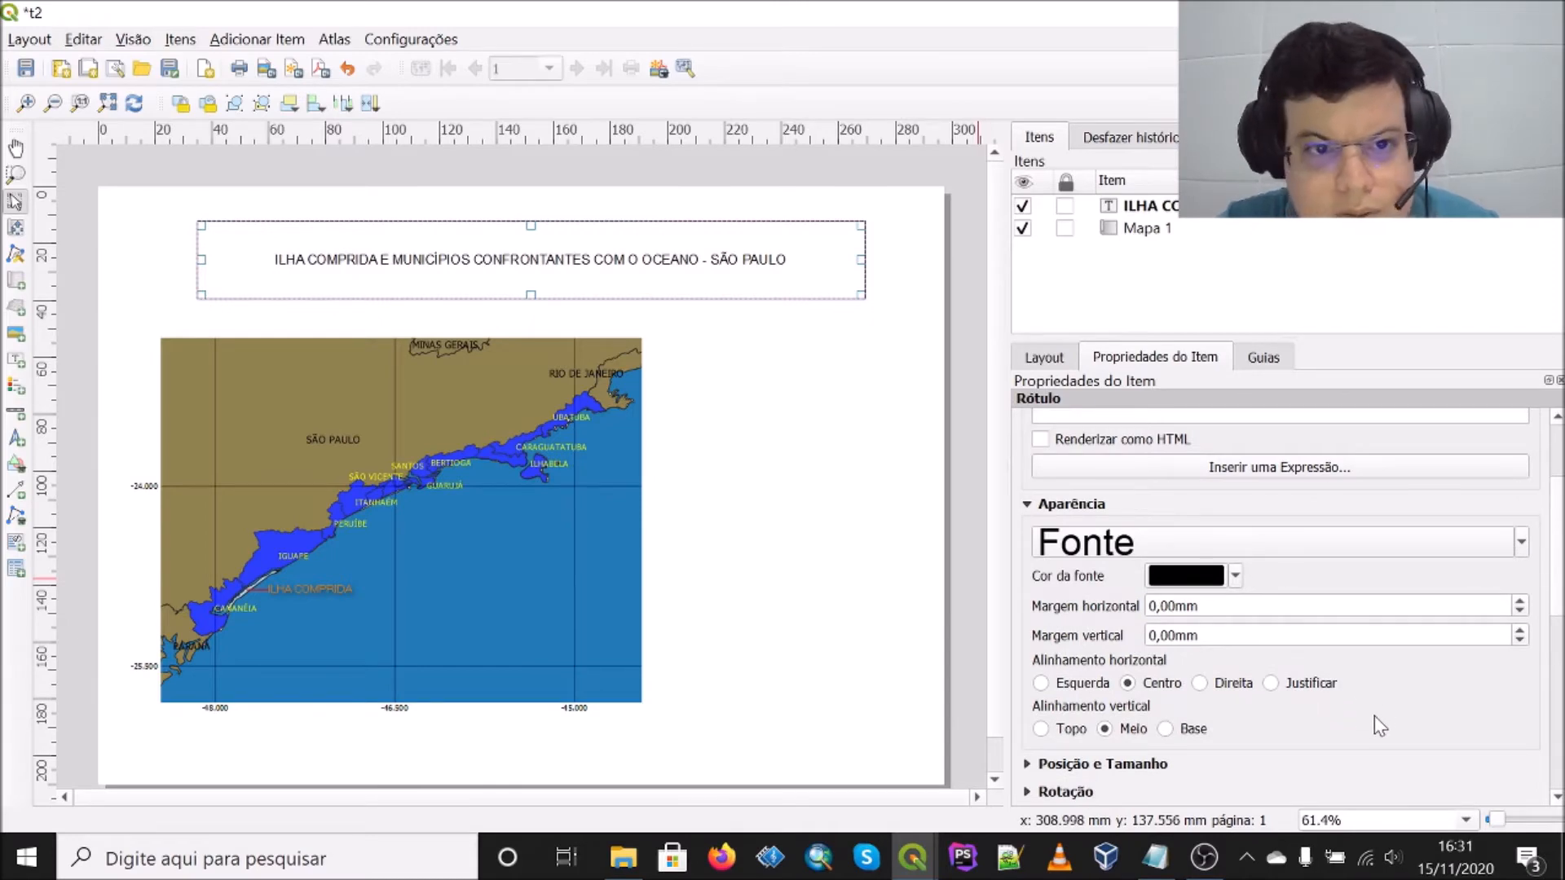
{"action": "left_click", "coordinate": [1165, 729]}
{"action": "left_click", "coordinate": [1105, 729]}
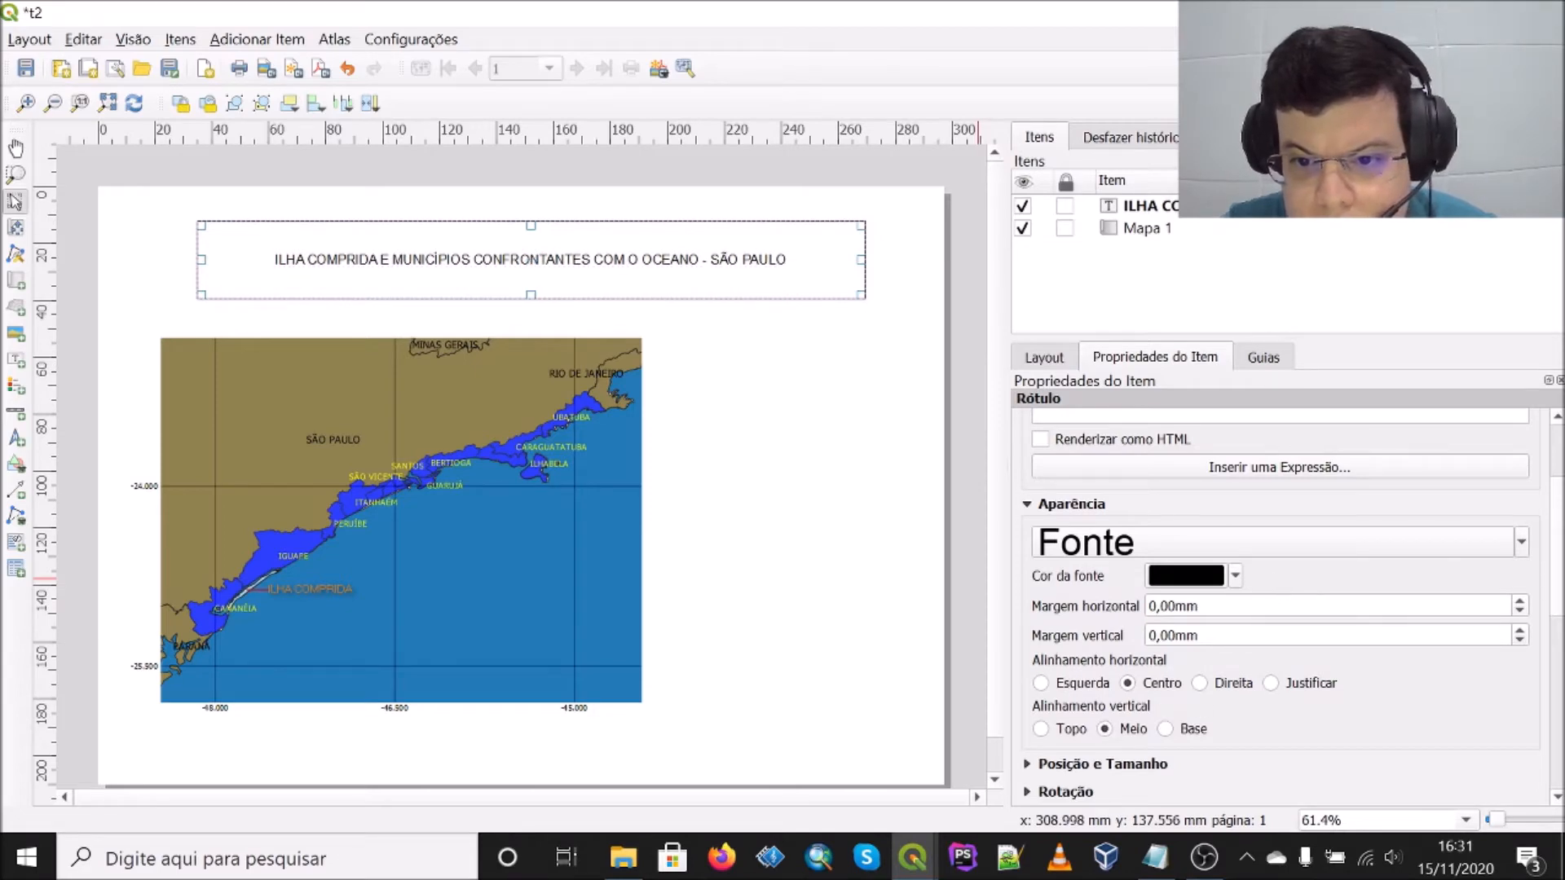
{"action": "left_click", "coordinate": [1521, 543]}
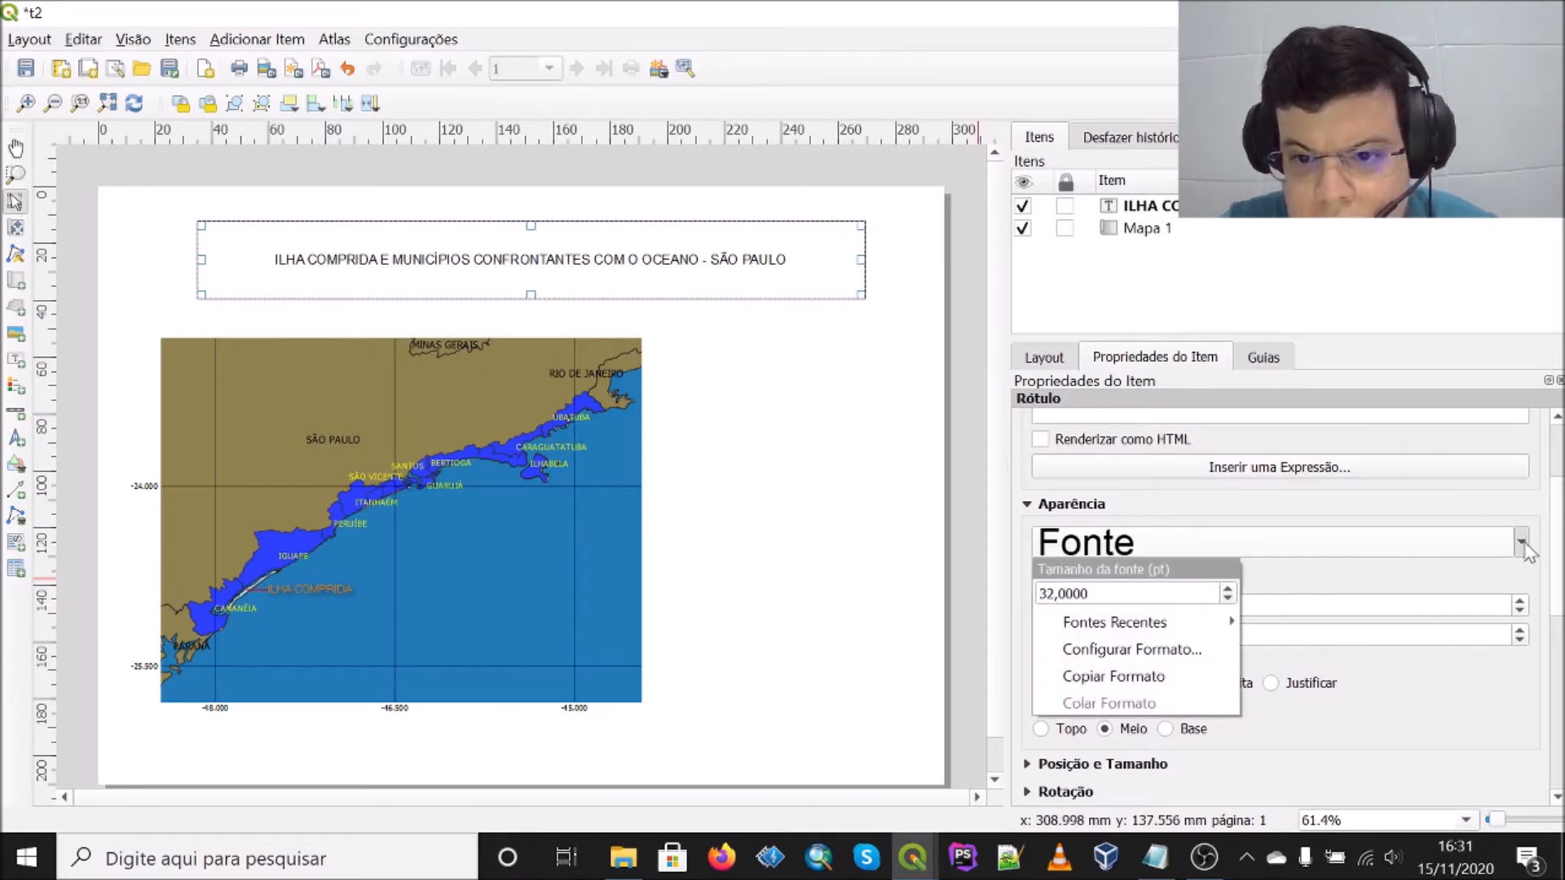
{"action": "left_click", "coordinate": [1141, 594]}
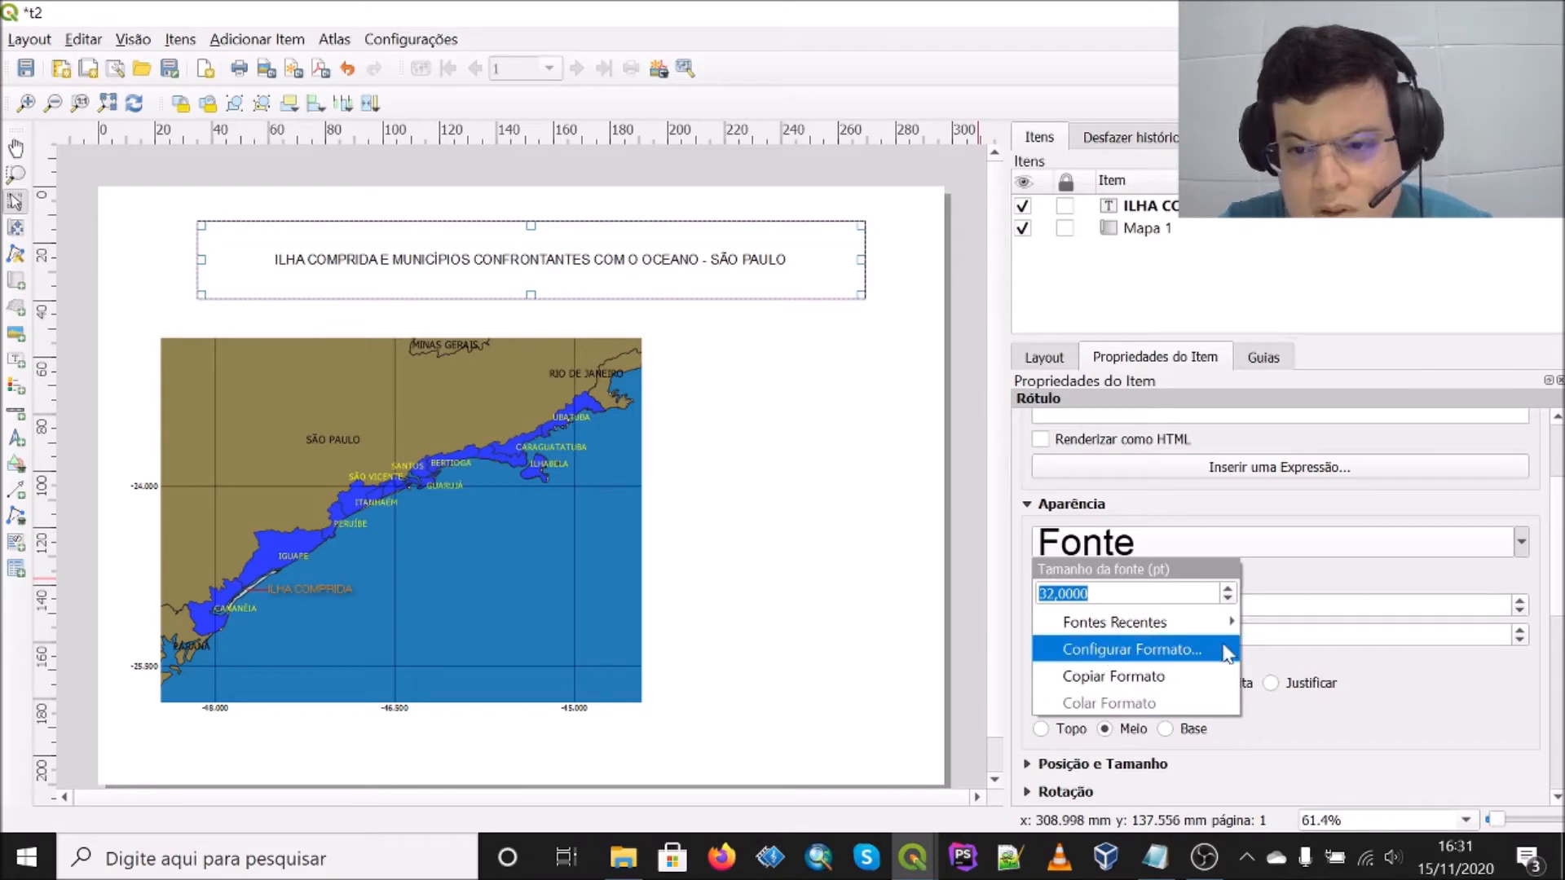
{"action": "left_click", "coordinate": [1340, 581]}
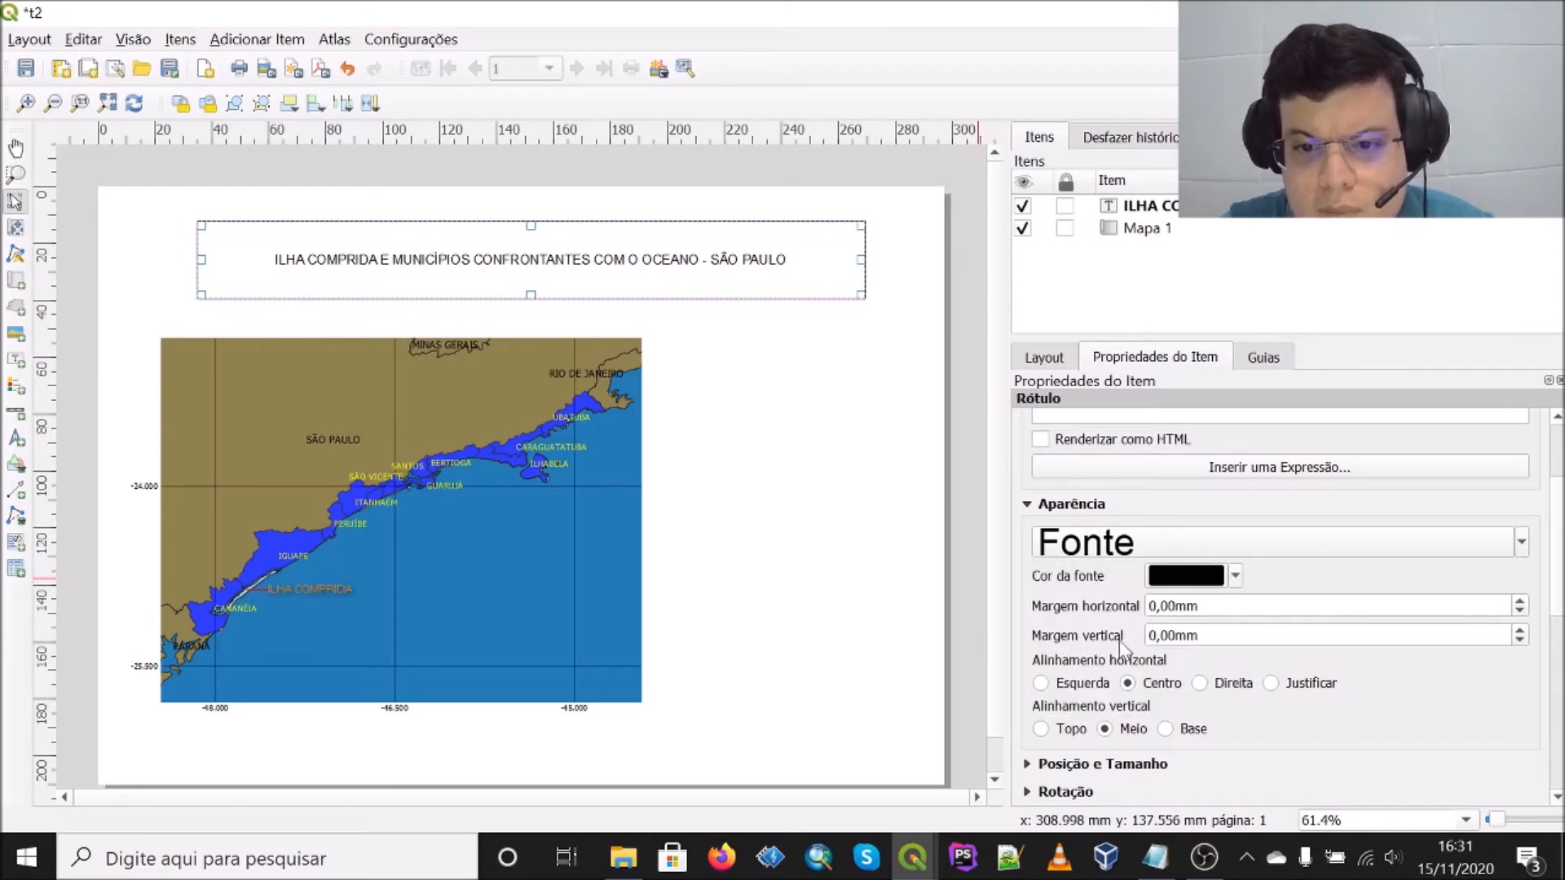
{"action": "left_click", "coordinate": [1521, 543]}
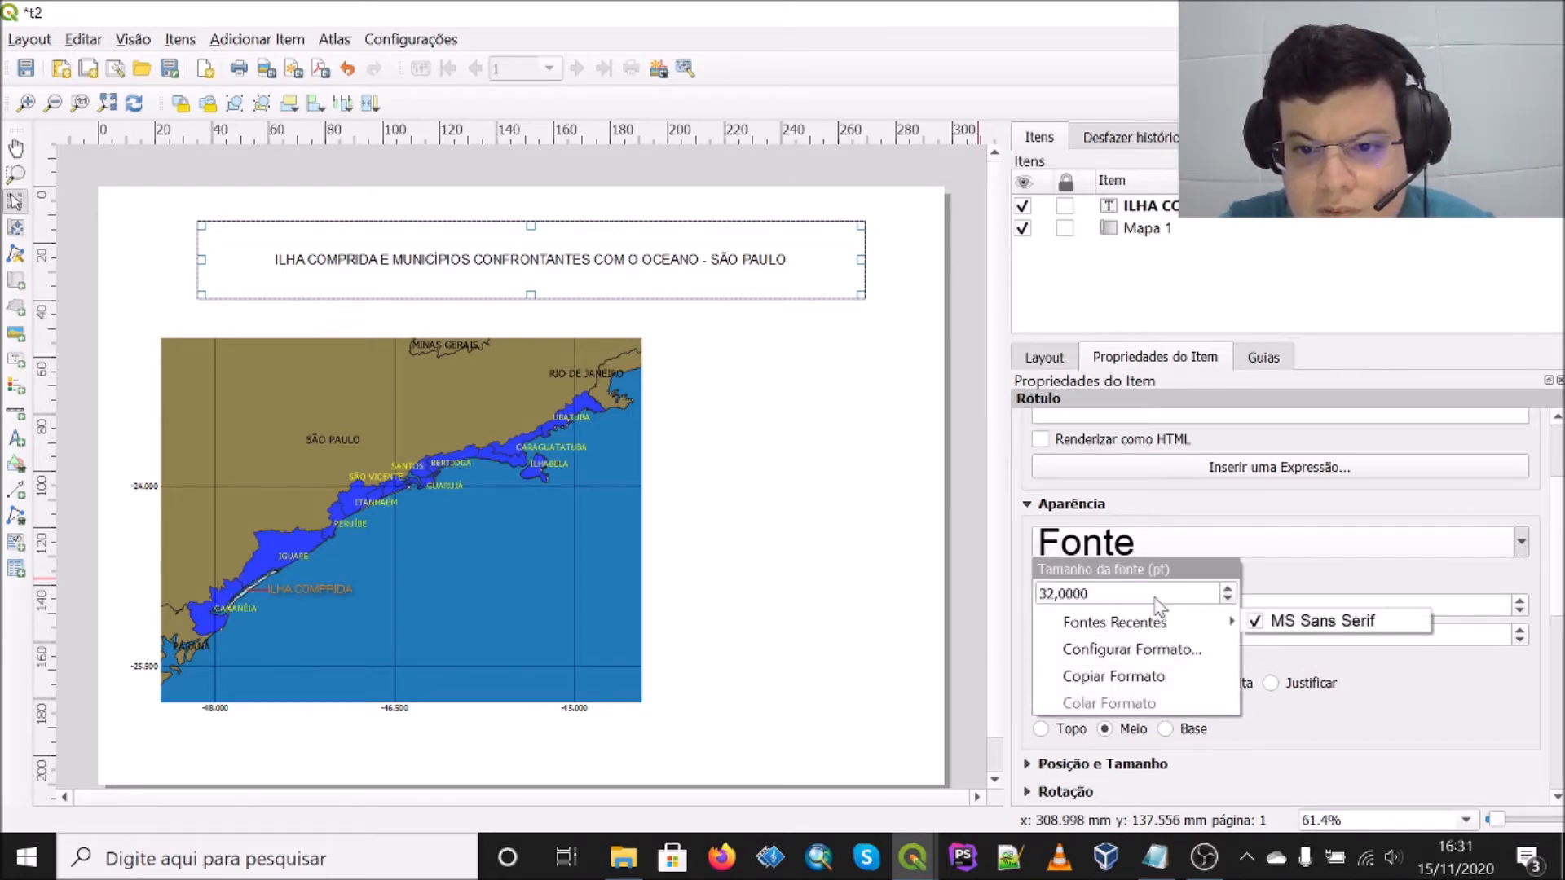
{"action": "left_click", "coordinate": [1521, 543]}
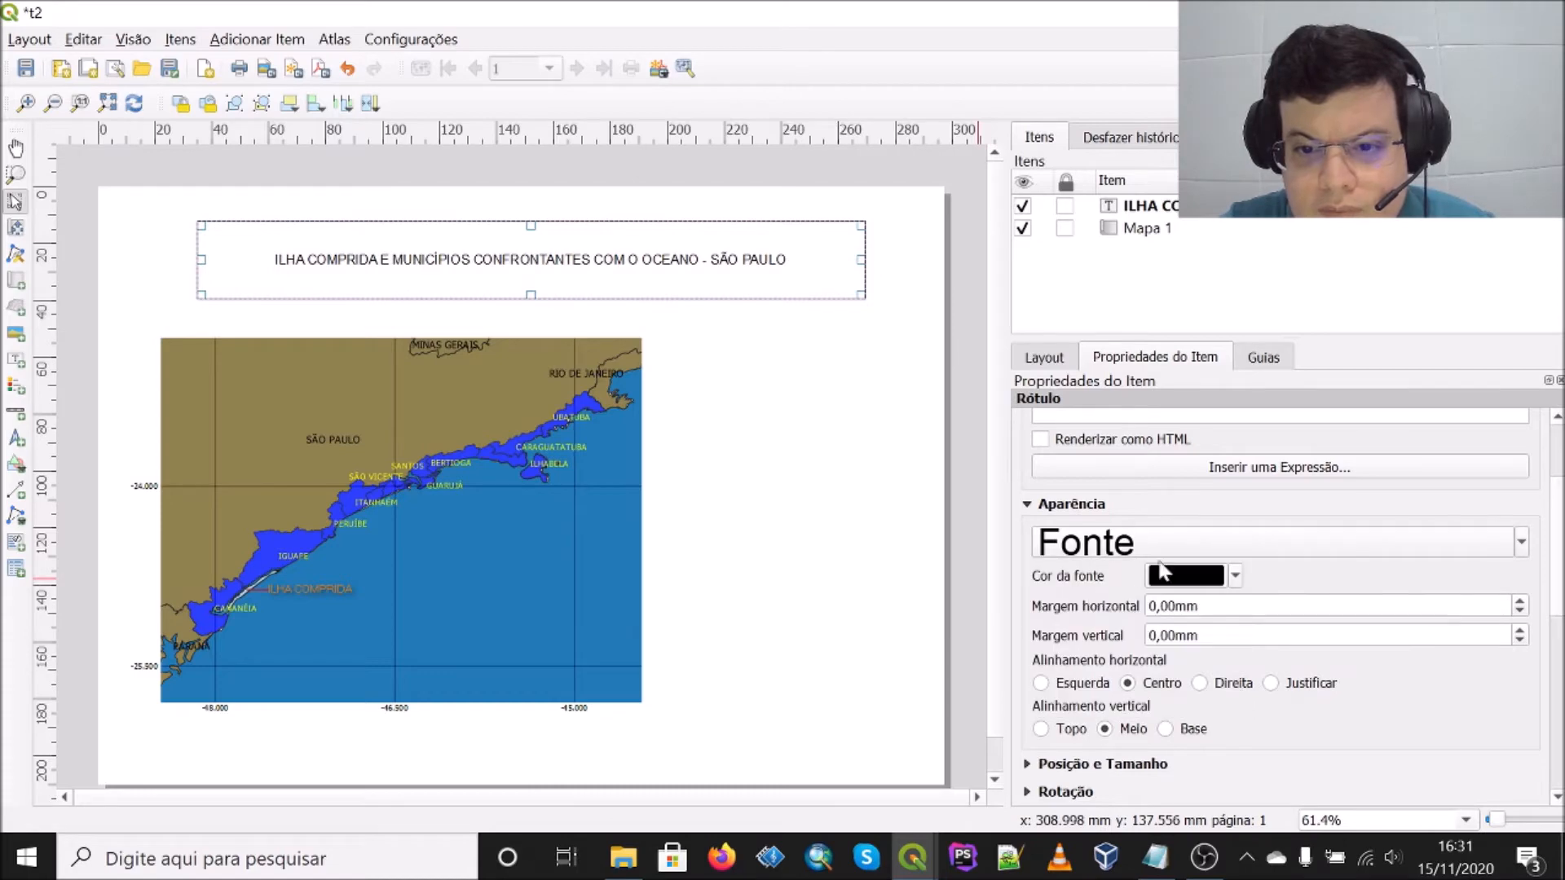
Step: Increase the title label's font size to 42 pt
{"action": "left_click", "coordinate": [1521, 543]}
{"action": "left_click", "coordinate": [1235, 597]}
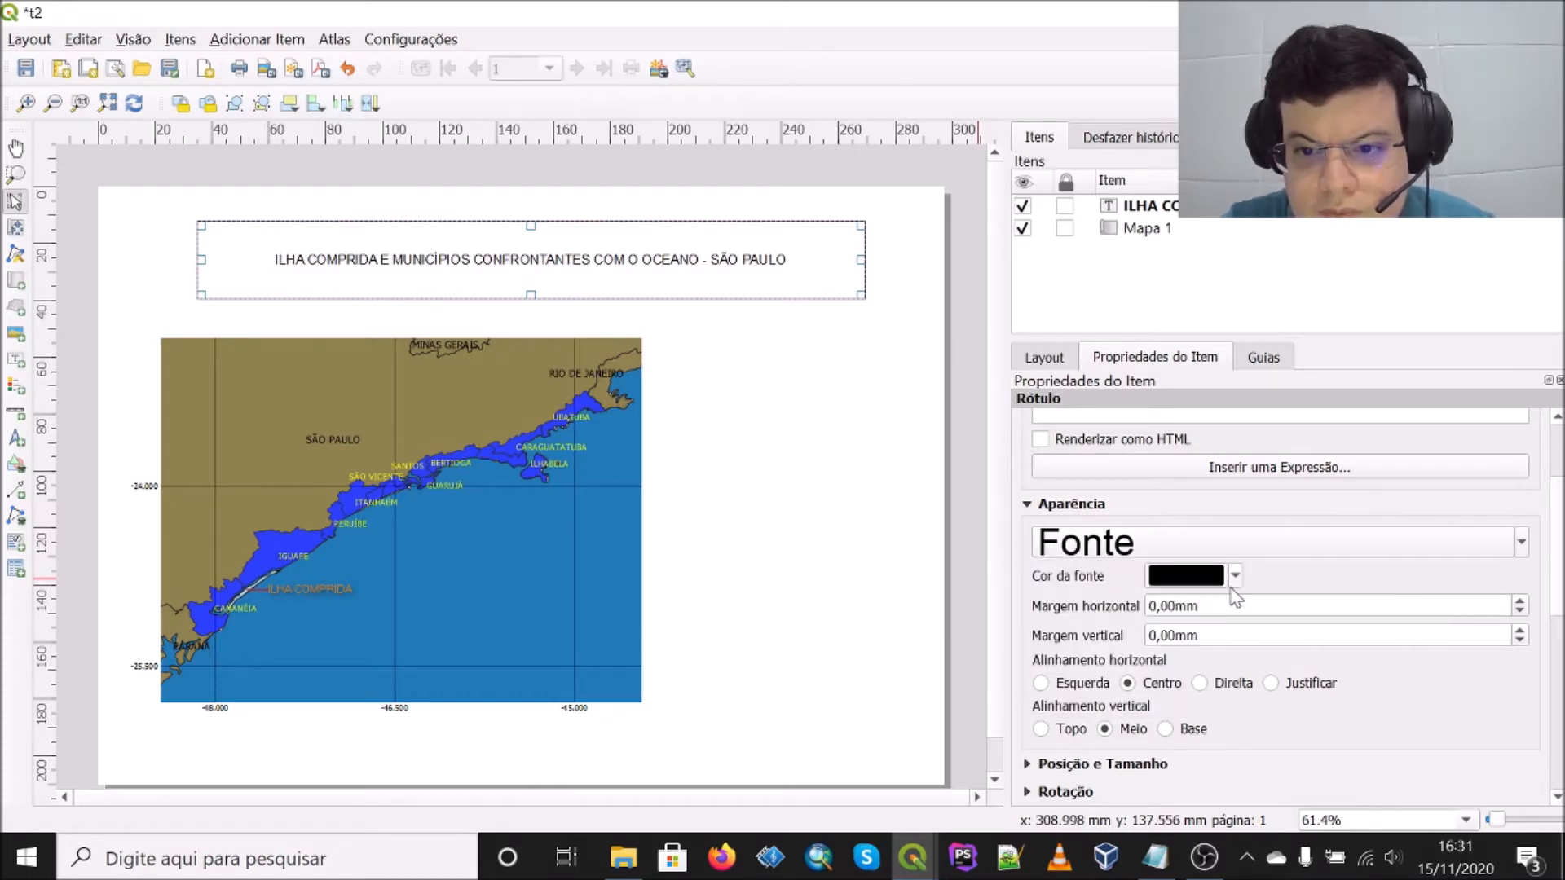
{"action": "left_click", "coordinate": [1522, 542]}
{"action": "left_click", "coordinate": [1230, 588]}
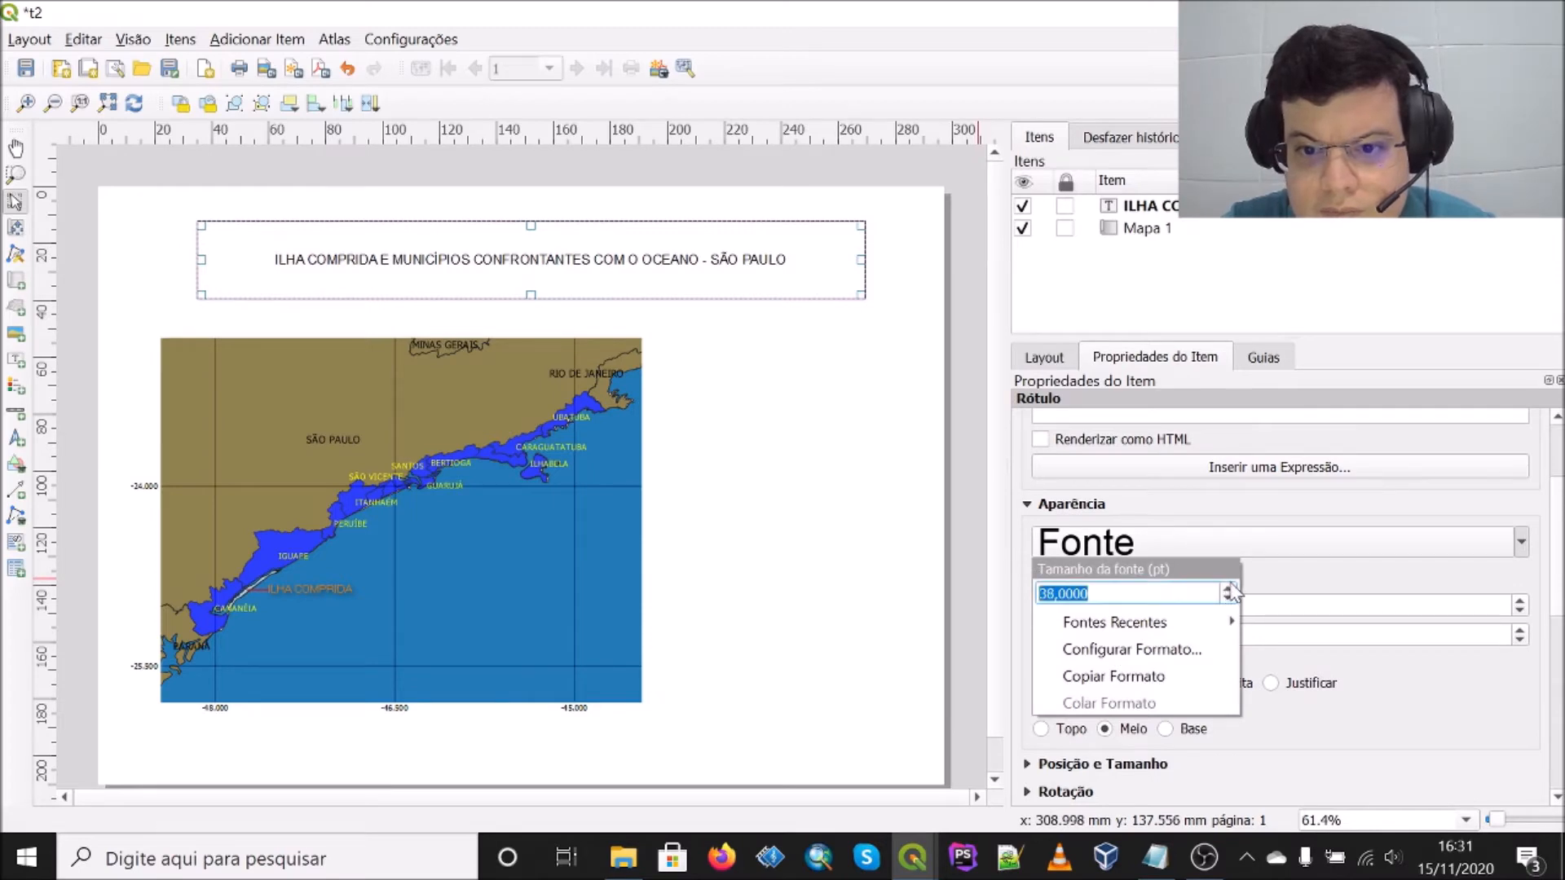
{"action": "left_click", "coordinate": [1229, 589]}
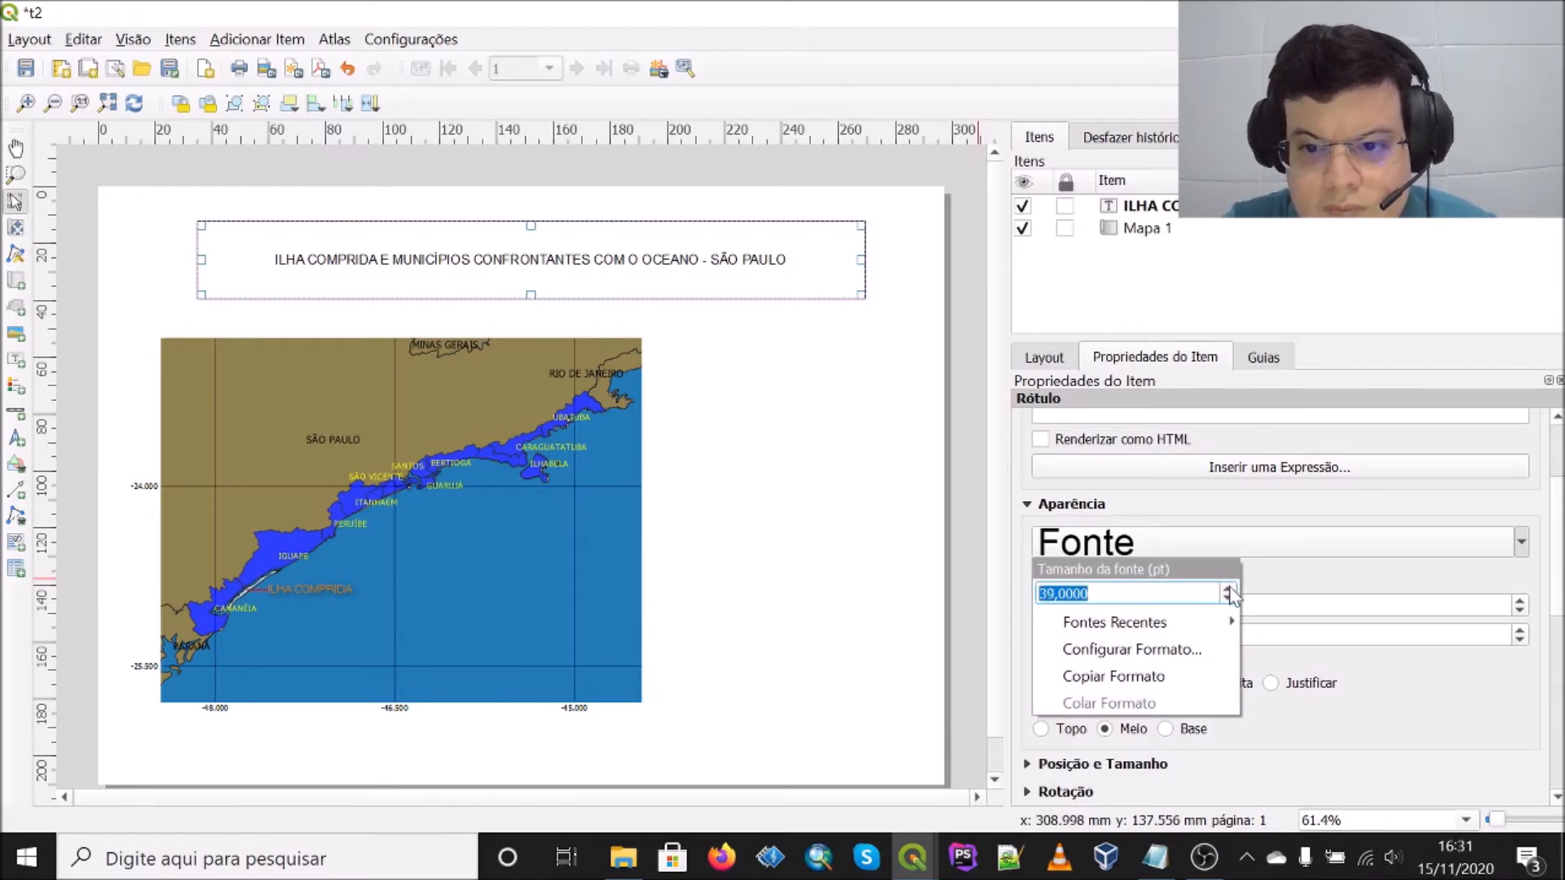
{"action": "left_click", "coordinate": [1229, 588]}
{"action": "left_click", "coordinate": [1280, 574]}
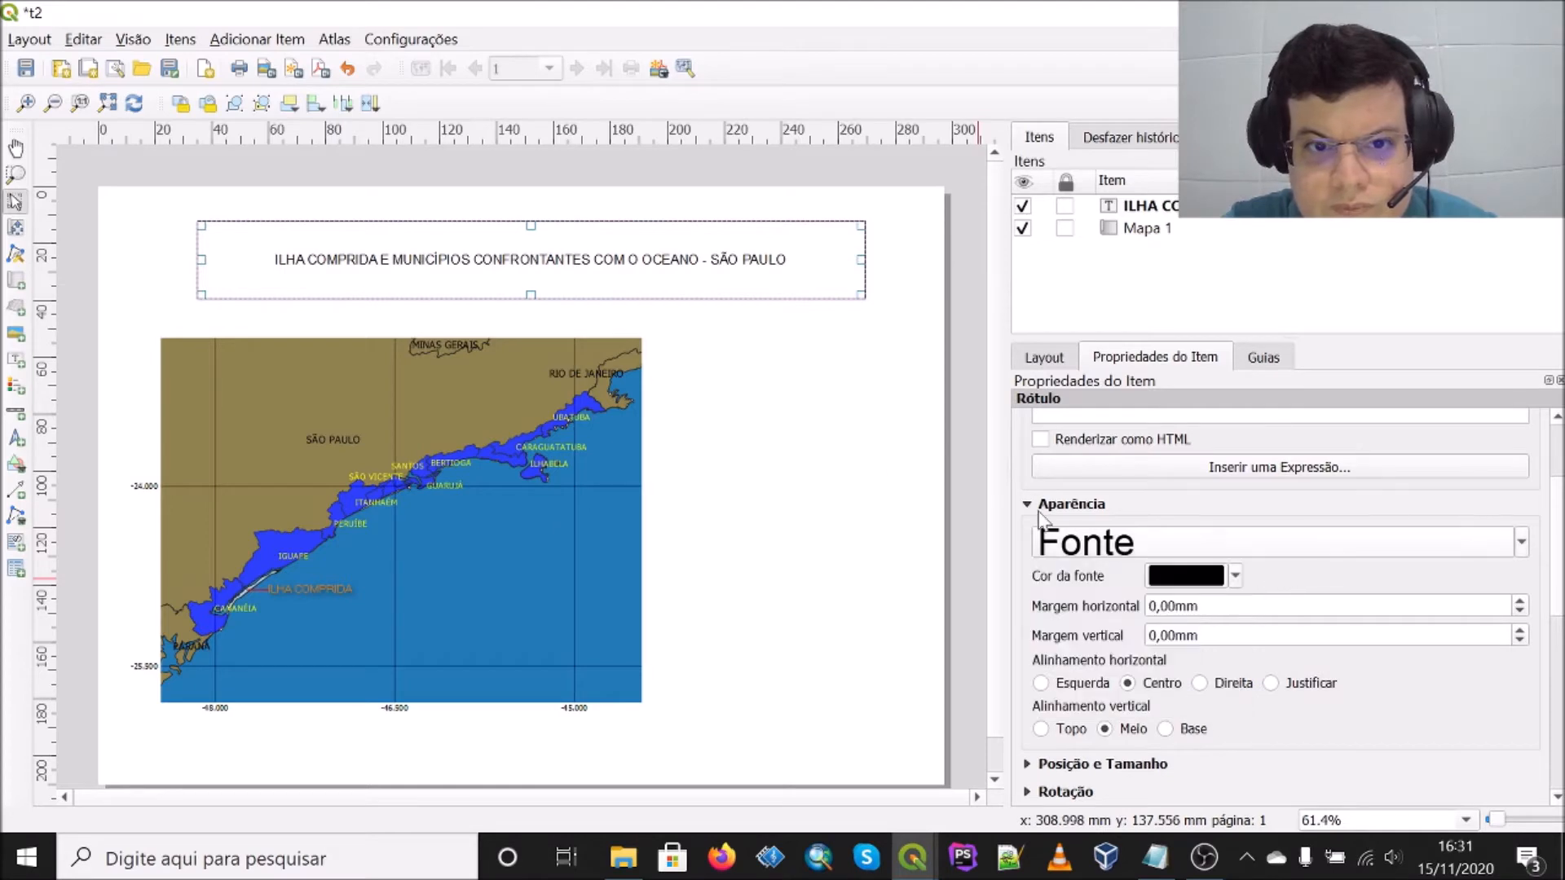
{"action": "left_click", "coordinate": [762, 276]}
{"action": "left_click", "coordinate": [789, 403]}
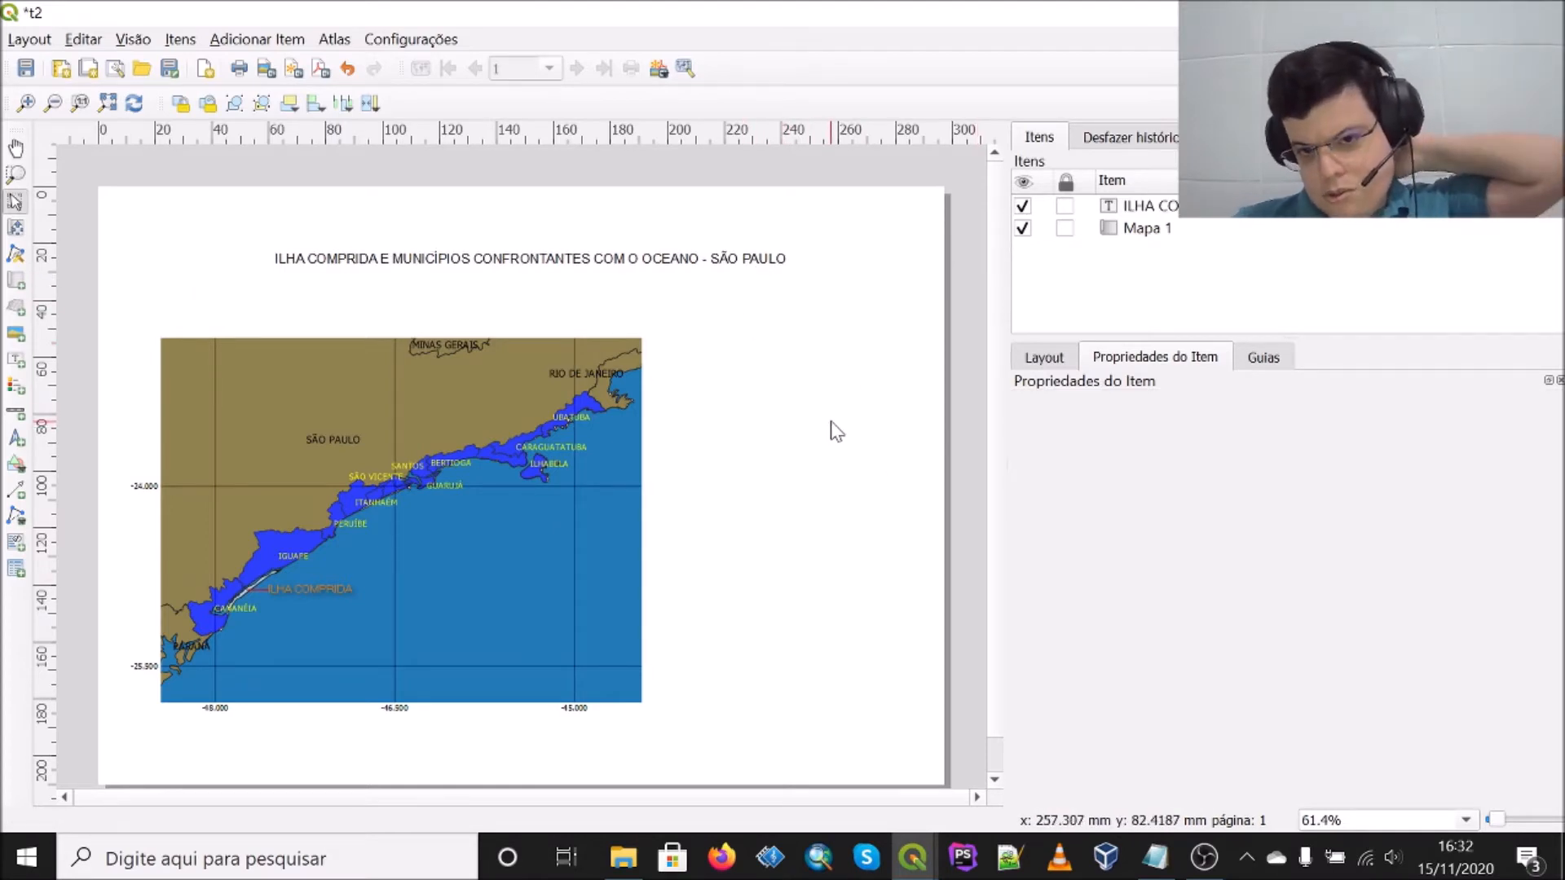
Step: Change the title label's font to MS Reference Sans Serif
{"action": "left_click", "coordinate": [606, 266]}
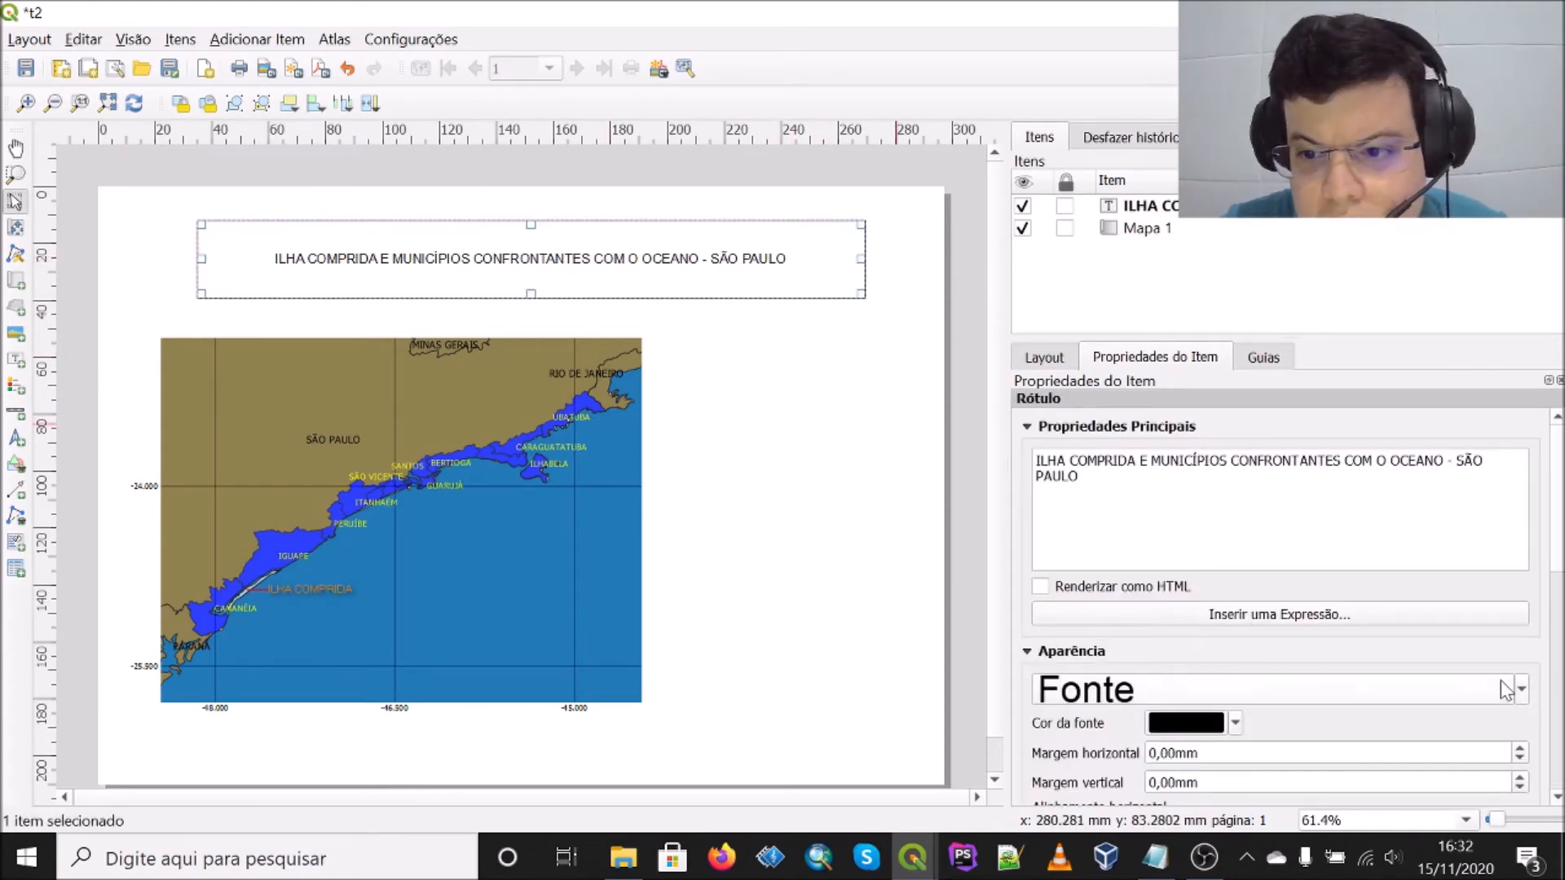
{"action": "left_click", "coordinate": [1523, 692]}
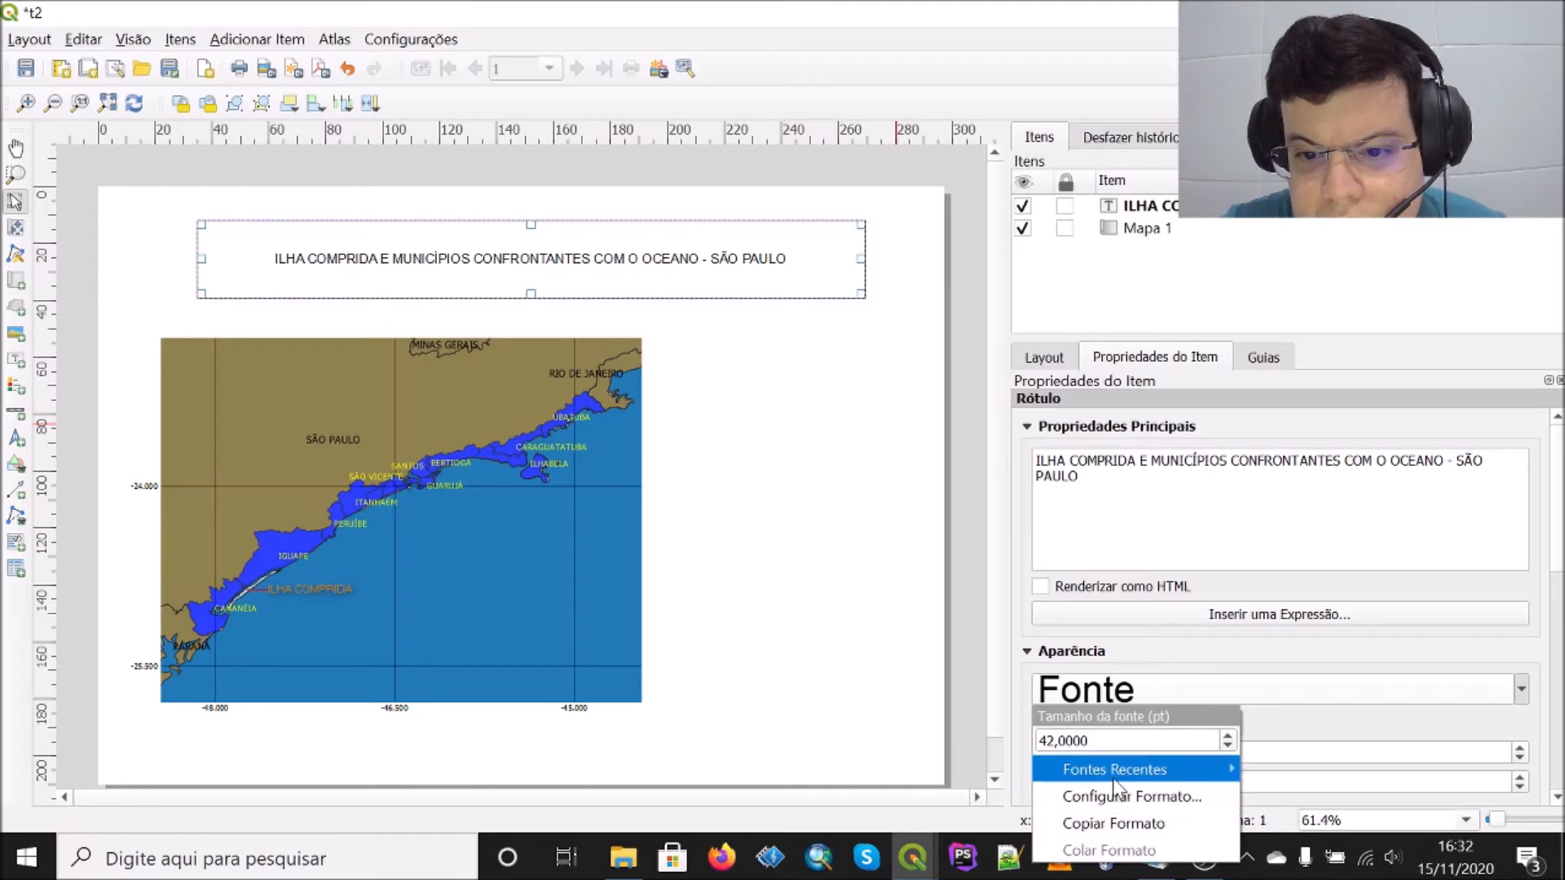
{"action": "left_click", "coordinate": [1171, 802]}
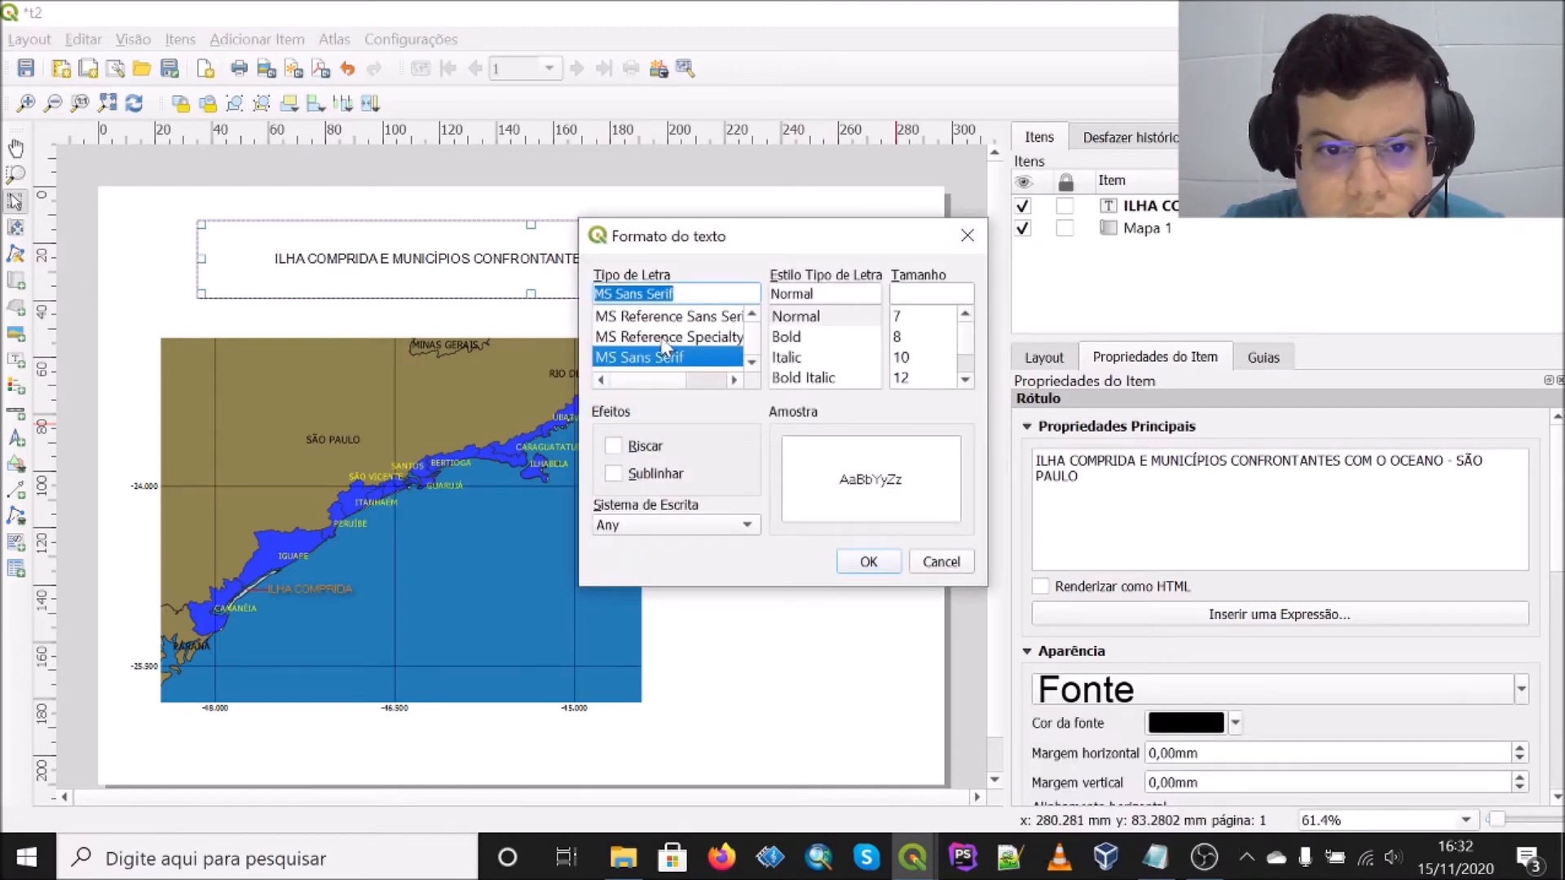
{"action": "left_click", "coordinate": [665, 338]}
{"action": "left_click", "coordinate": [694, 316]}
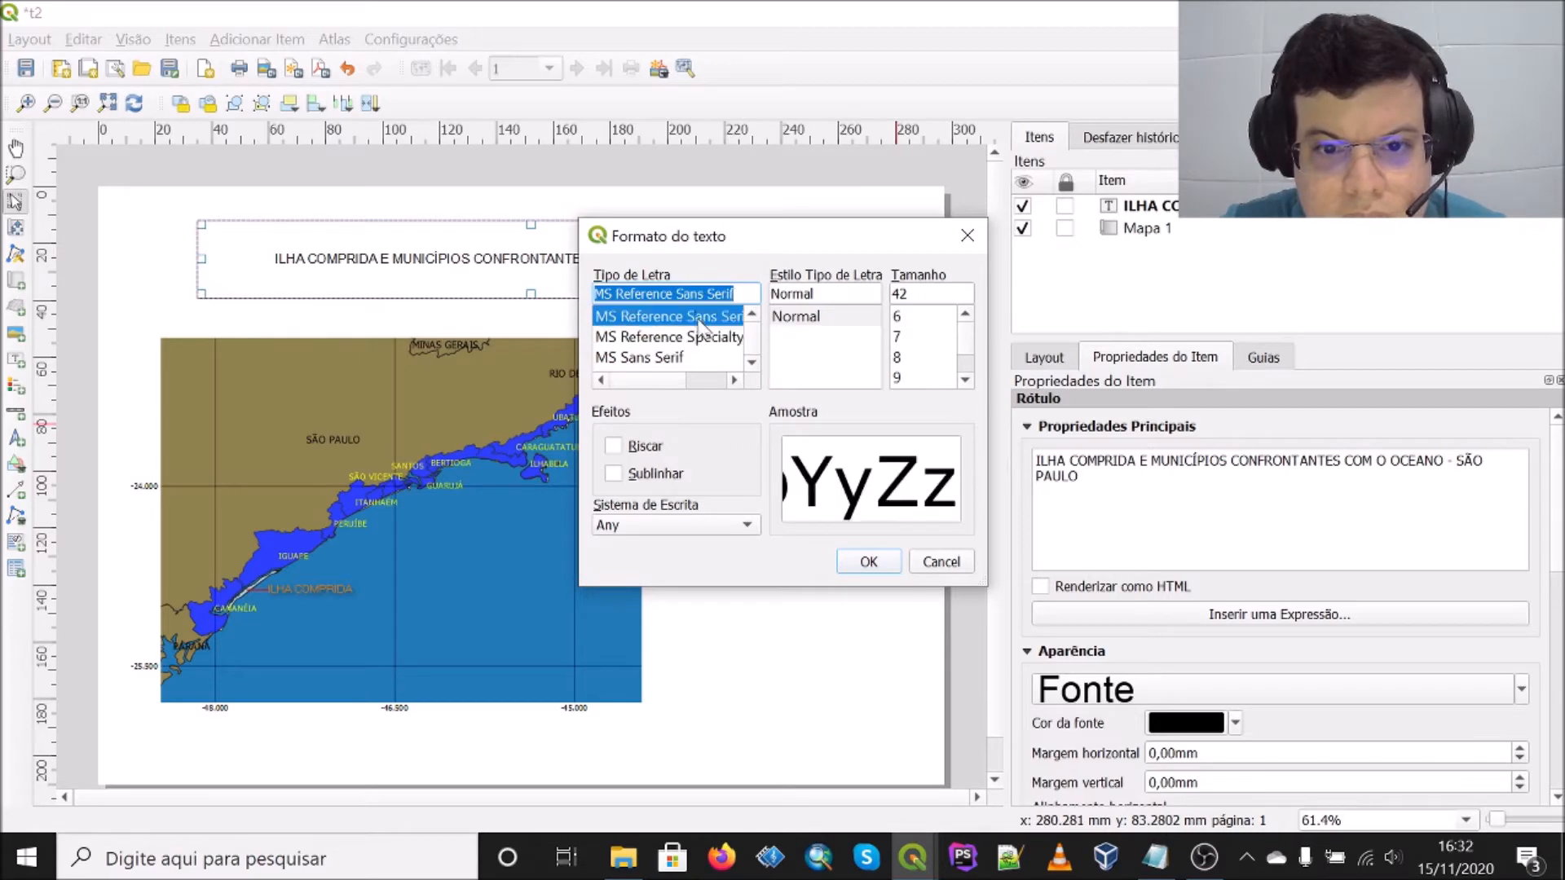
{"action": "left_click", "coordinate": [871, 561]}
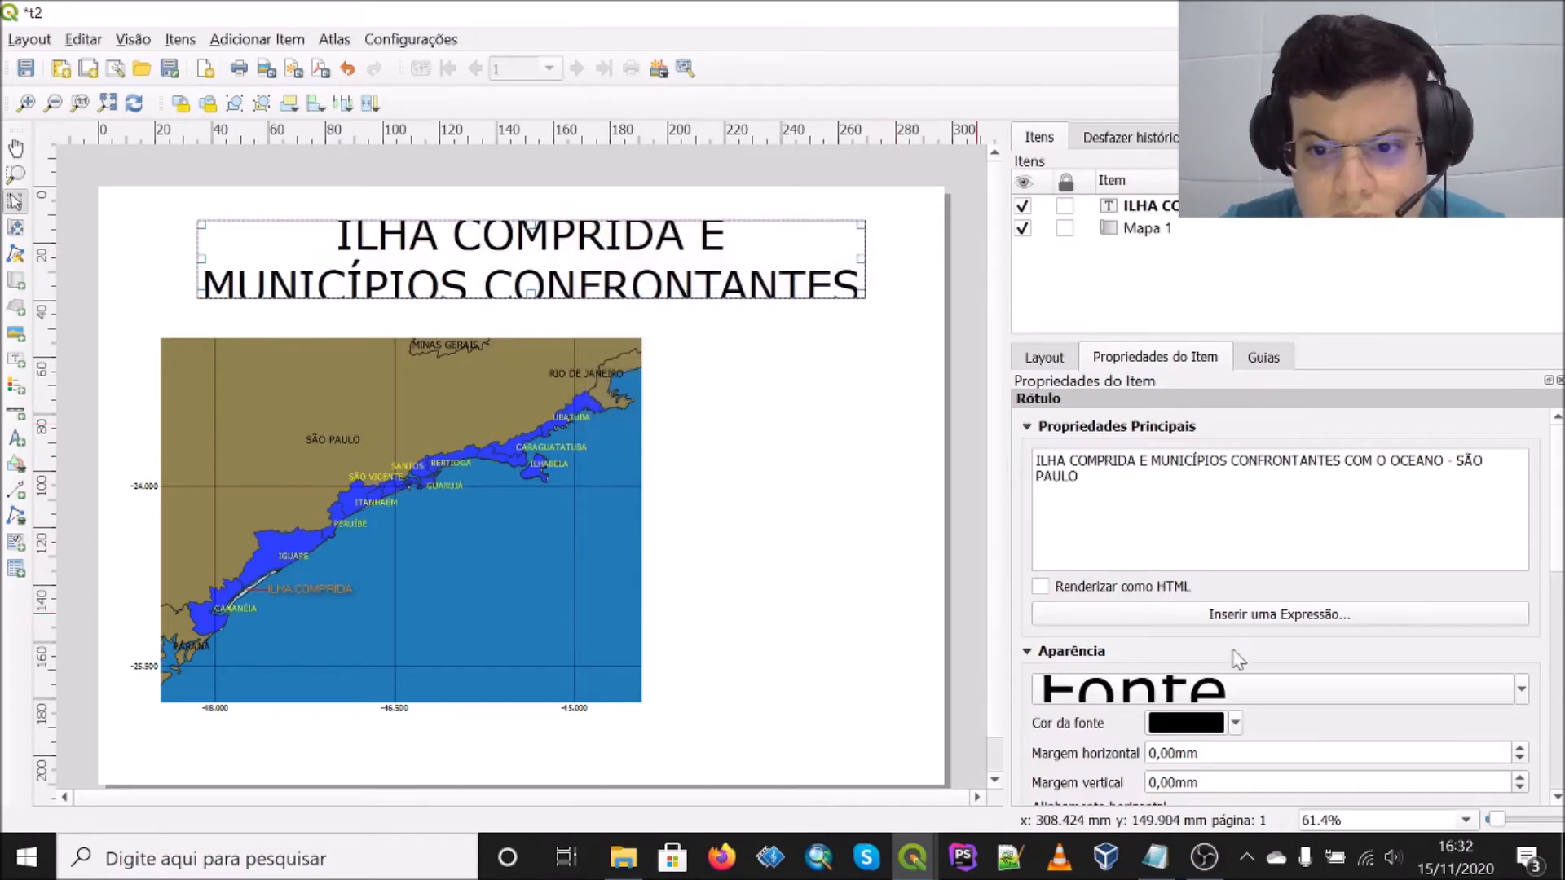
Step: Format the title label with the Calibri Light font in regular style at 18 pt
{"action": "left_click", "coordinate": [1521, 689]}
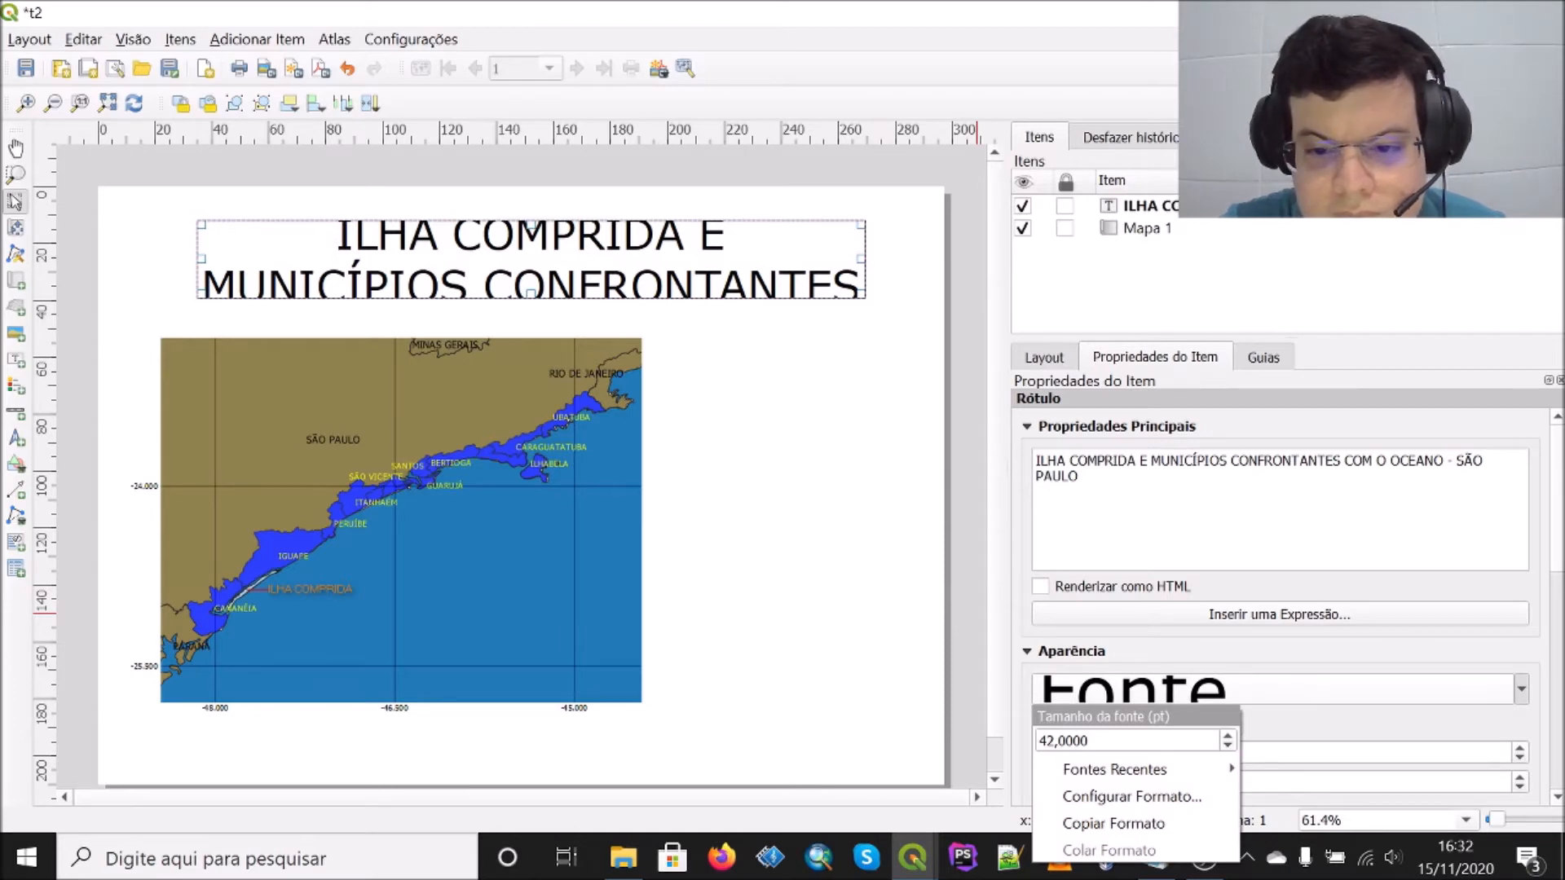
{"action": "mouse_move", "coordinate": [1167, 781]}
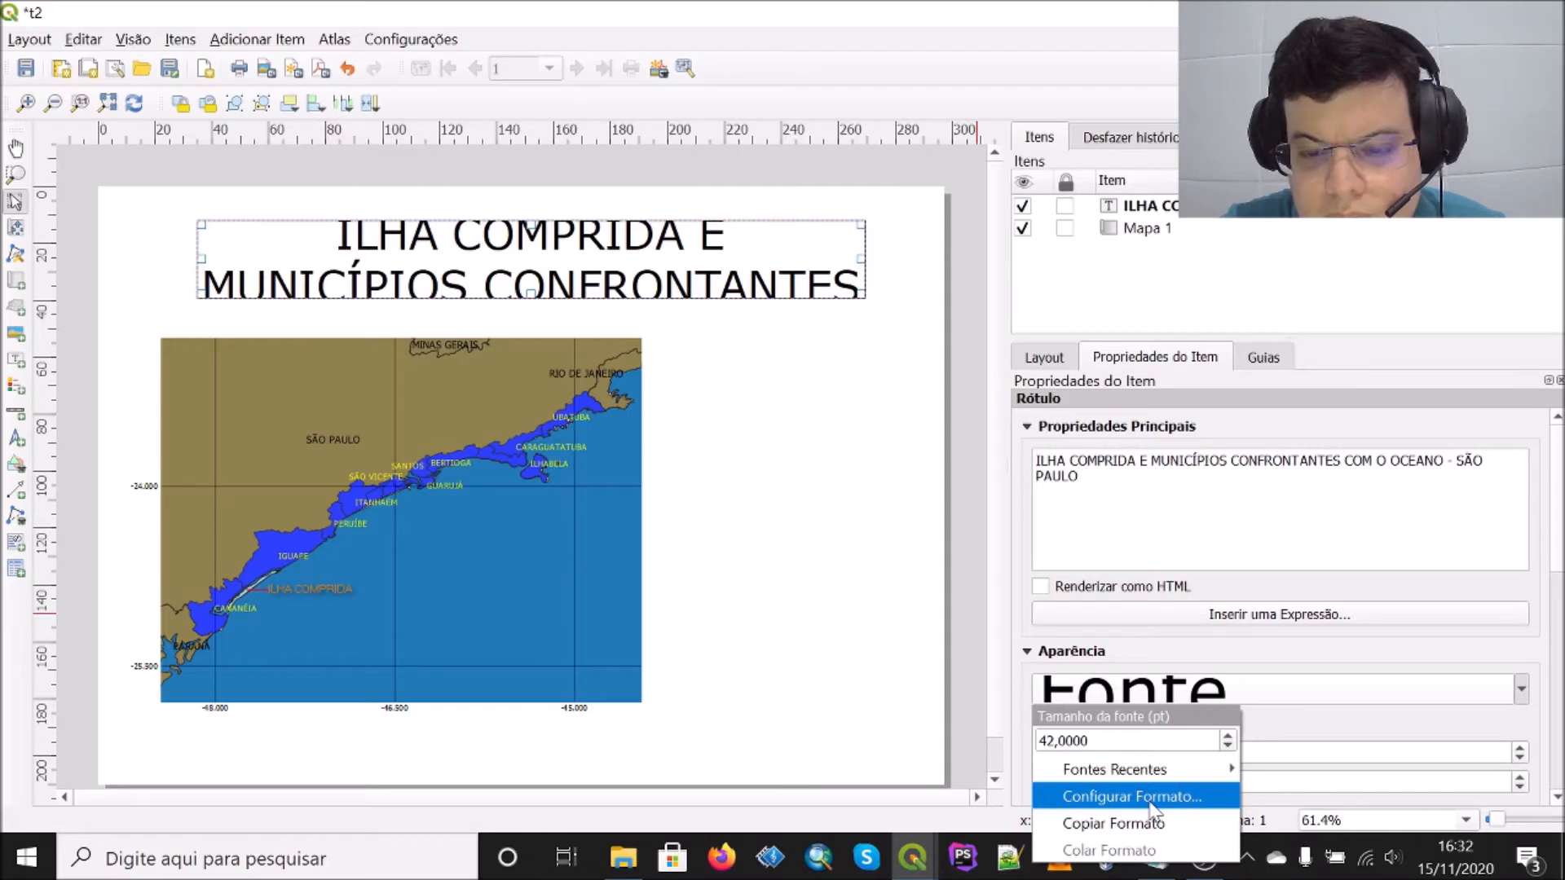
{"action": "left_click", "coordinate": [1151, 799]}
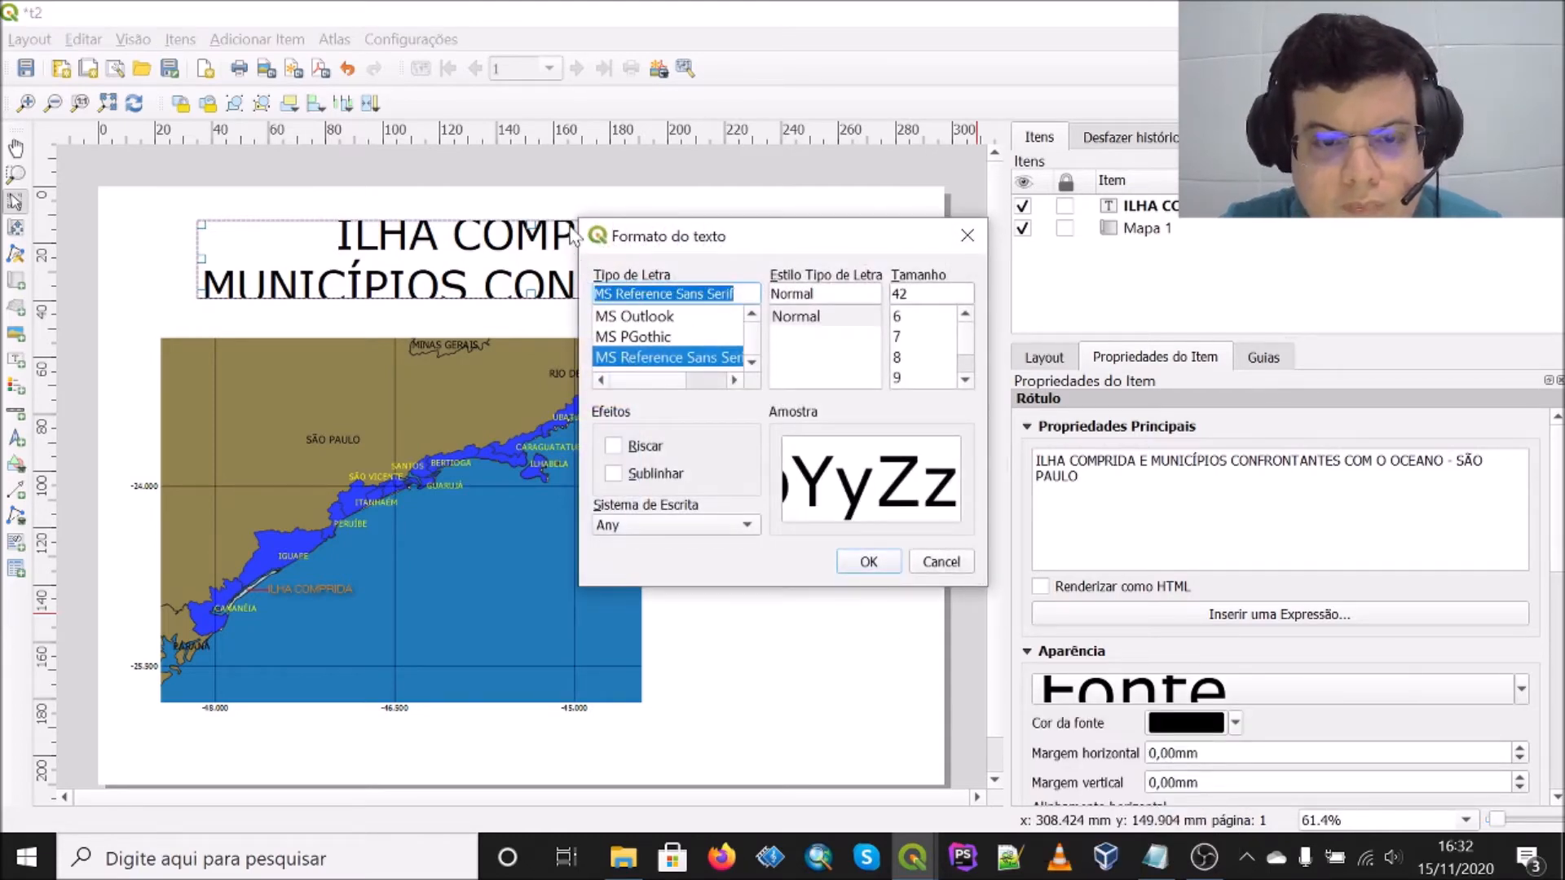
{"action": "type", "text": "Calibri"}
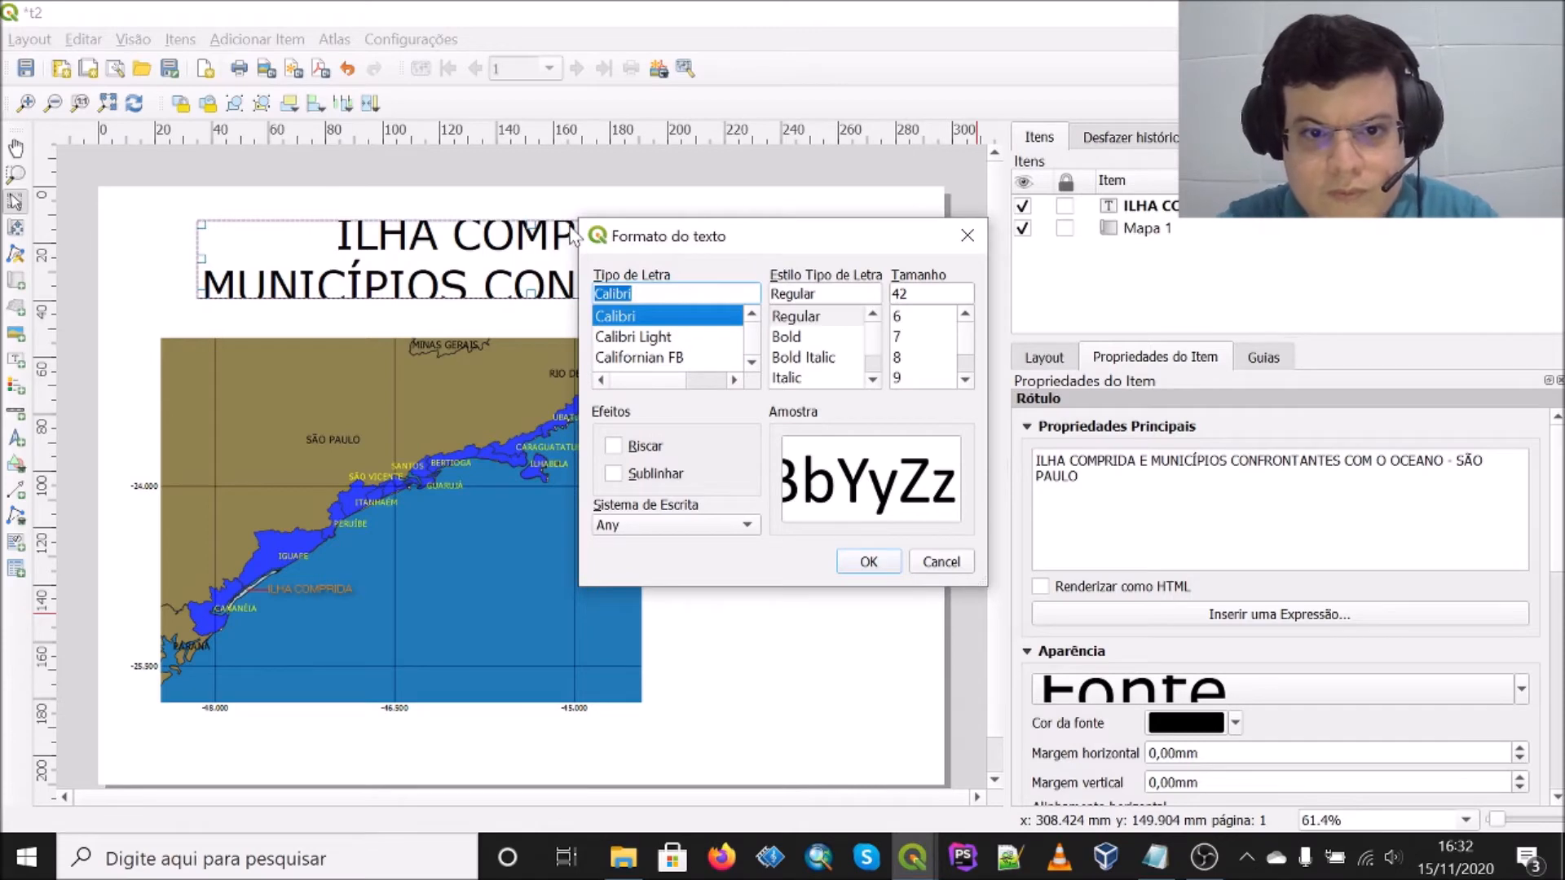
{"action": "left_click", "coordinate": [651, 336]}
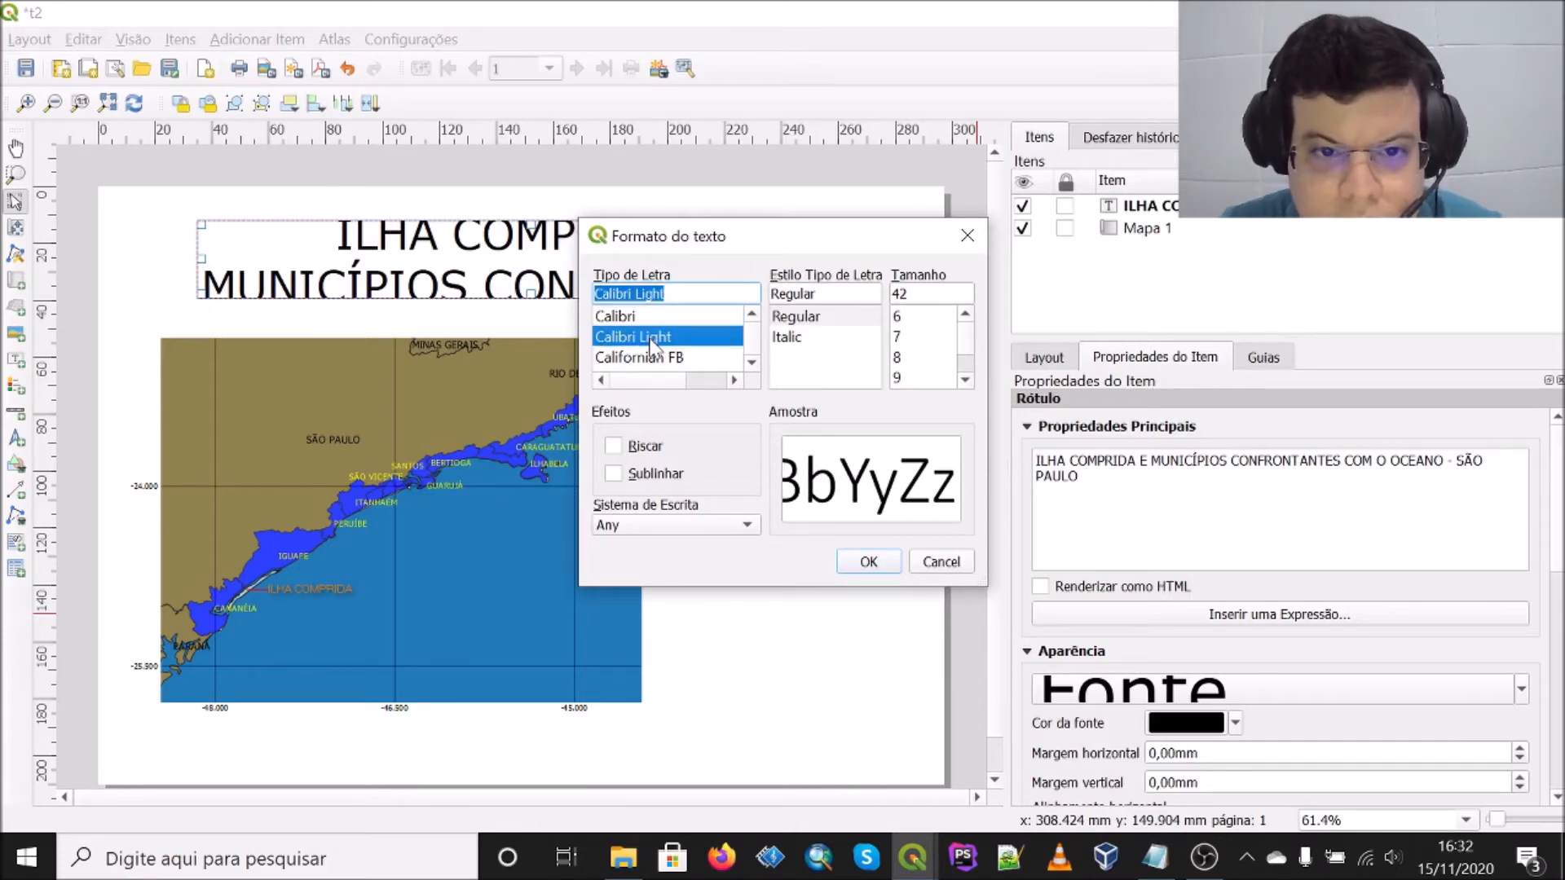
{"action": "scroll", "coordinate": [928, 373], "scroll_direction": "down", "scroll_amount": 3}
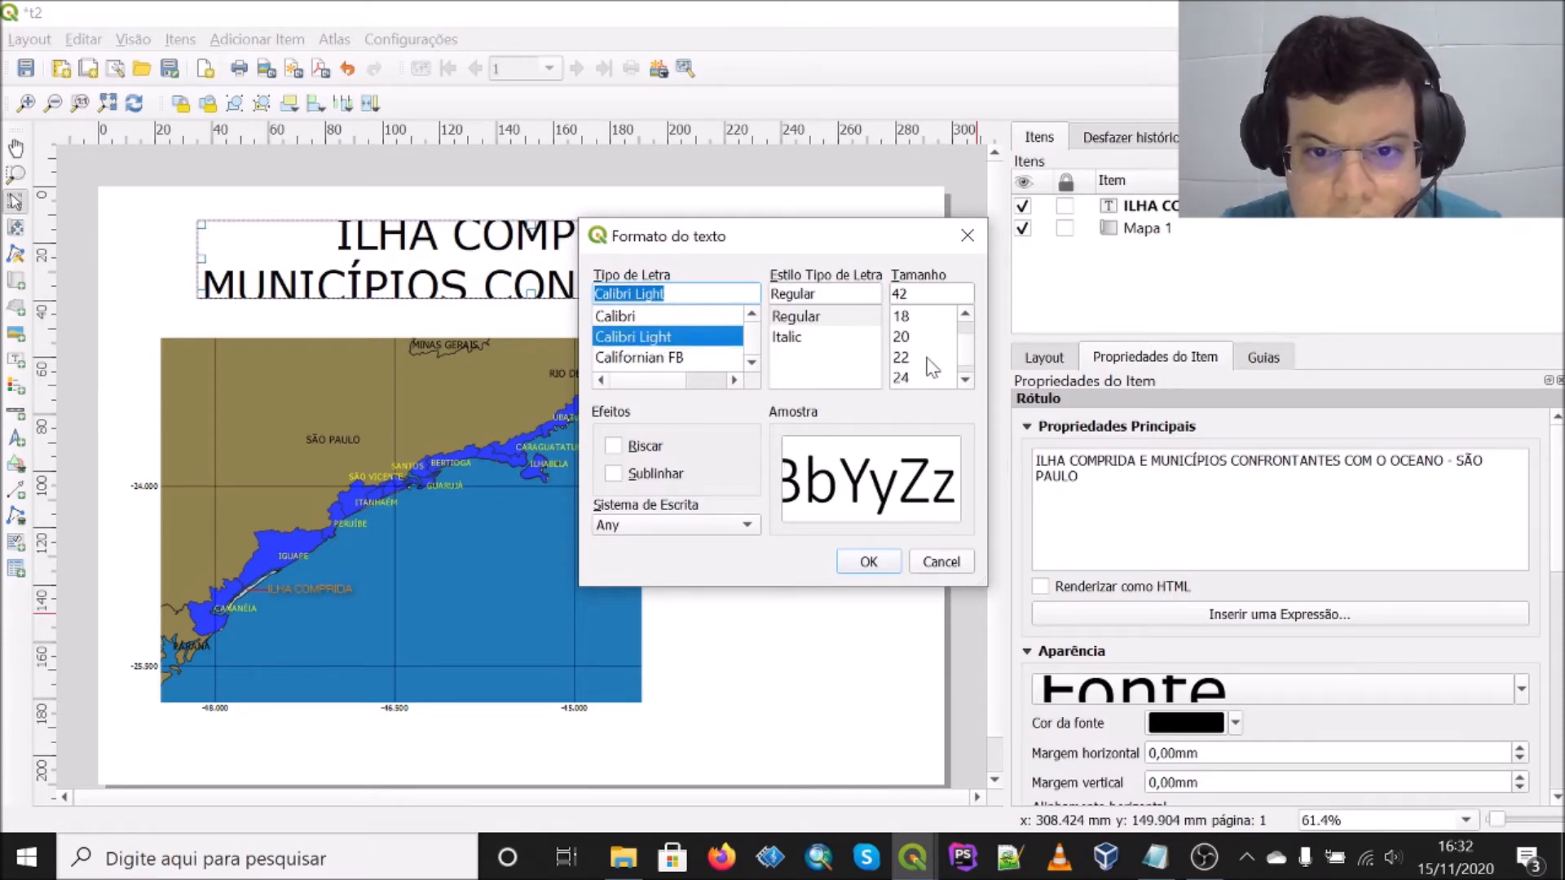
{"action": "left_click", "coordinate": [917, 321]}
{"action": "left_click", "coordinate": [868, 561]}
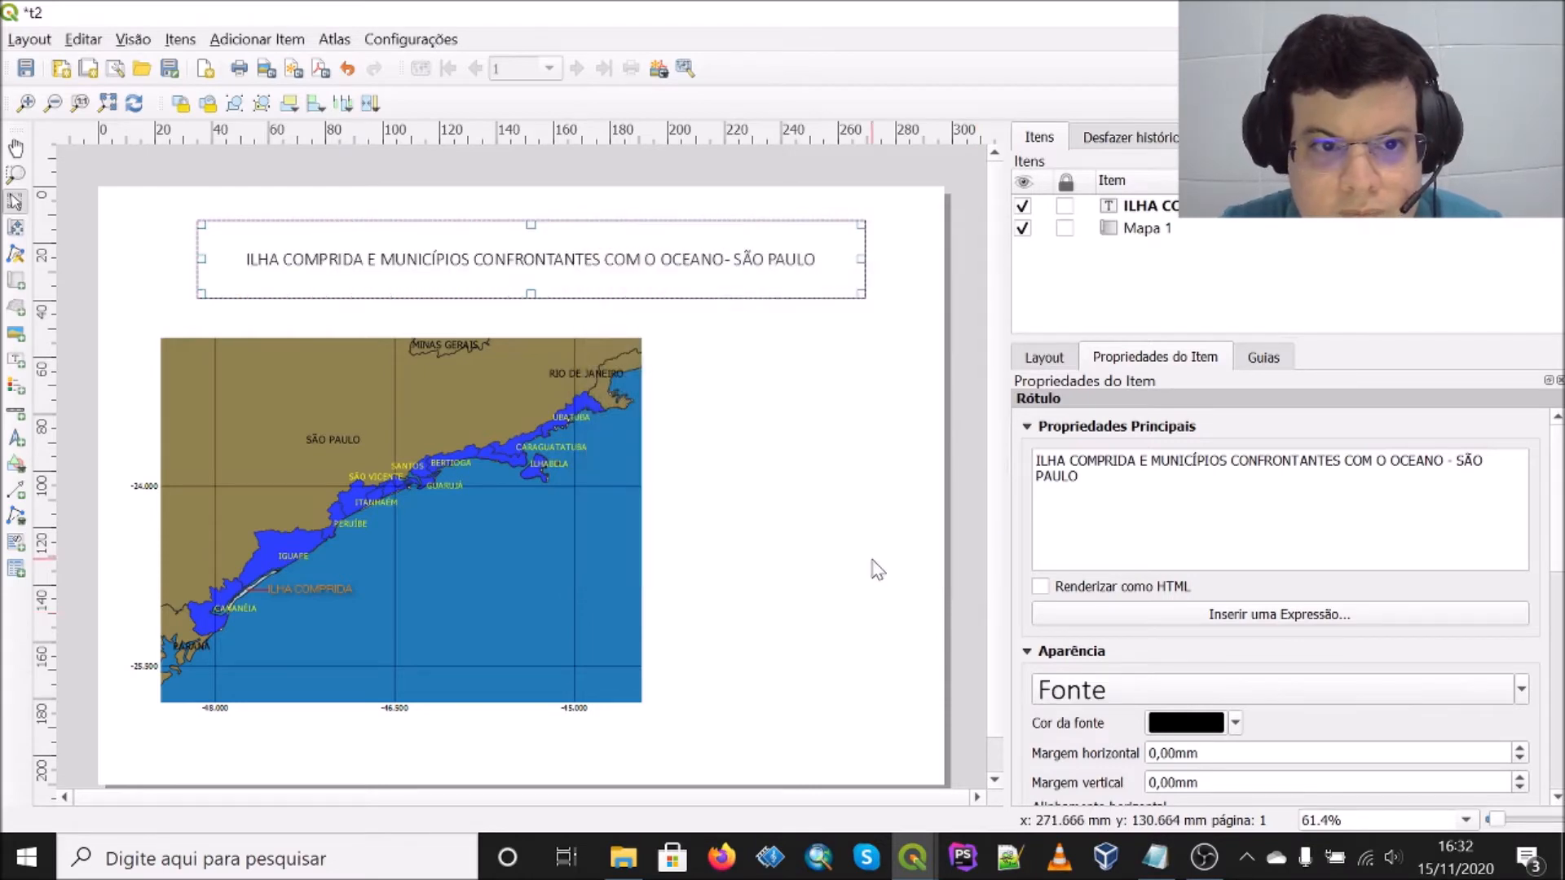
{"action": "left_click", "coordinate": [877, 465]}
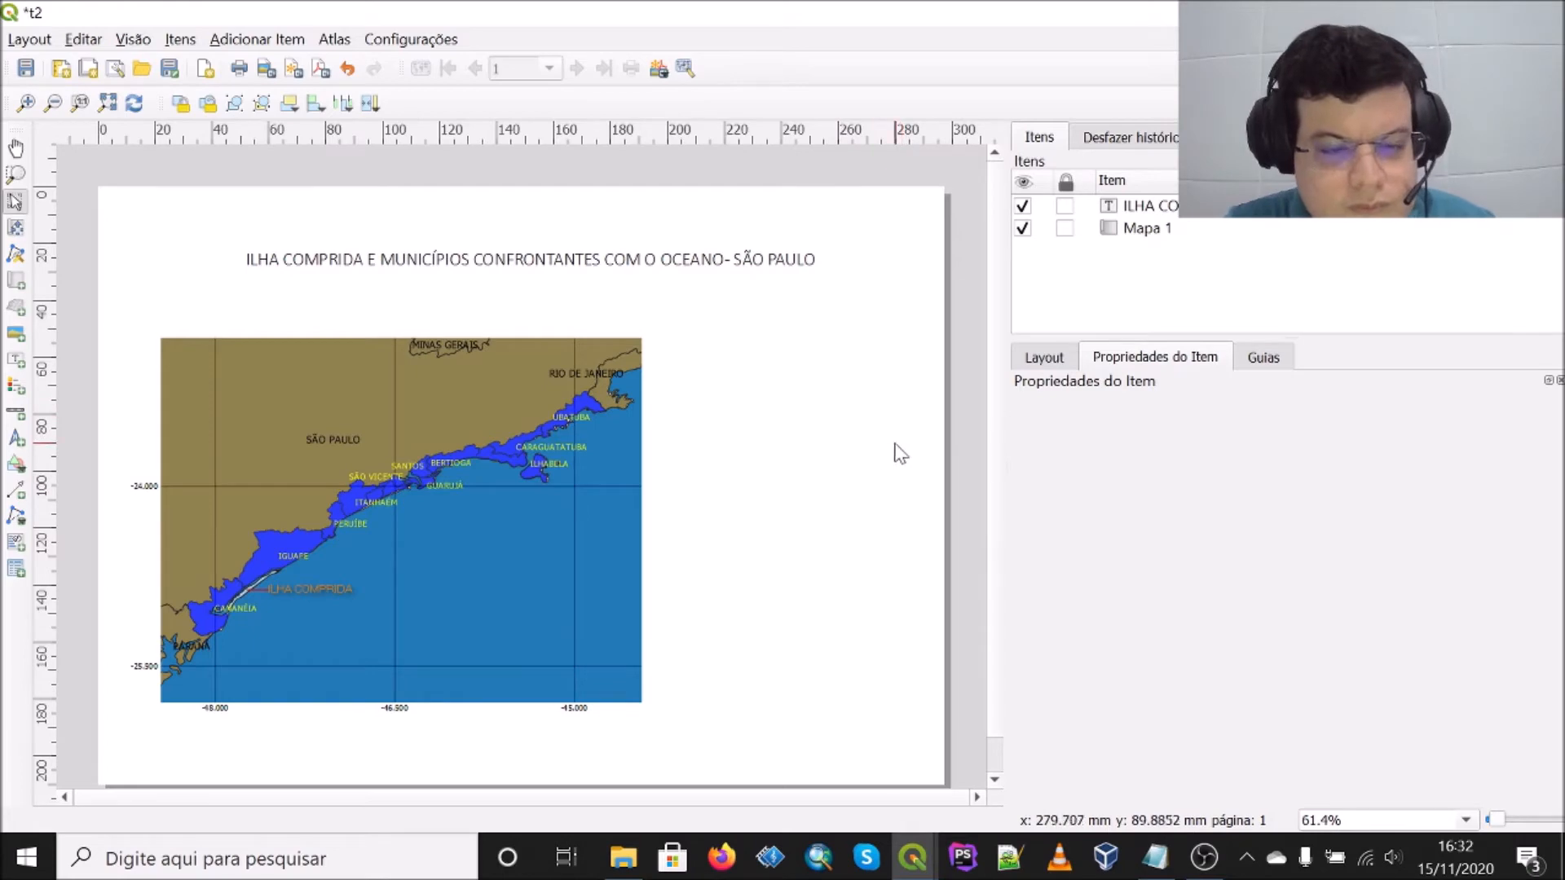
Step: Open the properties of the main map's existing grid, Grade 1, for modification
{"action": "left_click", "coordinate": [510, 437]}
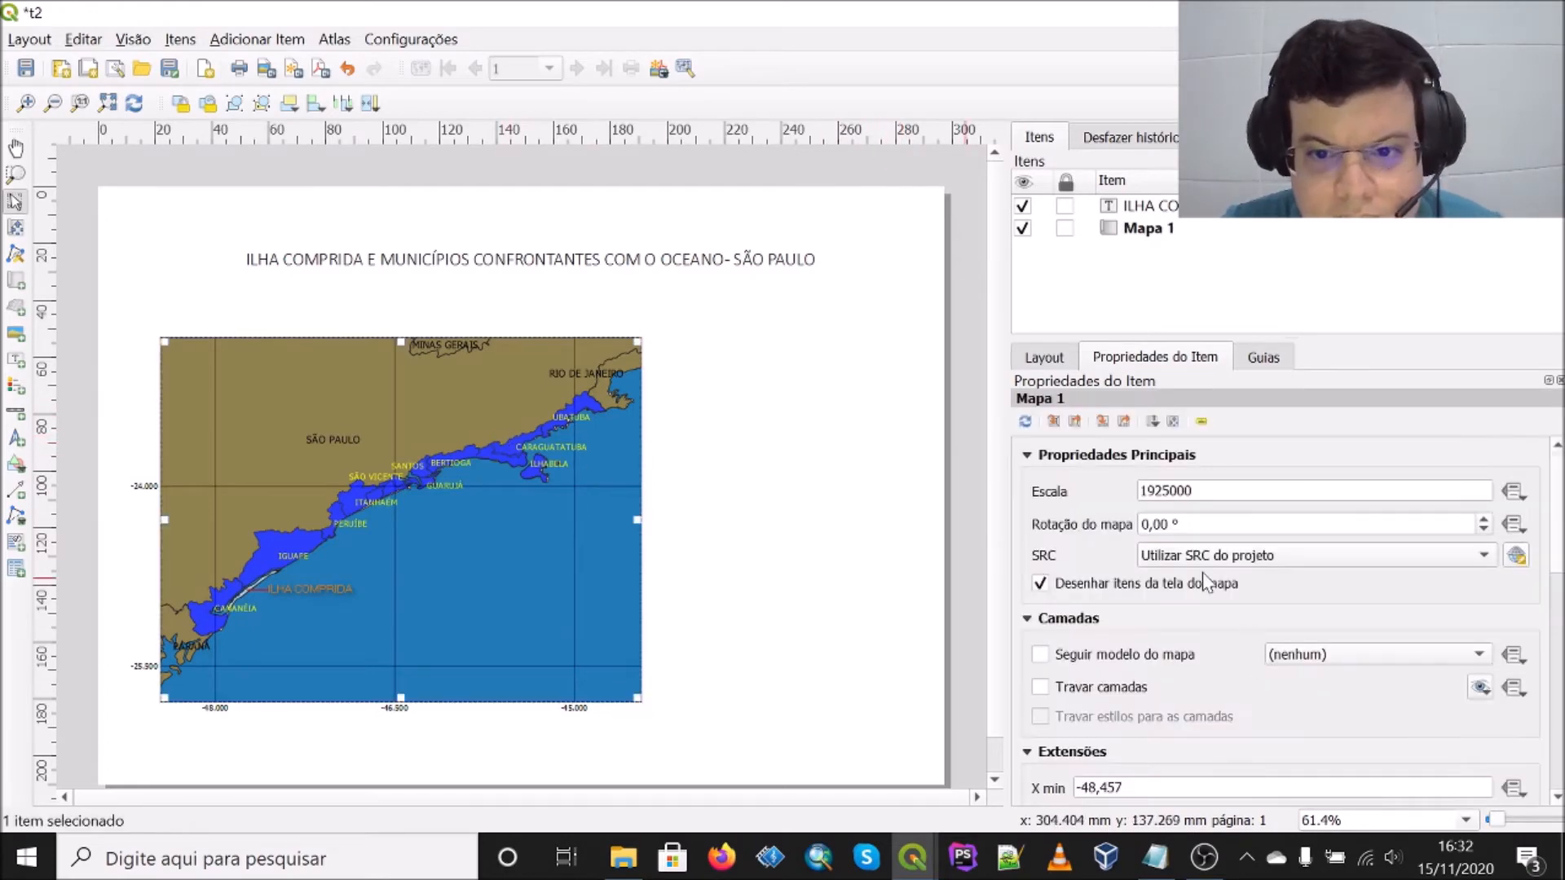
{"action": "scroll", "coordinate": [1171, 595], "scroll_direction": "down", "scroll_amount": 2}
{"action": "scroll", "coordinate": [1172, 595], "scroll_direction": "down", "scroll_amount": 5}
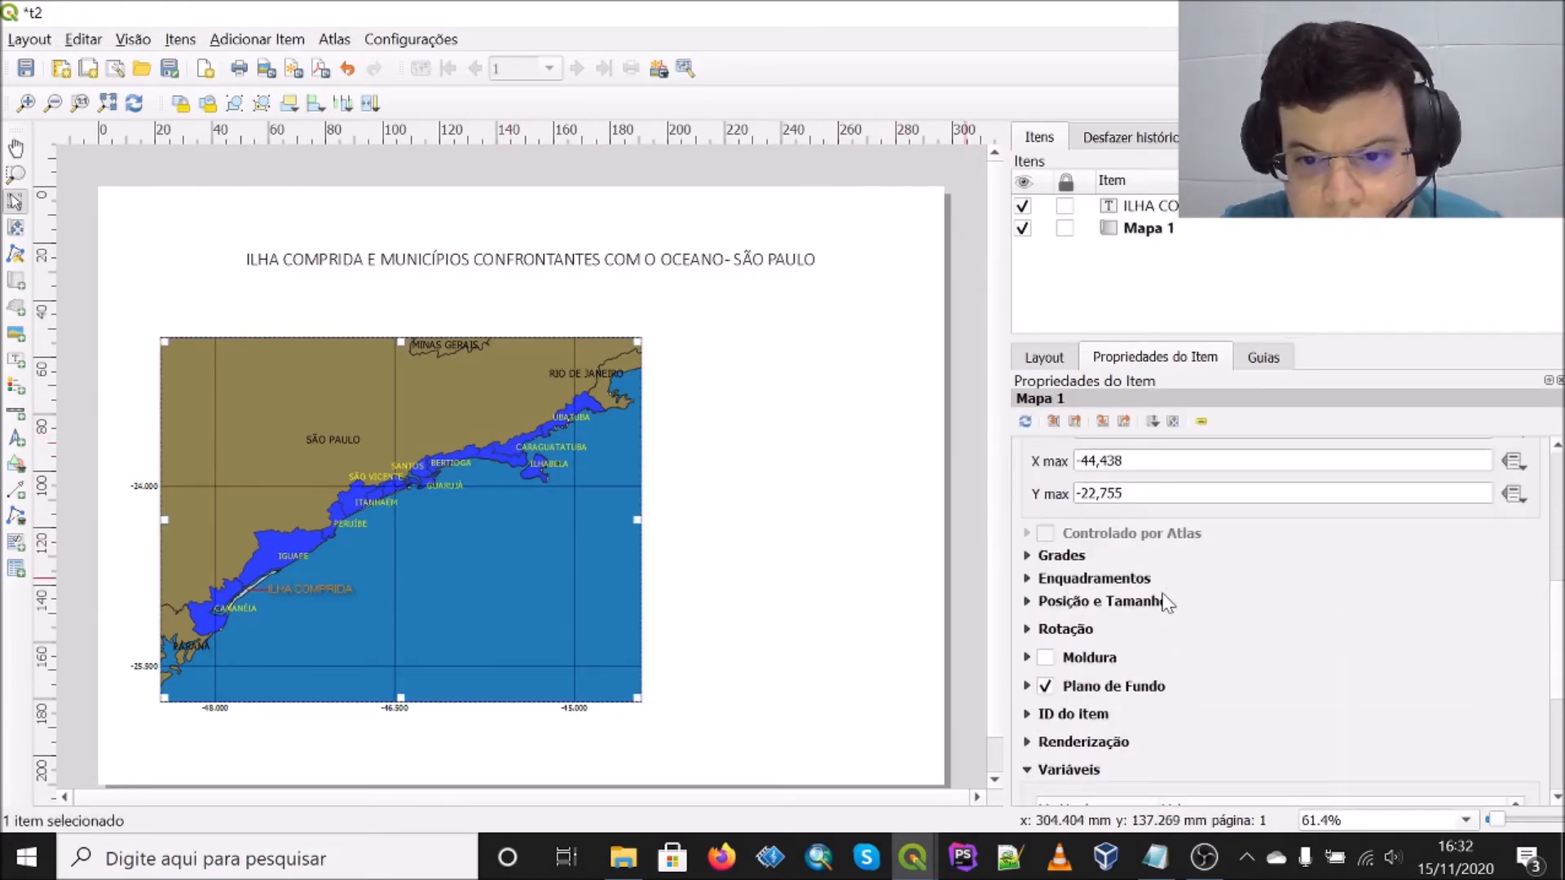
{"action": "scroll", "coordinate": [1222, 579], "scroll_direction": "up", "scroll_amount": 4}
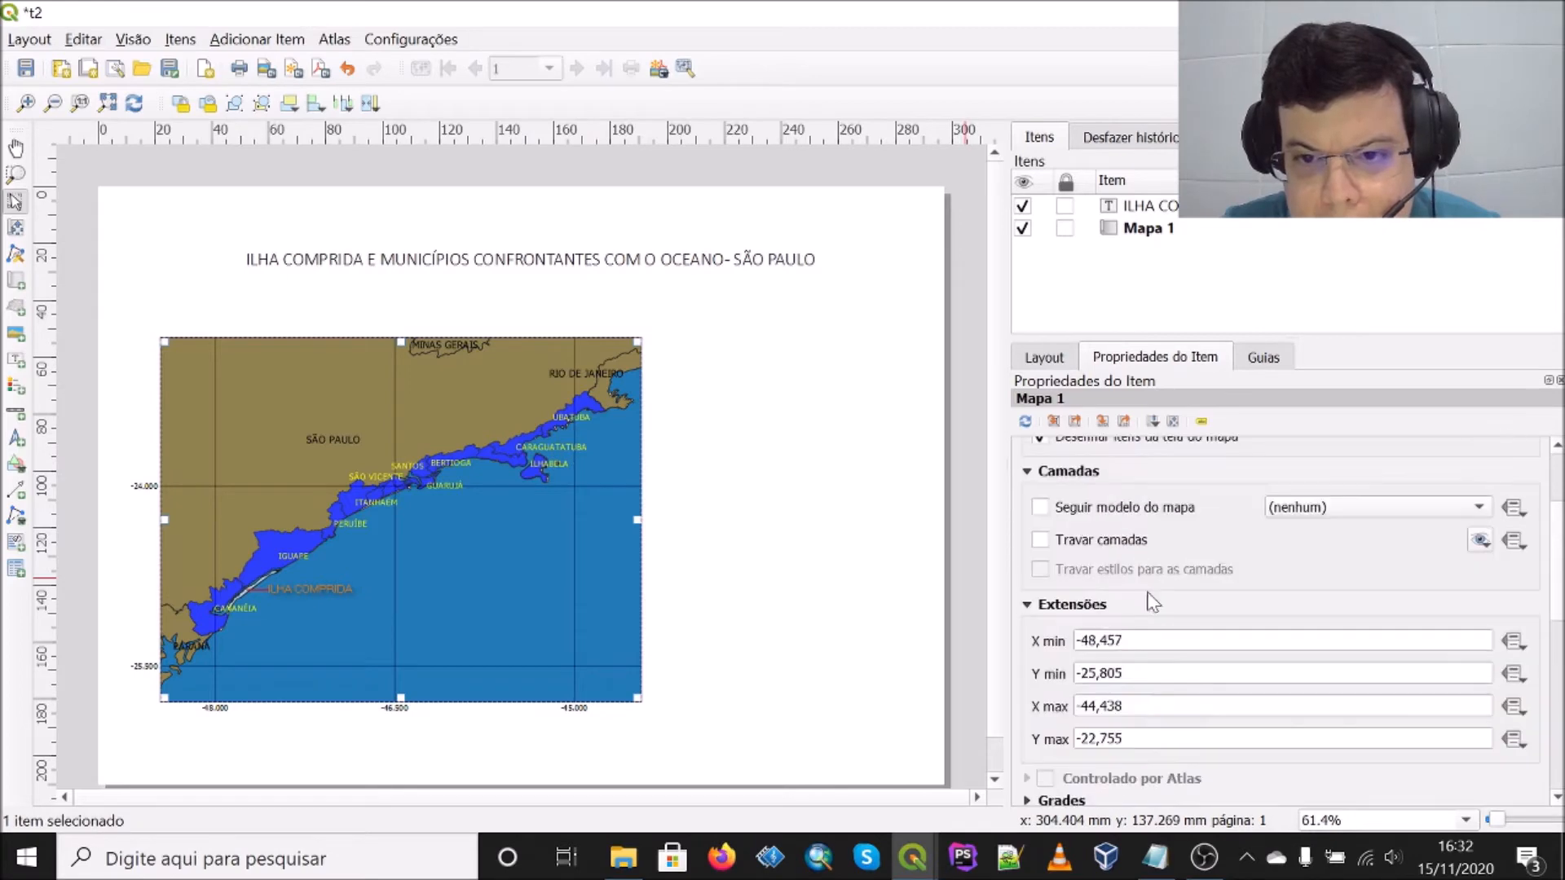
{"action": "scroll", "coordinate": [1096, 533], "scroll_direction": "up", "scroll_amount": 2}
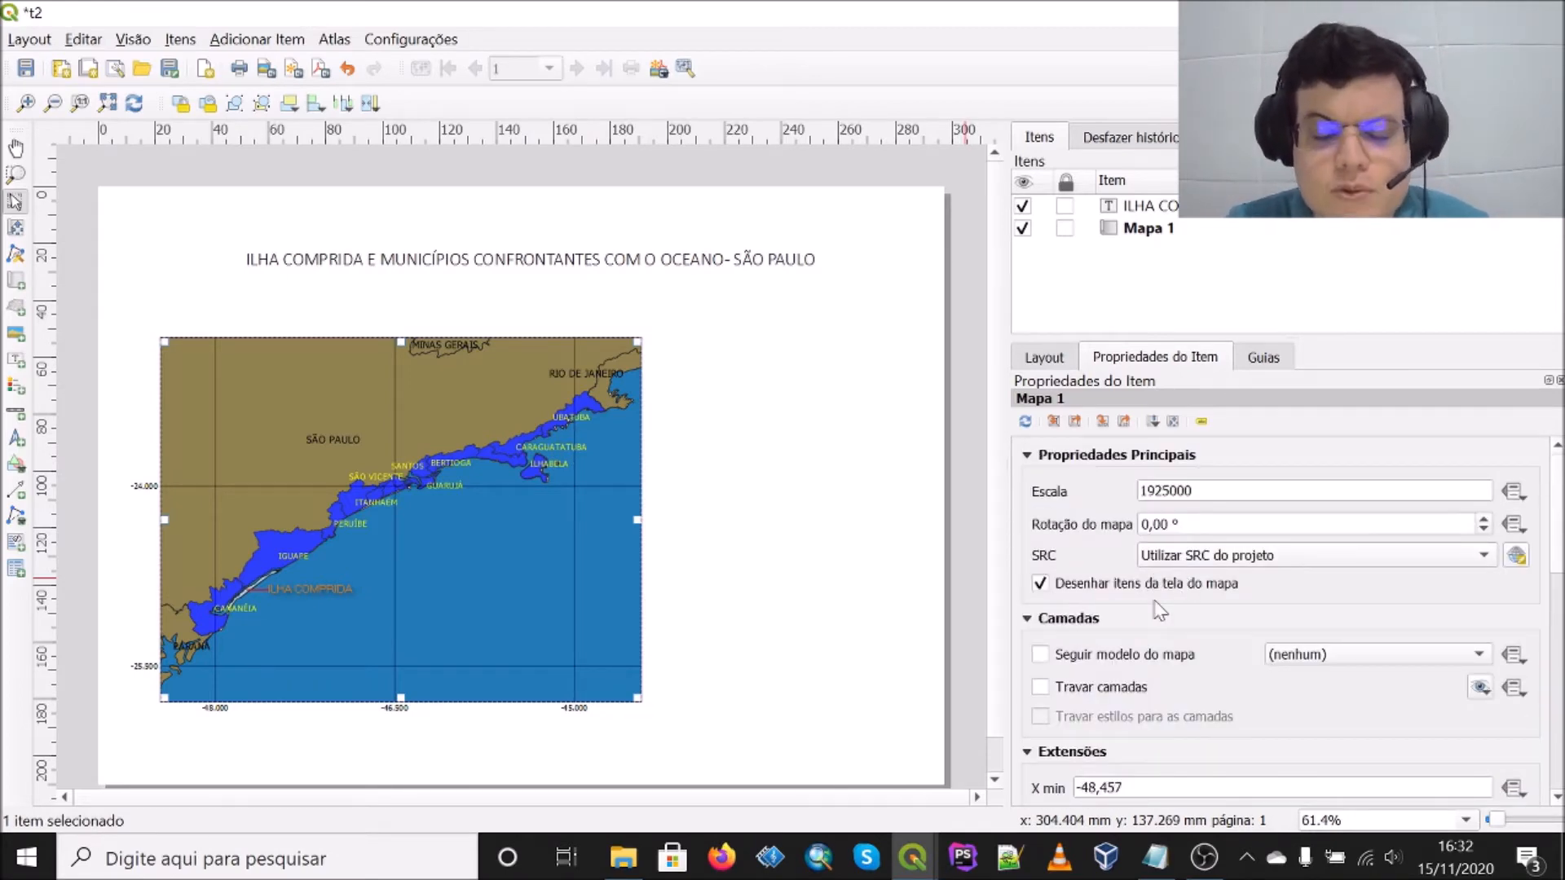
{"action": "scroll", "coordinate": [1178, 570], "scroll_direction": "down", "scroll_amount": 2}
{"action": "scroll", "coordinate": [1174, 575], "scroll_direction": "up", "scroll_amount": 2}
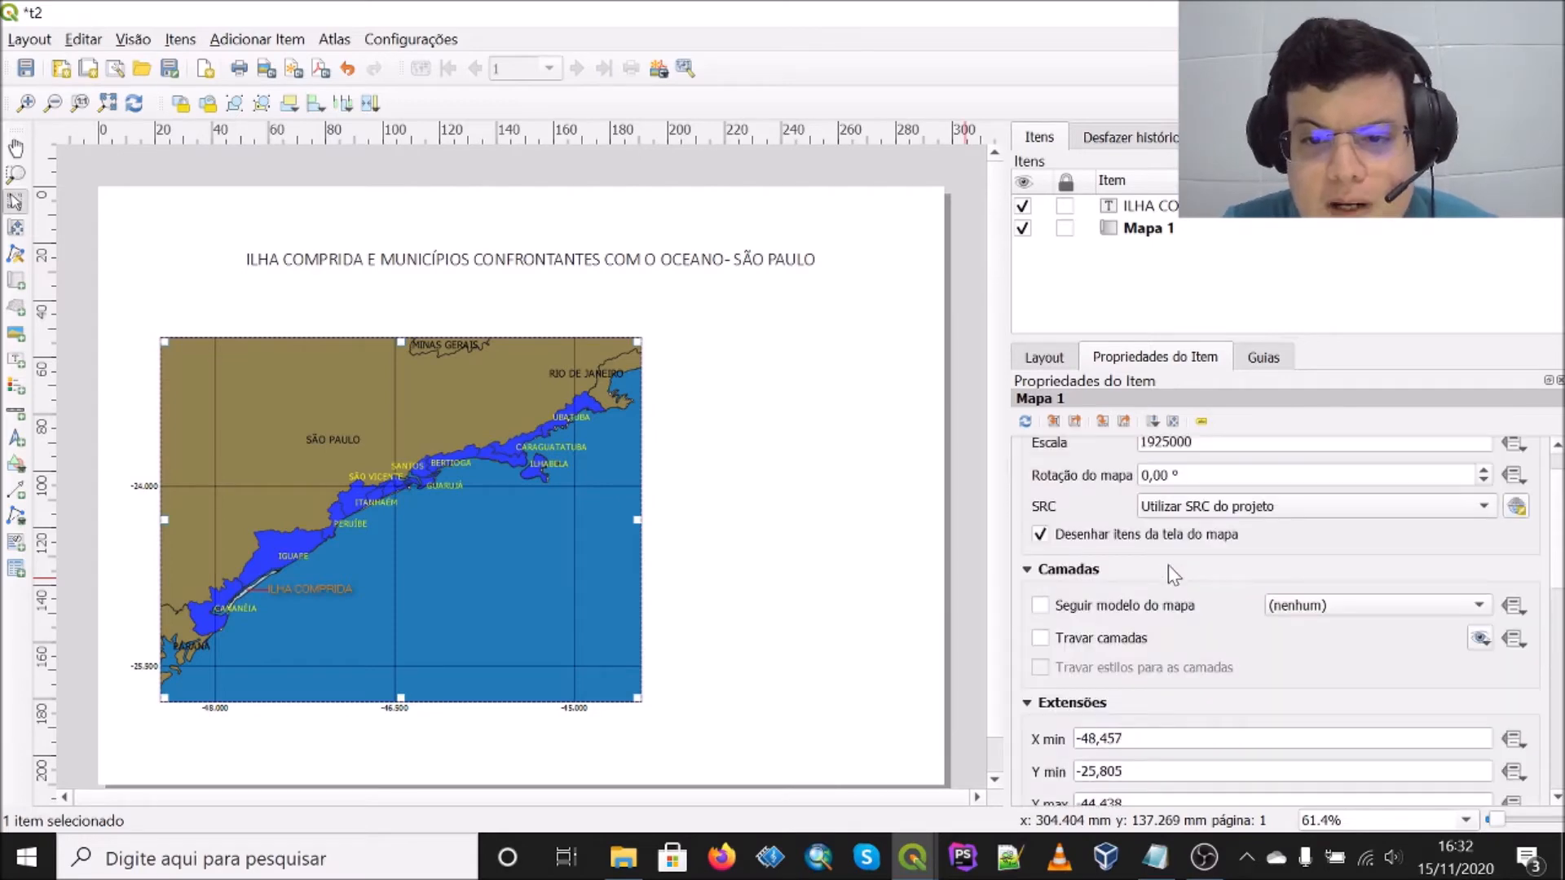
{"action": "scroll", "coordinate": [1113, 617], "scroll_direction": "down", "scroll_amount": 3}
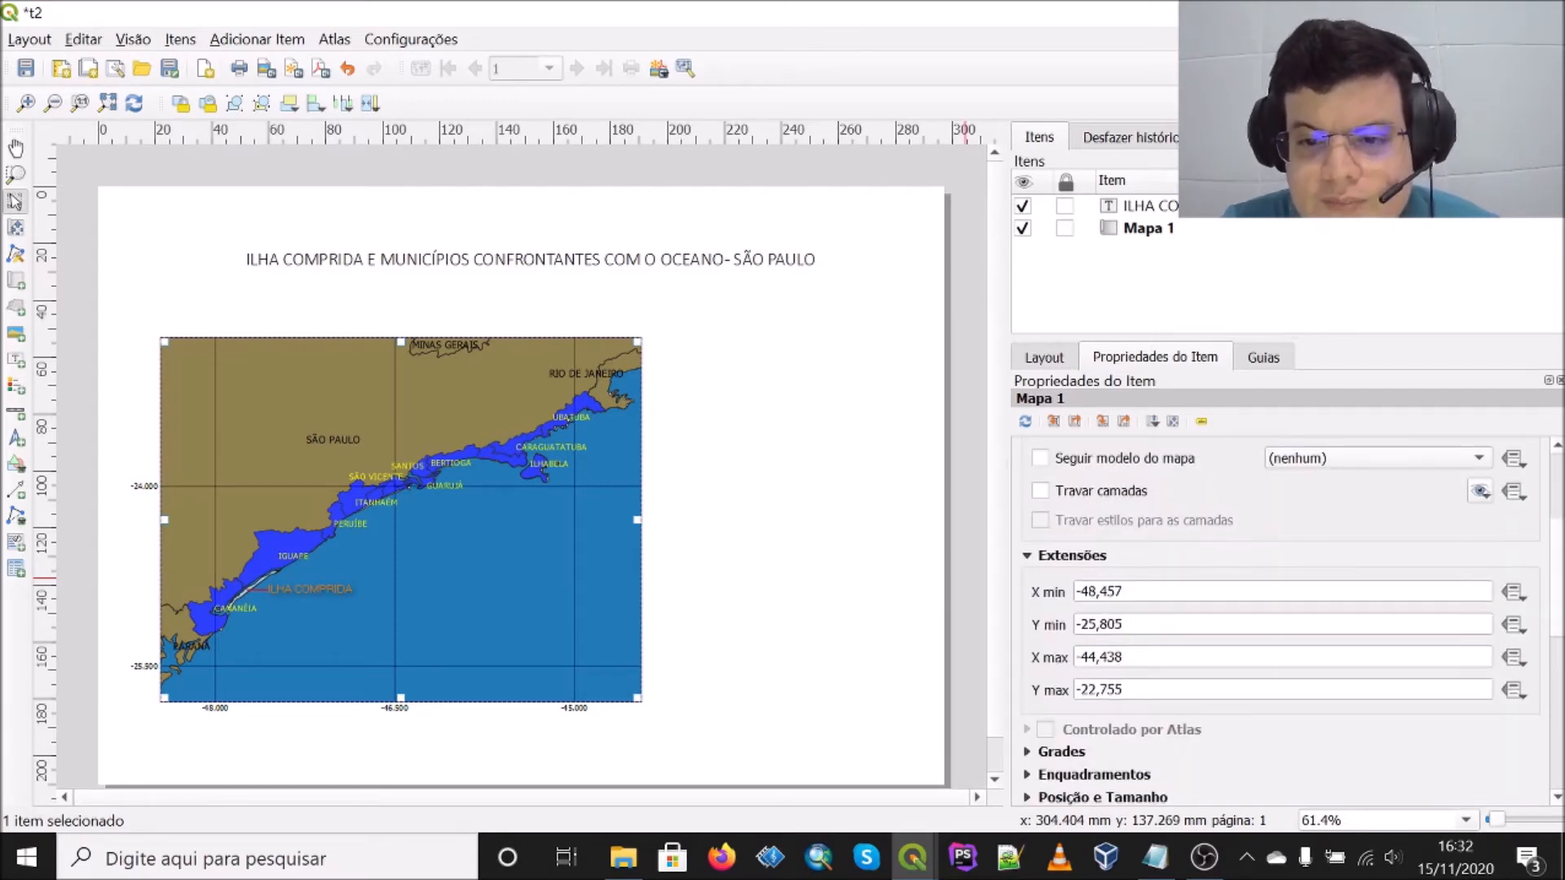
{"action": "scroll", "coordinate": [1187, 696], "scroll_direction": "down", "scroll_amount": 5}
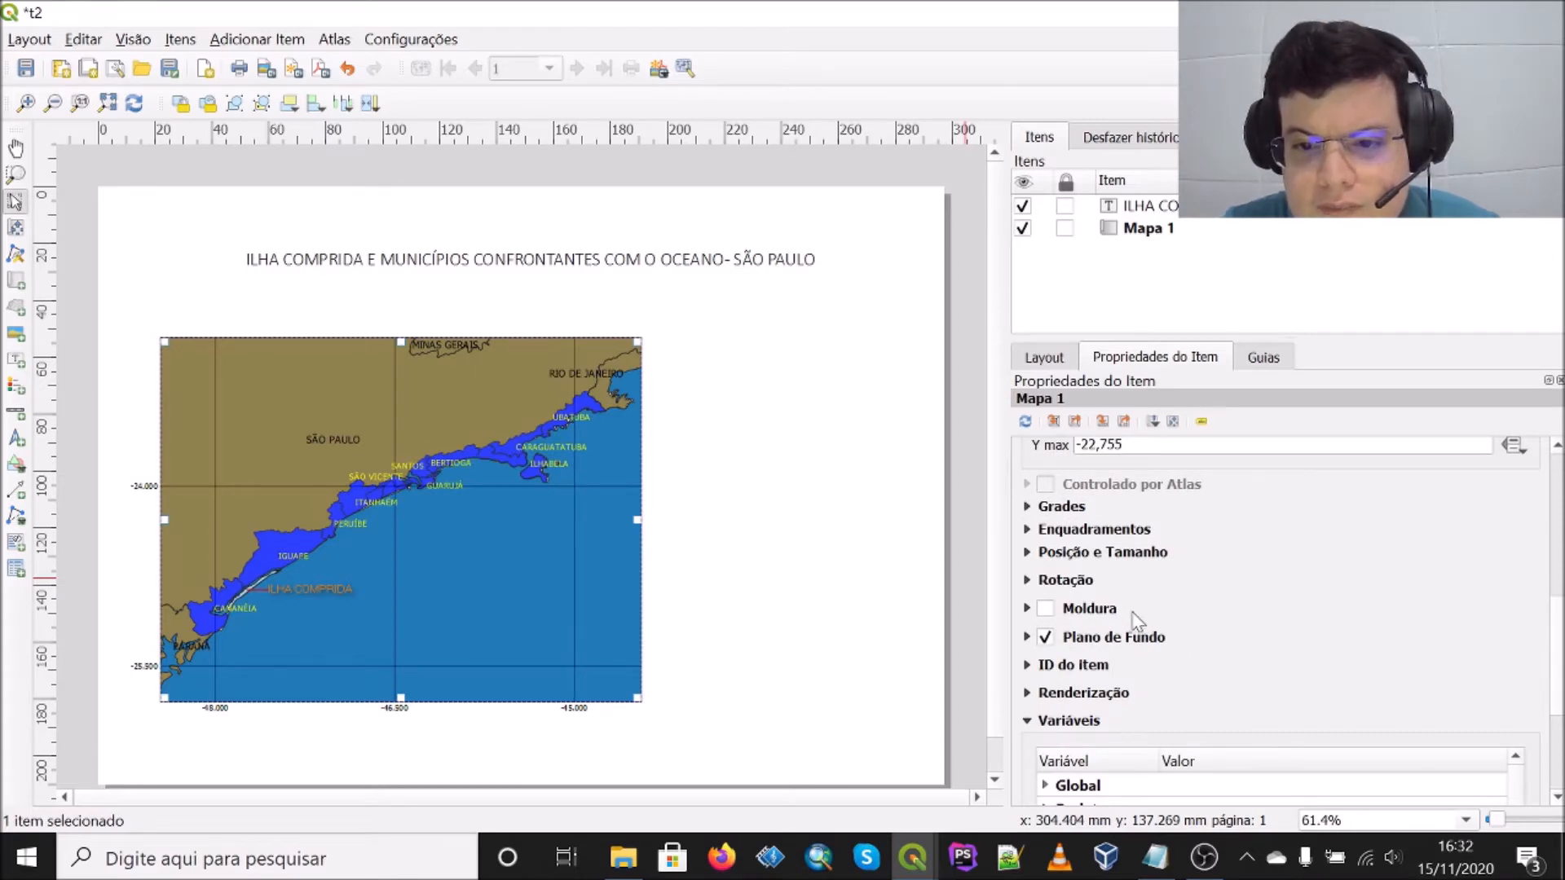
{"action": "left_click", "coordinate": [1027, 506]}
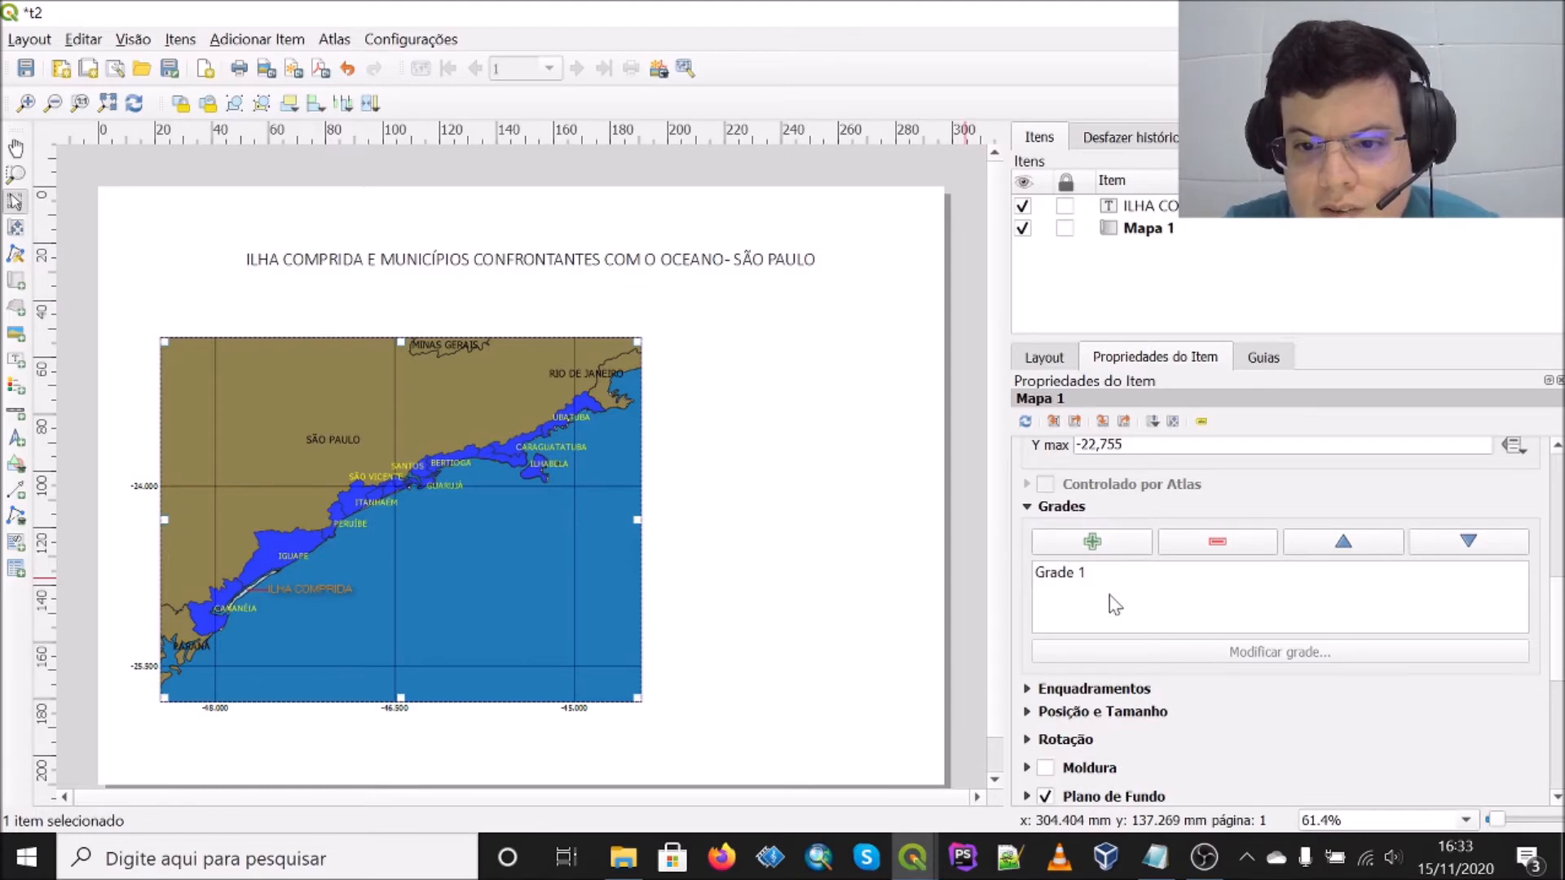
{"action": "left_click", "coordinate": [1122, 575]}
{"action": "left_click", "coordinate": [1253, 657]}
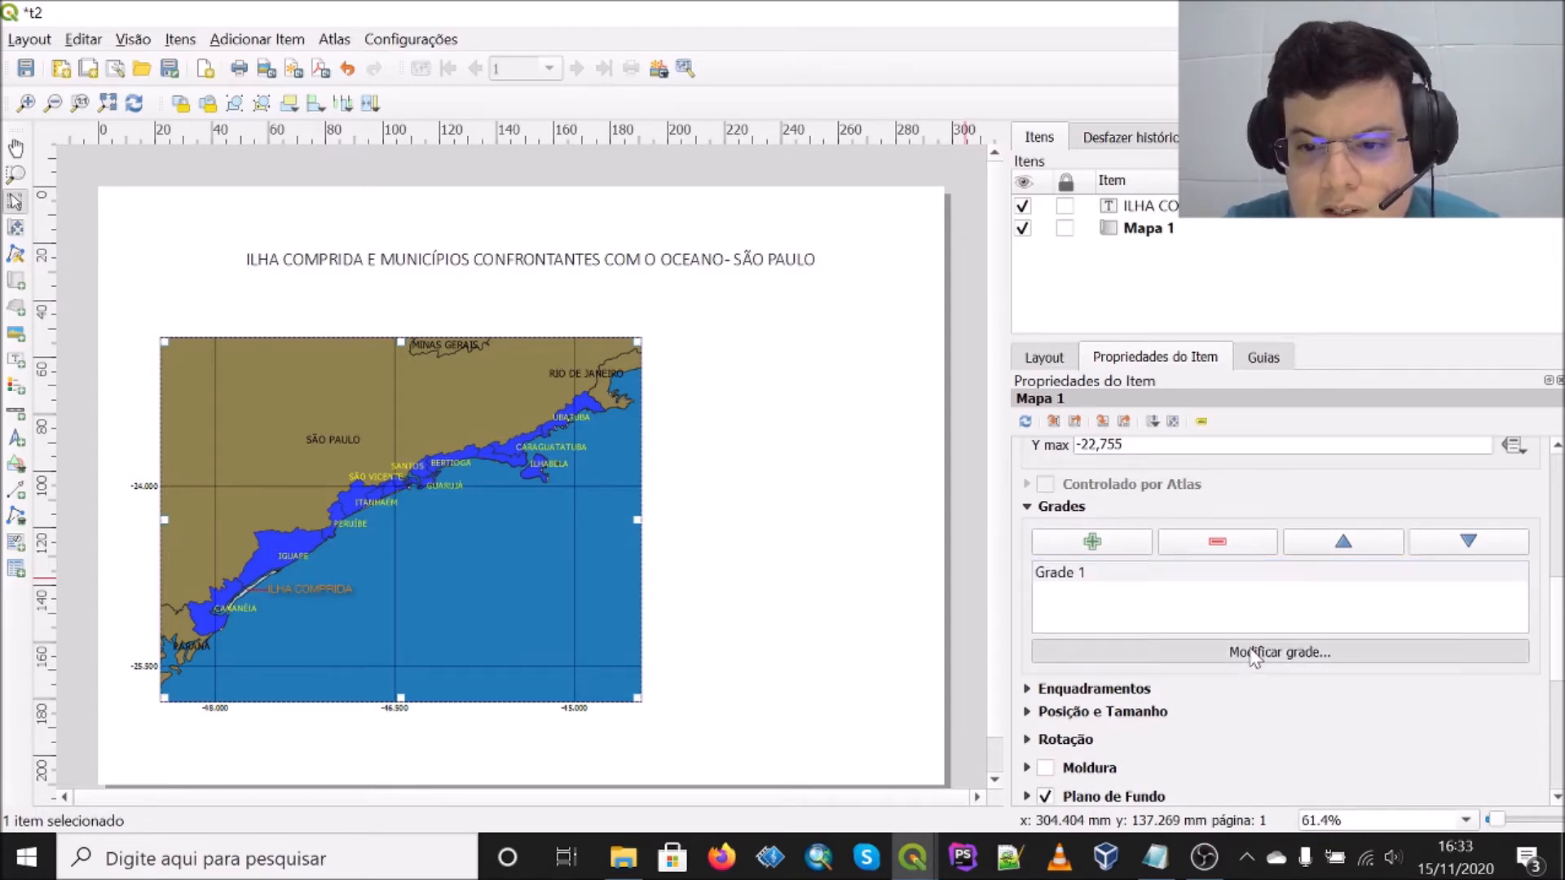
Step: Set the grid interval to 1,8 in X and 1,85 in Y
{"action": "scroll", "coordinate": [1080, 689], "scroll_direction": "down", "scroll_amount": 1}
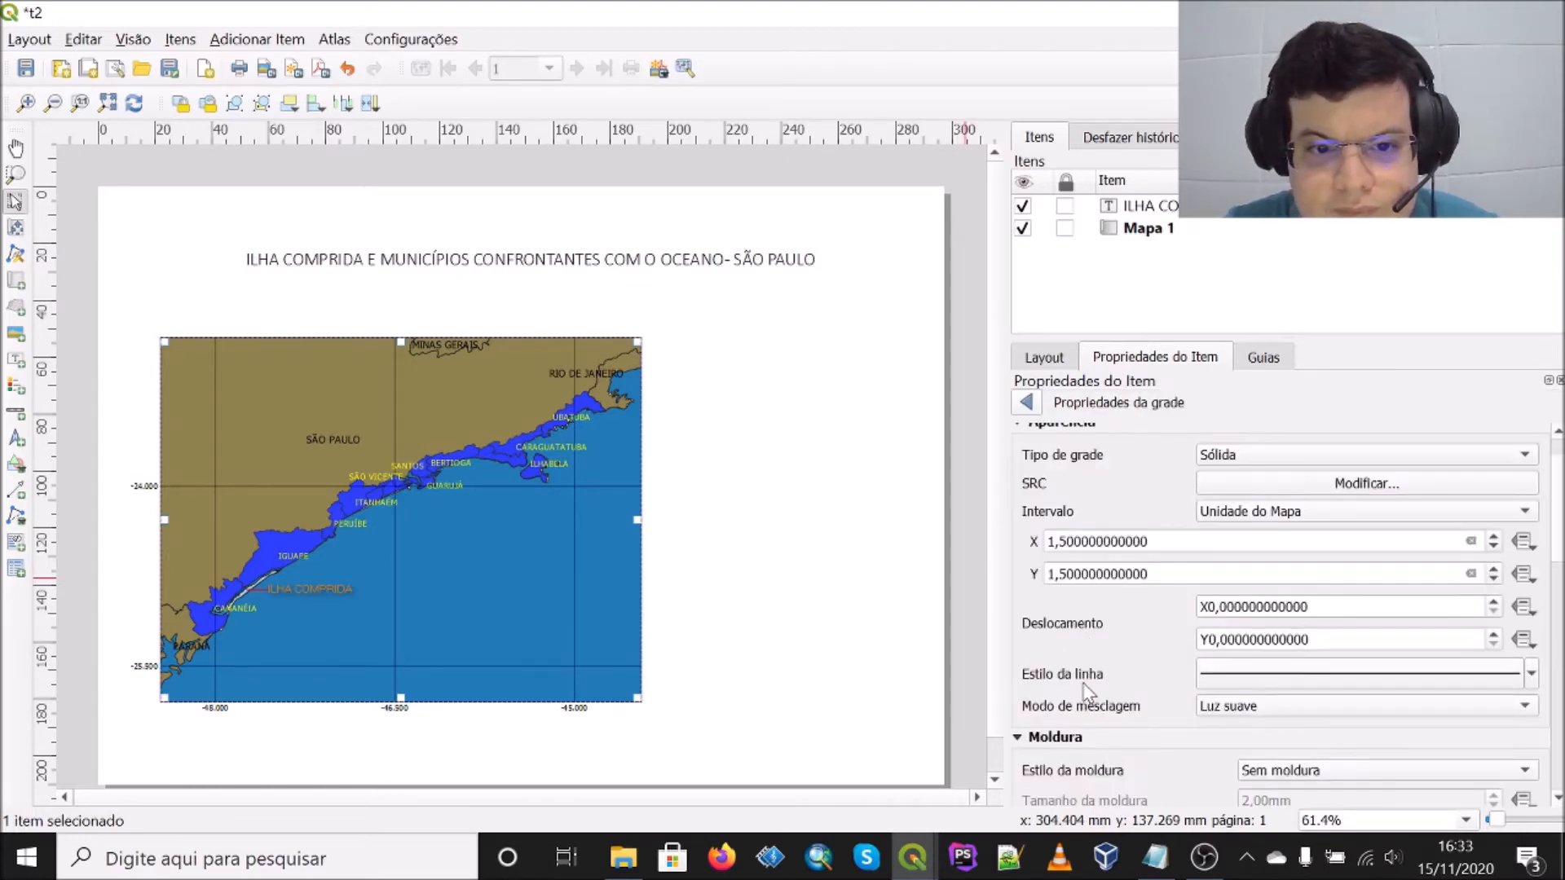
{"action": "left_click", "coordinate": [1059, 541]}
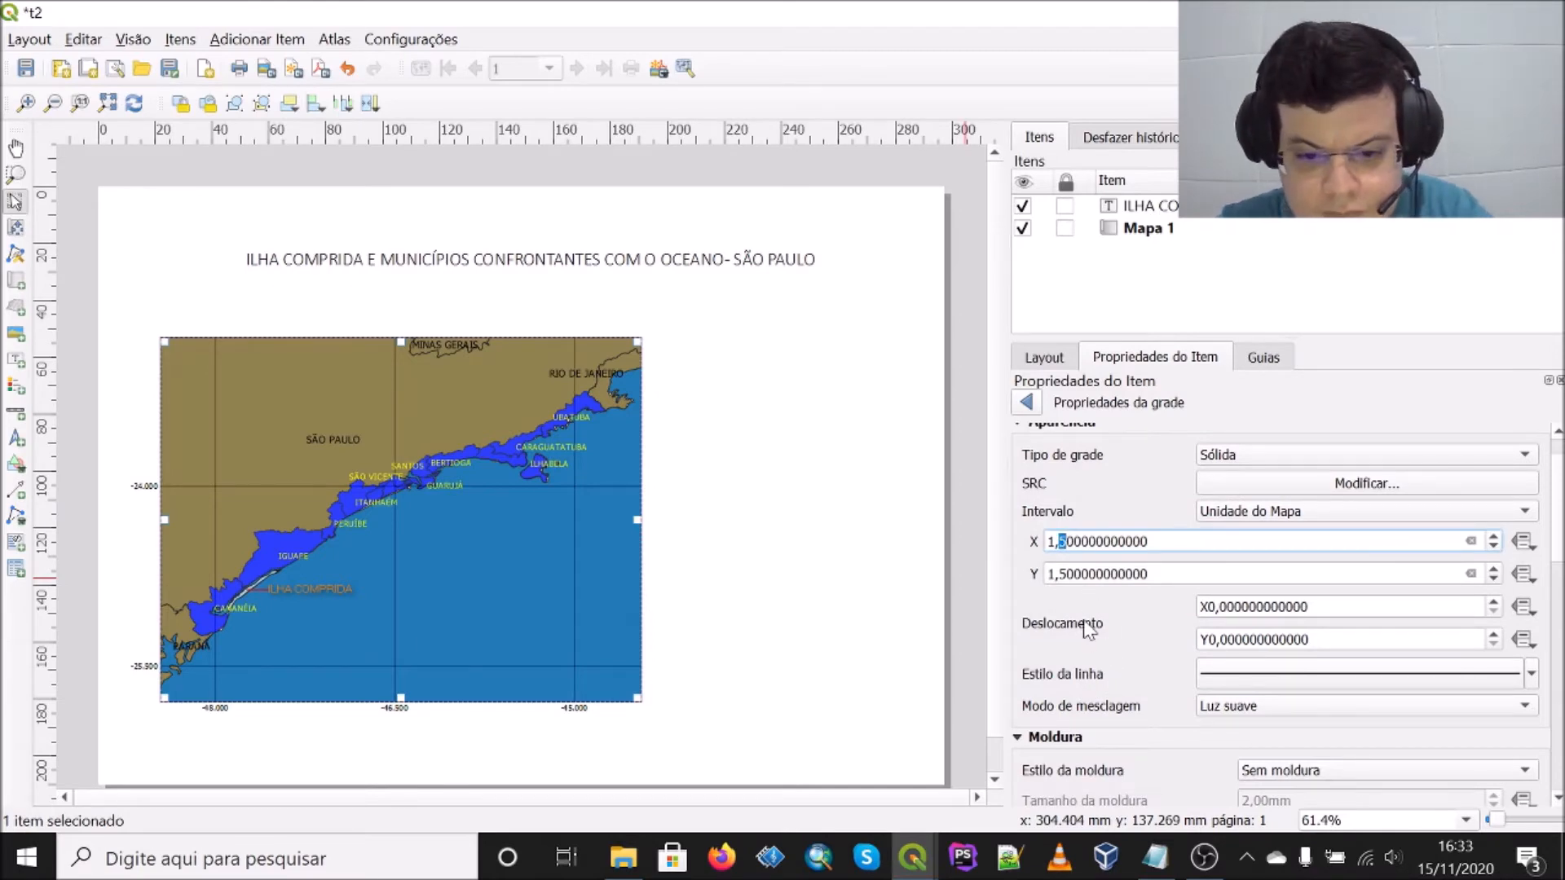
{"action": "type", "text": "8"}
{"action": "left_click", "coordinate": [1059, 574]}
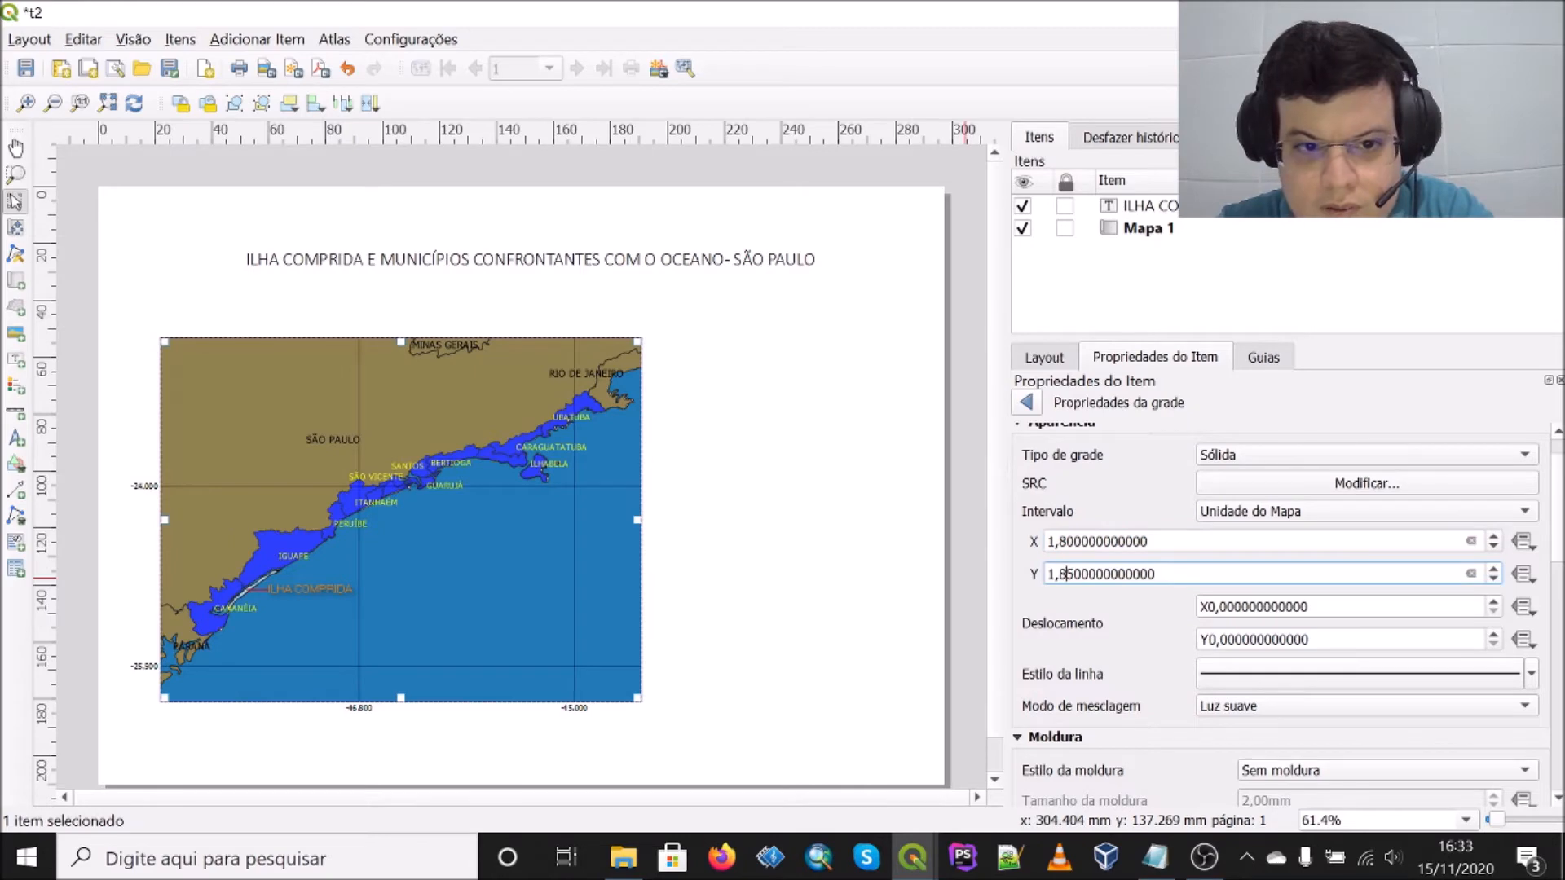
{"action": "left_click", "coordinate": [1095, 617]}
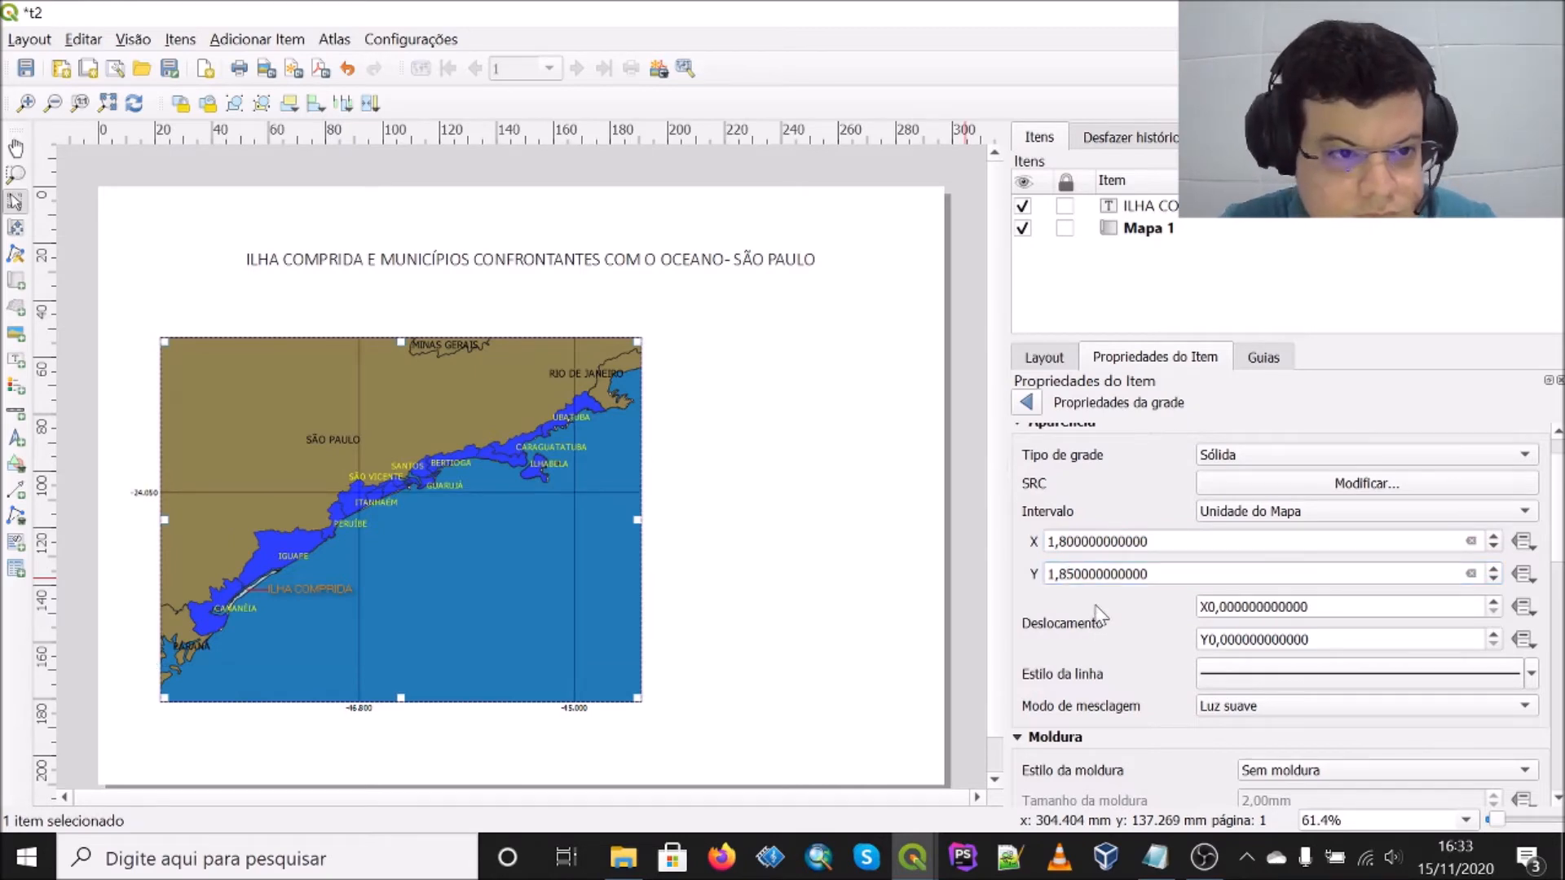
Step: Set the grid interval to 1,2 map units in both X and Y
{"action": "left_click", "coordinate": [1059, 541]}
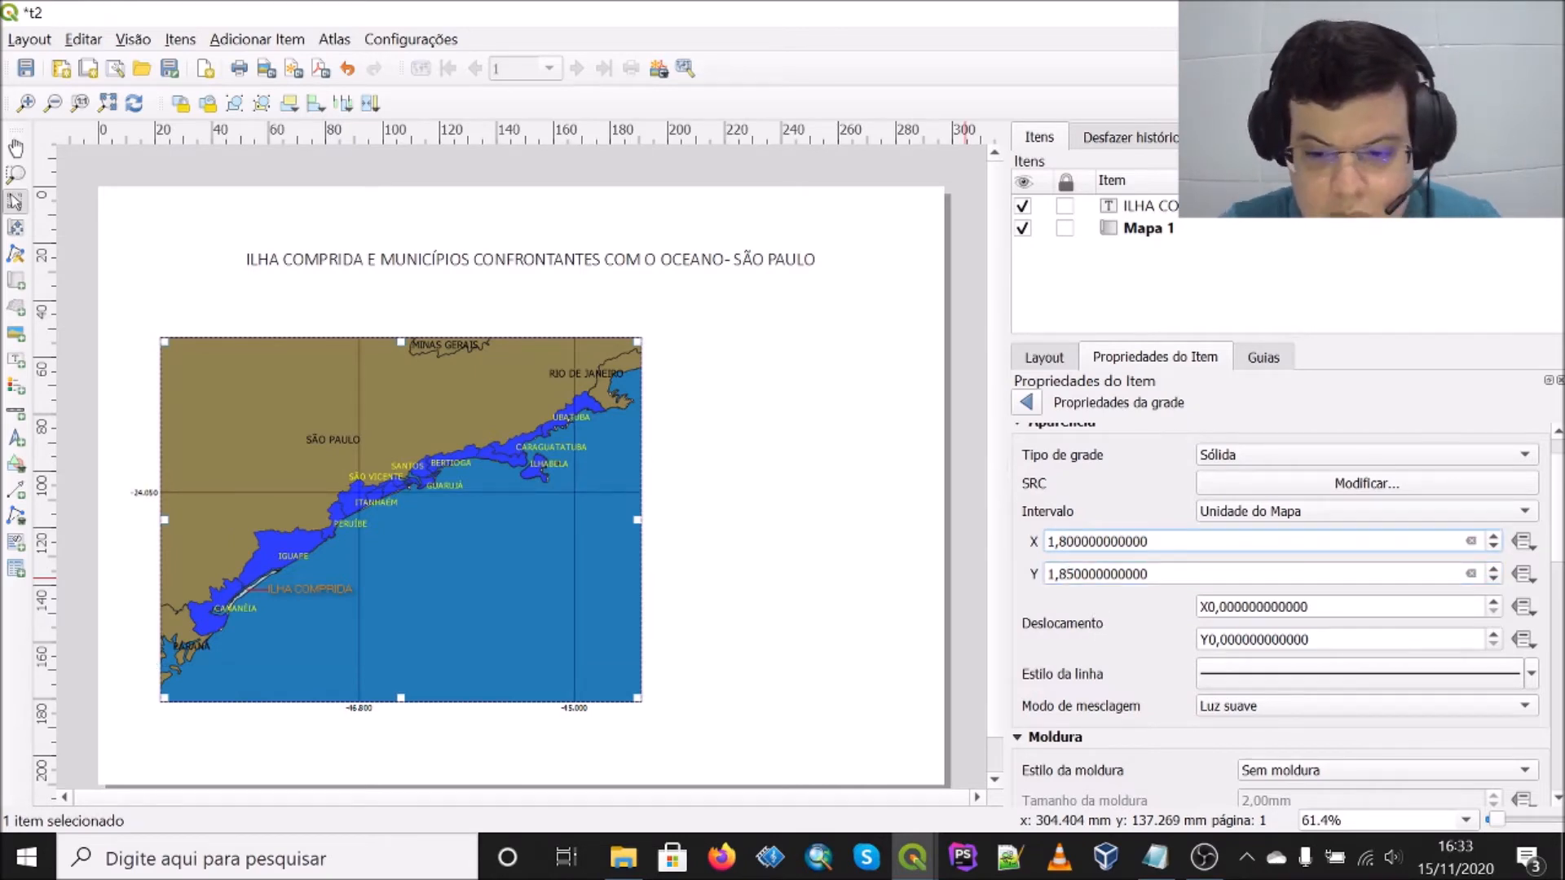
{"action": "type", "text": "2"}
{"action": "left_click", "coordinate": [1061, 574]}
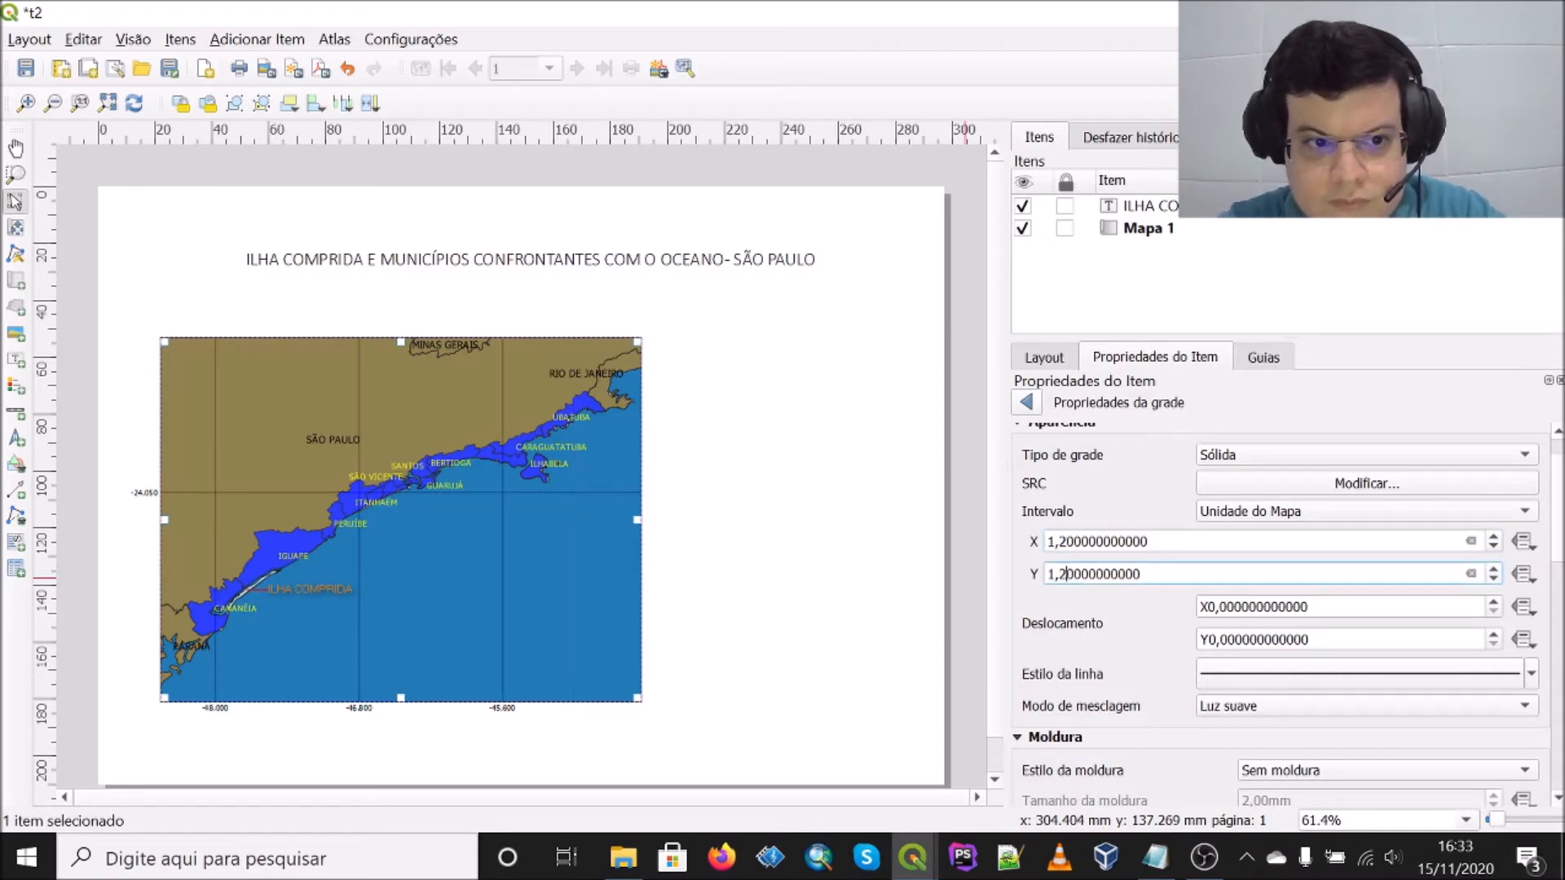
{"action": "left_click", "coordinate": [1141, 628]}
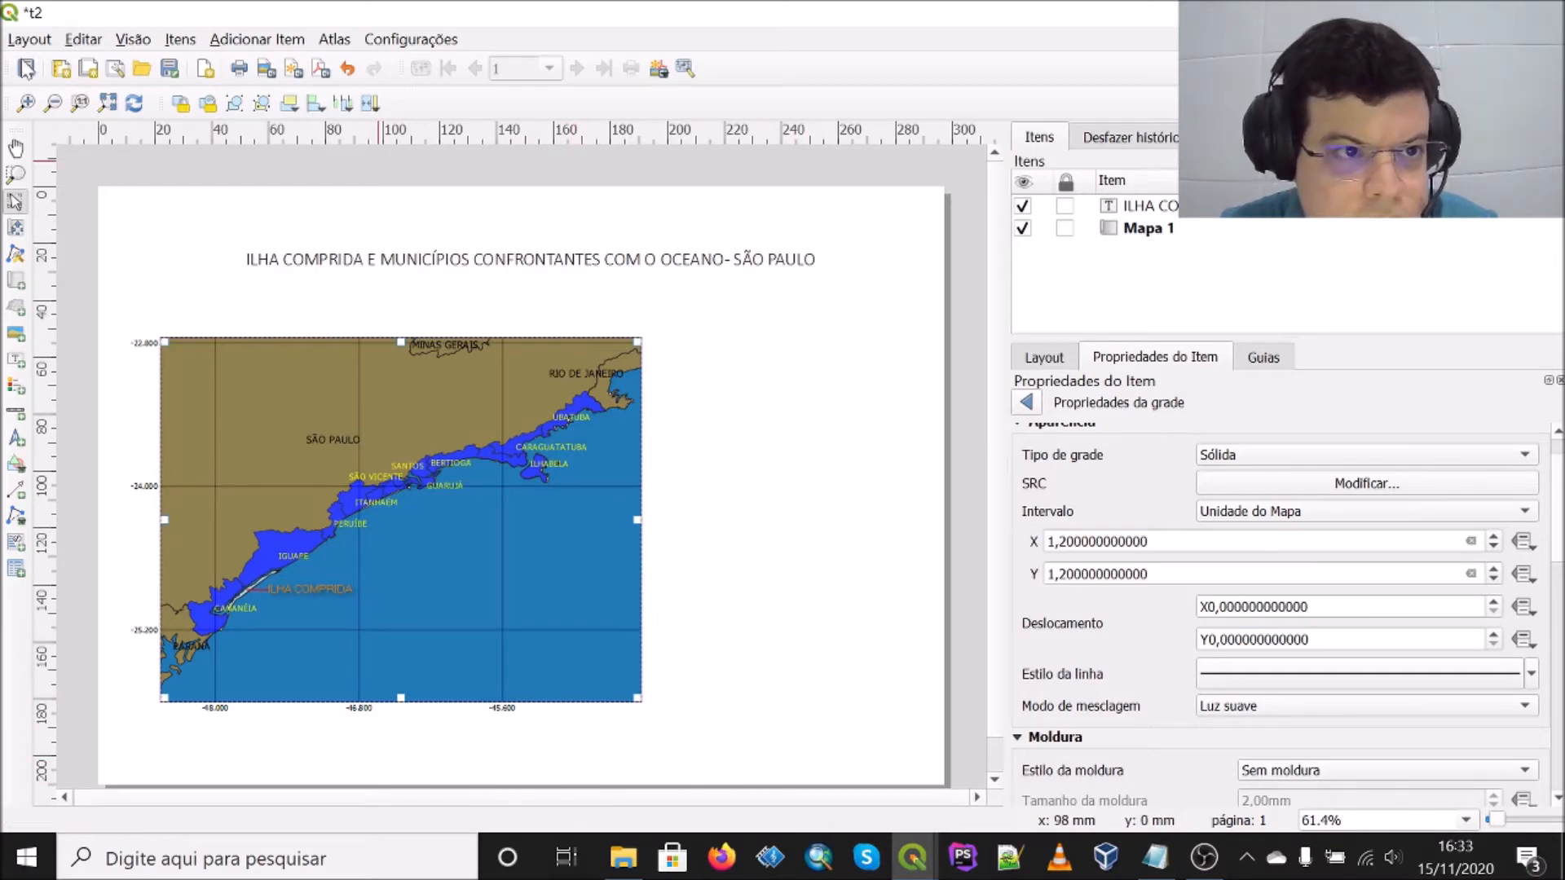
Step: Show all grid coordinates on the map's right and top sides with the Mostrar todos option
{"action": "scroll", "coordinate": [1125, 653], "scroll_direction": "down", "scroll_amount": 5}
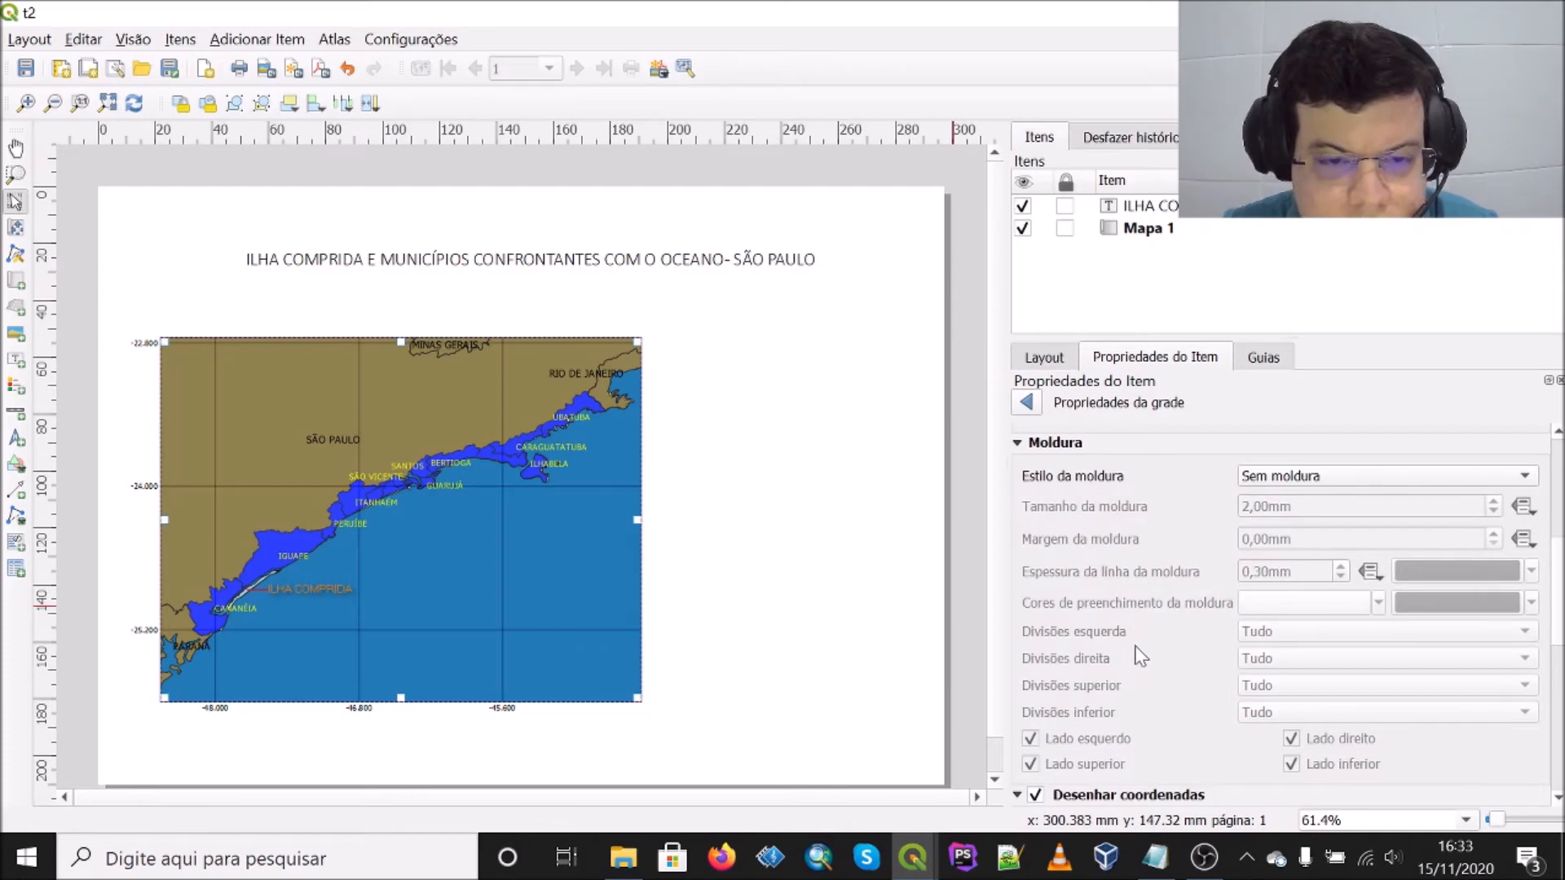
{"action": "scroll", "coordinate": [1148, 655], "scroll_direction": "down", "scroll_amount": 10}
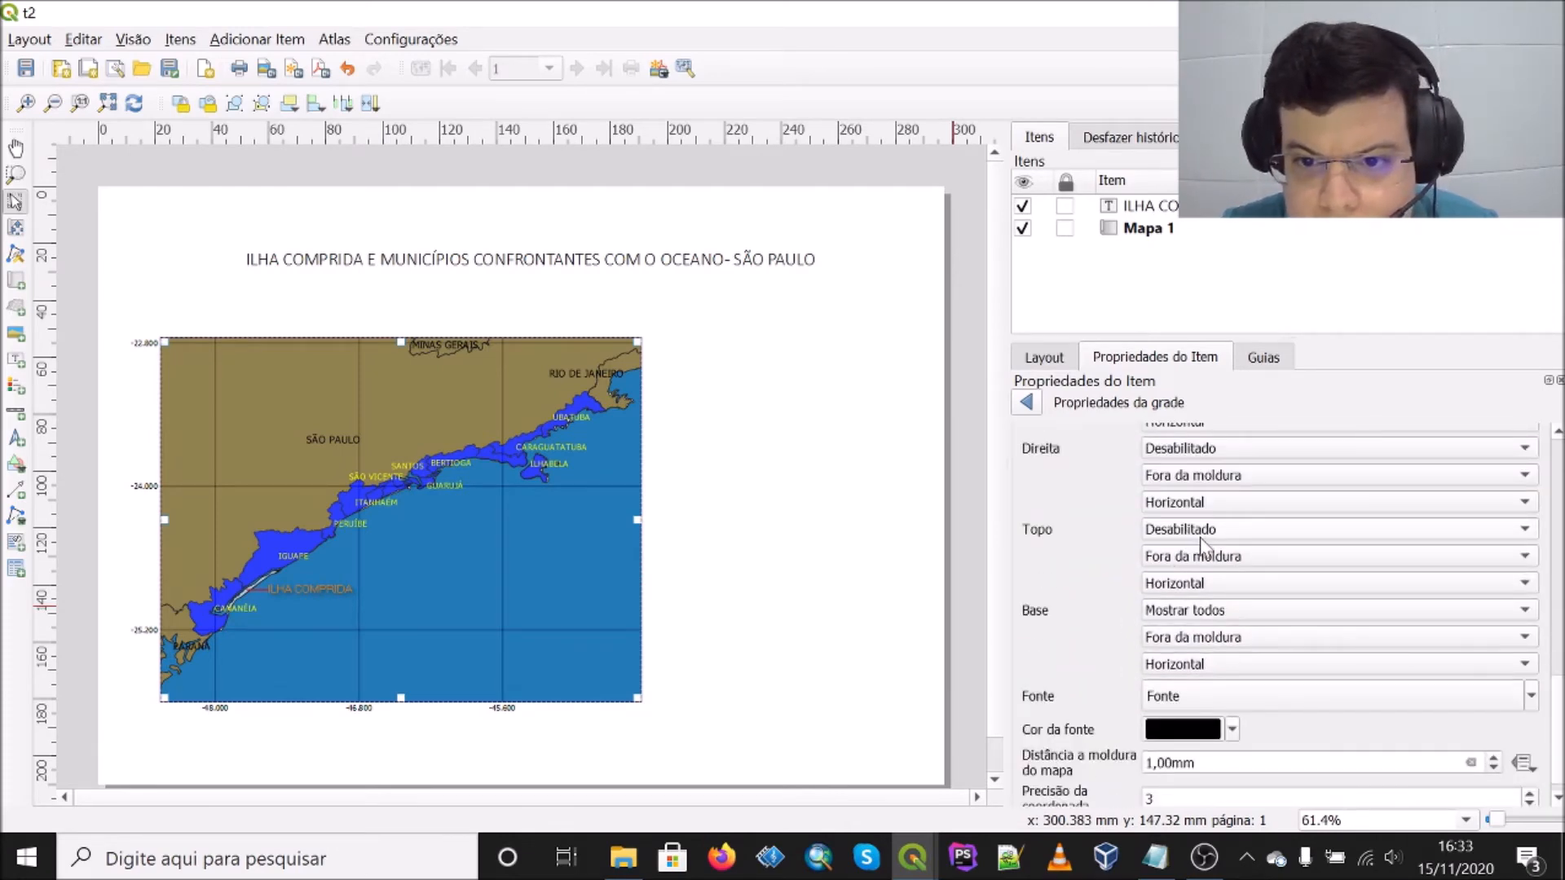
{"action": "left_click", "coordinate": [1241, 454]}
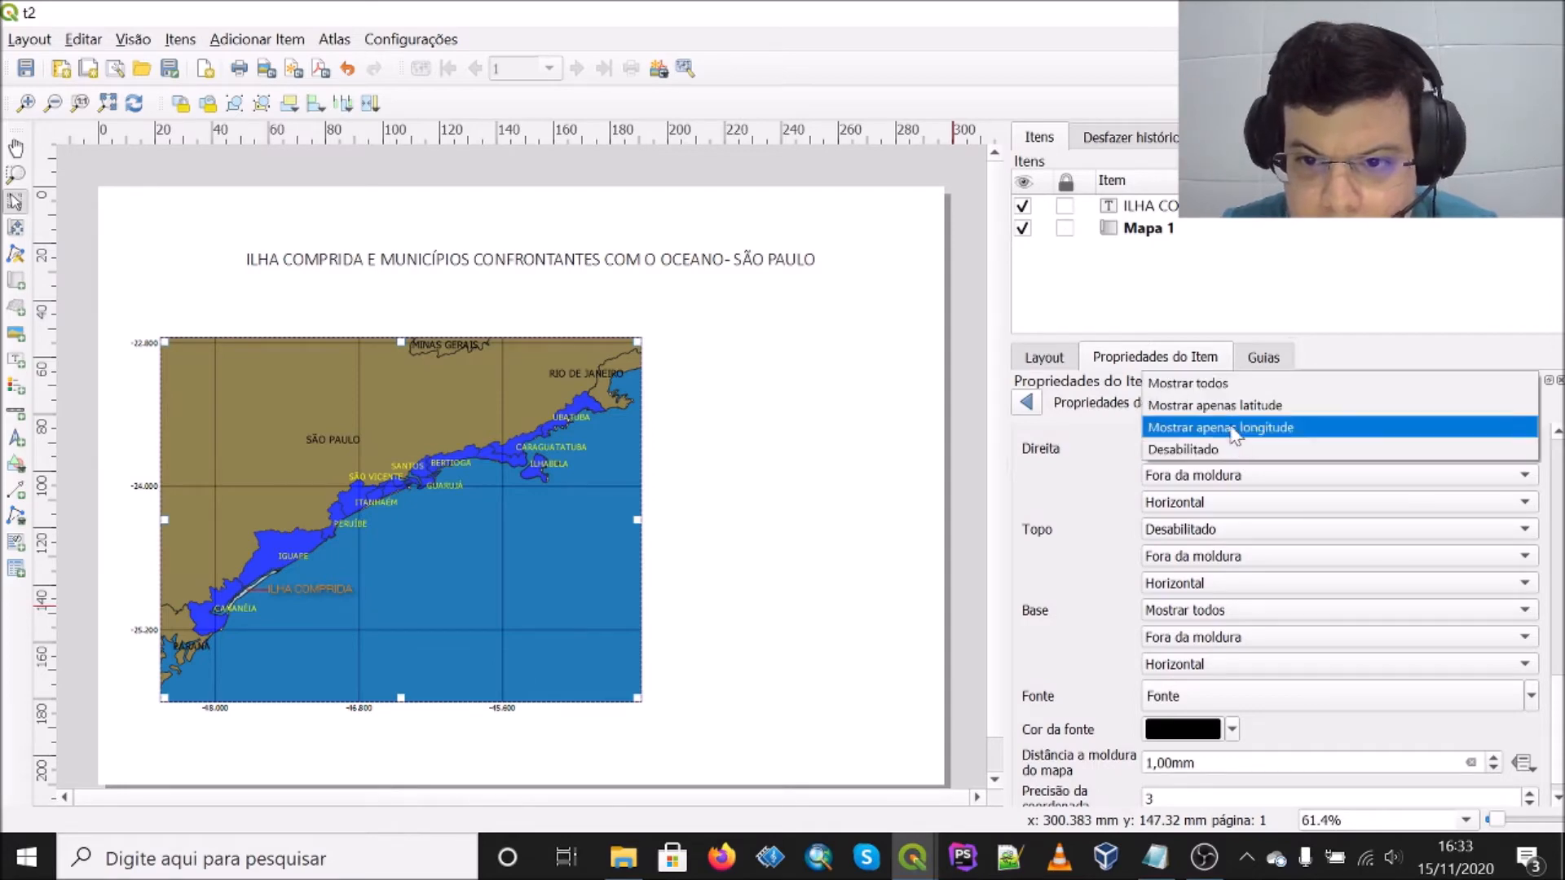
{"action": "left_click", "coordinate": [1234, 383]}
{"action": "scroll", "coordinate": [1081, 503], "scroll_direction": "up", "scroll_amount": 2}
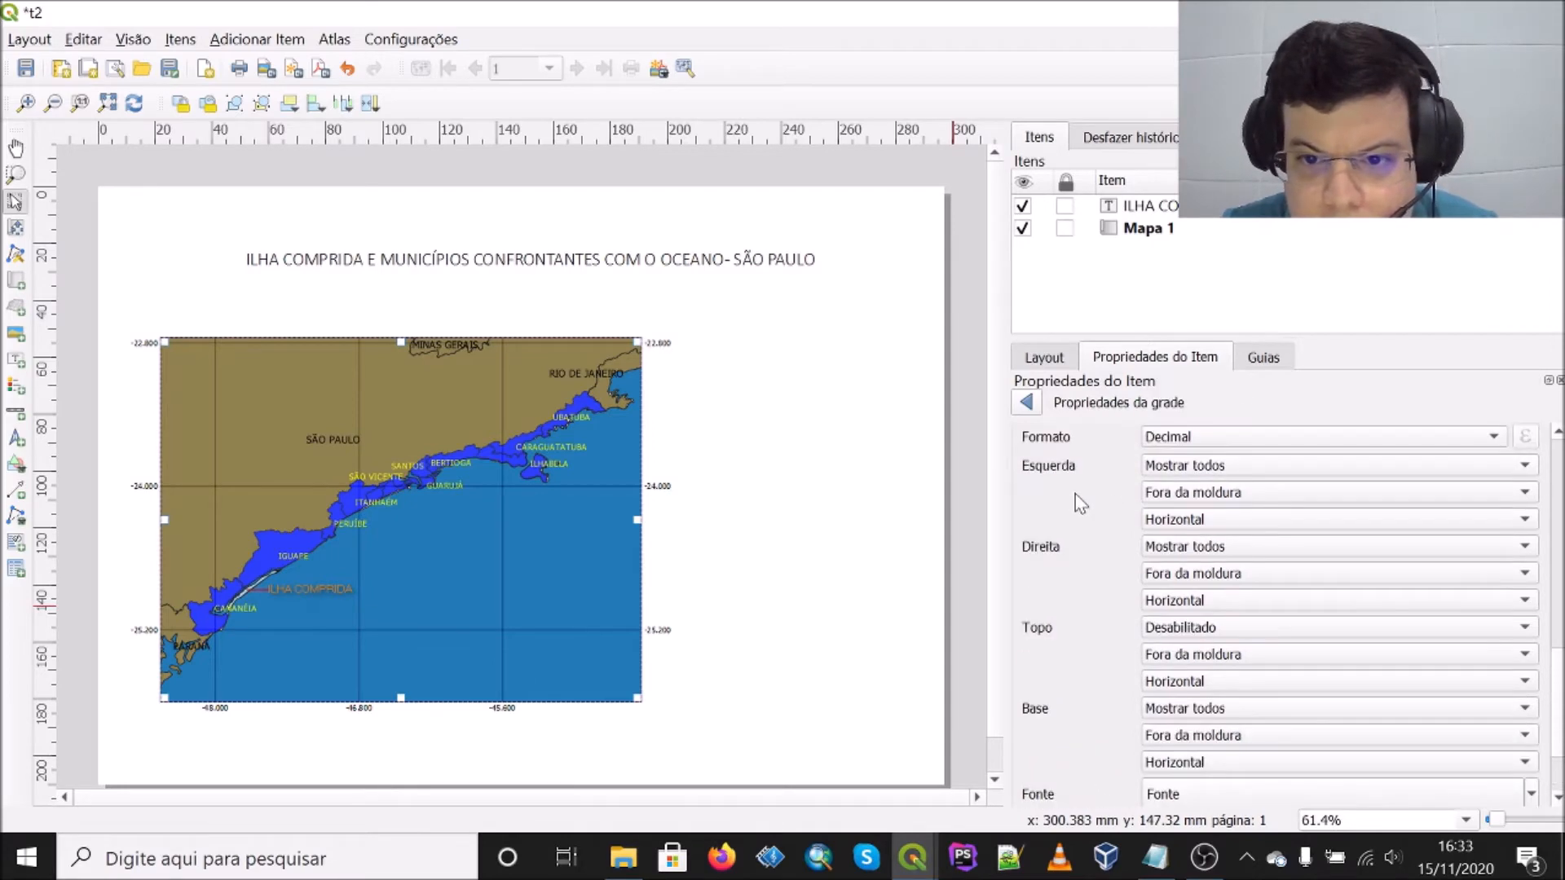
{"action": "left_click", "coordinate": [1173, 627]}
{"action": "left_click", "coordinate": [1206, 556]}
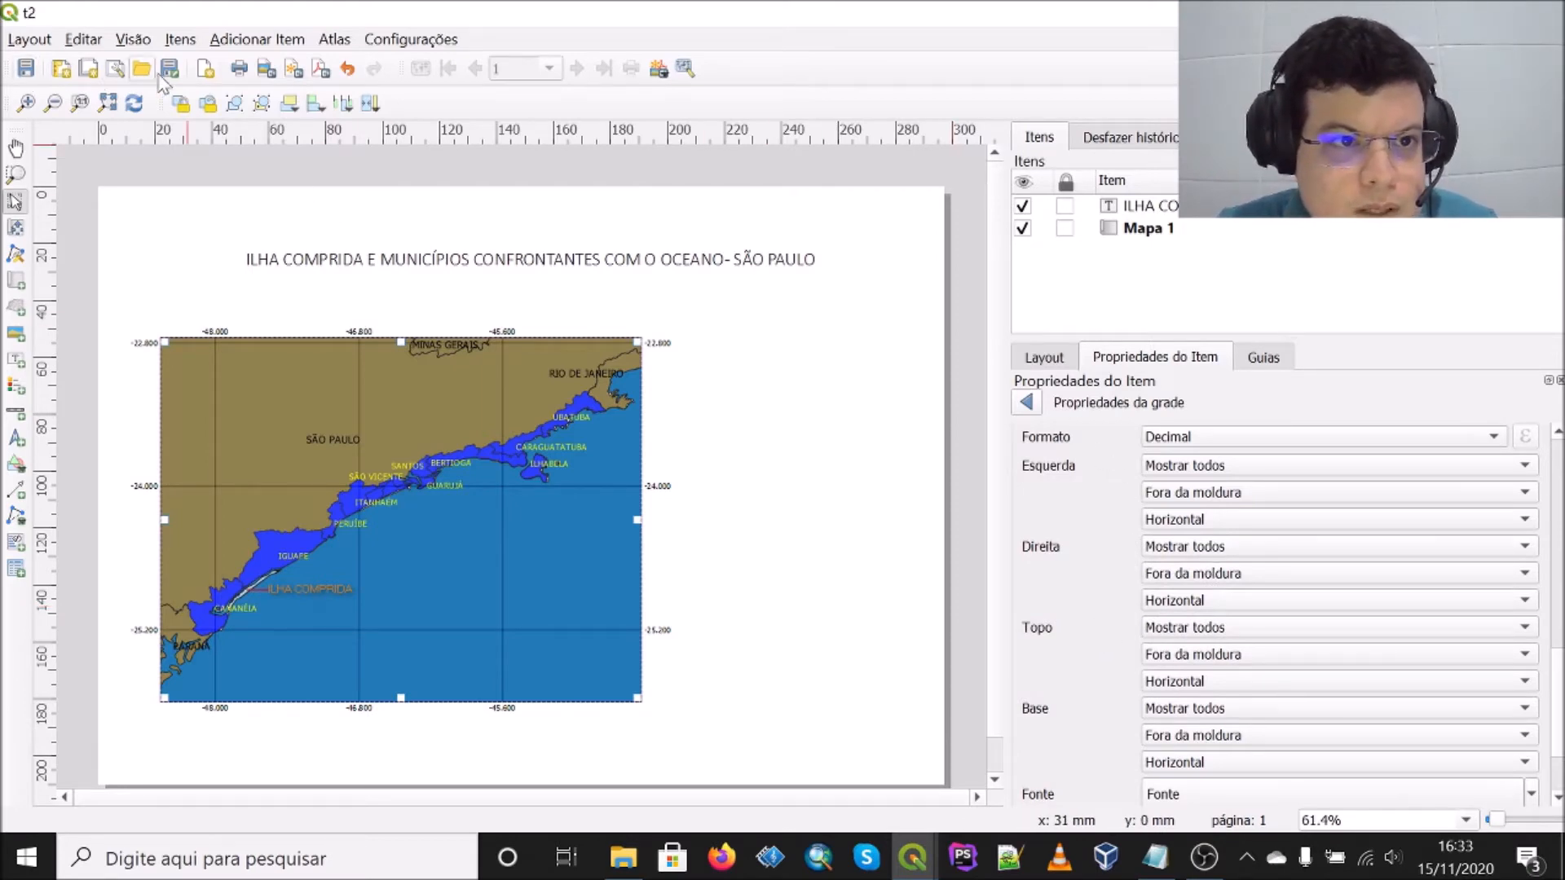
Step: Add a legend in the empty page area to the right of the map and extend its lower edge
{"action": "left_click", "coordinate": [244, 39]}
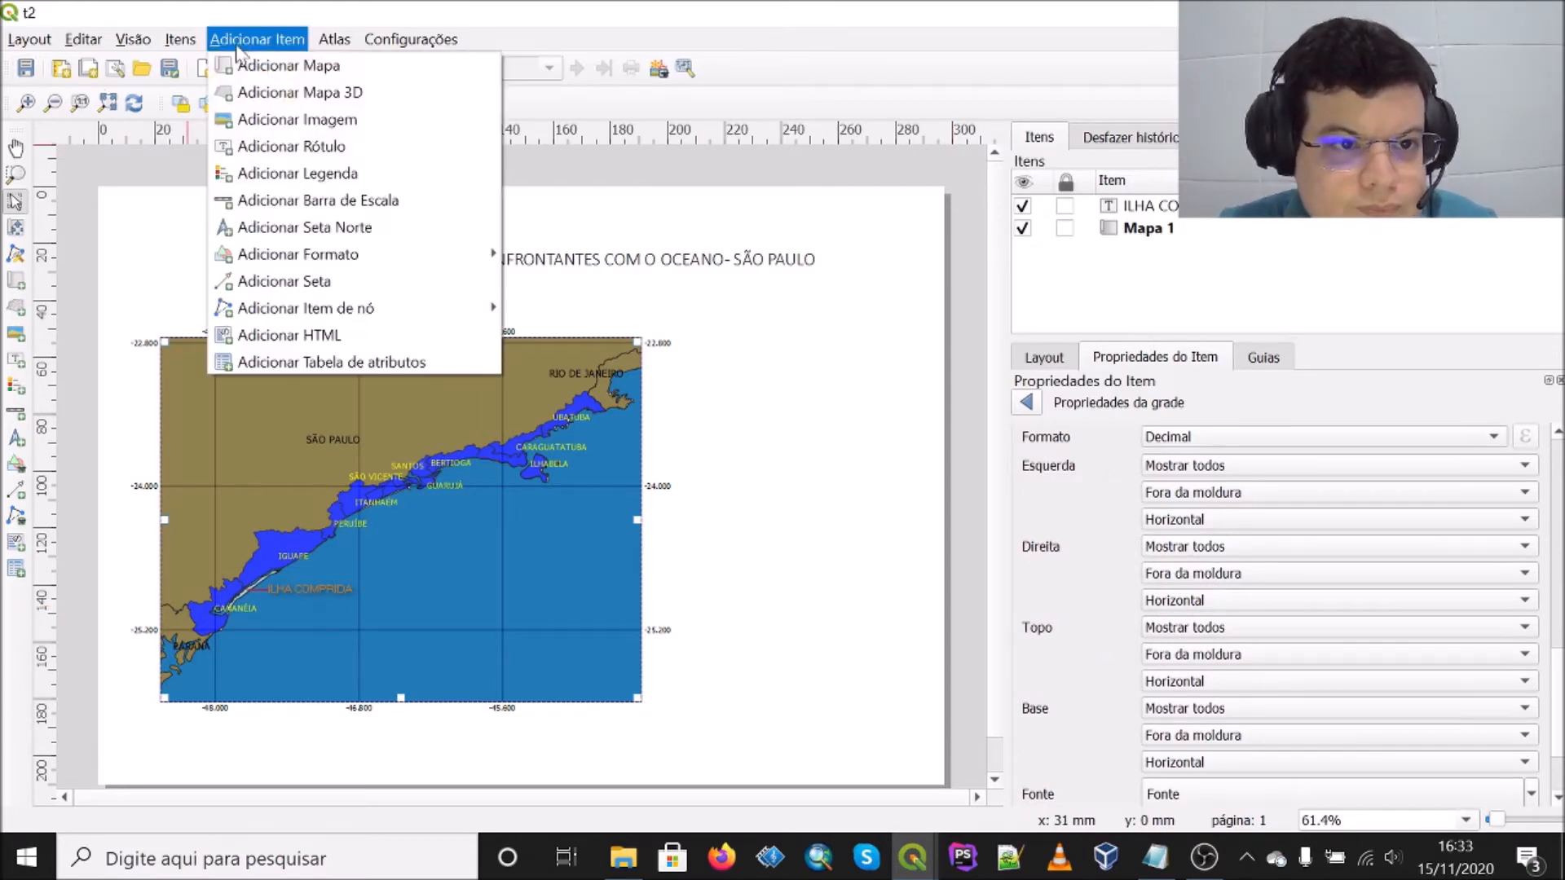
{"action": "left_click", "coordinate": [293, 174]}
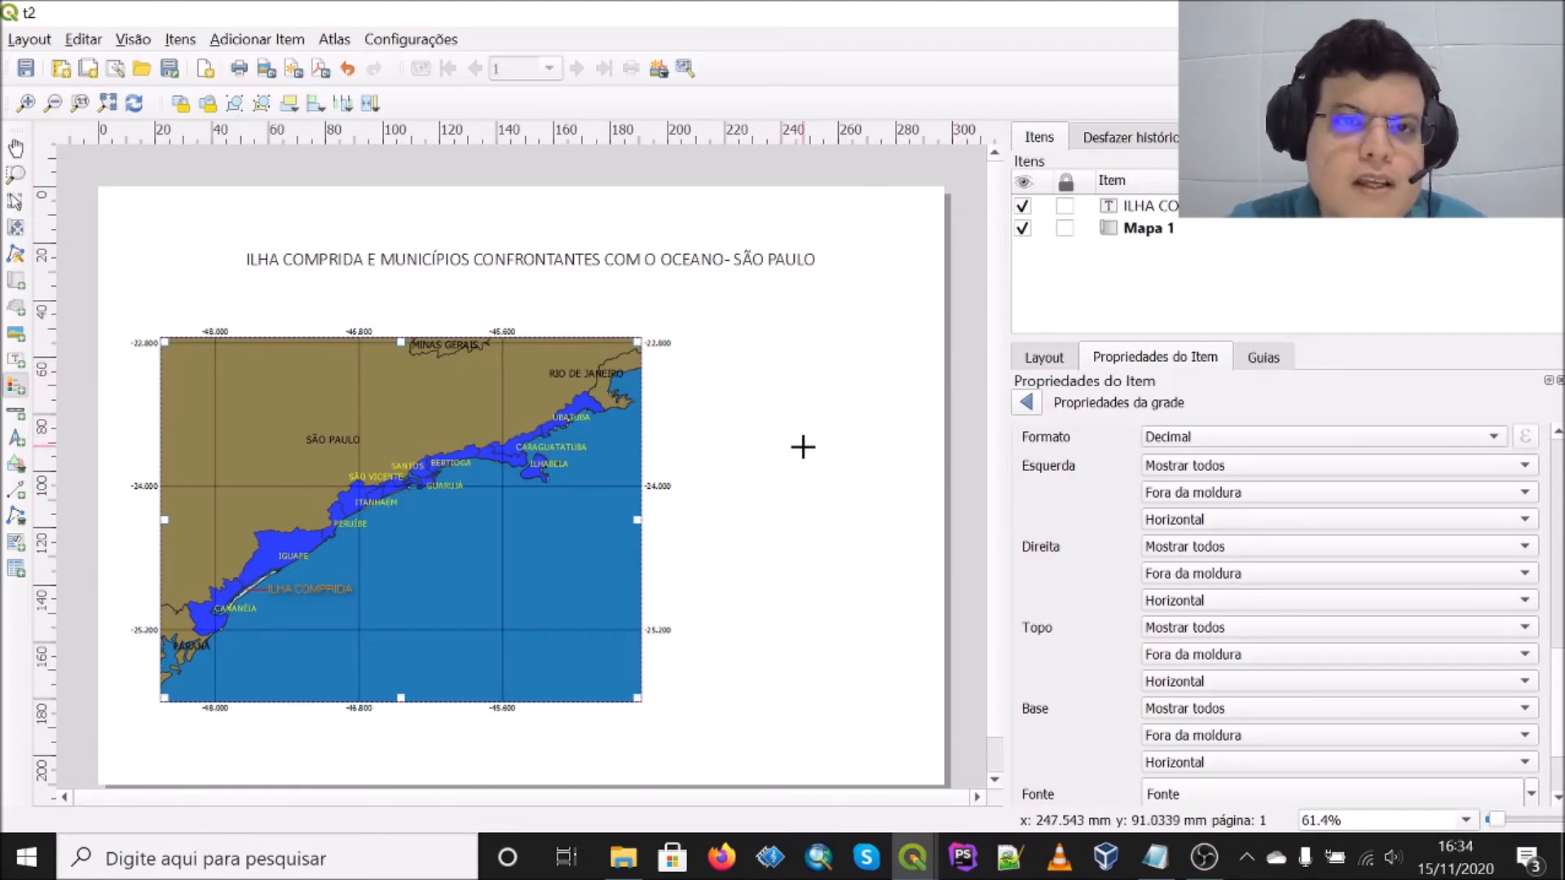
{"action": "left_click", "coordinate": [913, 858]}
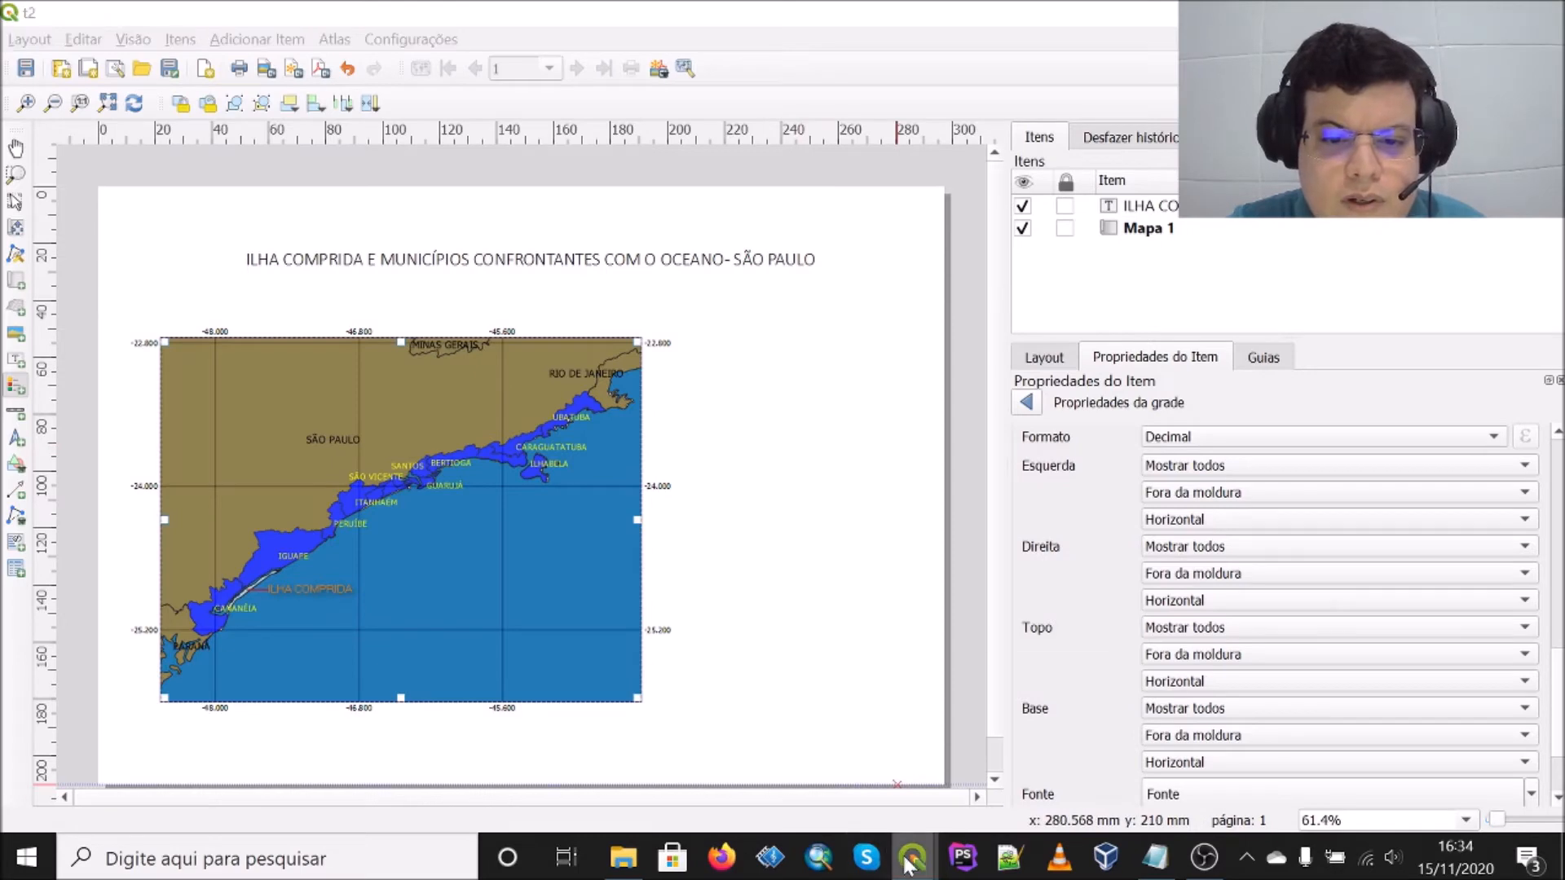
{"action": "left_click", "coordinate": [868, 784]}
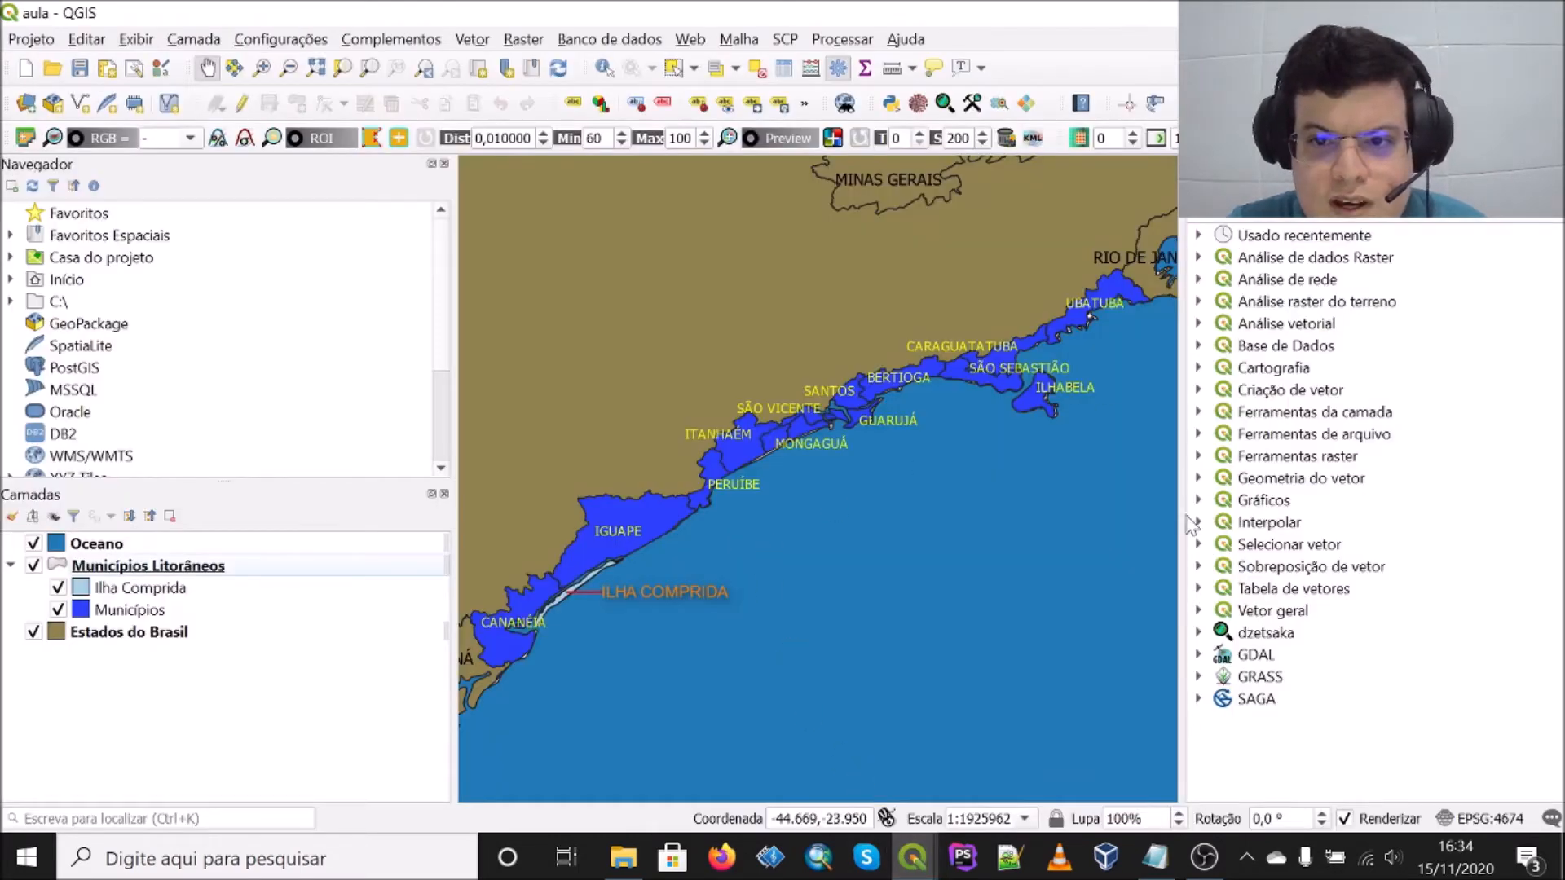
{"action": "left_click", "coordinate": [913, 858]}
{"action": "left_click", "coordinate": [1031, 729]}
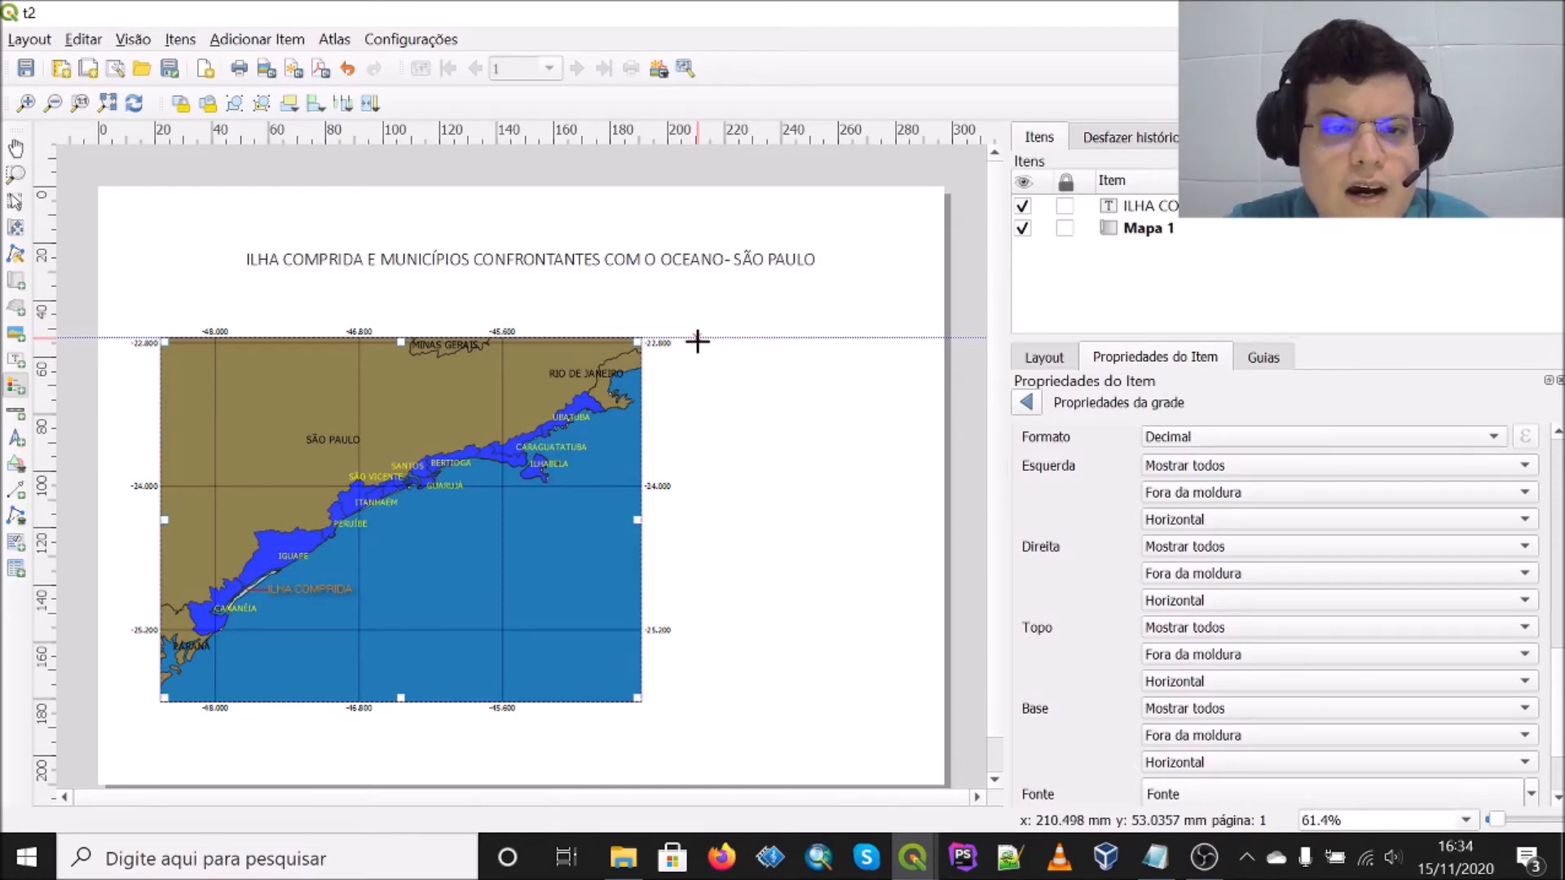
{"action": "left_click_drag", "start_coordinate": [697, 341], "coordinate": [916, 564]}
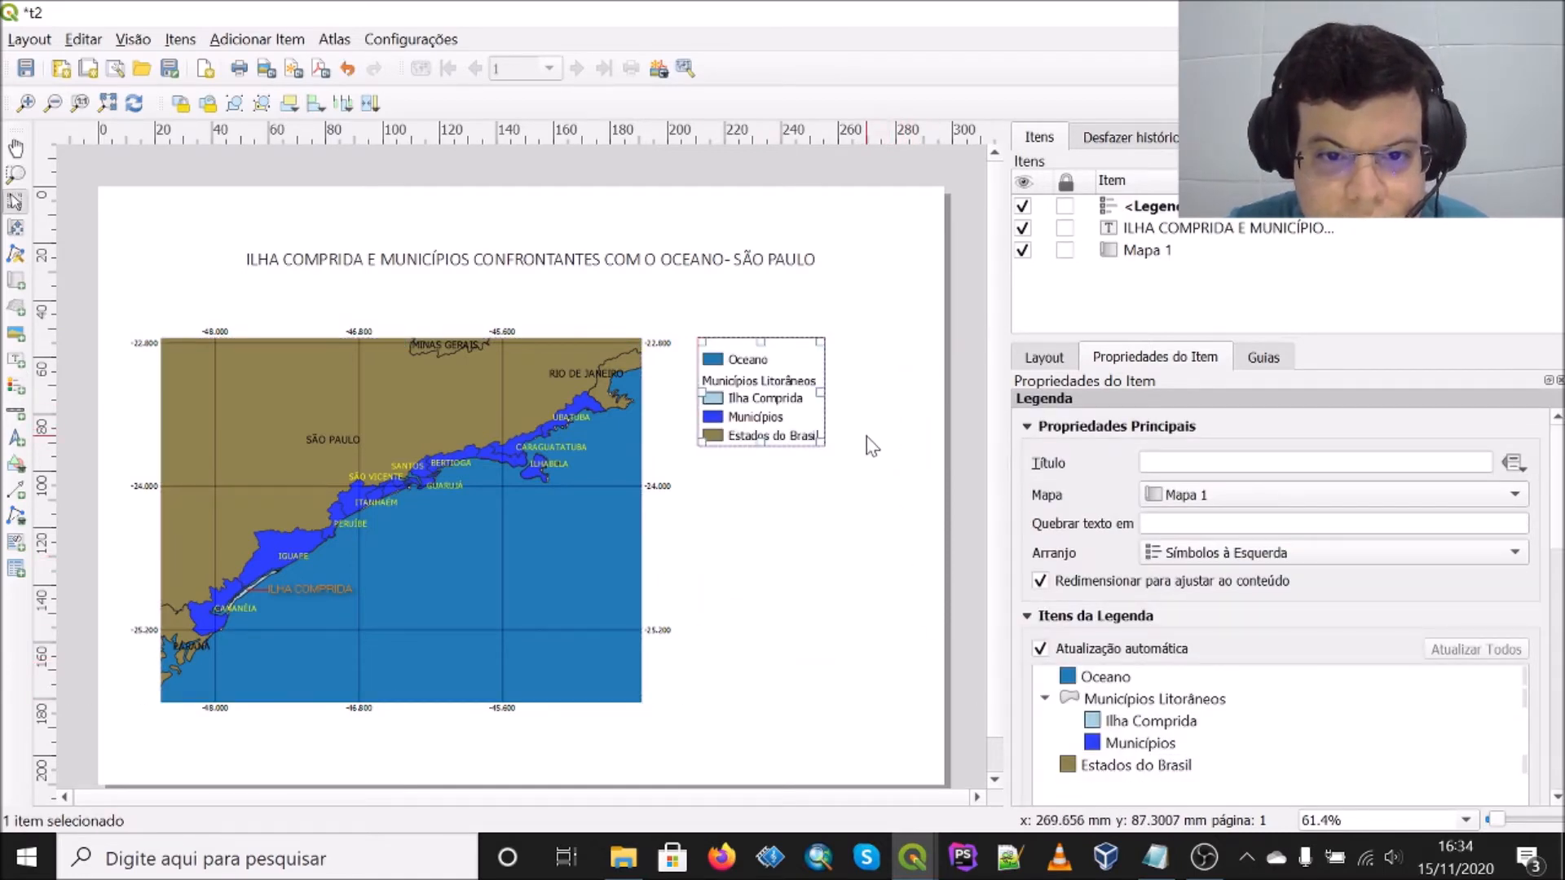
{"action": "left_click_drag", "start_coordinate": [761, 446], "coordinate": [761, 500]}
Step: Move Estados do Brasil to the top of the legend items and turn off the legend's automatic updating
{"action": "scroll", "coordinate": [1270, 733], "scroll_direction": "down", "scroll_amount": 2}
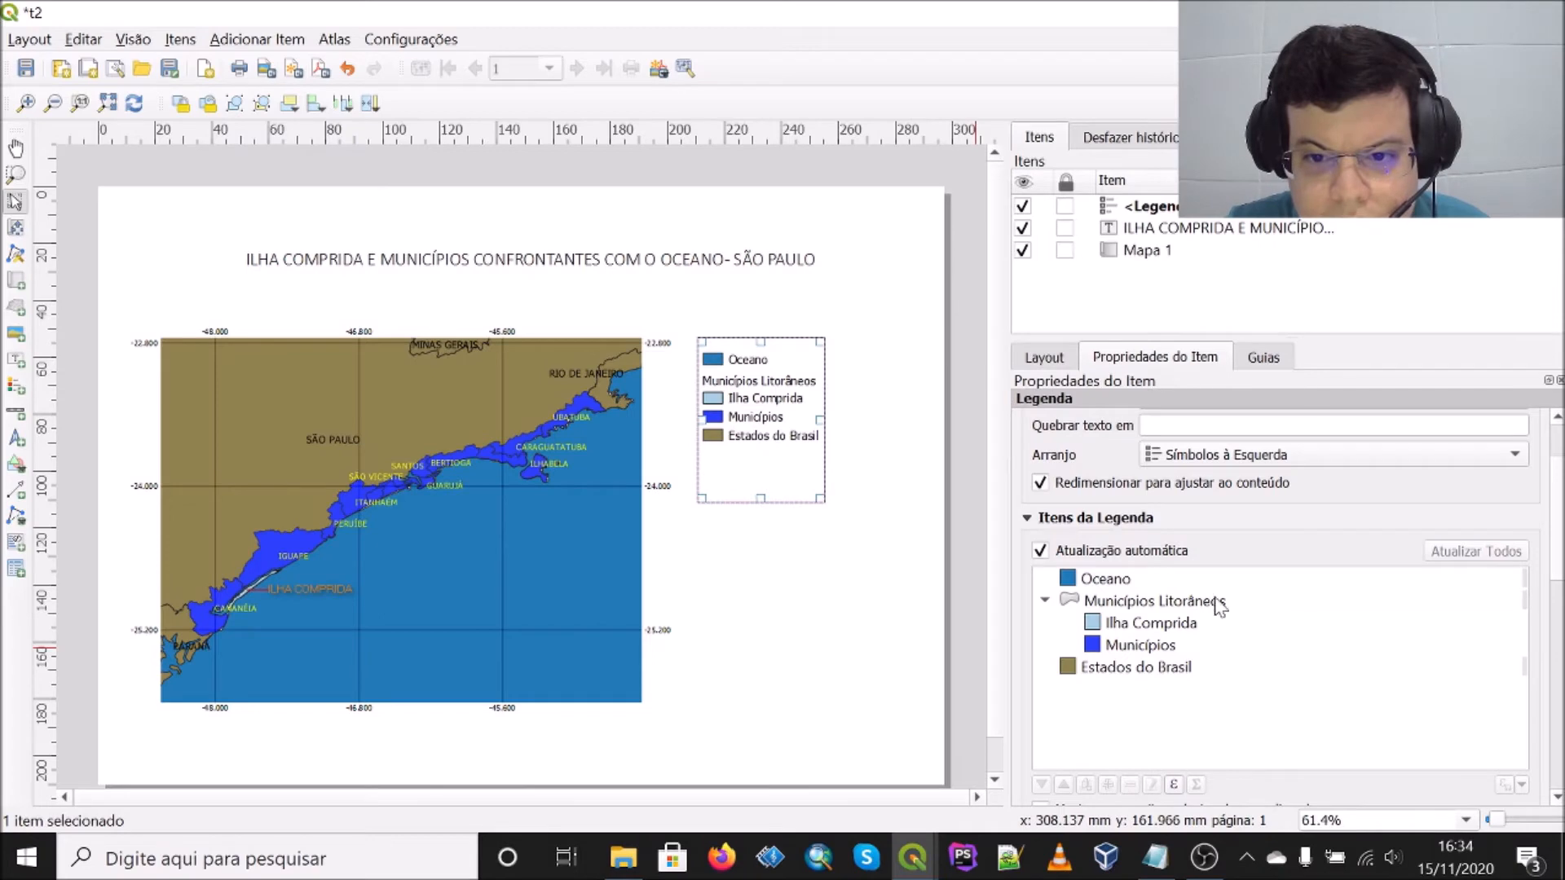
{"action": "scroll", "coordinate": [1307, 656], "scroll_direction": "down", "scroll_amount": 2}
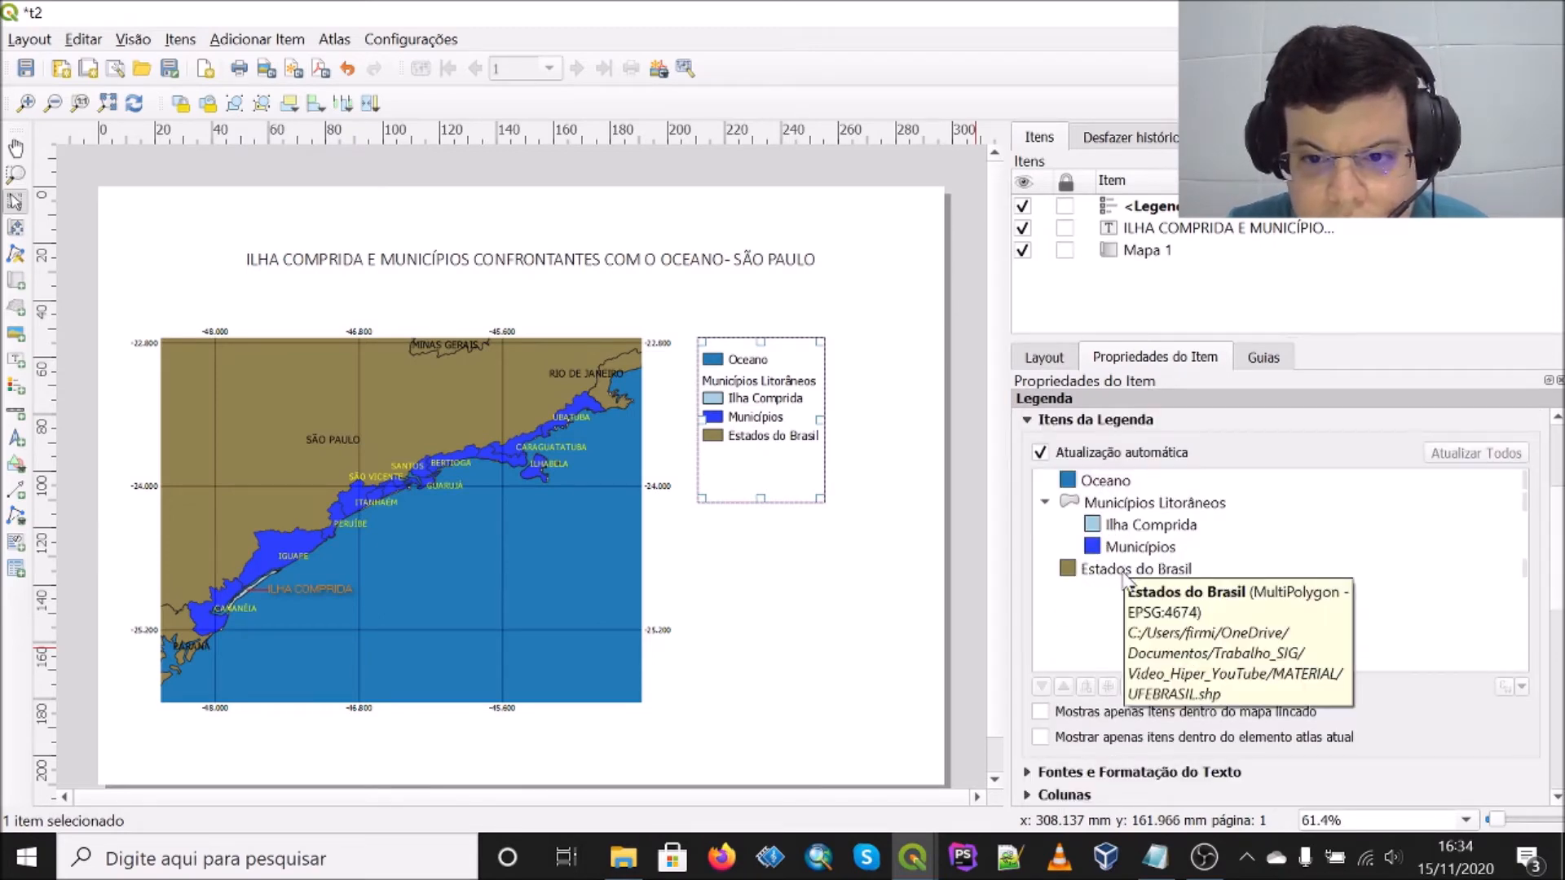
{"action": "mouse_move", "coordinate": [1096, 478]}
{"action": "left_mouse_down"}
{"action": "mouse_move", "coordinate": [1096, 583]}
{"action": "mouse_move", "coordinate": [1123, 495]}
{"action": "mouse_move", "coordinate": [1098, 486]}
{"action": "left_mouse_up"}
{"action": "left_click_drag", "start_coordinate": [1113, 570], "coordinate": [1102, 481]}
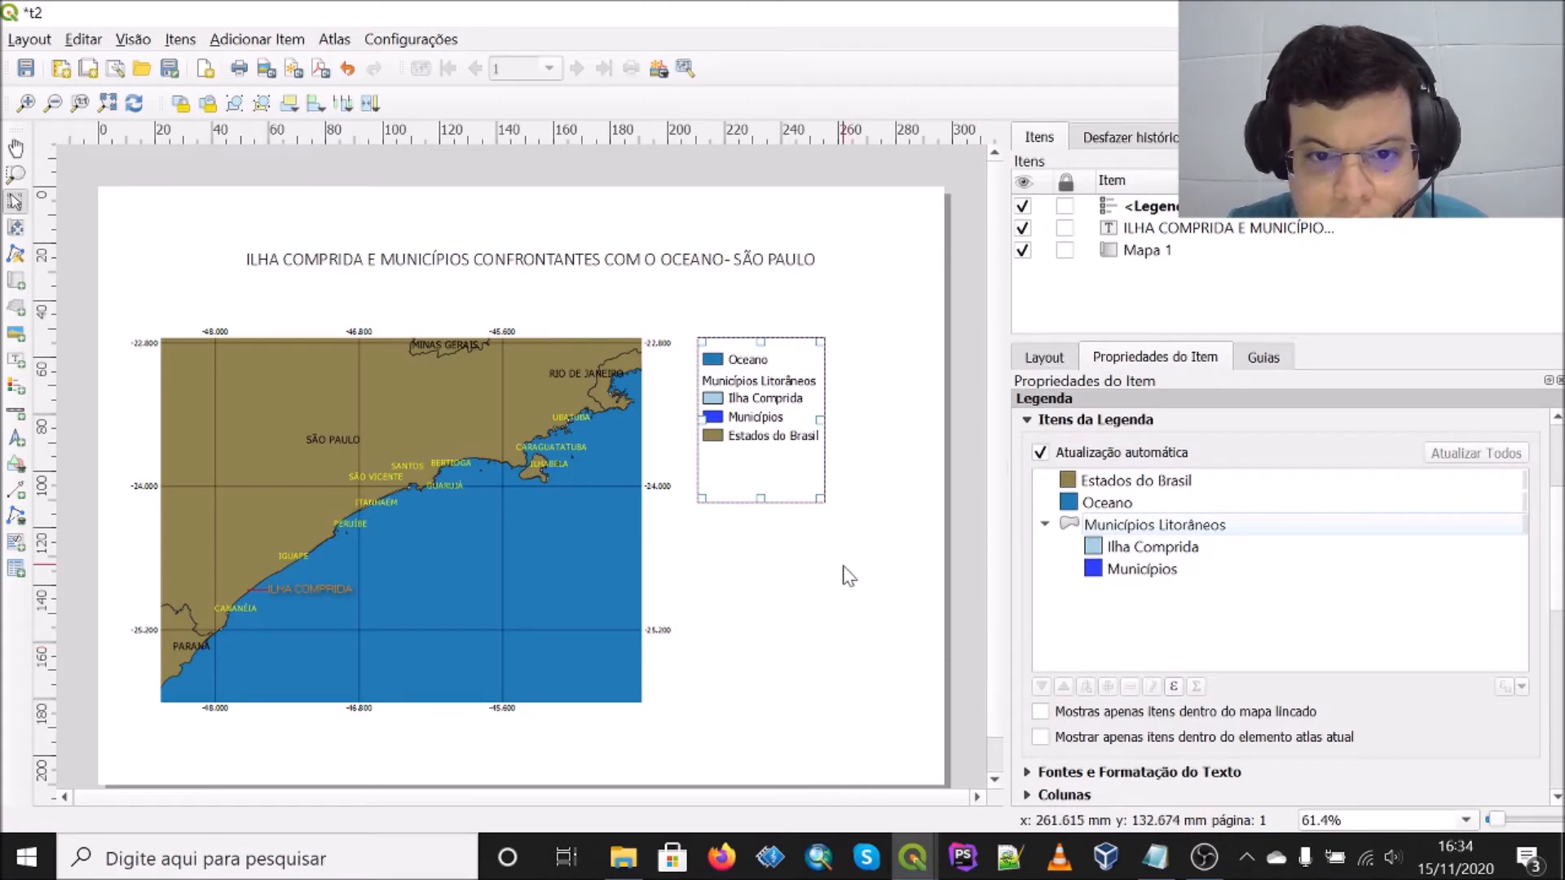
{"action": "left_click", "coordinate": [1041, 453]}
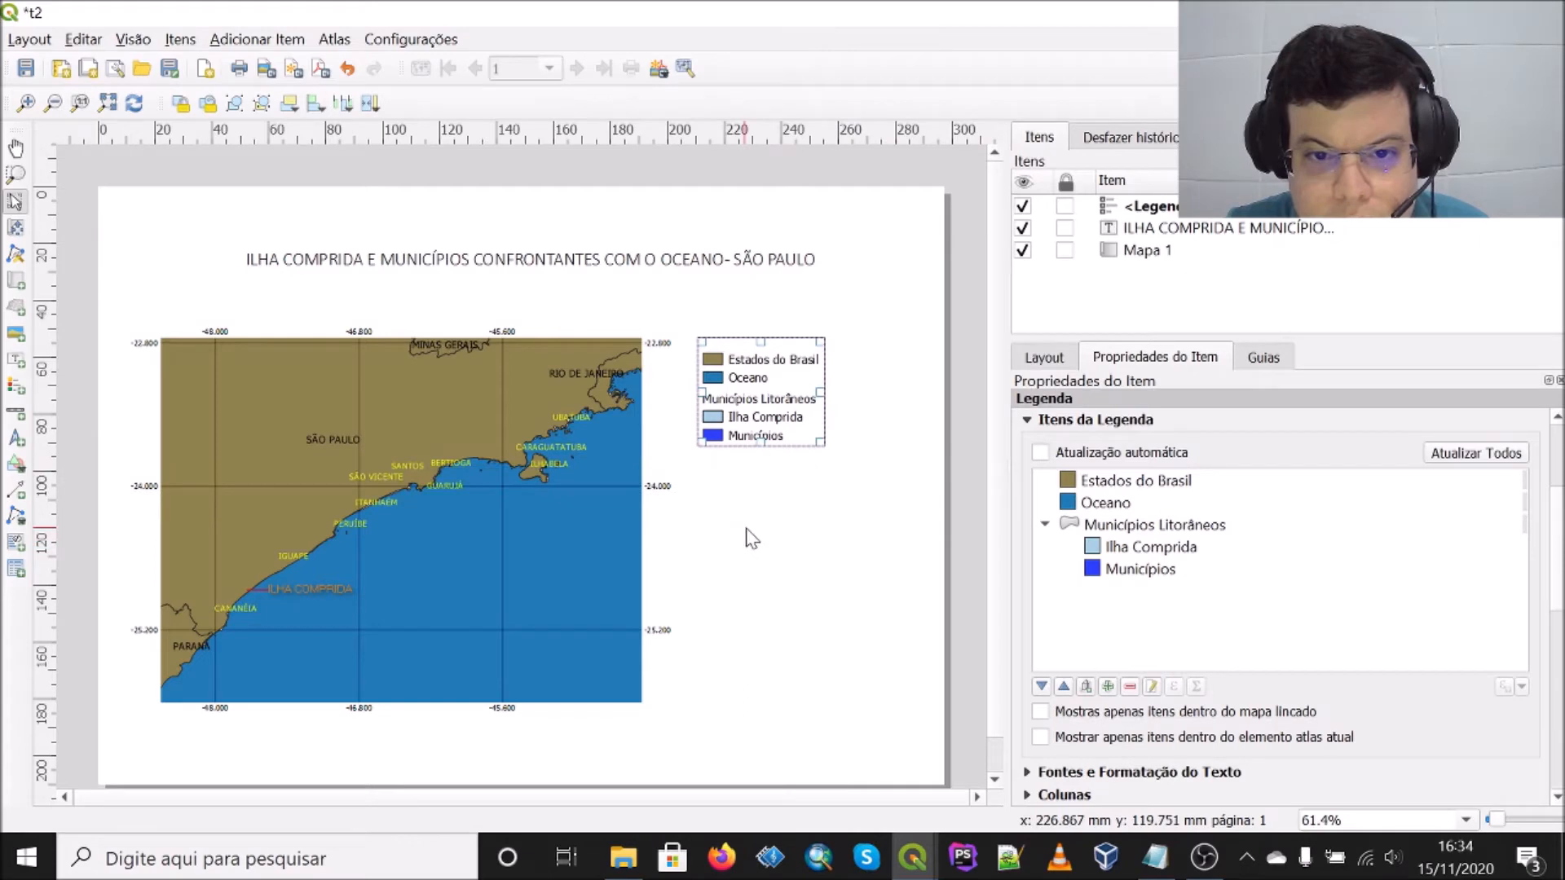
{"action": "left_click_drag", "start_coordinate": [766, 443], "coordinate": [764, 484]}
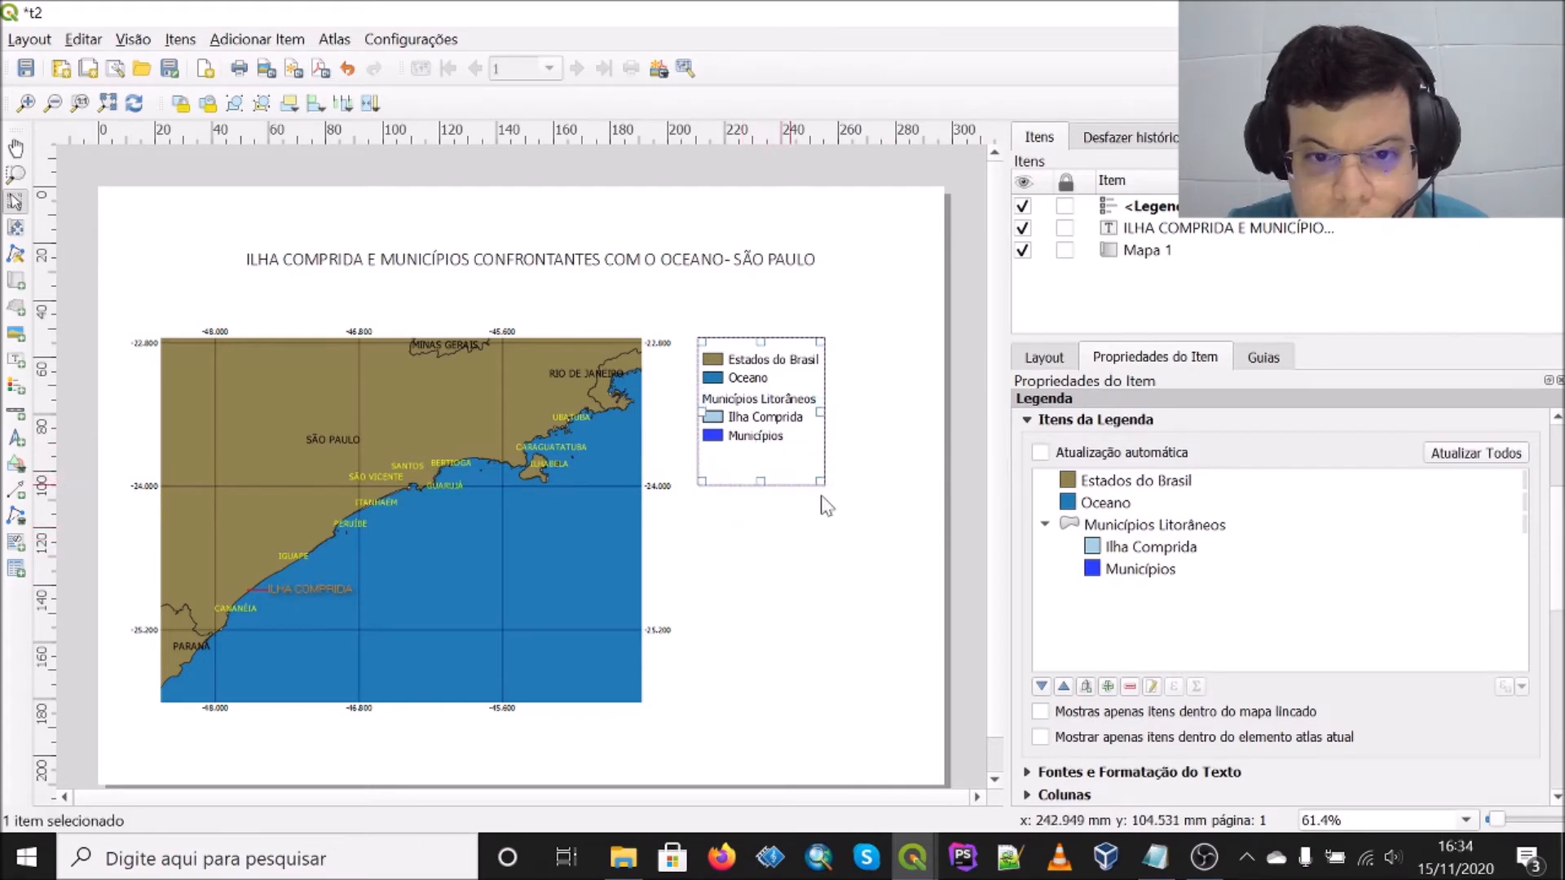
Step: Rename the legend item Municípios as Municípios Limítrofes
{"action": "left_click", "coordinate": [1127, 571]}
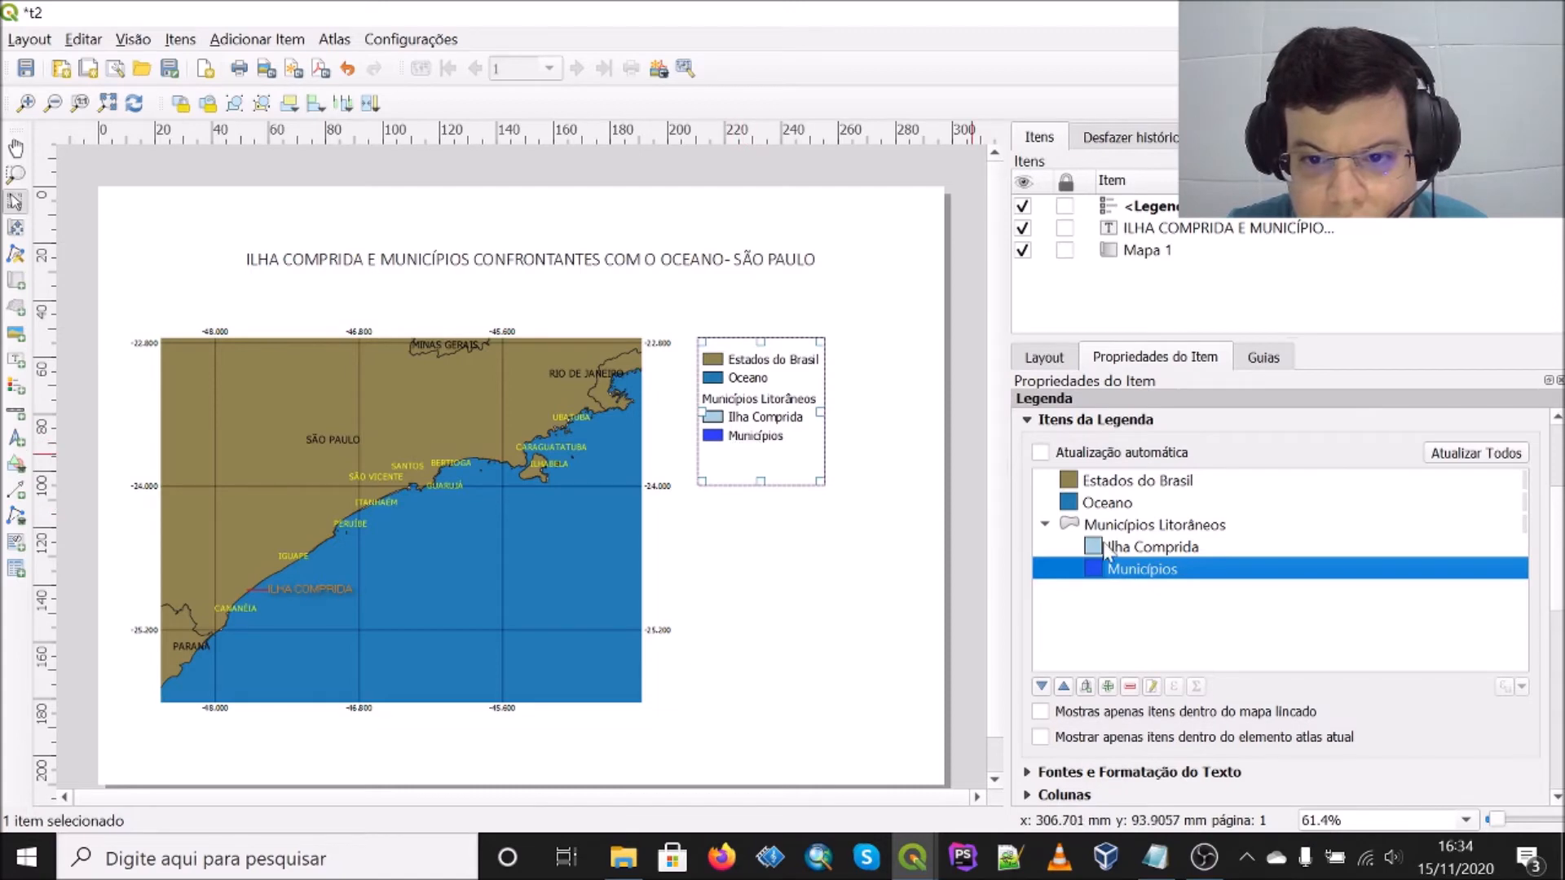
{"action": "double_click", "coordinate": [1133, 570]}
{"action": "key", "text": "End"}
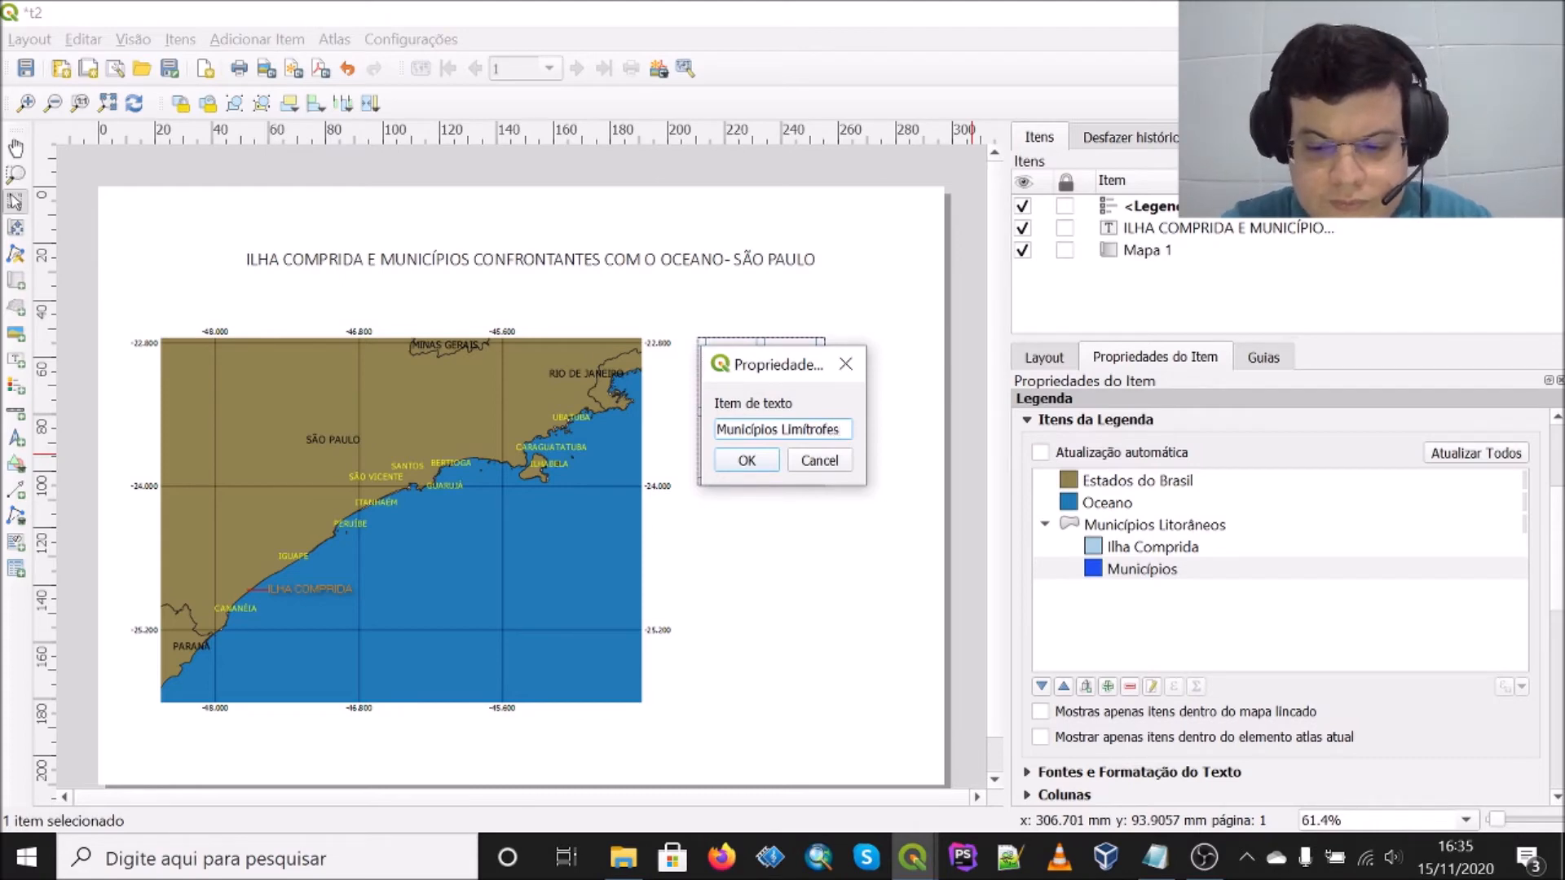
{"action": "left_click", "coordinate": [747, 459]}
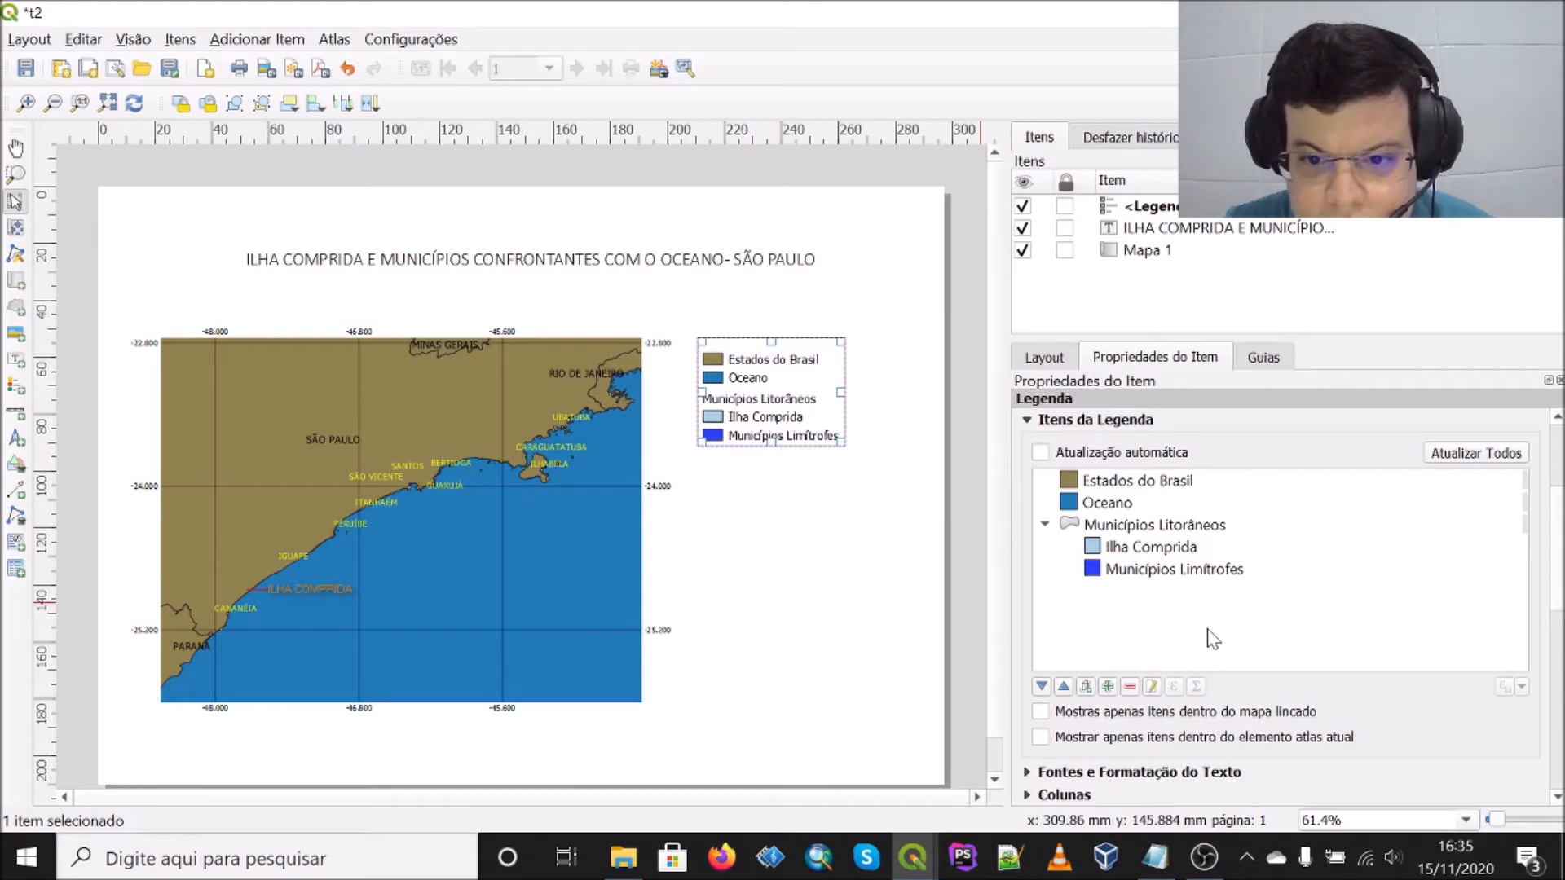
Step: Enable a frame around the legend
{"action": "scroll", "coordinate": [1233, 619], "scroll_direction": "down", "scroll_amount": 2}
{"action": "scroll", "coordinate": [1259, 674], "scroll_direction": "down", "scroll_amount": 5}
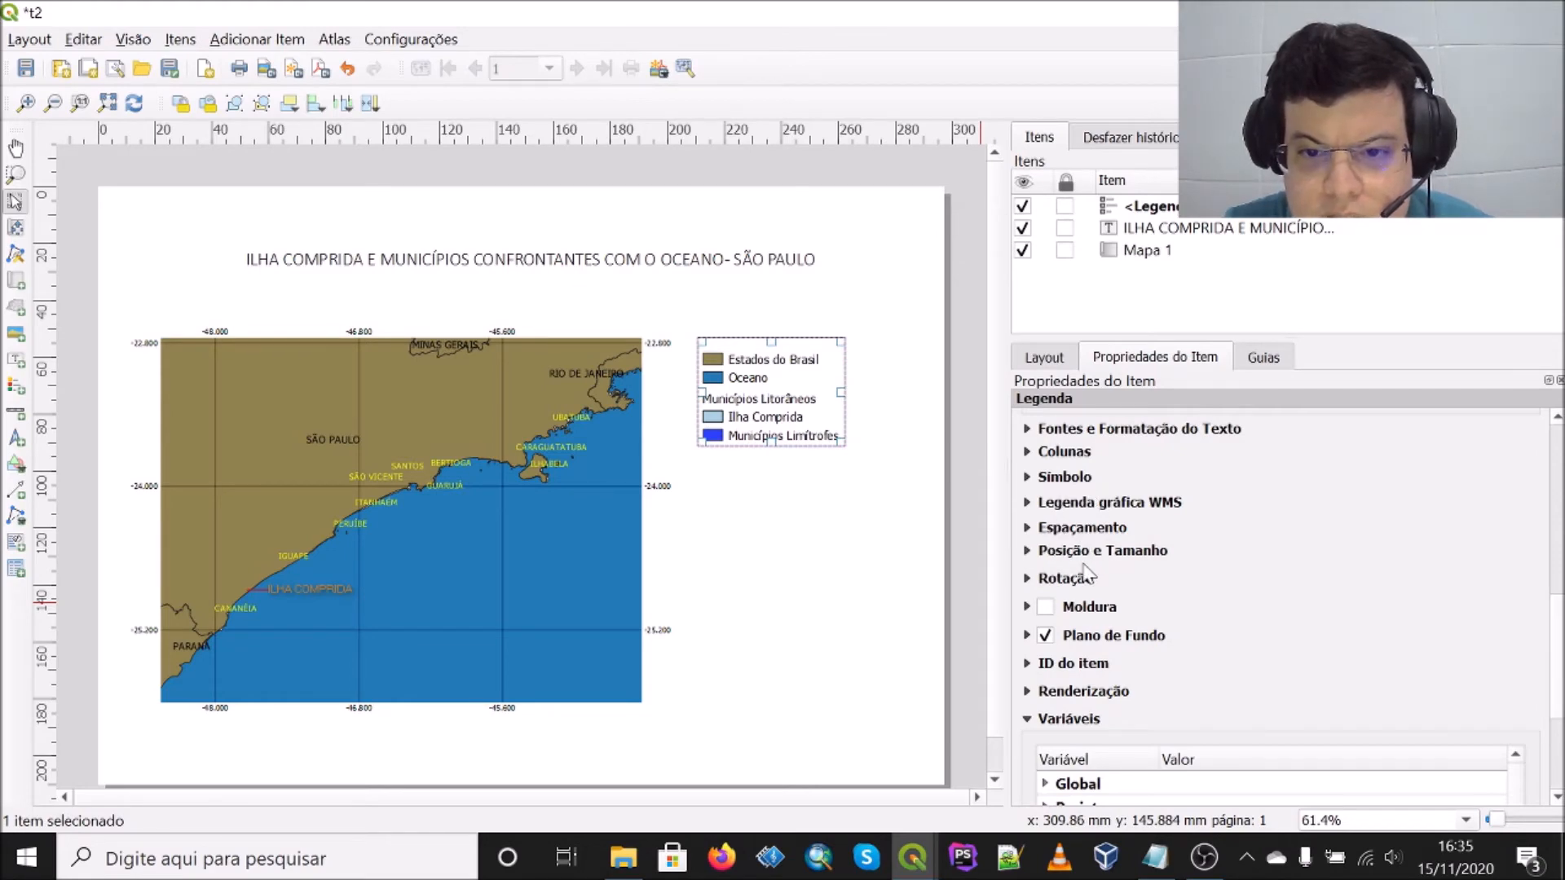
{"action": "left_click", "coordinate": [1046, 607]}
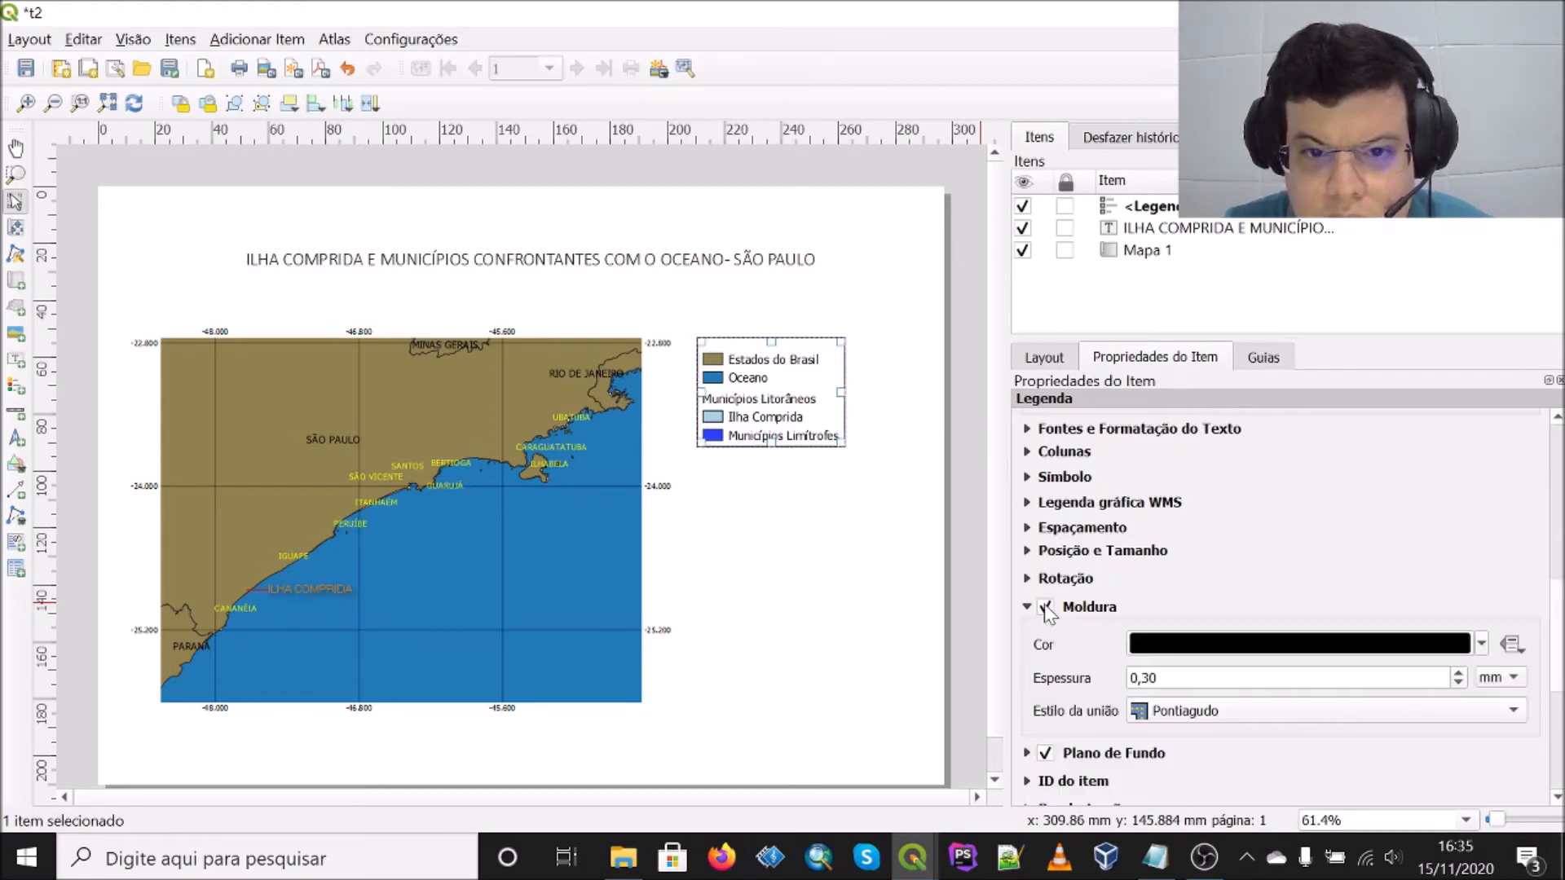
{"action": "scroll", "coordinate": [1220, 550], "scroll_direction": "down", "scroll_amount": 2}
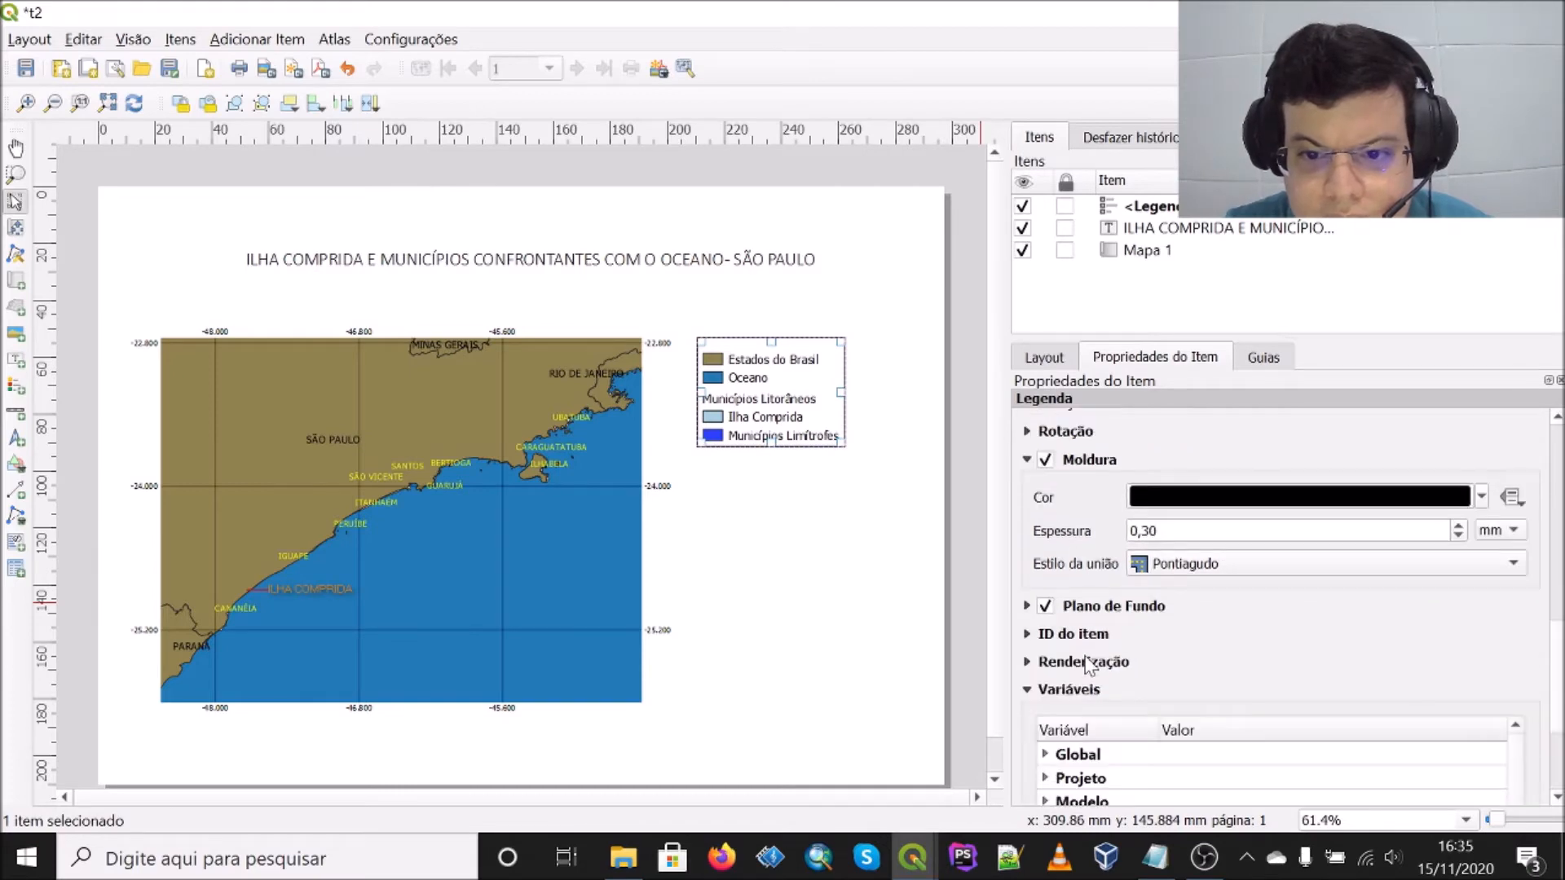
{"action": "left_click", "coordinate": [846, 543]}
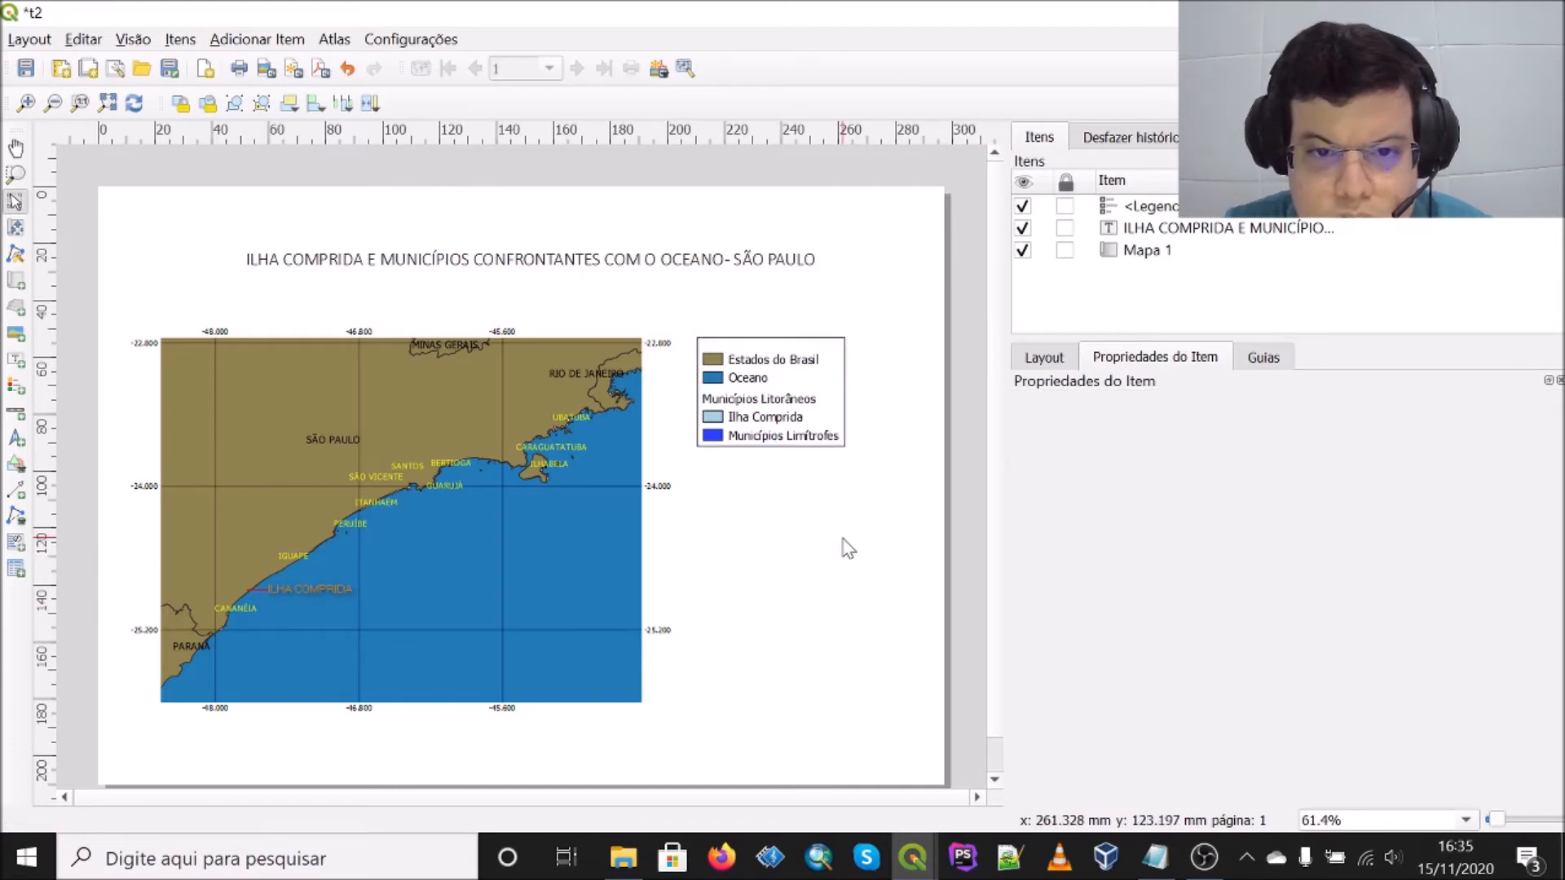
Step: Reorder the legend items as Estados do Brasil, Municípios Litorâneos and Oceano
{"action": "left_click", "coordinate": [806, 400]}
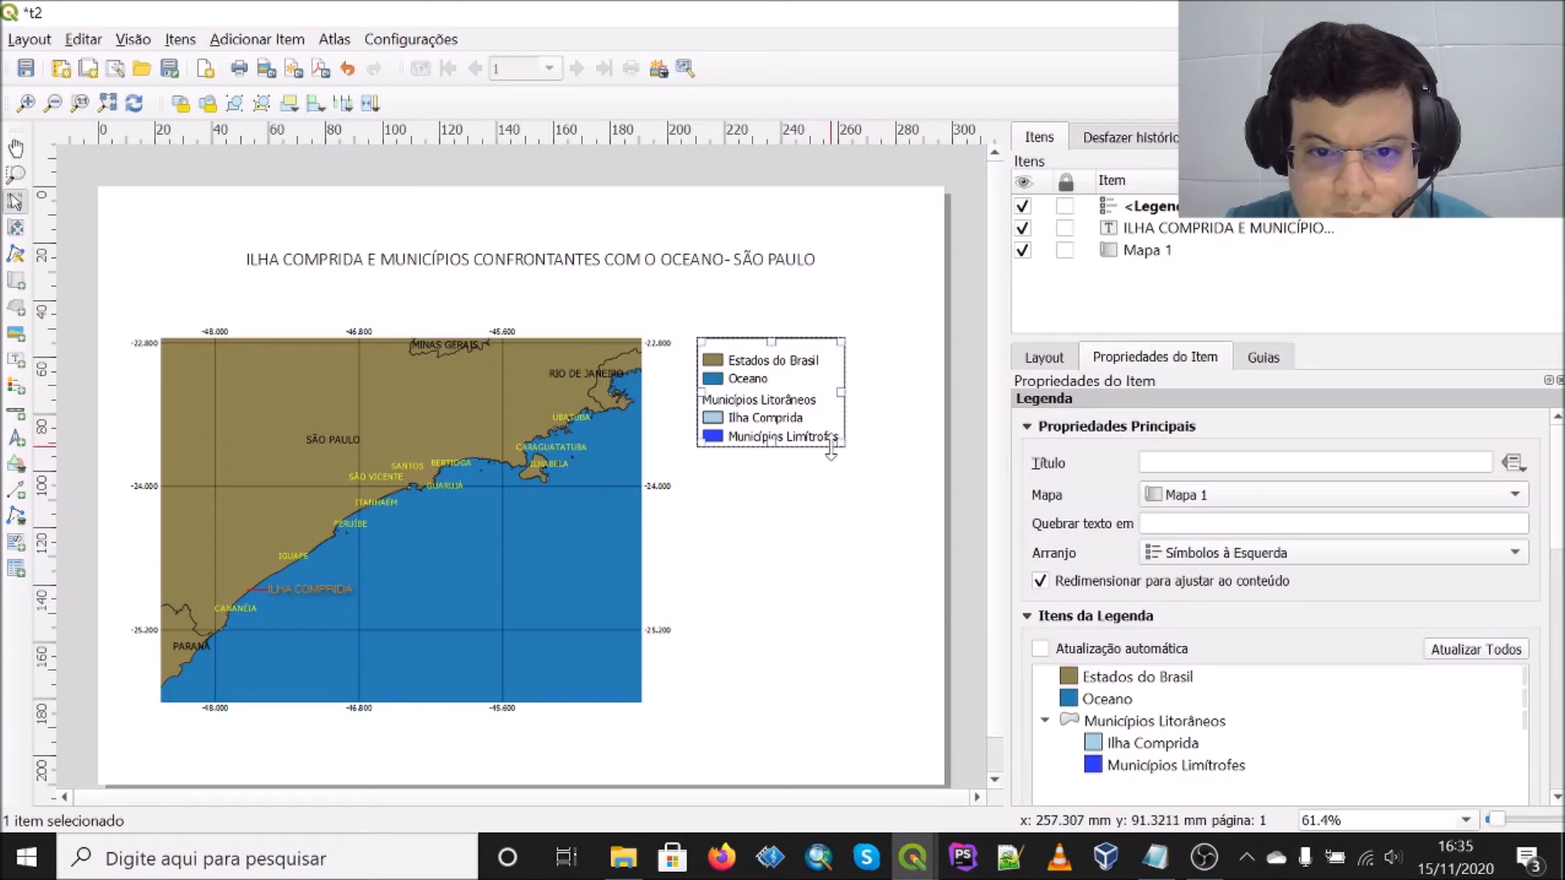
{"action": "left_click", "coordinate": [1206, 462]}
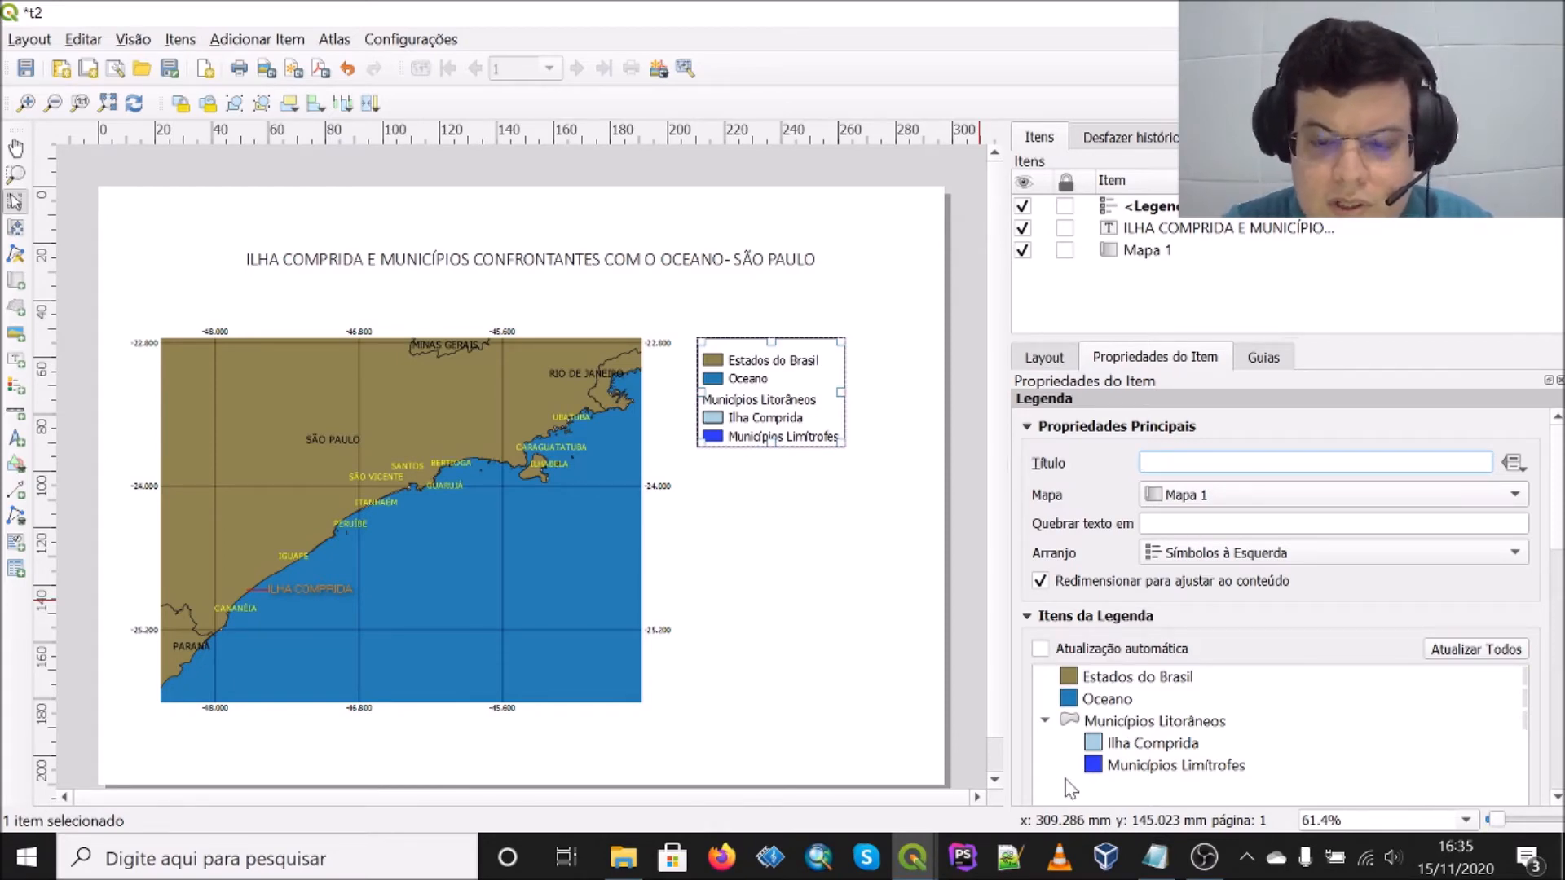
{"action": "scroll", "coordinate": [1250, 721], "scroll_direction": "down", "scroll_amount": 2}
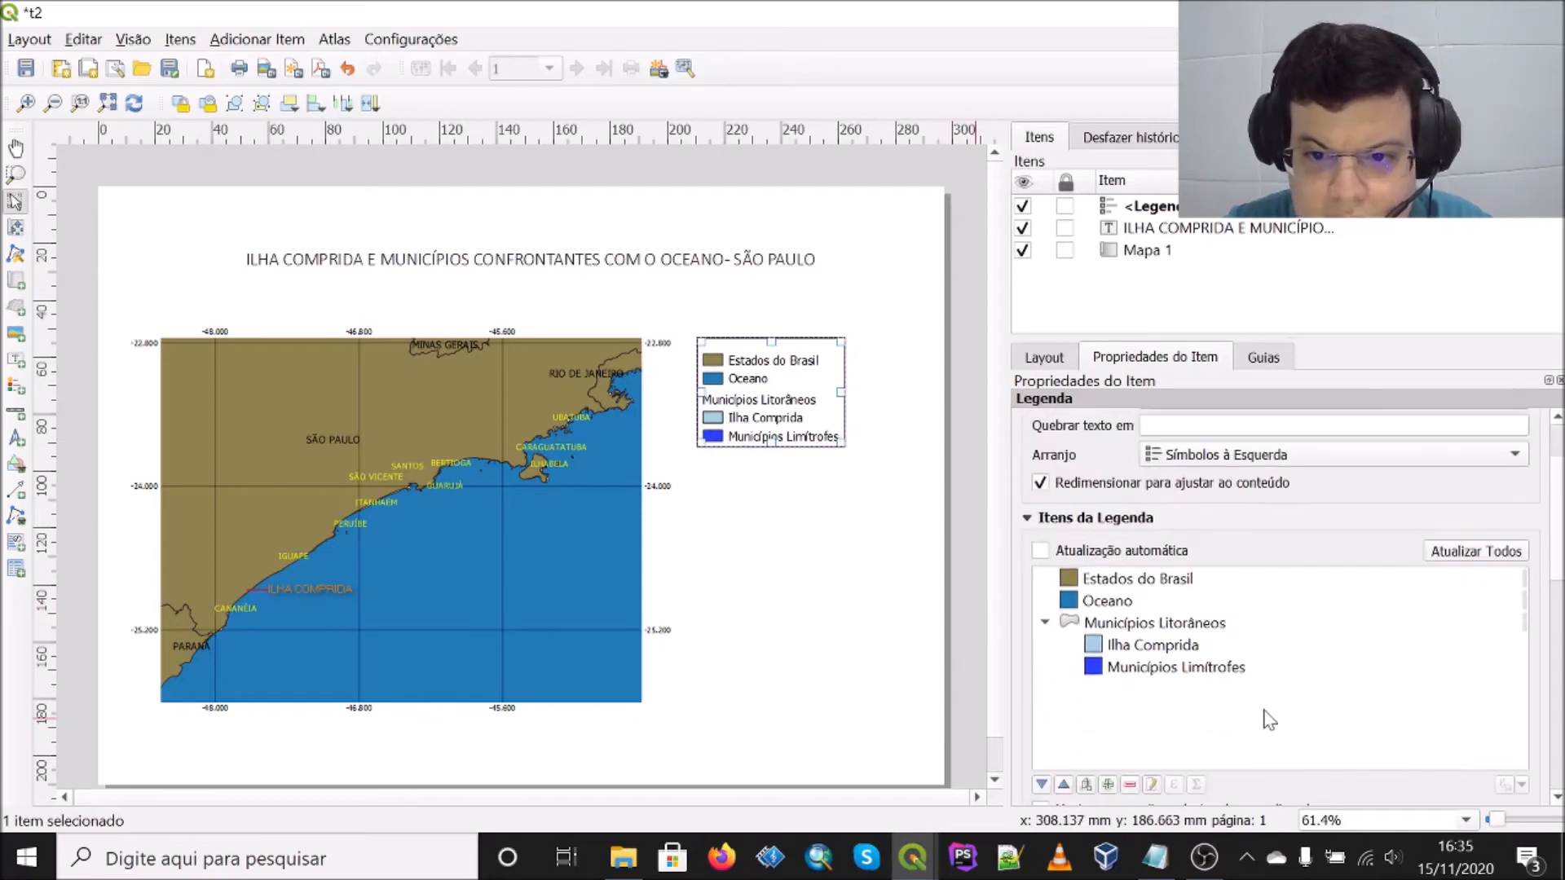
{"action": "left_click_drag", "start_coordinate": [1110, 631], "coordinate": [1097, 587]}
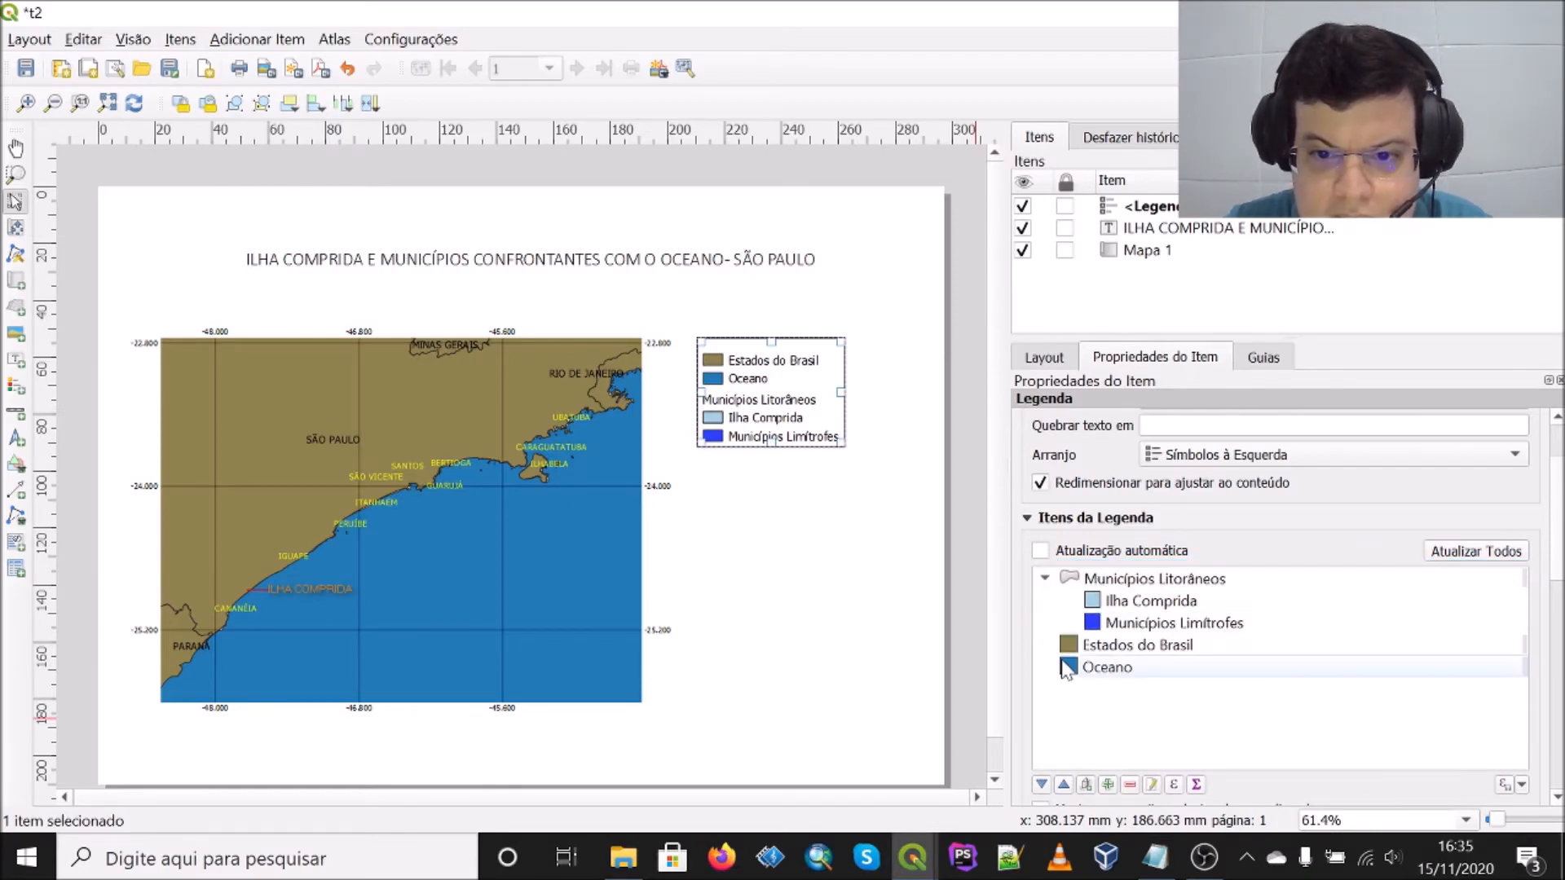
{"action": "left_click_drag", "start_coordinate": [1102, 648], "coordinate": [1083, 580]}
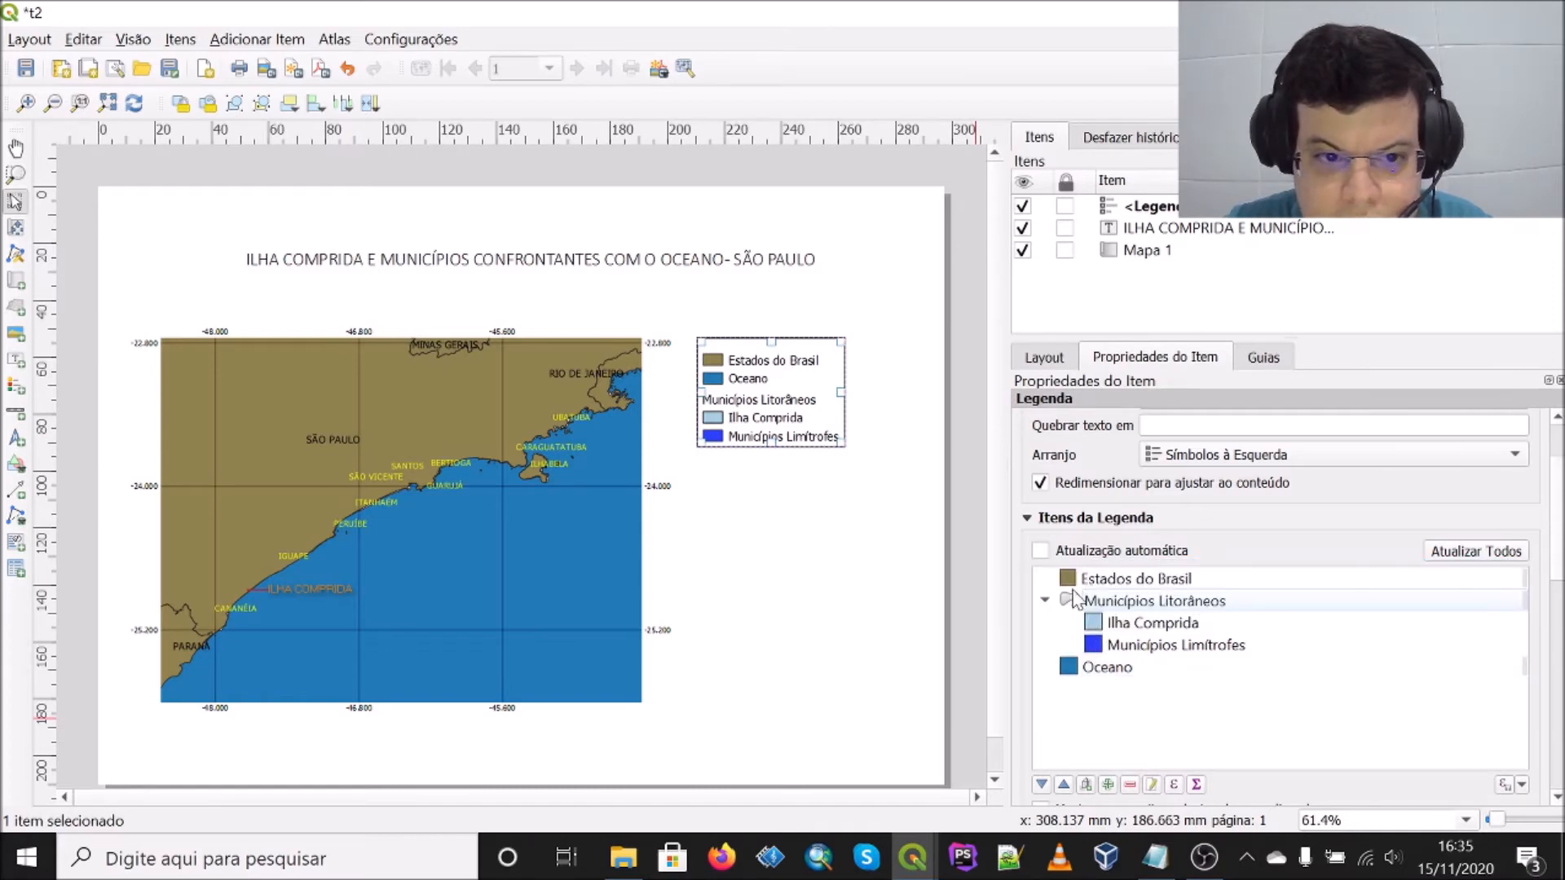
Step: Reorder the legend items as Oceano, Municípios Litorâneos and Estados do Brasil, and move the project's Estados do Brasil layer below Municípios Litorâneos in the main QGIS window
{"action": "mouse_move", "coordinate": [1084, 670]}
{"action": "left_mouse_down"}
{"action": "mouse_move", "coordinate": [1061, 578]}
{"action": "mouse_move", "coordinate": [1089, 604]}
{"action": "mouse_move", "coordinate": [1087, 687]}
{"action": "left_mouse_up"}
{"action": "left_click", "coordinate": [912, 857]}
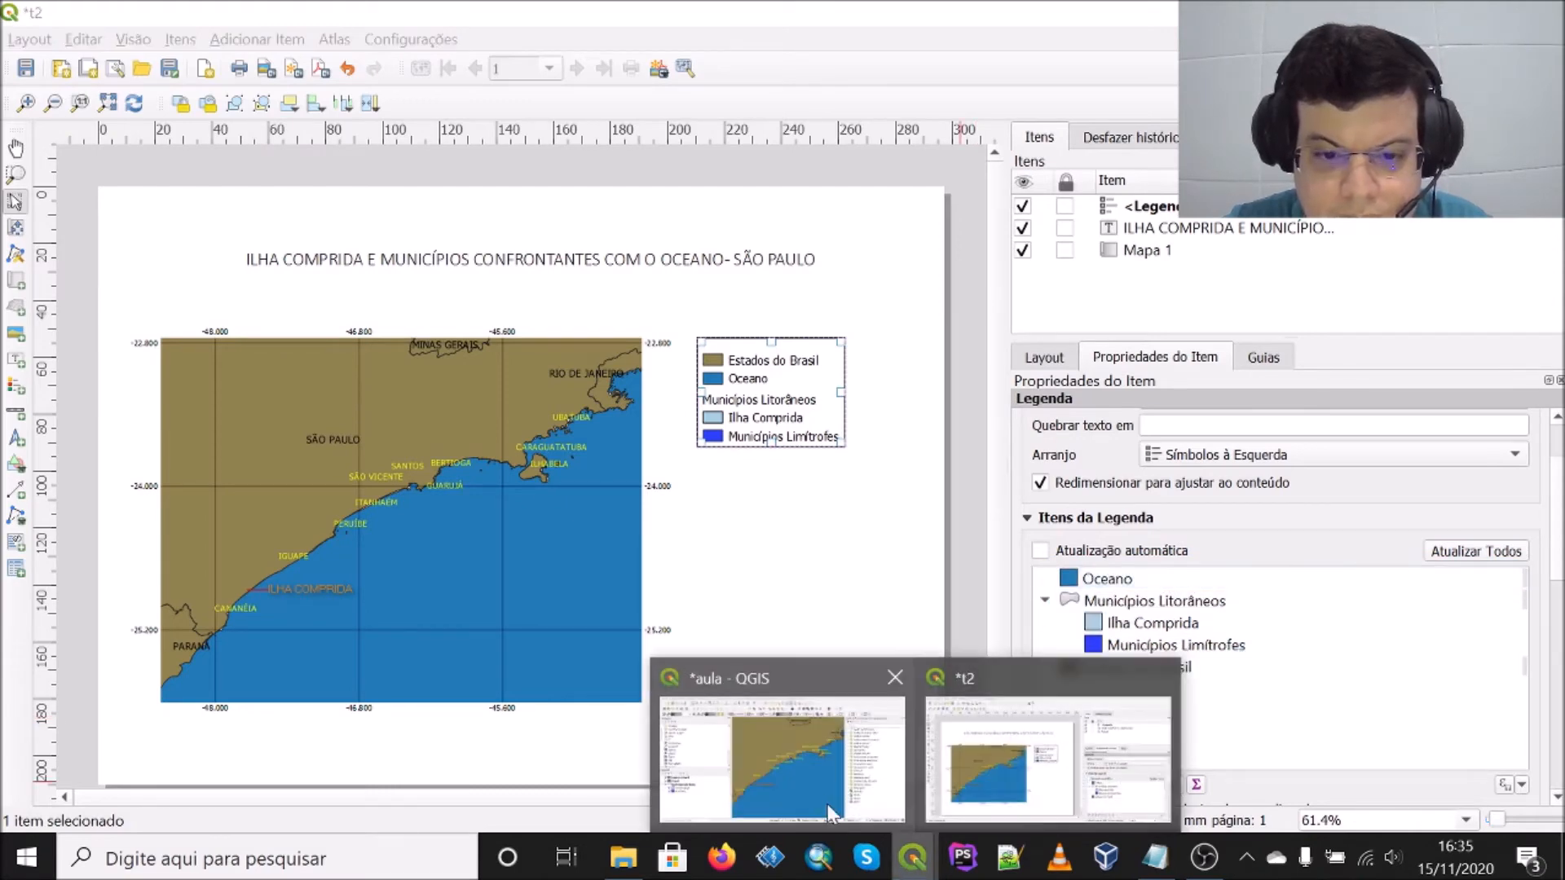
{"action": "left_click", "coordinate": [831, 786]}
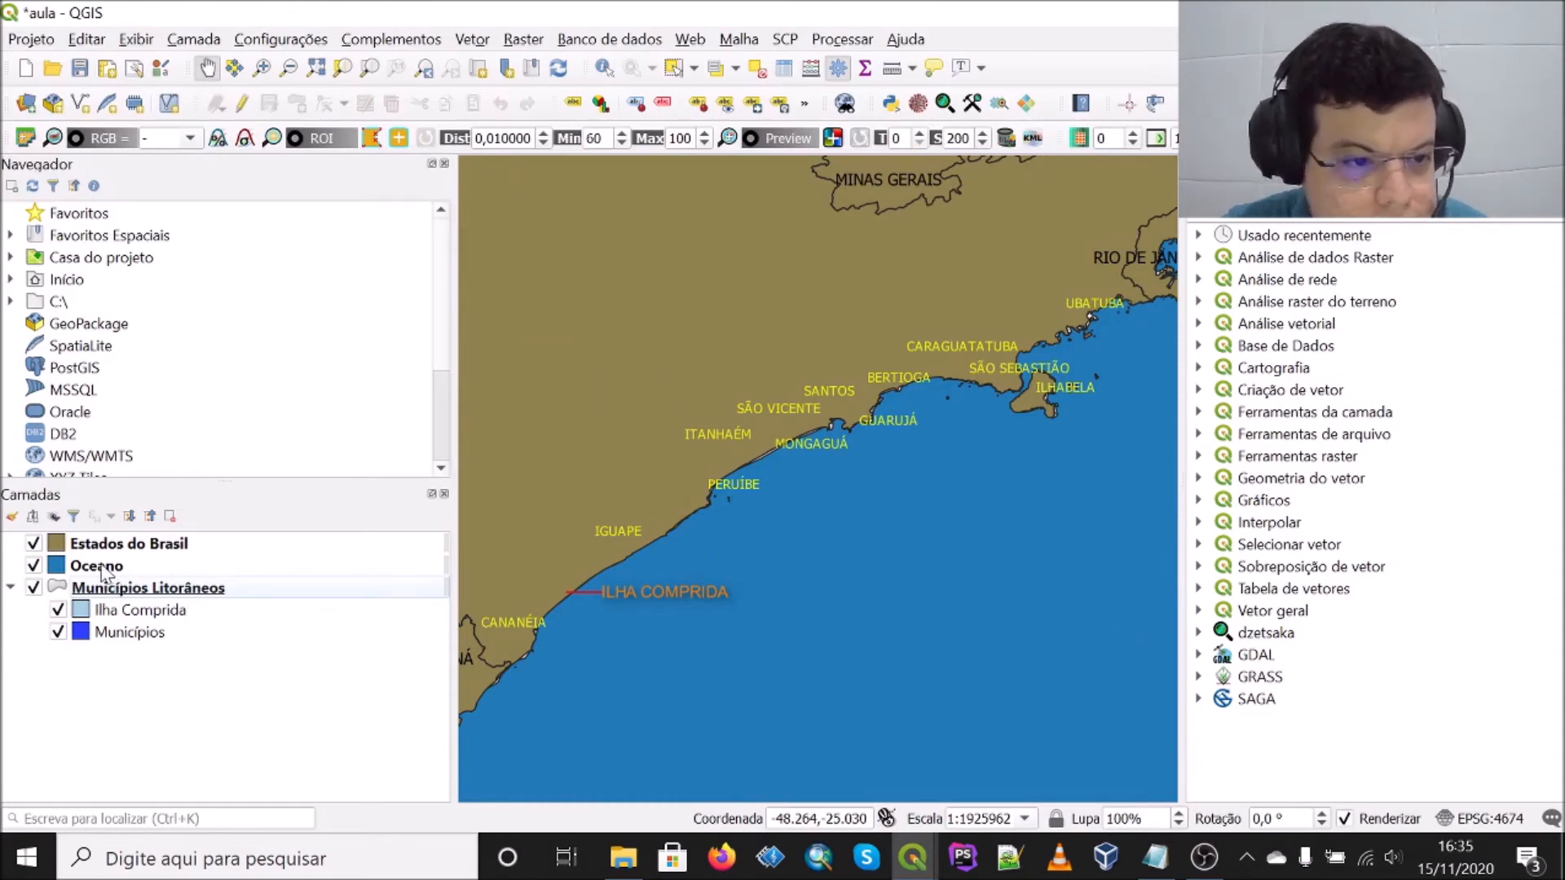
{"action": "left_click_drag", "start_coordinate": [104, 547], "coordinate": [70, 657]}
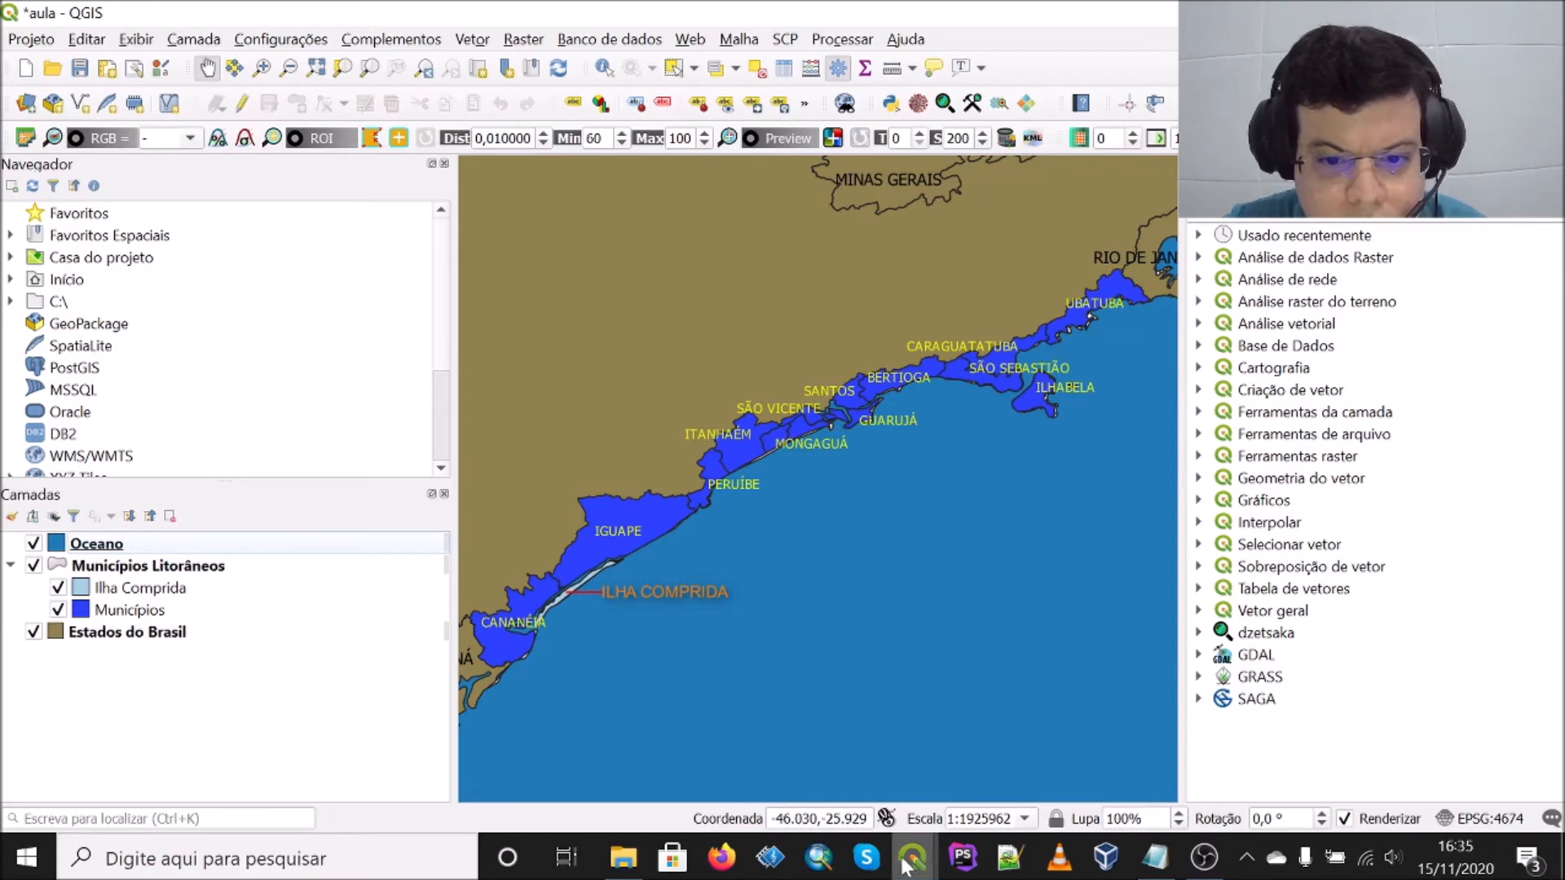
{"action": "mouse_move", "coordinate": [913, 858]}
{"action": "left_click", "coordinate": [979, 777]}
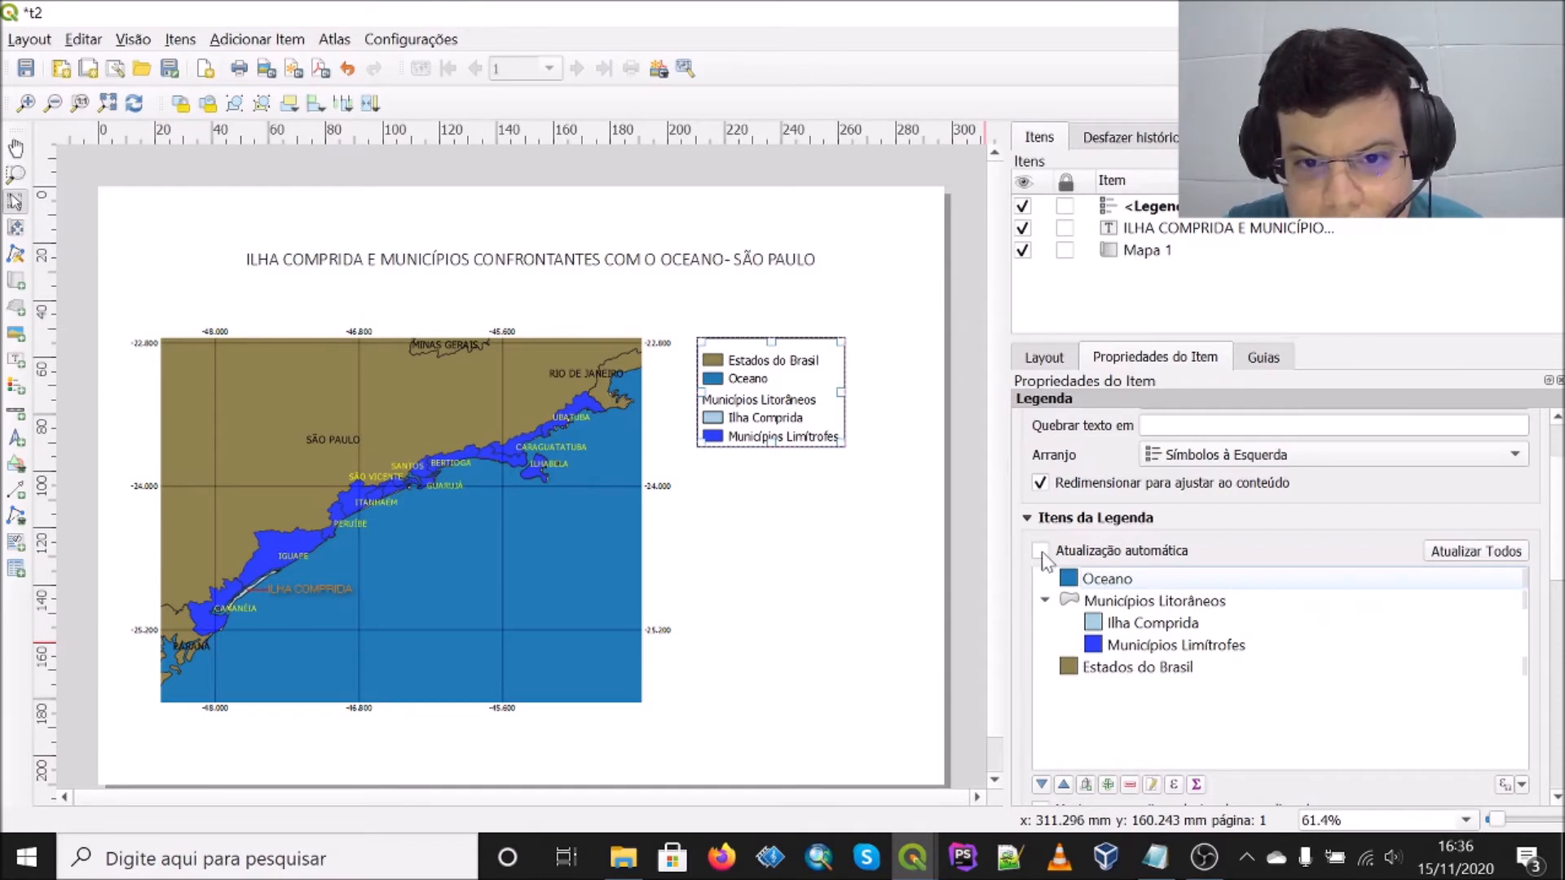
{"action": "left_click", "coordinate": [903, 471]}
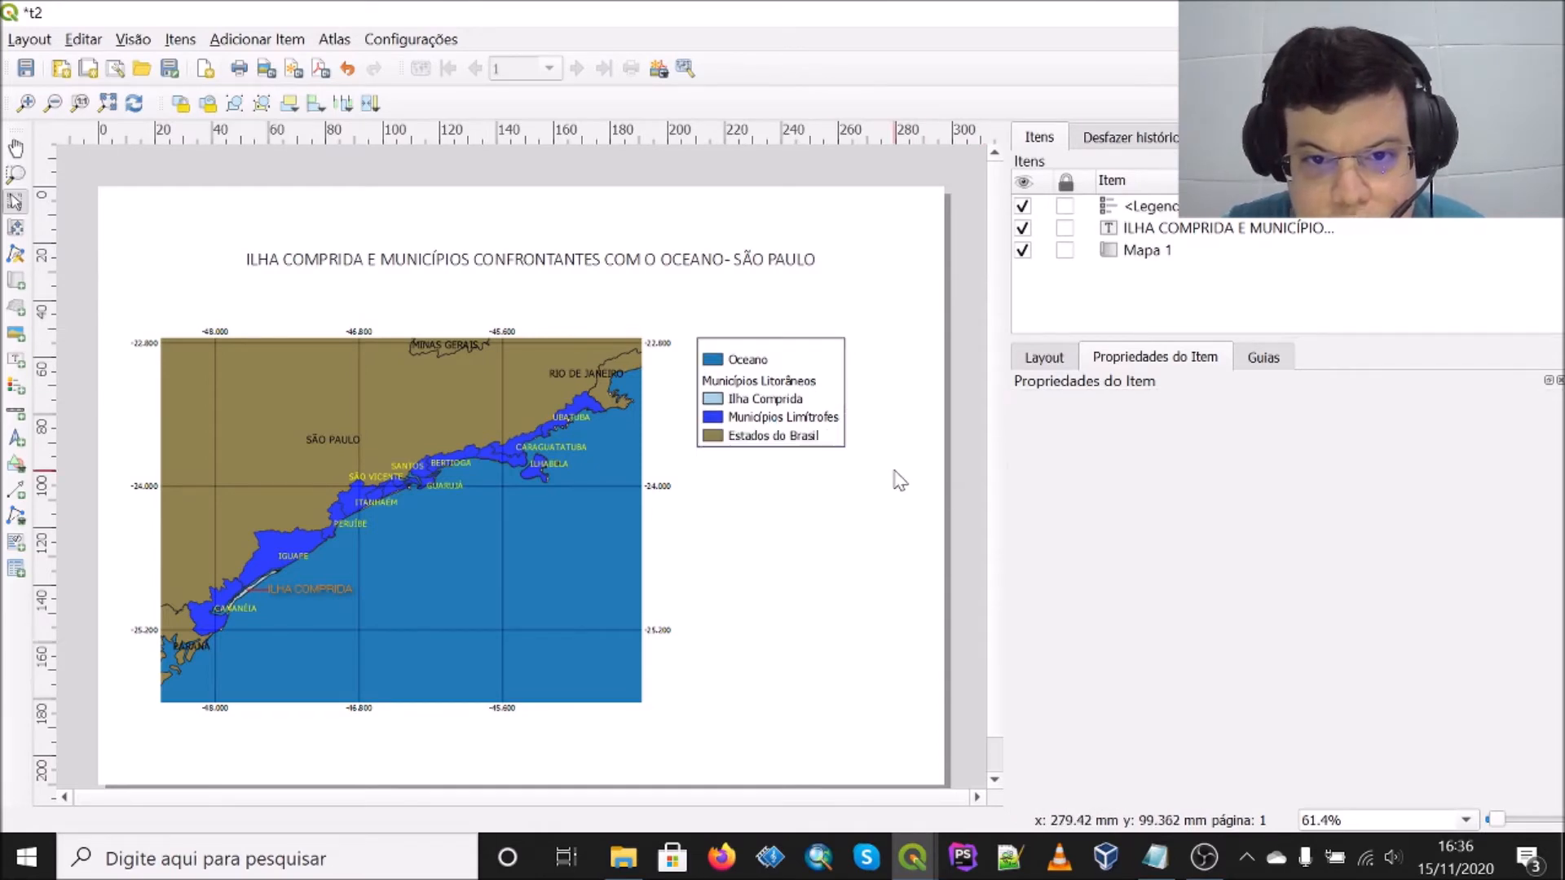
Step: Hide the Municípios Litorâneos group heading in the legend
{"action": "left_click", "coordinate": [799, 413]}
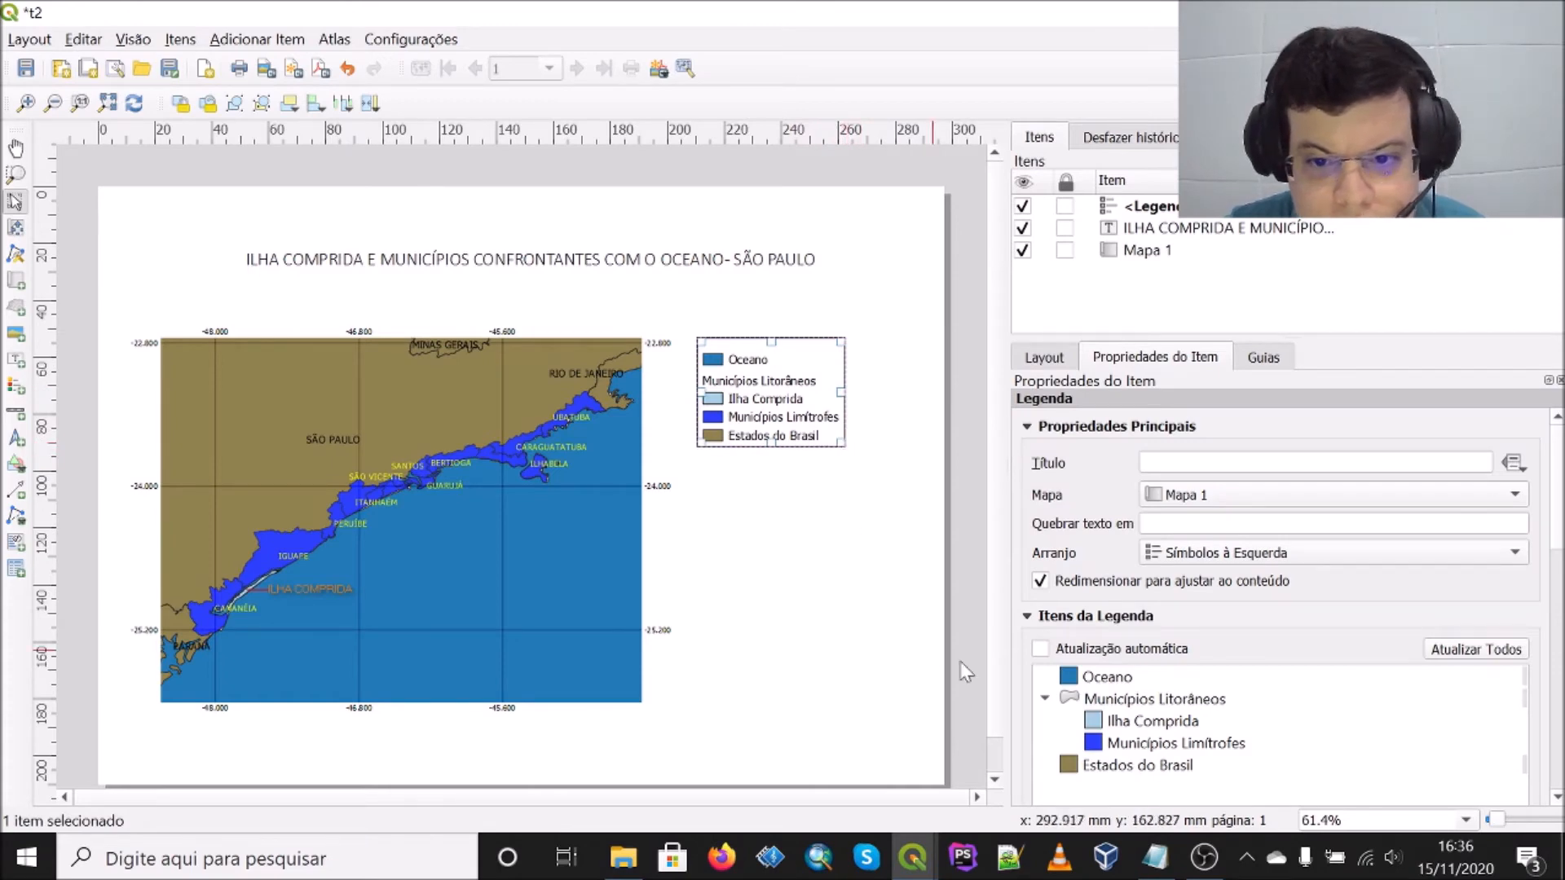
{"action": "right_click", "coordinate": [1122, 699]}
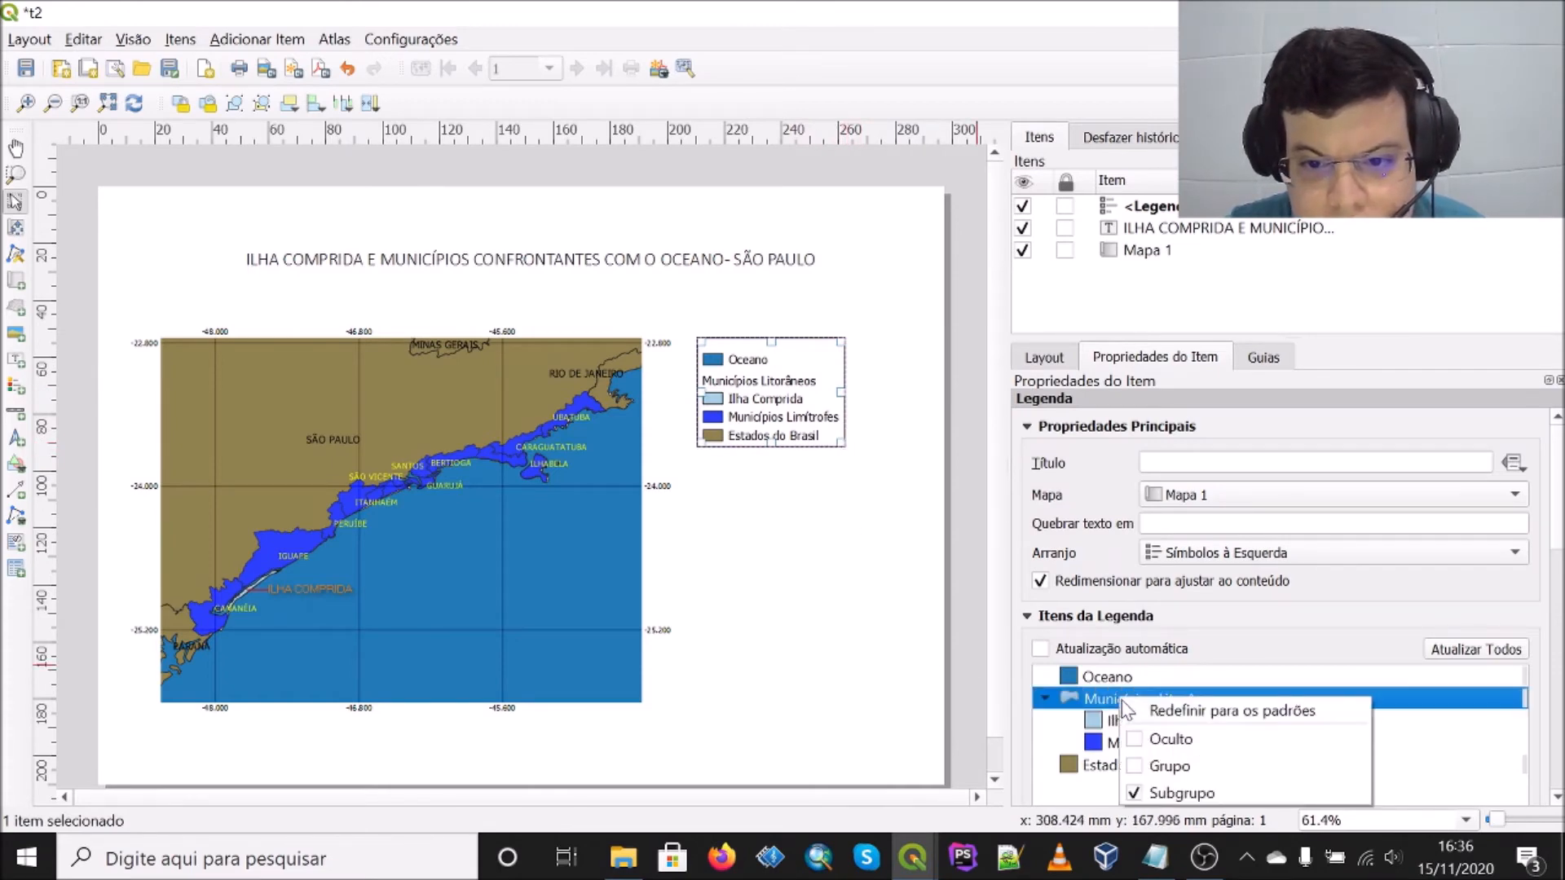
{"action": "left_click", "coordinate": [1135, 739]}
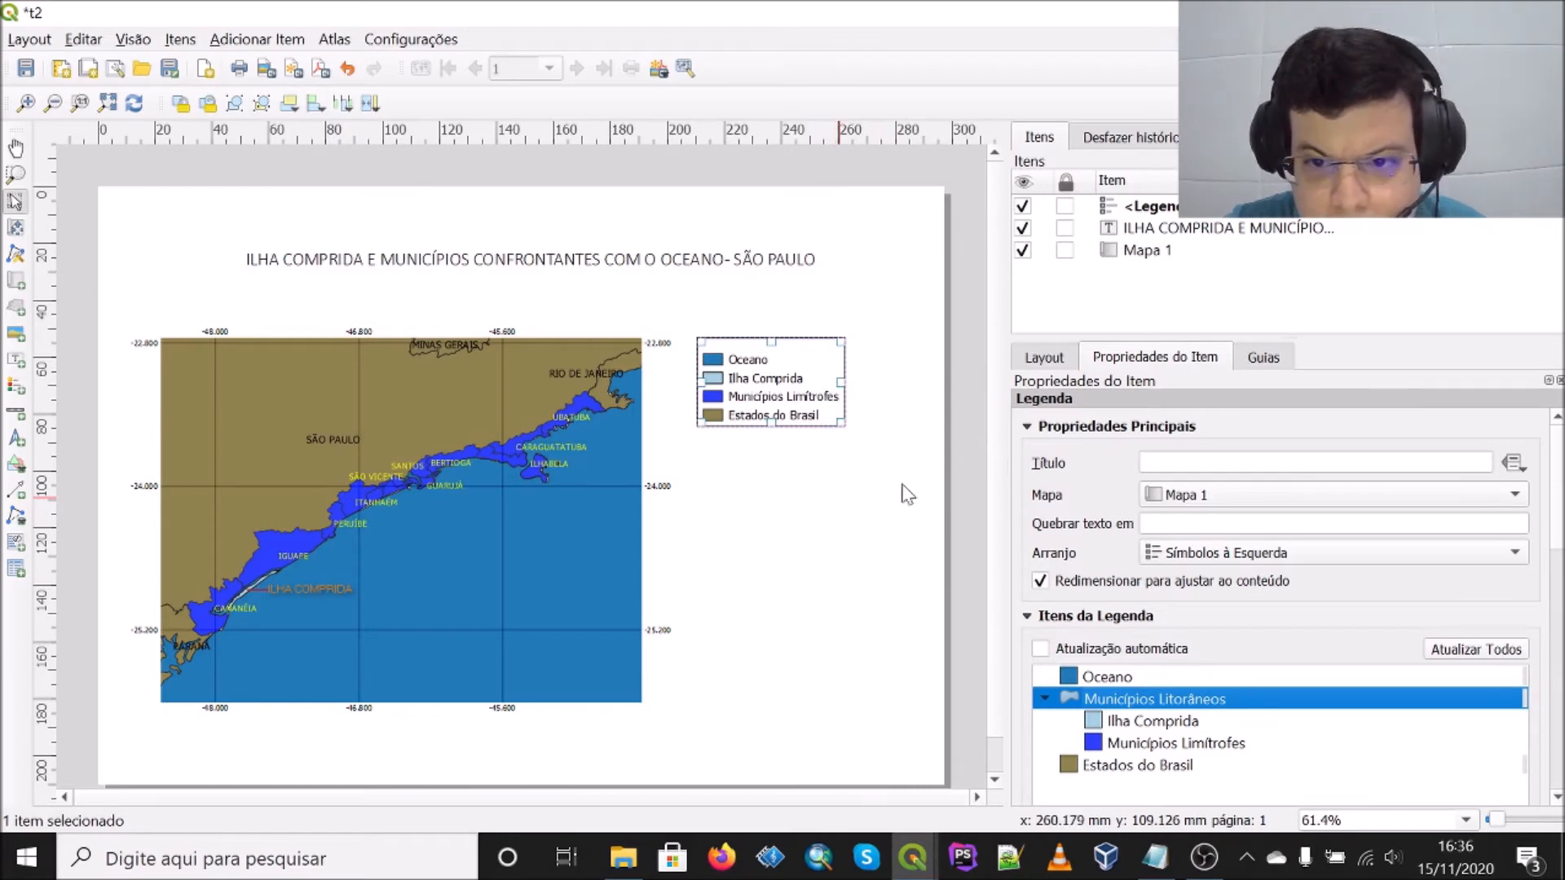
Step: Set the legend's title to Municípios Litorâneos
{"action": "left_click", "coordinate": [1233, 462]}
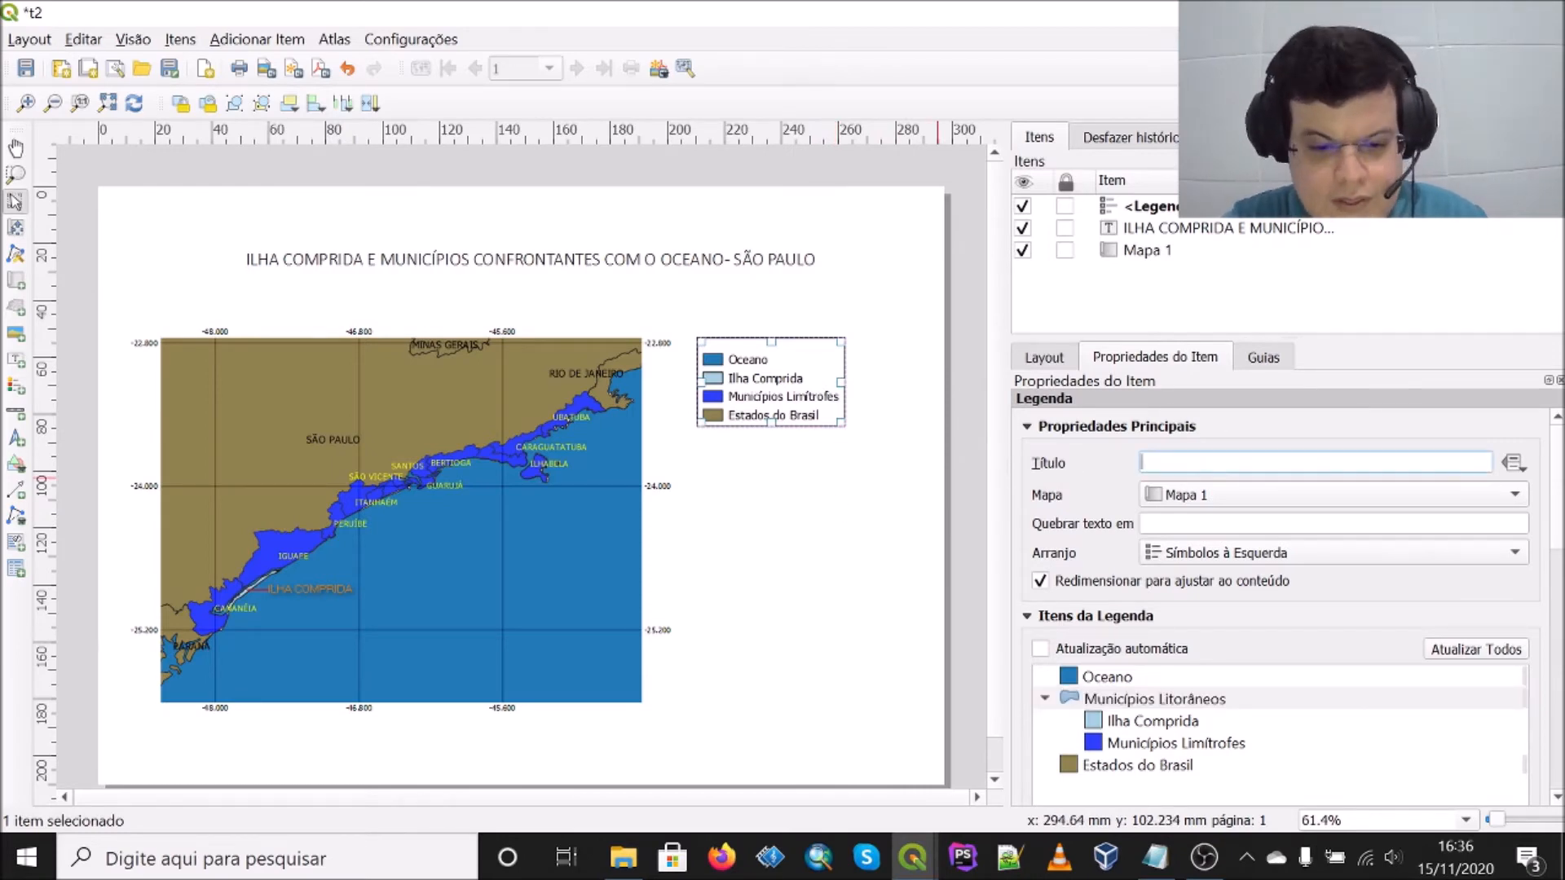
{"action": "type", "text": "mi"}
{"action": "key", "text": "BackSpace"}
{"action": "key", "text": "BackSpace"}
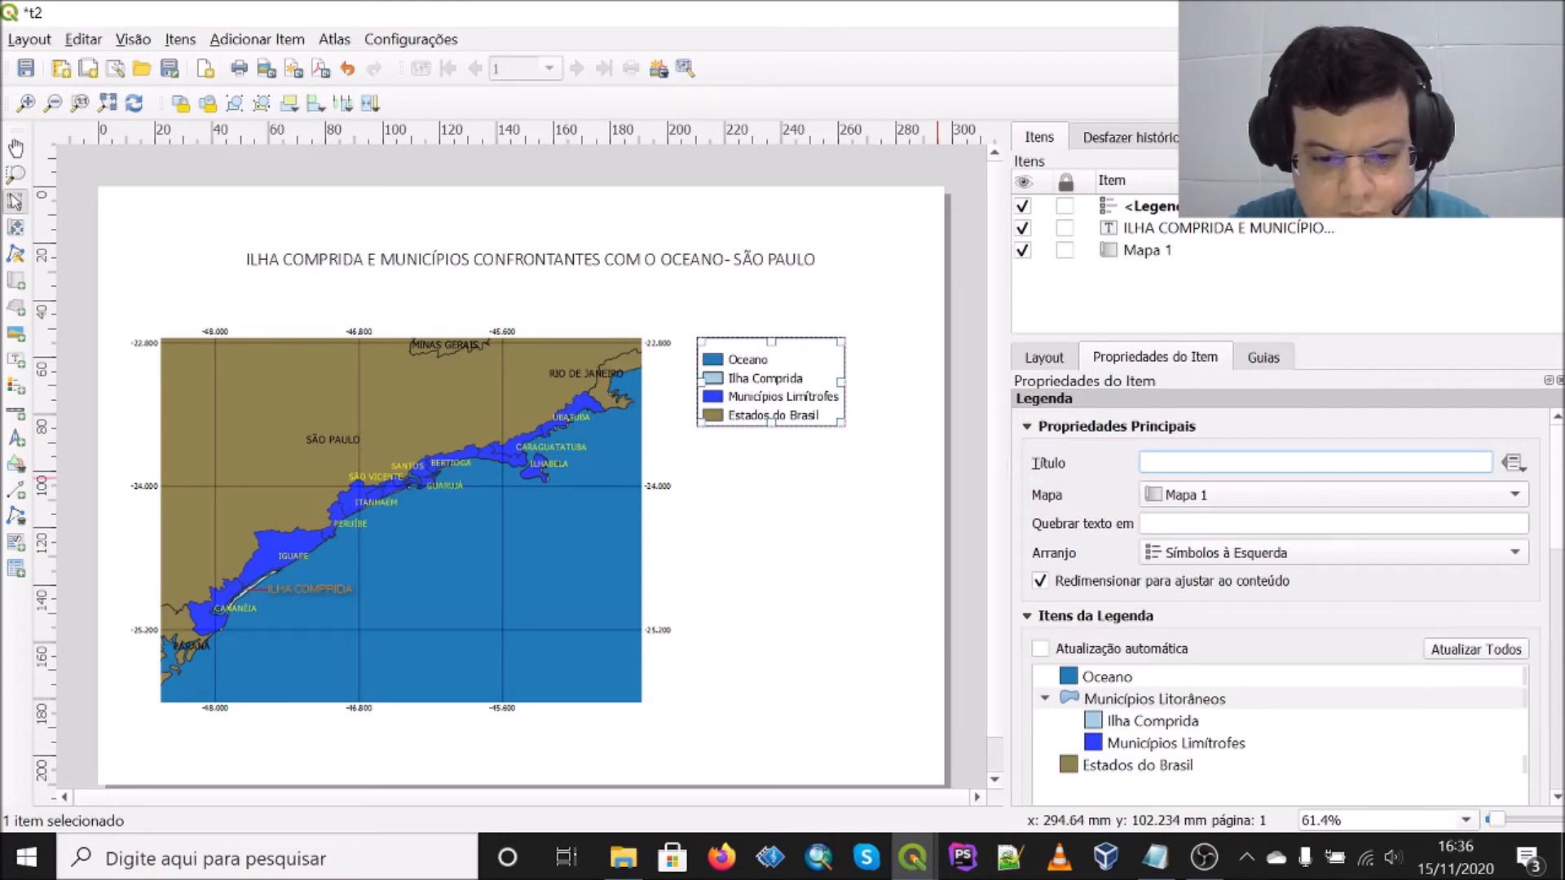
{"action": "type", "text": "mi"}
{"action": "key", "text": "BackSpace"}
{"action": "key", "text": "BackSpace"}
{"action": "type", "text": "Municípios que "}
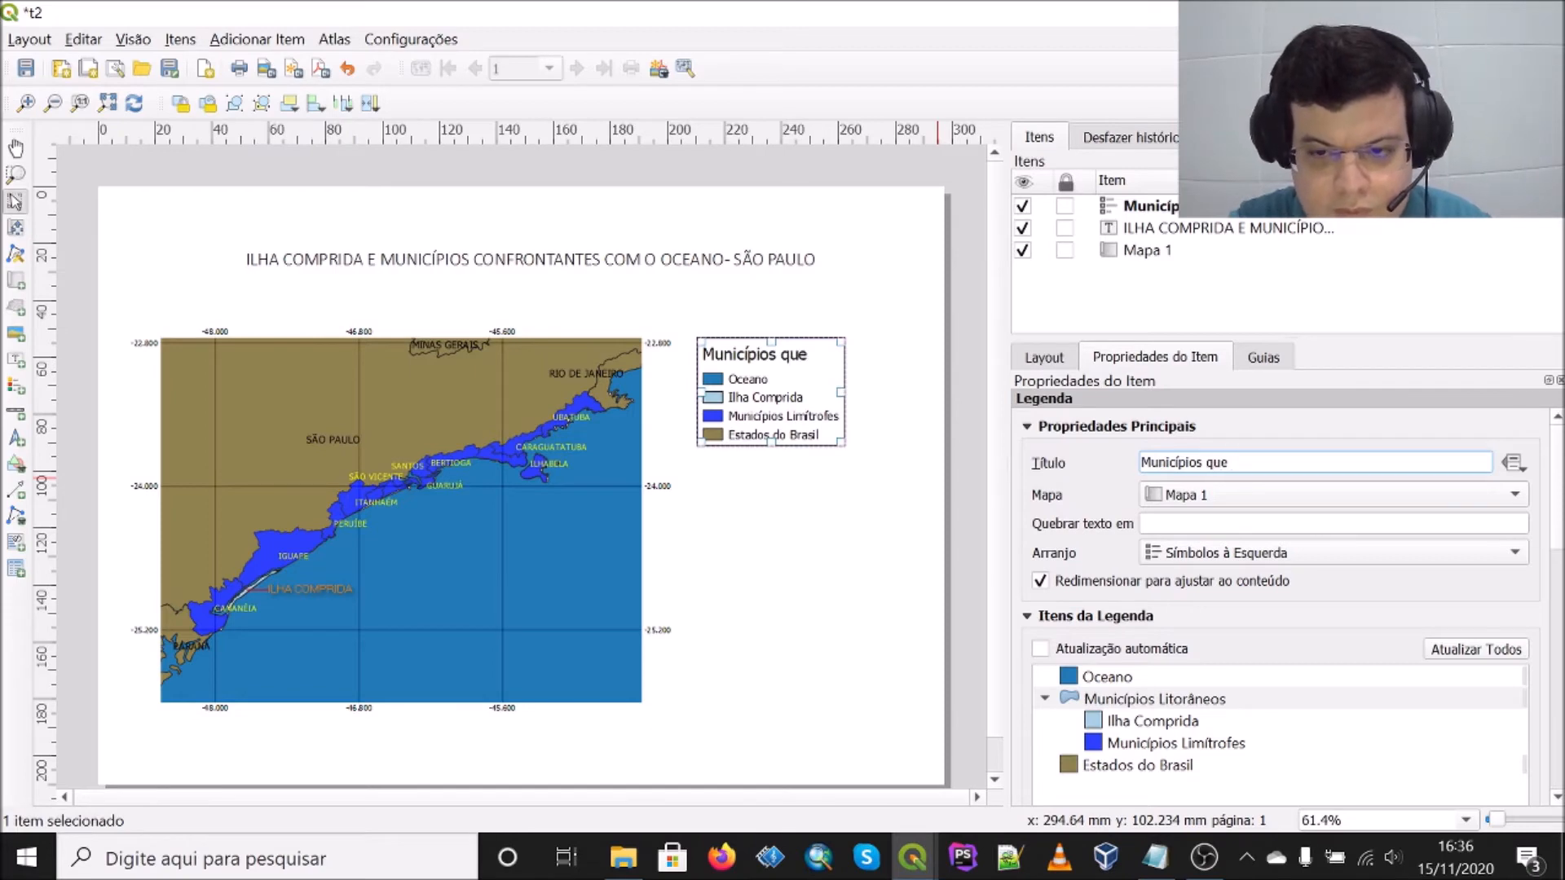
{"action": "type", "text": "confro"}
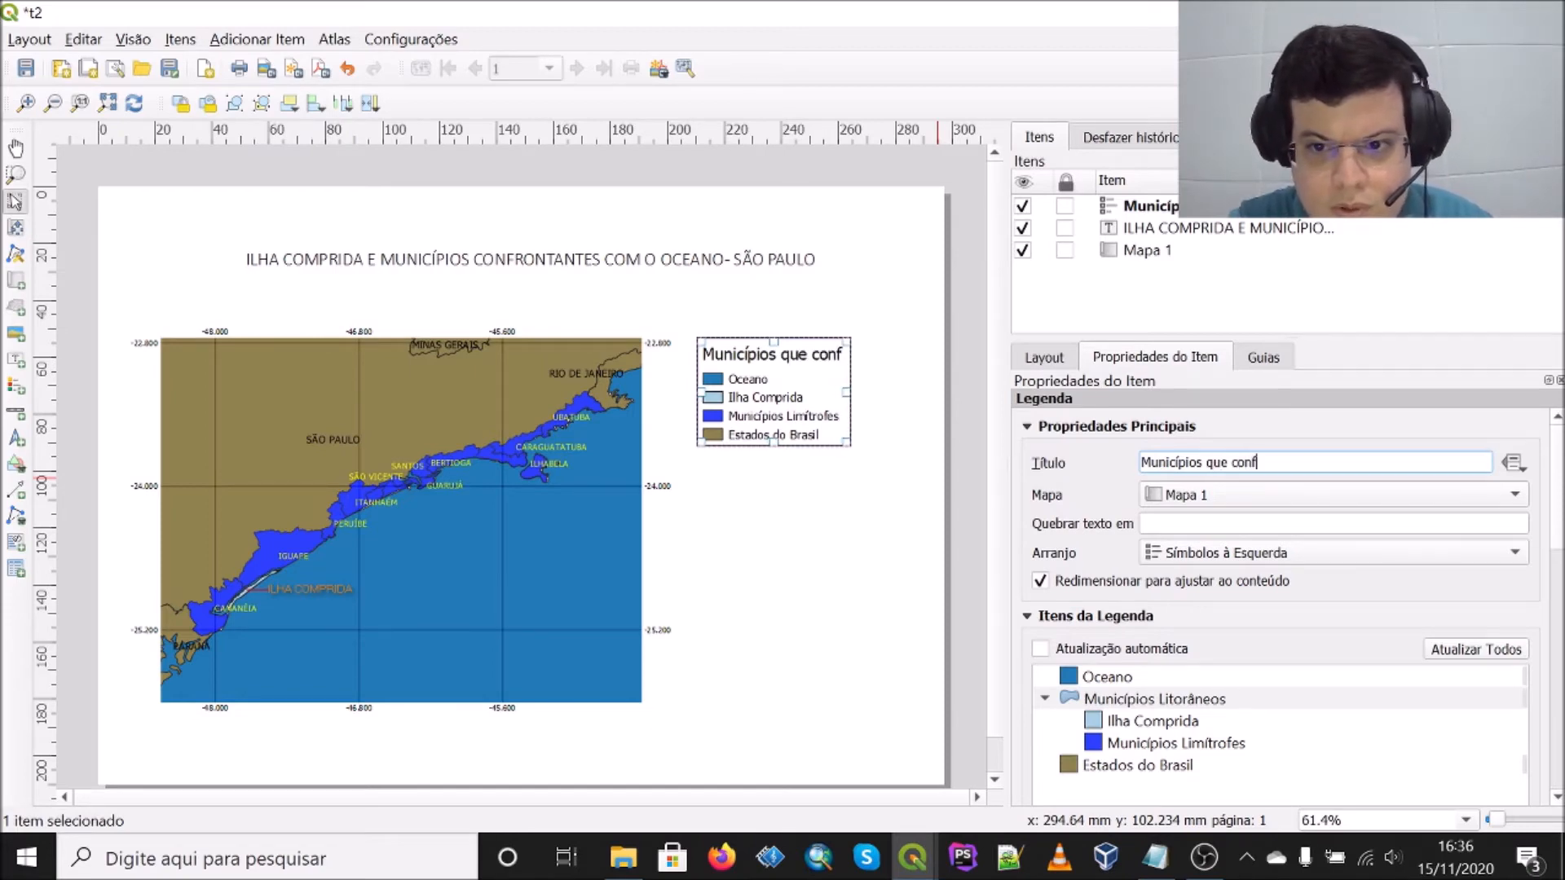
{"action": "key", "text": "BackSpace"}
{"action": "key", "text": "BackSpace"}
{"action": "key", "text": "BackSpace"}
{"action": "key", "text": "BackSpace"}
{"action": "key", "text": "BackSpace"}
{"action": "key", "text": "BackSpace"}
{"action": "key", "text": "BackSpace"}
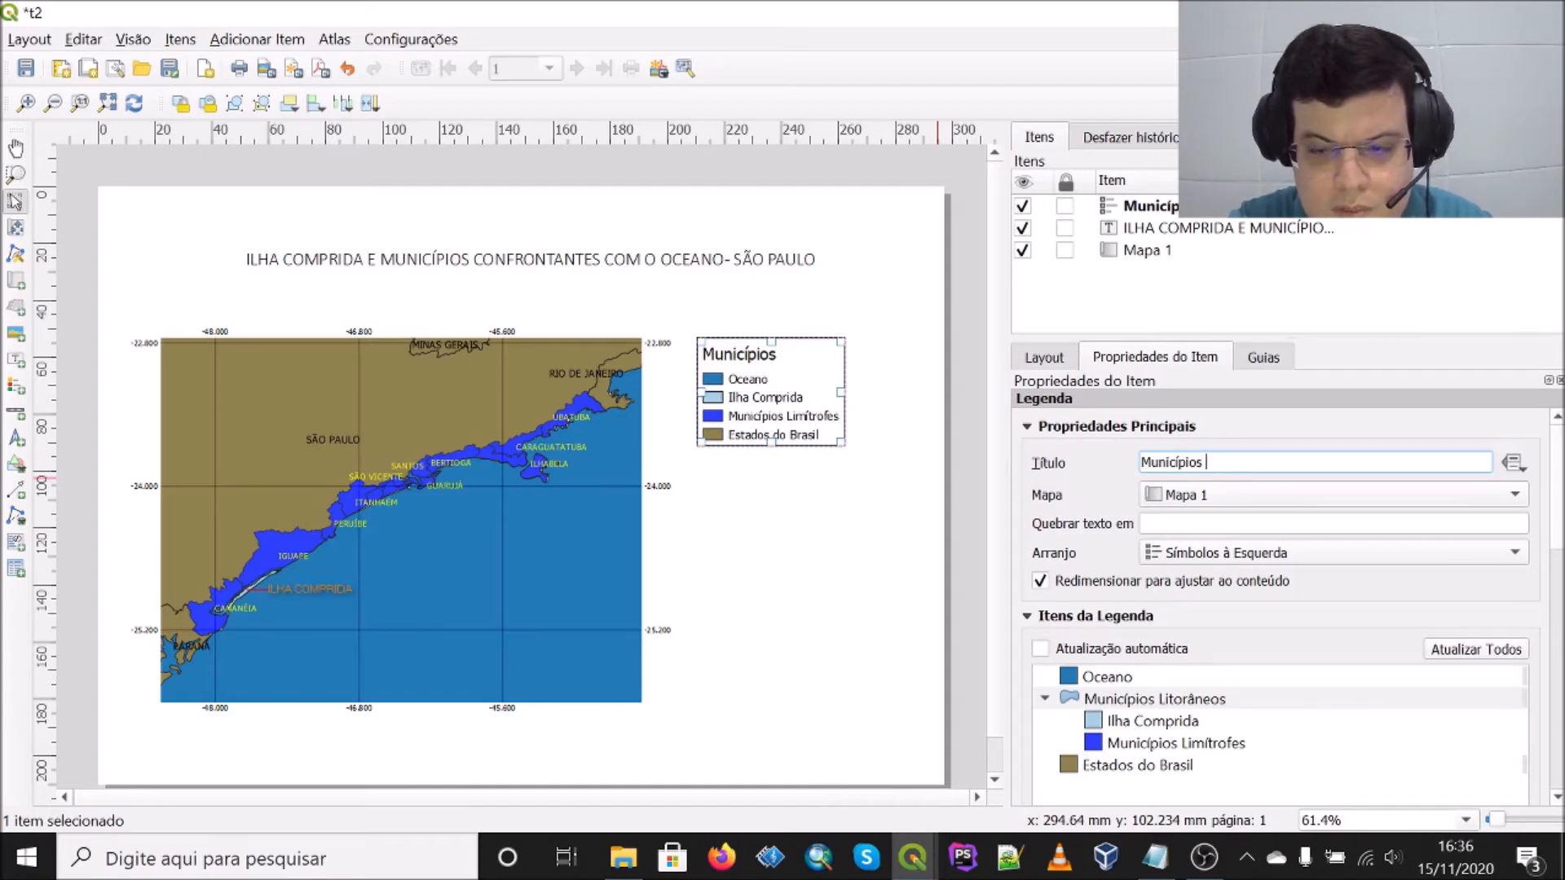
{"action": "type", "text": "litorâneos de"}
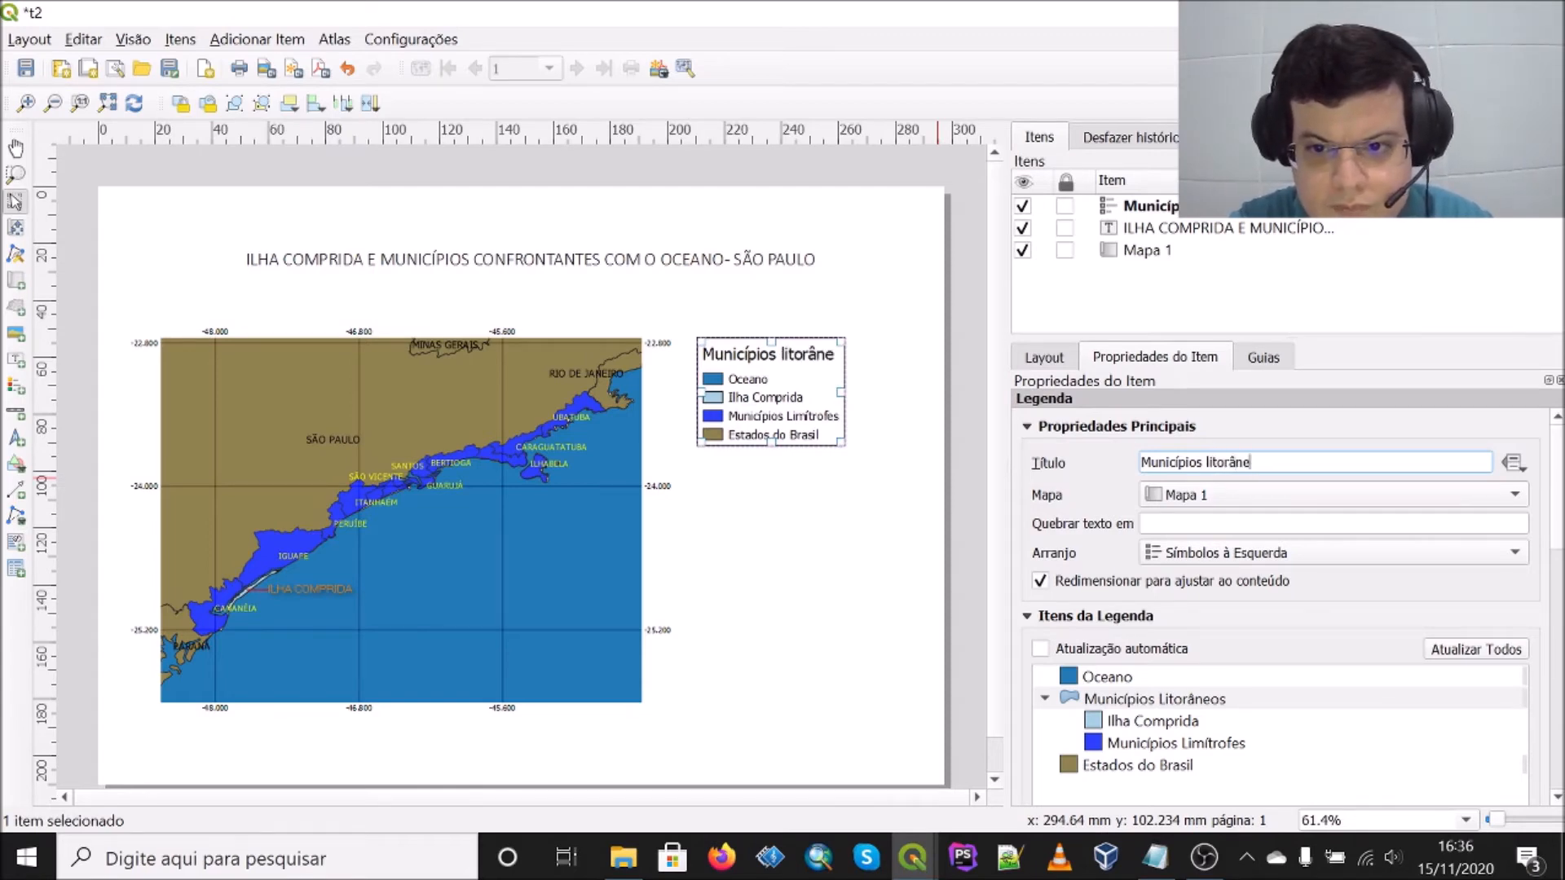
{"action": "key", "text": "BackSpace"}
{"action": "key", "text": "BackSpace"}
{"action": "key", "text": "BackSpace"}
{"action": "key", "text": "BackSpace"}
{"action": "key", "text": "BackSpace"}
{"action": "key", "text": "BackSpace"}
{"action": "key", "text": "BackSpace"}
{"action": "key", "text": "BackSpace"}
{"action": "key", "text": "BackSpace"}
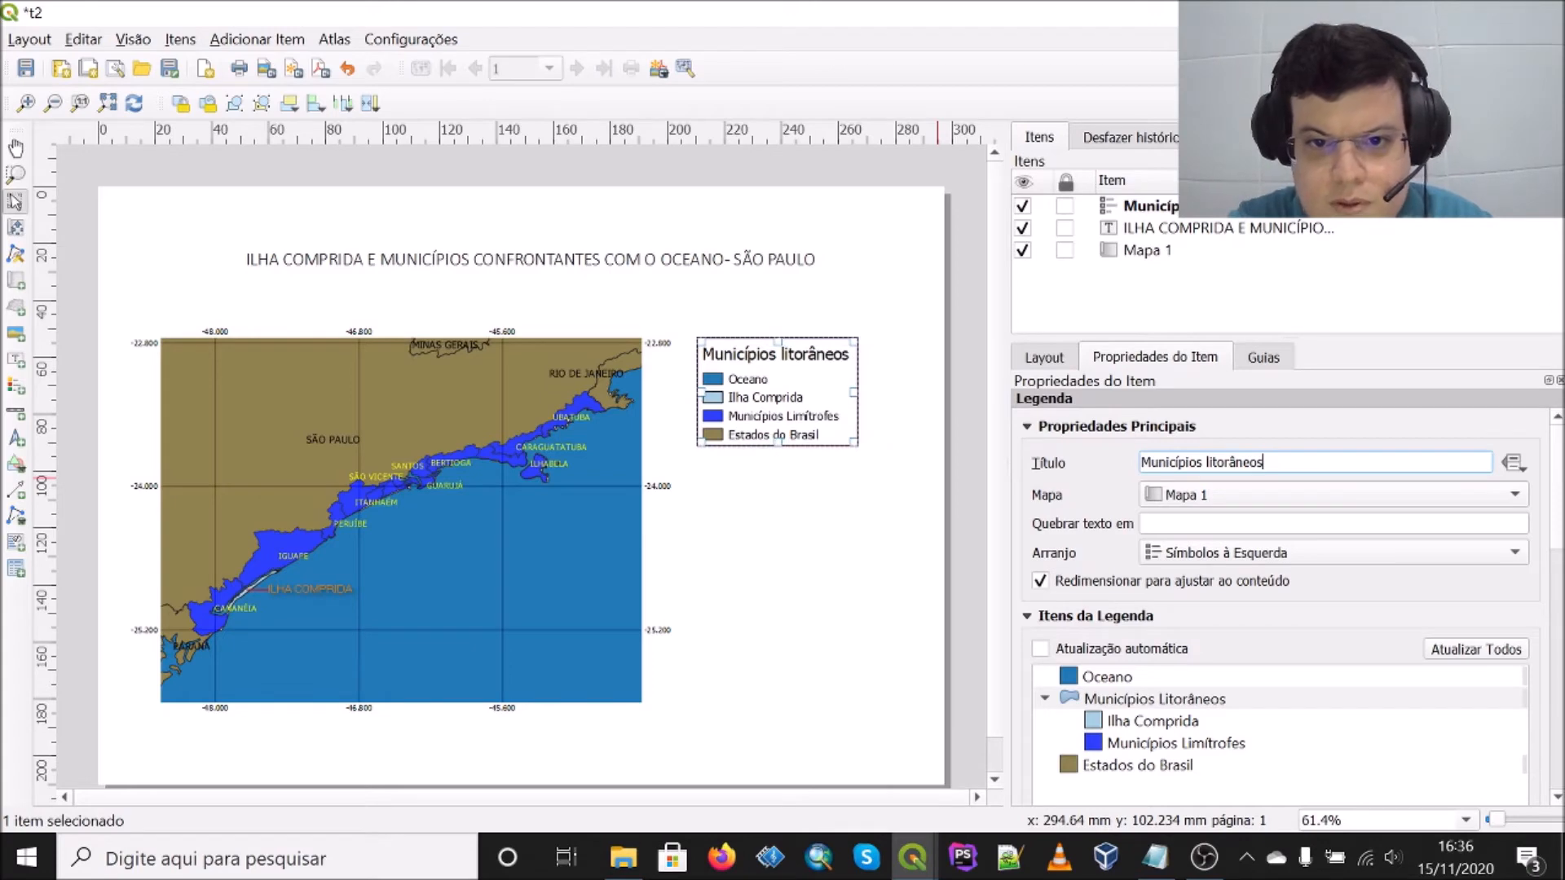
{"action": "key", "text": "BackSpace"}
{"action": "key", "text": "BackSpace"}
{"action": "key", "text": "BackSpace"}
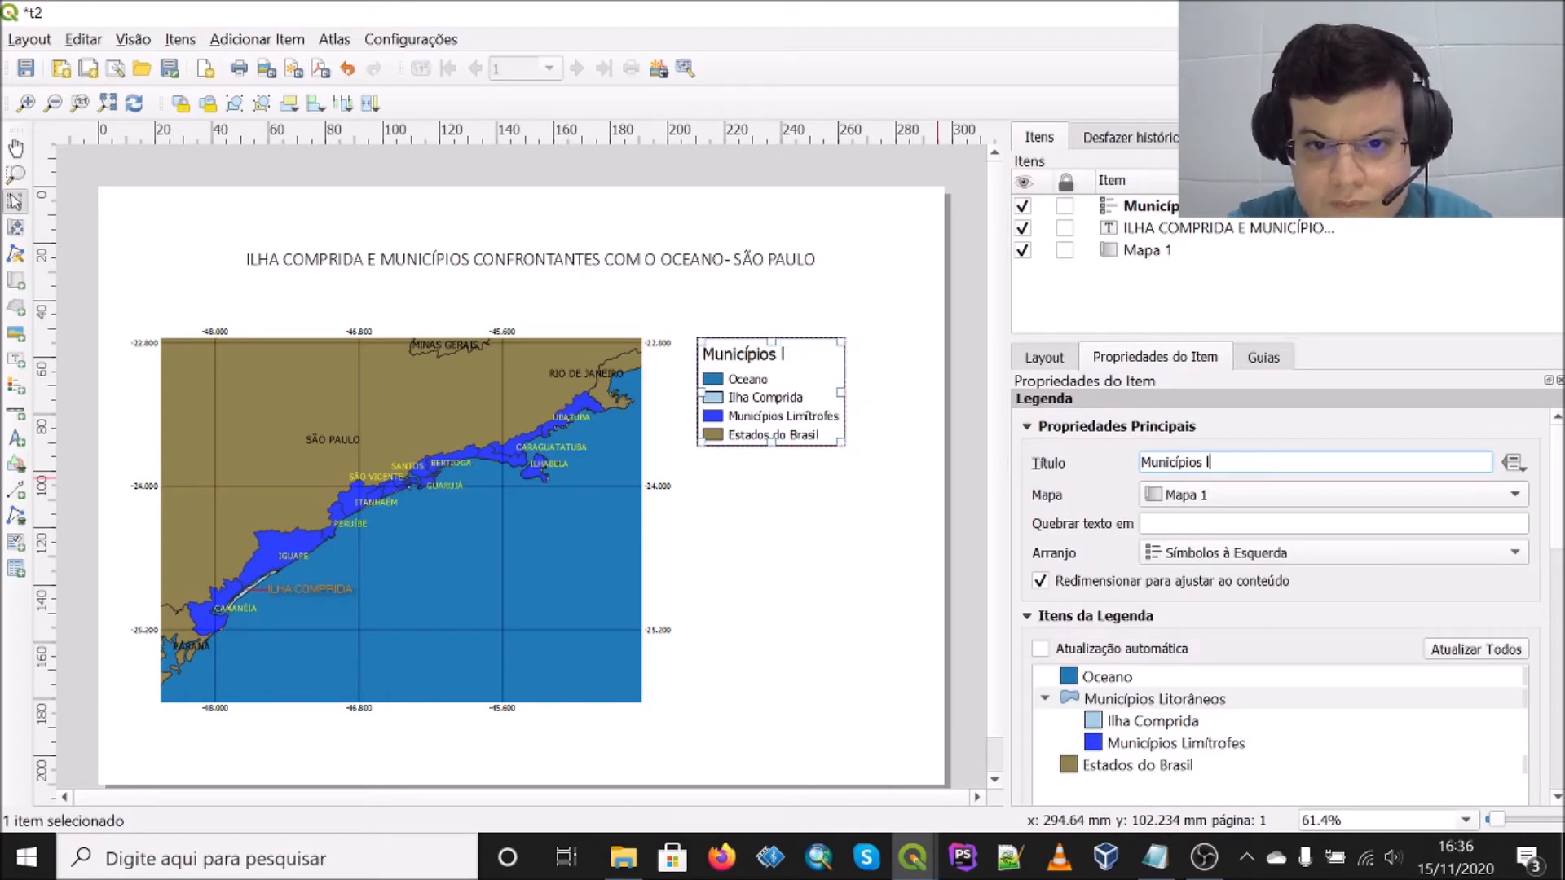
{"action": "type", "text": "or"}
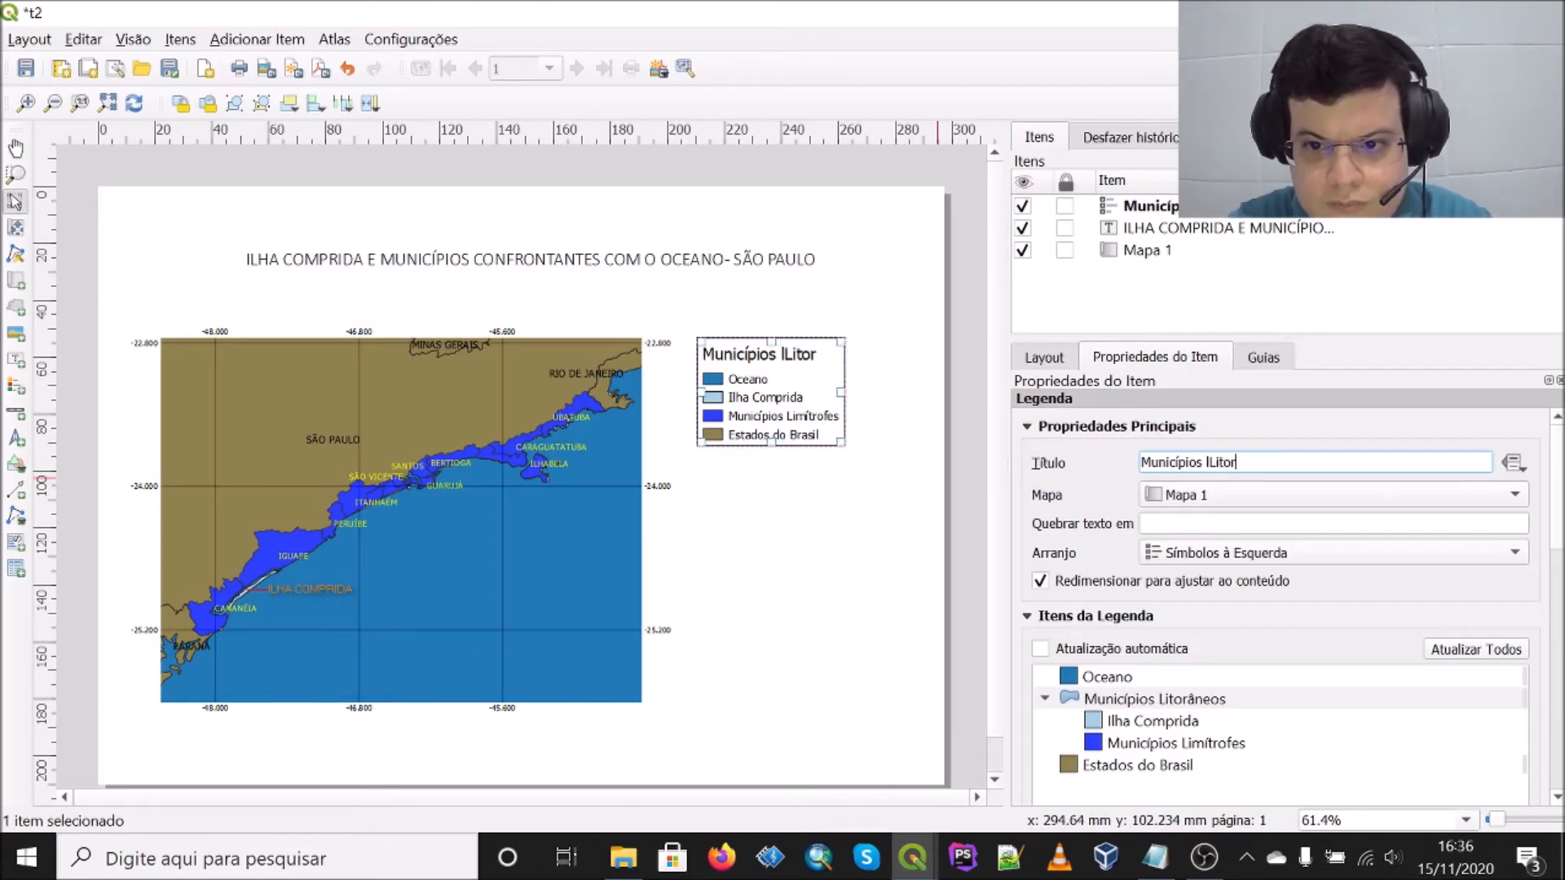
{"action": "key", "text": "BackSpace"}
{"action": "key", "text": "BackSpace"}
{"action": "key", "text": "BackSpace"}
{"action": "key", "text": "BackSpace"}
{"action": "key", "text": "BackSpace"}
{"action": "key", "text": "BackSpace"}
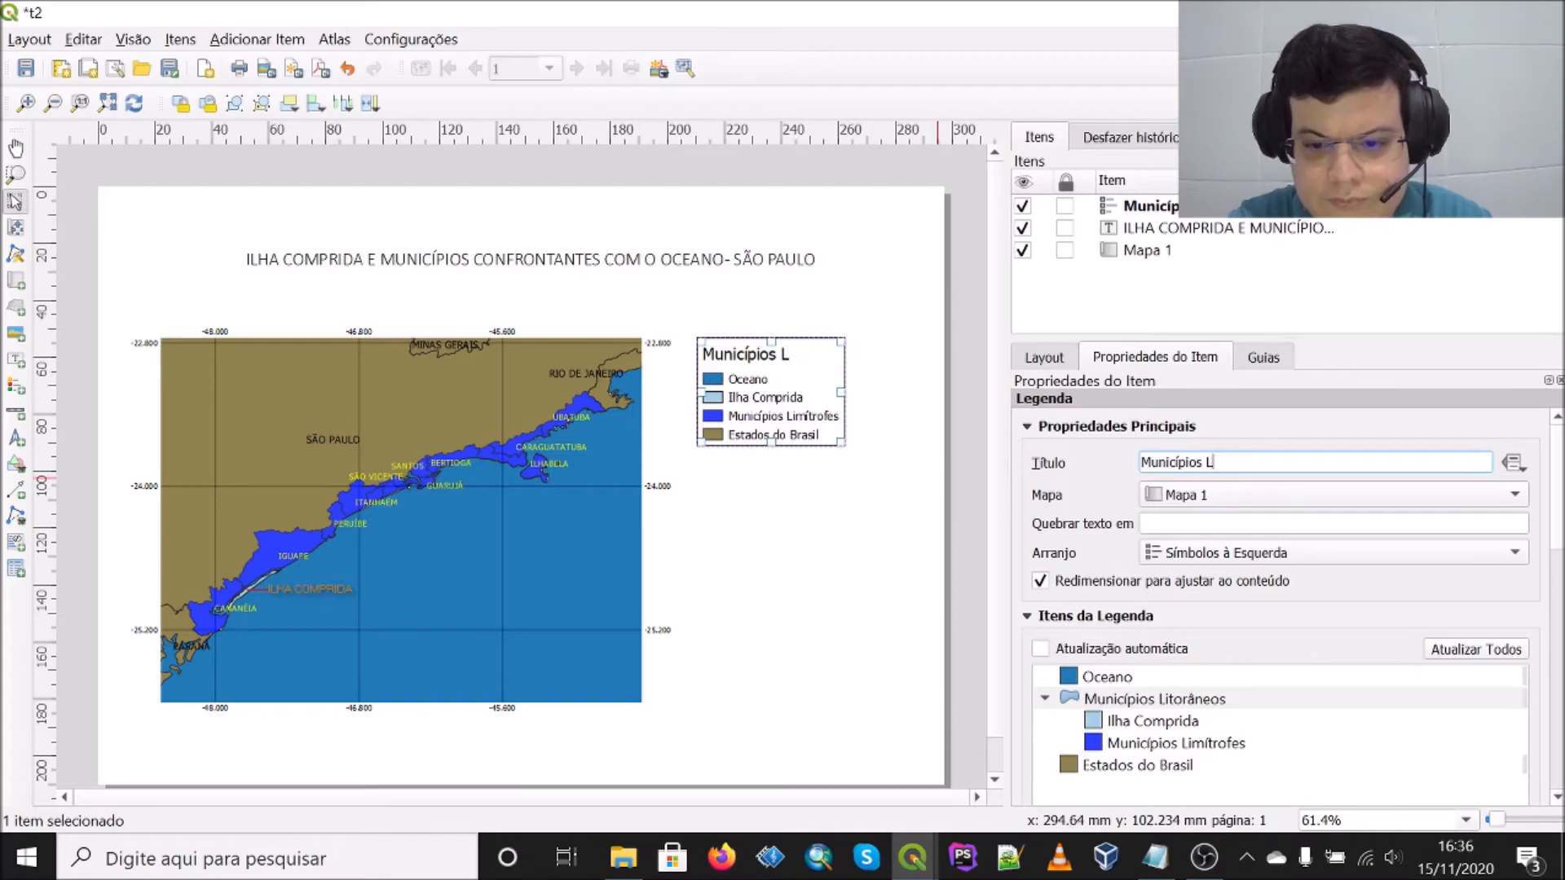
{"action": "type", "text": "Litorâneos"}
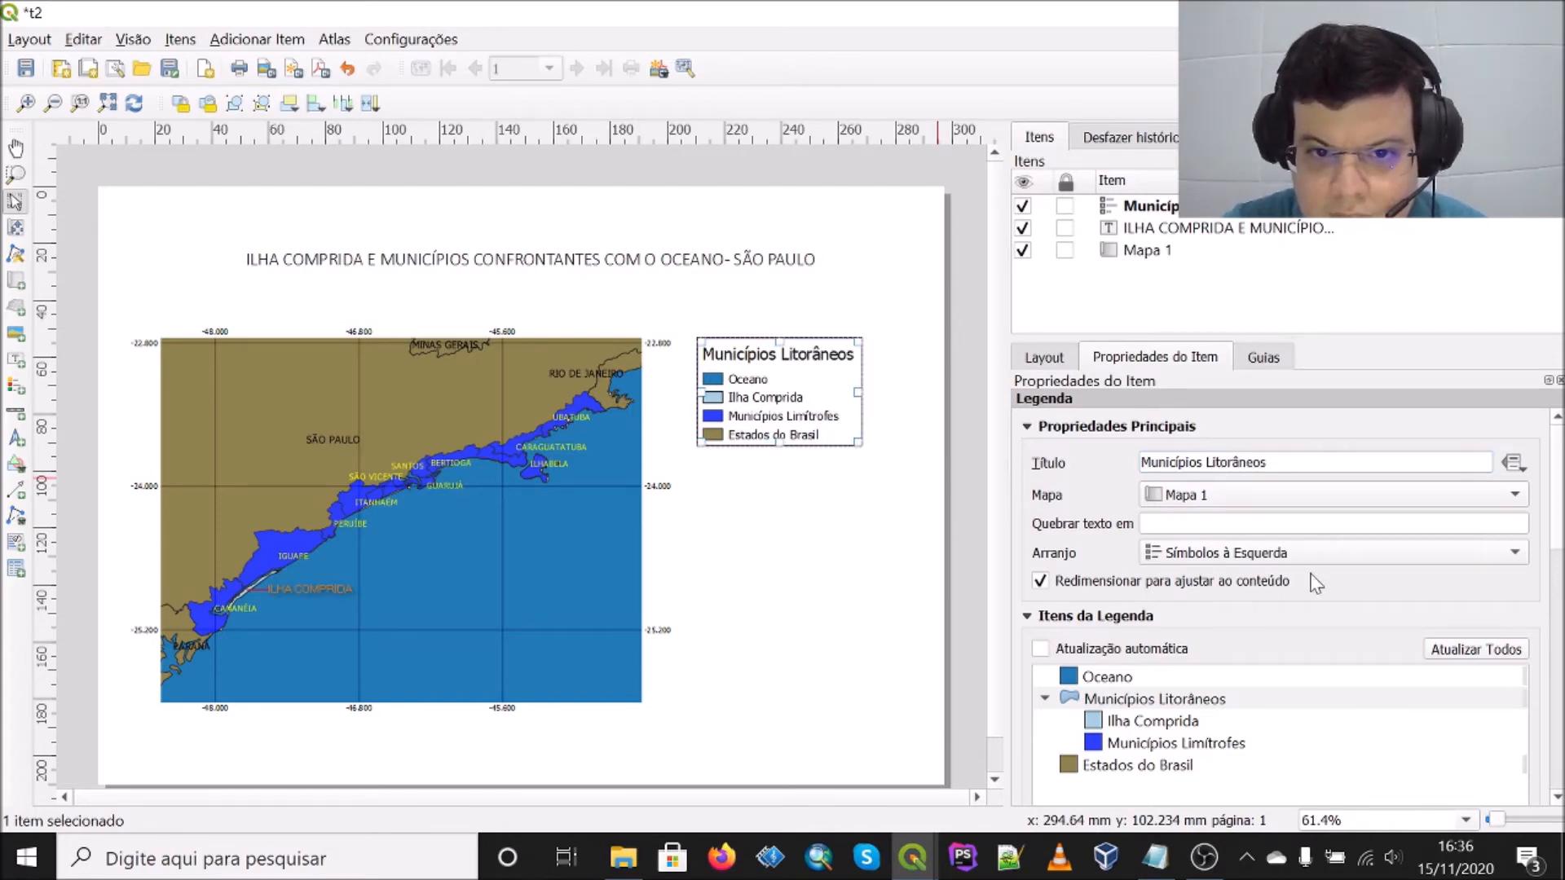
Step: Try to widen the legend box and shift the legend slightly down and towards the map
{"action": "left_click", "coordinate": [848, 574]}
{"action": "left_click", "coordinate": [860, 440]}
{"action": "left_click_drag", "start_coordinate": [862, 395], "coordinate": [915, 393]}
{"action": "left_click_drag", "start_coordinate": [786, 350], "coordinate": [778, 357]}
{"action": "left_click", "coordinate": [786, 507]}
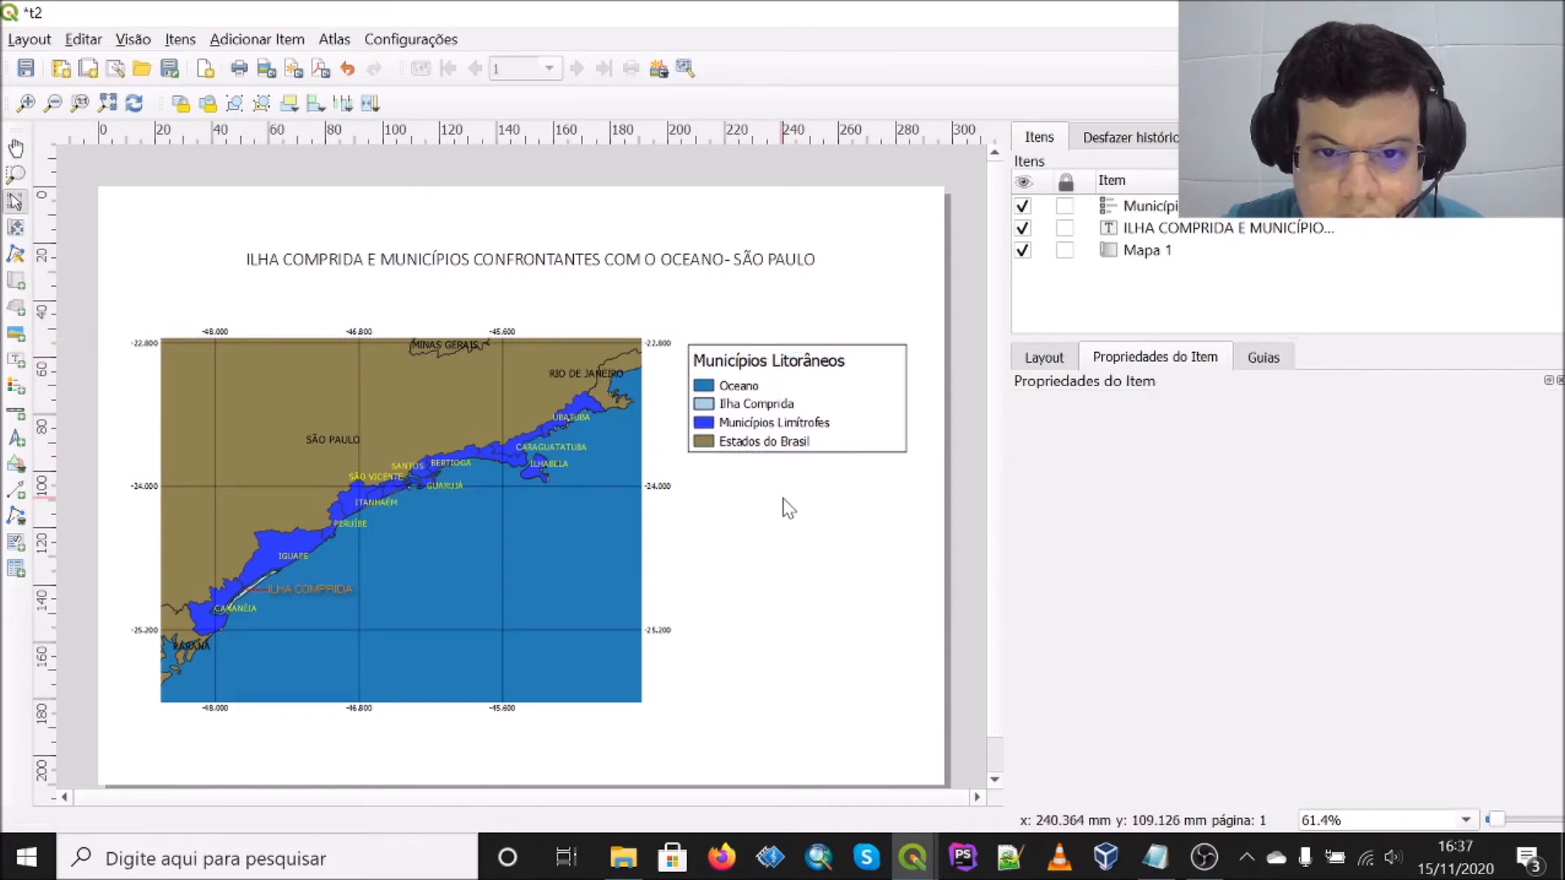
{"action": "left_click", "coordinate": [839, 402]}
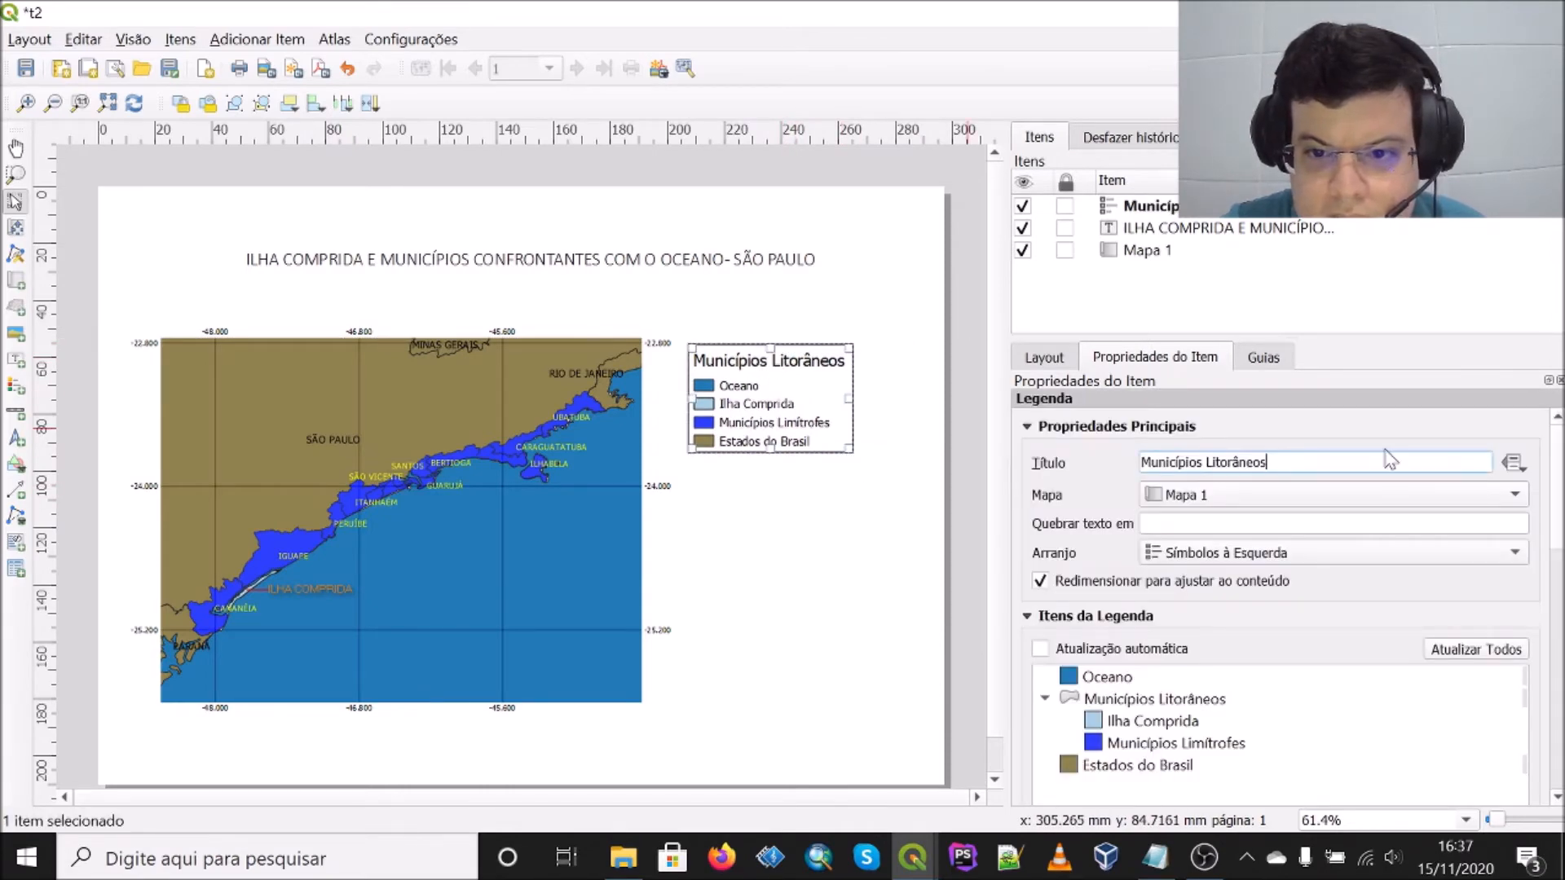
{"action": "left_click", "coordinate": [1205, 551]}
{"action": "left_click", "coordinate": [1220, 552]}
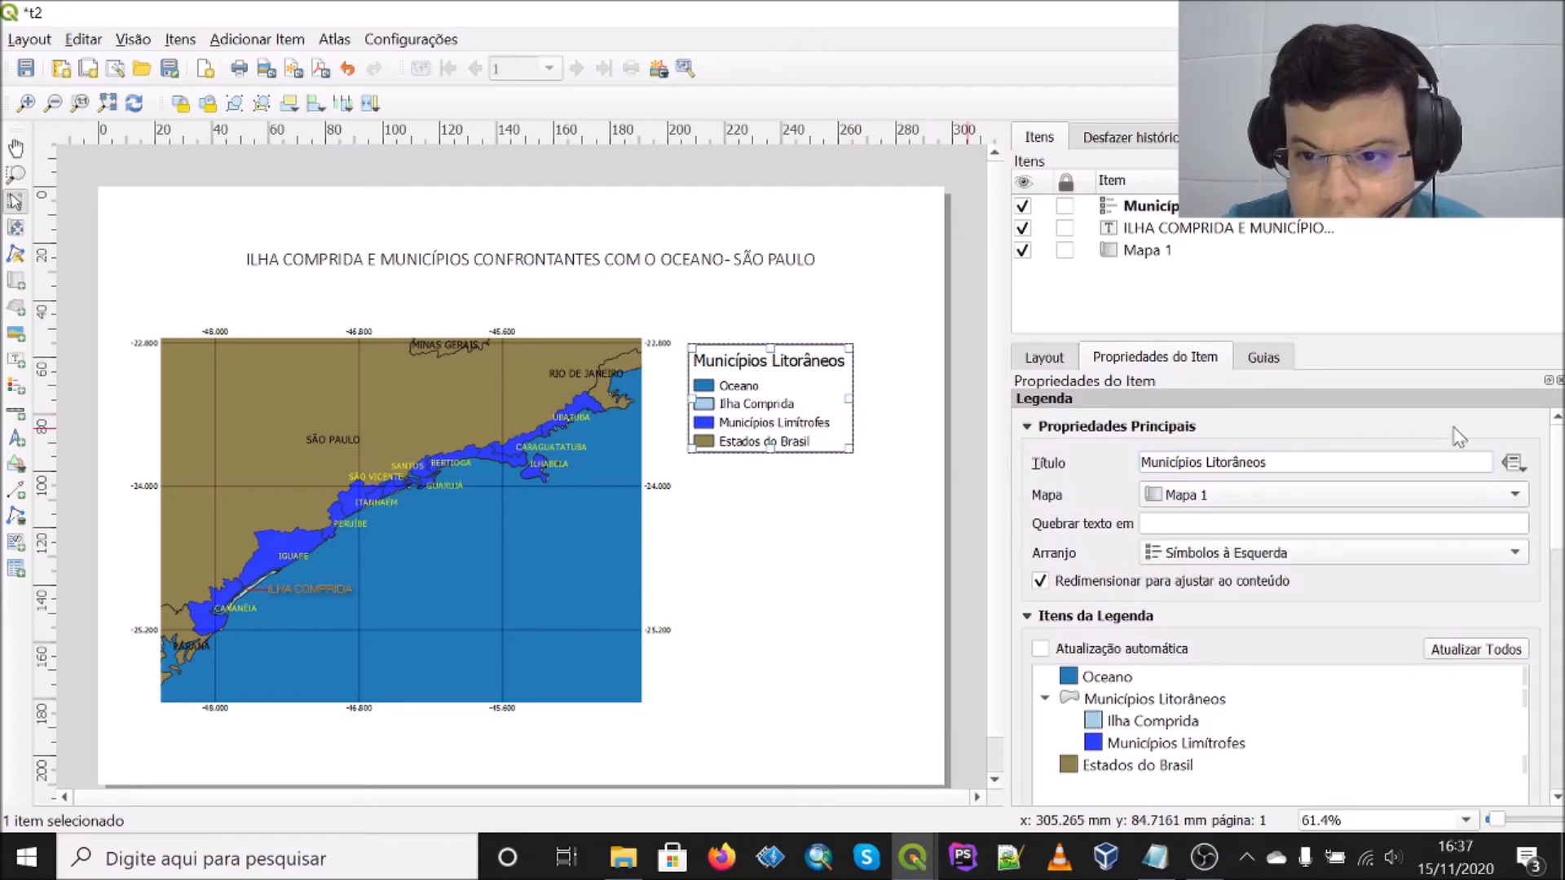
{"action": "left_click", "coordinate": [1516, 467]}
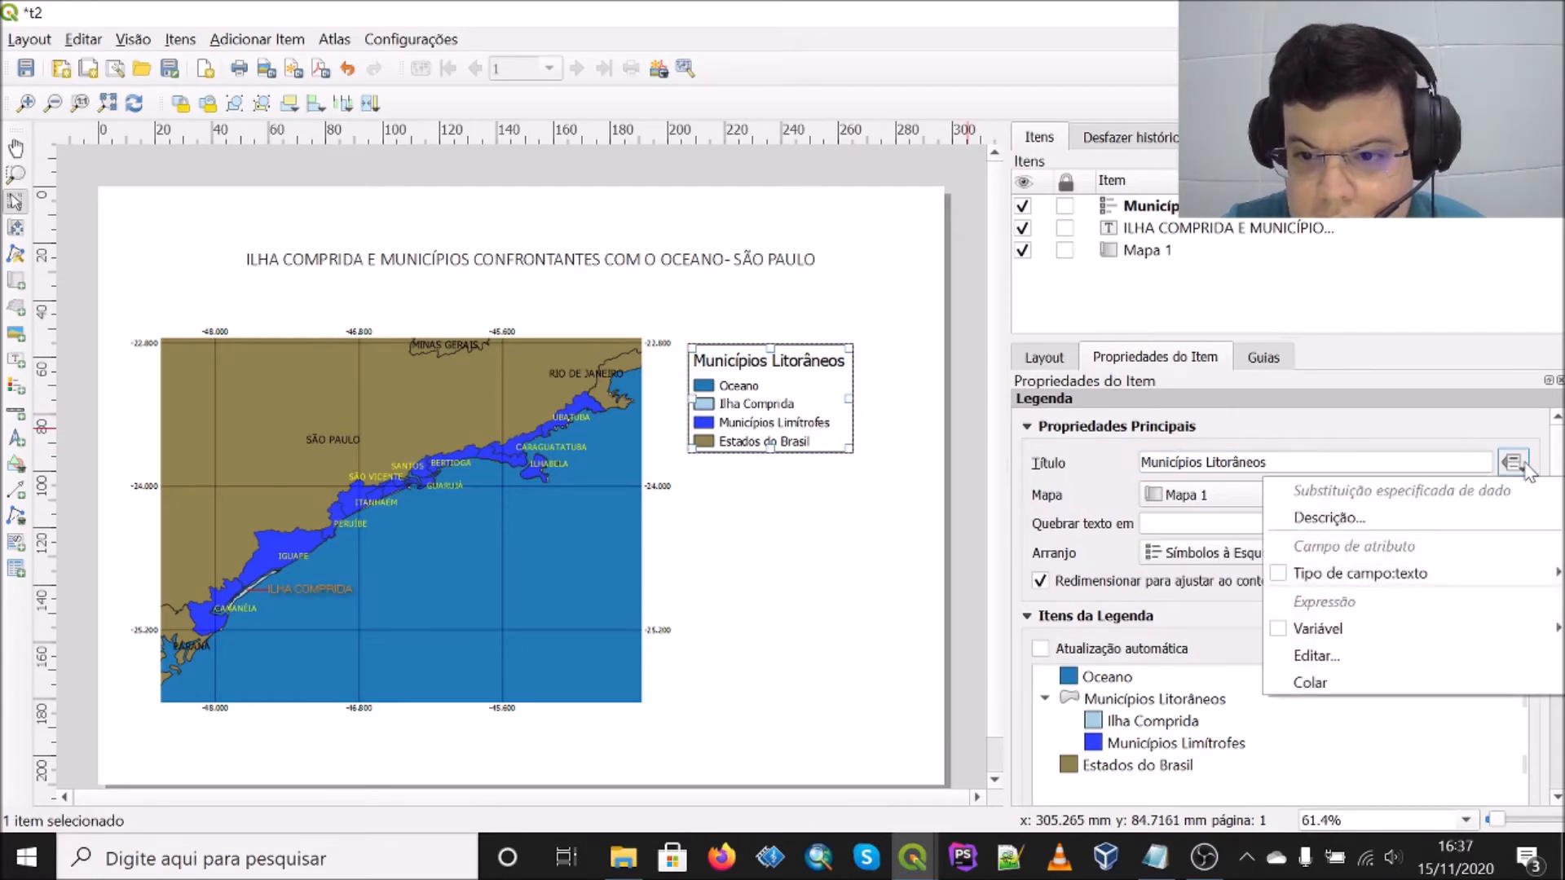
{"action": "left_click", "coordinate": [1528, 462]}
{"action": "left_click", "coordinate": [1291, 463]}
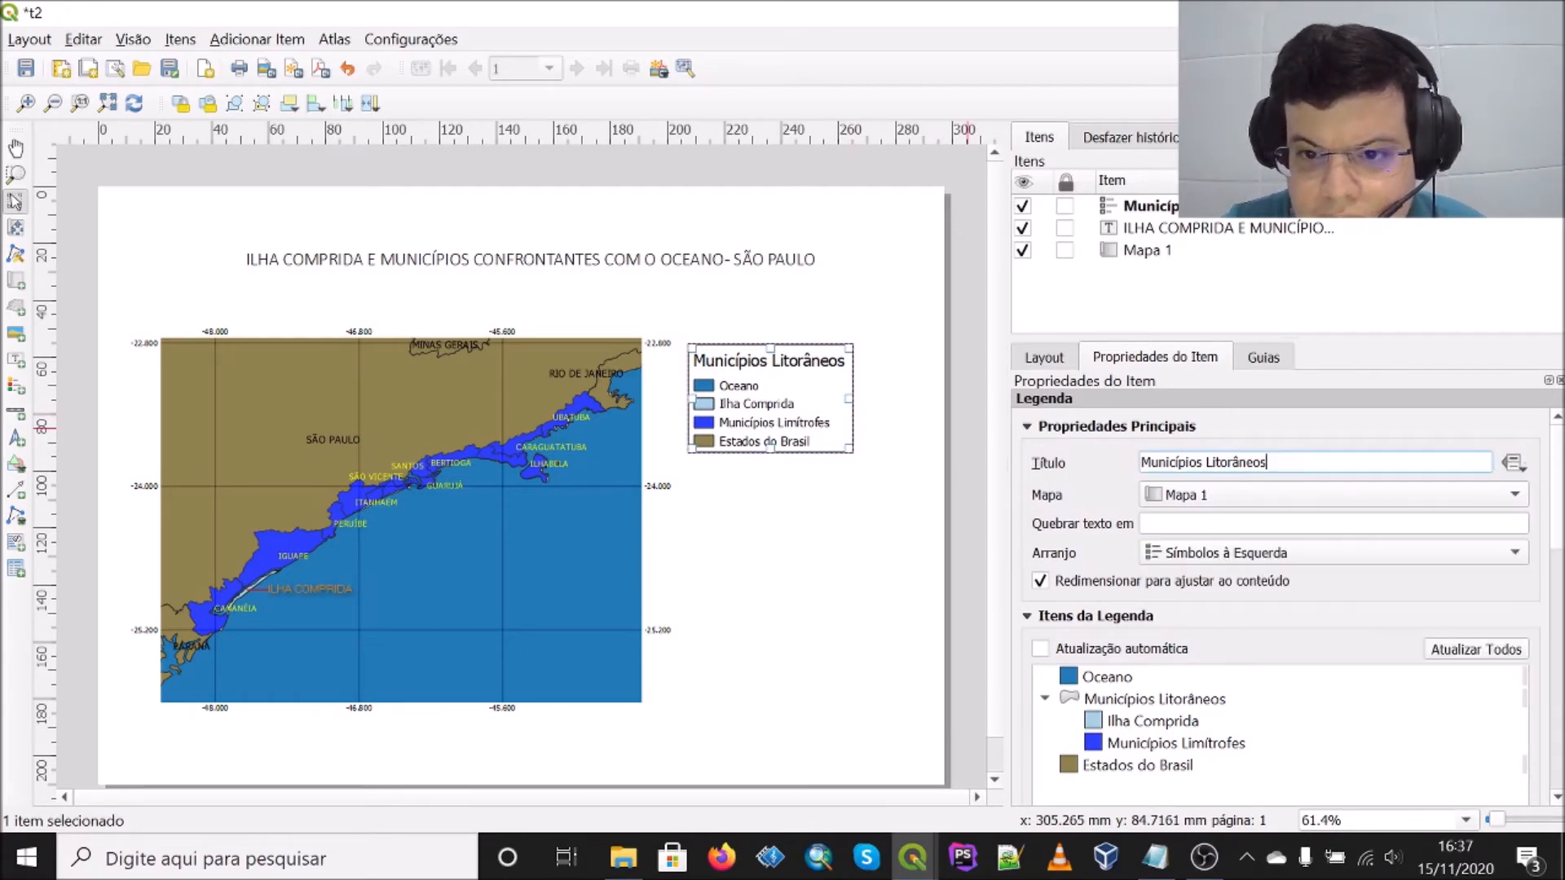
{"action": "left_click", "coordinate": [854, 557]}
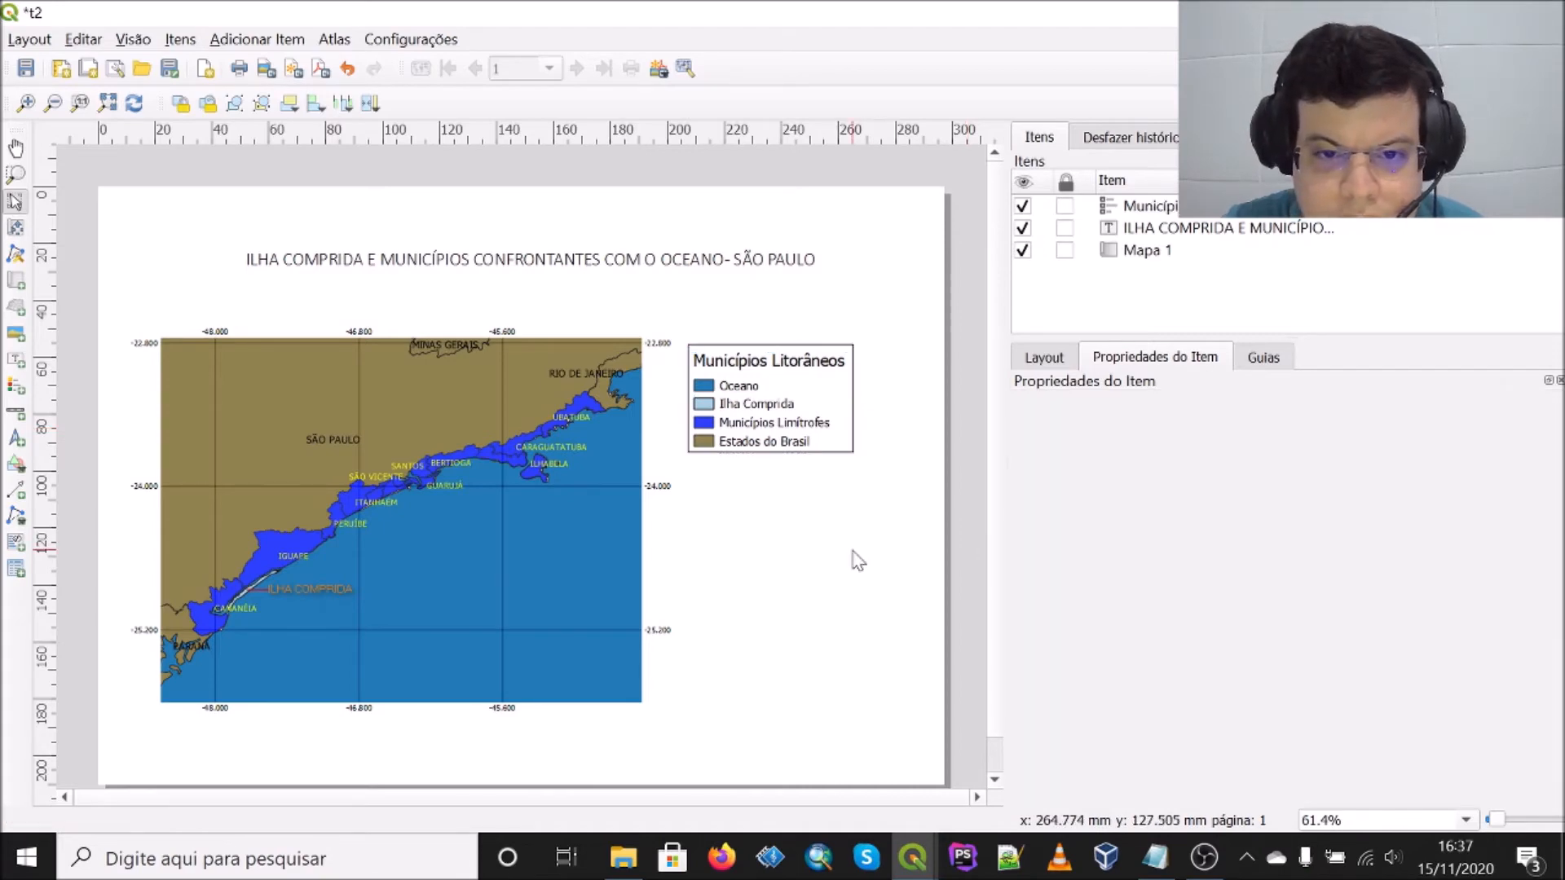
Step: Save the layout and add a small north arrow inside the map's upper-left corner
{"action": "left_click", "coordinate": [25, 69]}
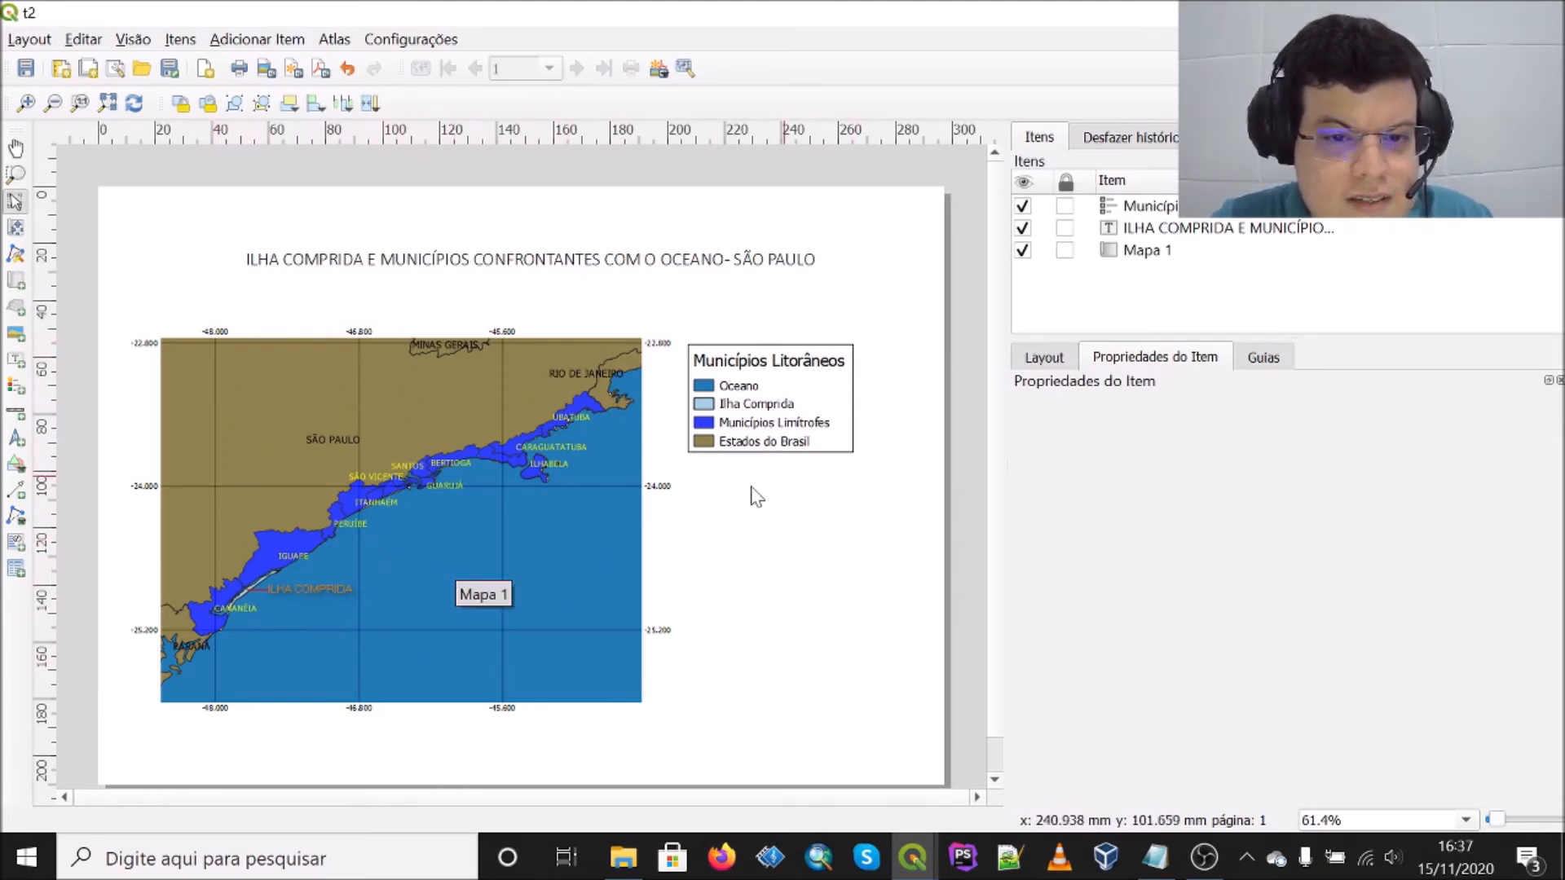
{"action": "left_click", "coordinate": [257, 39]}
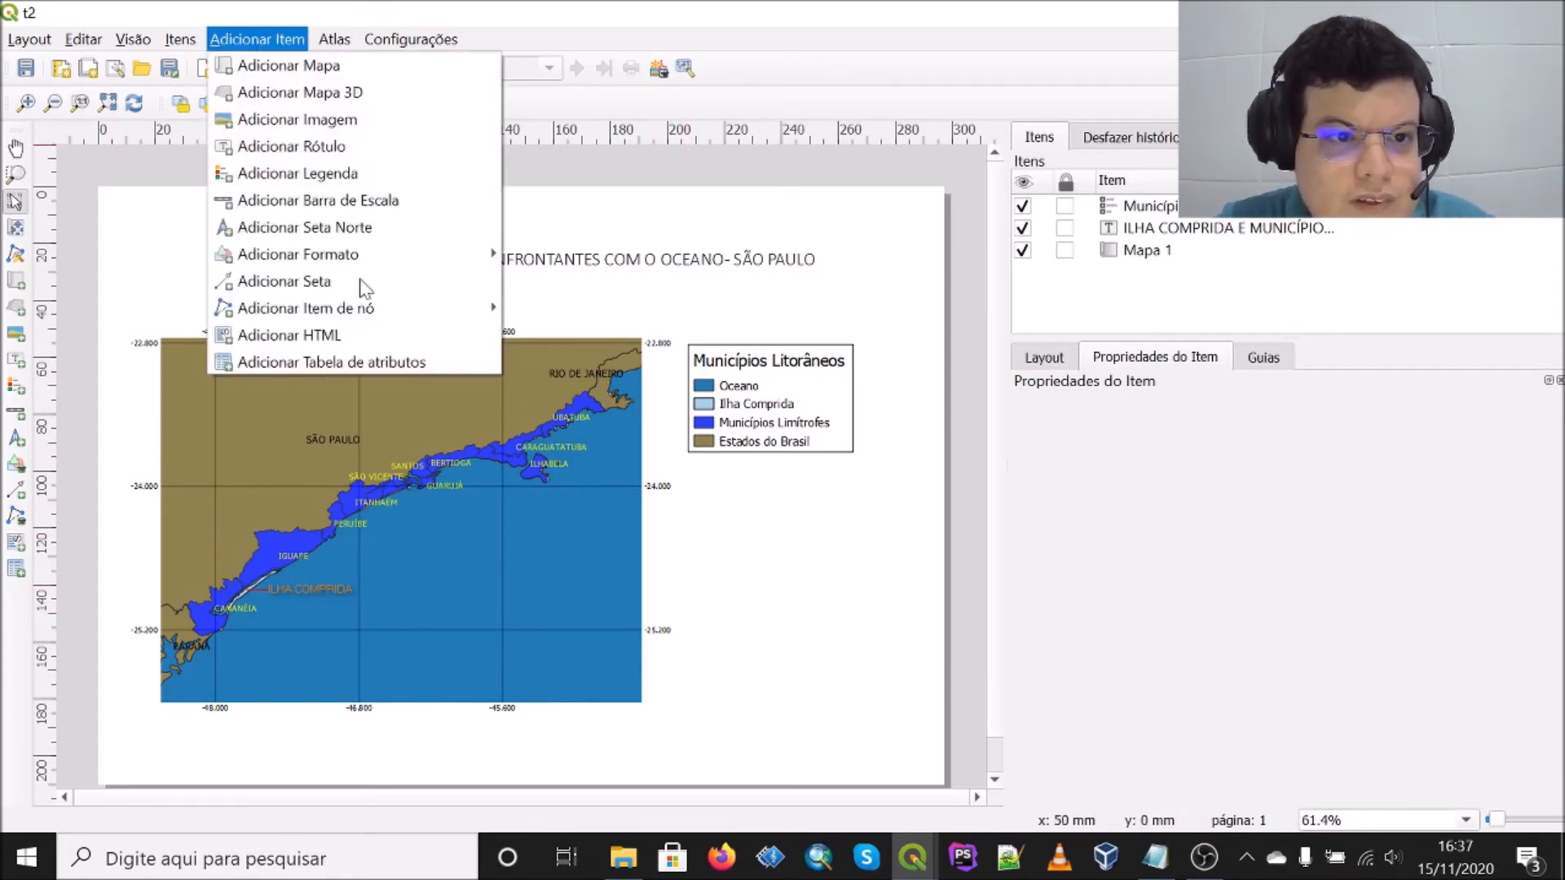
{"action": "left_click", "coordinate": [335, 230]}
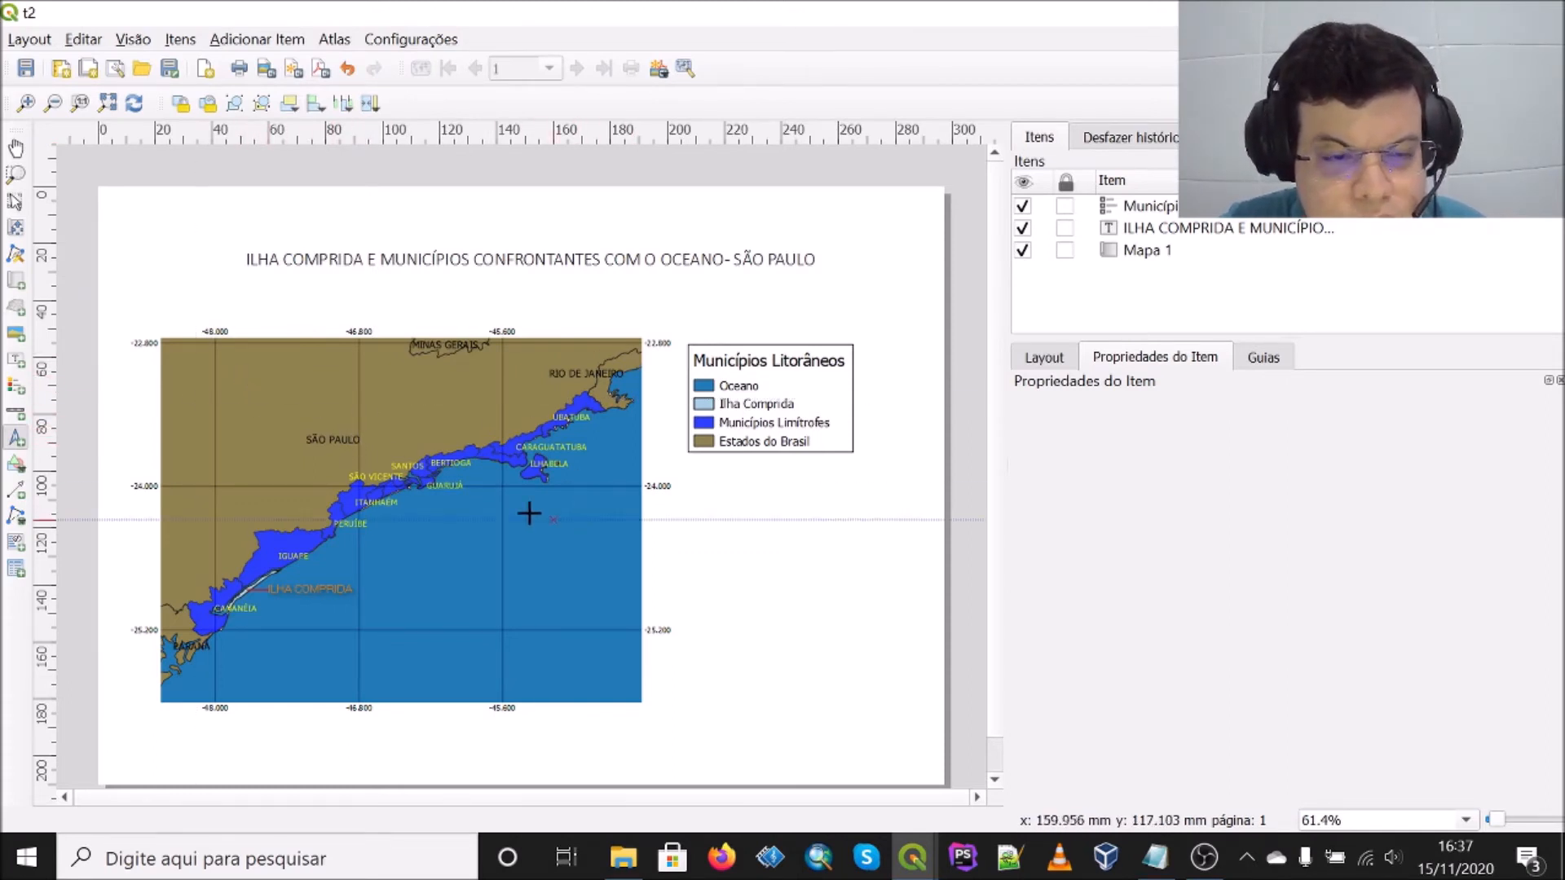
{"action": "left_click_drag", "start_coordinate": [180, 356], "coordinate": [207, 389]}
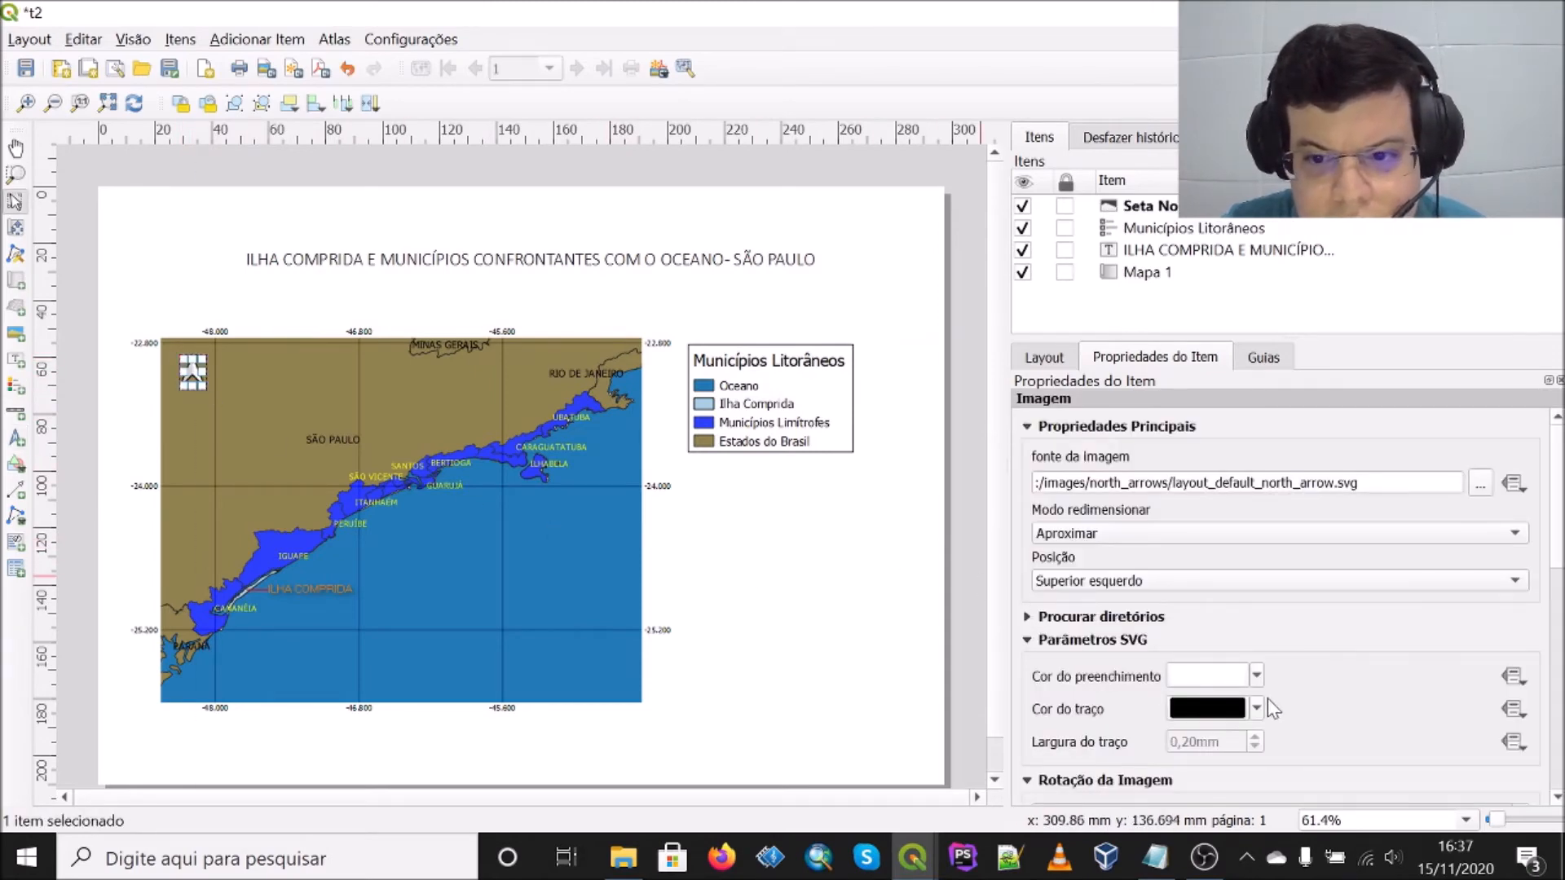
Step: Set the north arrow's fill colour to light yellow
{"action": "left_click", "coordinate": [1257, 677]}
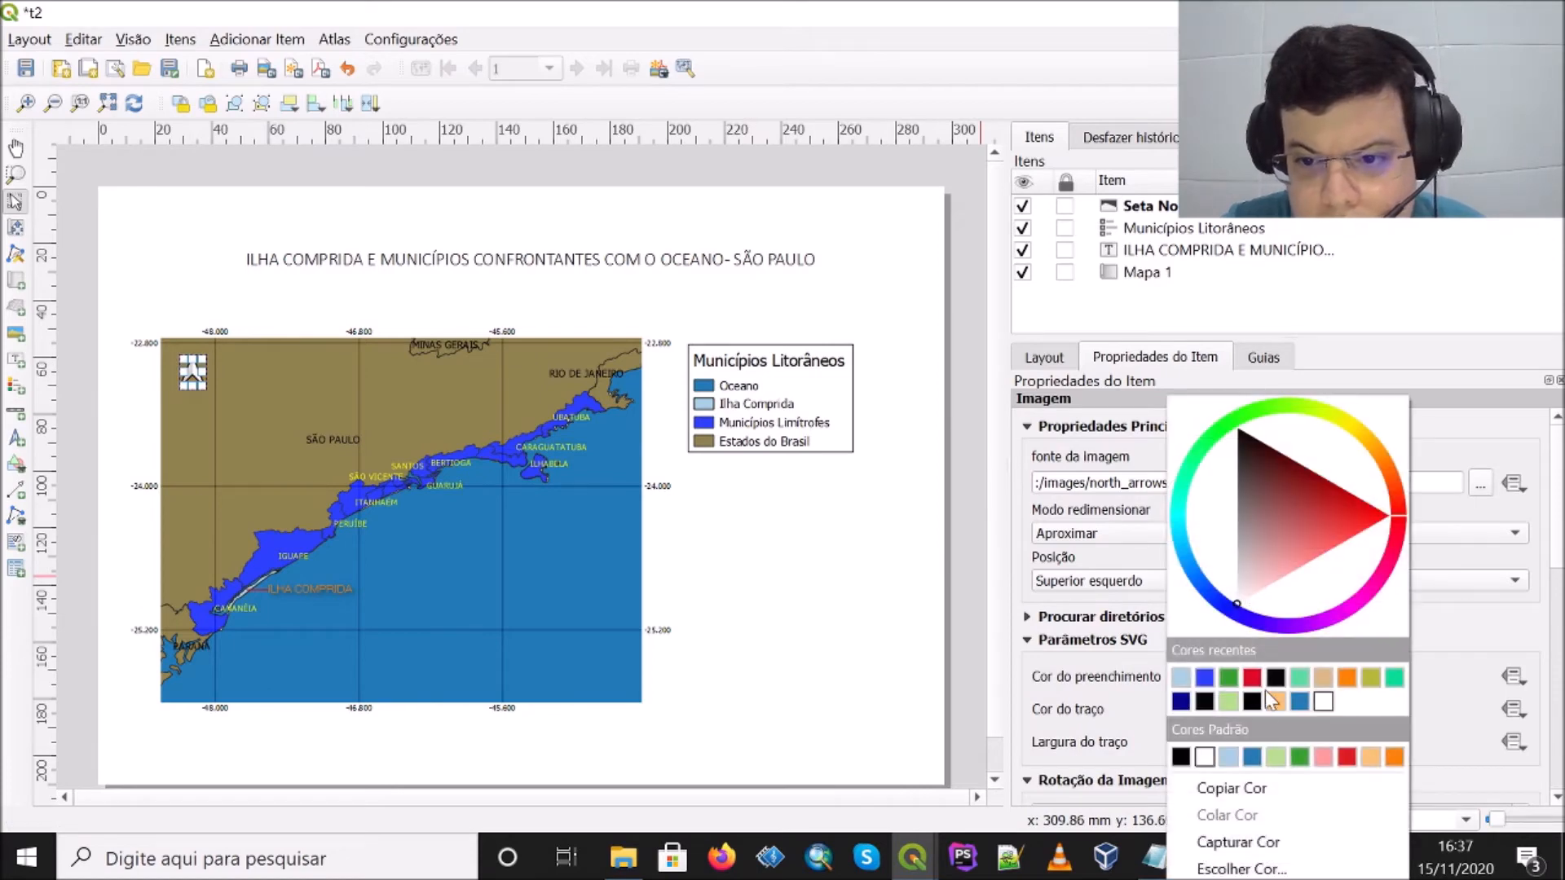
{"action": "left_click", "coordinate": [1332, 413]}
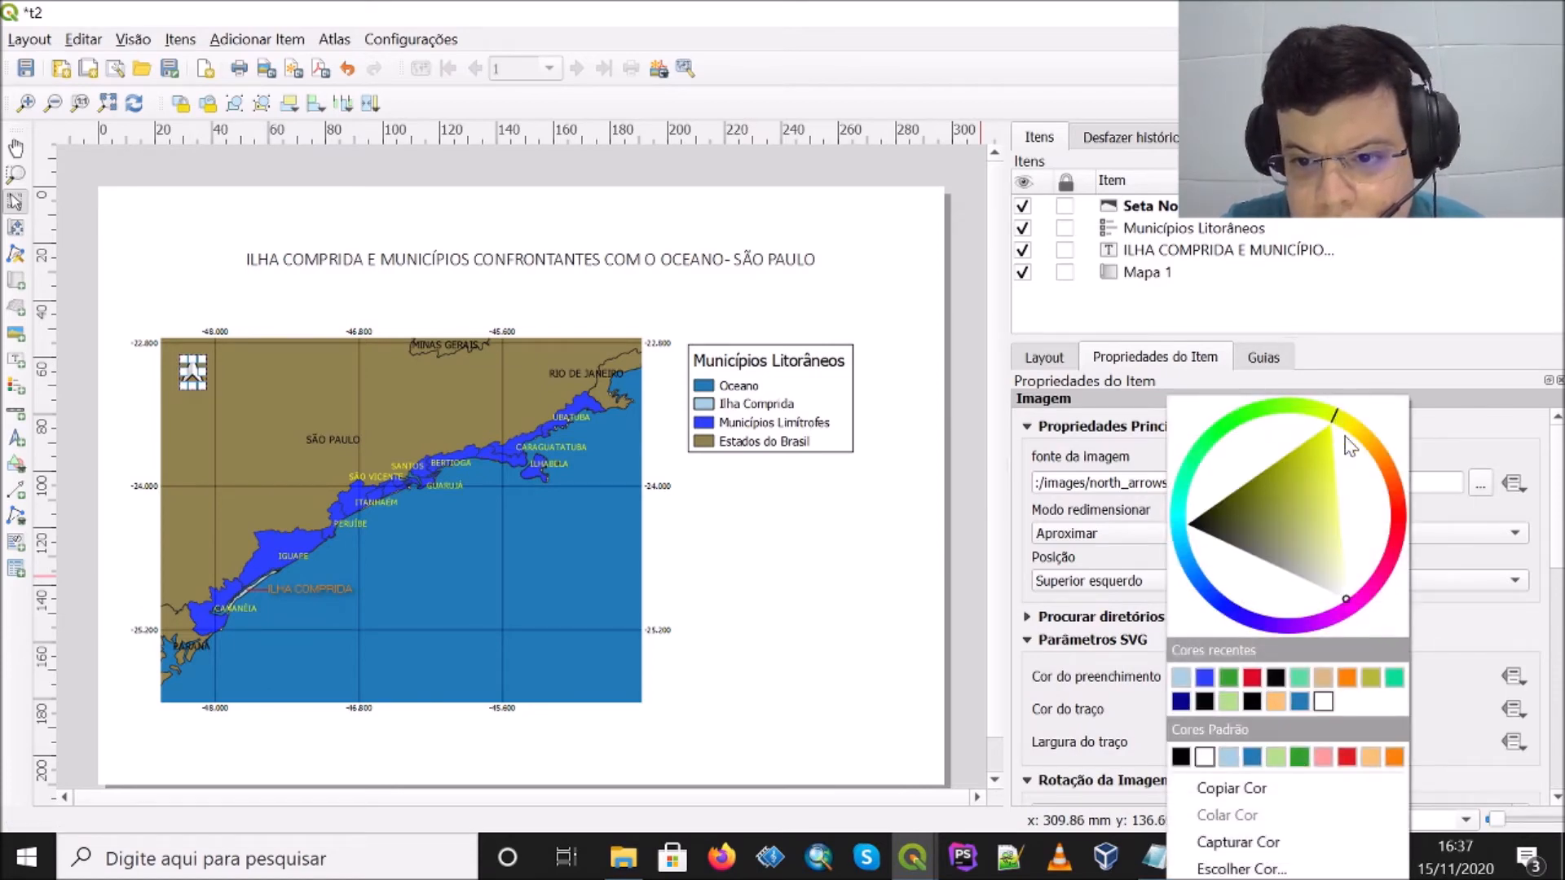
{"action": "left_click", "coordinate": [1336, 514]}
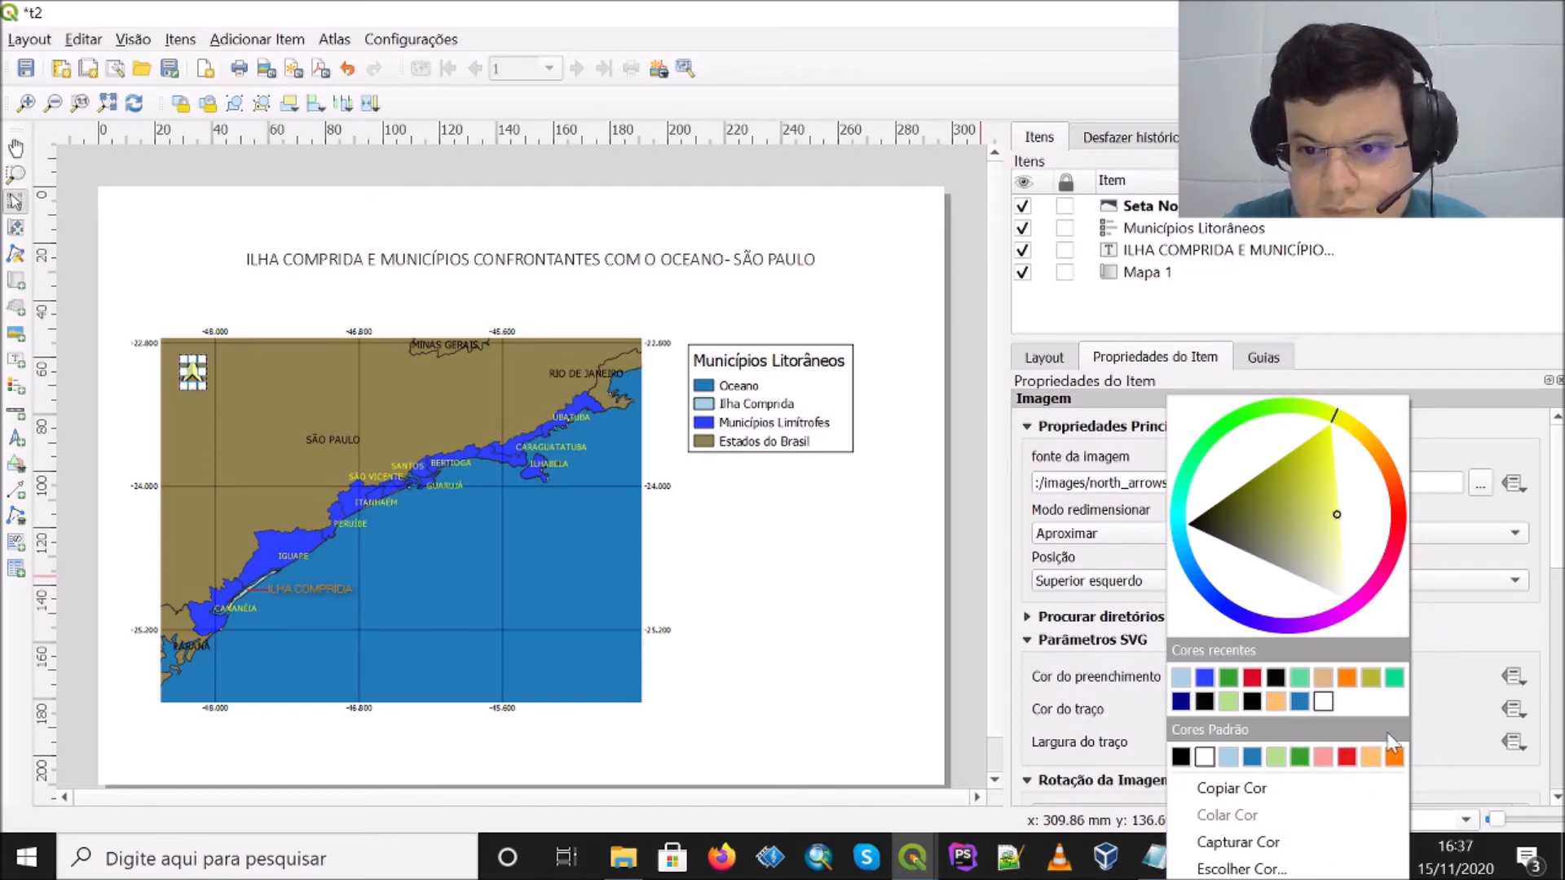
{"action": "left_click", "coordinate": [1488, 624]}
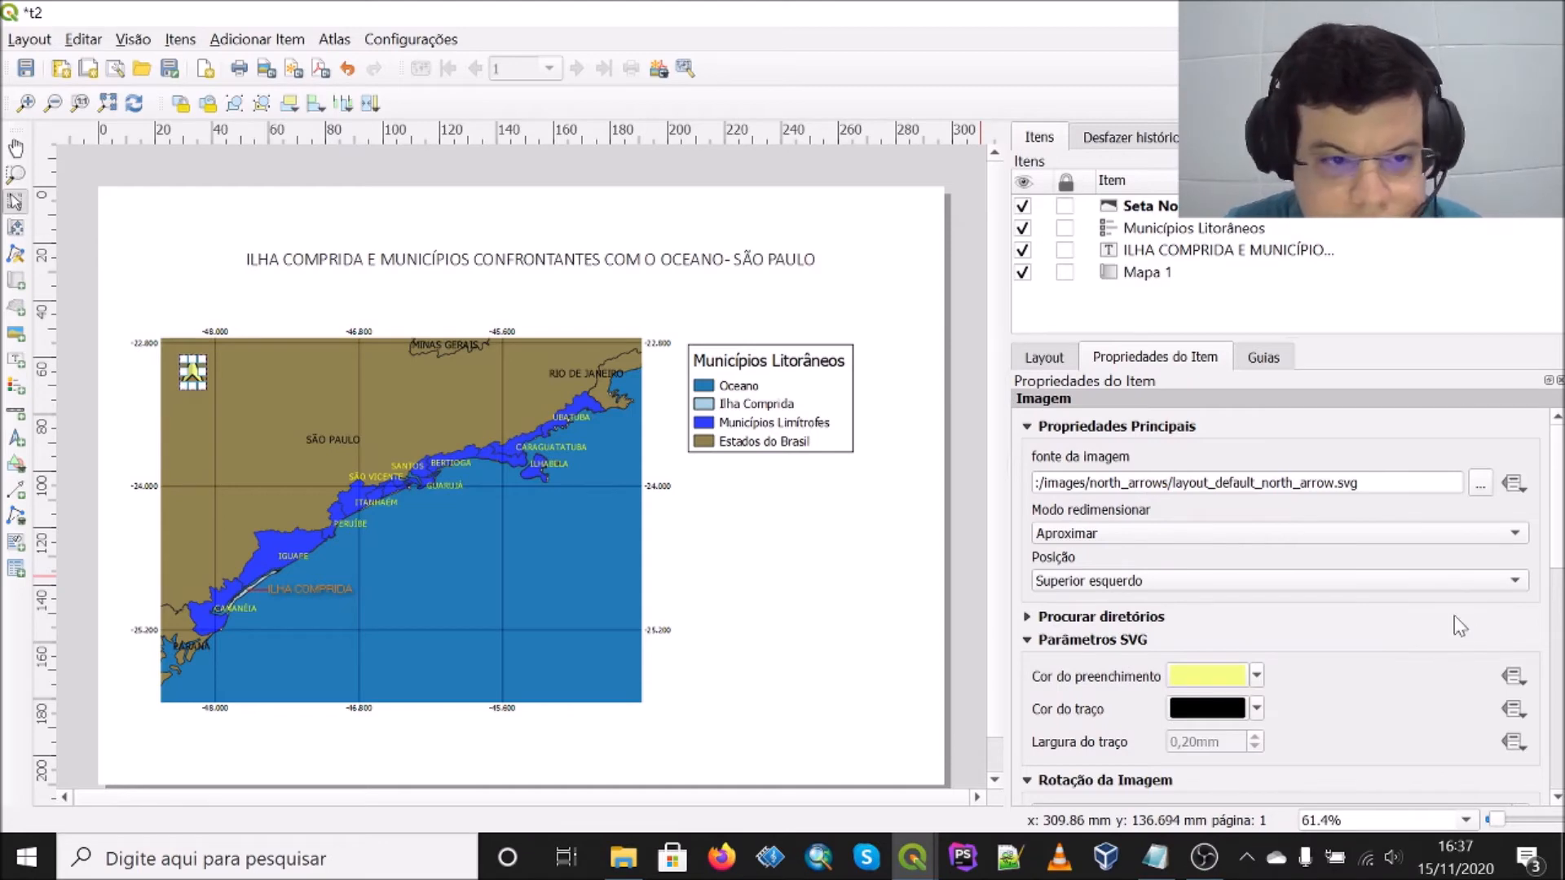
{"action": "left_click", "coordinate": [801, 689]}
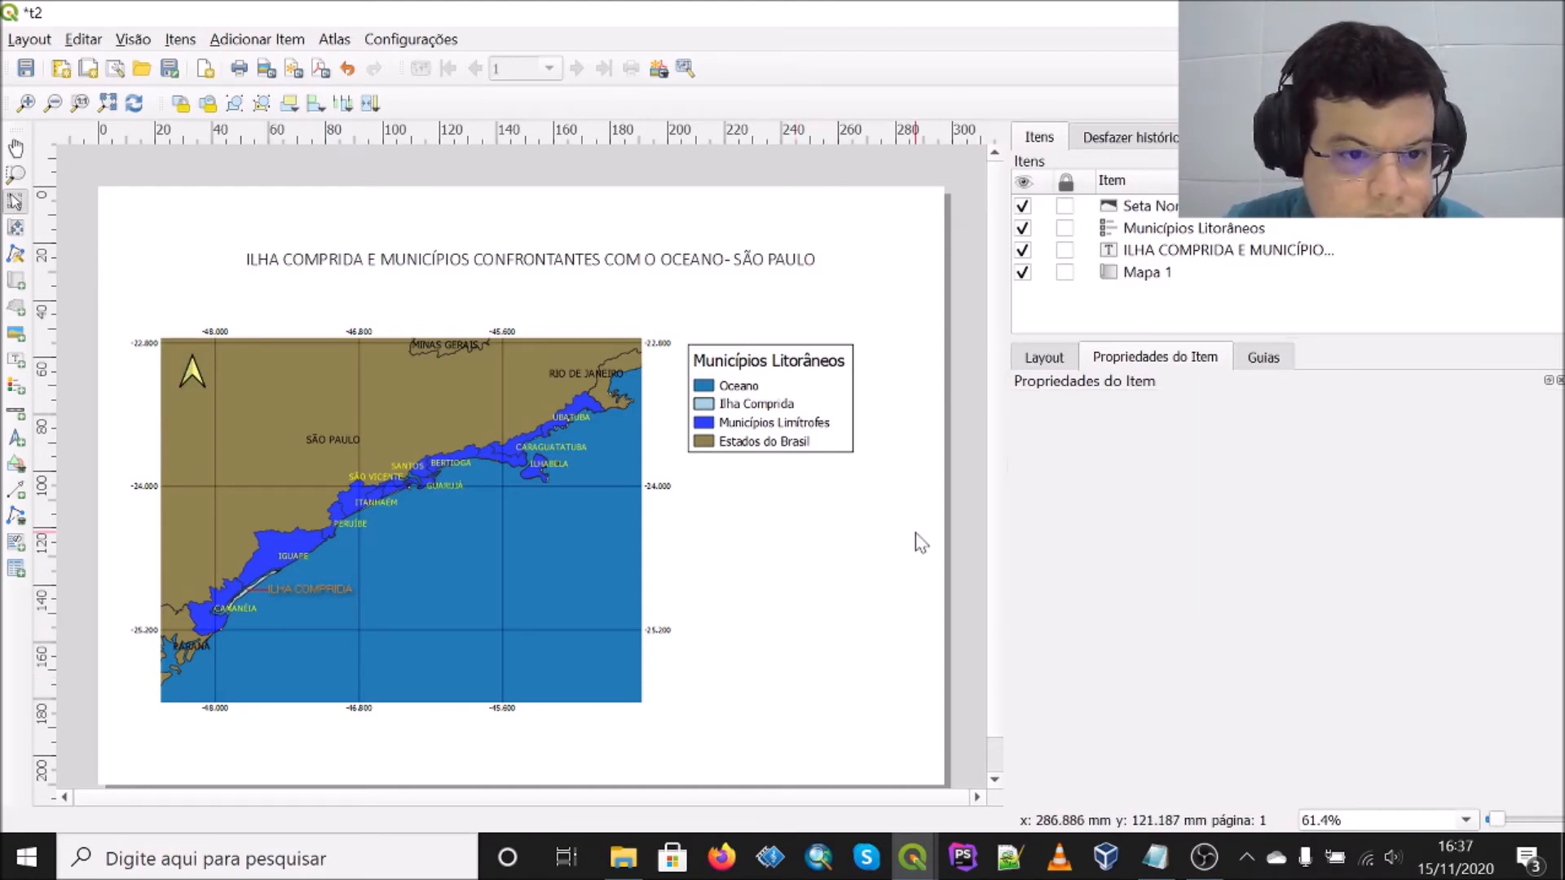
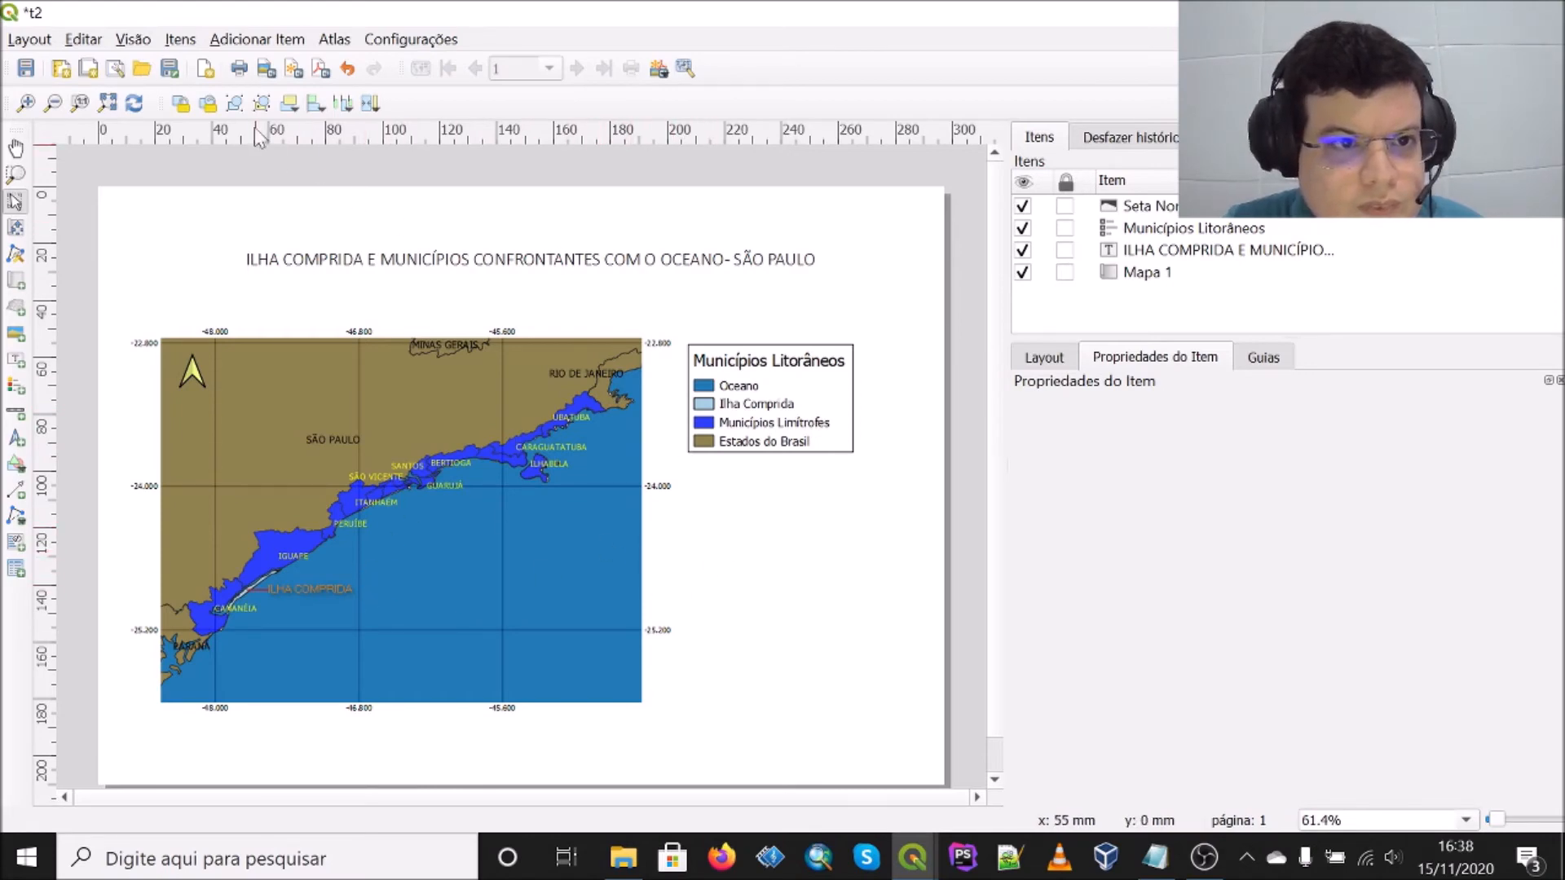
Step: Add a scale bar about 33 mm wide over the ocean in the map's lower-left corner
{"action": "left_click", "coordinate": [262, 41]}
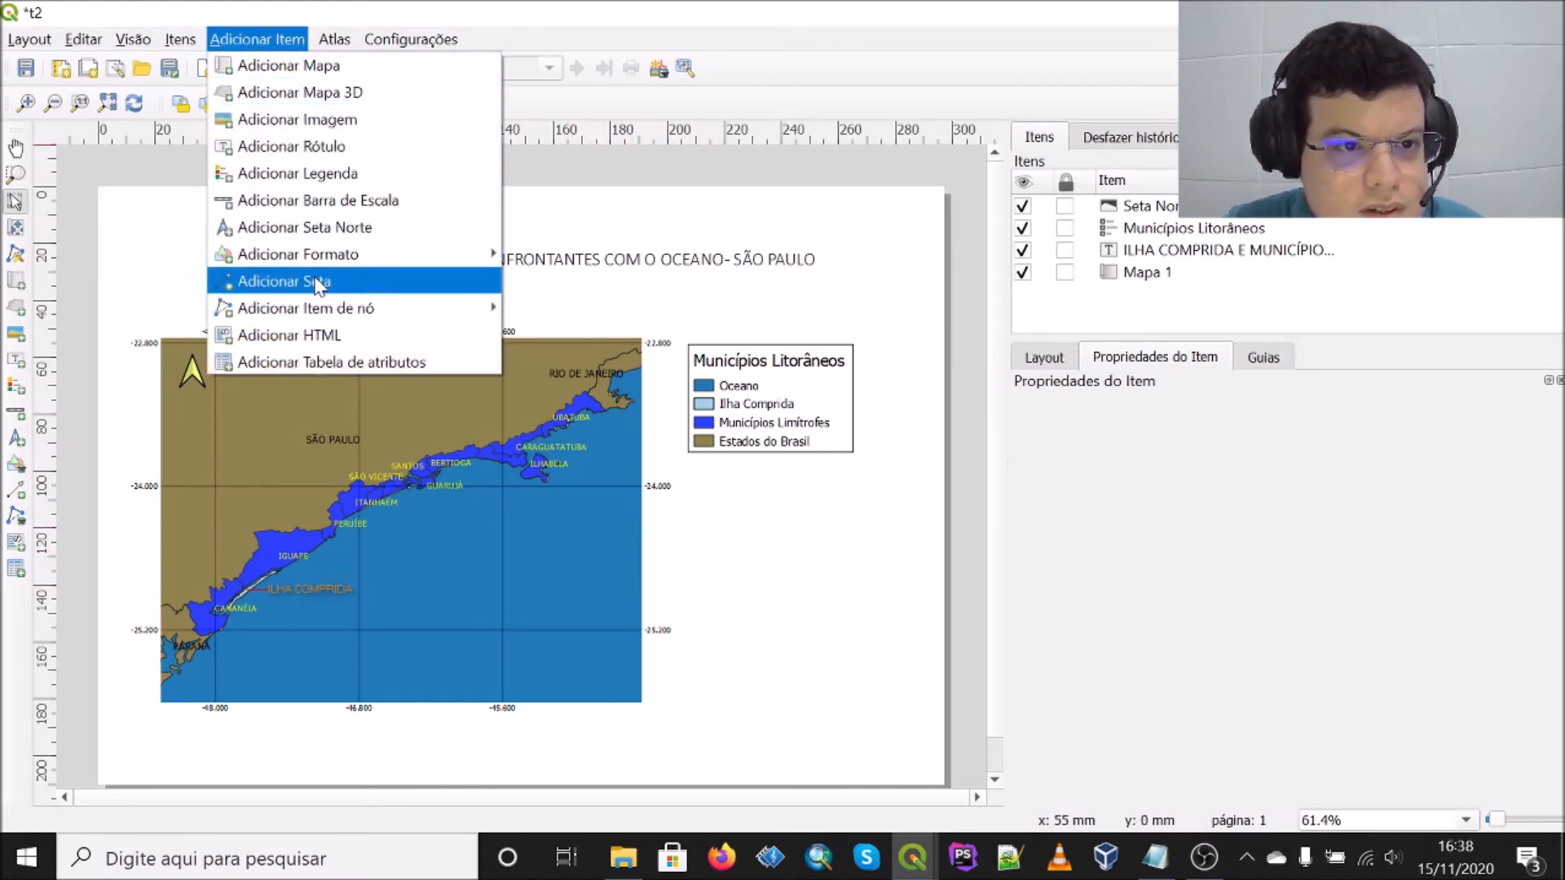
{"action": "left_click", "coordinate": [341, 209]}
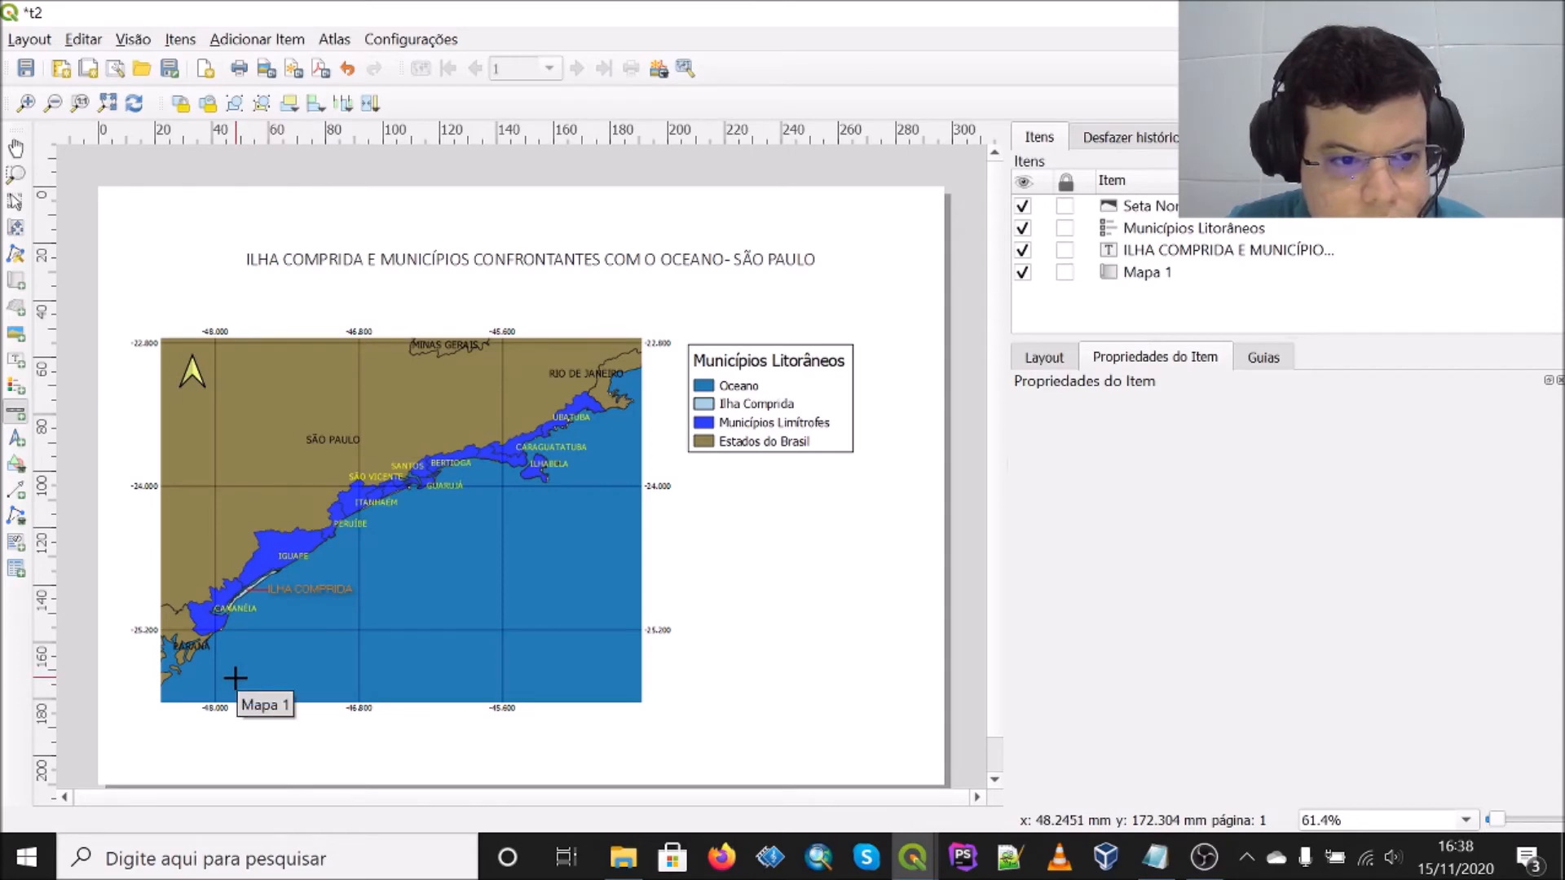
{"action": "left_click_drag", "start_coordinate": [234, 679], "coordinate": [327, 691]}
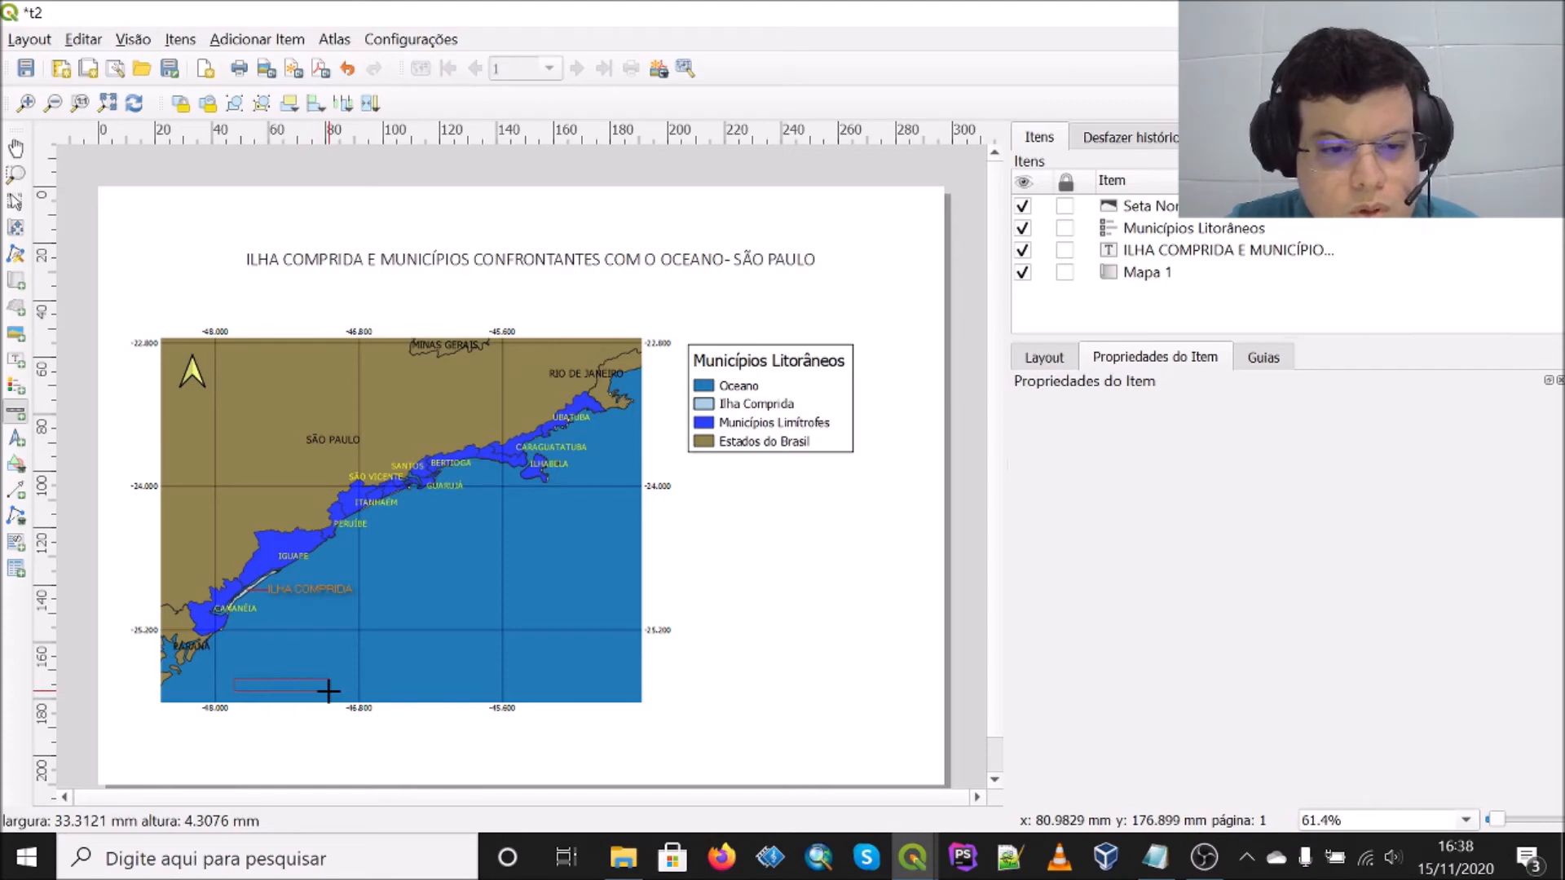
{"action": "left_click_drag", "start_coordinate": [328, 692], "coordinate": [294, 670]}
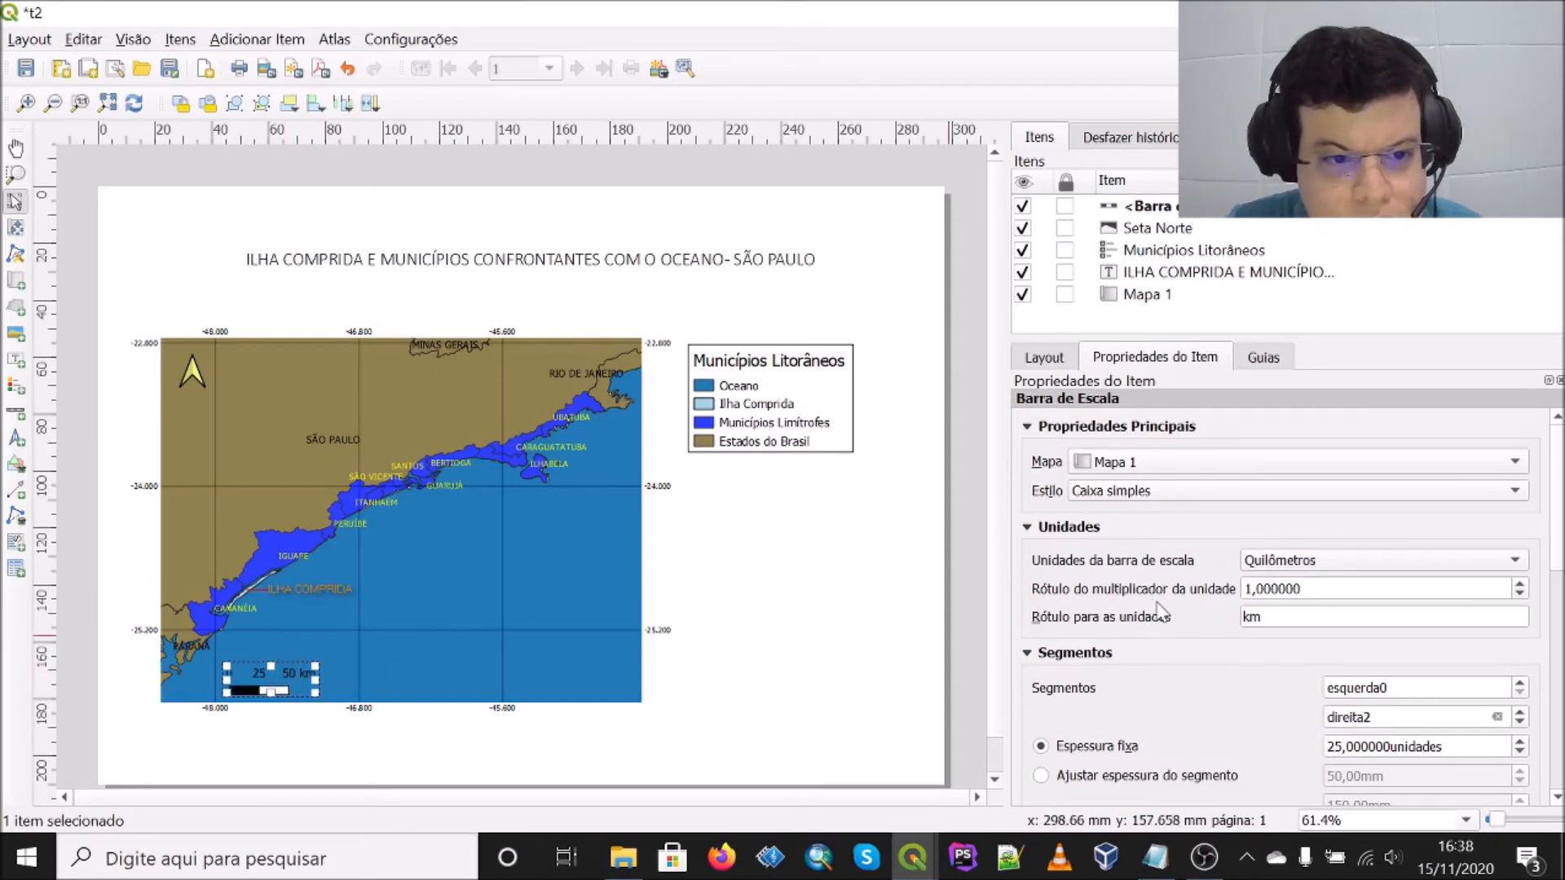
Step: Try a label unit multiplier of 2 on the scale bar and settle on 0,5
{"action": "left_click_drag", "start_coordinate": [1315, 589], "coordinate": [1222, 591]}
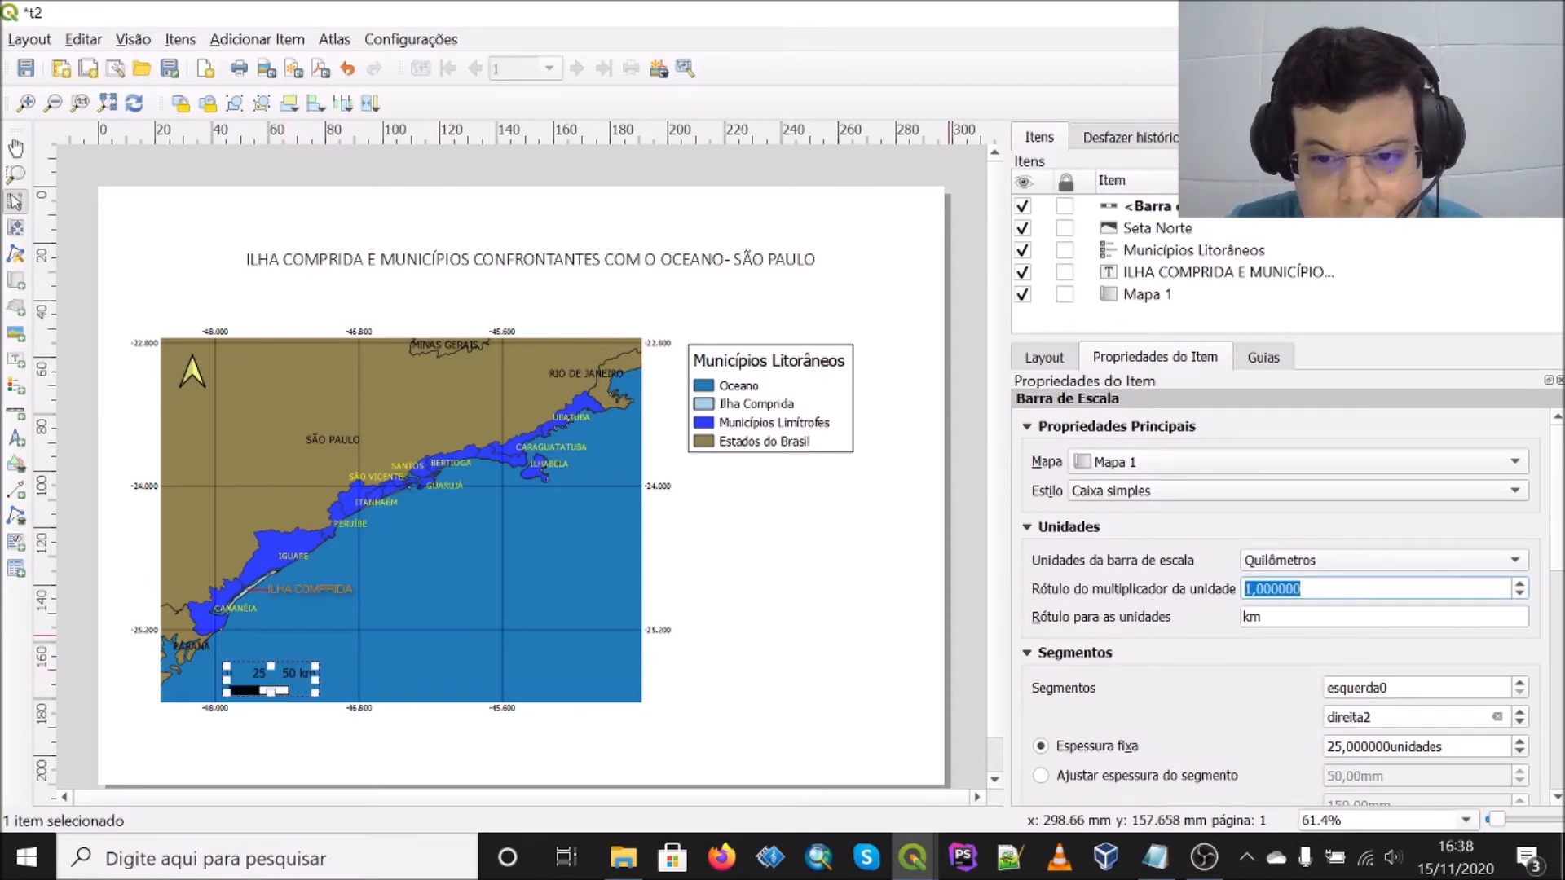
{"action": "type", "text": "2"}
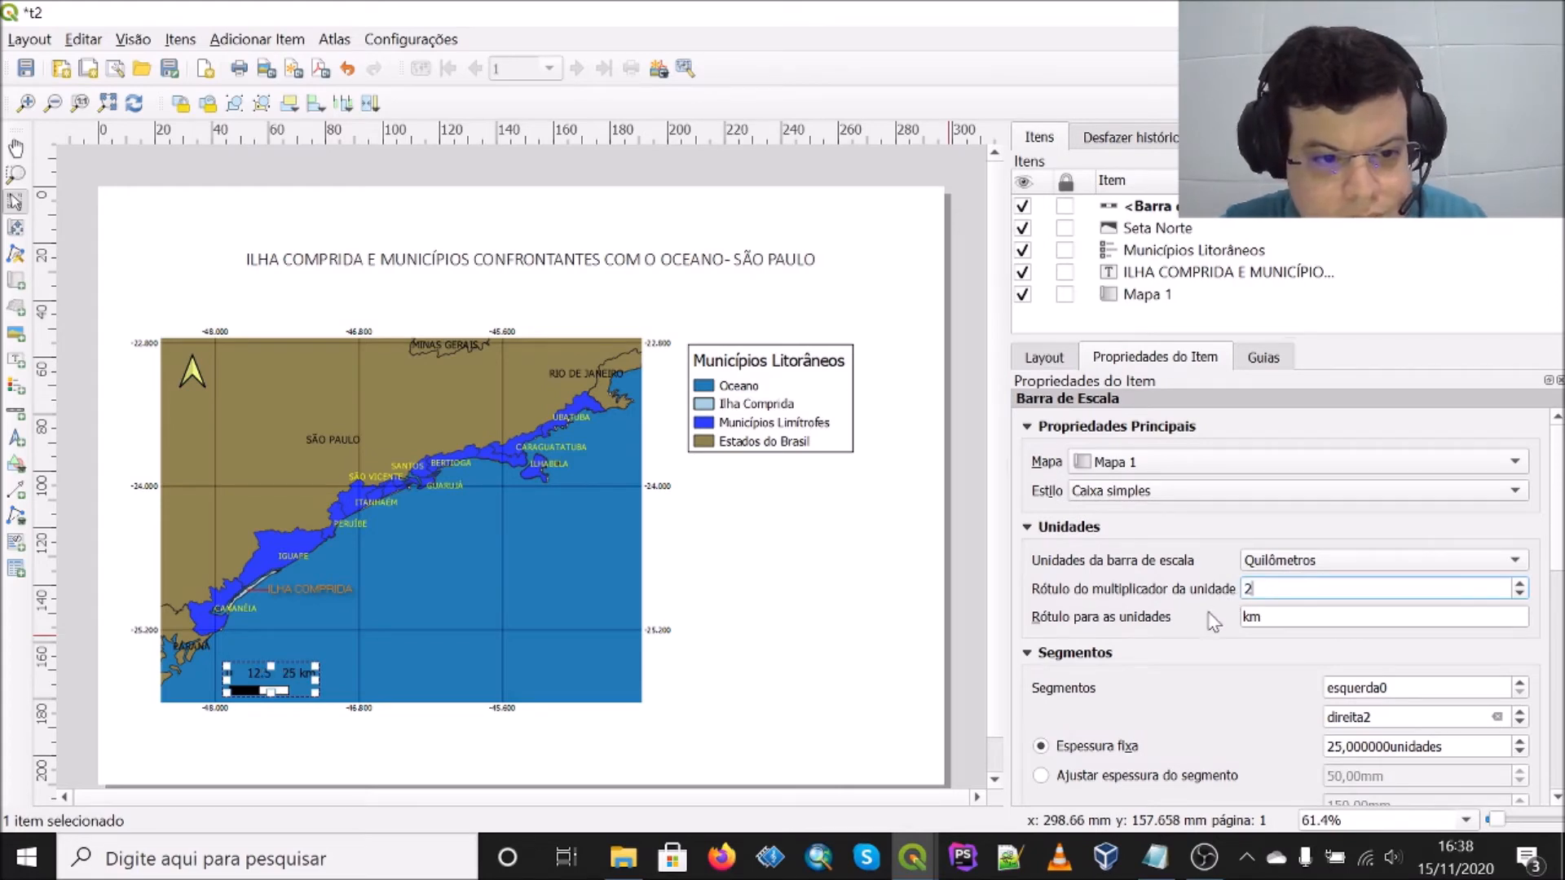
{"action": "type", "text": "0"}
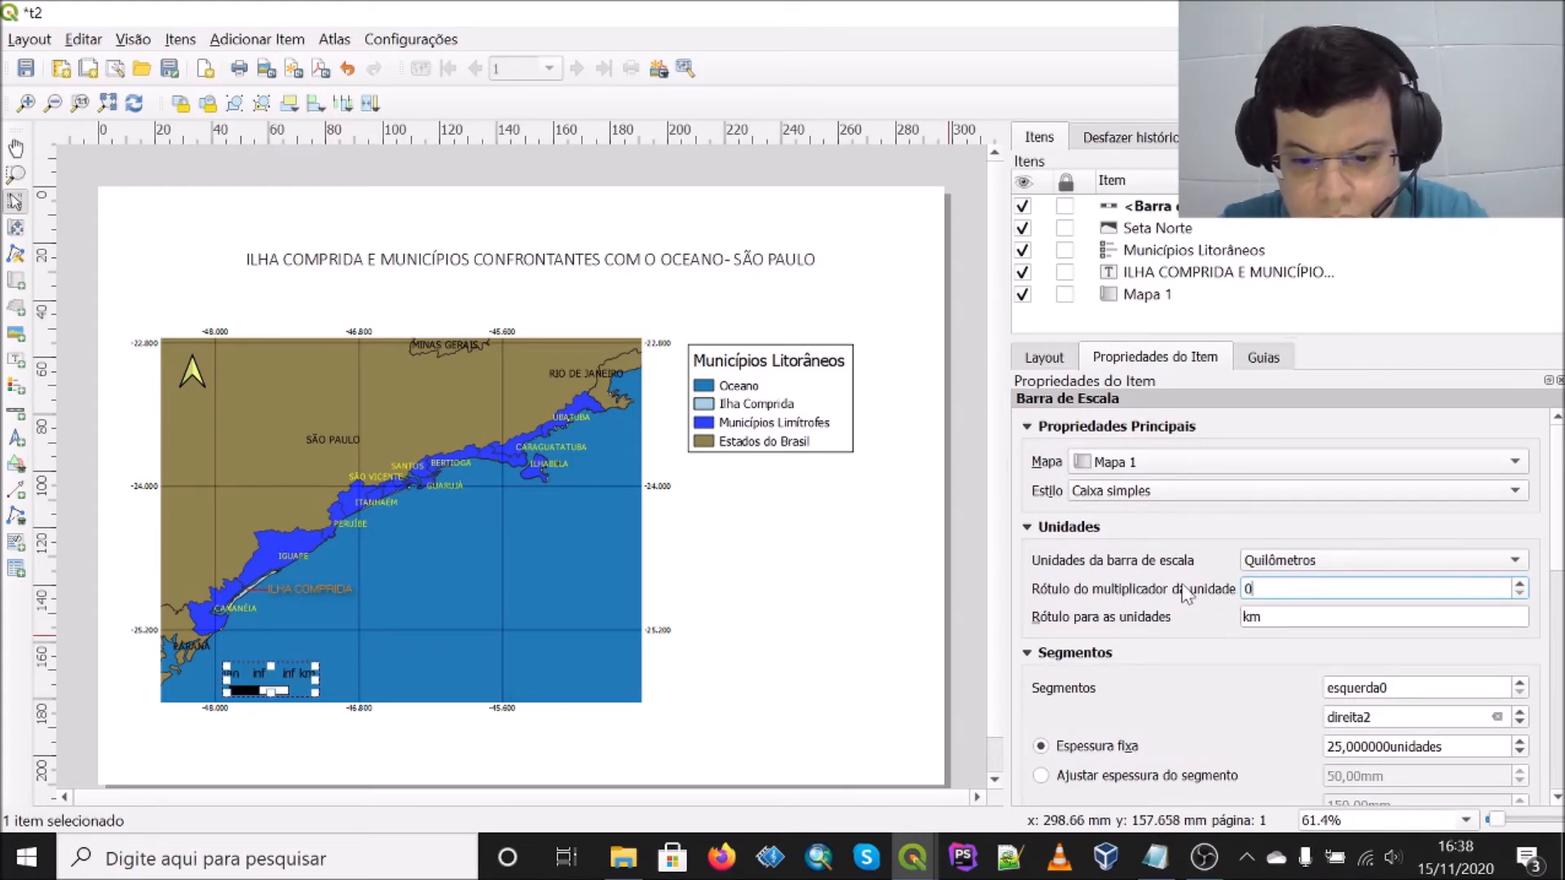
{"action": "type", "text": ",5"}
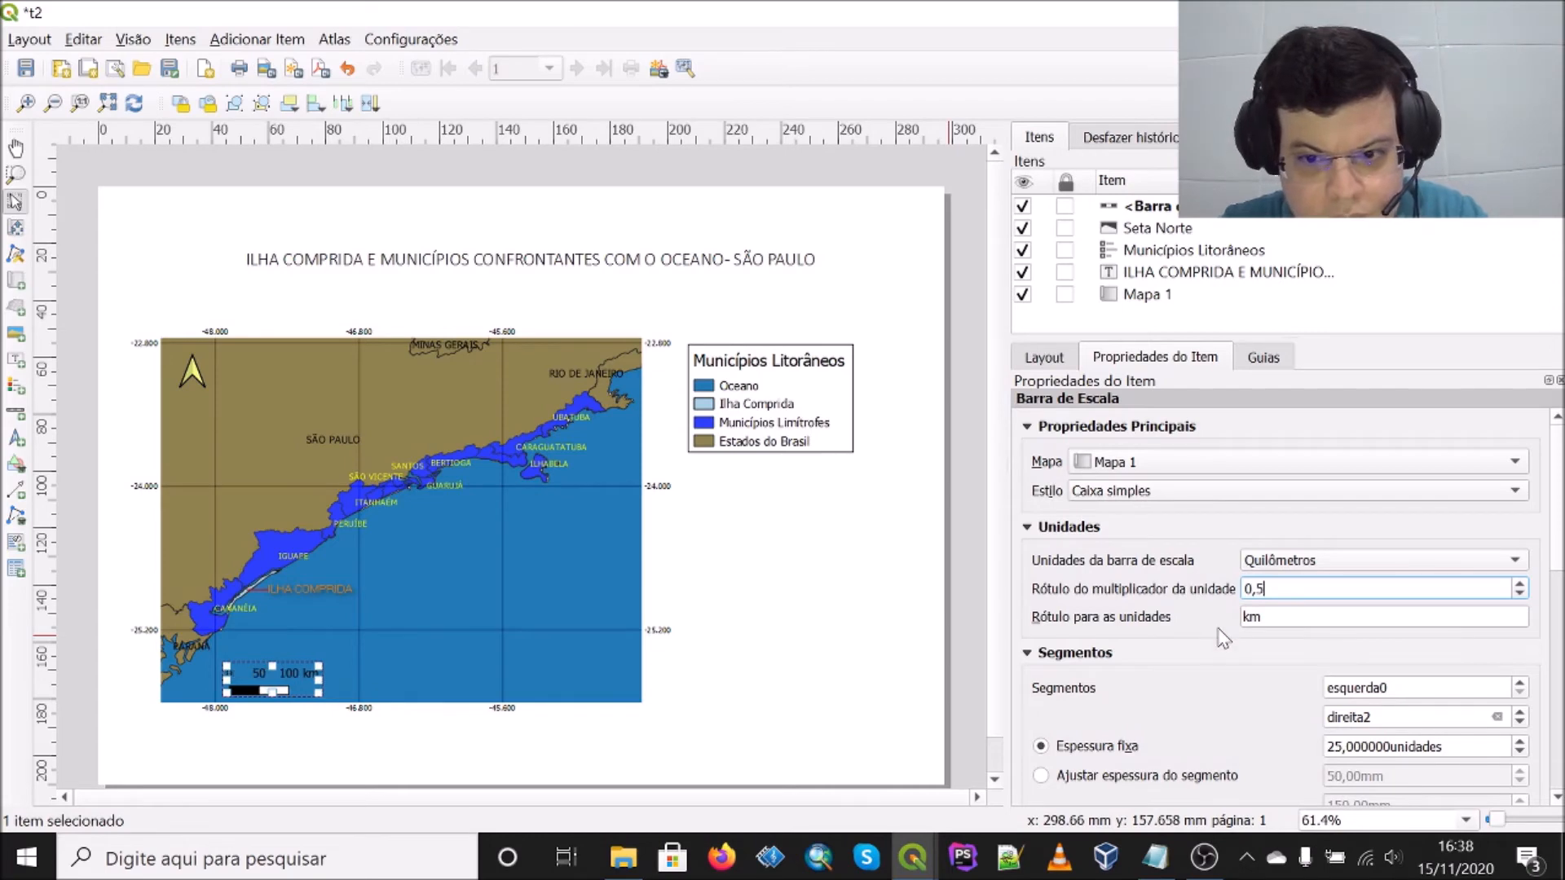
{"action": "left_click", "coordinate": [1177, 650]}
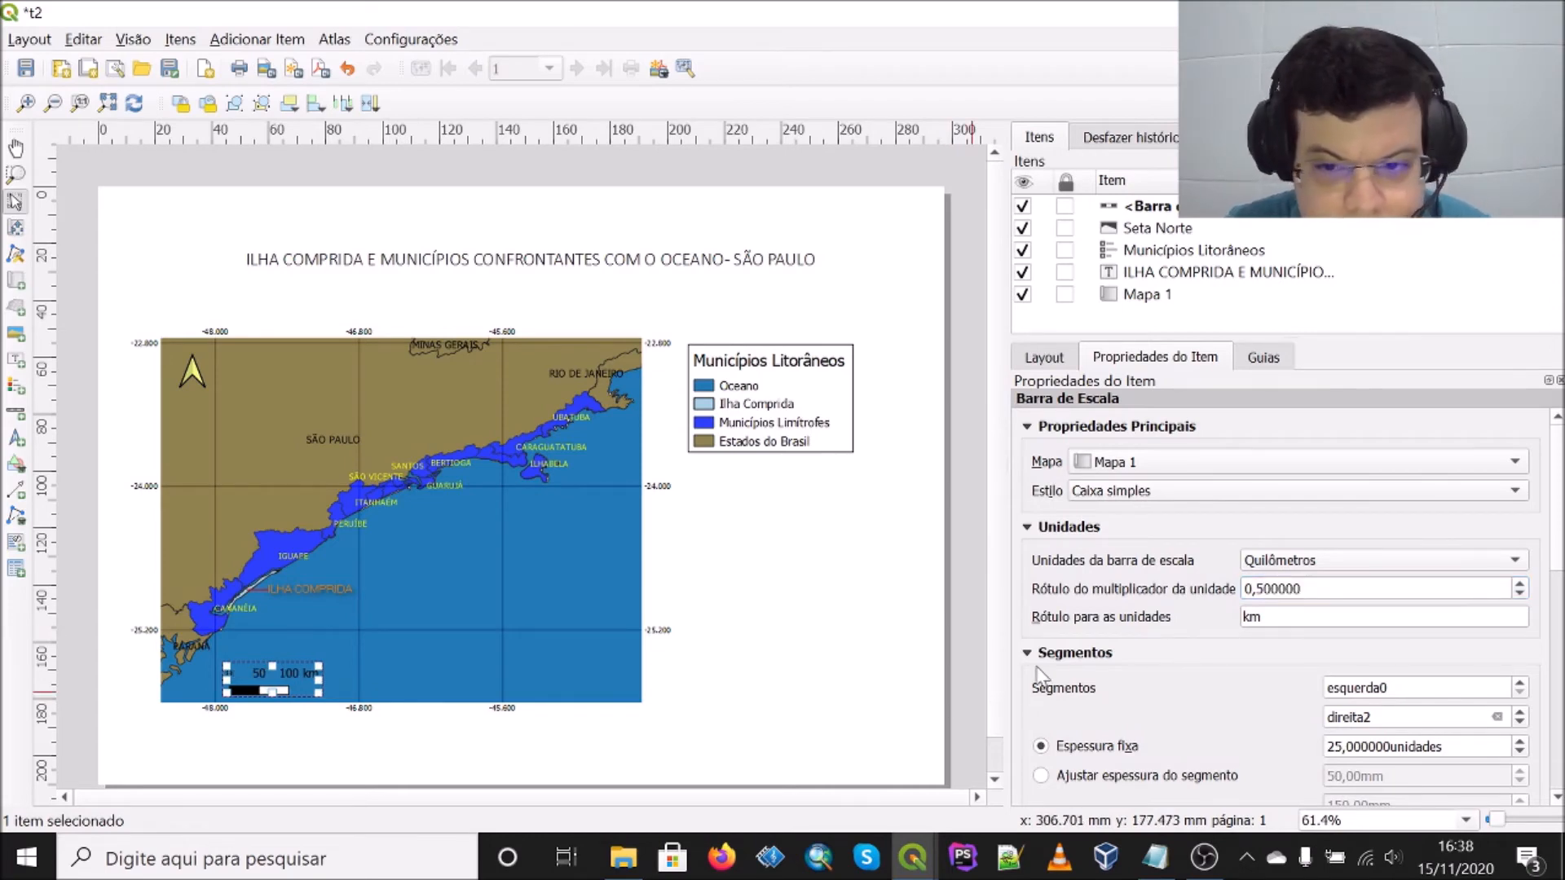
Step: Set the scale bar's left segments to 30
{"action": "scroll", "coordinate": [1170, 648], "scroll_direction": "down", "scroll_amount": 5}
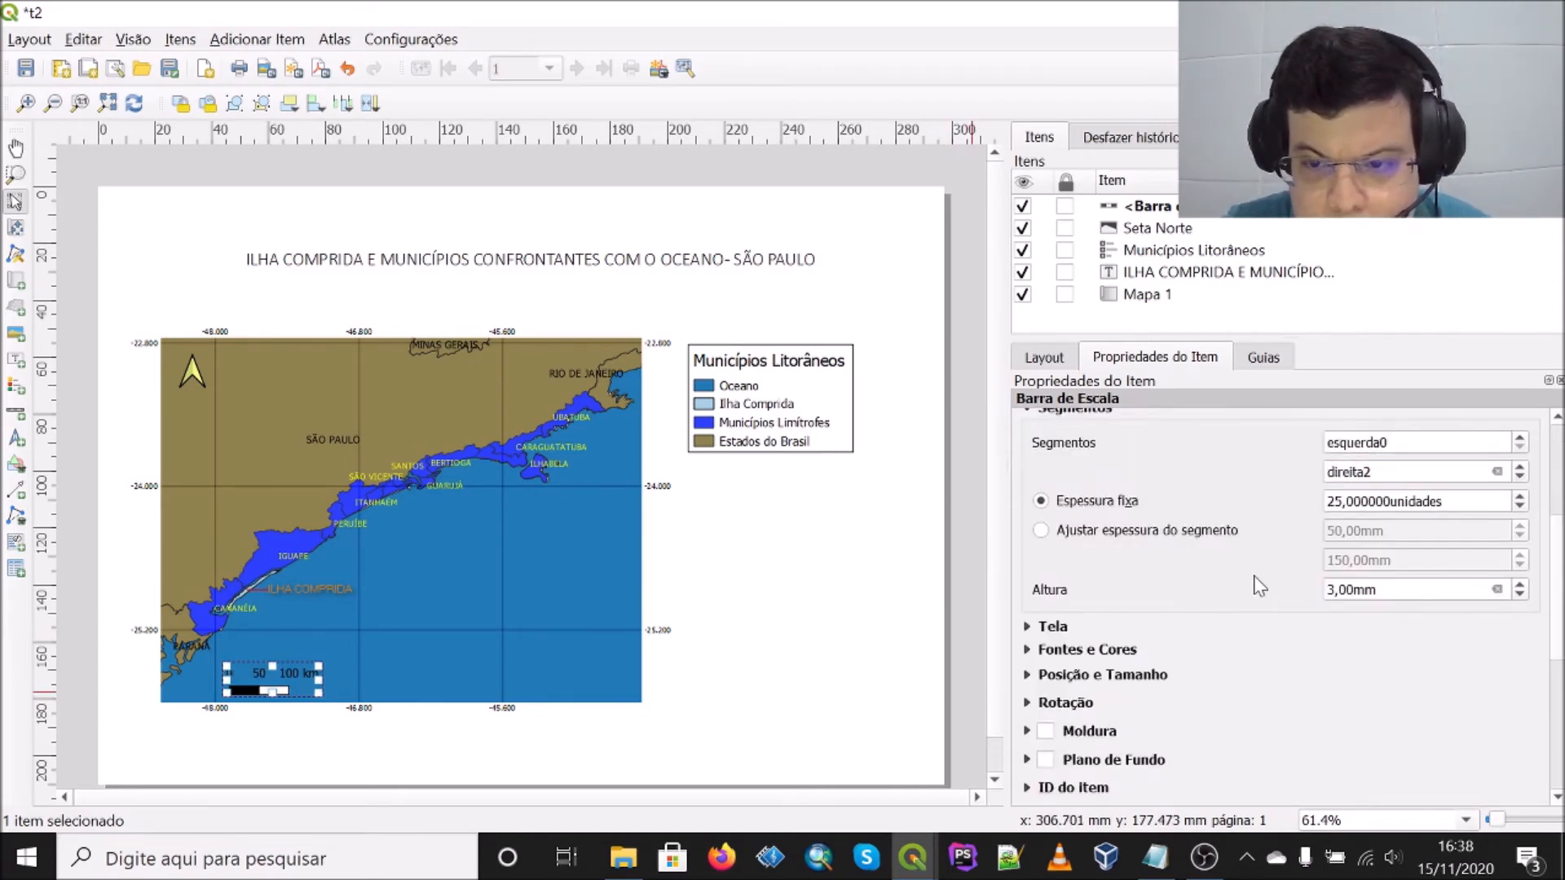
{"action": "left_click", "coordinate": [1389, 443]}
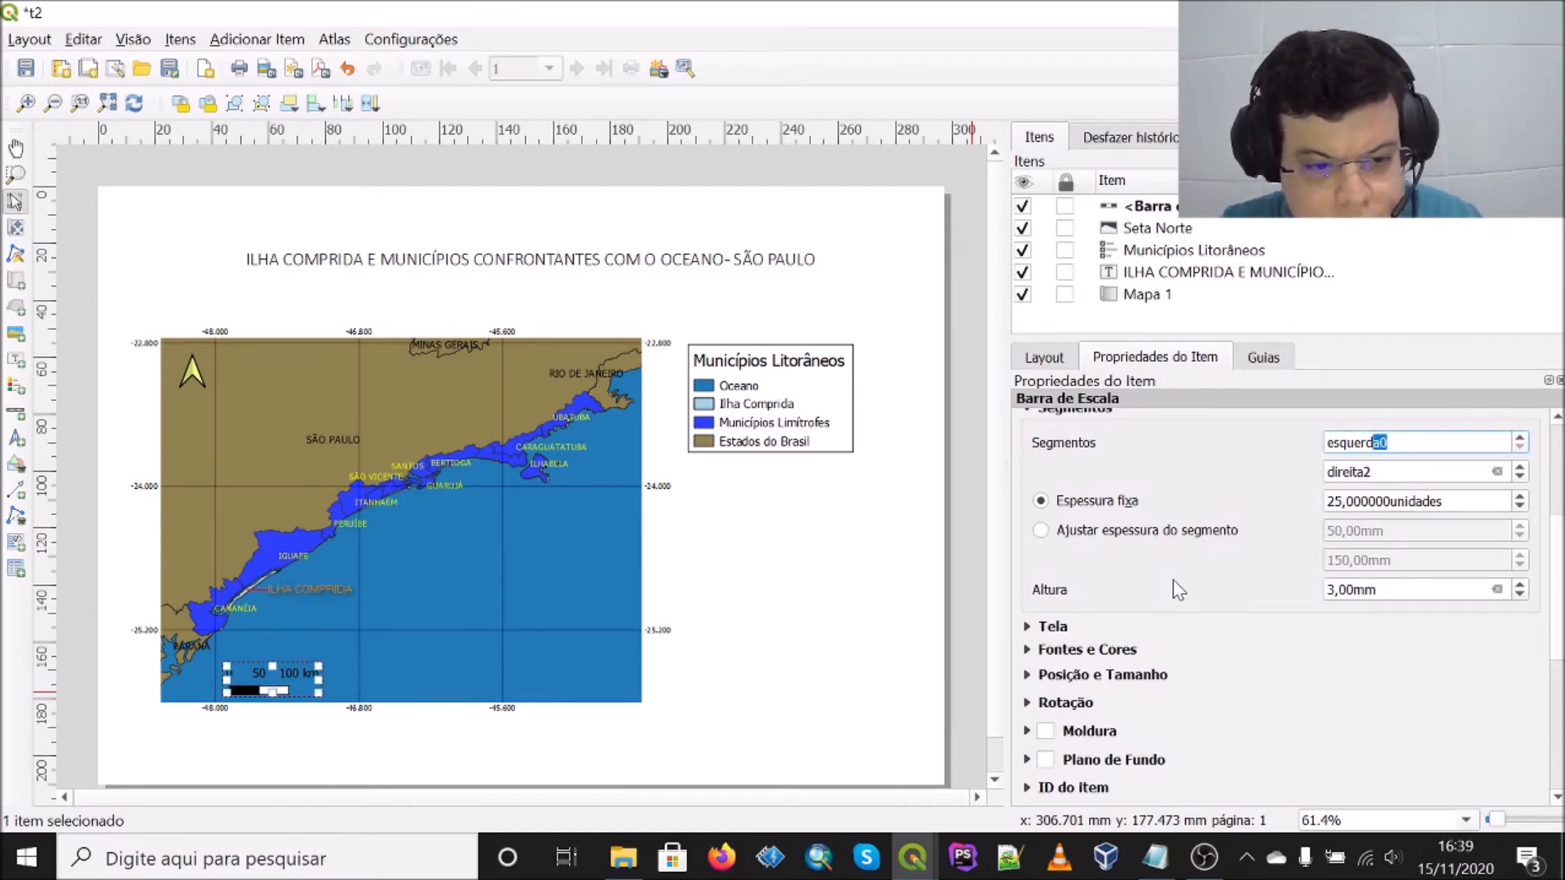
{"action": "type", "text": "30"}
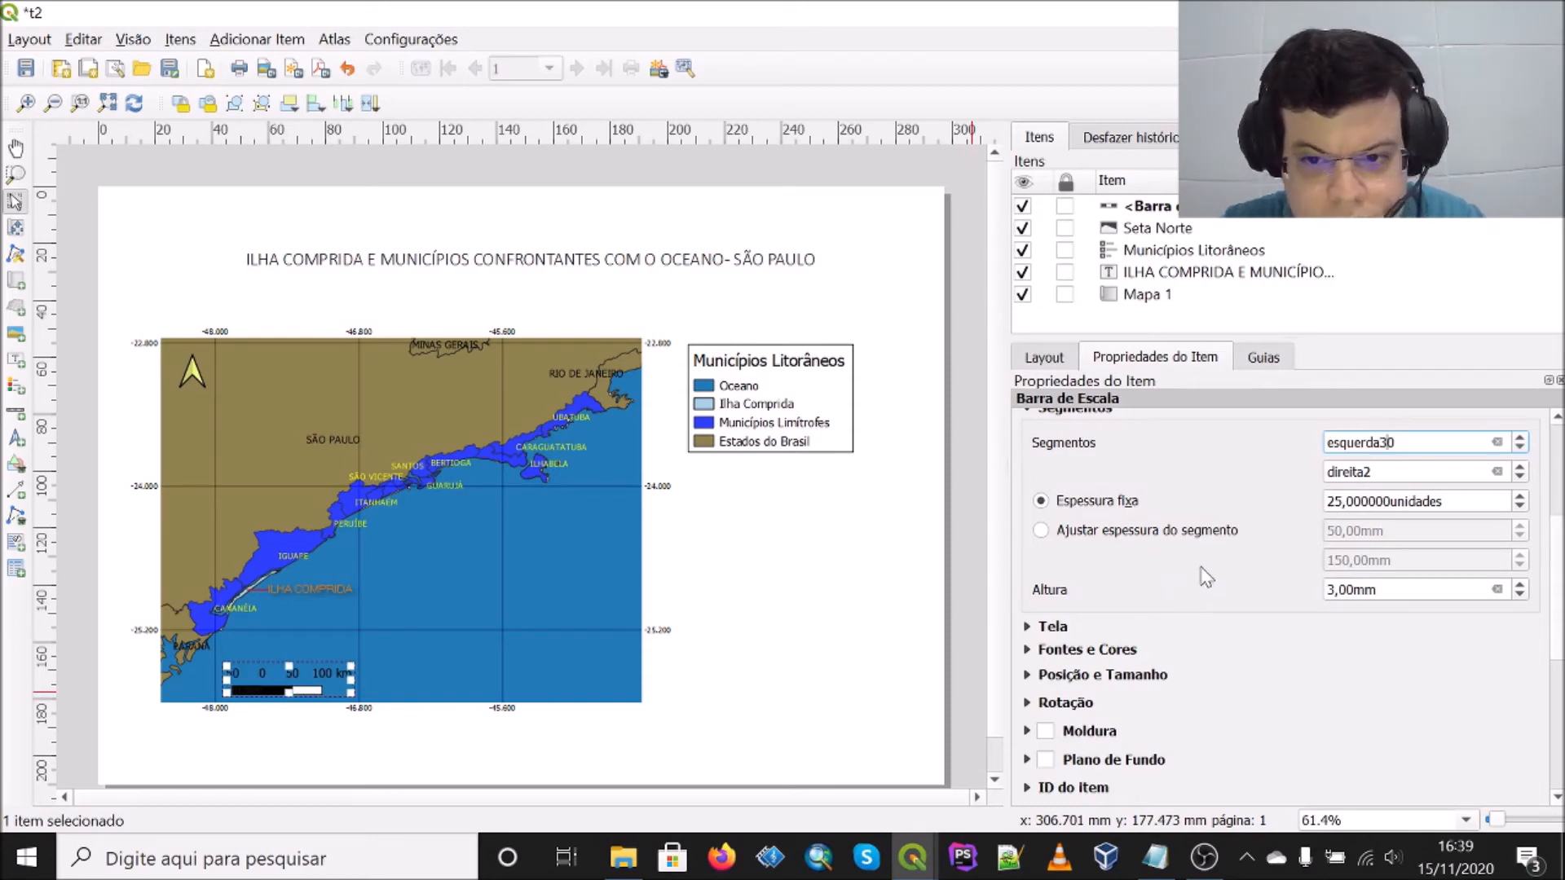
{"action": "left_click", "coordinate": [589, 674]}
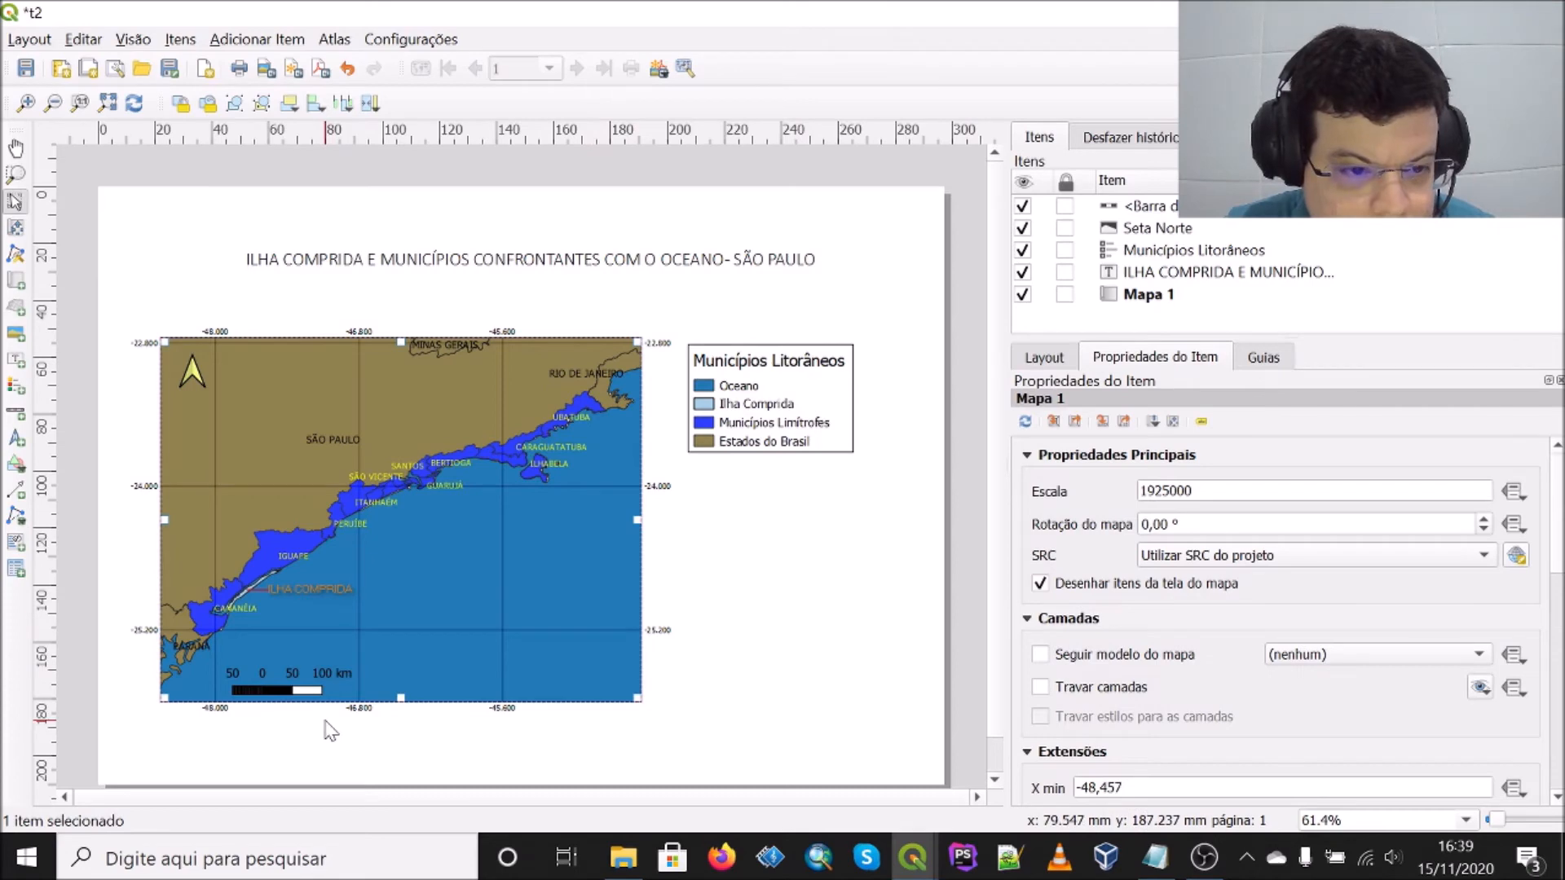
{"action": "left_click", "coordinate": [286, 685]}
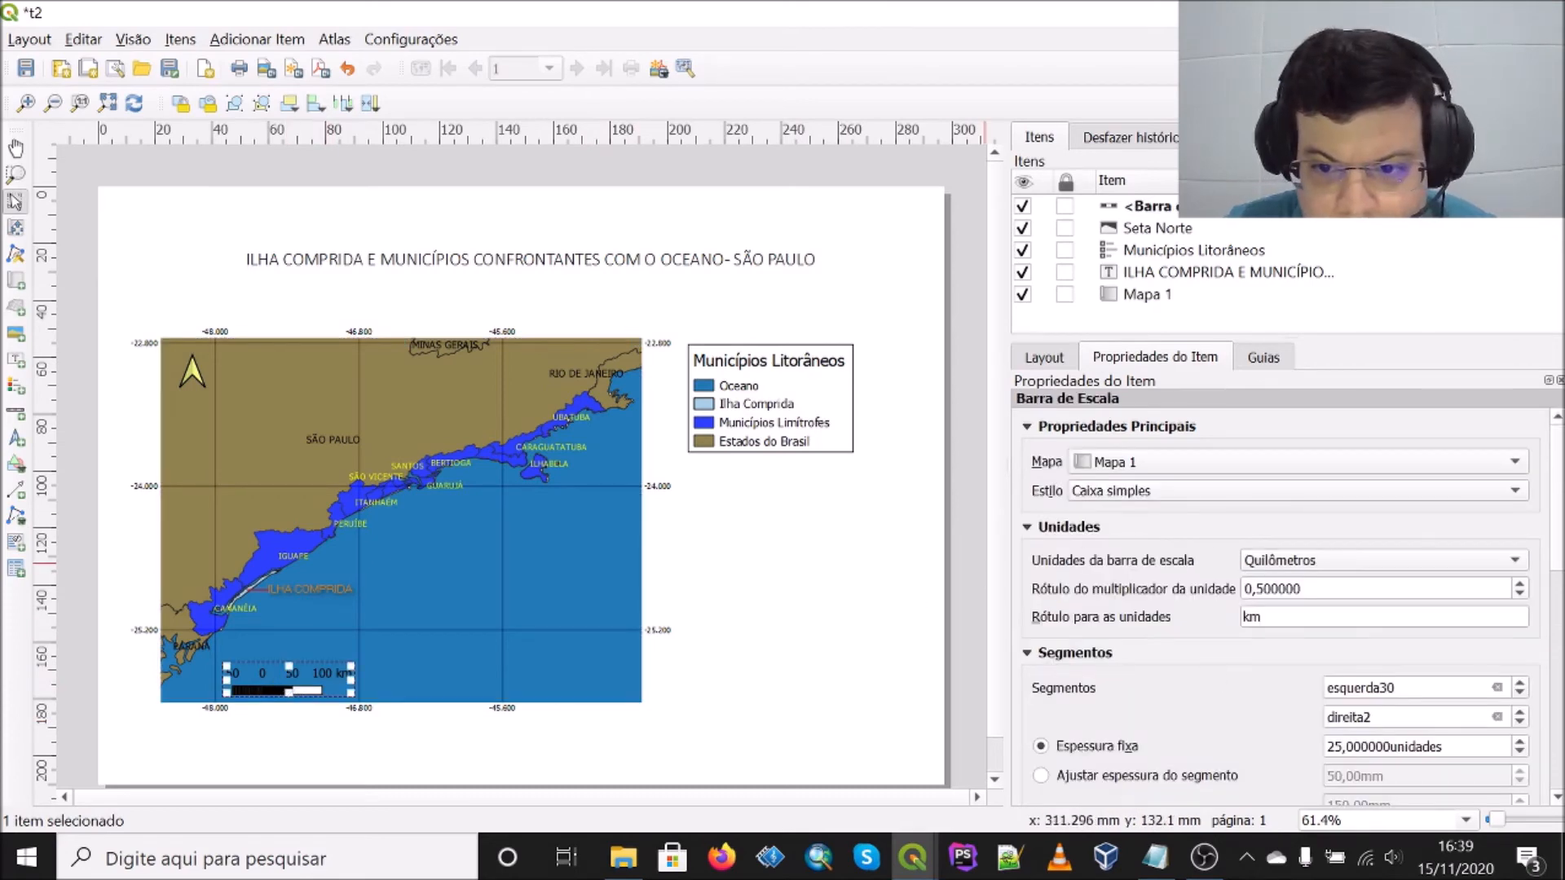
Step: Reduce the scale bar's left segments to 3 and check the bar on the map
{"action": "scroll", "coordinate": [1208, 690], "scroll_direction": "down", "scroll_amount": 3}
{"action": "left_click", "coordinate": [1396, 540]}
{"action": "key", "text": "BackSpace"}
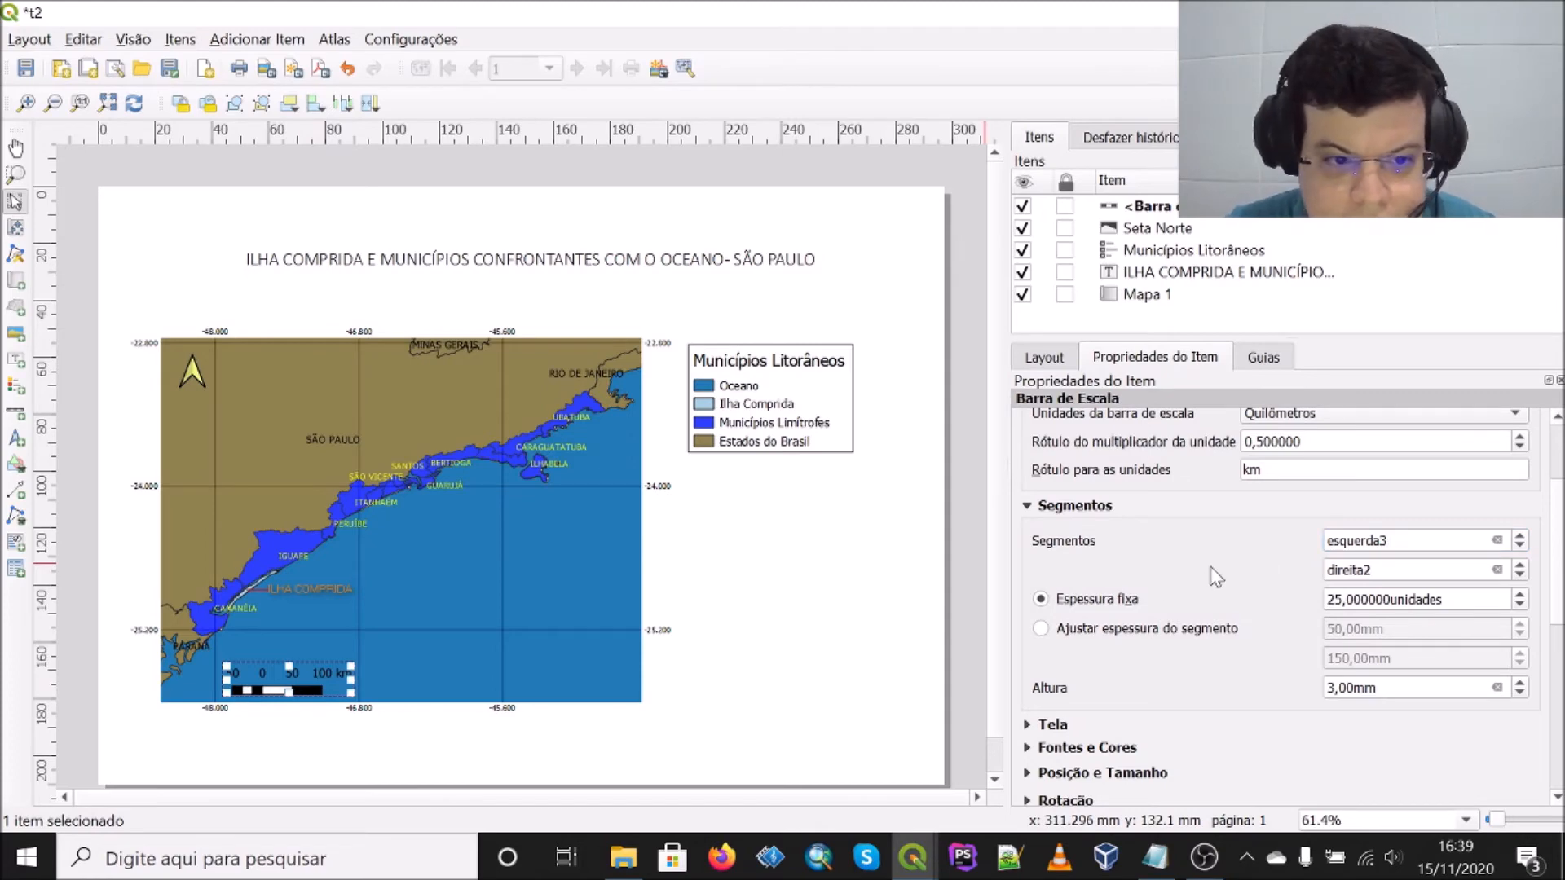
{"action": "left_click", "coordinate": [701, 687]}
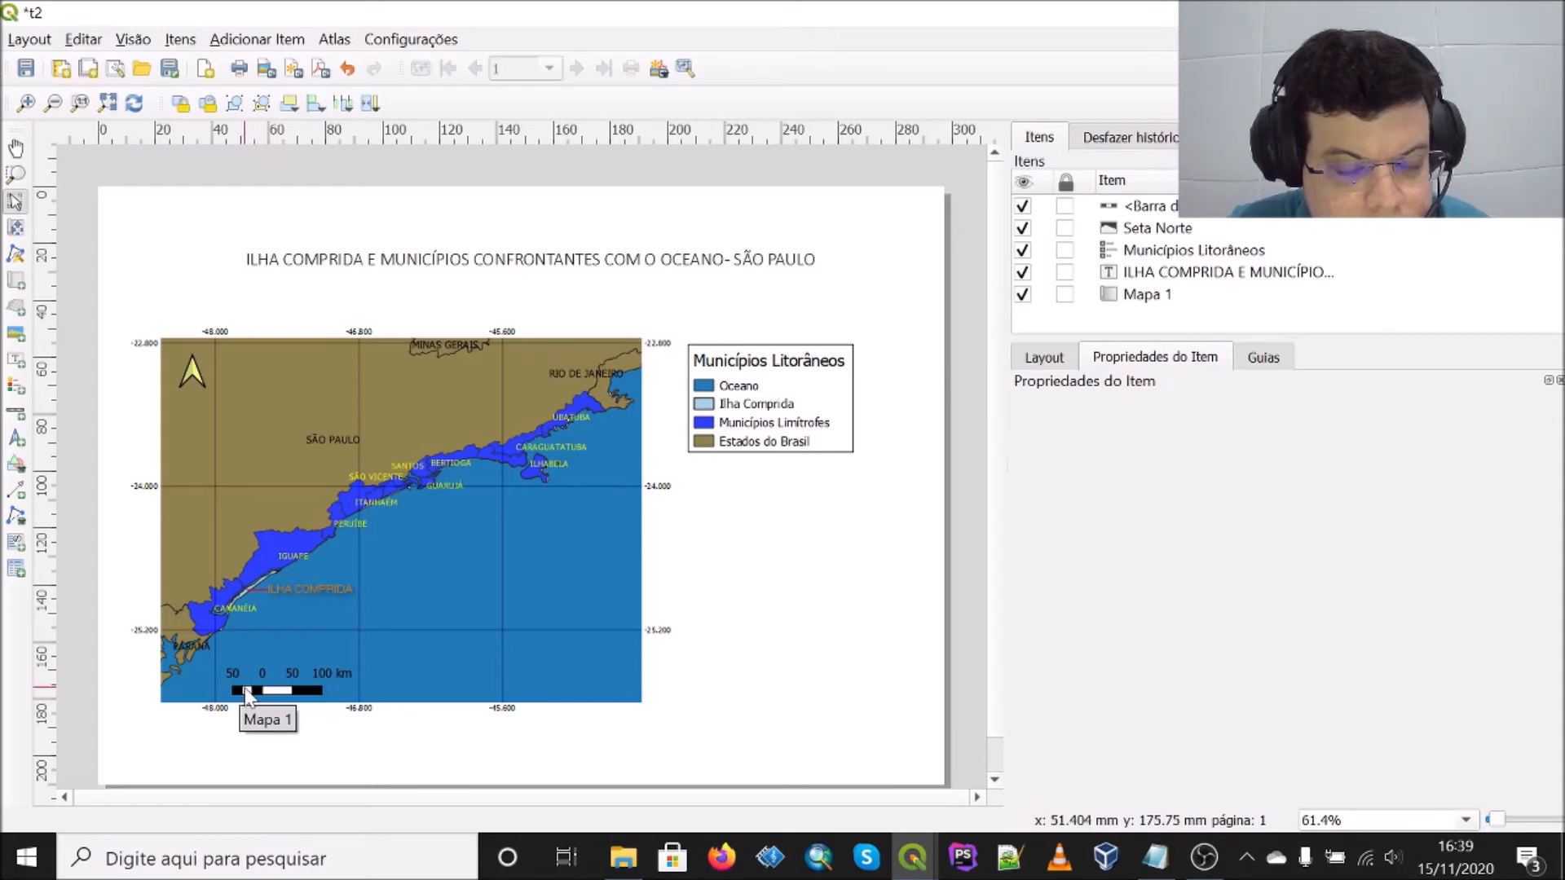
{"action": "scroll", "coordinate": [237, 751], "scroll_direction": "up", "scroll_amount": 3}
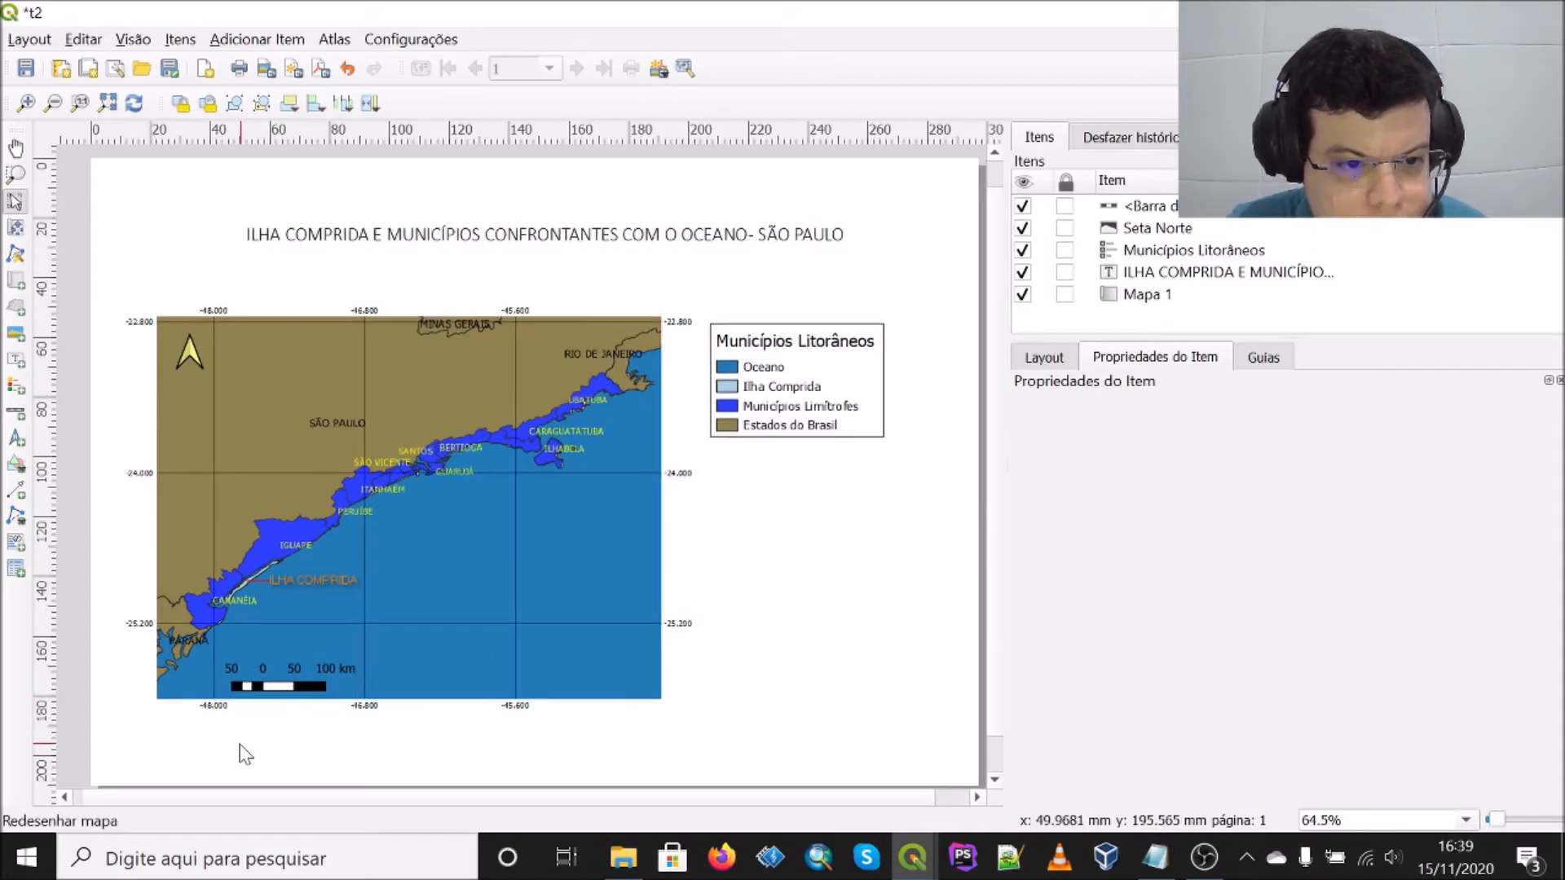
{"action": "scroll", "coordinate": [245, 755], "scroll_direction": "up", "scroll_amount": 1}
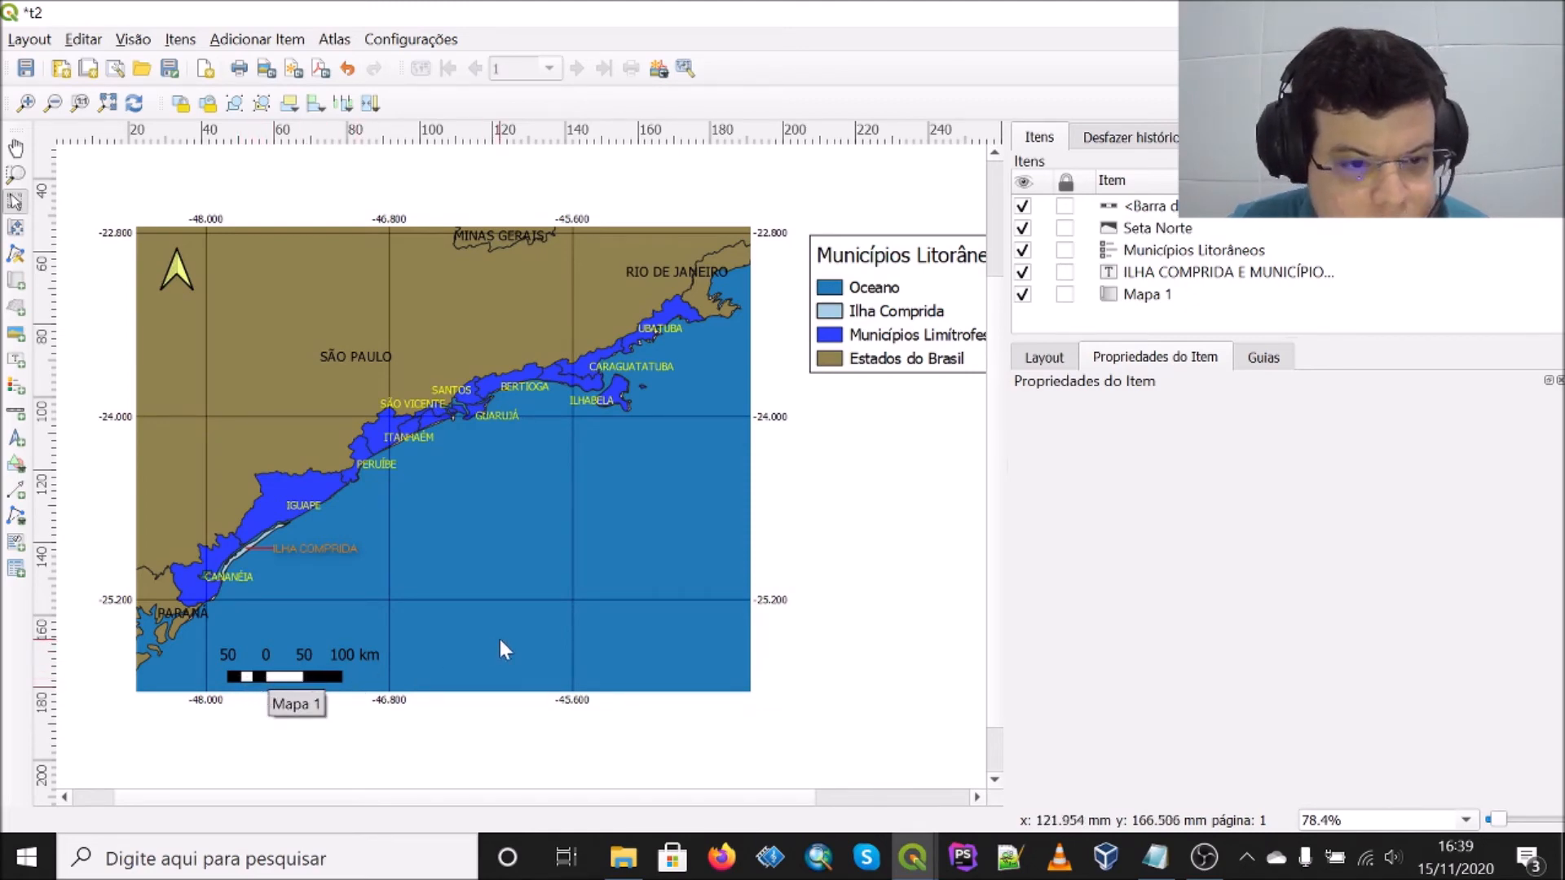
{"action": "scroll", "coordinate": [496, 637], "scroll_direction": "down", "scroll_amount": 1}
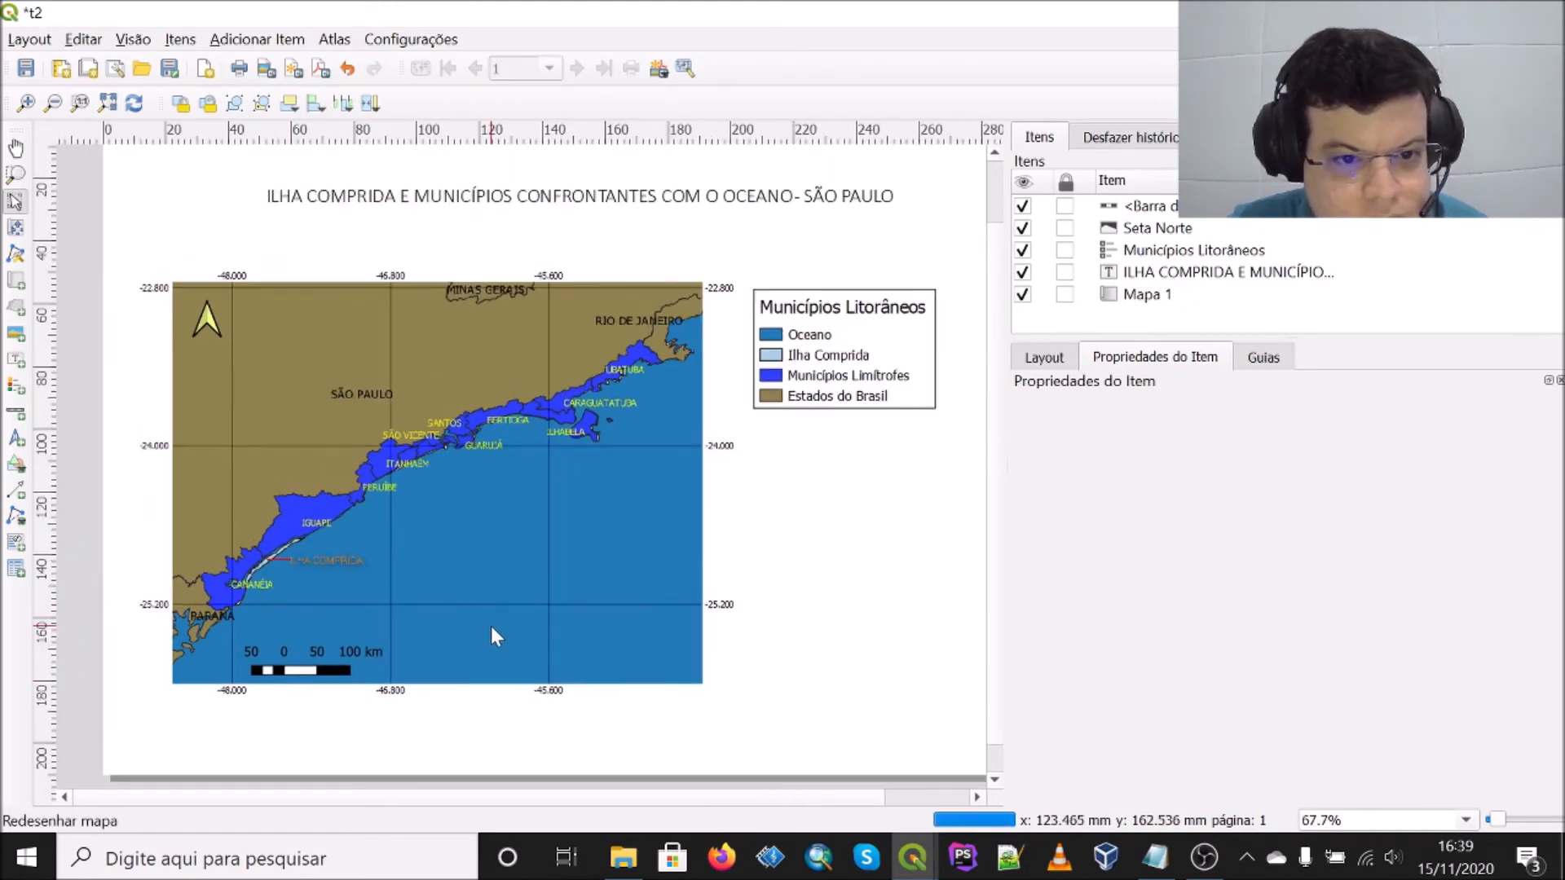
Step: Try a label unit multiplier of 1 on the scale bar and restore it to 0,5
{"action": "left_click", "coordinate": [315, 670]}
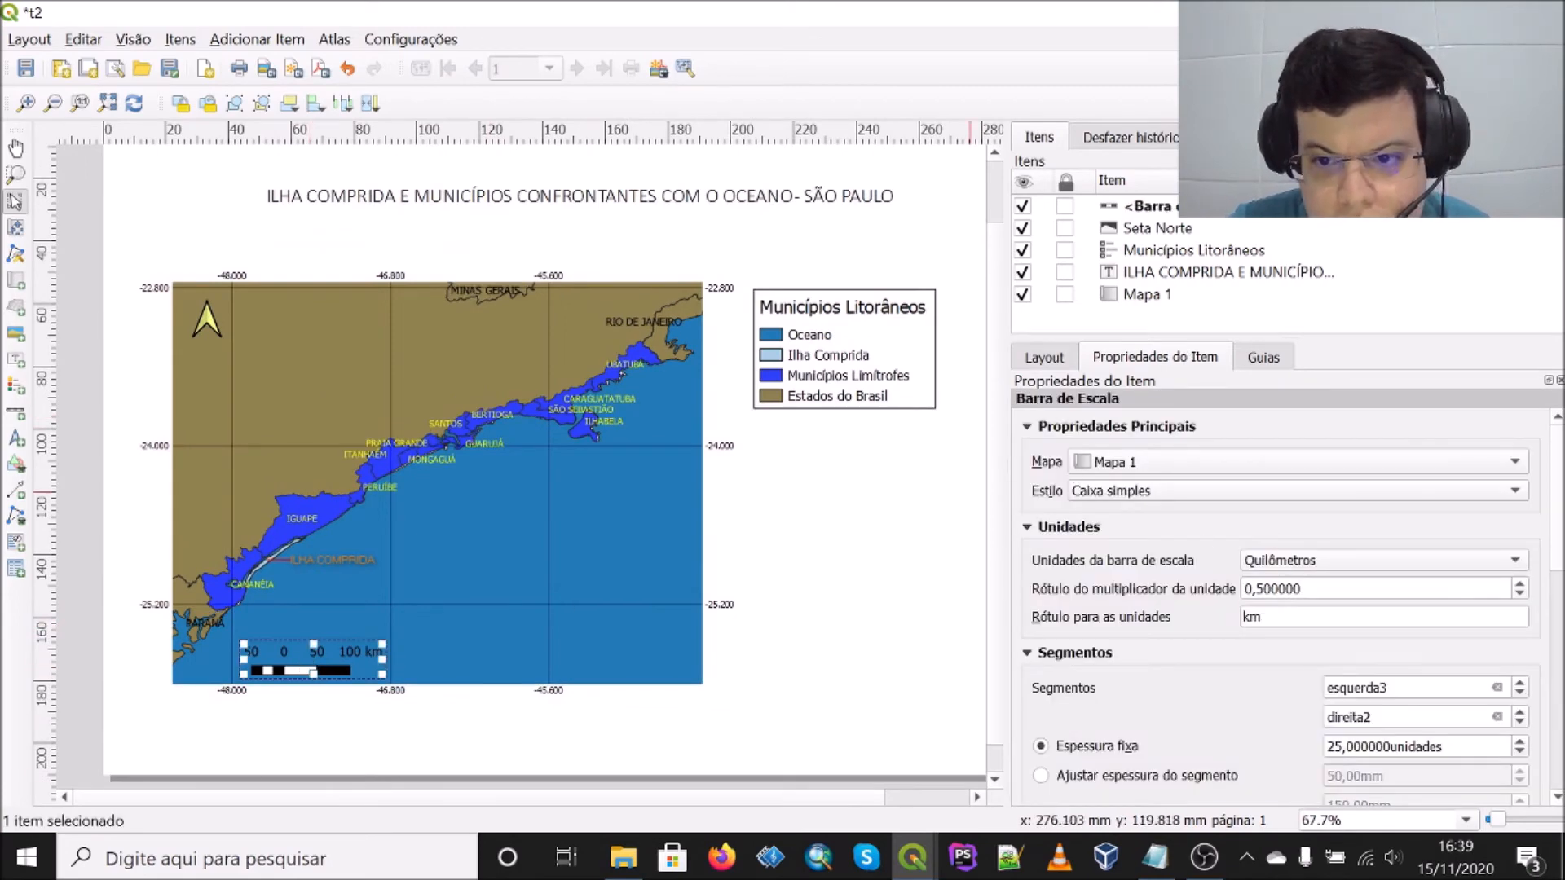
{"action": "double_click", "coordinate": [1301, 588]}
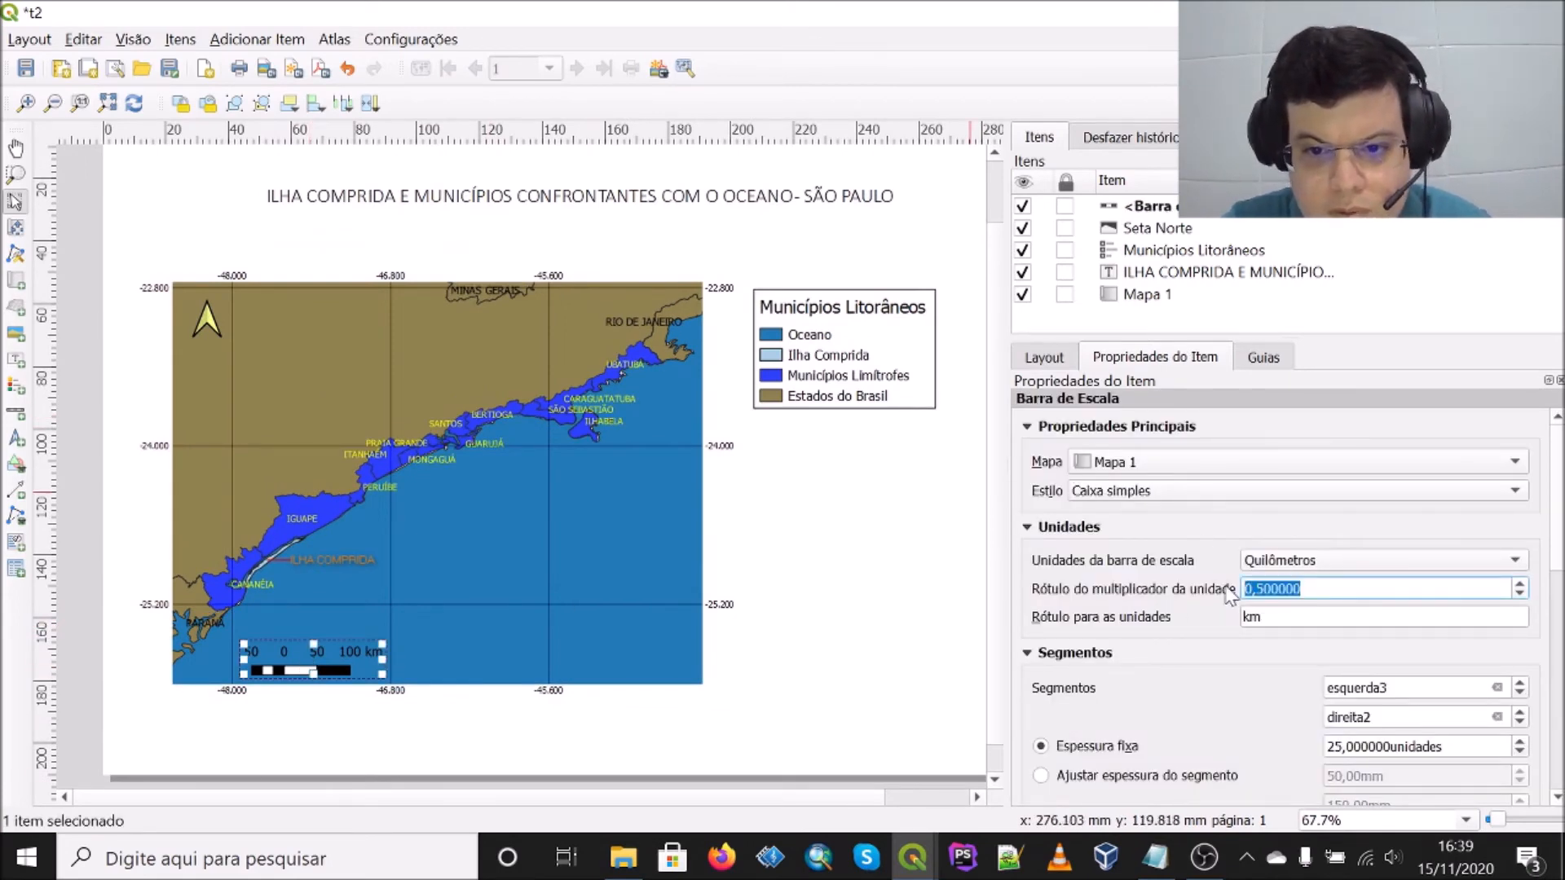
{"action": "type", "text": "1"}
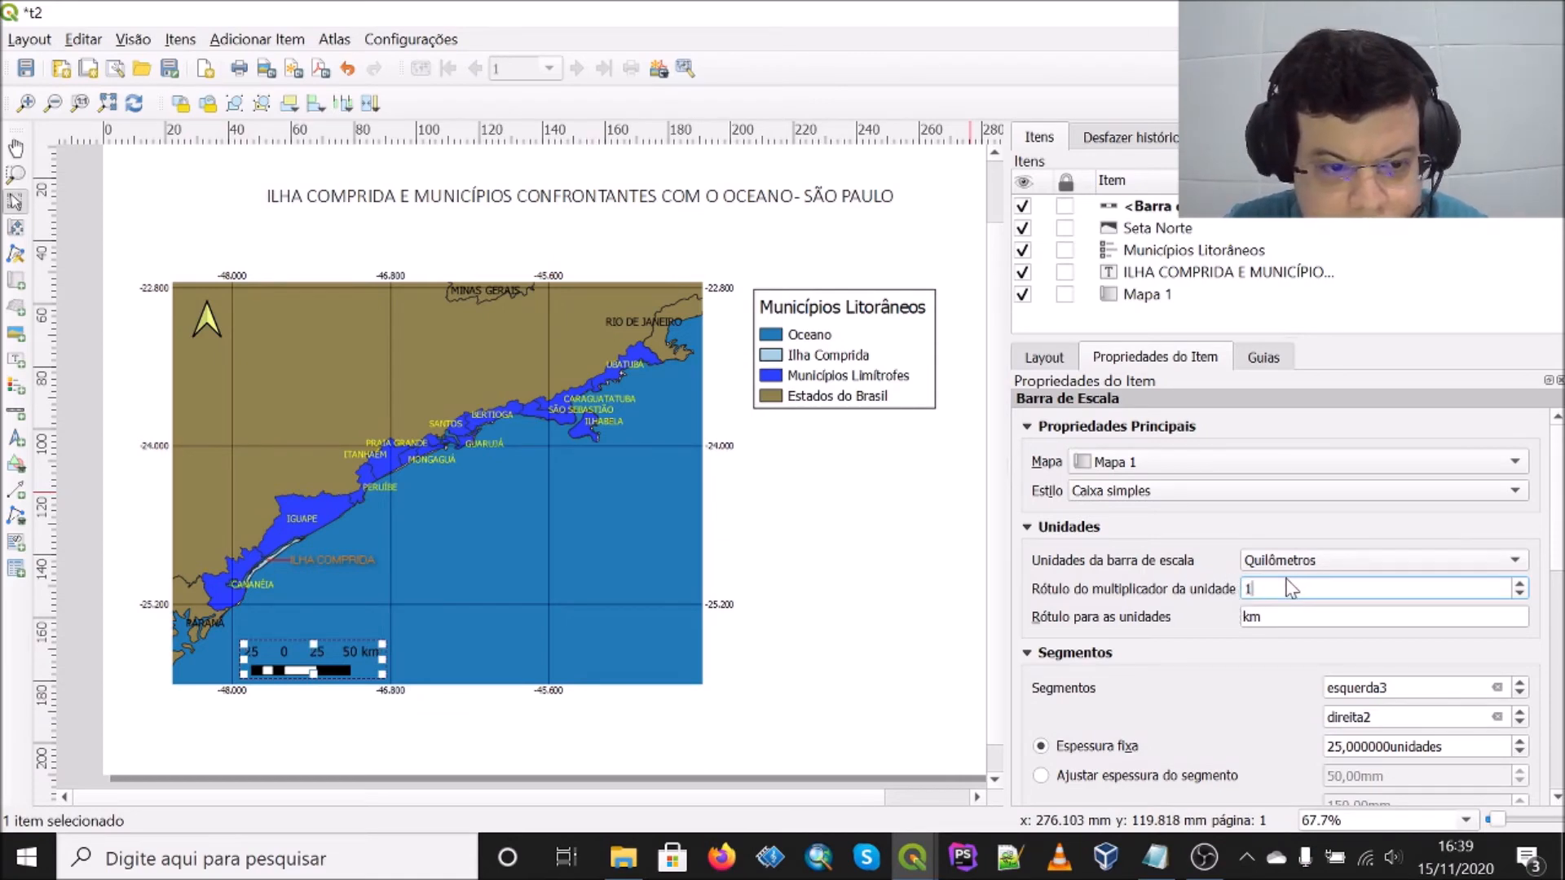
{"action": "key", "text": "Return"}
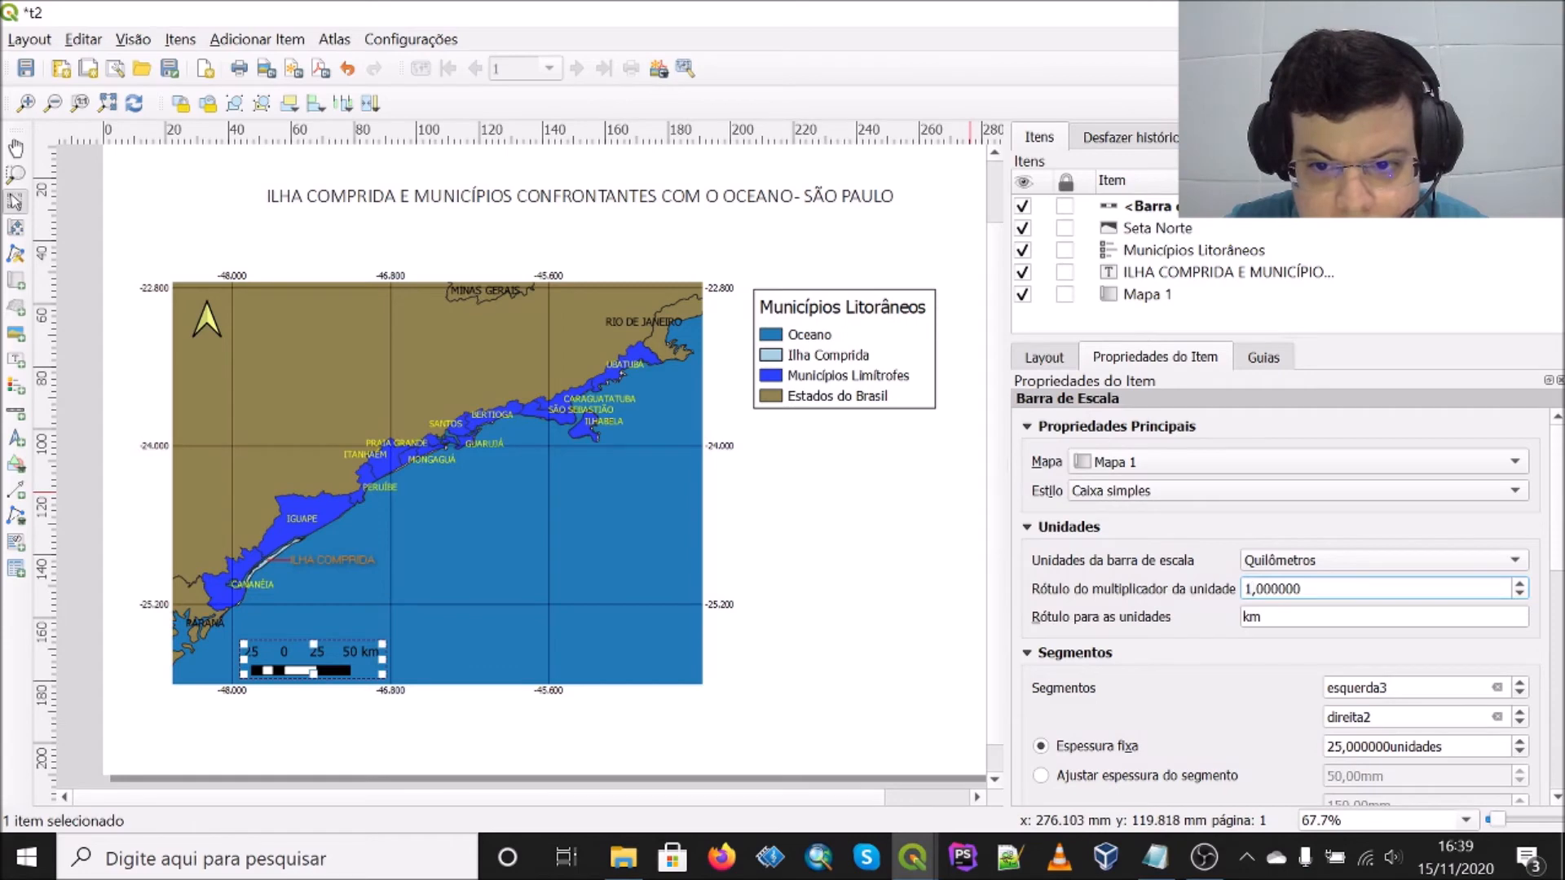
{"action": "key", "text": "ctrl+a"}
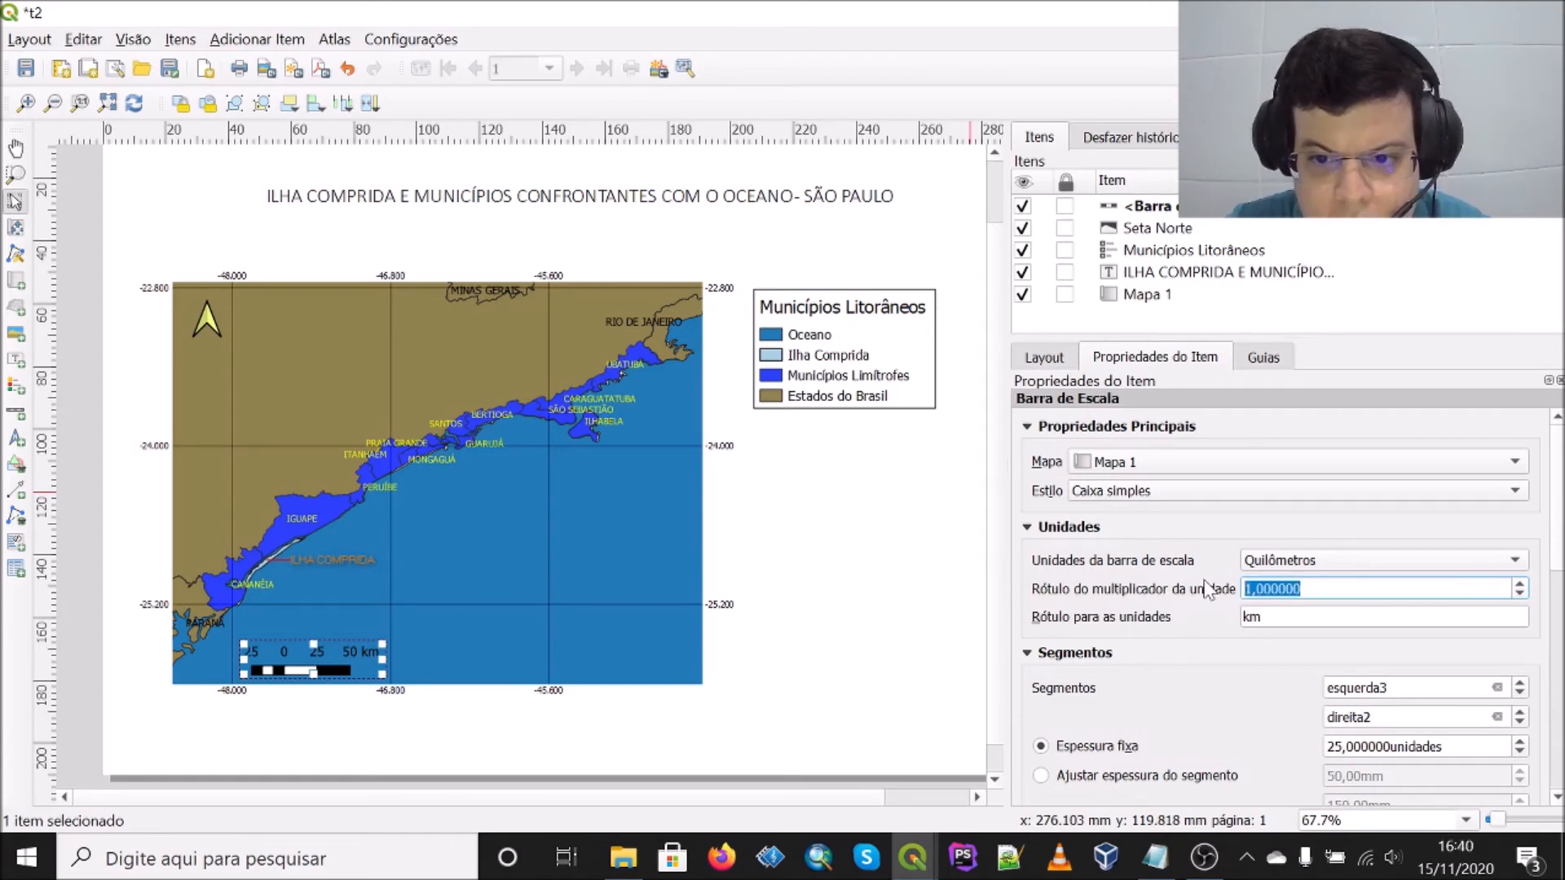
{"action": "type", "text": "0,5"}
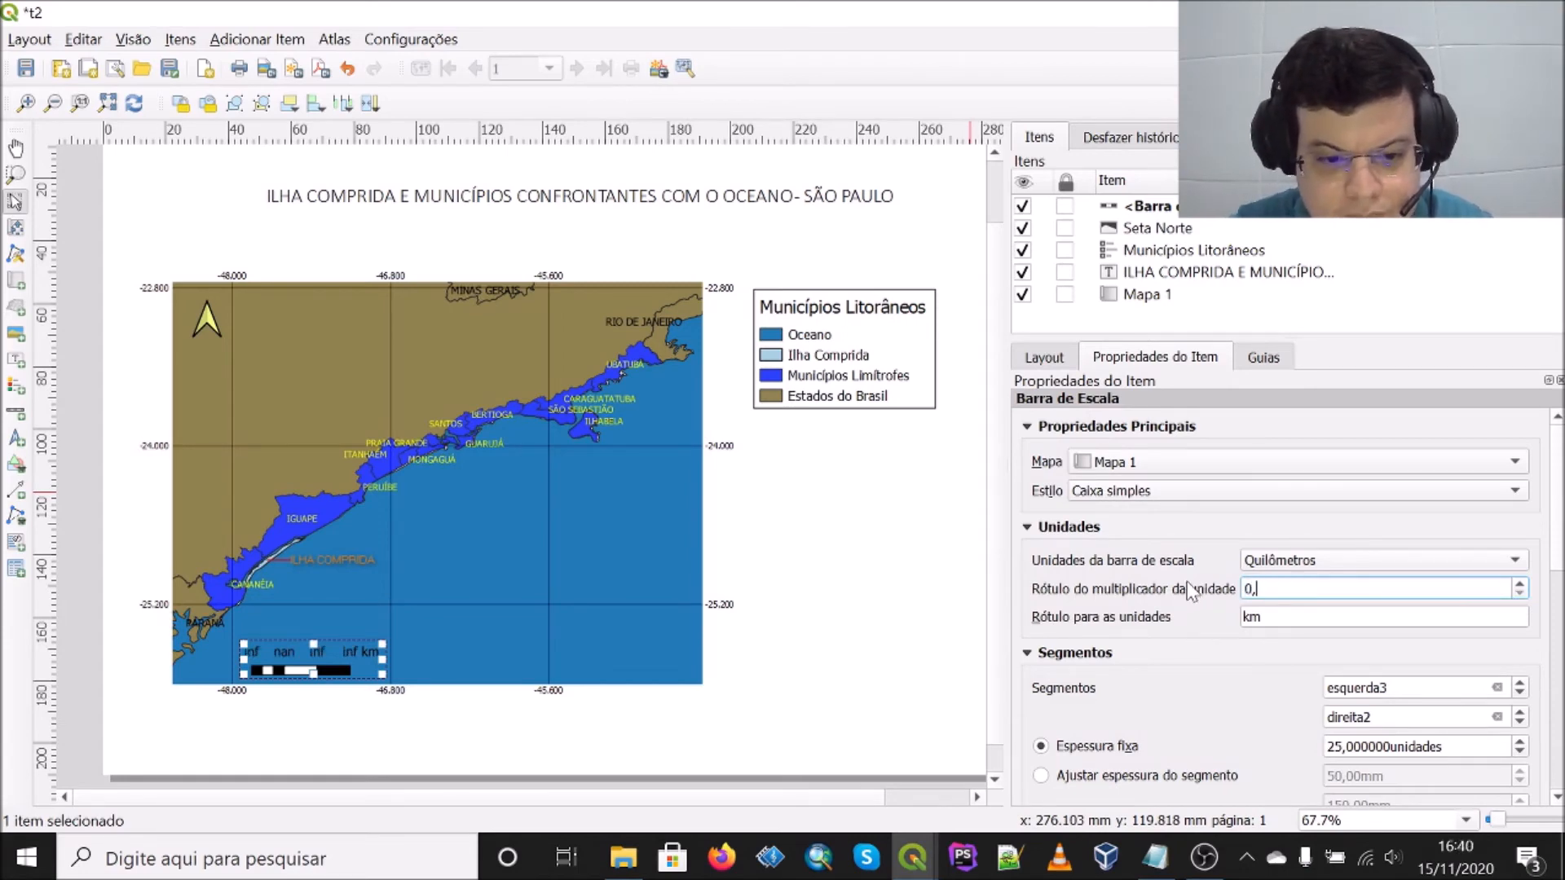
{"action": "key", "text": "Return"}
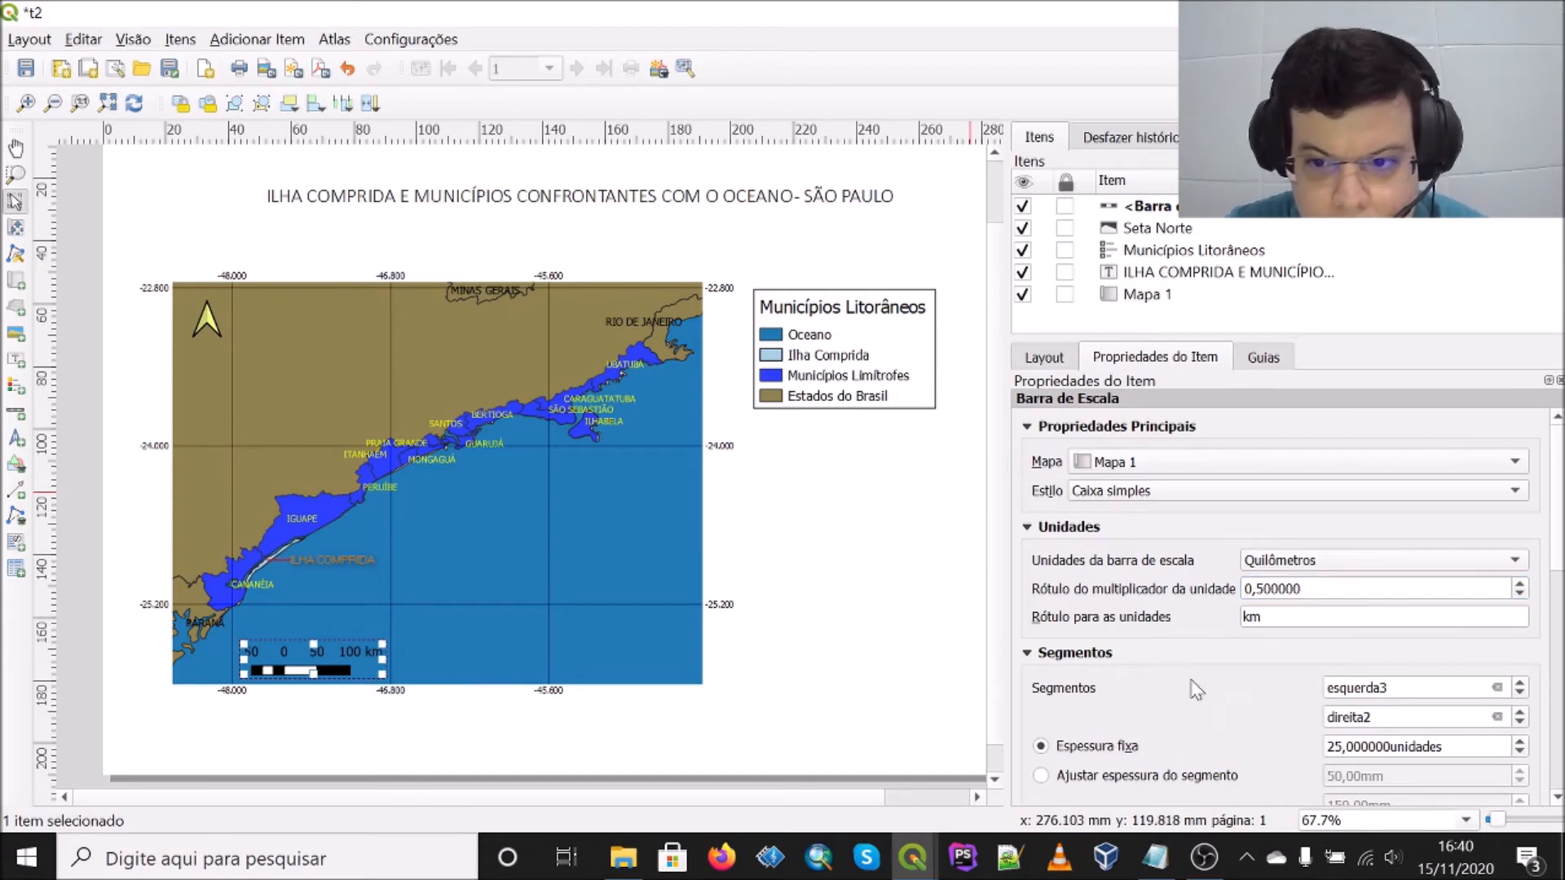
Step: Set the scale bar's right segments to 3
{"action": "scroll", "coordinate": [1230, 660], "scroll_direction": "down", "scroll_amount": 2}
{"action": "left_click", "coordinate": [1399, 569]}
{"action": "key", "text": "BackSpace"}
{"action": "type", "text": "3"}
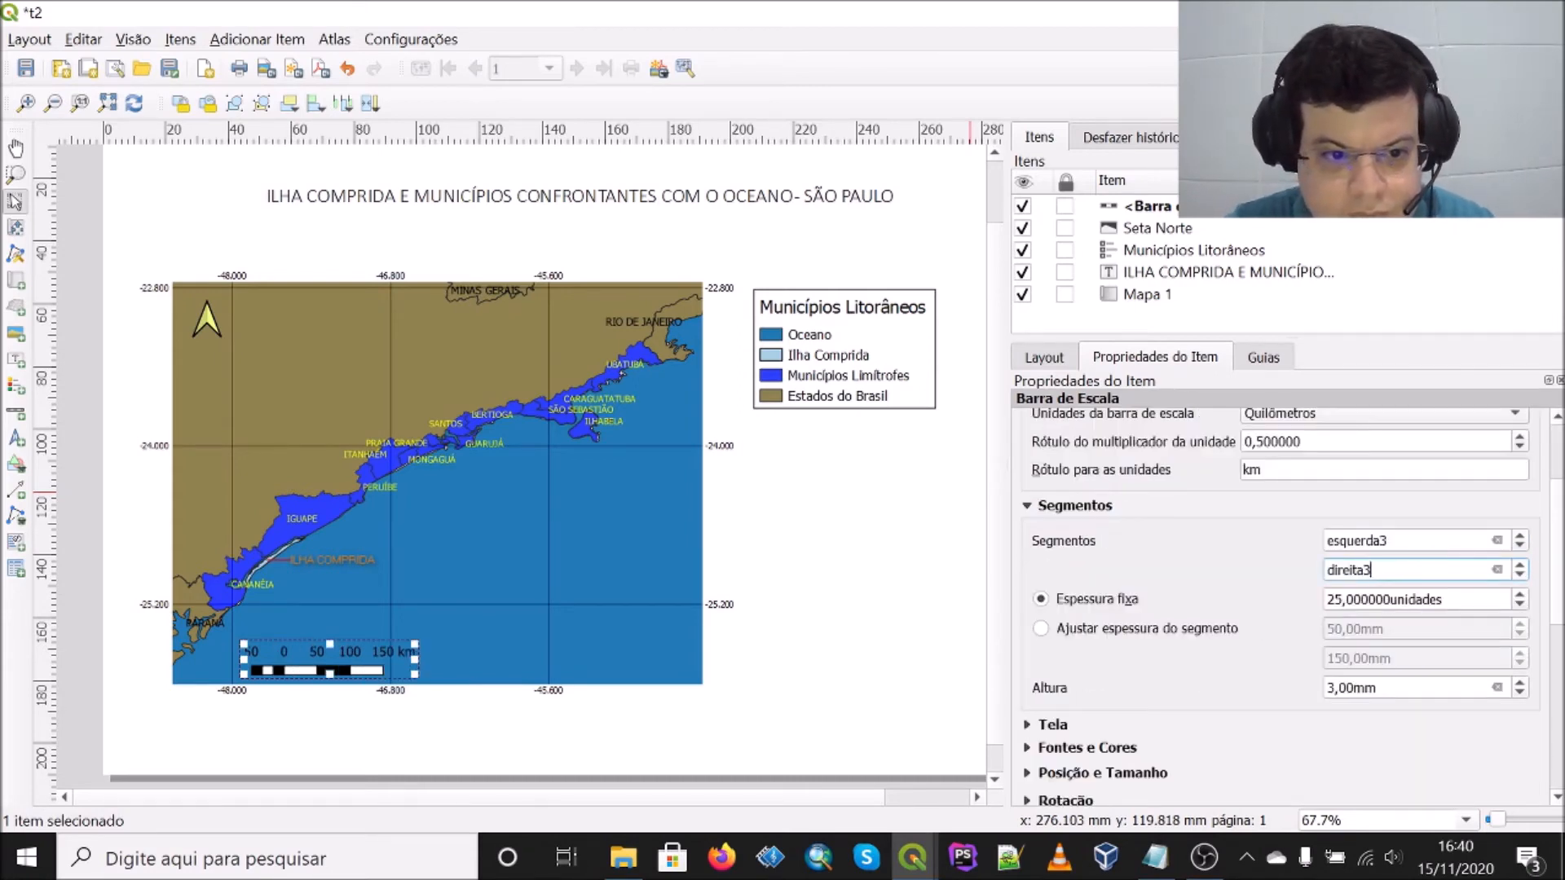
Step: Set the scale bar's left segments to 2
{"action": "left_click", "coordinate": [1399, 540]}
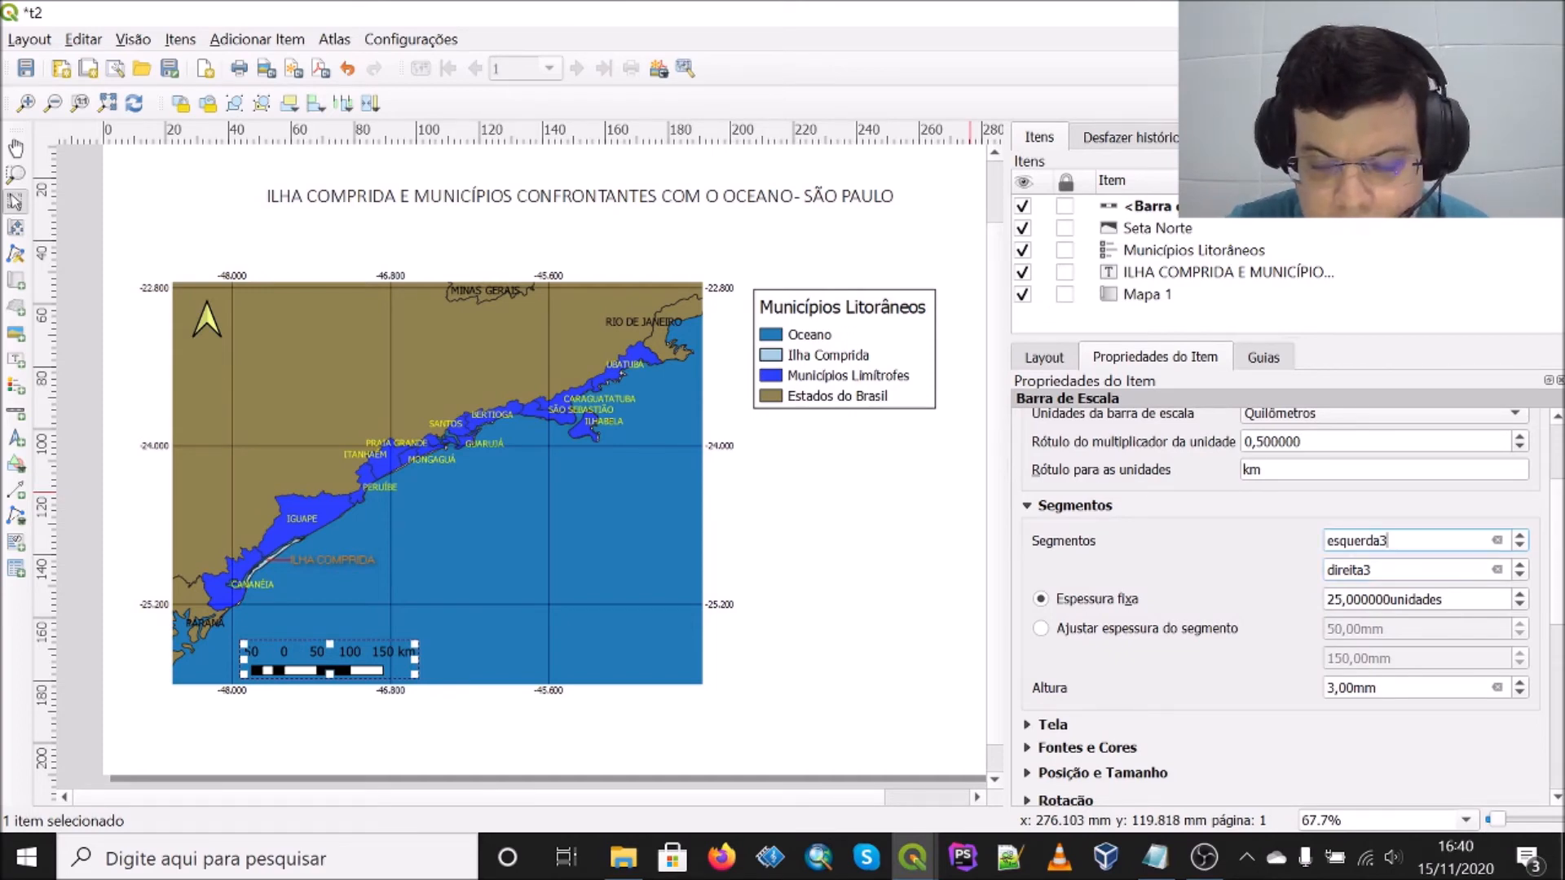
{"action": "key", "text": "BackSpace"}
{"action": "type", "text": "2"}
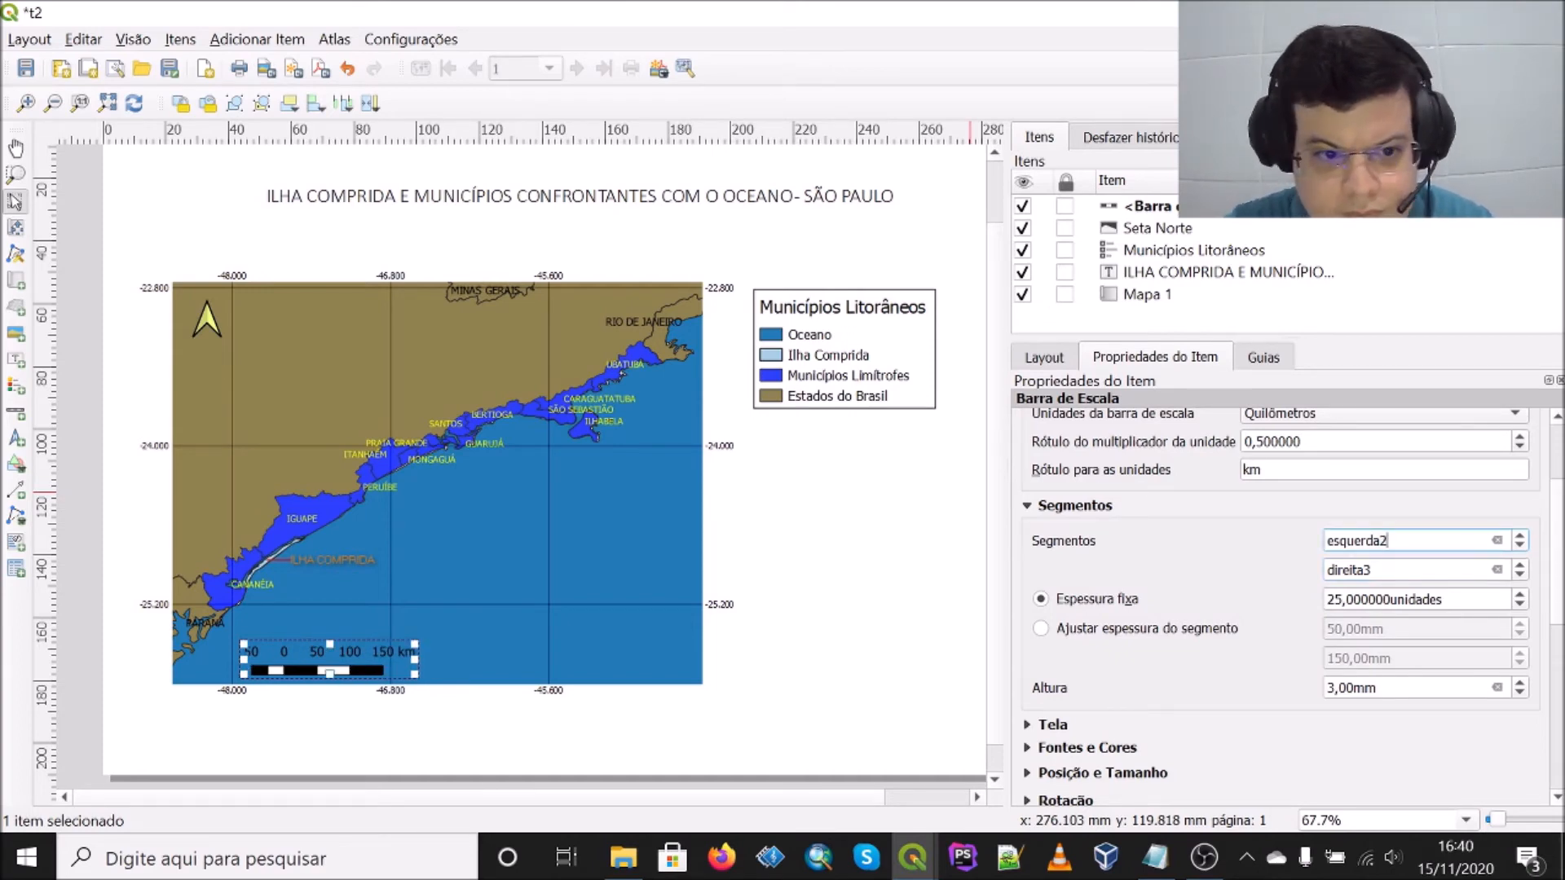
Step: Try 1 right segment on the scale bar, settle on 2 and deselect the bar
{"action": "left_click", "coordinate": [1386, 570]}
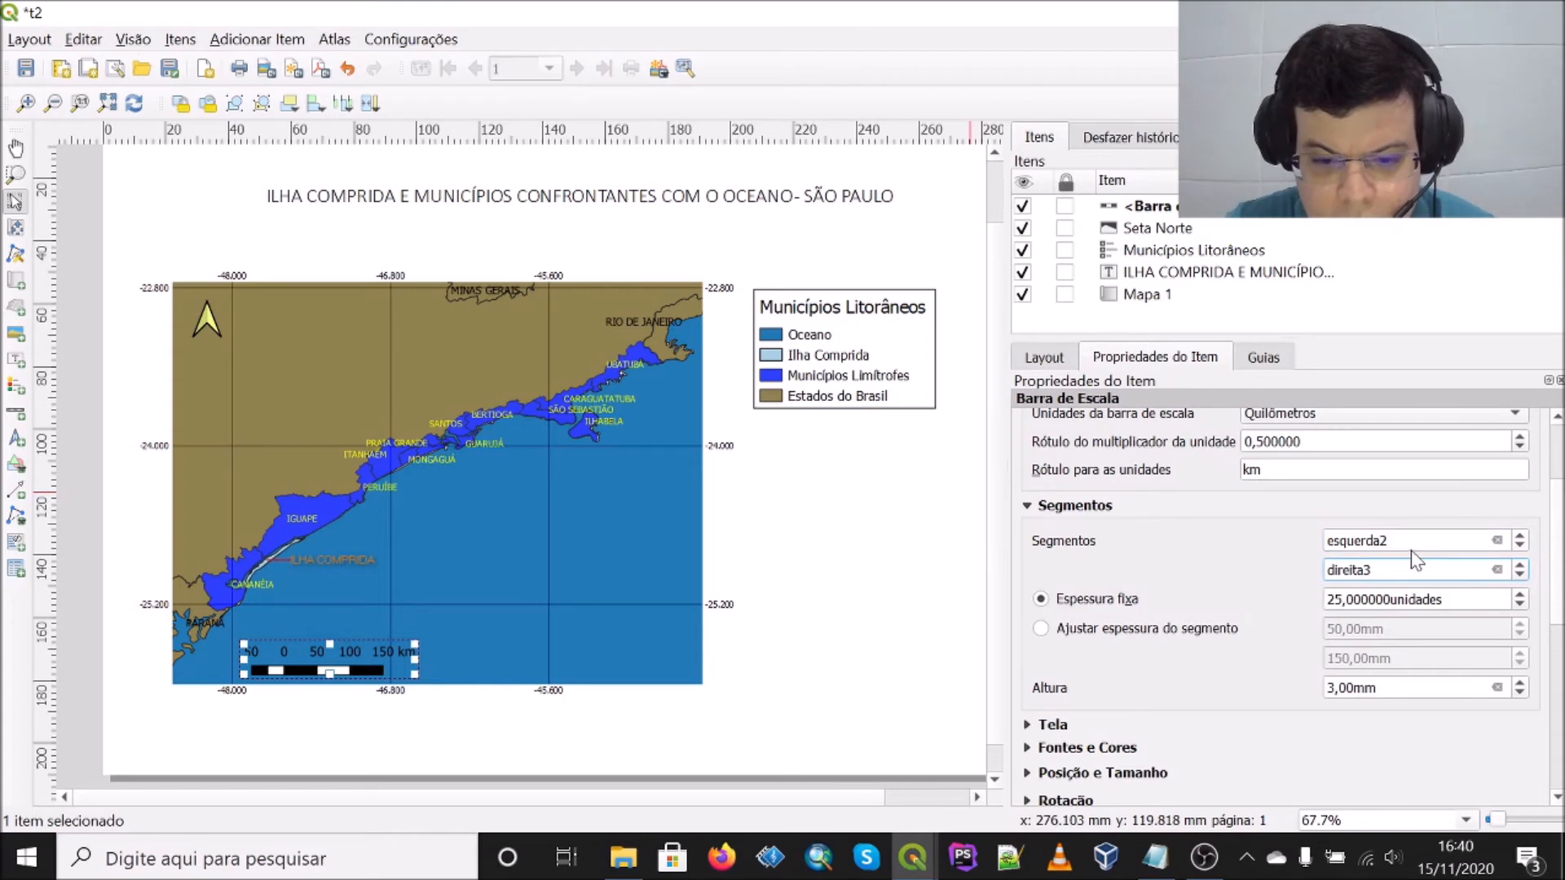
{"action": "key", "text": "BackSpace"}
{"action": "type", "text": "1"}
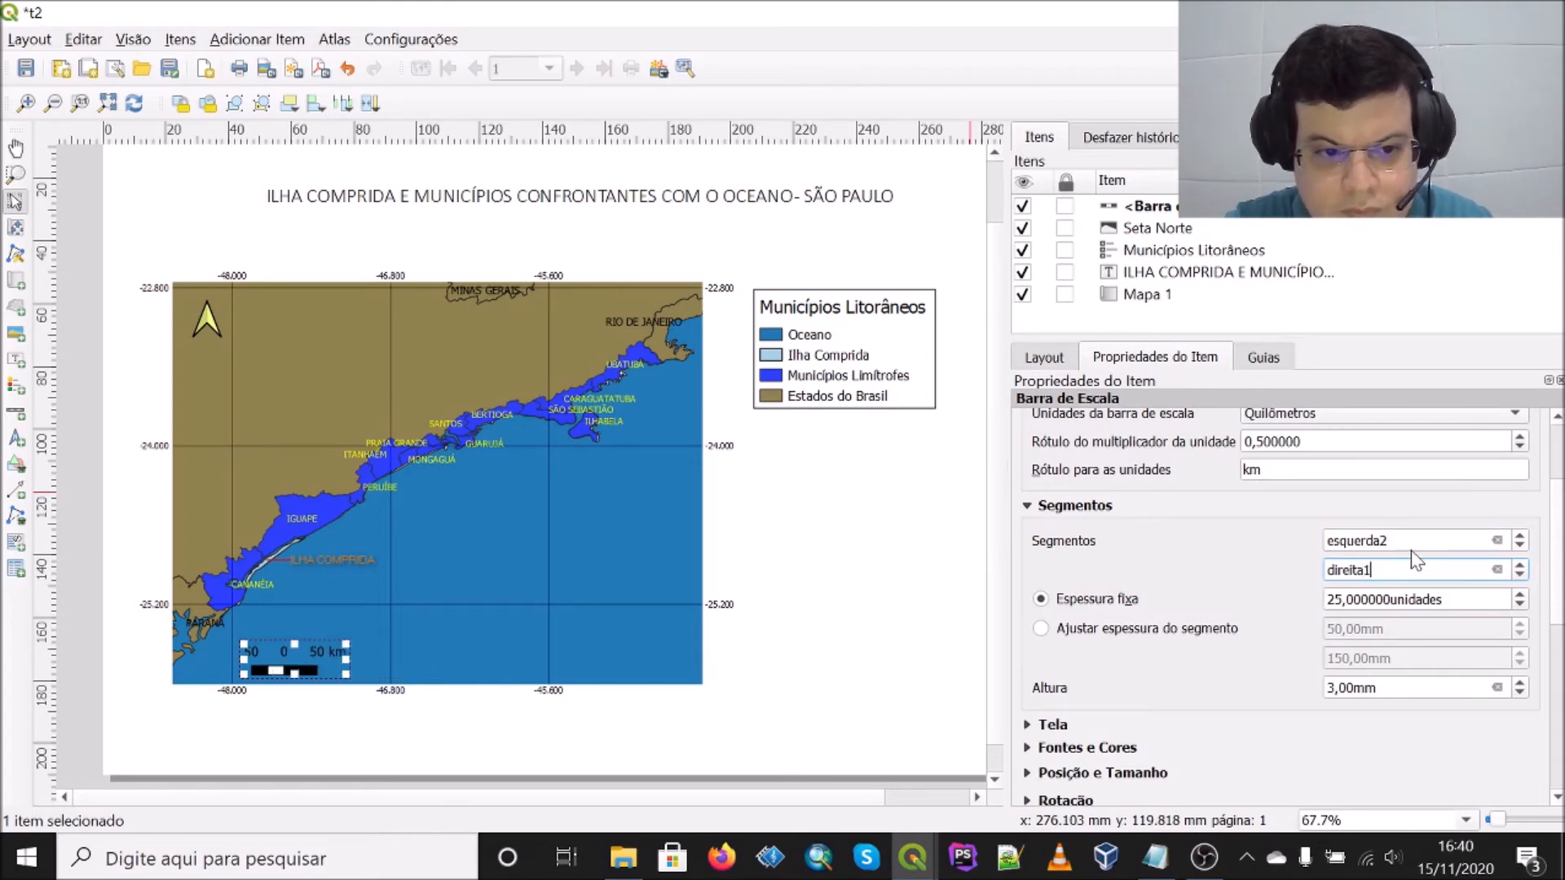
{"action": "key", "text": "BackSpace"}
{"action": "type", "text": "2"}
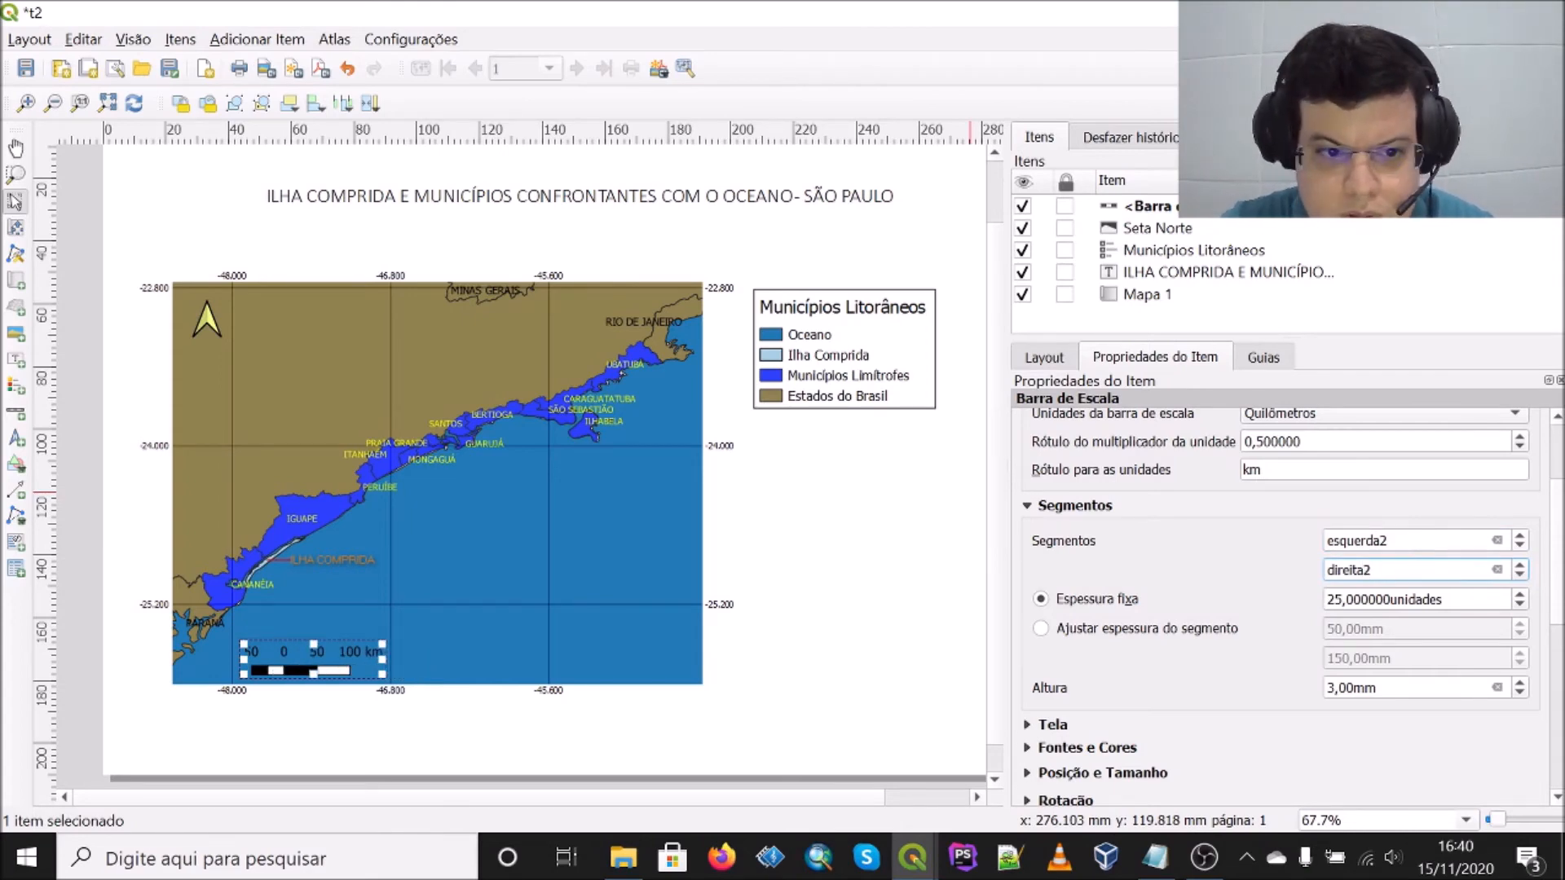
{"action": "left_click", "coordinate": [815, 656]}
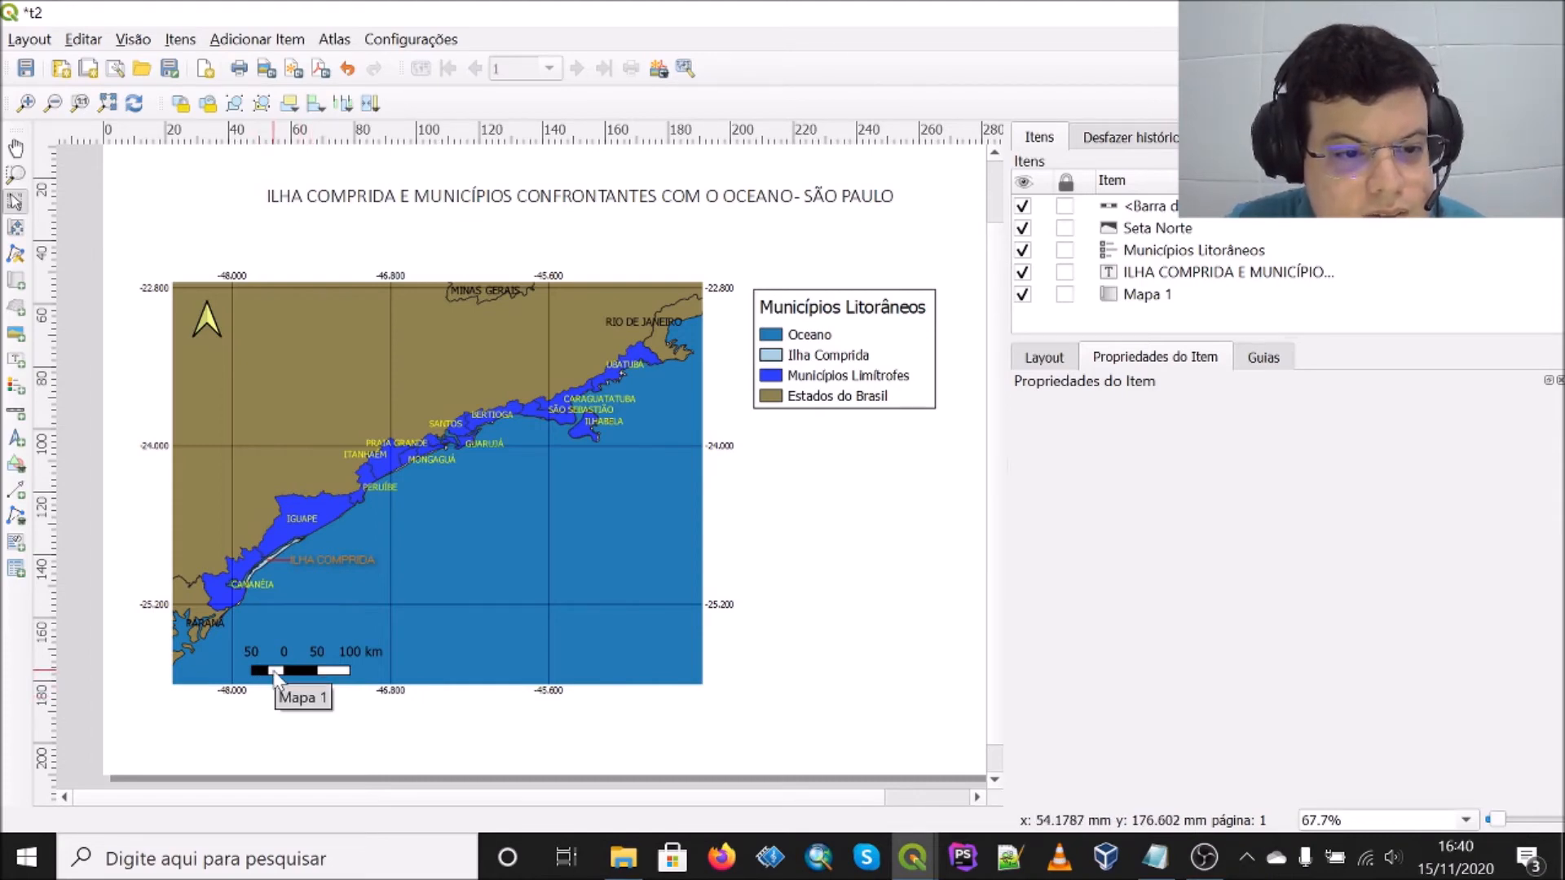
Step: Try fitting the scale bar's segment width between 50 and 150 mm instead of using a fixed width
{"action": "left_click", "coordinate": [308, 670]}
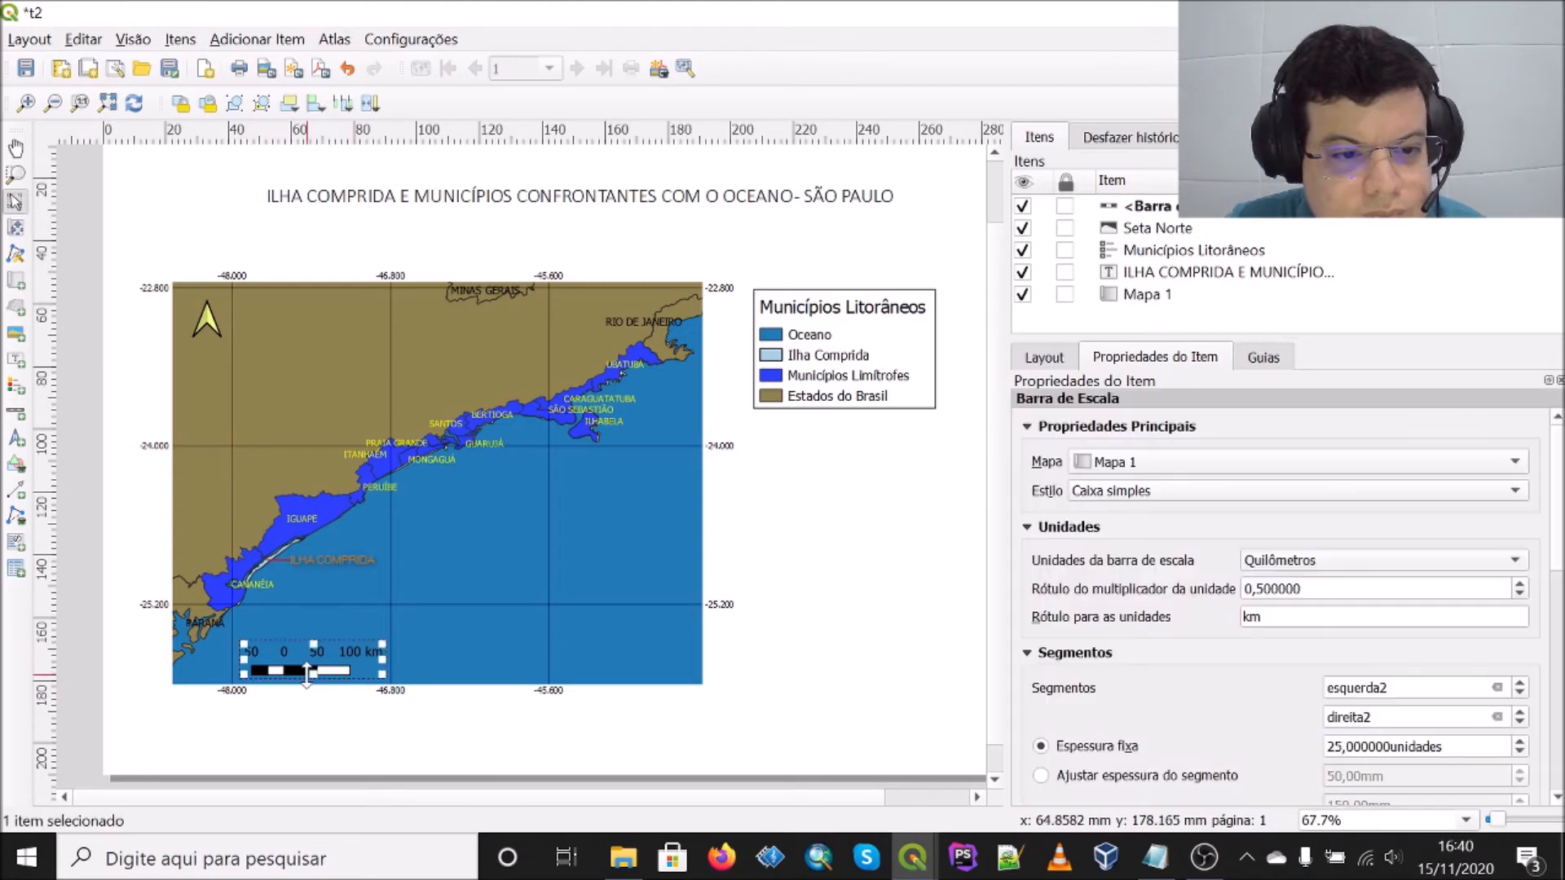
{"action": "scroll", "coordinate": [1191, 618], "scroll_direction": "down", "scroll_amount": 2}
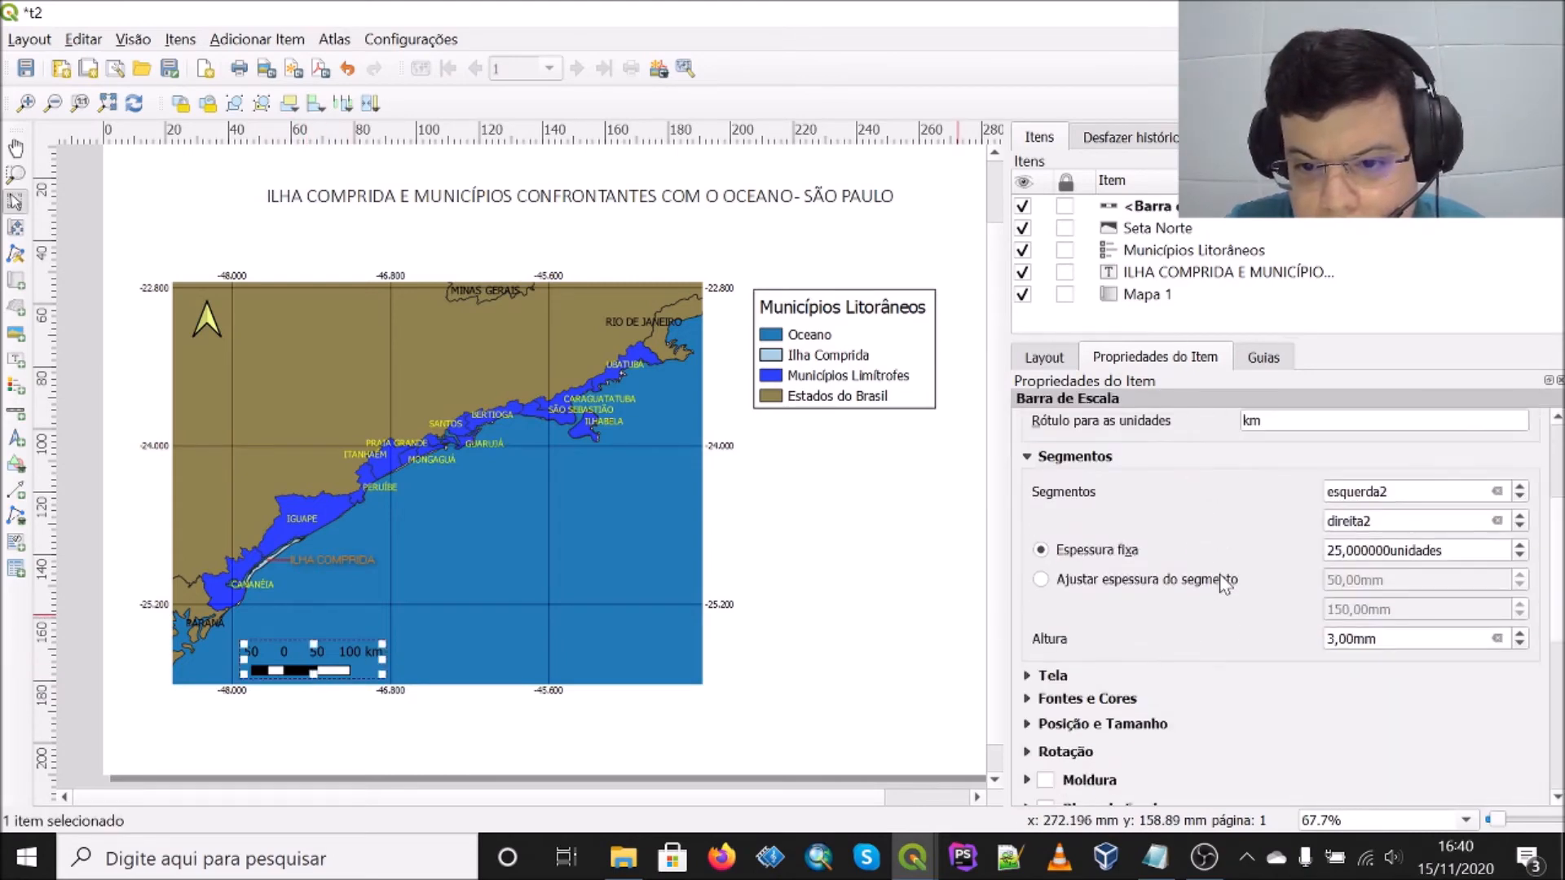
{"action": "left_click", "coordinate": [1041, 580]}
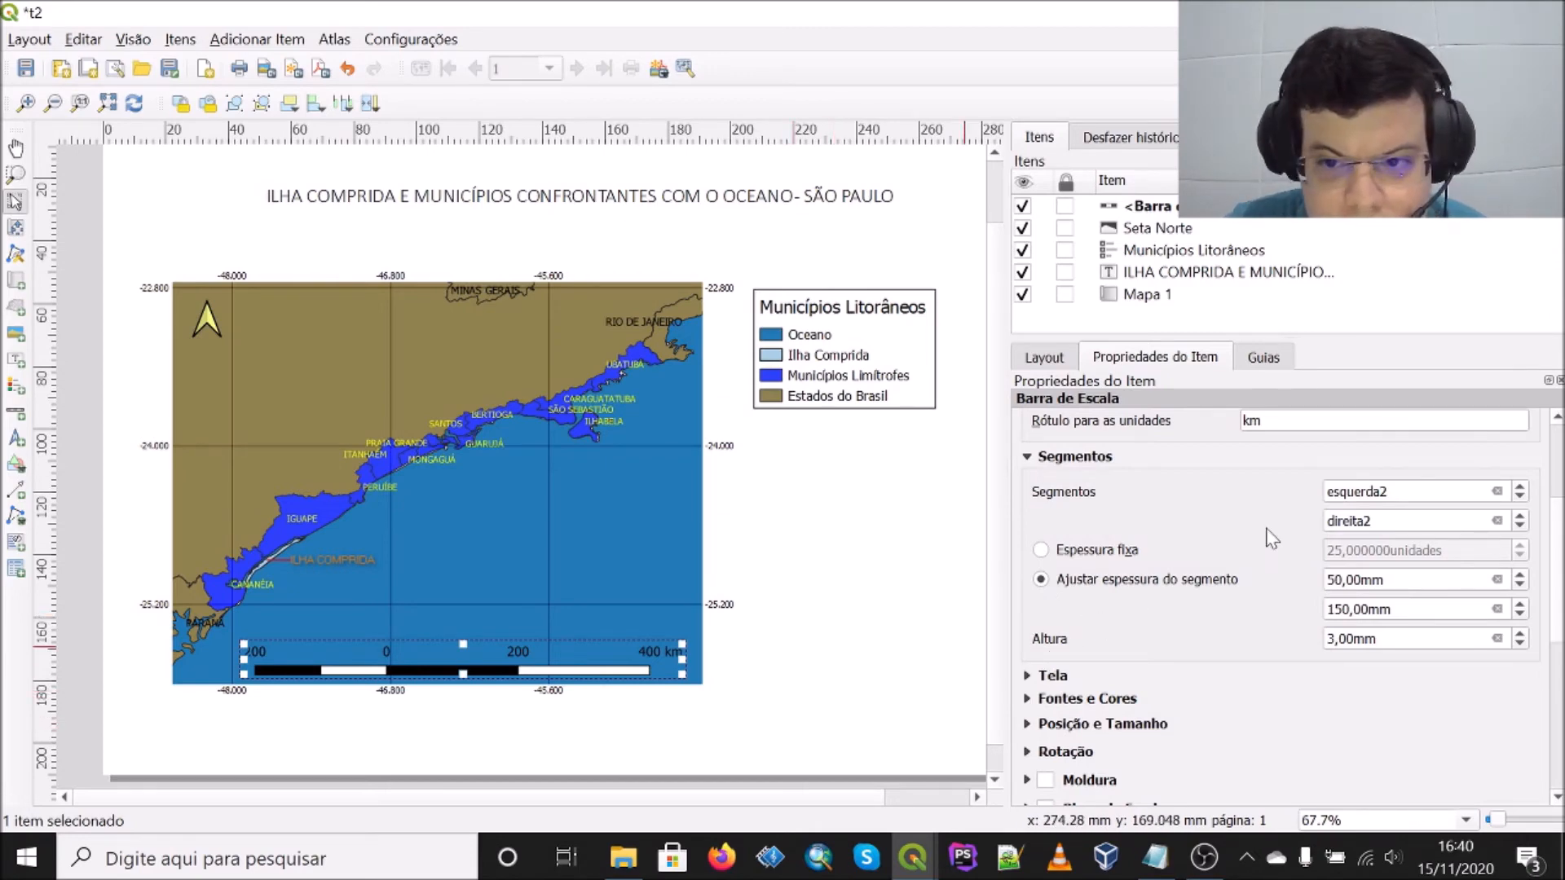
Step: Set the scale bar's label unit multiplier to 1
{"action": "scroll", "coordinate": [1262, 530], "scroll_direction": "up", "scroll_amount": 2}
{"action": "left_click", "coordinate": [1304, 539]}
{"action": "double_click", "coordinate": [1304, 540]}
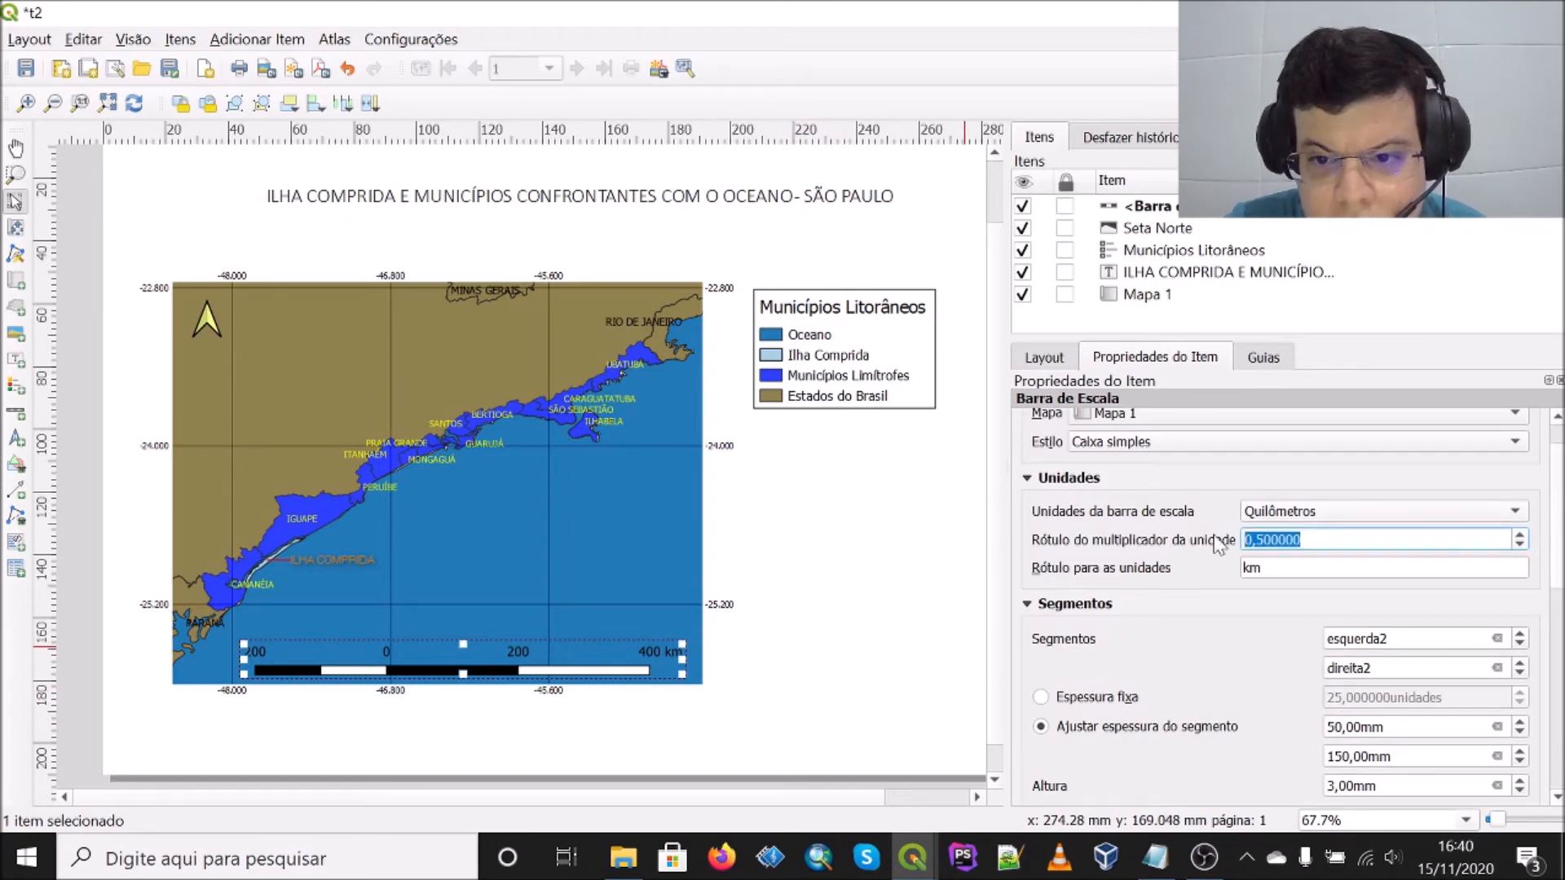
{"action": "type", "text": "1"}
{"action": "key", "text": "Return"}
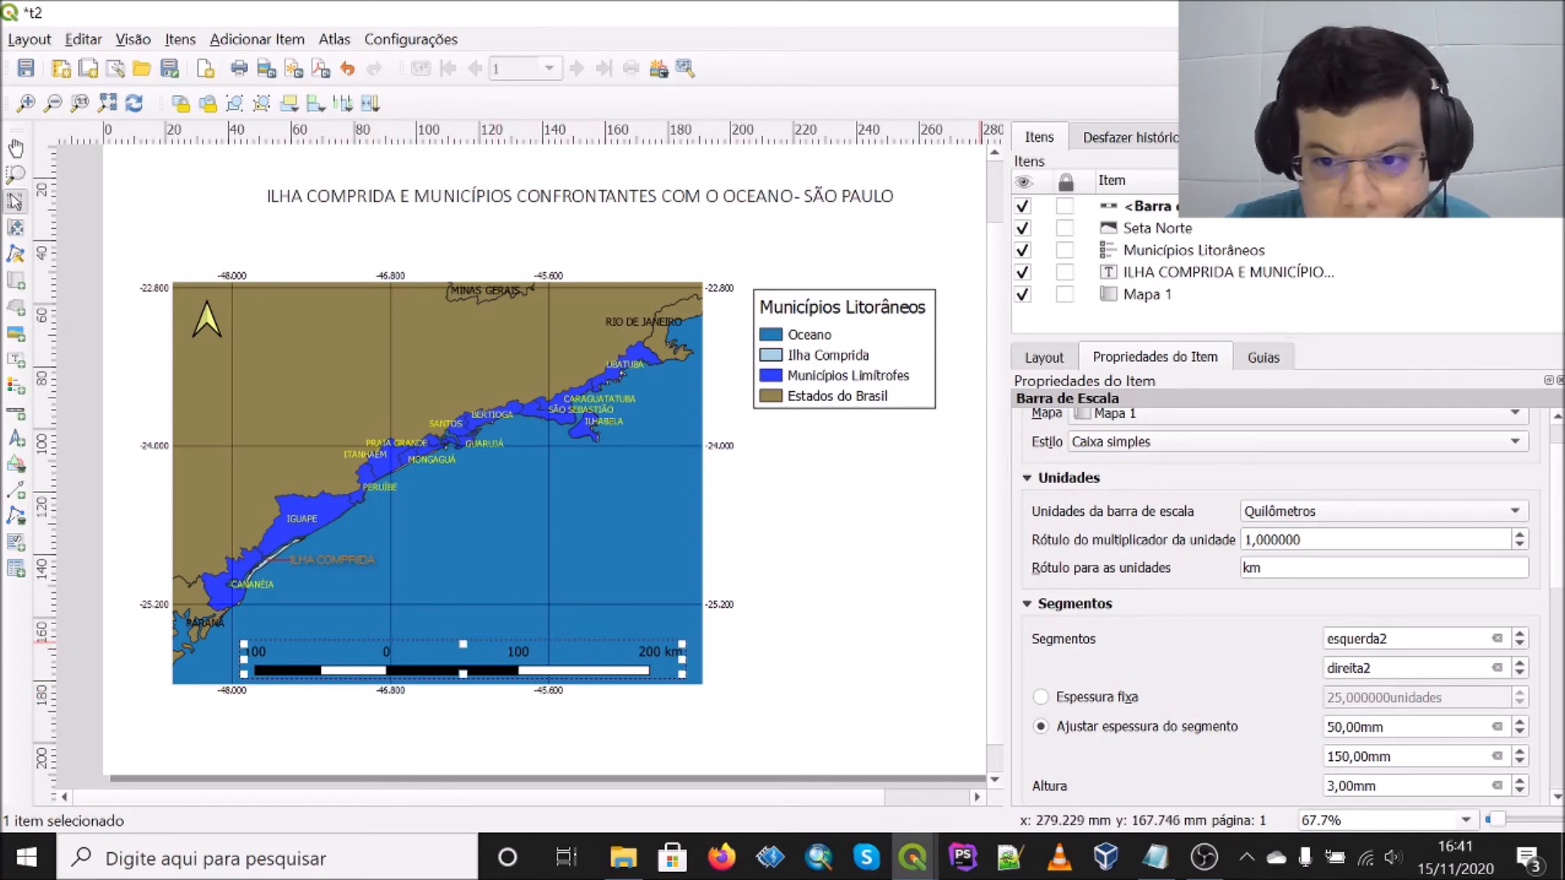
Step: Return the scale bar to fixed-width segments, try 100 units per segment, then 30, and deselect the bar
{"action": "left_click", "coordinate": [1042, 697]}
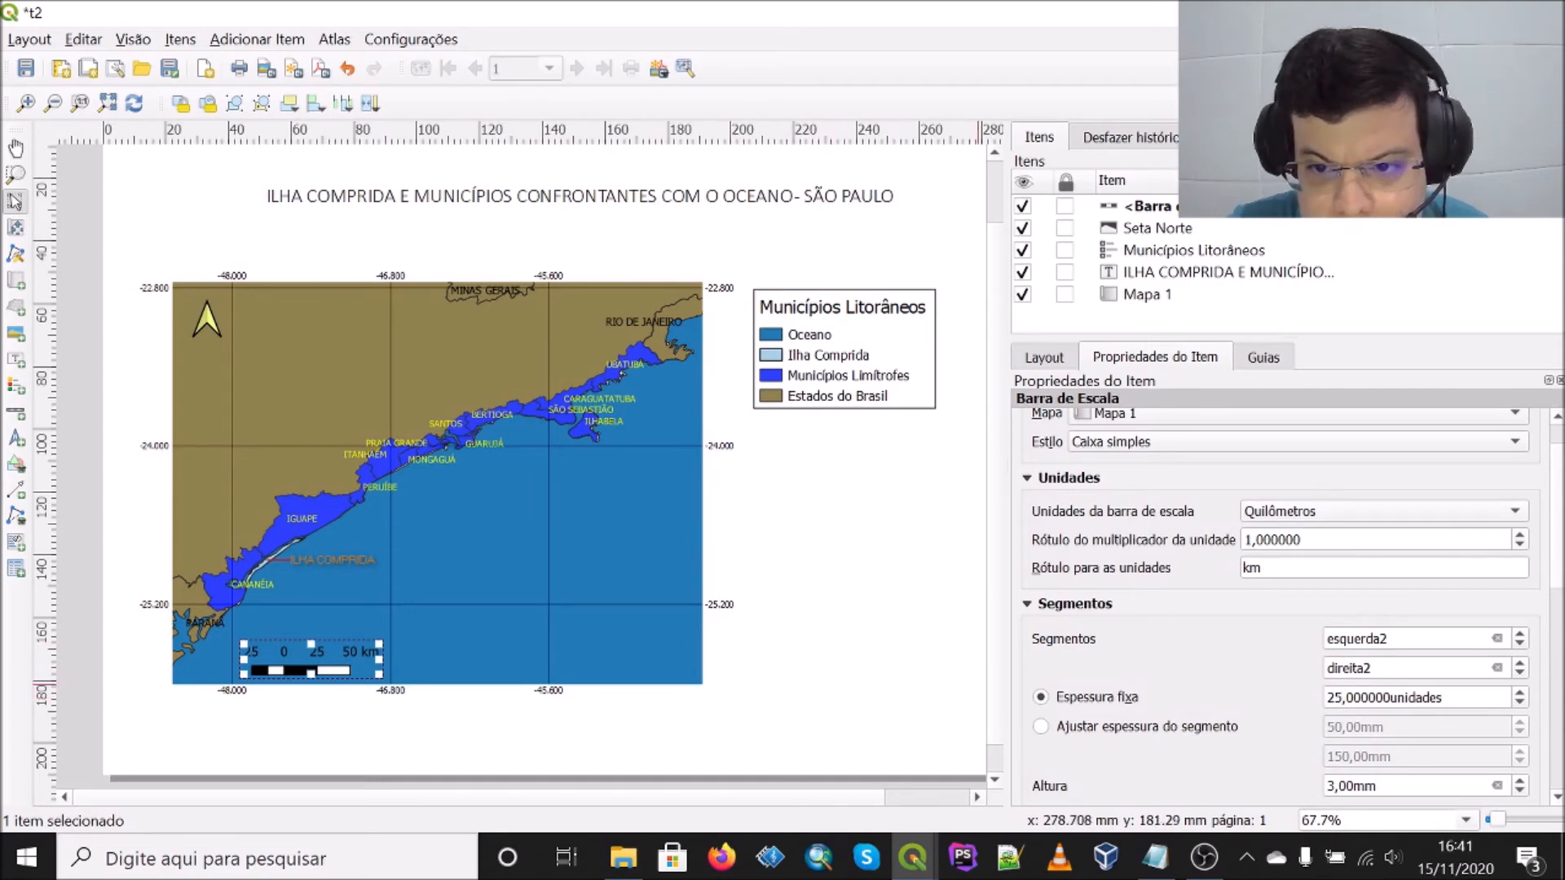
{"action": "scroll", "coordinate": [1349, 640], "scroll_direction": "down", "scroll_amount": 2}
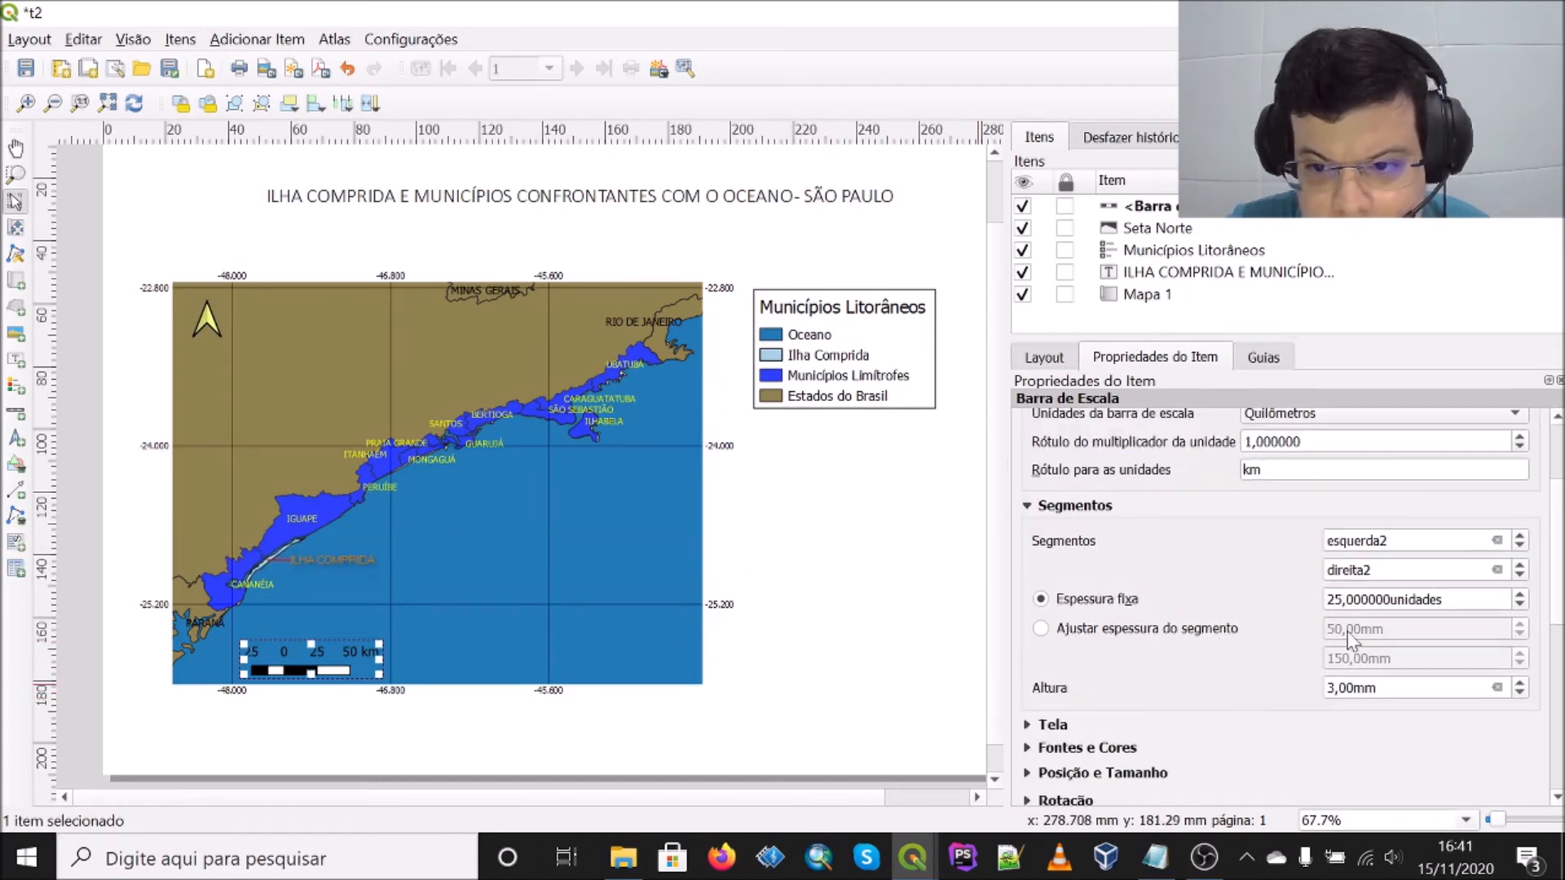
{"action": "double_click", "coordinate": [1335, 600]}
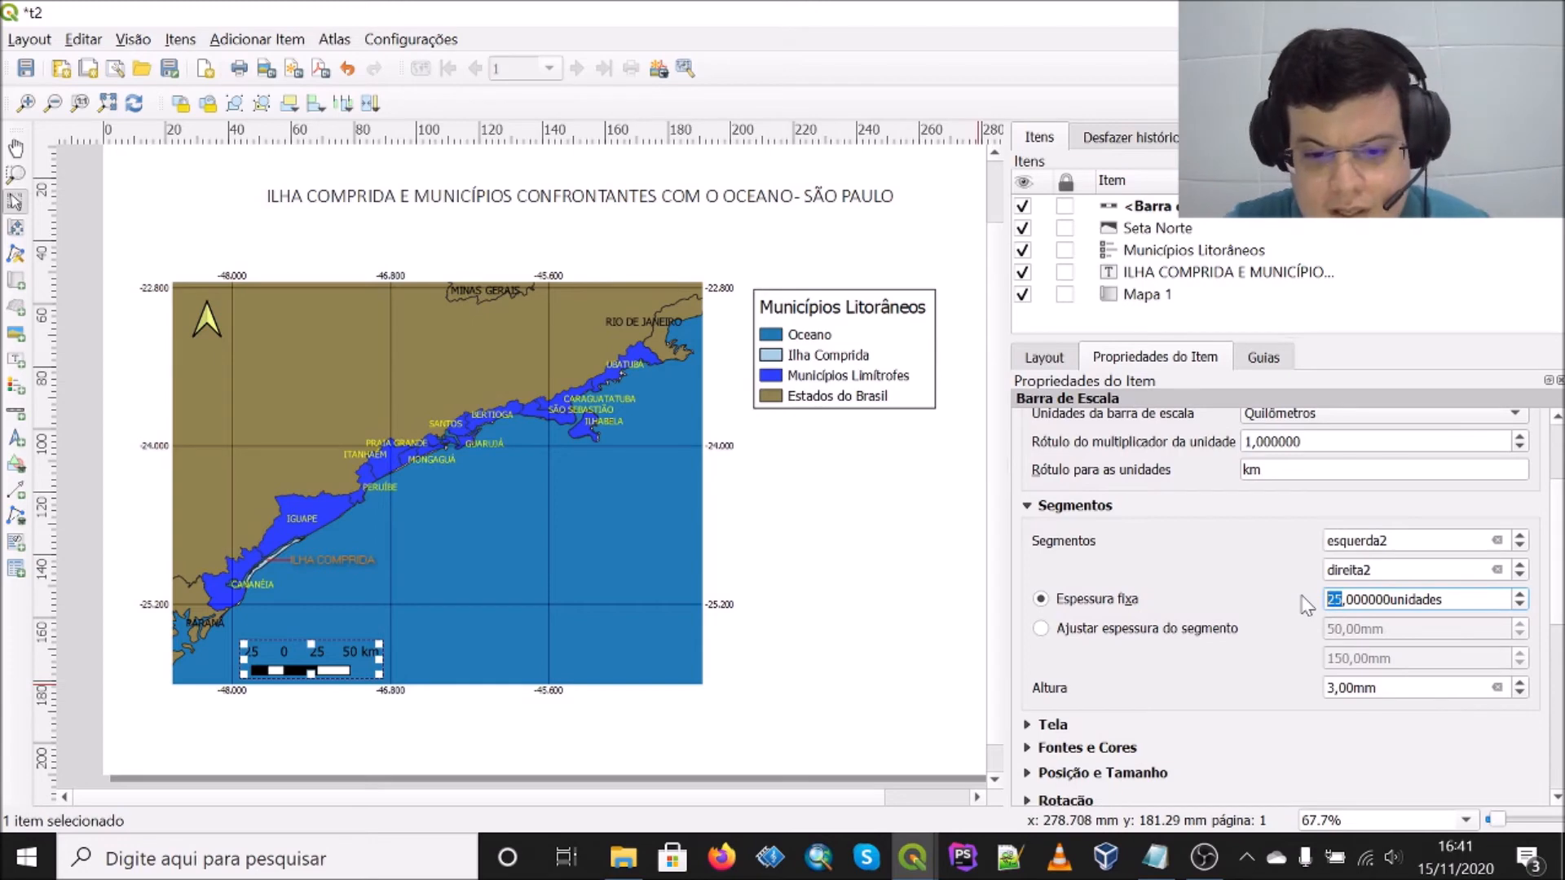
{"action": "type", "text": "100"}
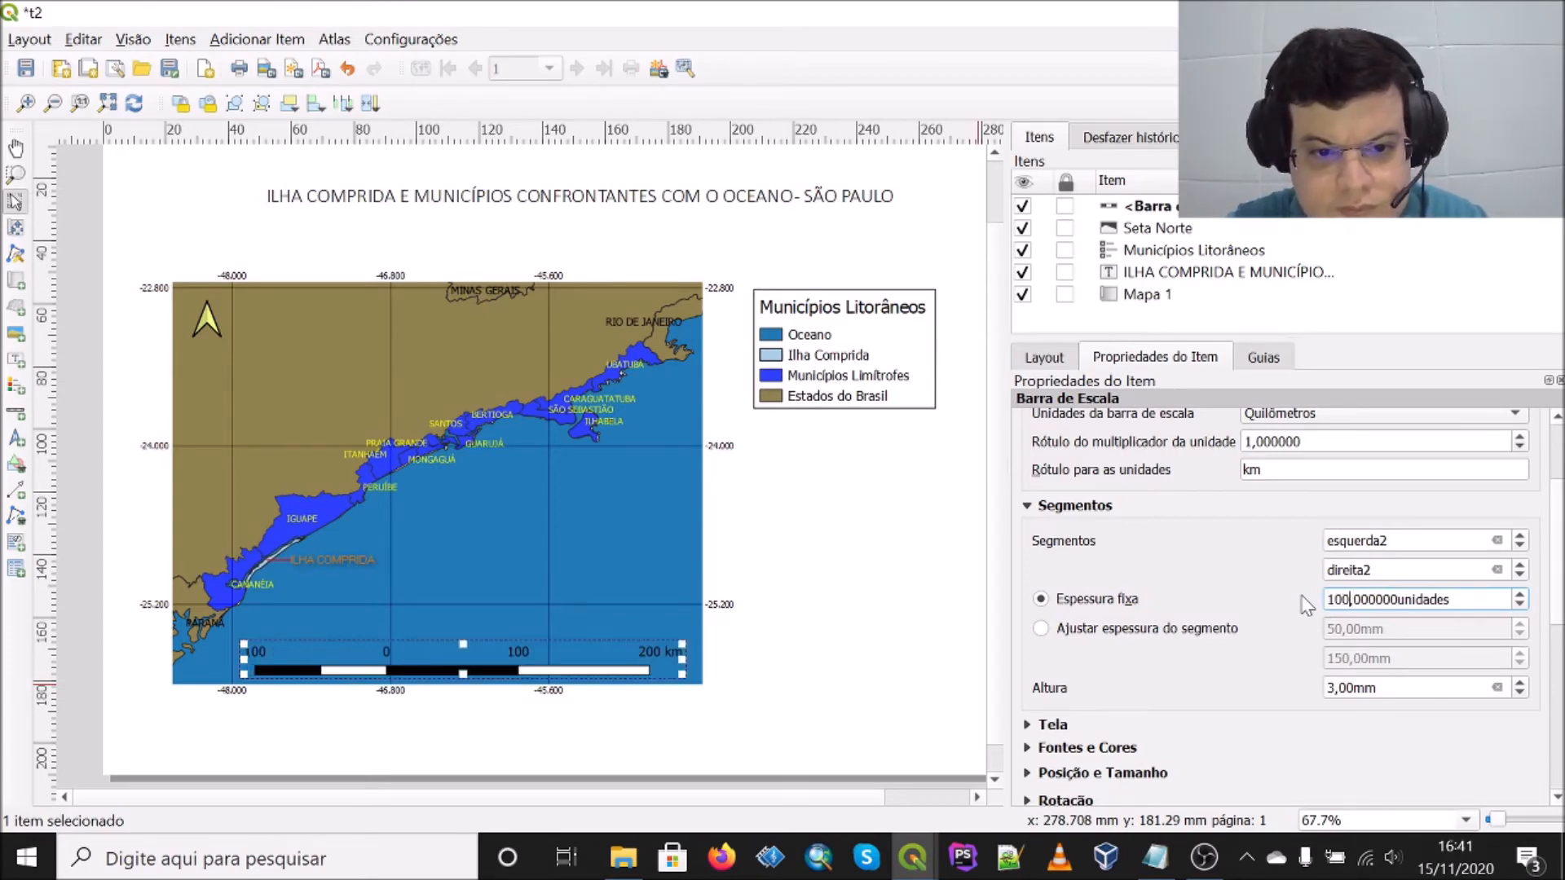
{"action": "key", "text": "BackSpace"}
{"action": "key", "text": "BackSpace"}
{"action": "key", "text": "BackSpace"}
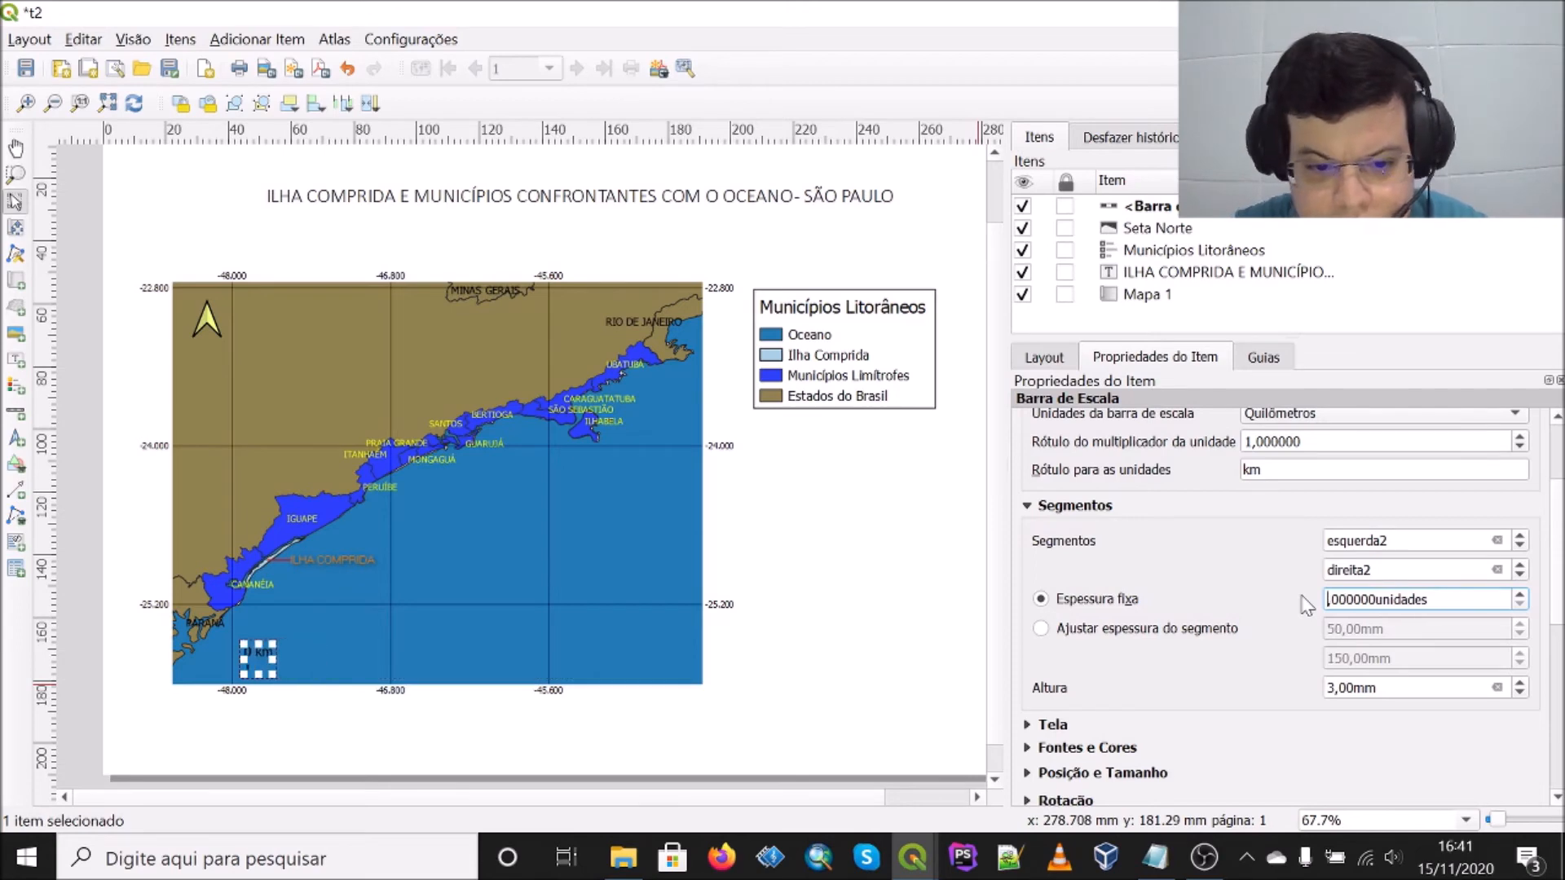
{"action": "type", "text": "30"}
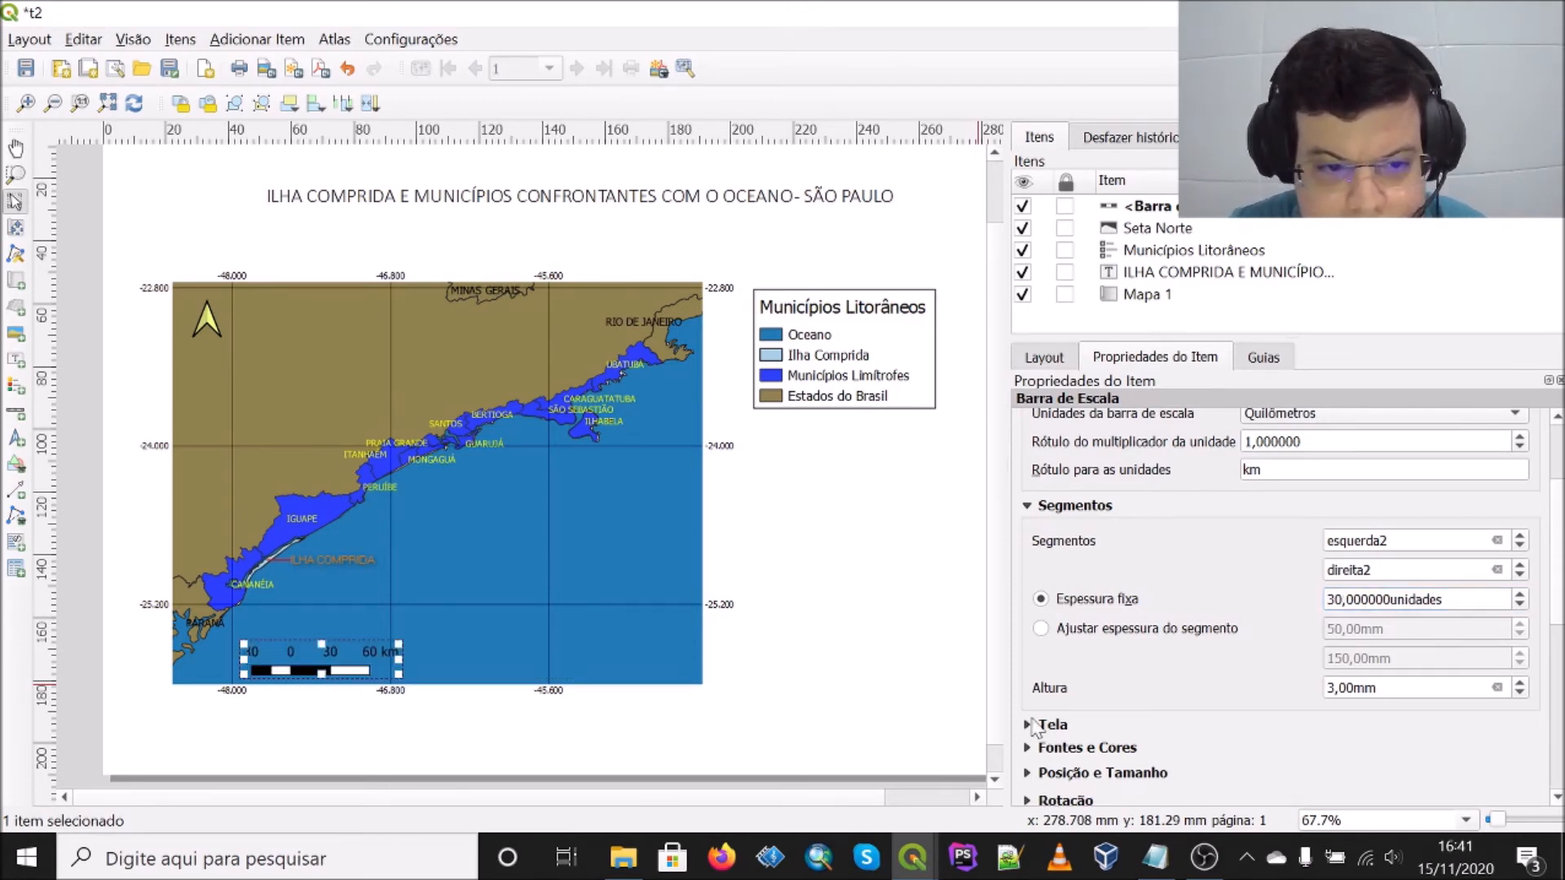
{"action": "left_click", "coordinate": [920, 707]}
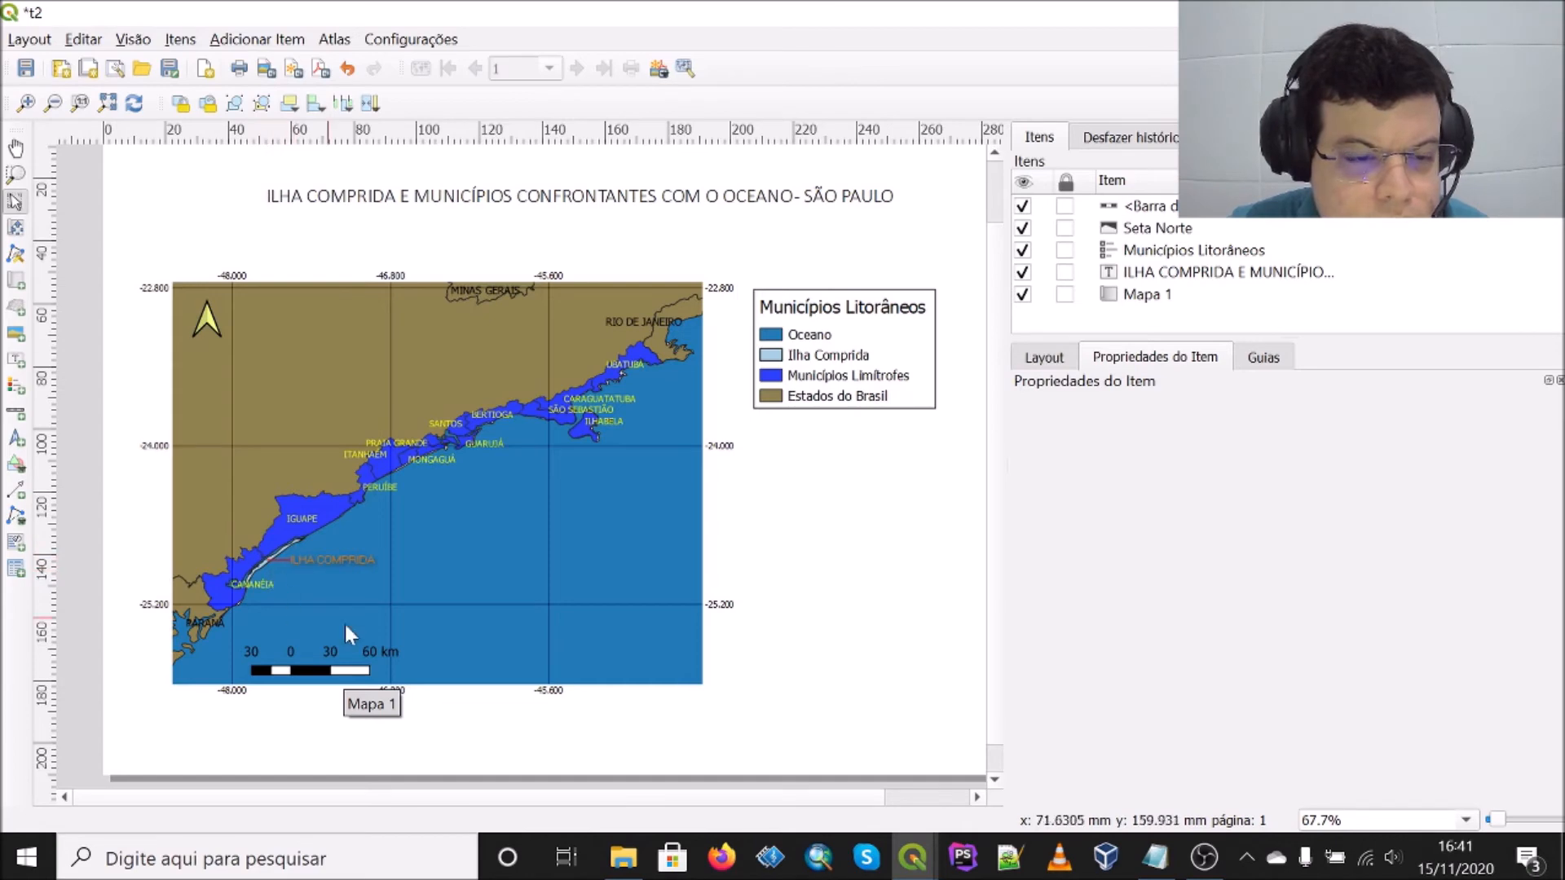
Step: Try 33 units as the scale bar's fixed segment width and settle on 50 units
{"action": "left_click", "coordinate": [322, 681]}
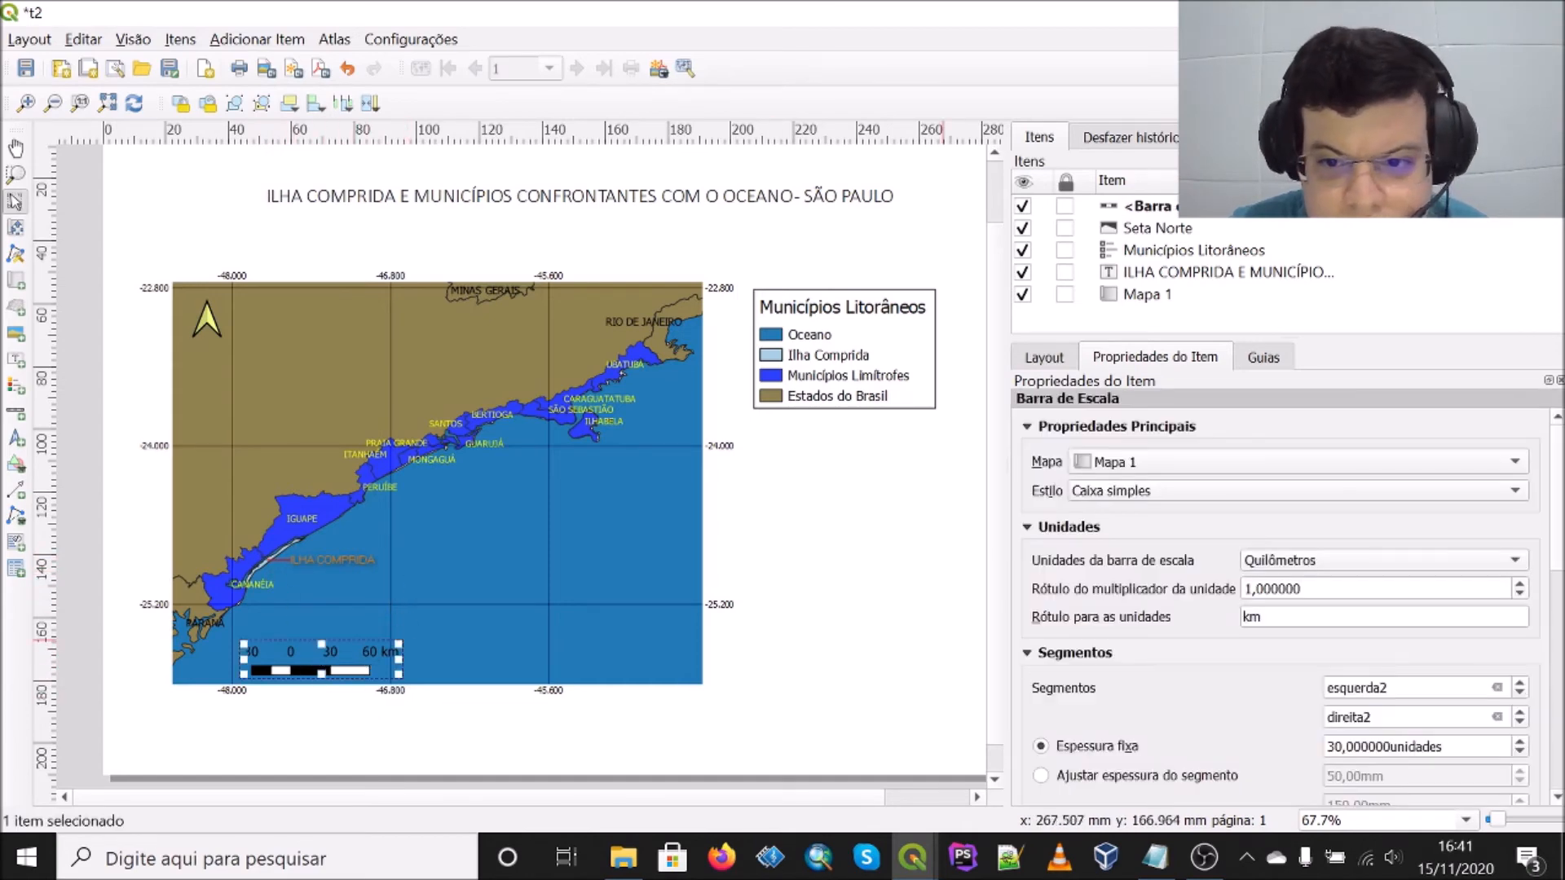
{"action": "scroll", "coordinate": [1214, 714], "scroll_direction": "down", "scroll_amount": 2}
{"action": "scroll", "coordinate": [1215, 714], "scroll_direction": "down", "scroll_amount": 1}
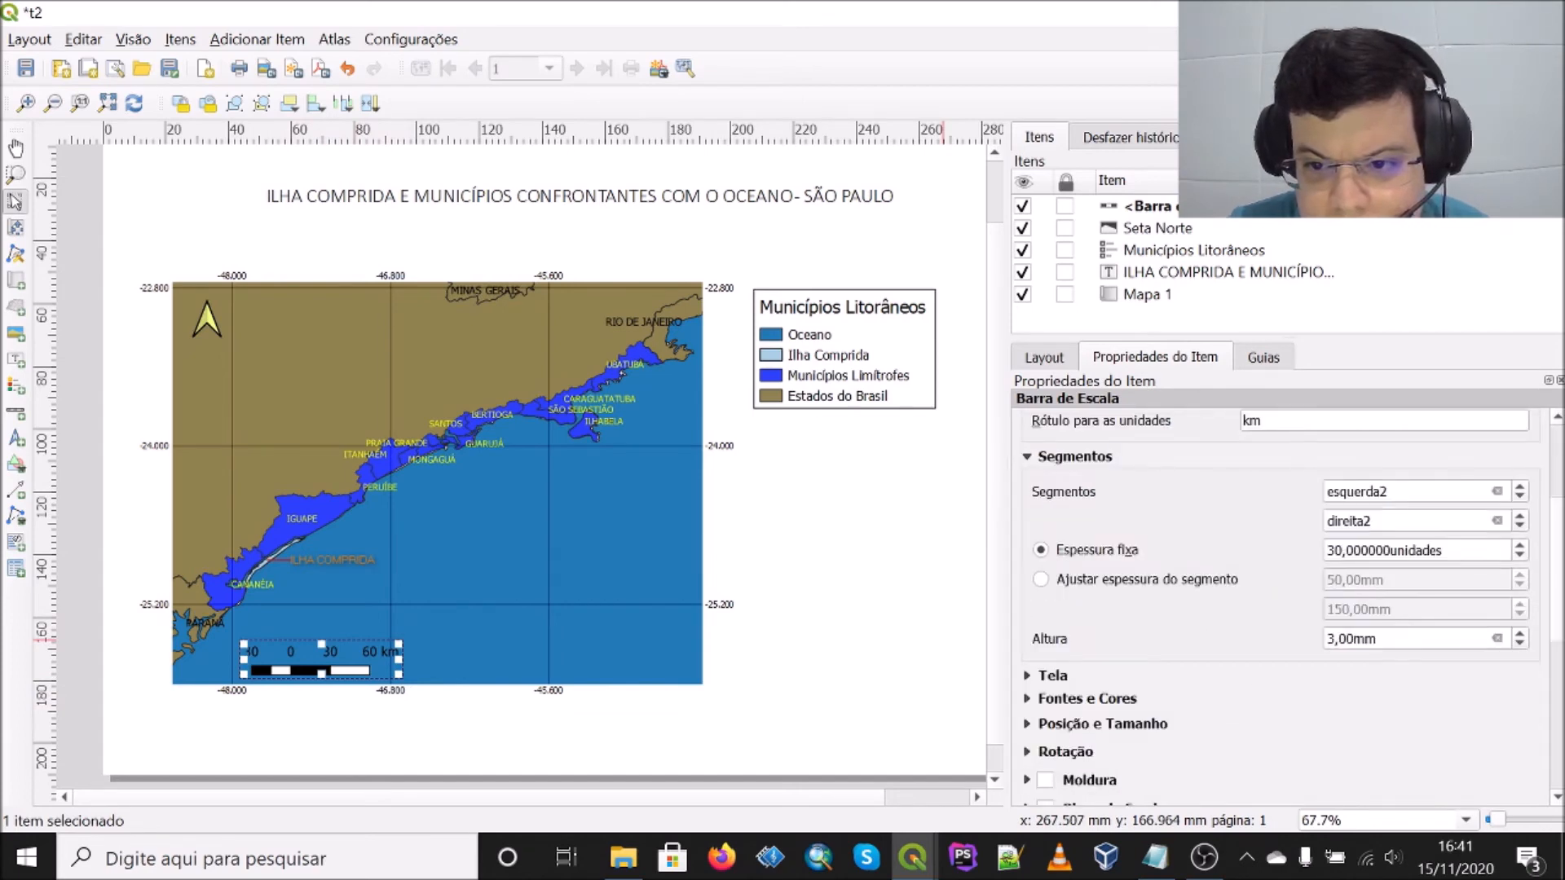
{"action": "left_click", "coordinate": [1342, 548]}
{"action": "key", "text": "BackSpace"}
{"action": "type", "text": "3"}
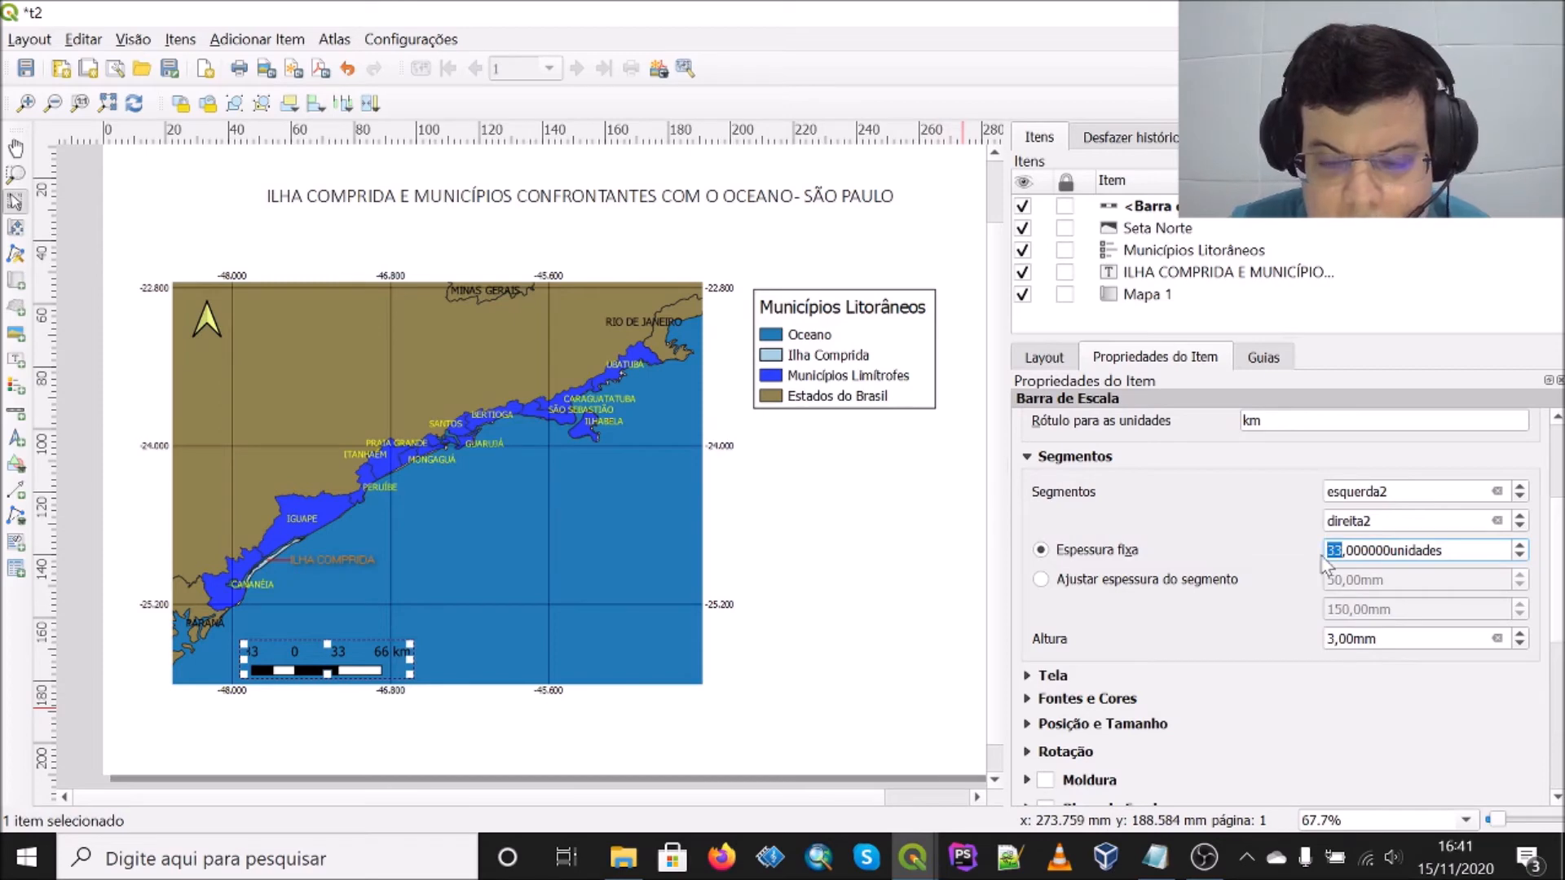
{"action": "type", "text": "50"}
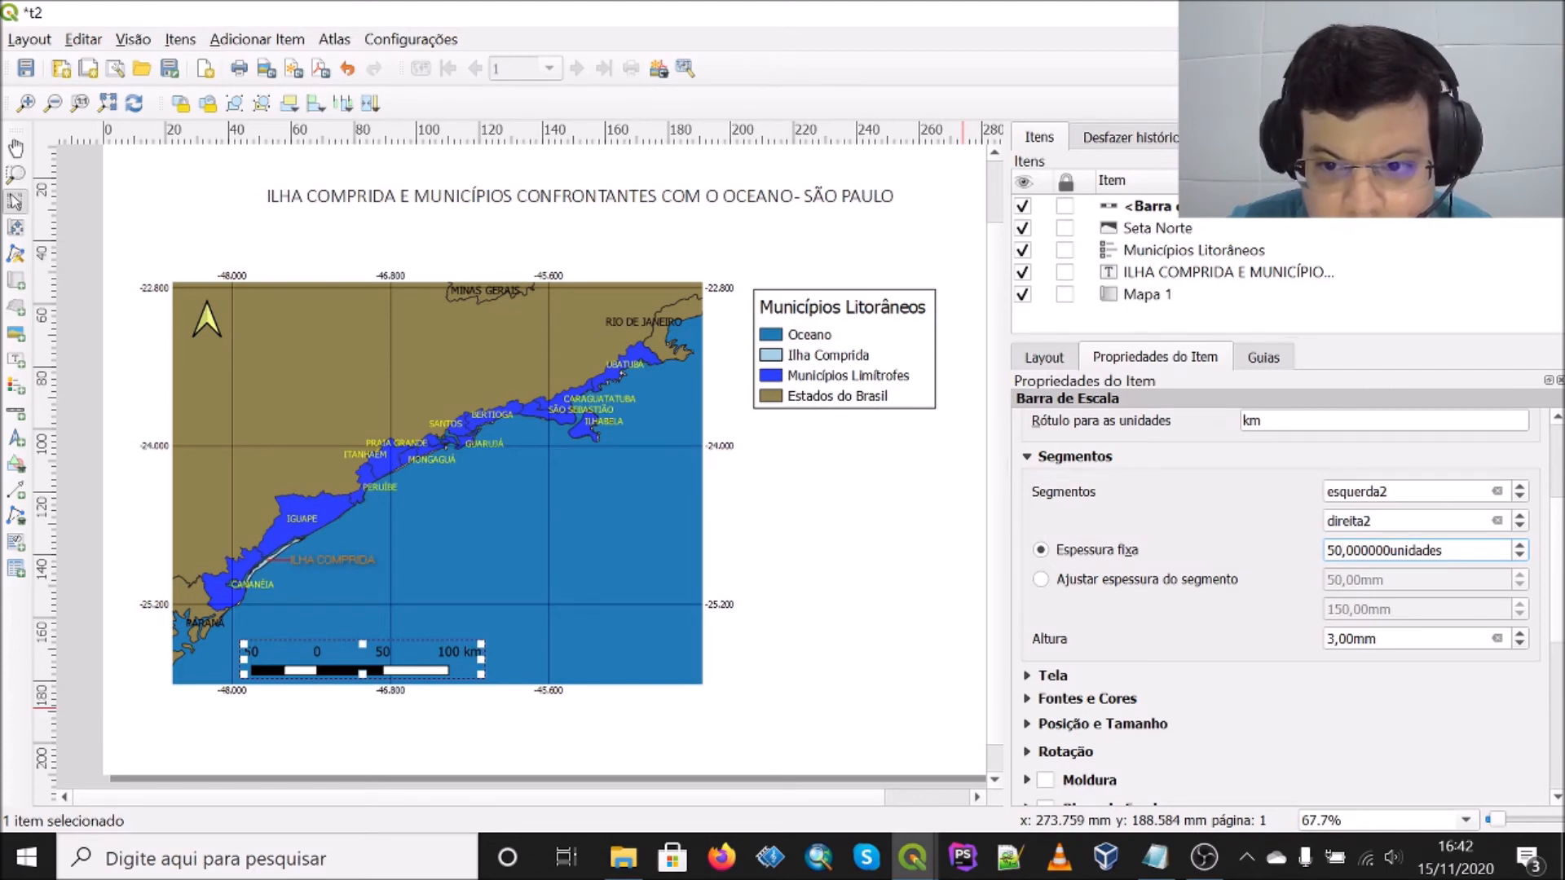
Step: Try a fixed segment width of 120 units on the scale bar, restore 50 units and deselect the bar
{"action": "key", "text": "shift+End"}
{"action": "key", "text": "Left"}
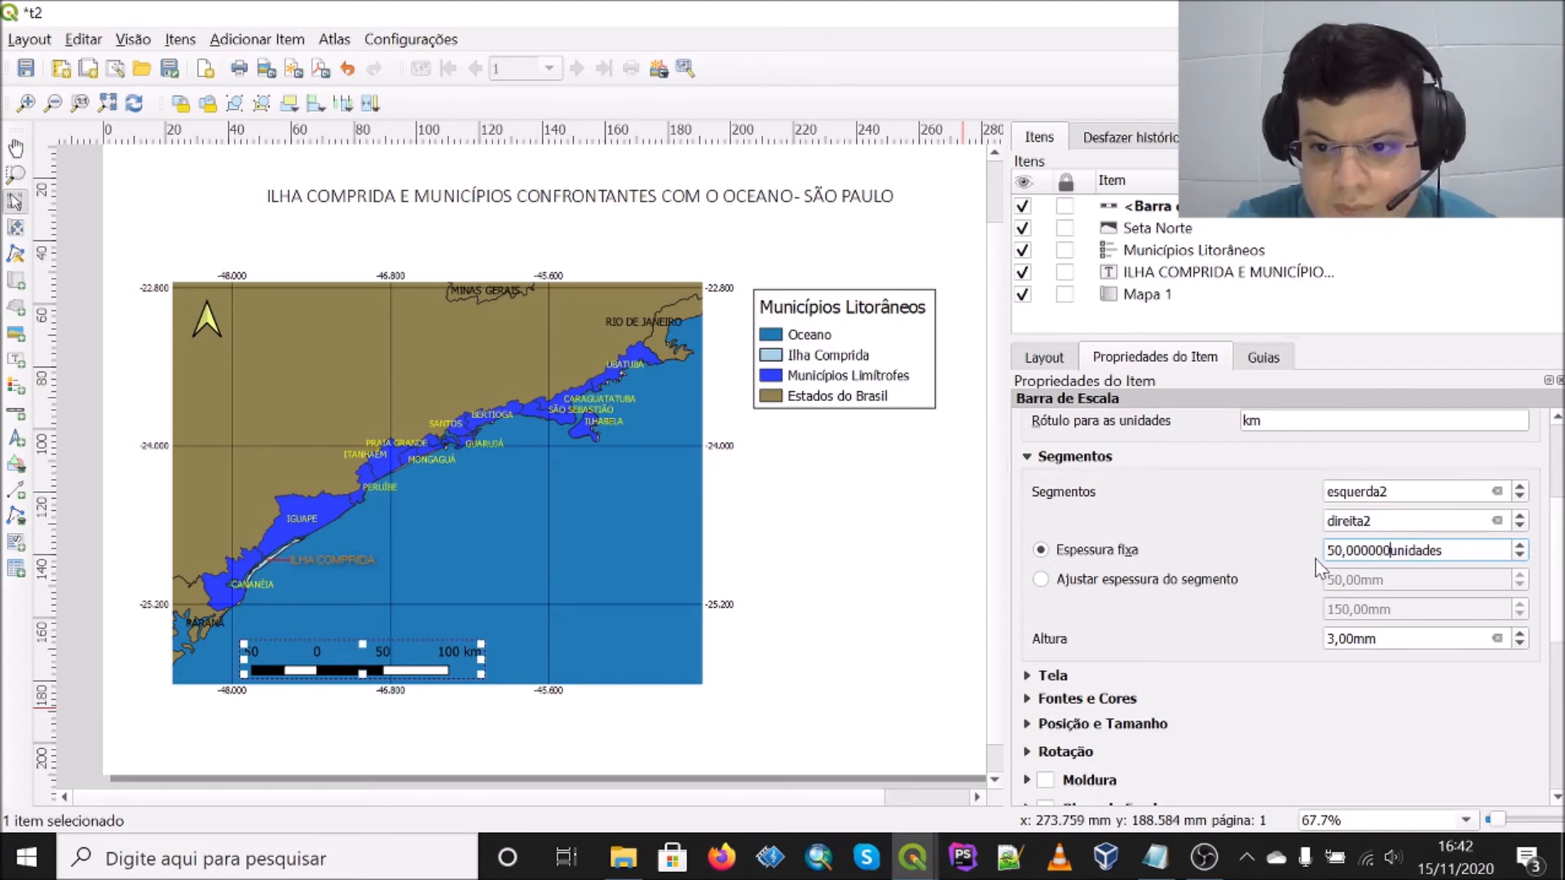
{"action": "key", "text": "BackSpace"}
{"action": "key", "text": "BackSpace"}
{"action": "type", "text": "120"}
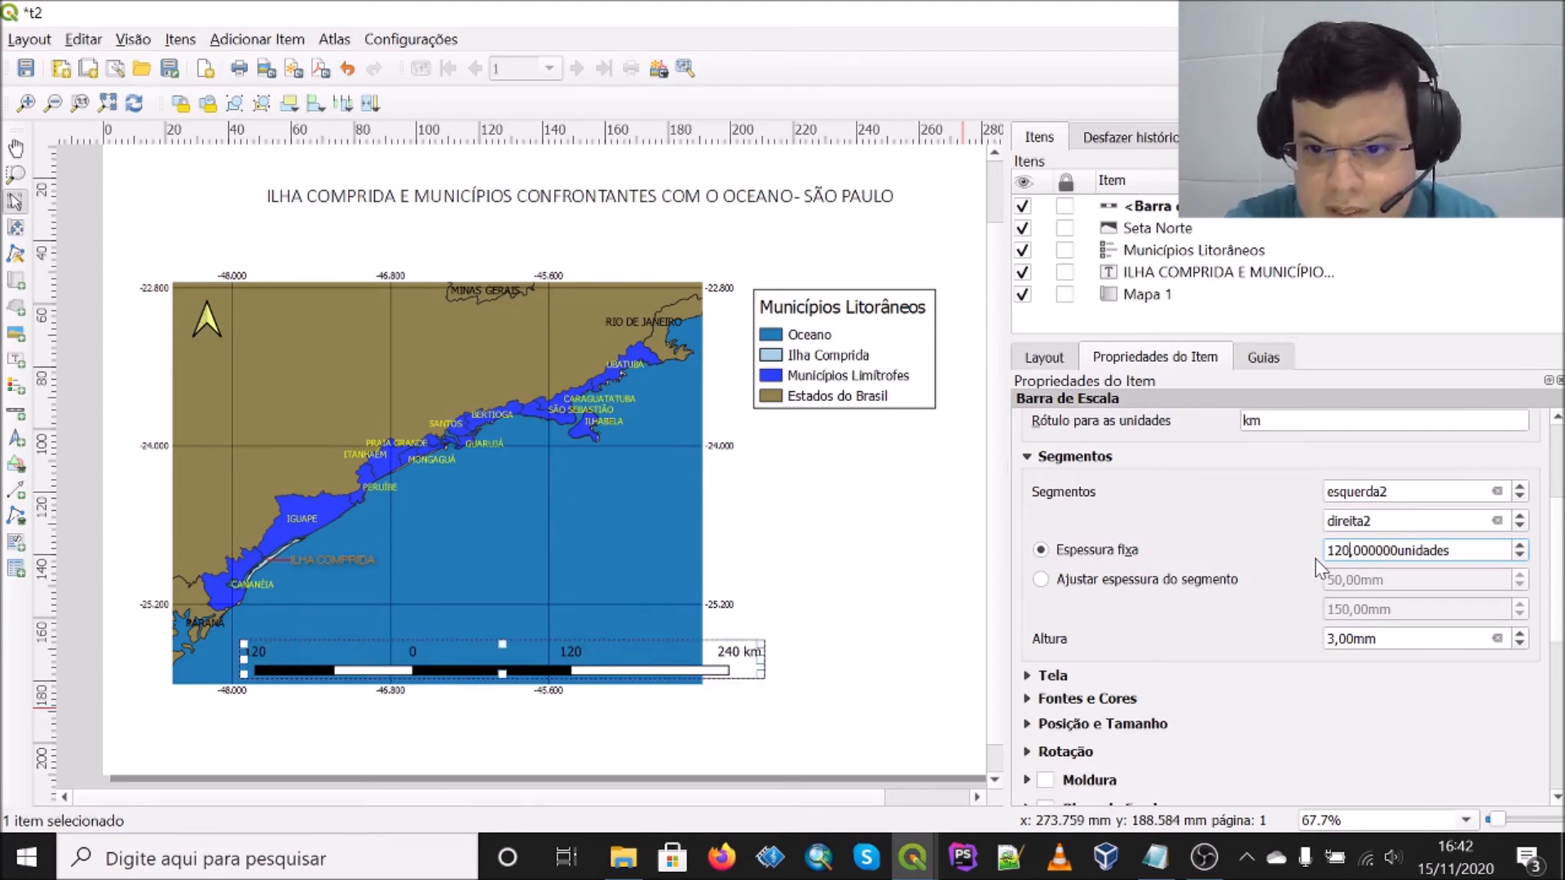
{"action": "key", "text": "BackSpace"}
{"action": "key", "text": "BackSpace"}
{"action": "key", "text": "BackSpace"}
{"action": "type", "text": "12"}
{"action": "key", "text": "BackSpace"}
{"action": "key", "text": "BackSpace"}
{"action": "type", "text": "50"}
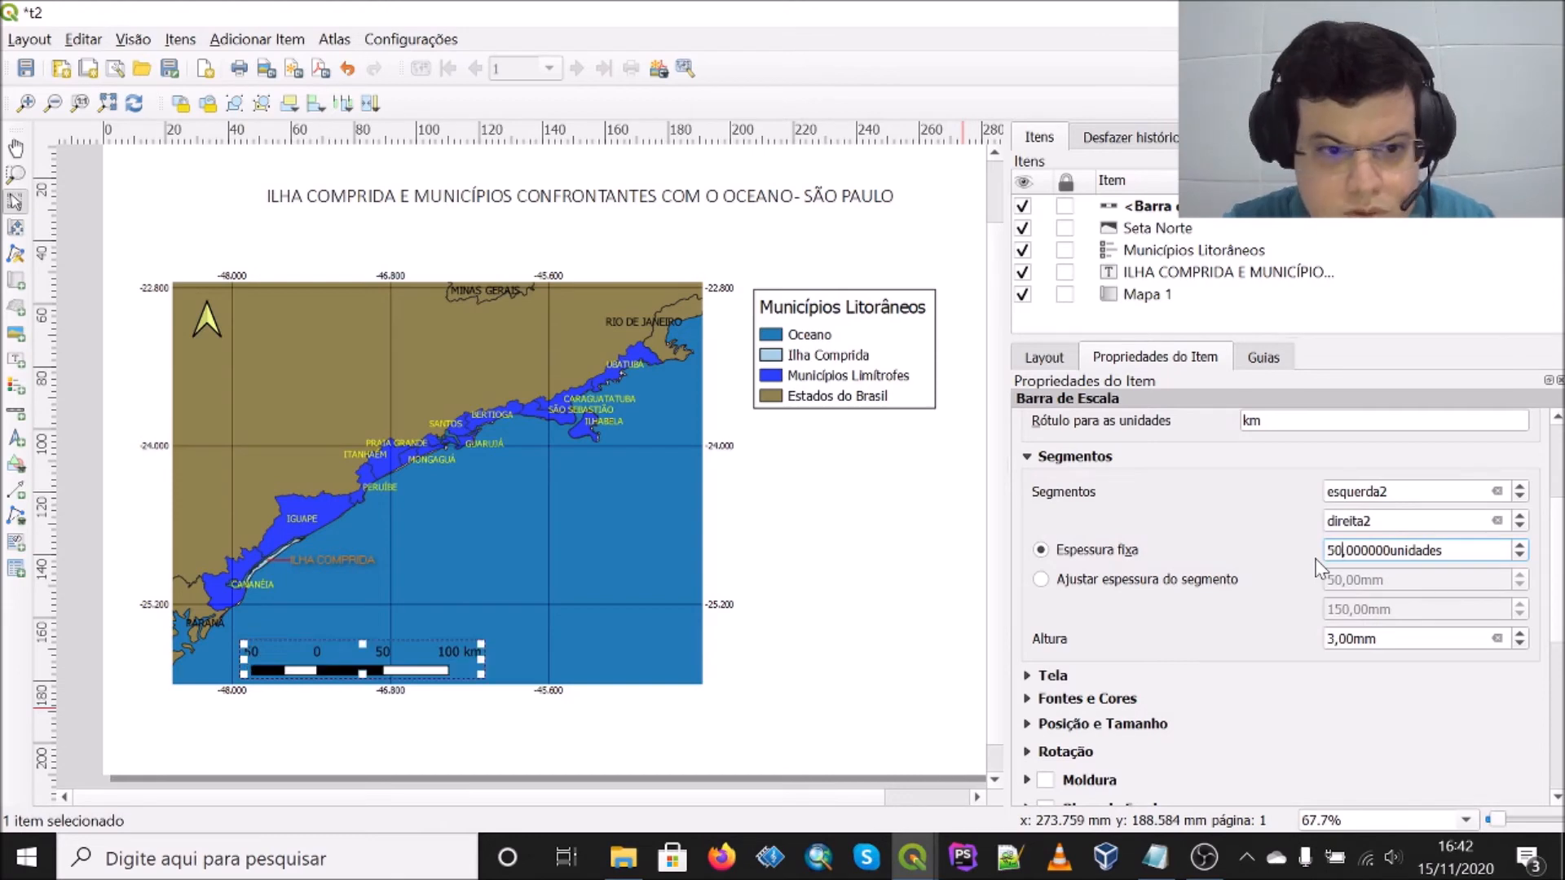
{"action": "left_click", "coordinate": [798, 720]}
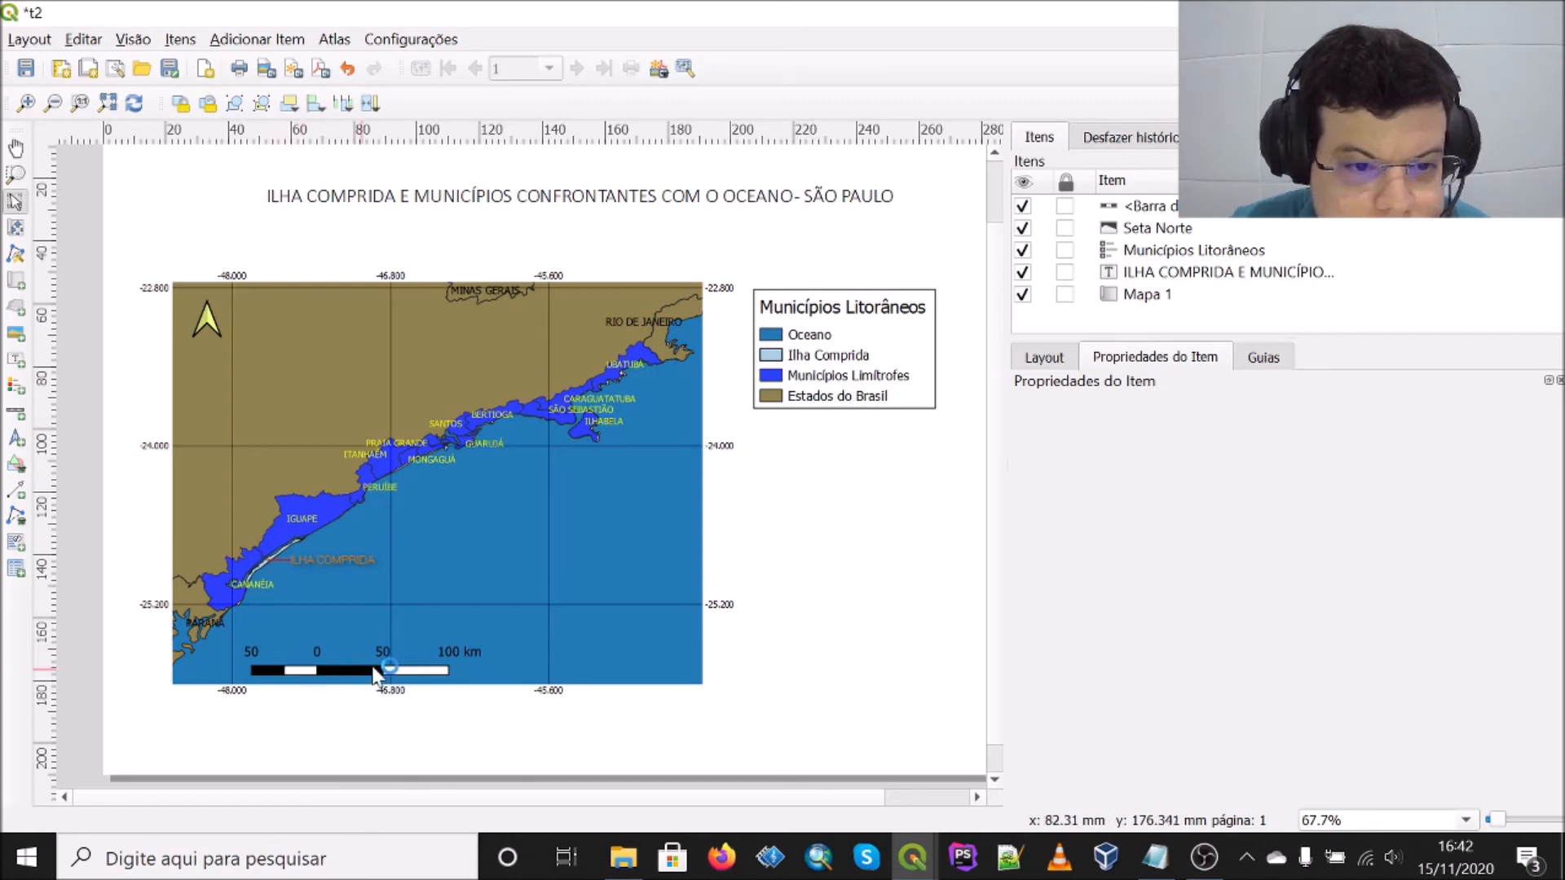
Step: Save the layout and add a text label in the empty area below the legend, matching the legend's width
{"action": "left_click", "coordinate": [26, 68]}
{"action": "left_click", "coordinate": [257, 40]}
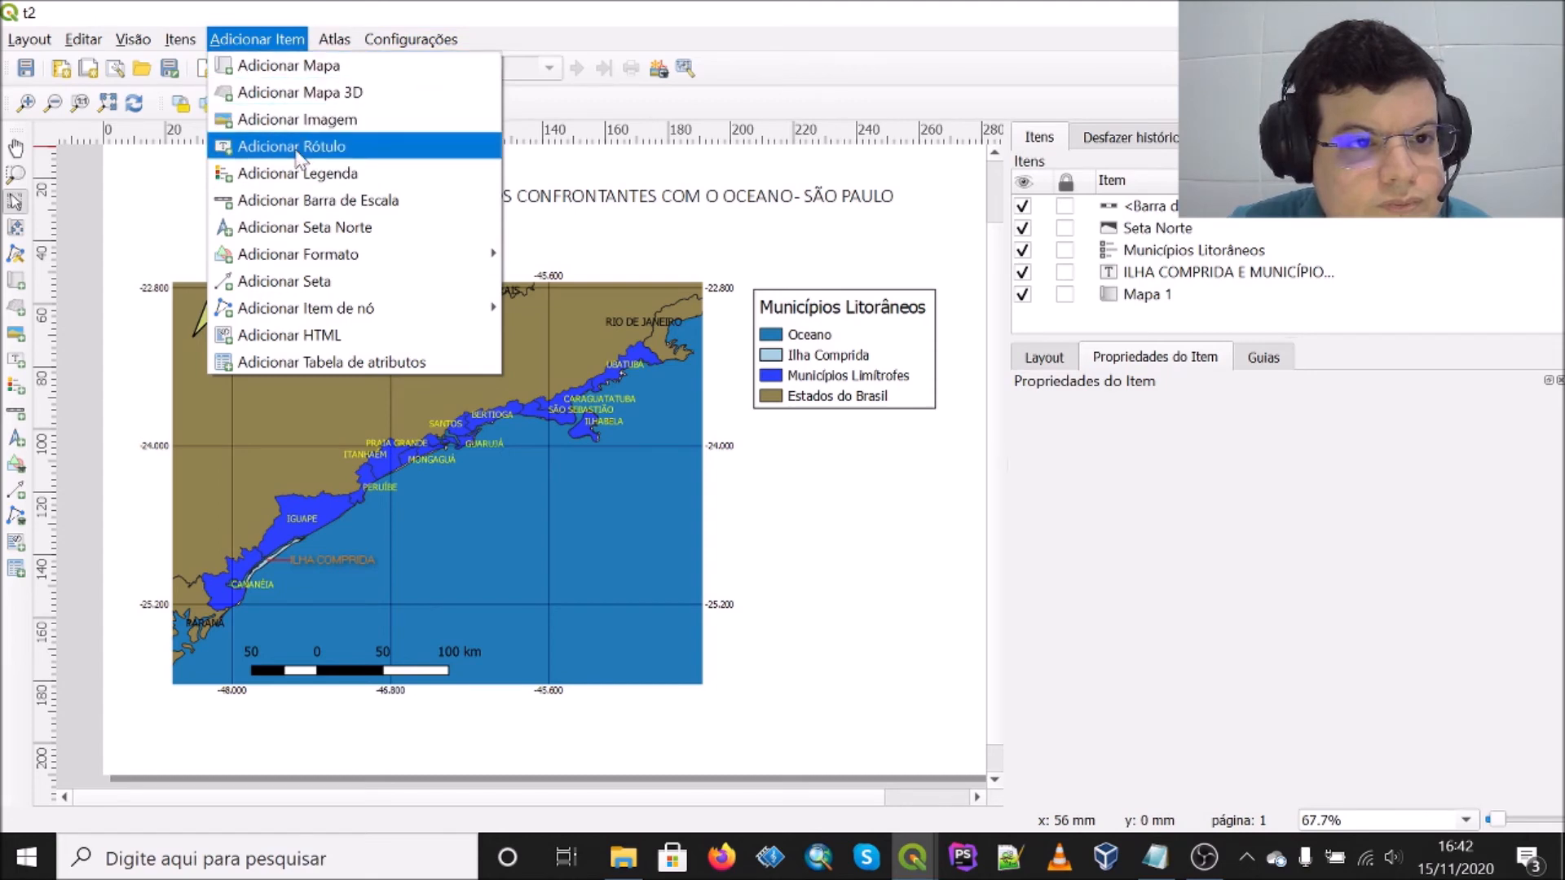
{"action": "left_click", "coordinate": [322, 146]}
{"action": "left_click_drag", "start_coordinate": [754, 435], "coordinate": [938, 662]}
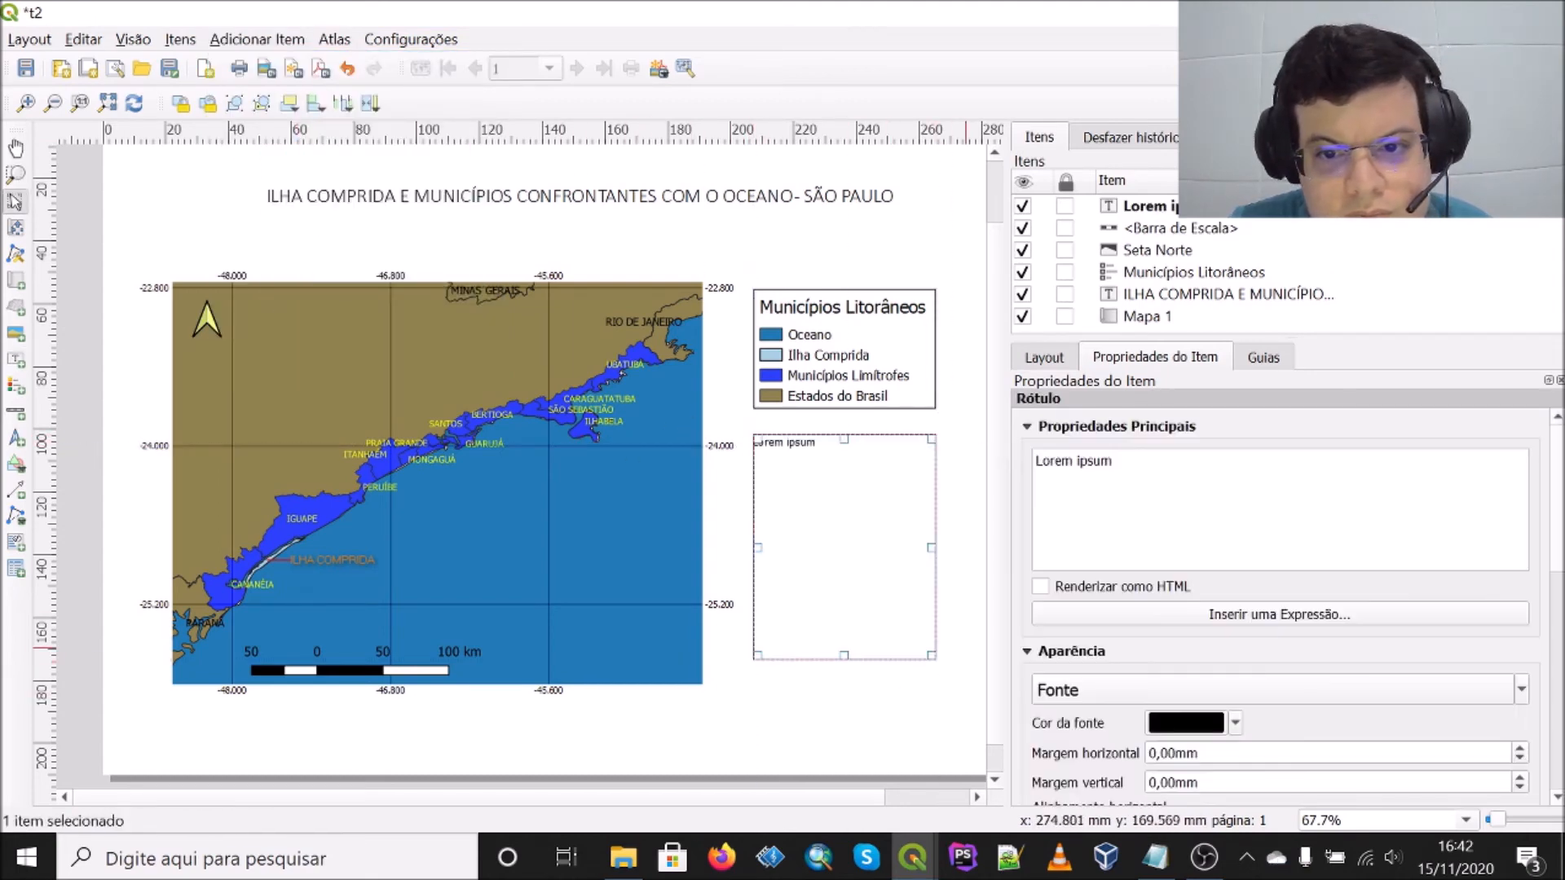
Step: Replace the label's placeholder text with "Geotecnólogo:" and the author's full name, followed by a second line reading "Hipertreinamentos"
{"action": "key", "text": "ctrl+a"}
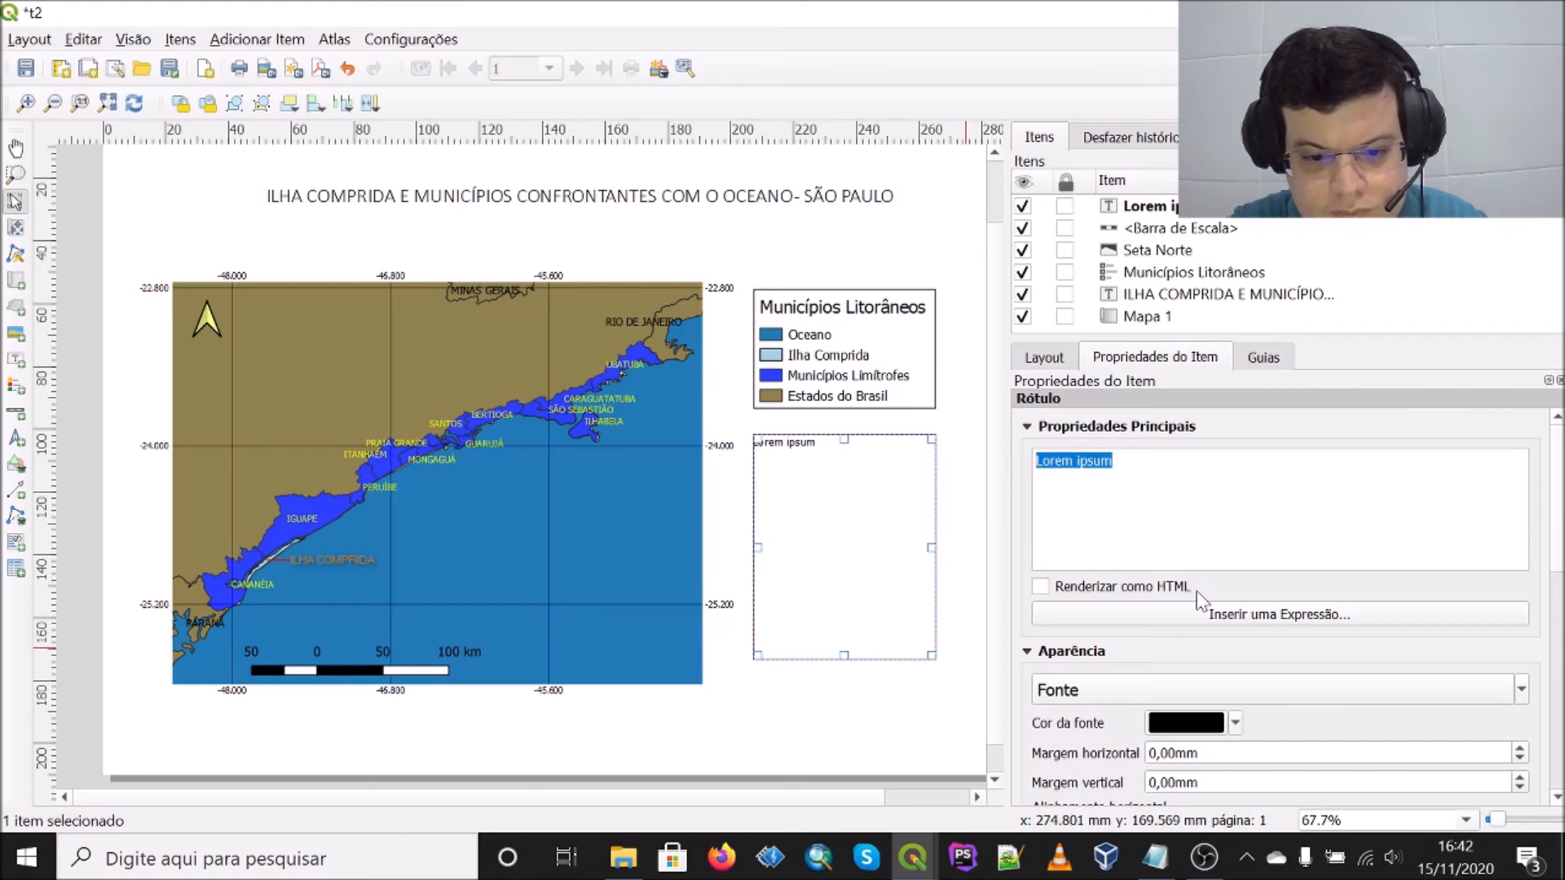
{"action": "type", "text": "Geotecnólogo: J"}
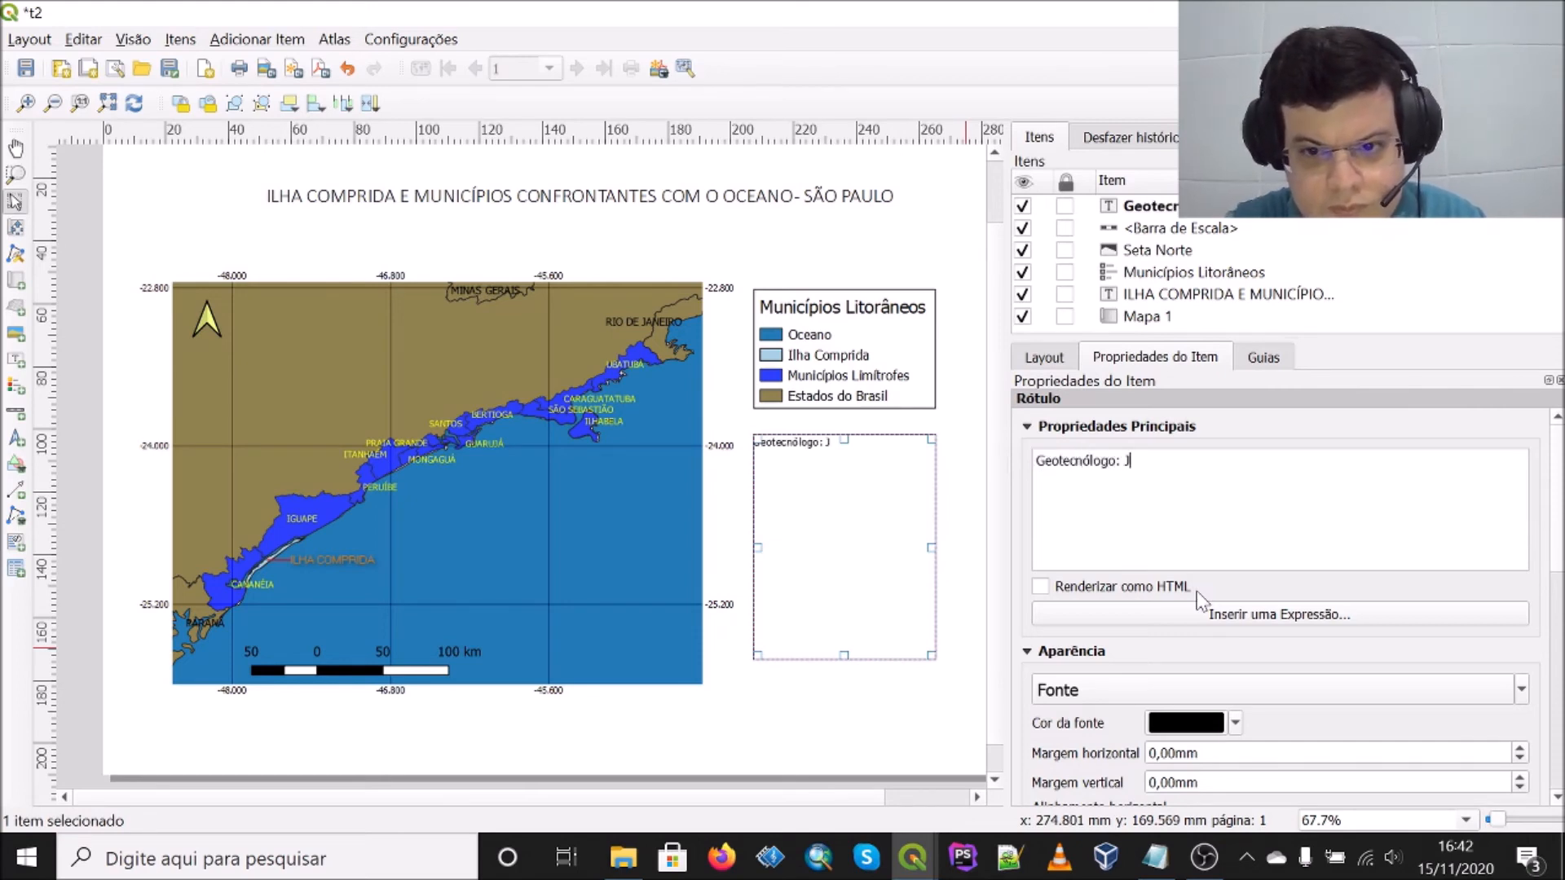
{"action": "type", "text": "oão Batista Firmino Júnior"}
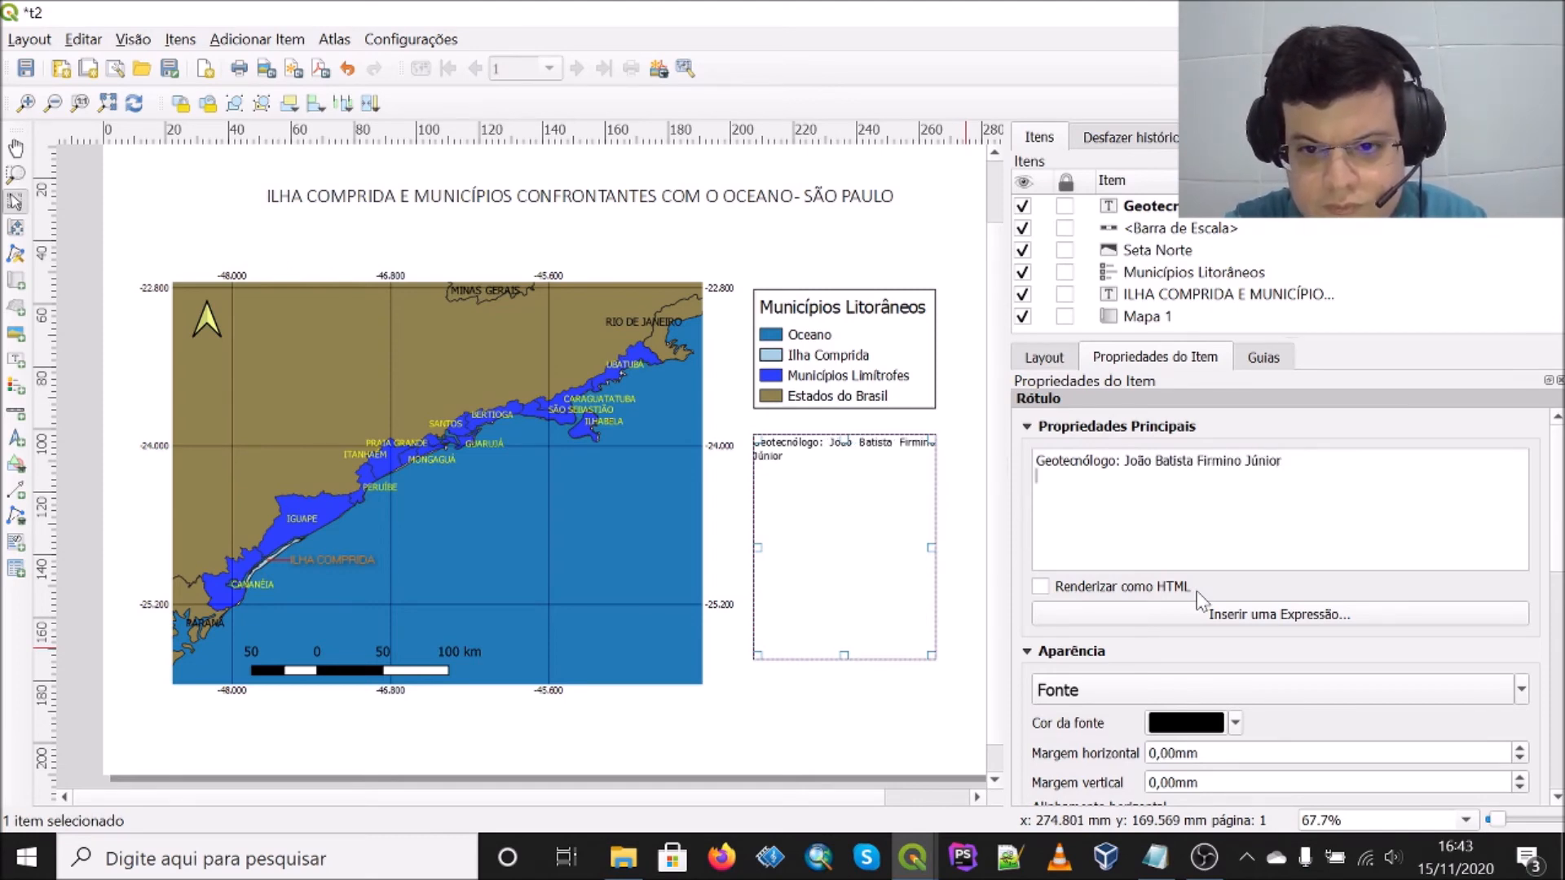
{"action": "key", "text": "Return"}
{"action": "type", "text": "Hiper"}
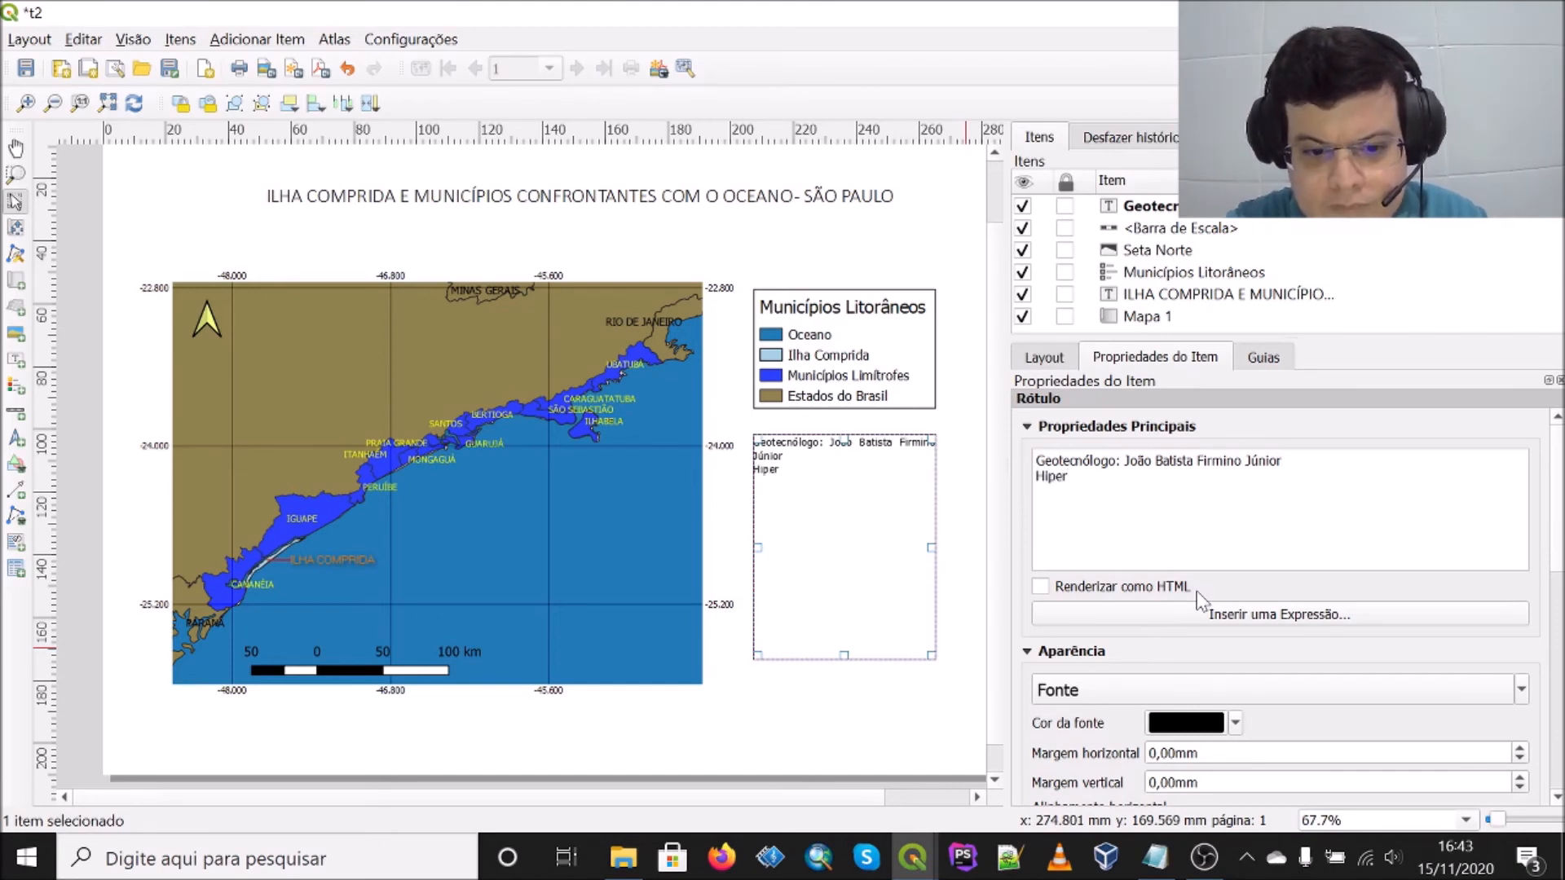
{"action": "type", "text": "treinamentos"}
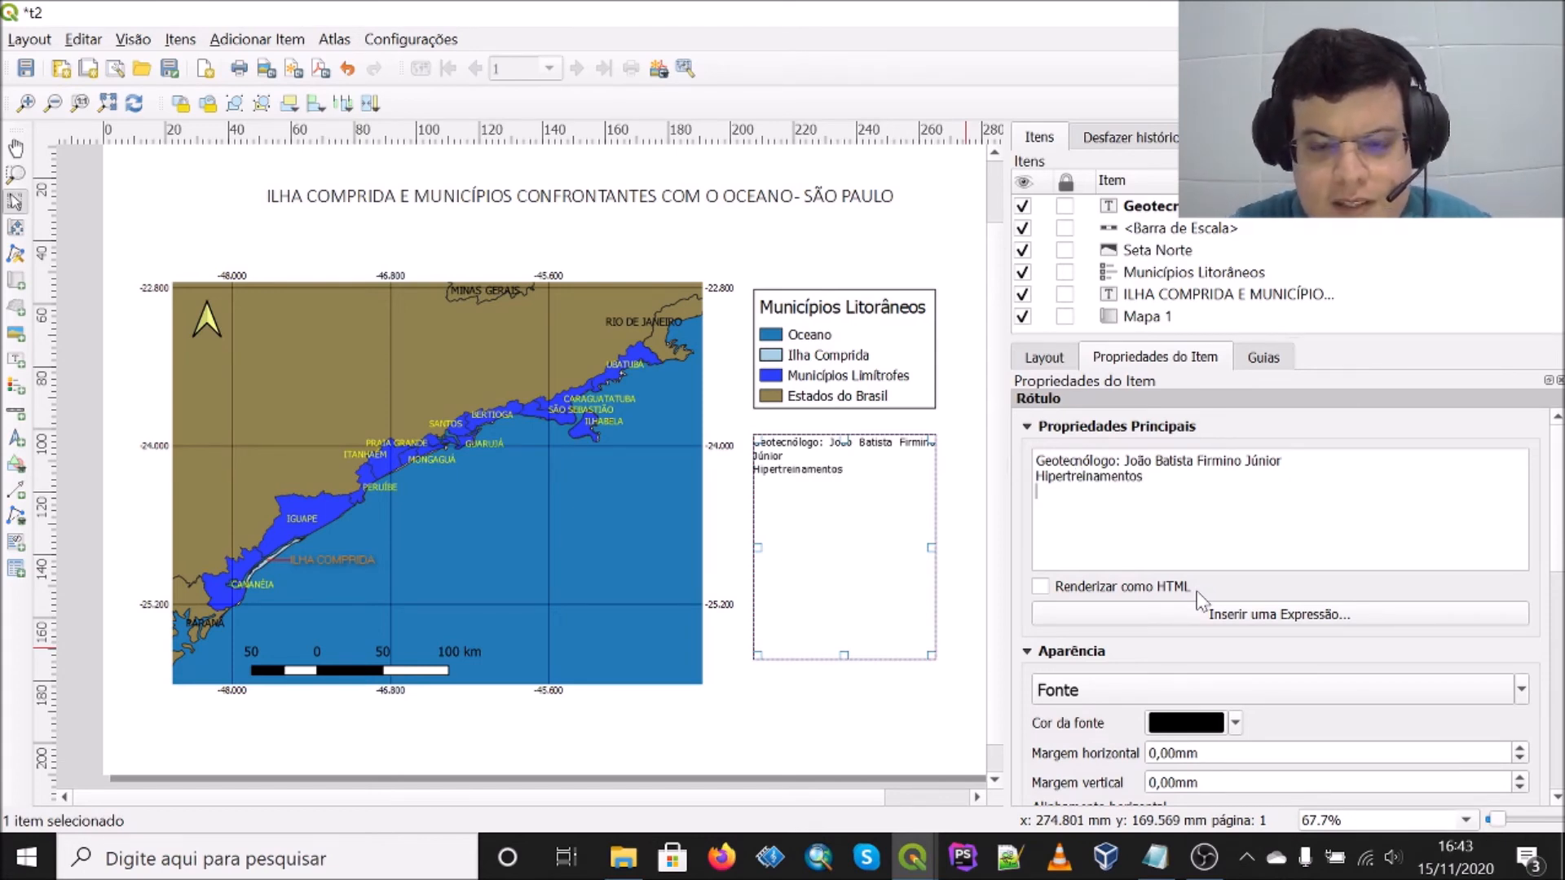
{"action": "key", "text": "shift+Home"}
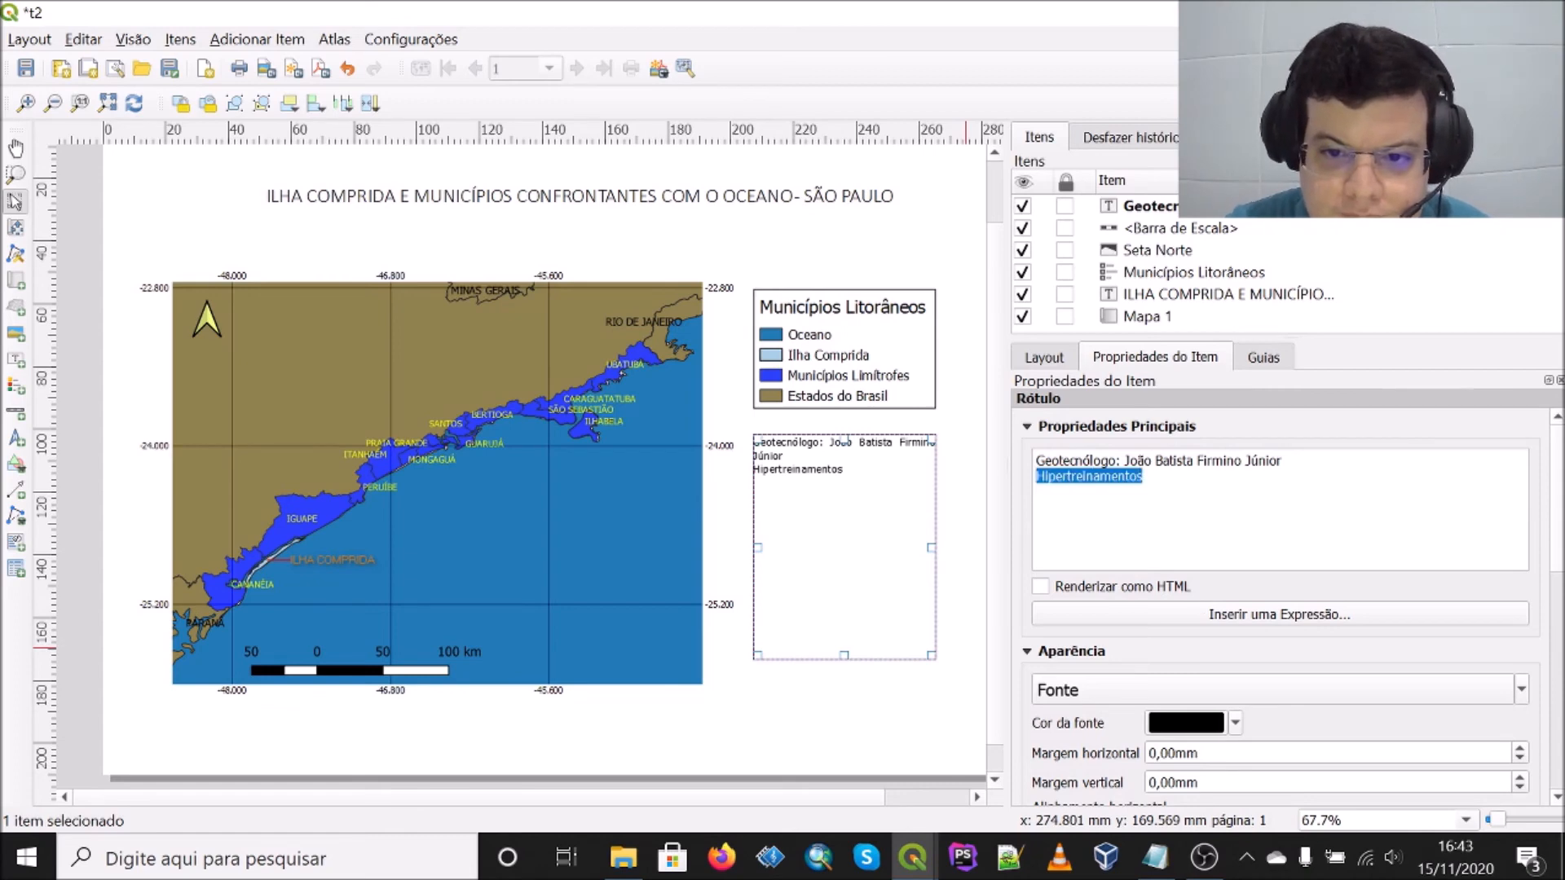
{"action": "key", "text": "shift+Up"}
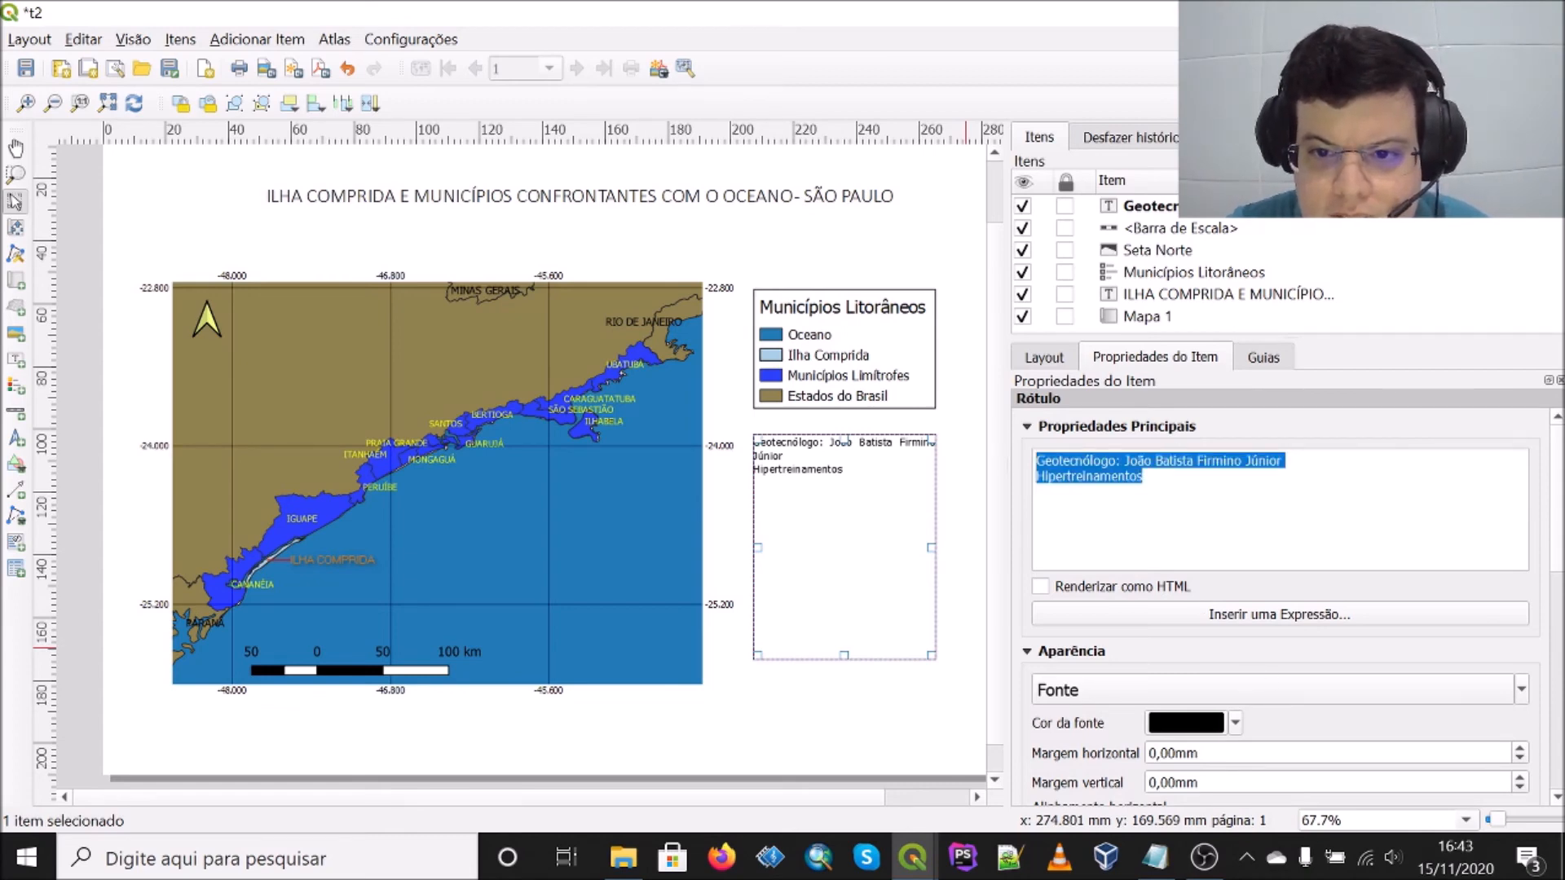
{"action": "left_click", "coordinate": [1143, 477]}
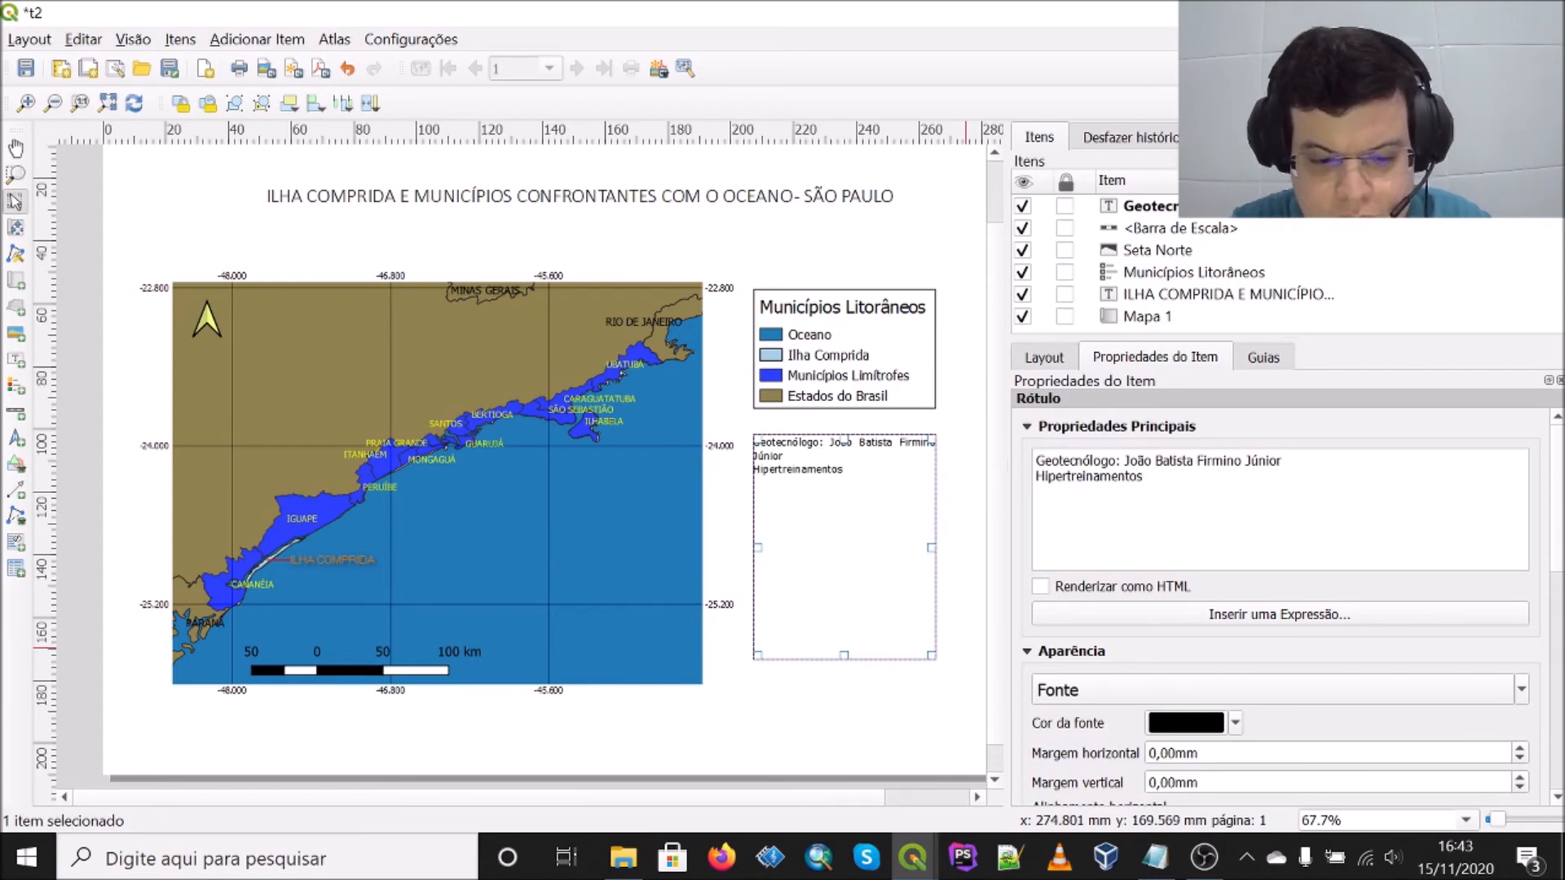
Step: Add the lines "Data: 15 de novembro de 2020." and "Fonte: IBGE, USP e NATURAL EARTH." to the label
{"action": "type", "text": "Data: 15 de novembro de 2020."}
{"action": "key", "text": "Return"}
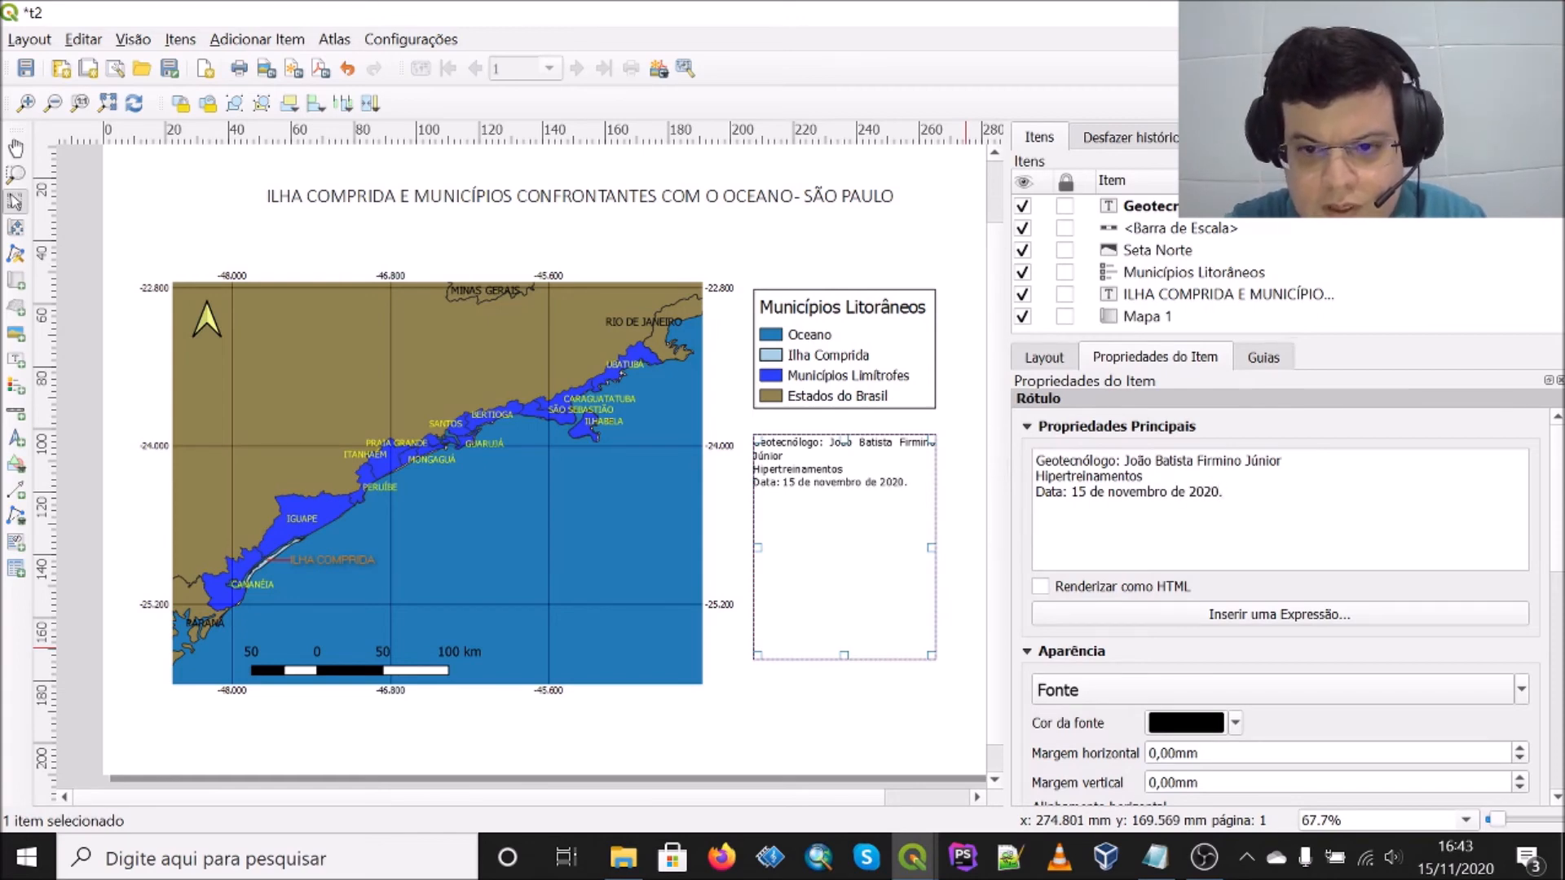
{"action": "type", "text": "Fonte:"}
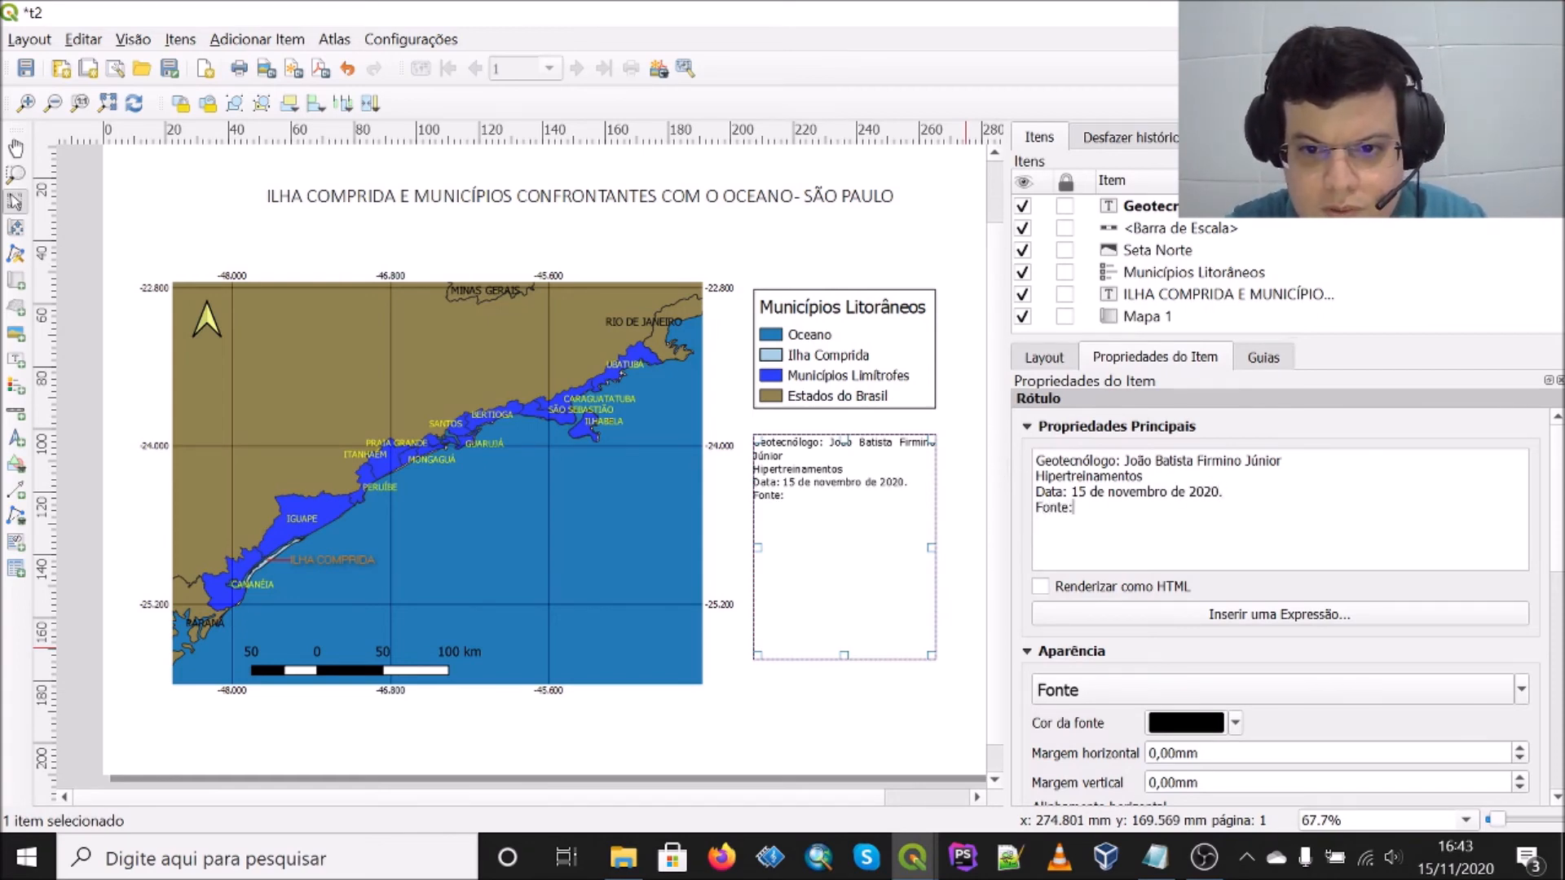
{"action": "type", "text": " I"}
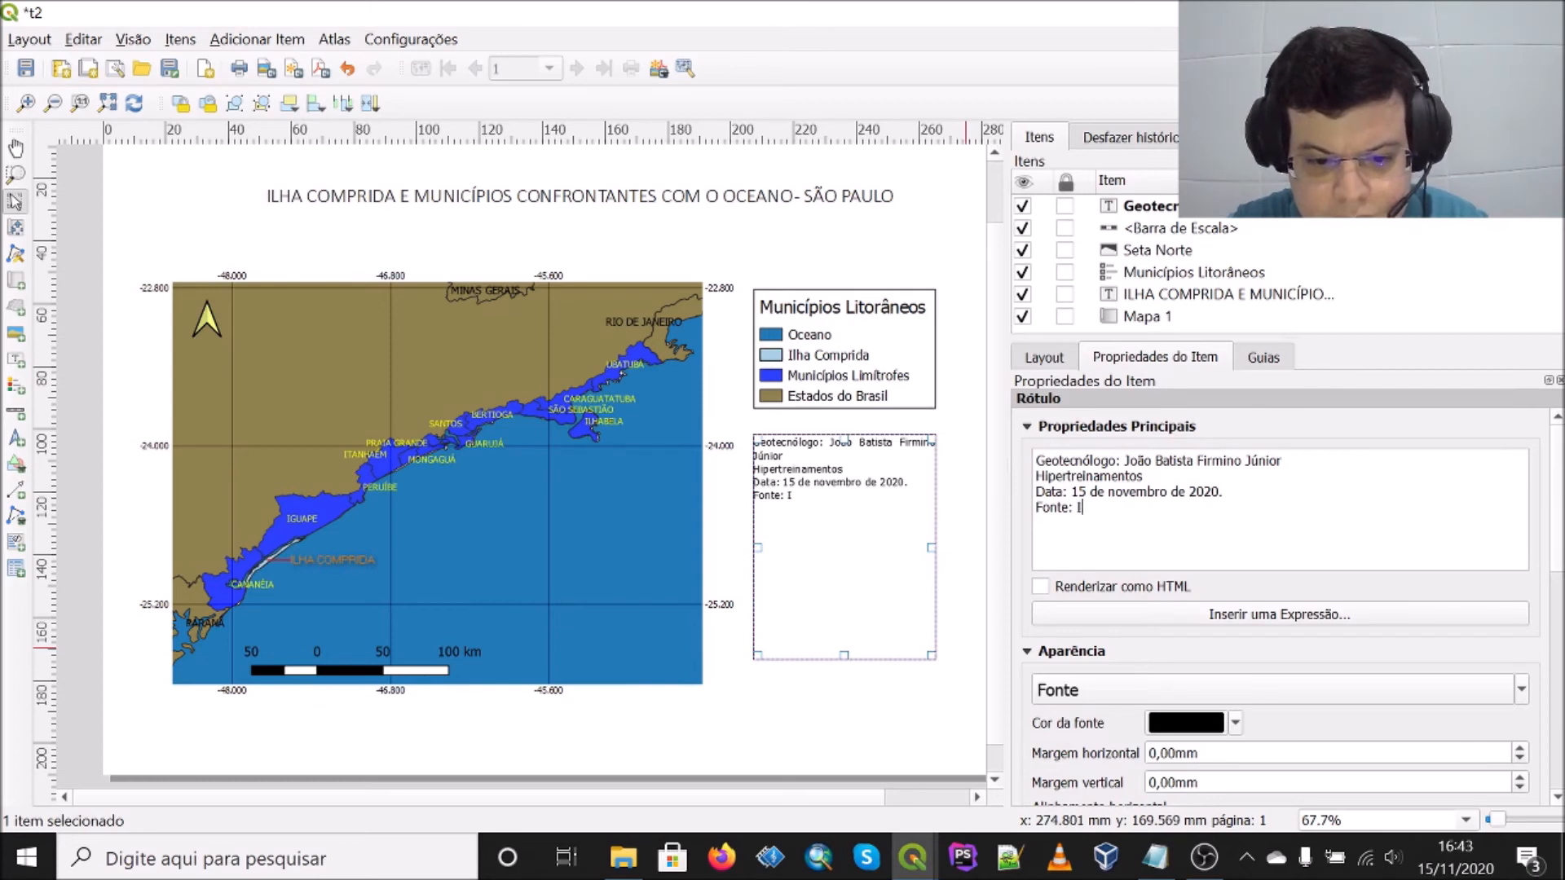
{"action": "type", "text": "BGE, USP"}
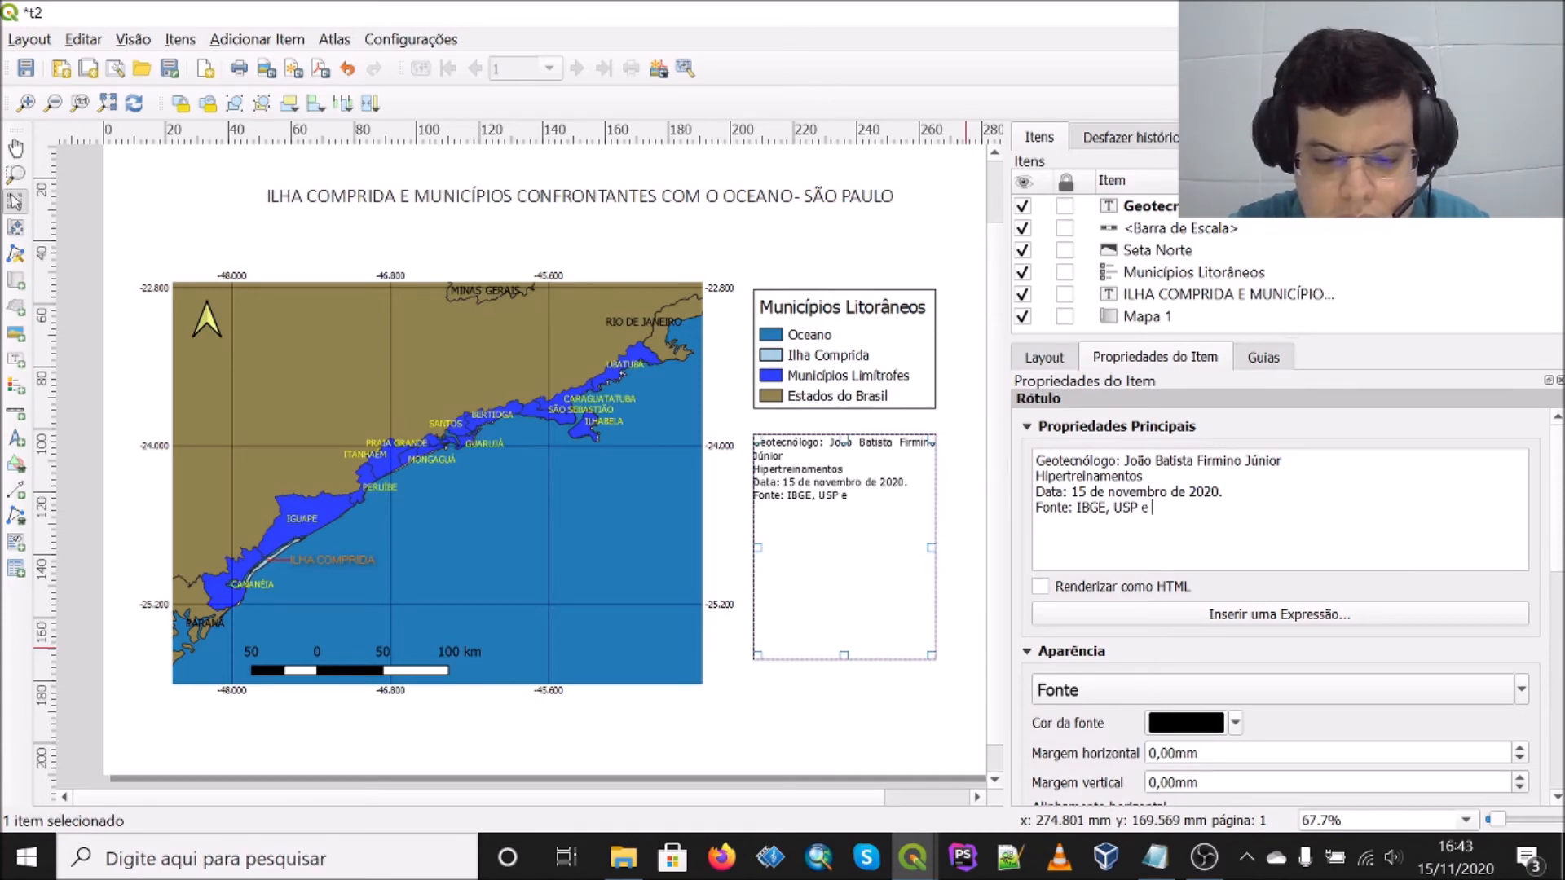
{"action": "type", "text": "e n"}
{"action": "type", "text": "NATURAL EAR"}
{"action": "type", "text": "TH"}
{"action": "type", "text": "."}
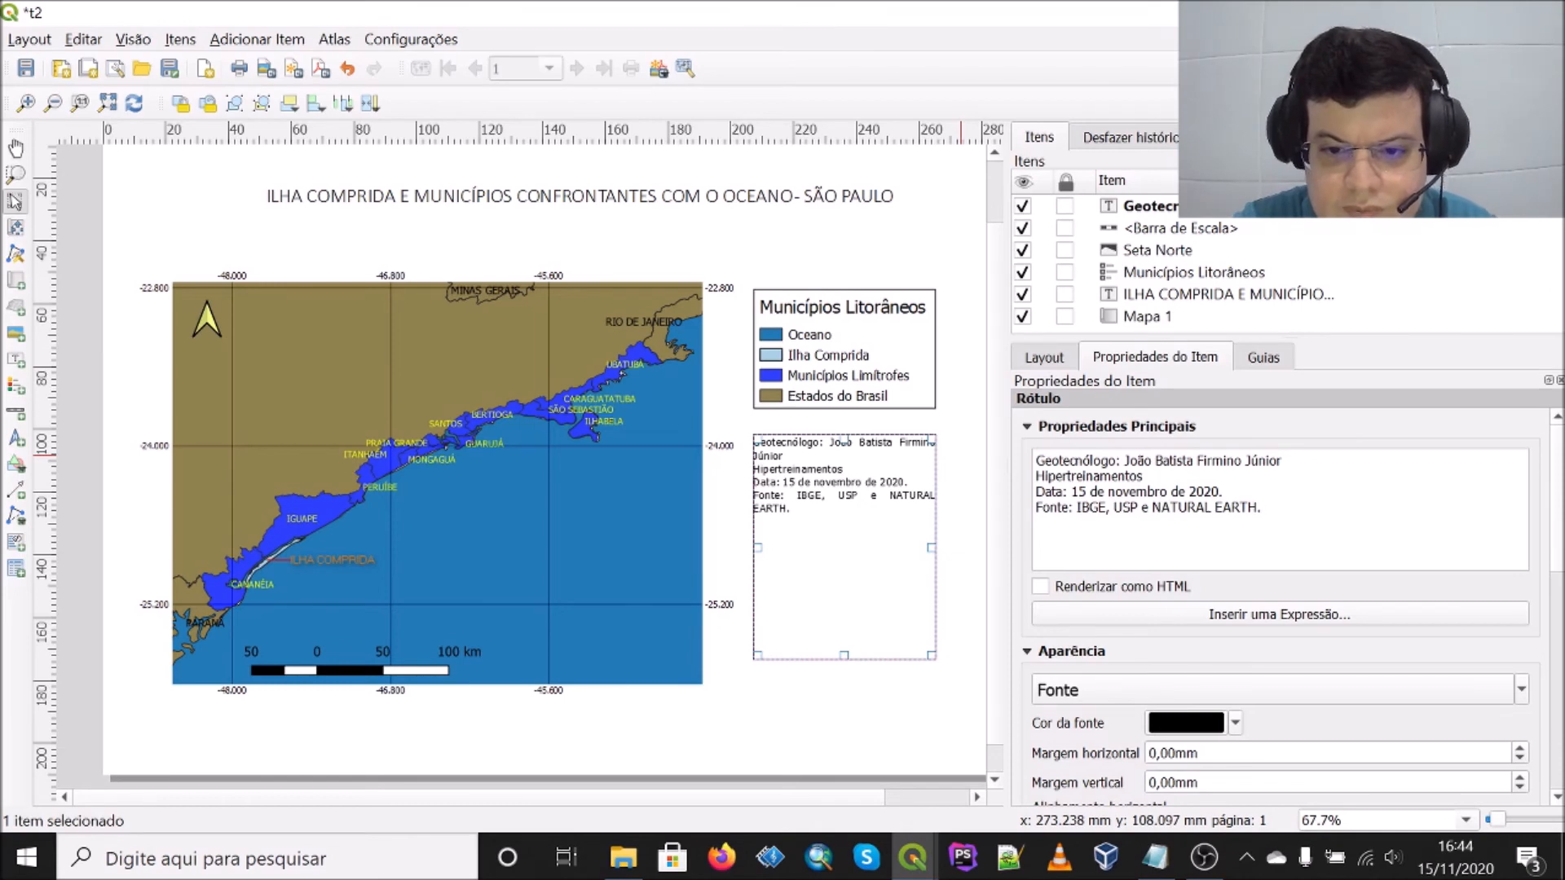
Step: Add a final line reading "SIRGAS 2000, Lon-Lat, EPSG: 4674." to the credits label
{"action": "key", "text": "Return"}
{"action": "type", "text": "SIRGAS 2000, Lon"}
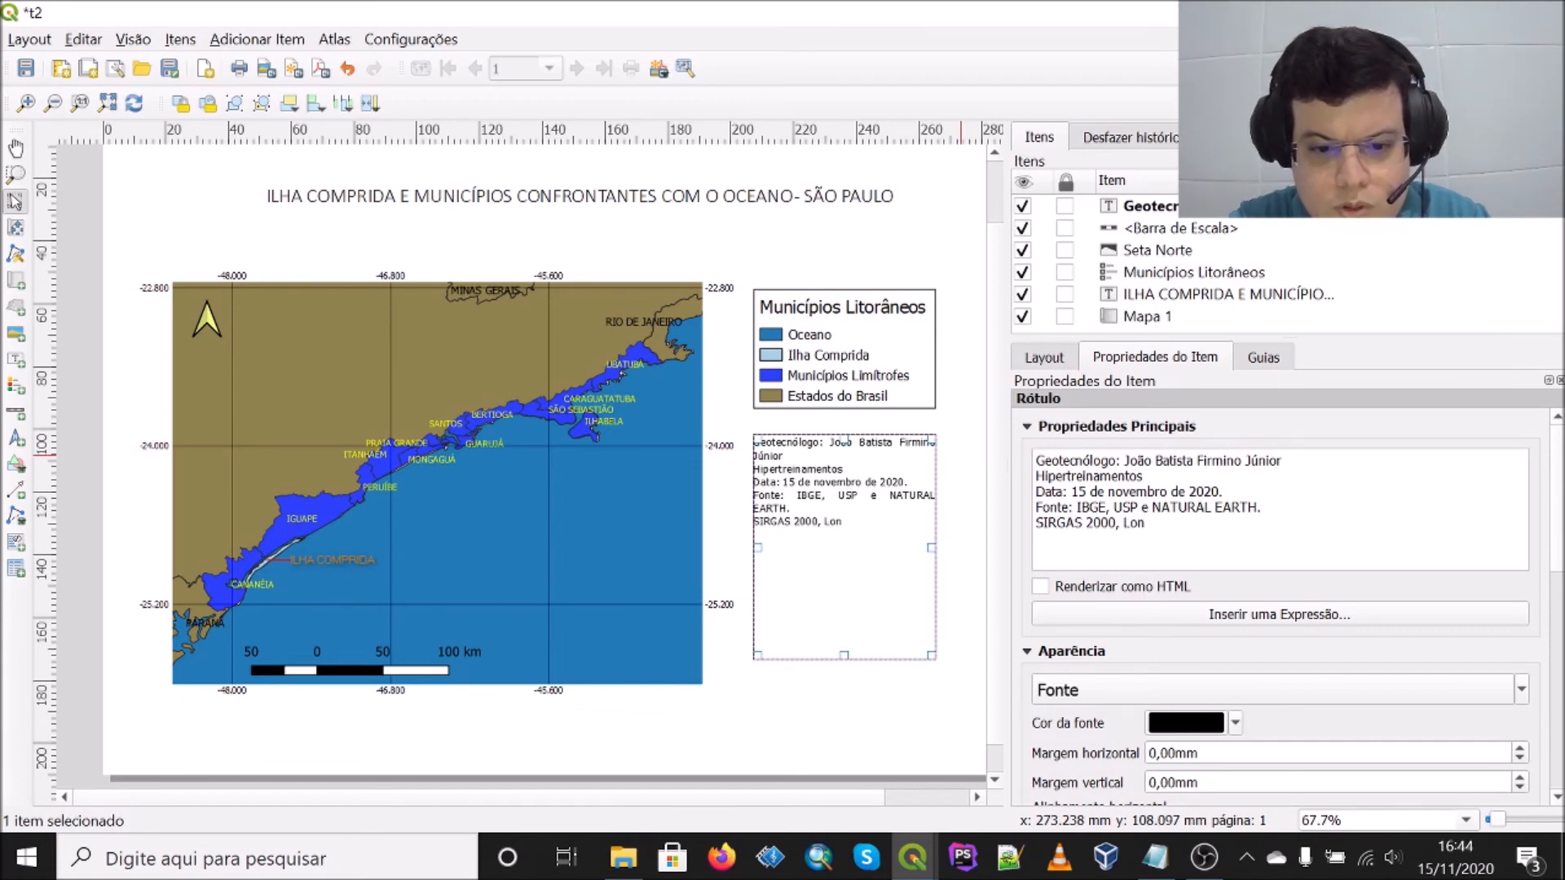
{"action": "type", "text": "-Lat, "}
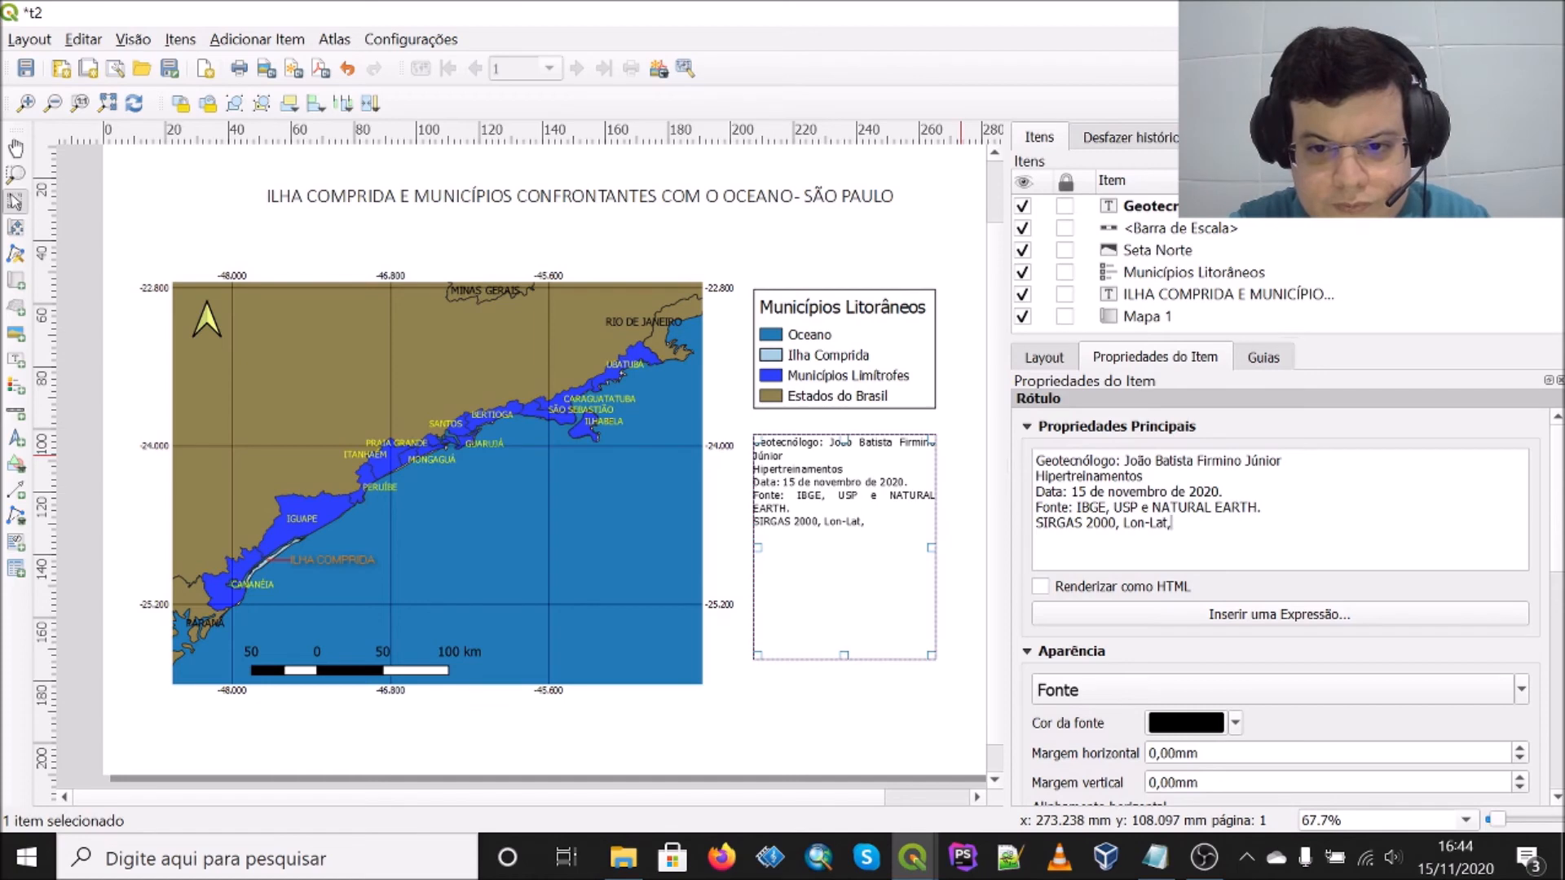
{"action": "type", "text": "EPS"}
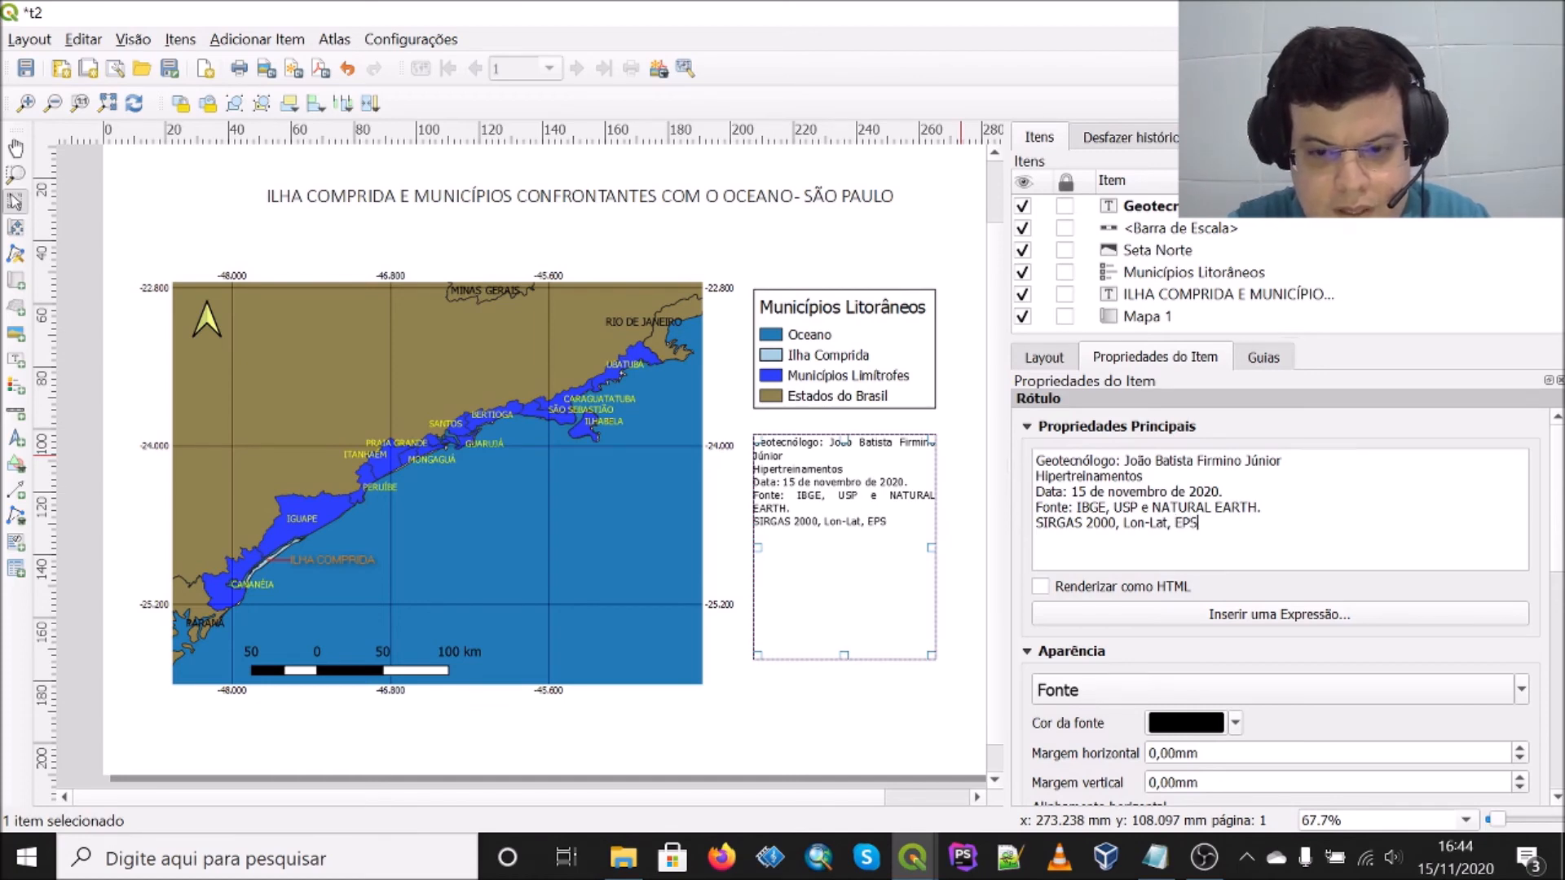
{"action": "type", "text": "G: 46"}
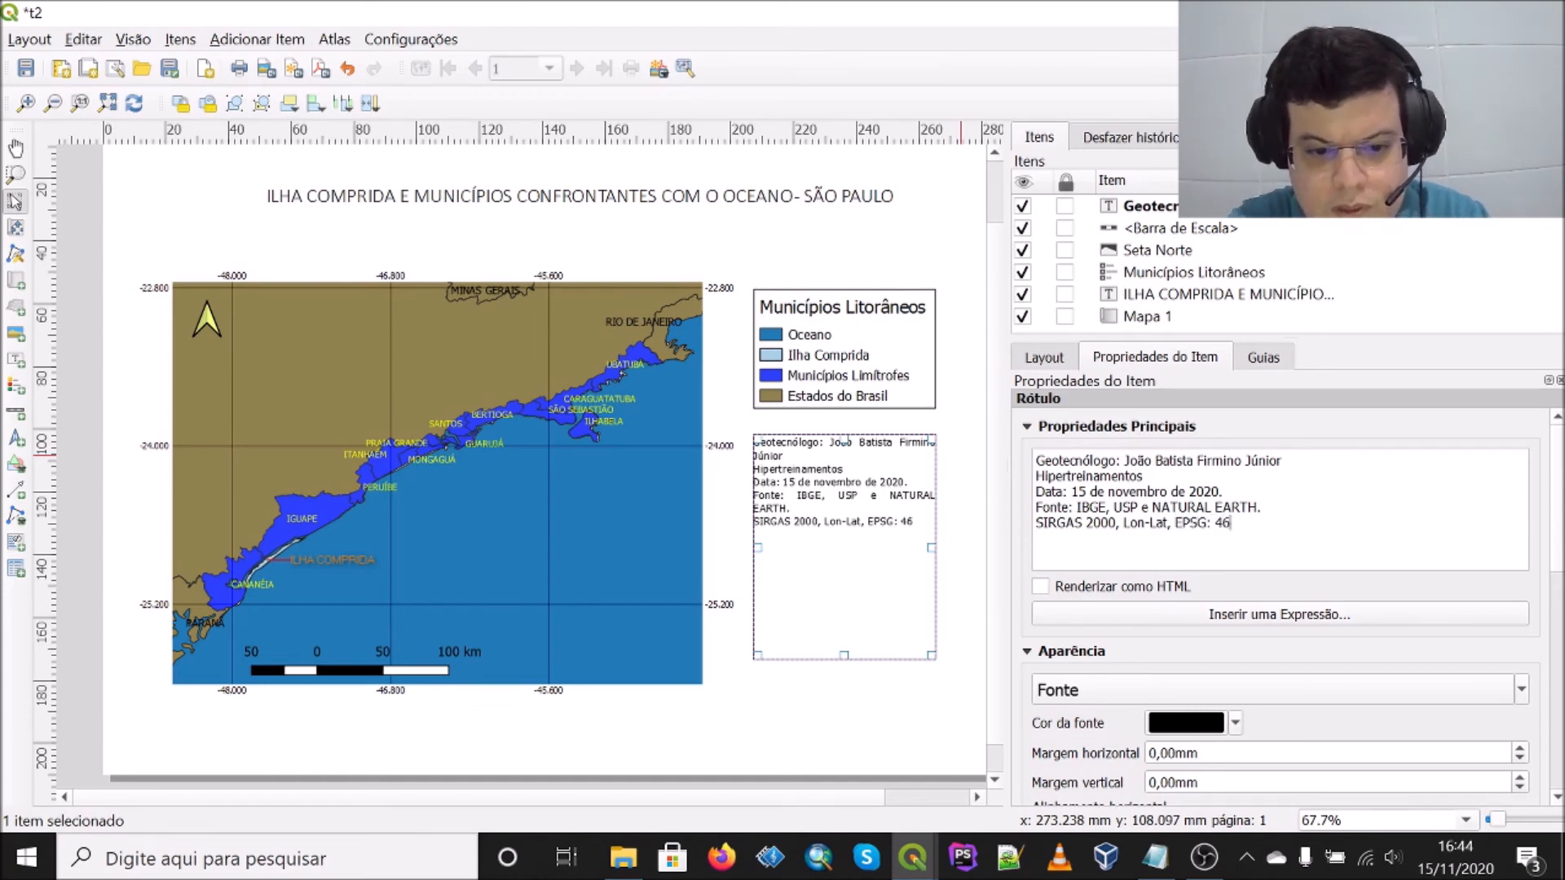
{"action": "type", "text": "74."}
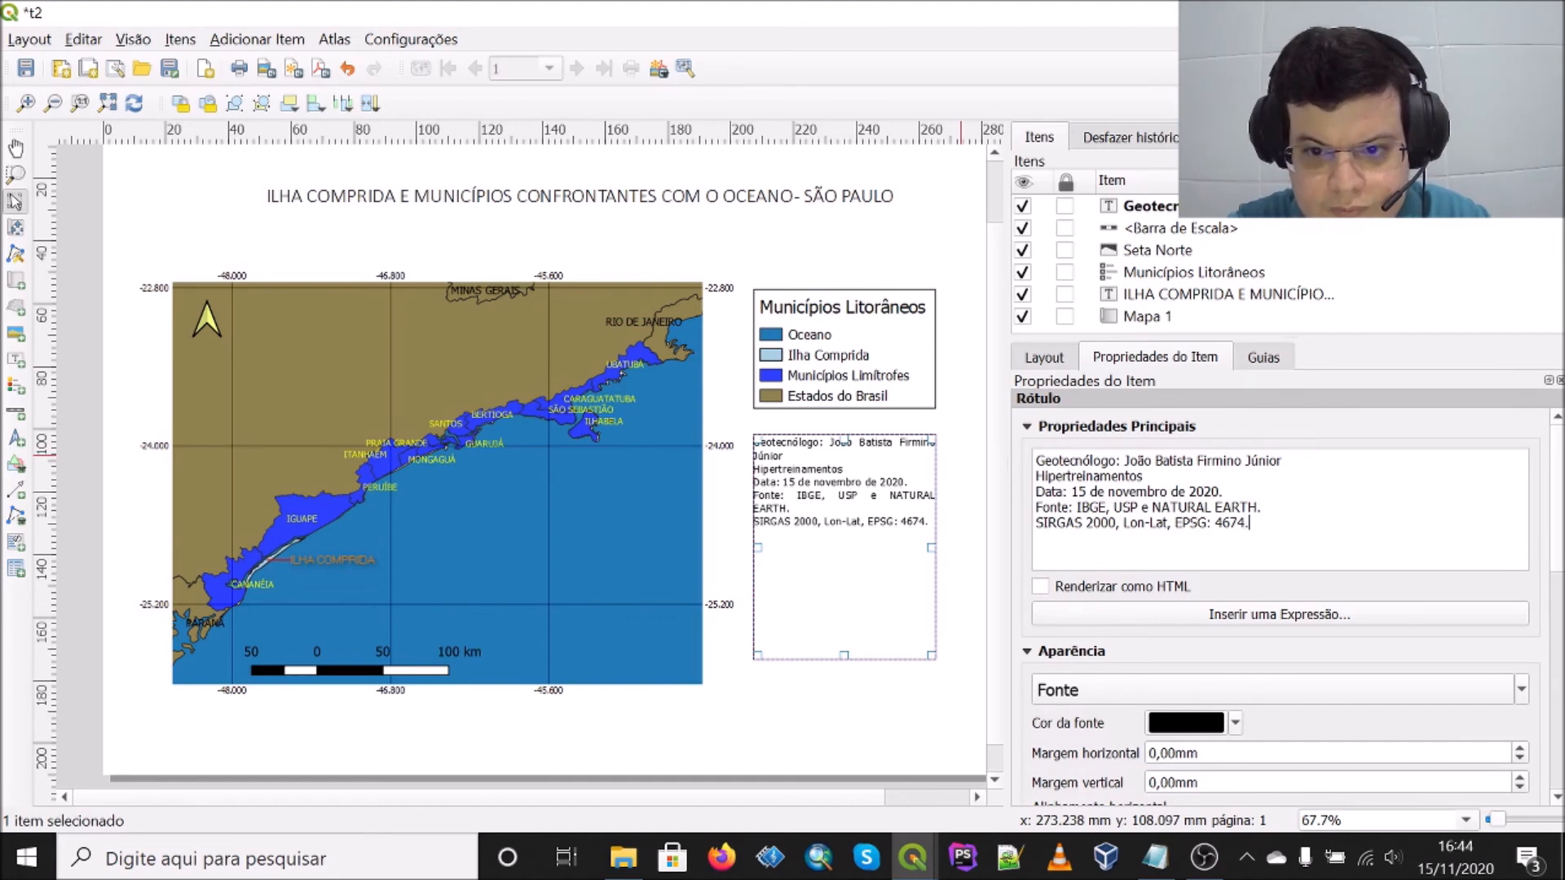
Step: Replace the comma after "Lon-Lat" with a period in the label's last line
{"action": "key", "text": "BackSpace"}
{"action": "type", "text": "."}
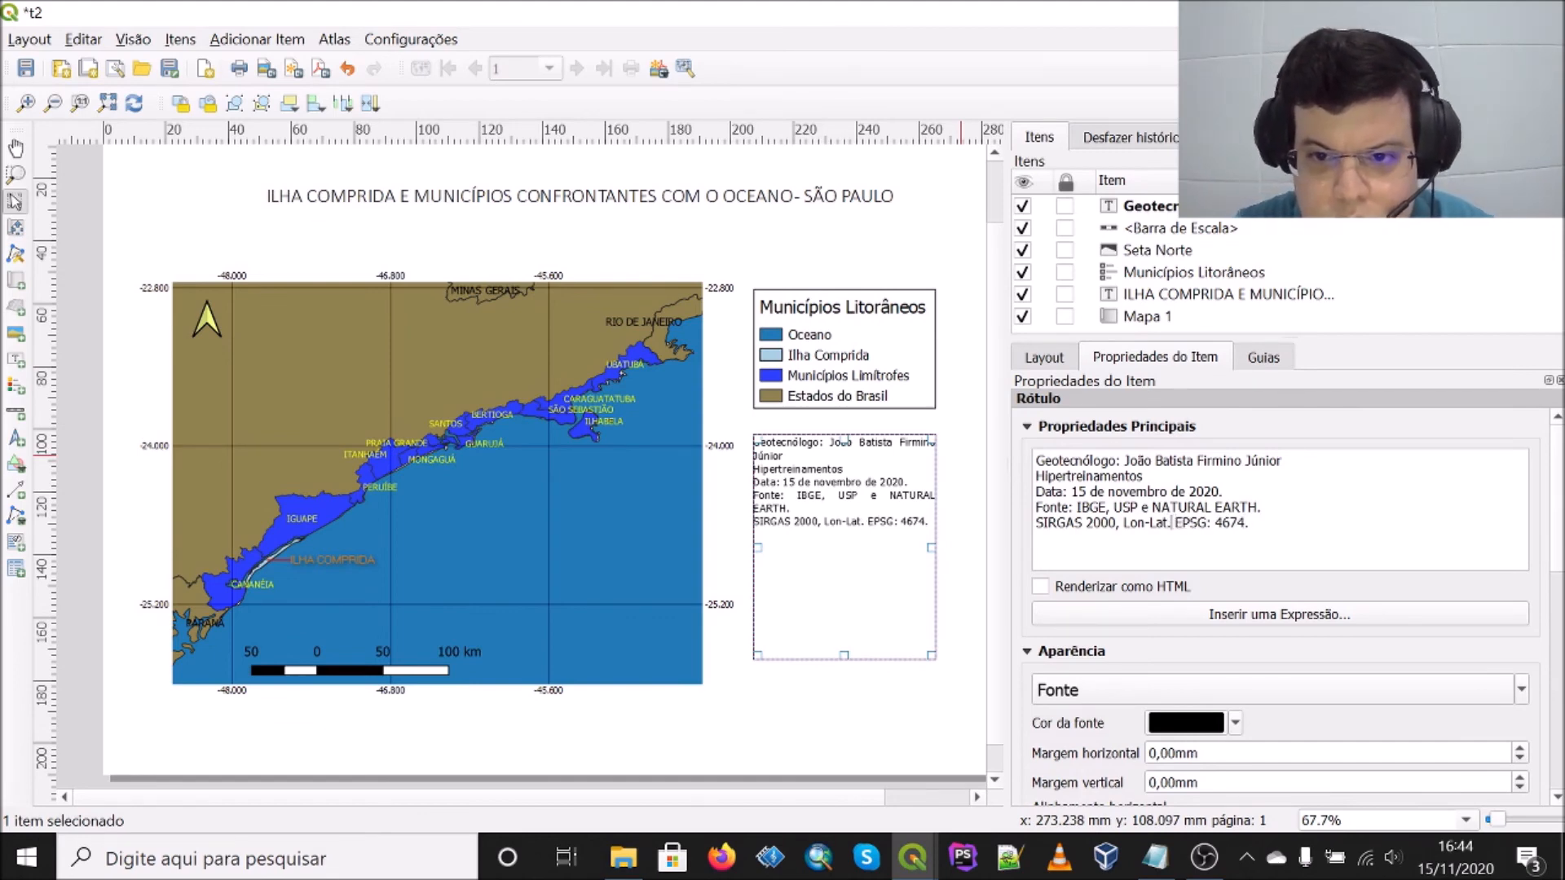
{"action": "key", "text": "Left"}
{"action": "key", "text": "Left"}
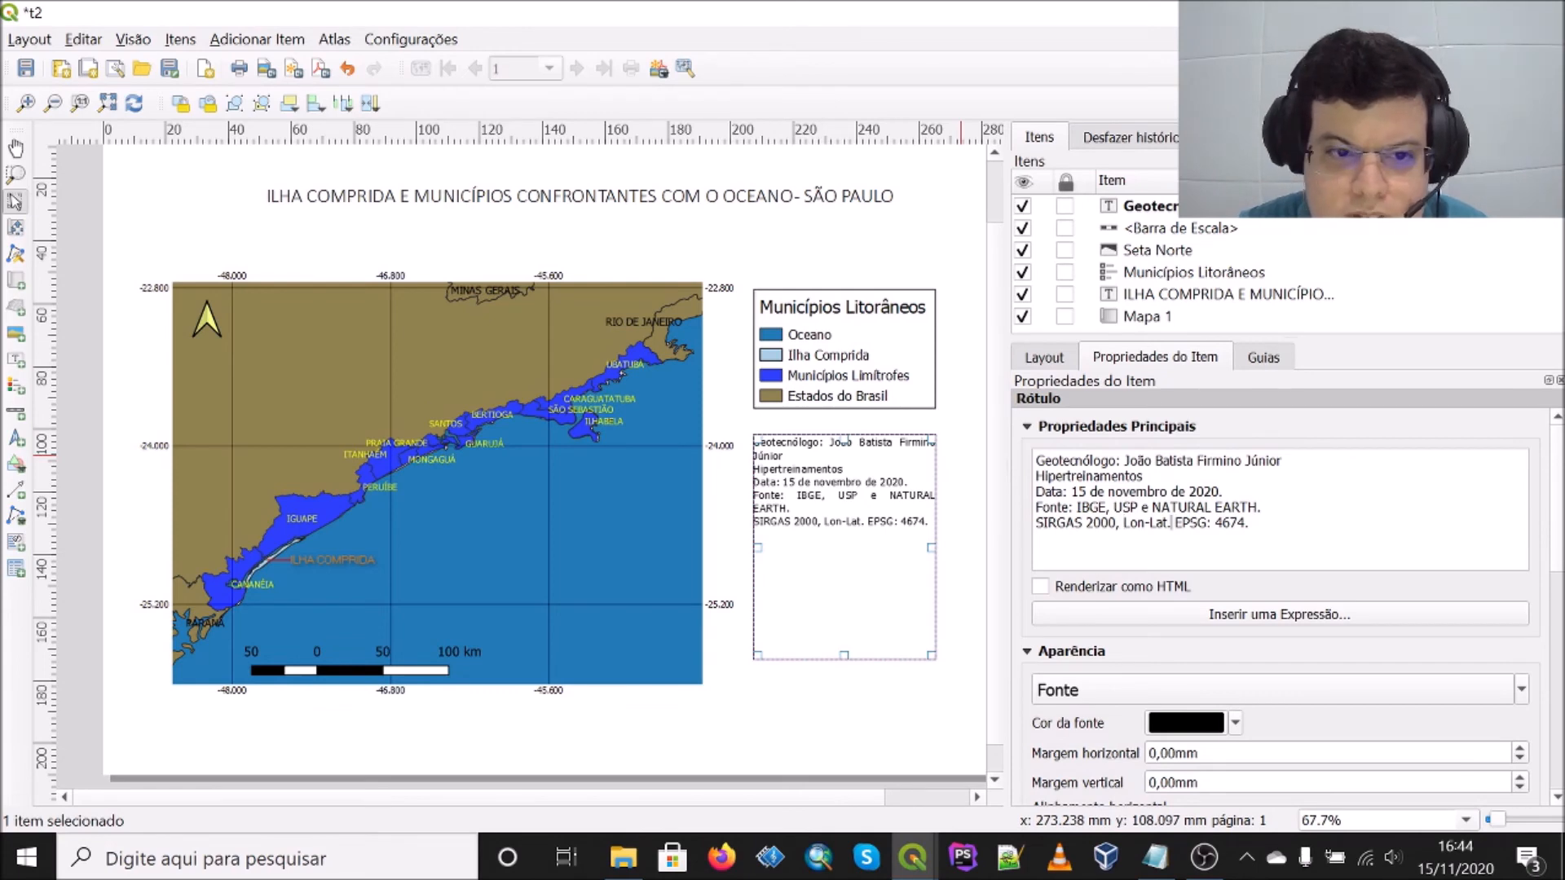
{"action": "key", "text": "Right"}
{"action": "key", "text": "Right"}
{"action": "key", "text": "Right"}
{"action": "key", "text": "Right"}
{"action": "key", "text": "Right"}
{"action": "key", "text": "Right"}
{"action": "key", "text": "Right"}
{"action": "key", "text": "Right"}
{"action": "key", "text": "Right"}
{"action": "key", "text": "Right"}
{"action": "key", "text": "Right"}
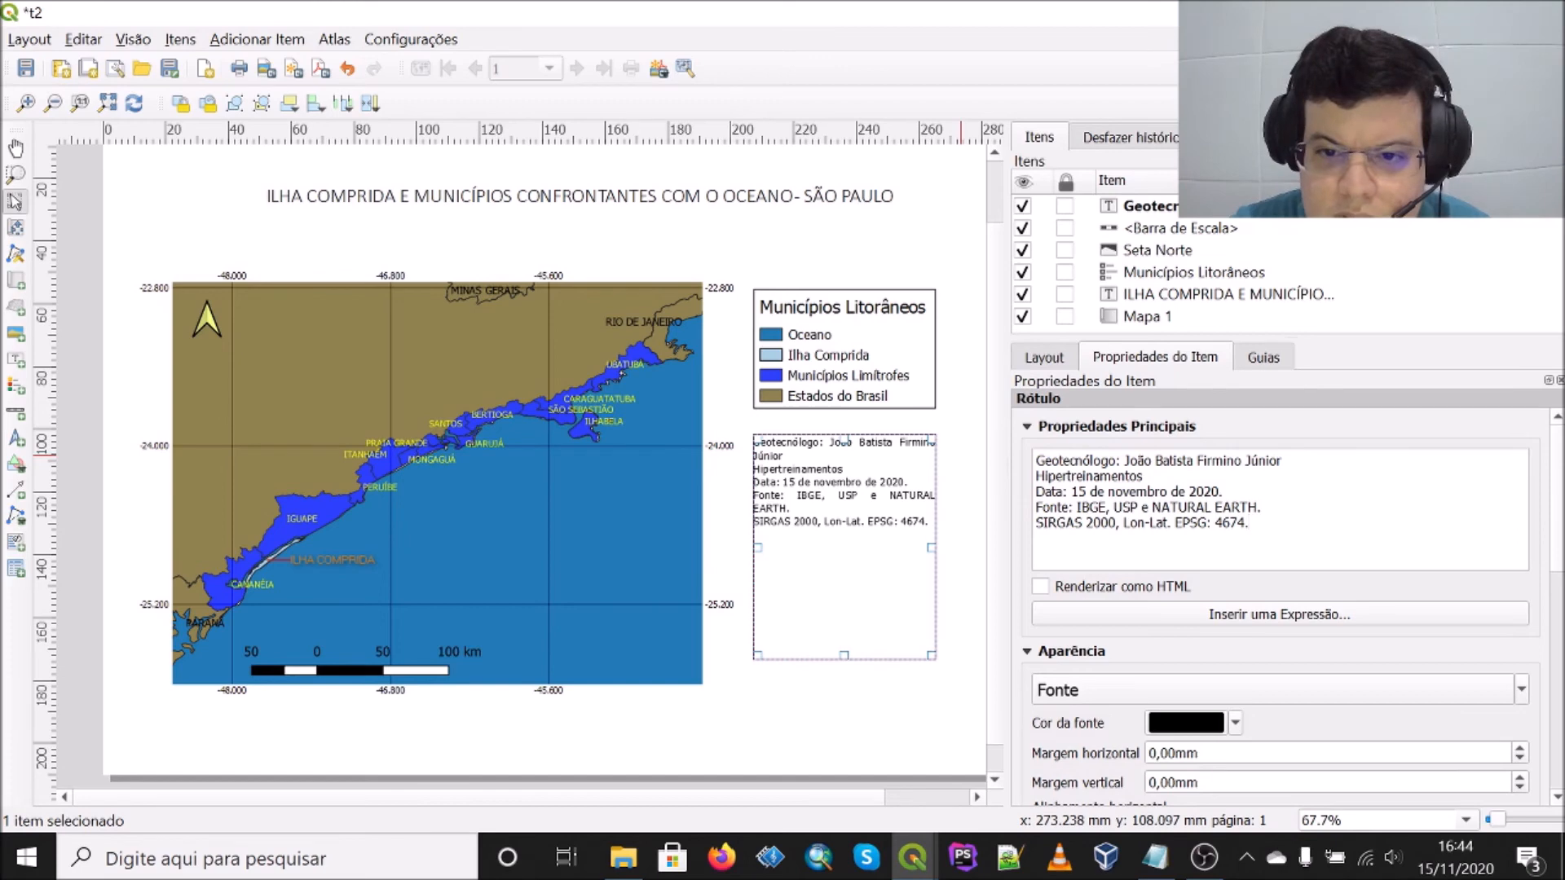
Step: Set the credits label's font size to 16 pt
{"action": "key", "text": "shift+Up"}
{"action": "key", "text": "shift+Up"}
{"action": "key", "text": "shift+Up"}
{"action": "key", "text": "shift+Up"}
{"action": "key", "text": "shift+Home"}
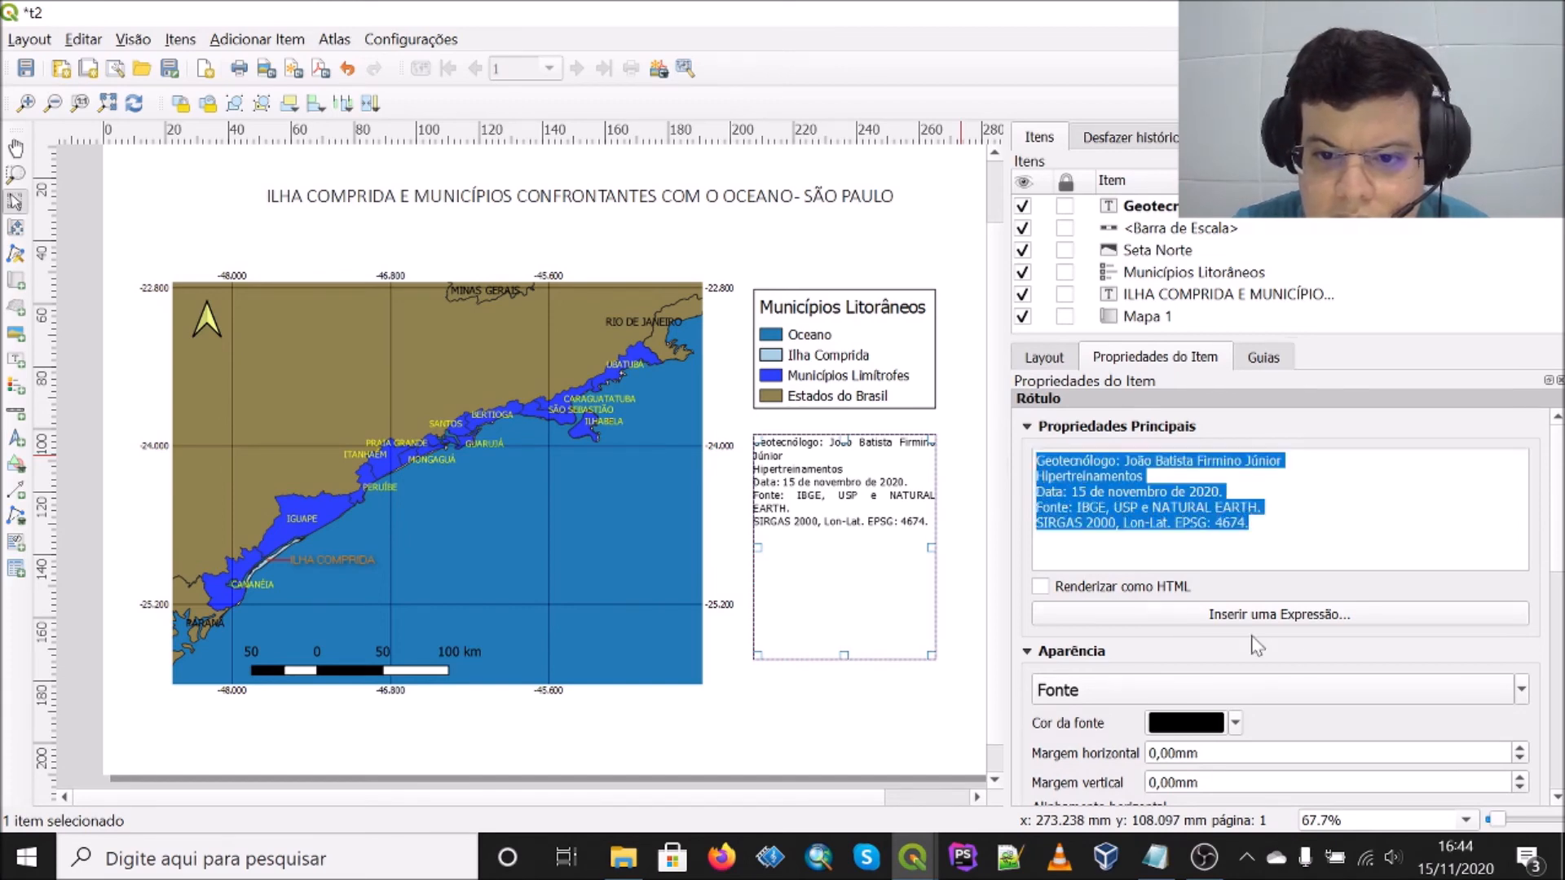
{"action": "left_click", "coordinate": [1518, 689]}
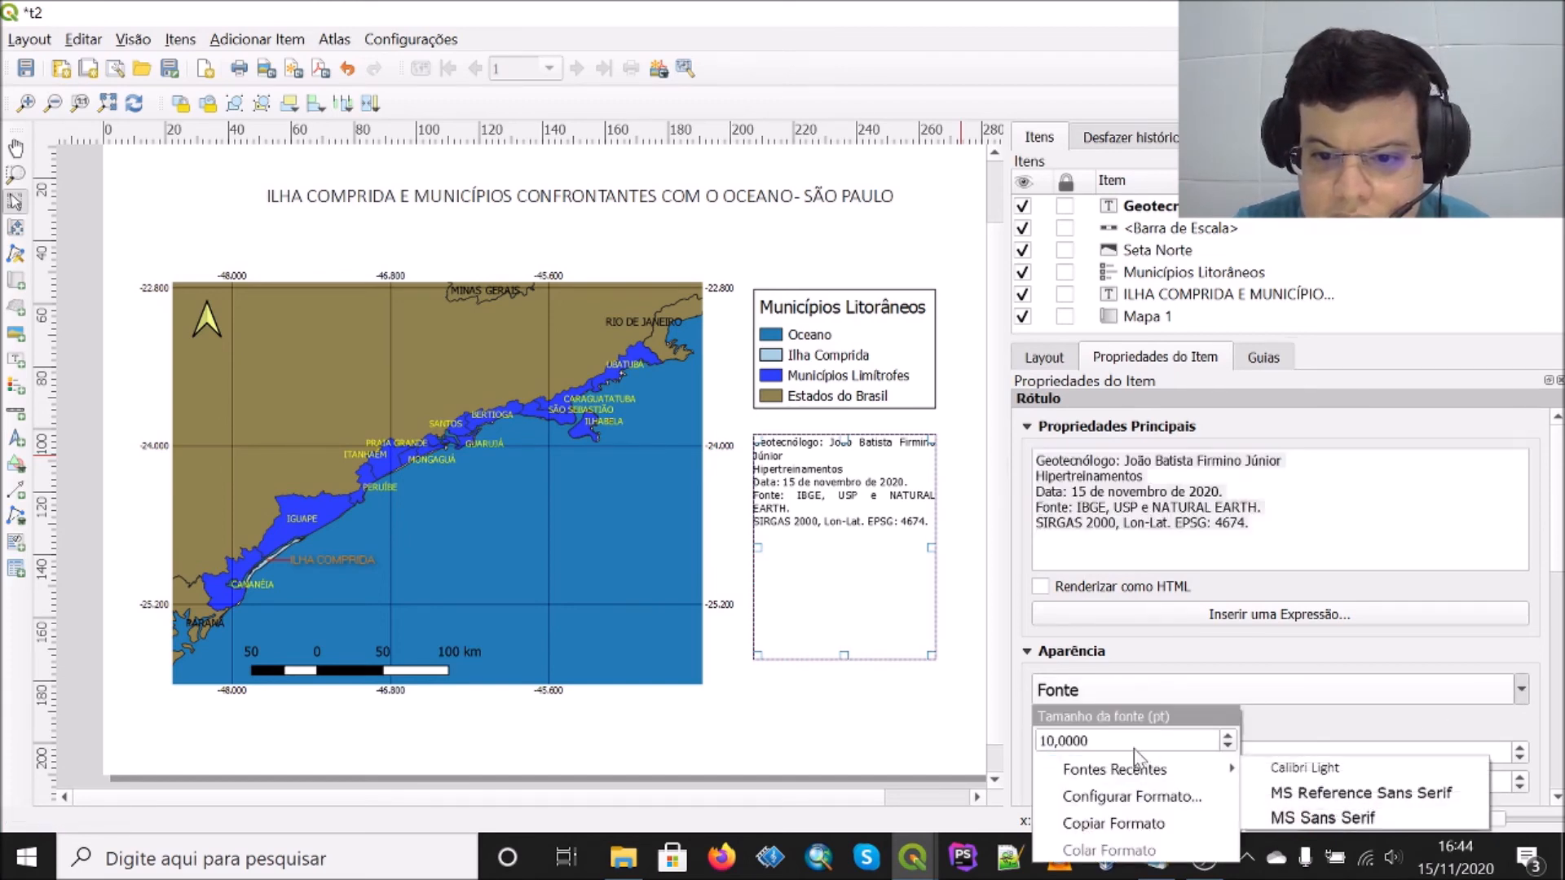
{"action": "left_click", "coordinate": [1228, 736]}
{"action": "left_click", "coordinate": [1228, 736]}
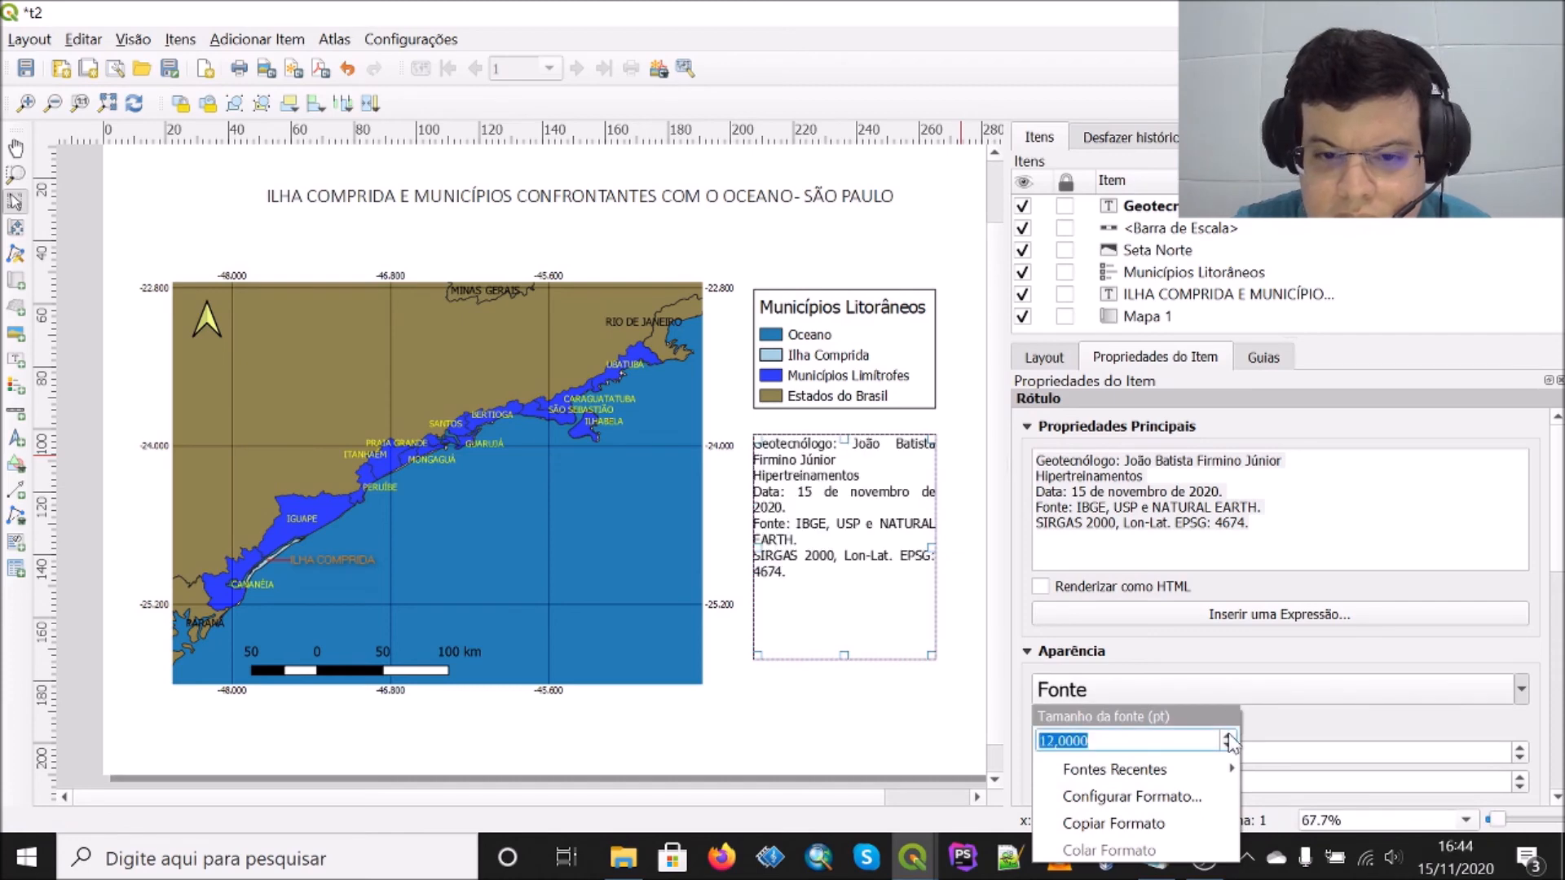
{"action": "left_click", "coordinate": [1227, 736]}
{"action": "left_click", "coordinate": [1229, 736]}
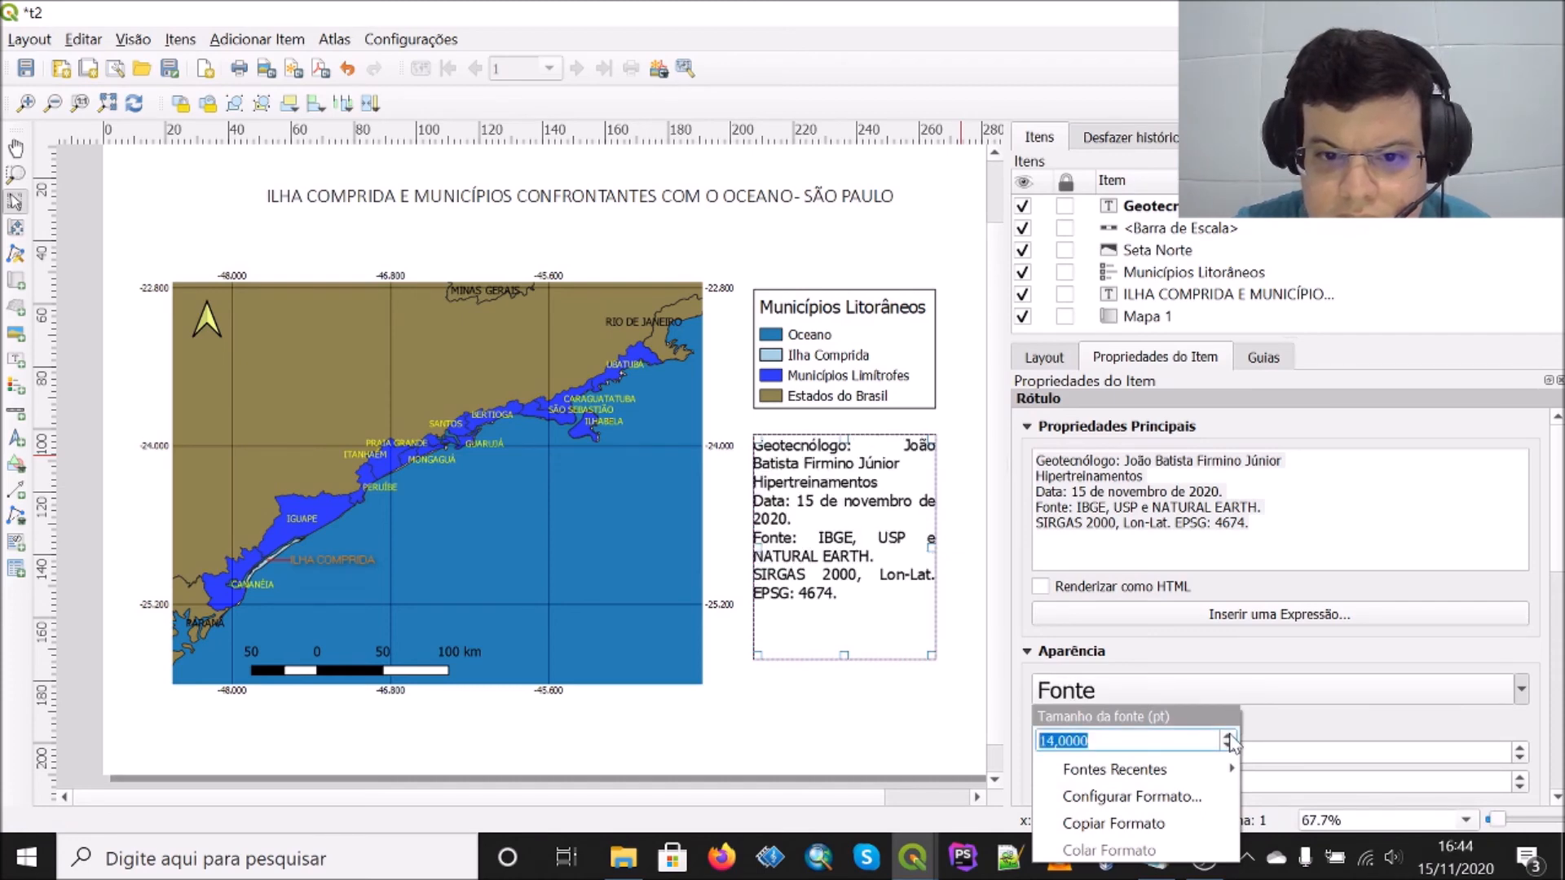
{"action": "left_click", "coordinate": [1228, 736]}
{"action": "left_click", "coordinate": [1229, 736]}
{"action": "left_click", "coordinate": [1229, 736]}
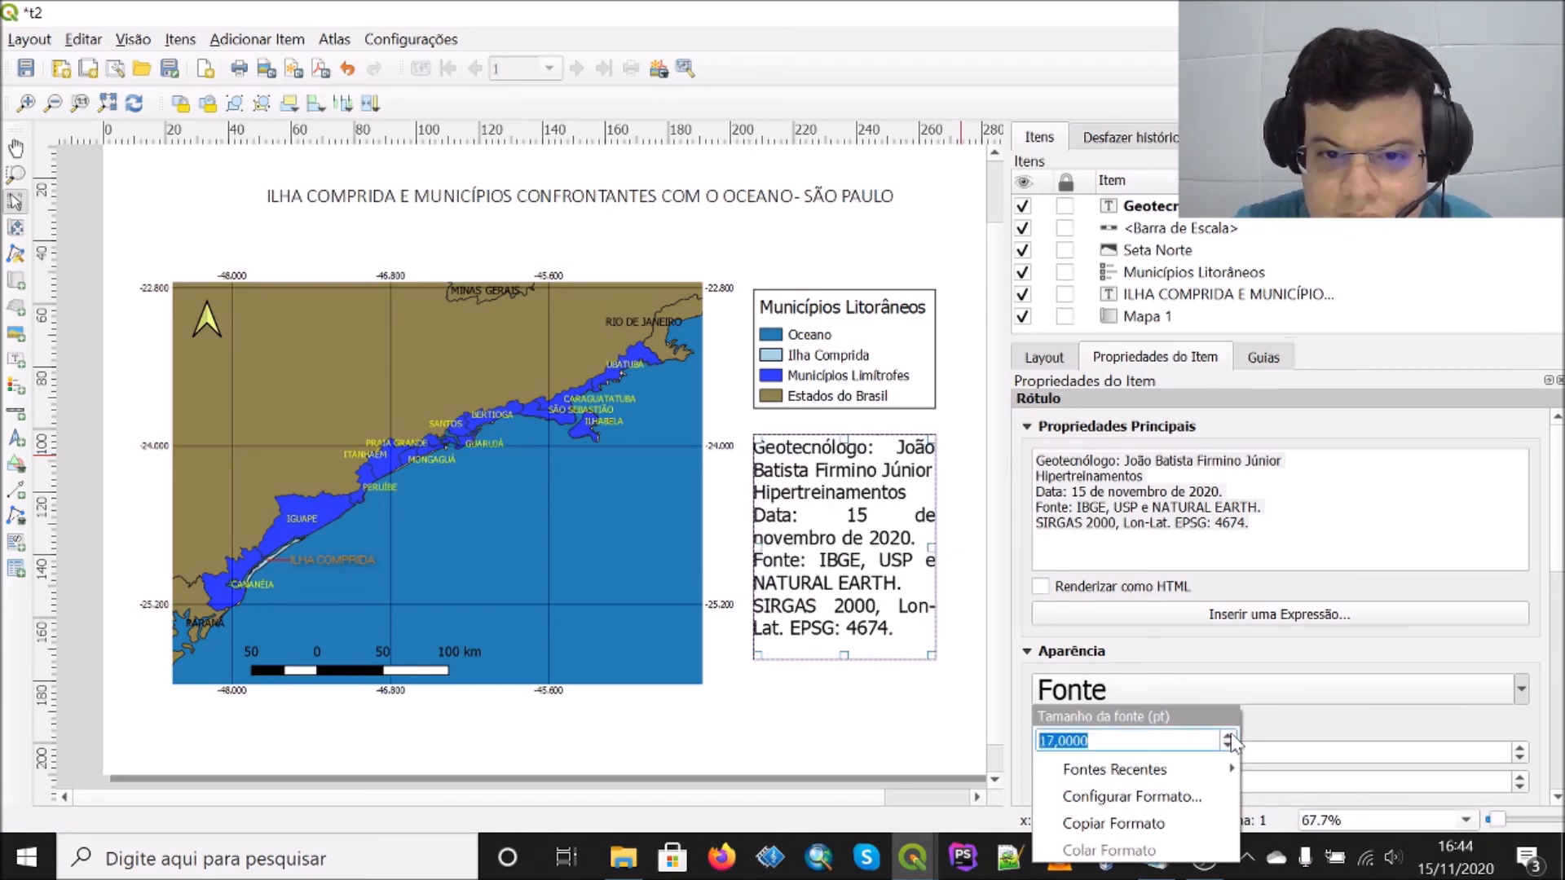
{"action": "left_click", "coordinate": [1228, 745]}
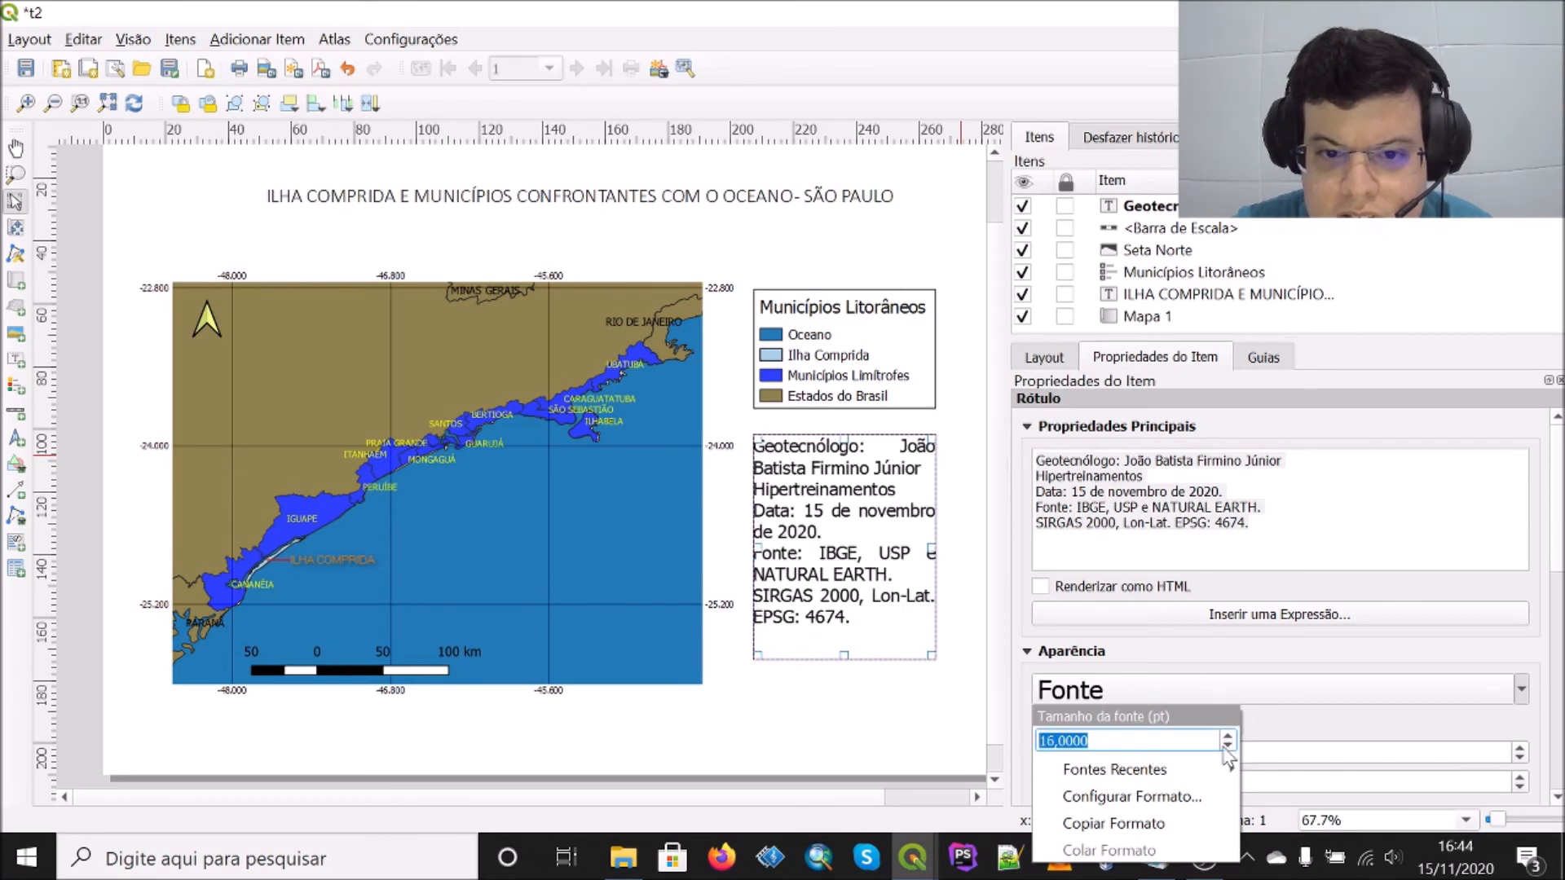
{"action": "left_click", "coordinate": [1285, 726]}
Step: Align the label text to the centre horizontally and to the middle vertically
{"action": "scroll", "coordinate": [1285, 726], "scroll_direction": "down", "scroll_amount": 3}
{"action": "left_click", "coordinate": [1128, 683]}
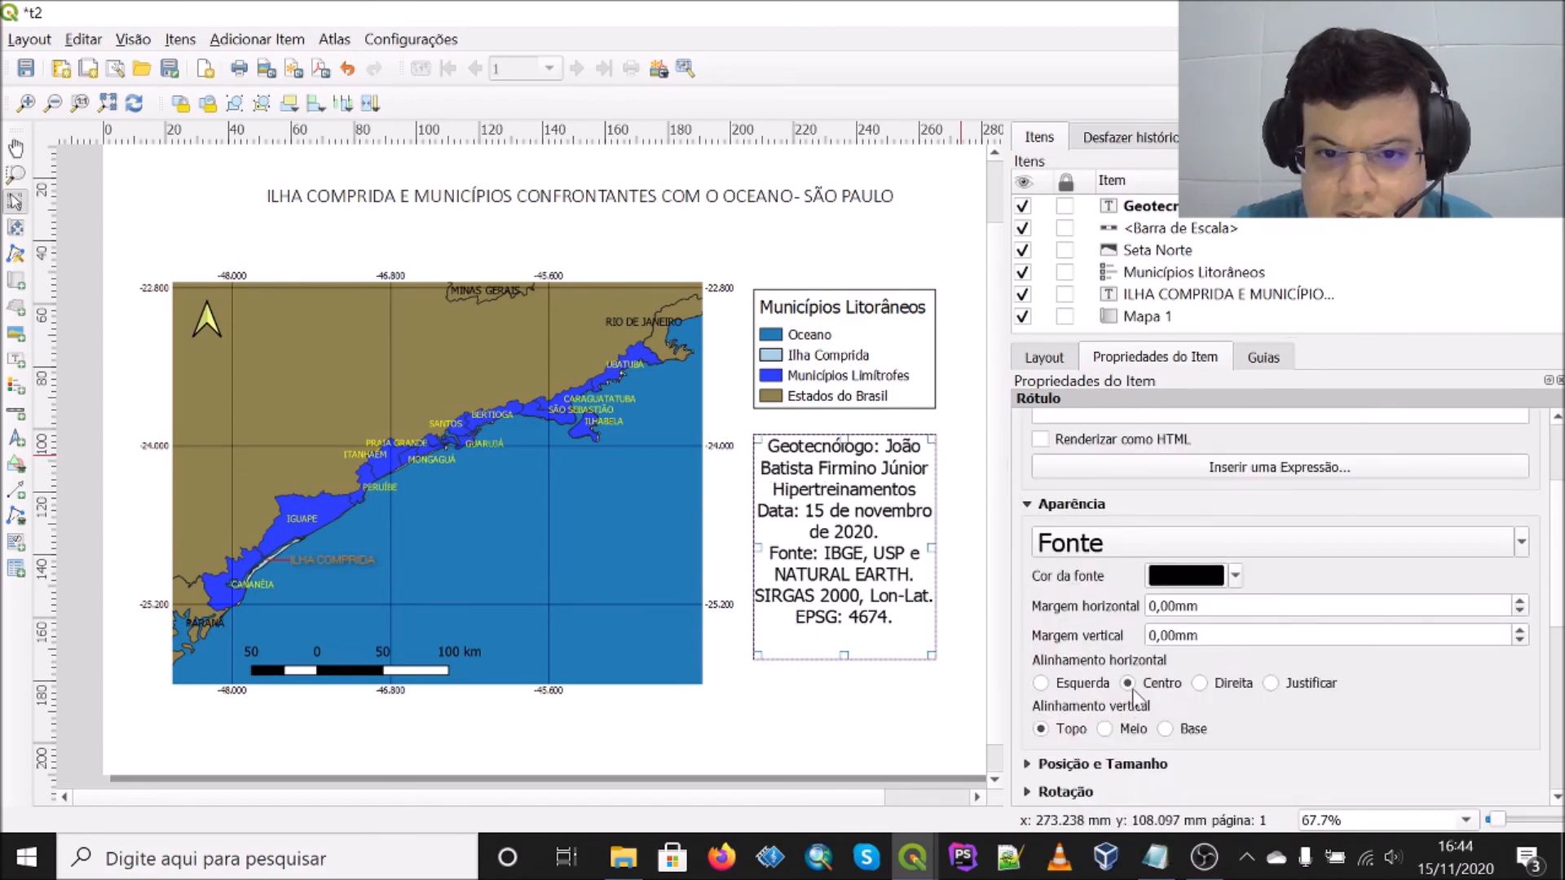
{"action": "left_click", "coordinate": [1127, 733]}
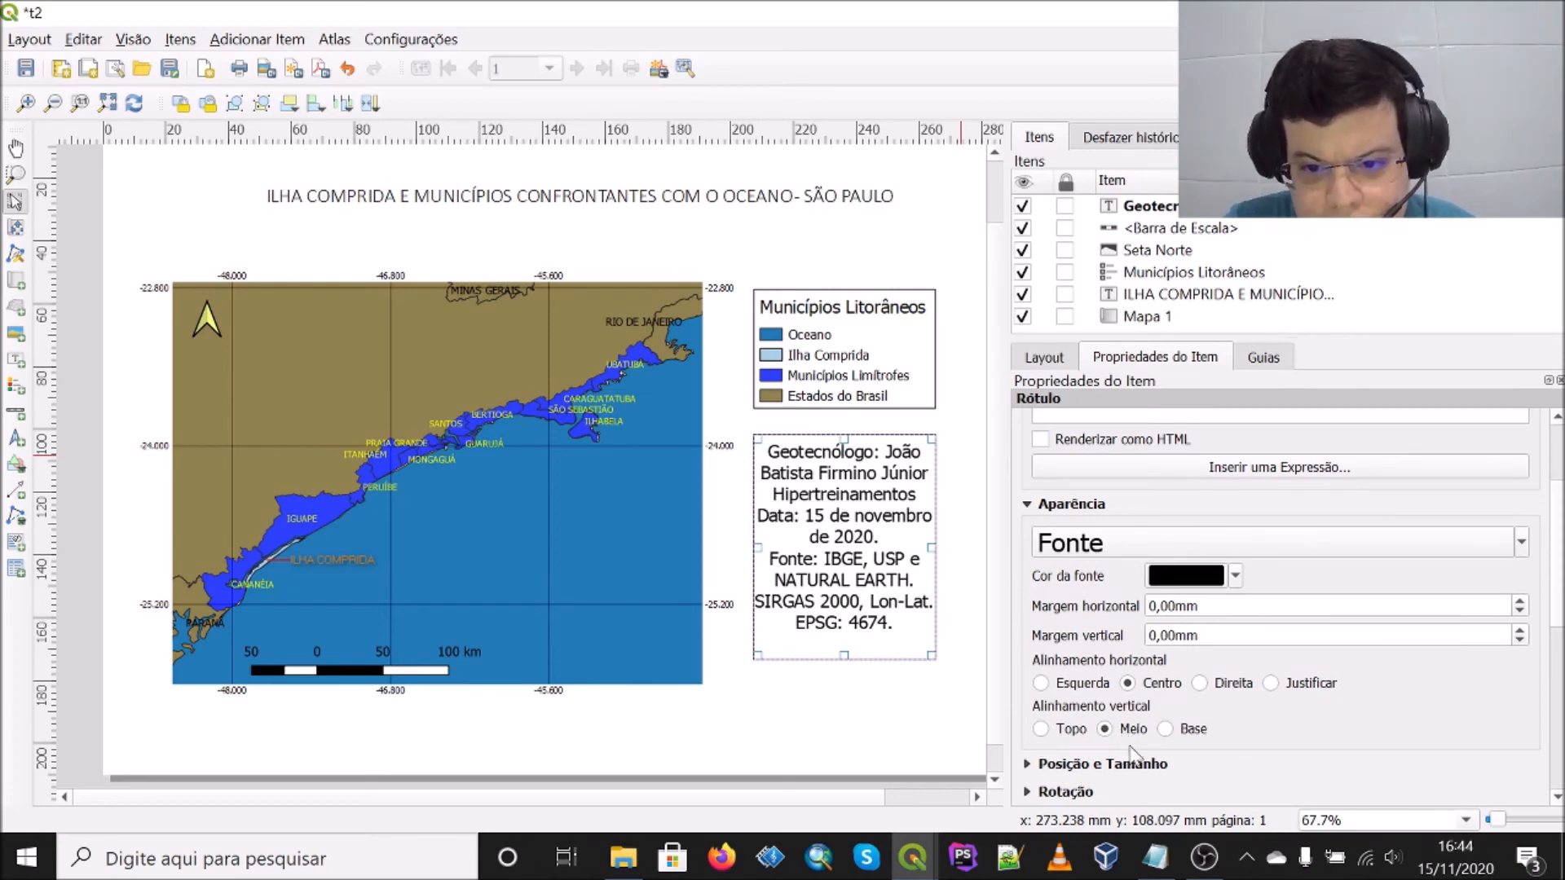
Step: Enable the frame and background for the credits label, deselect it and save the layout
{"action": "scroll", "coordinate": [1133, 754], "scroll_direction": "down", "scroll_amount": 3}
{"action": "left_click", "coordinate": [1044, 674]}
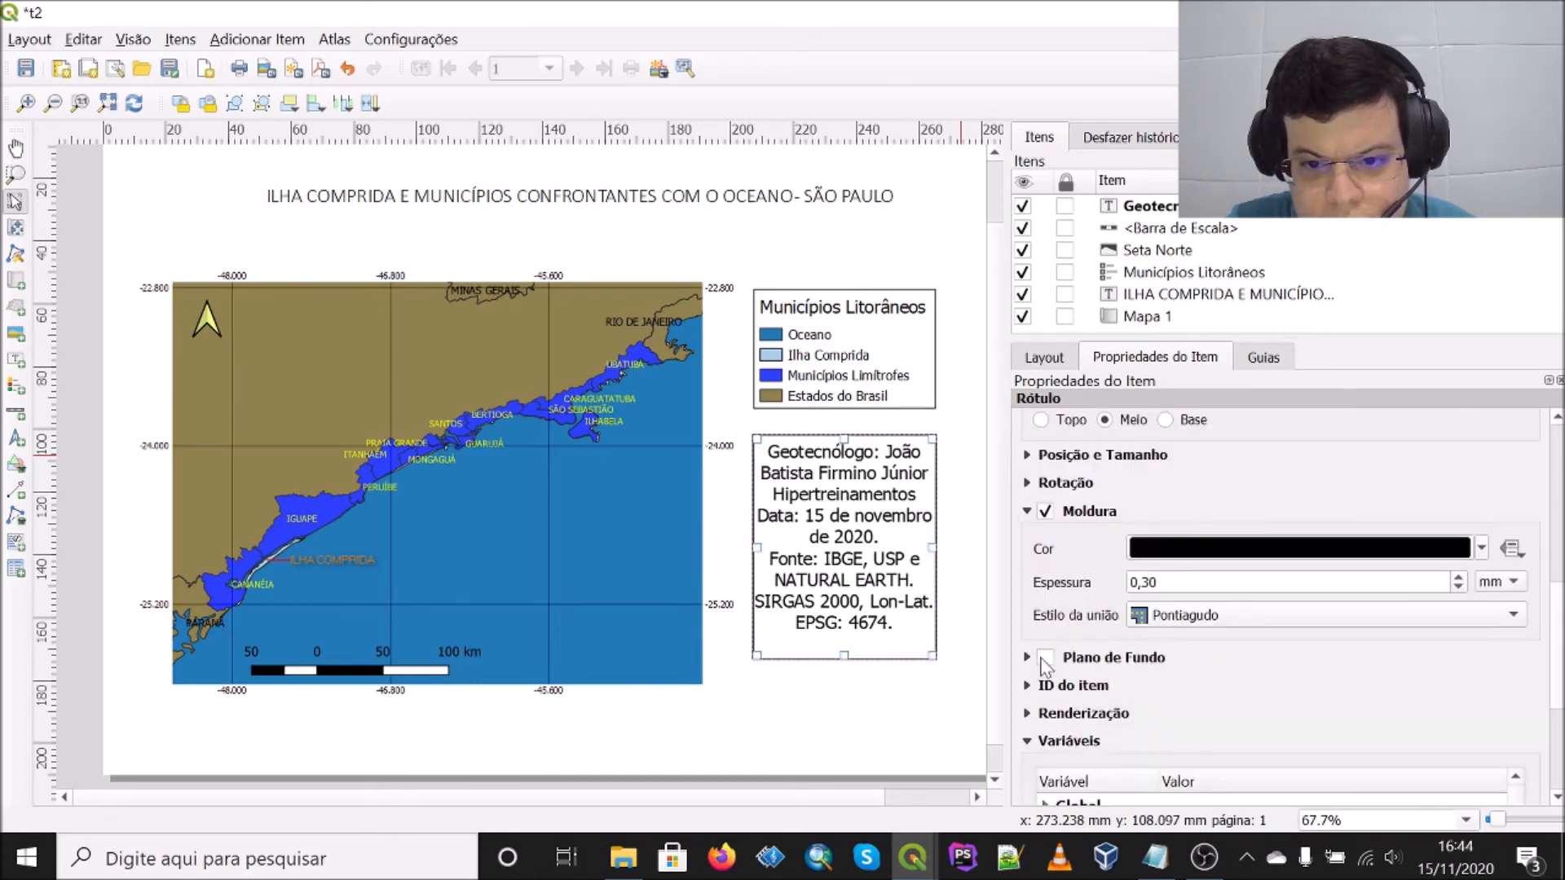
{"action": "left_click", "coordinate": [1044, 657]}
{"action": "left_click", "coordinate": [914, 695]}
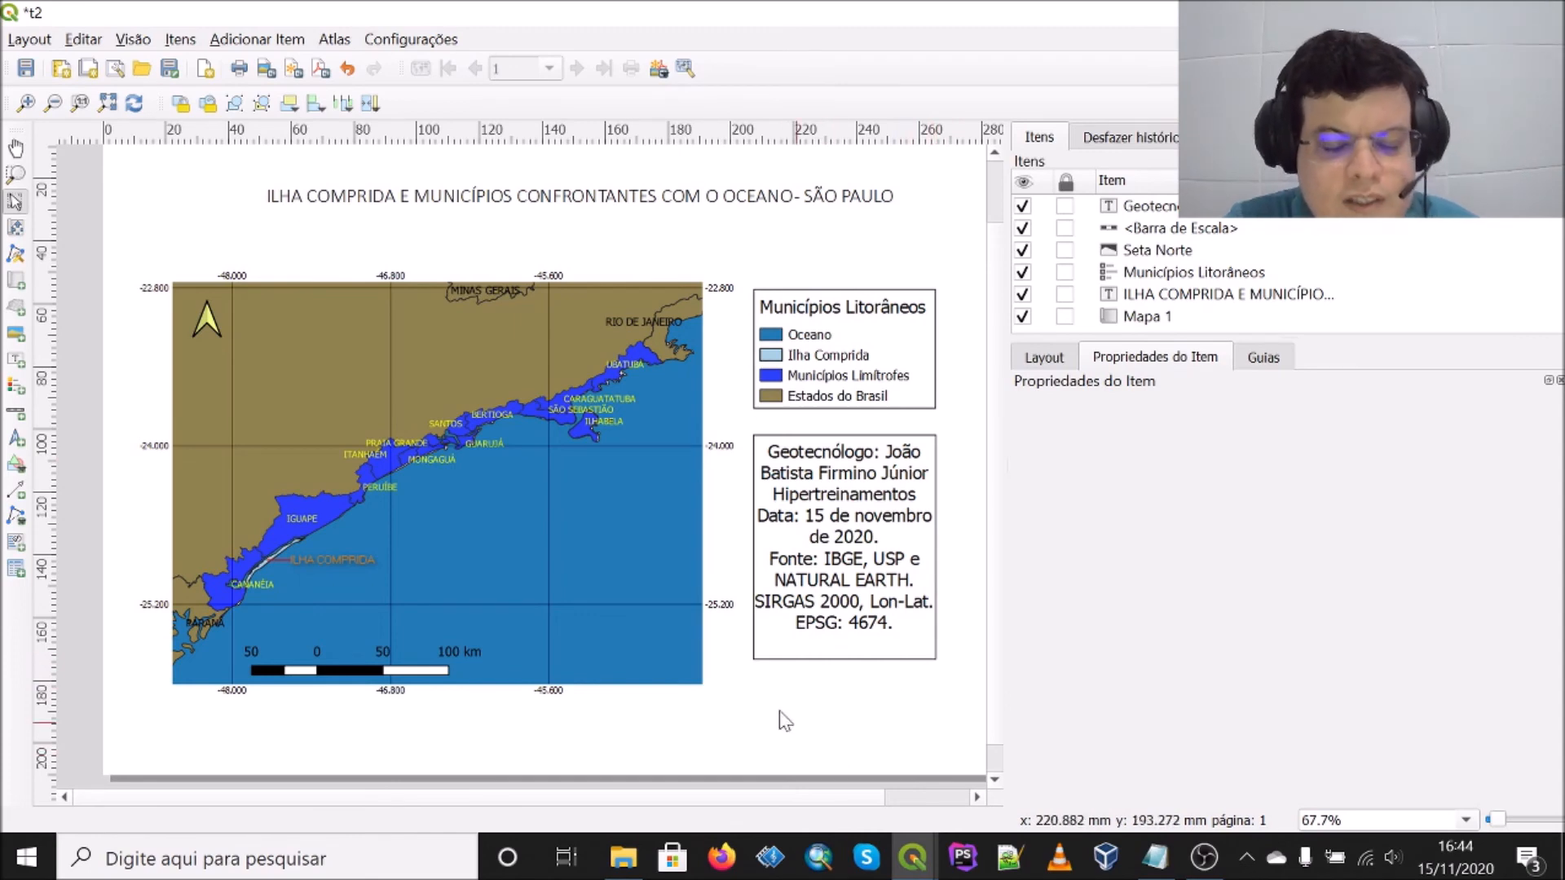
{"action": "left_click", "coordinate": [25, 71]}
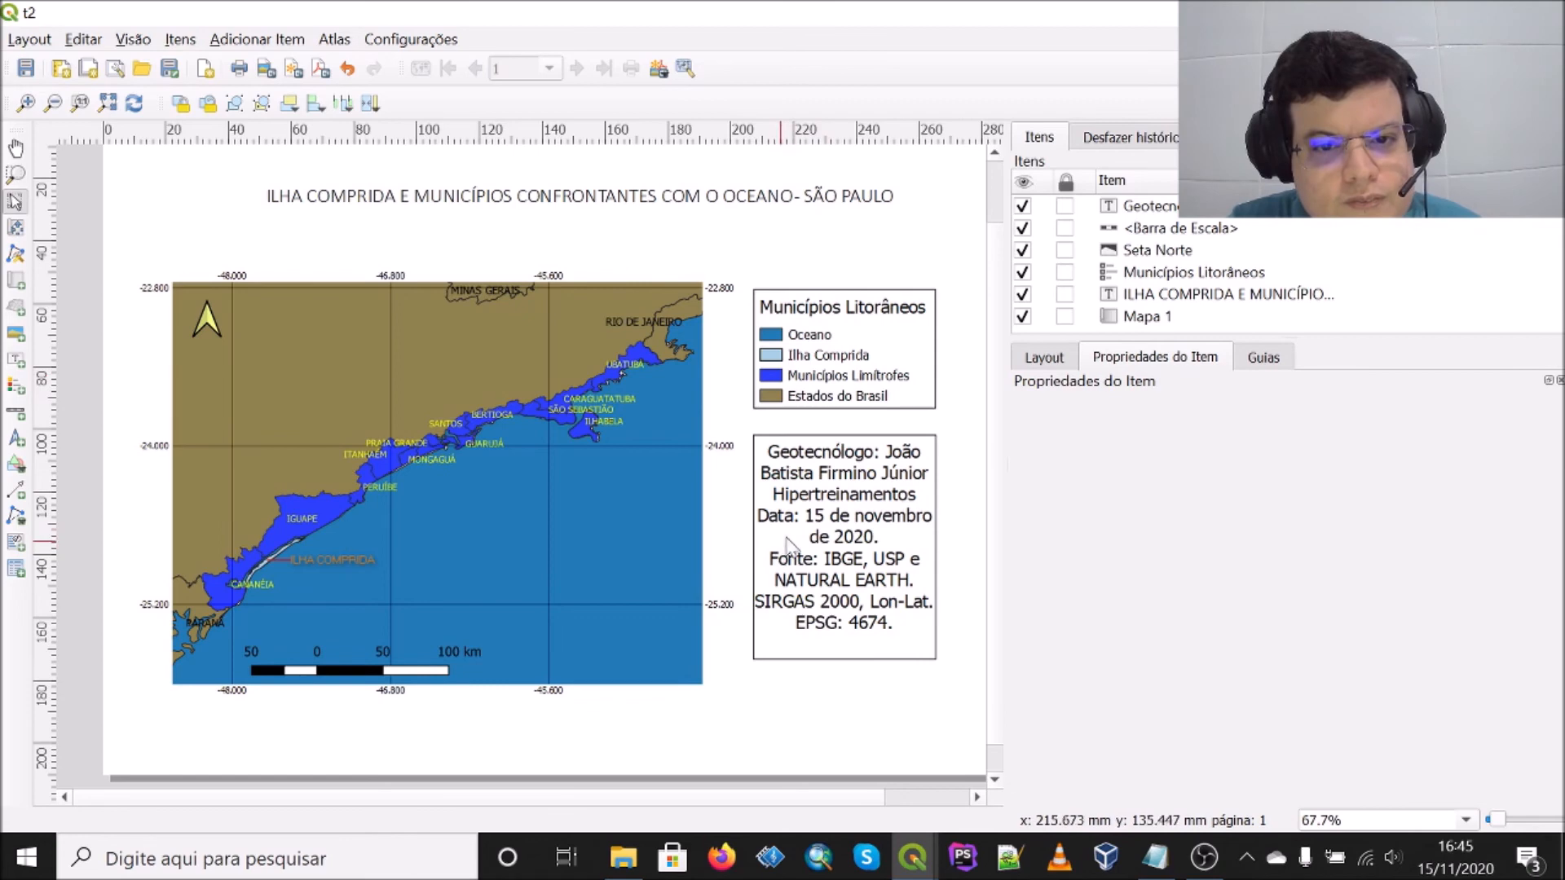
Step: Add a period after the author's name and after "Hipertreinamentos" in the credits label, and save
{"action": "left_click", "coordinate": [821, 512]}
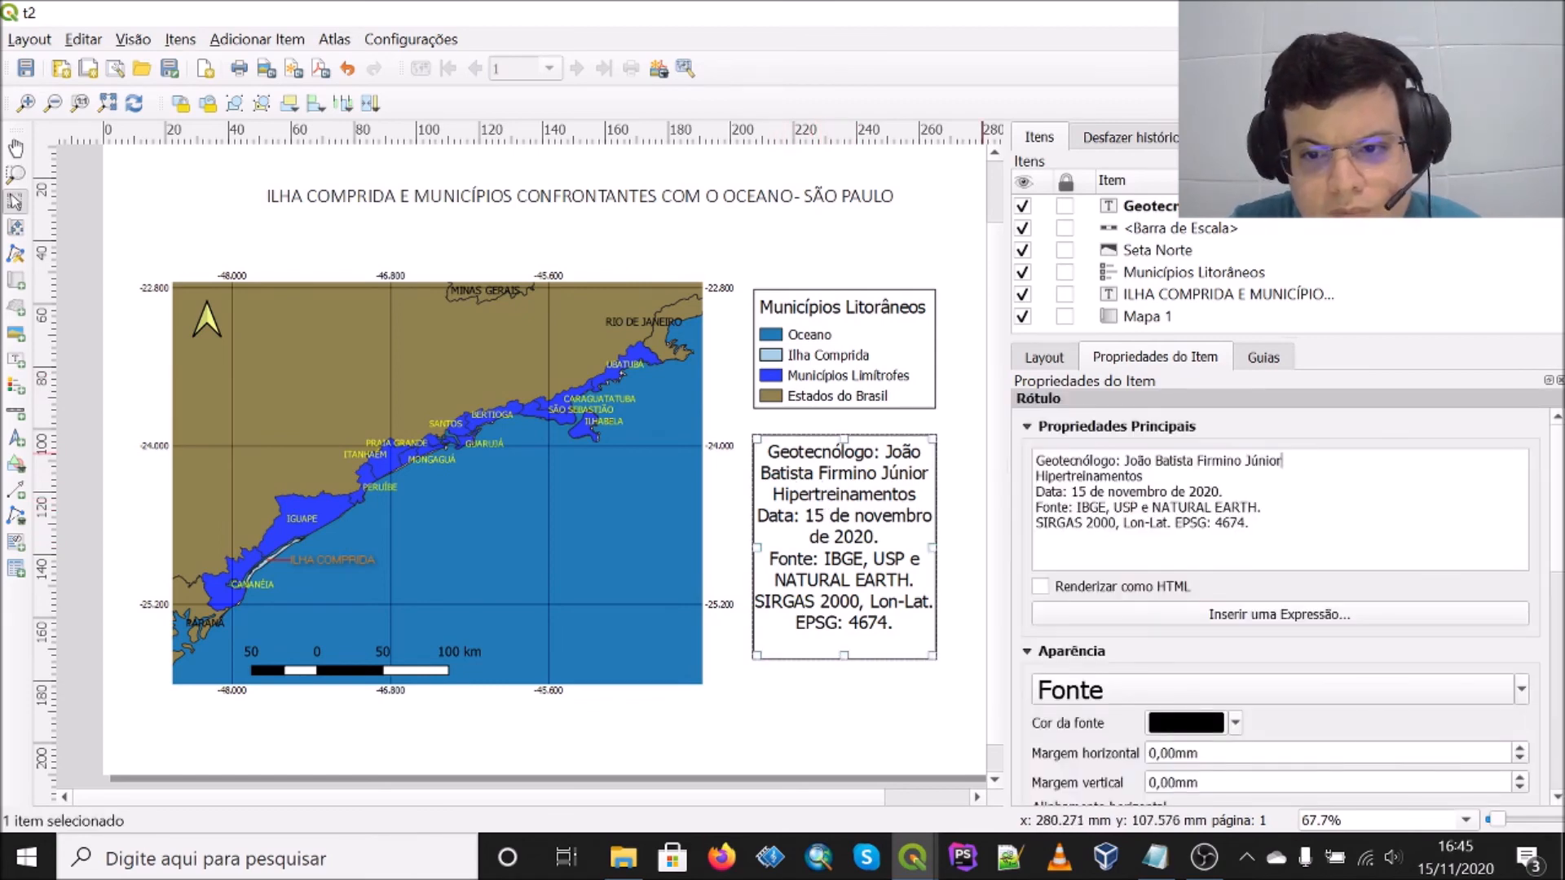
{"action": "type", "text": ".."}
{"action": "left_click", "coordinate": [26, 67]}
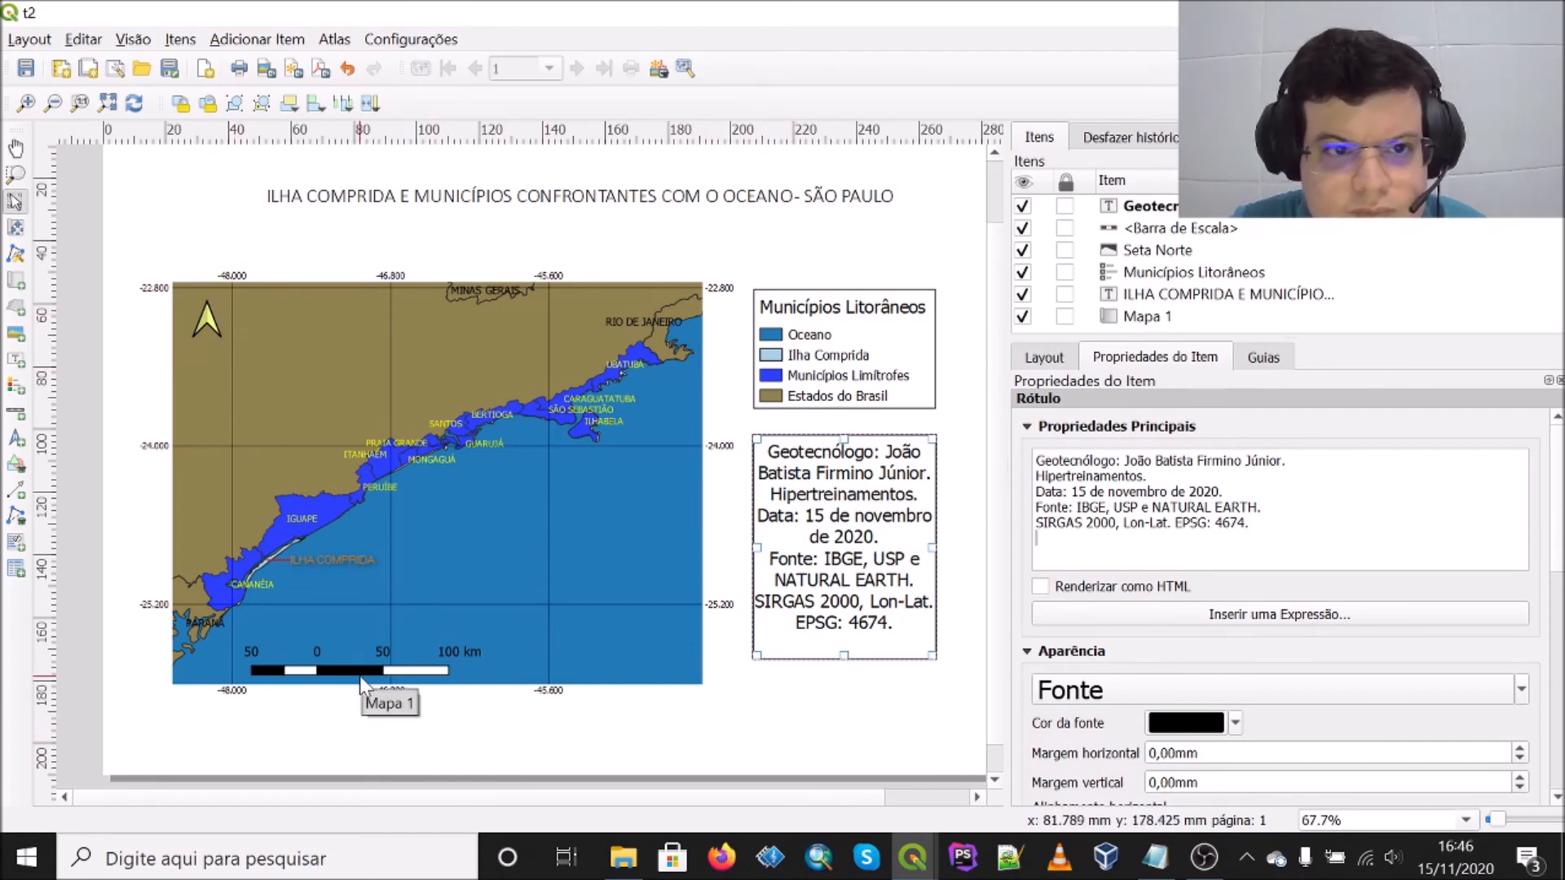
{"action": "left_click", "coordinate": [256, 39]}
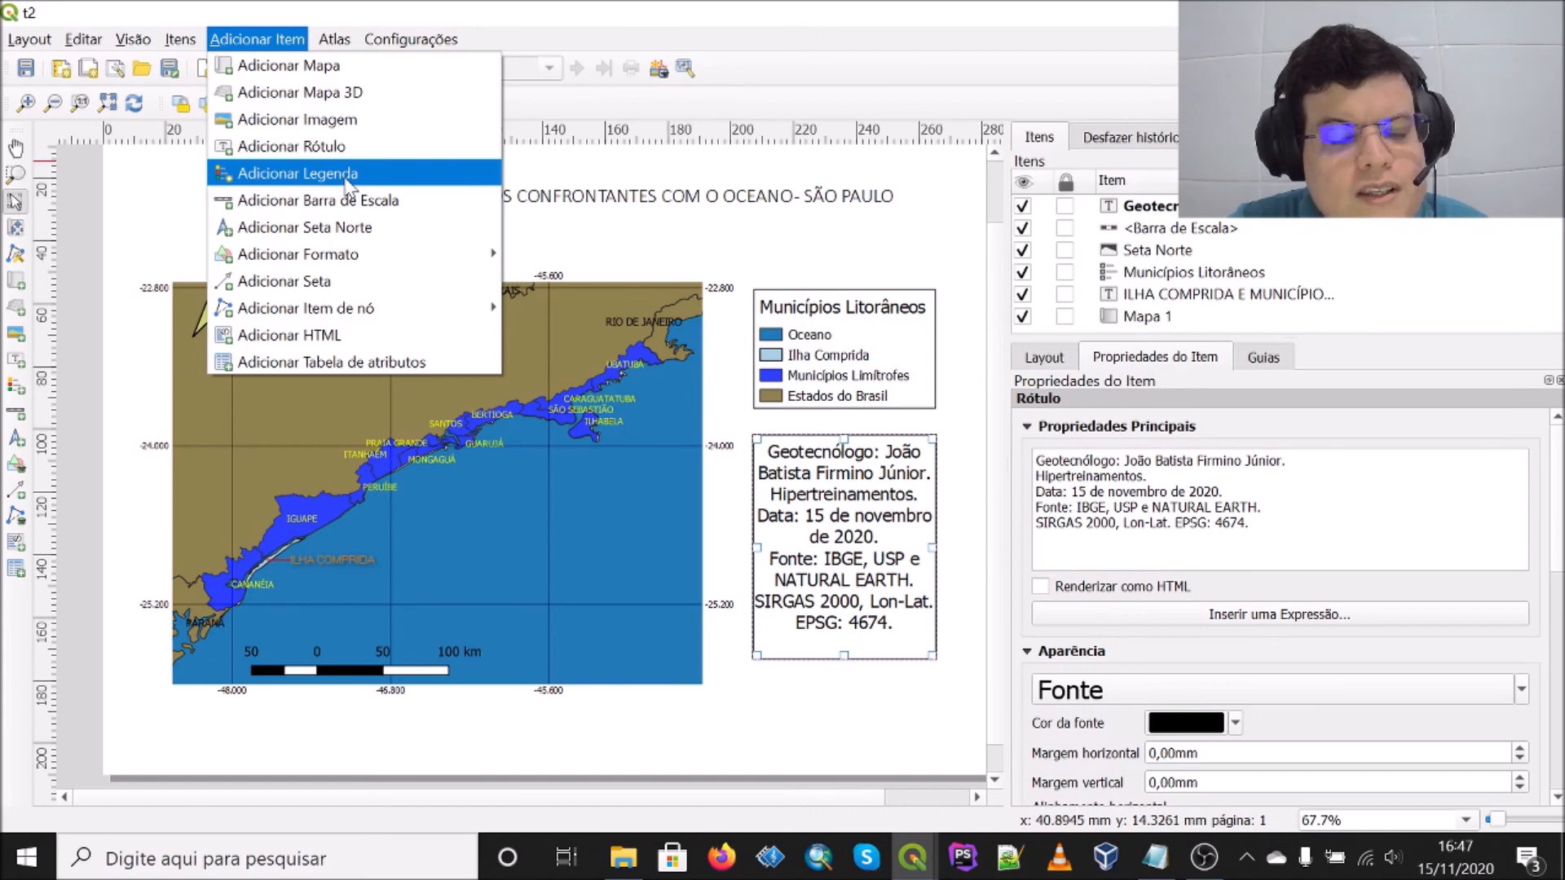
{"action": "left_click", "coordinate": [576, 218]}
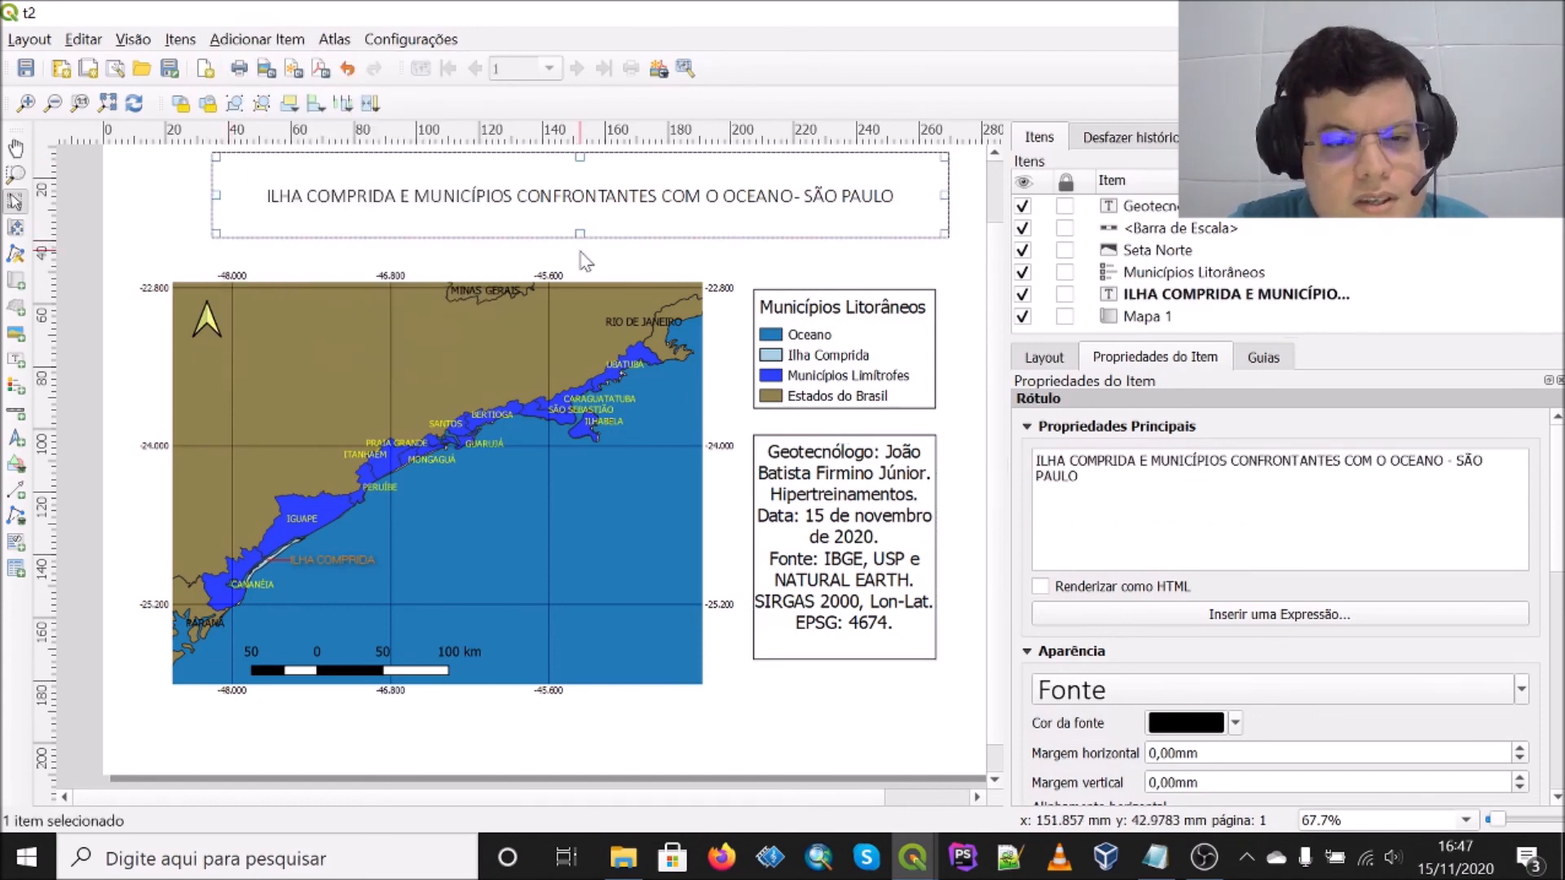
{"action": "left_click", "coordinate": [770, 722]}
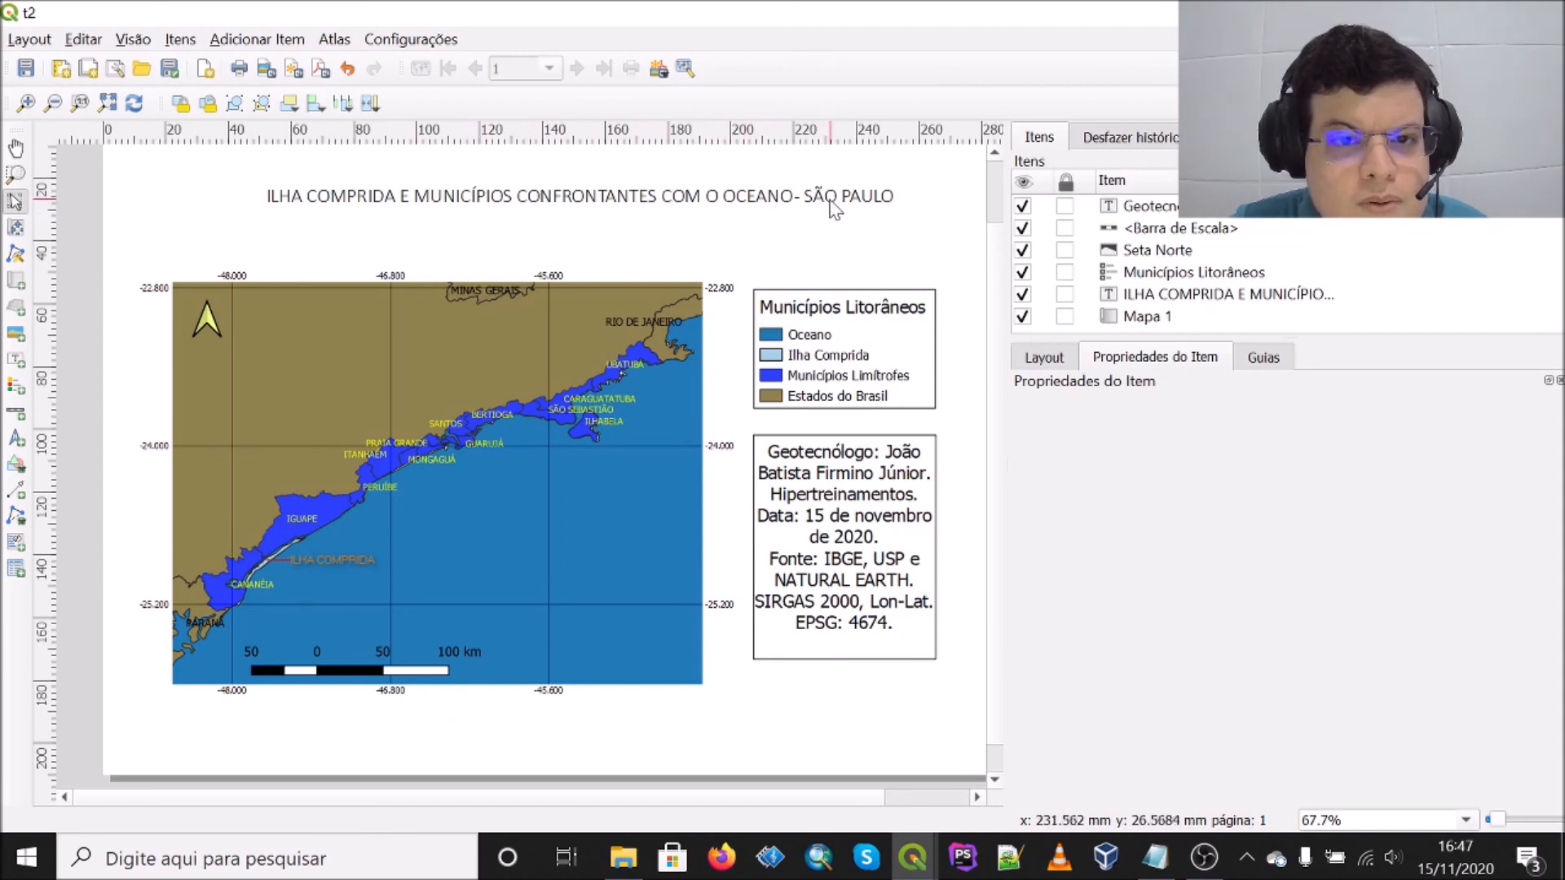
{"action": "left_click", "coordinate": [268, 71]}
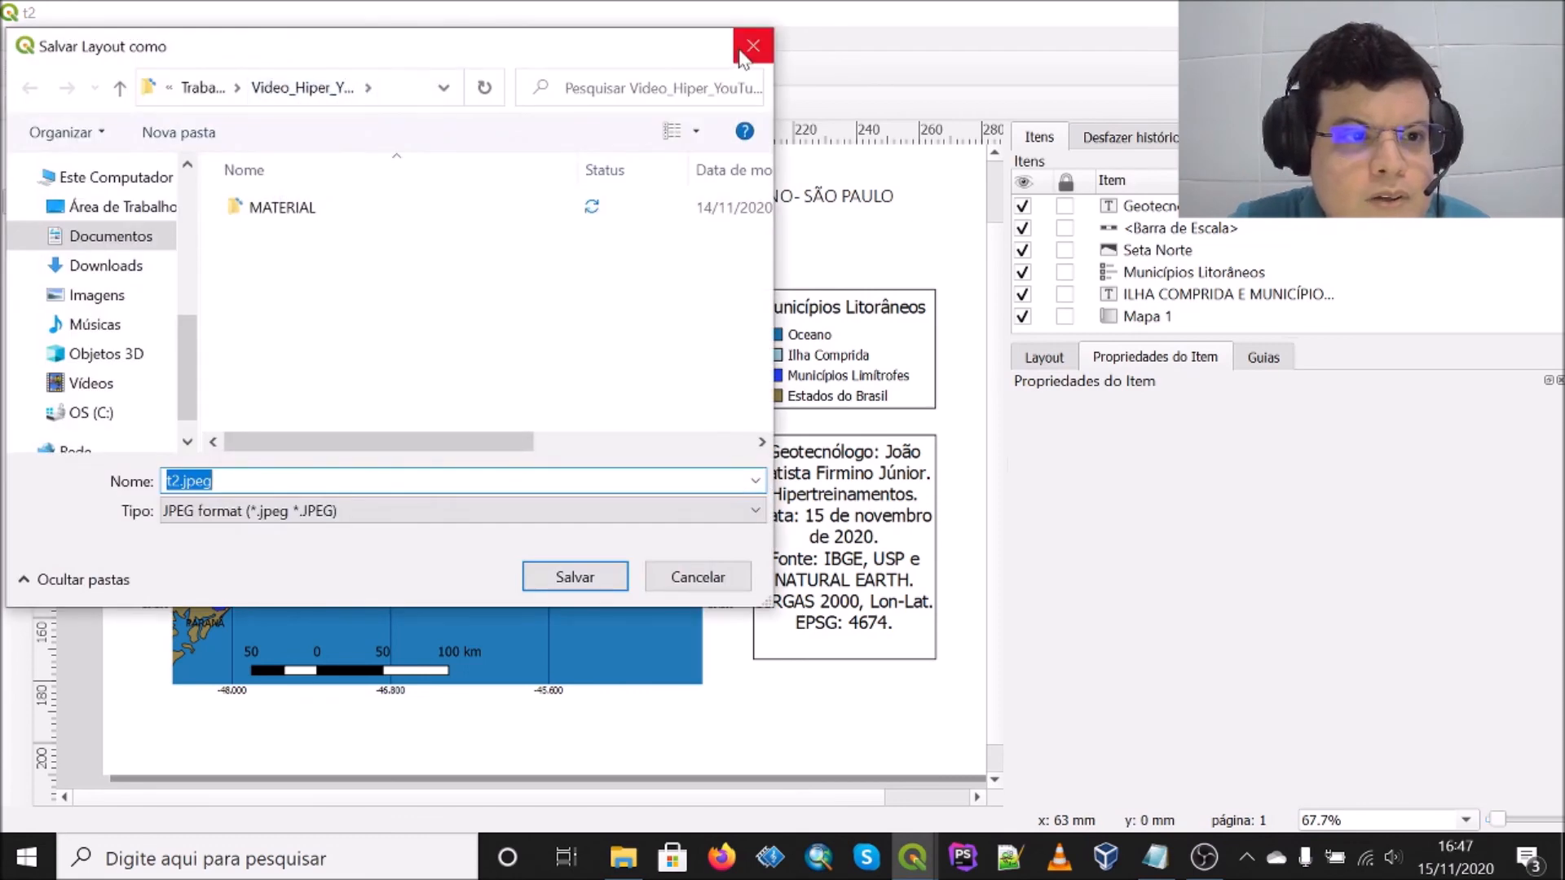
{"action": "left_click", "coordinate": [751, 46]}
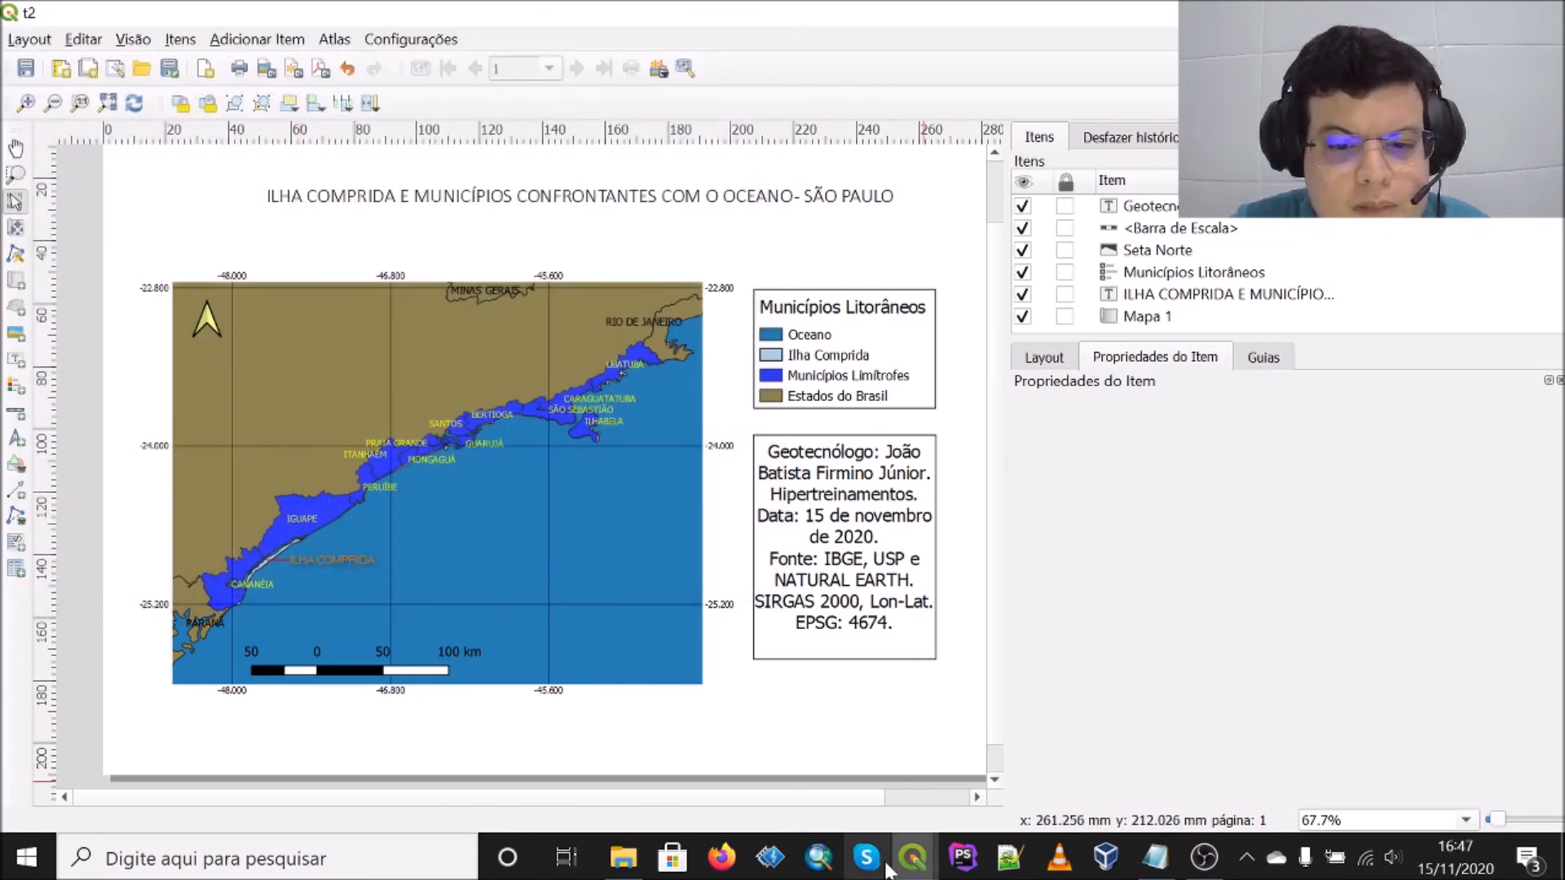
Step: Check the installed QGIS version in the main window's About information and close it
{"action": "mouse_move", "coordinate": [908, 863]}
{"action": "left_click", "coordinate": [878, 803]}
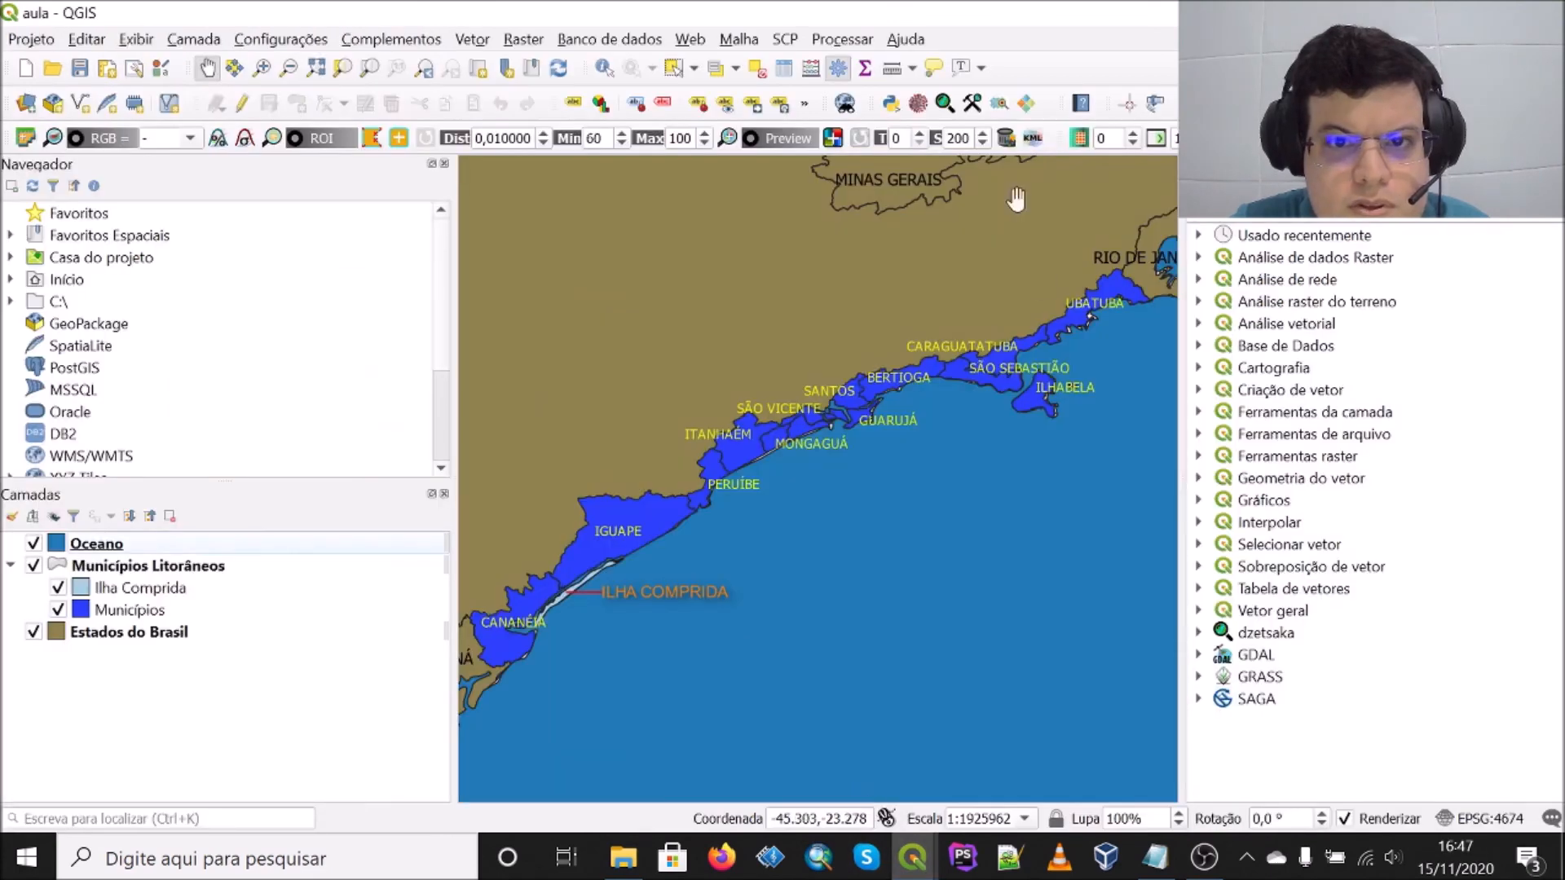
{"action": "left_click", "coordinate": [906, 39]}
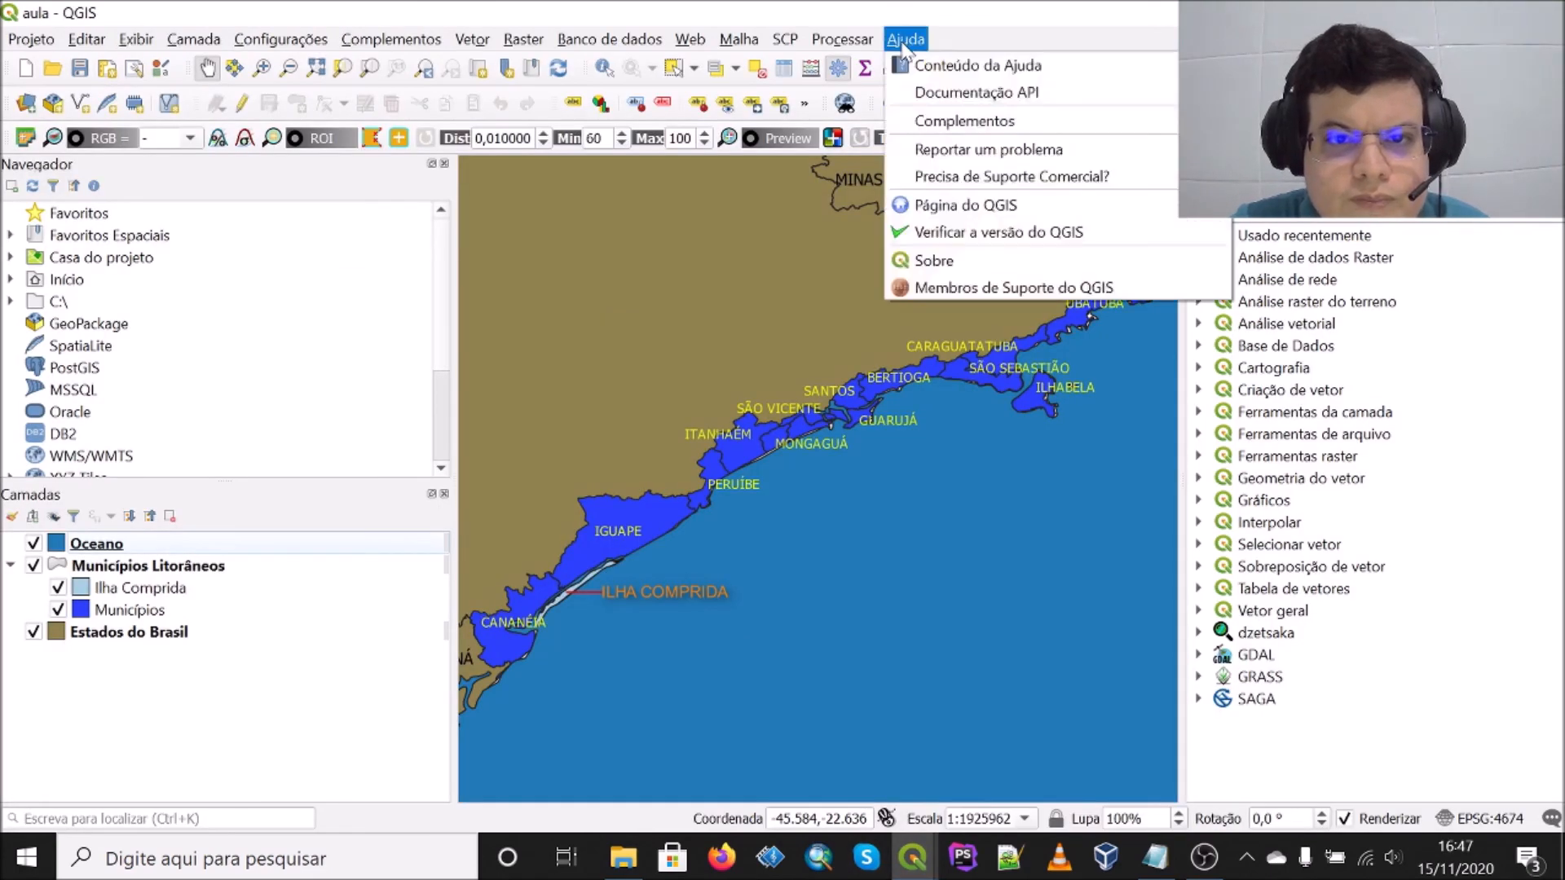
{"action": "left_click", "coordinate": [954, 267]}
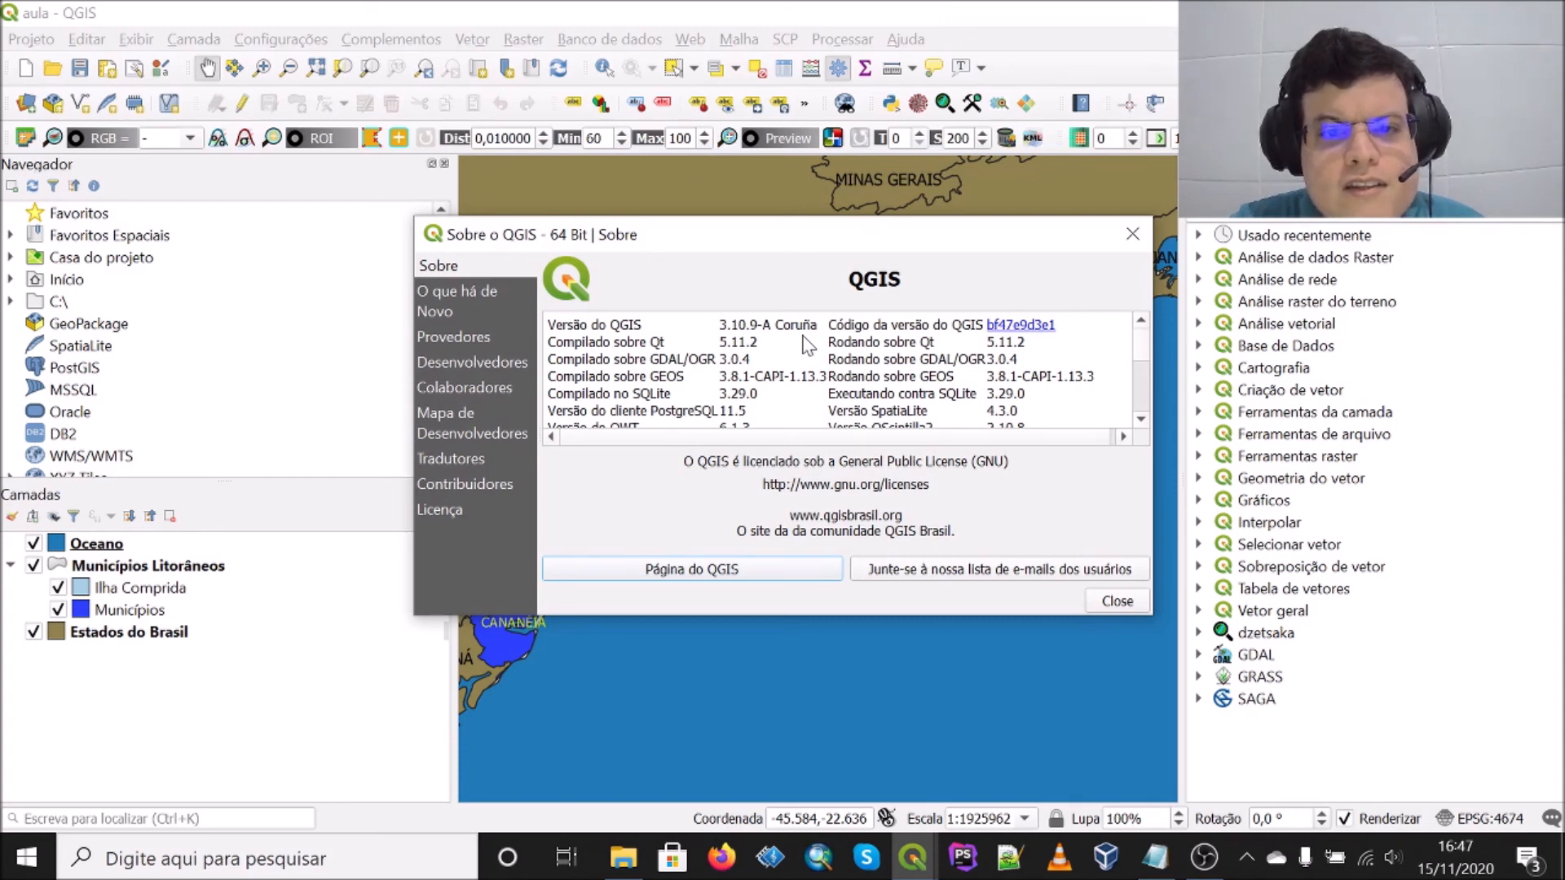
{"action": "left_click", "coordinate": [1132, 234]}
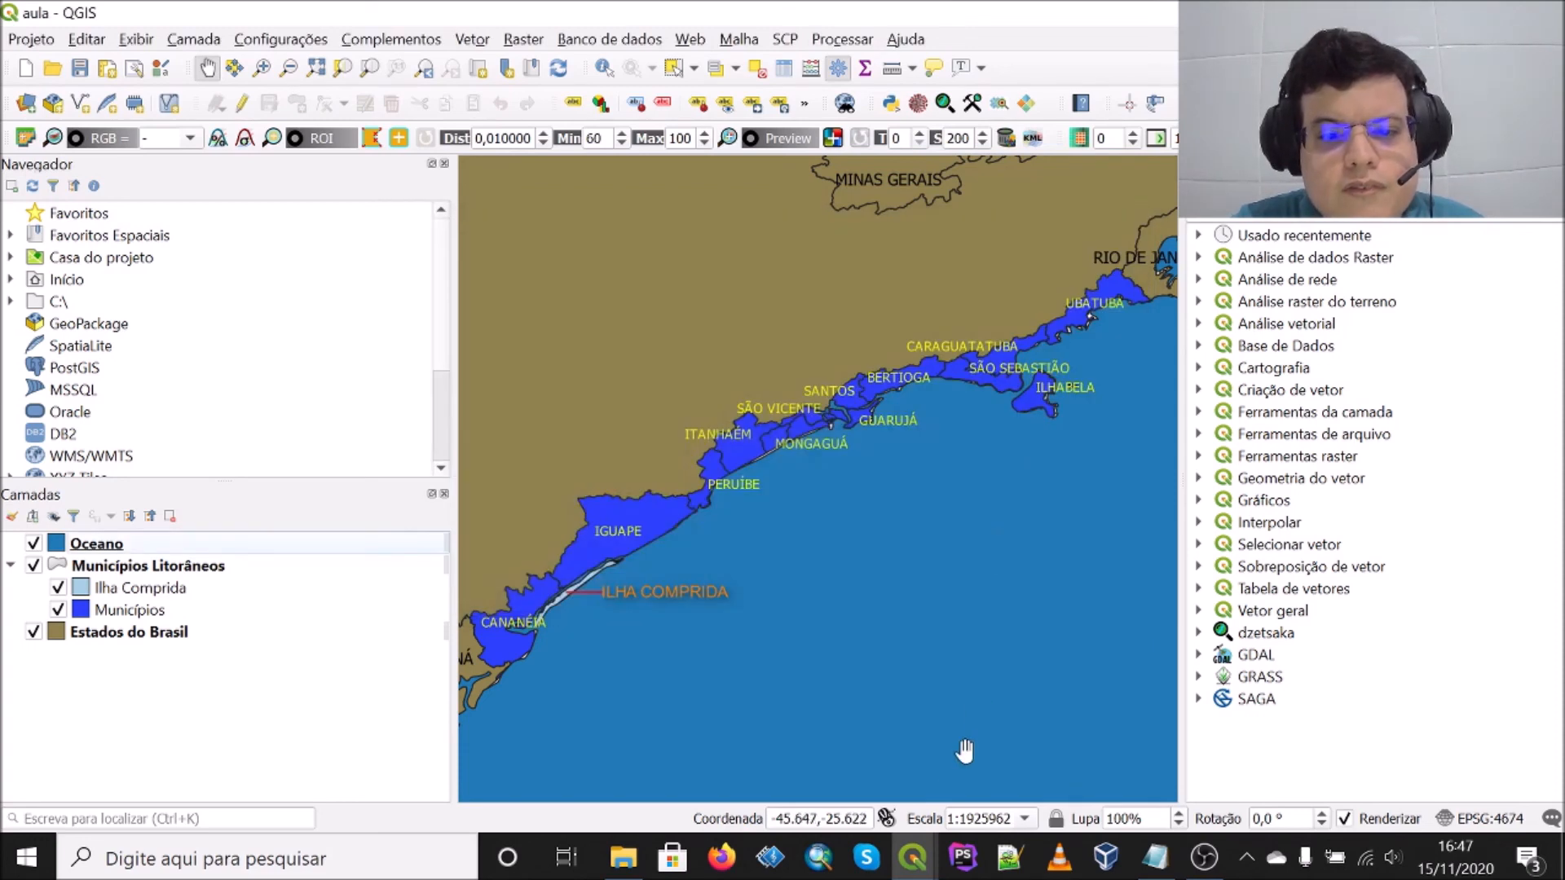
Step: Return to the layout and export it as a JPEG image named aula at 300 dpi
{"action": "mouse_move", "coordinate": [919, 873]}
{"action": "left_click", "coordinate": [1015, 774]}
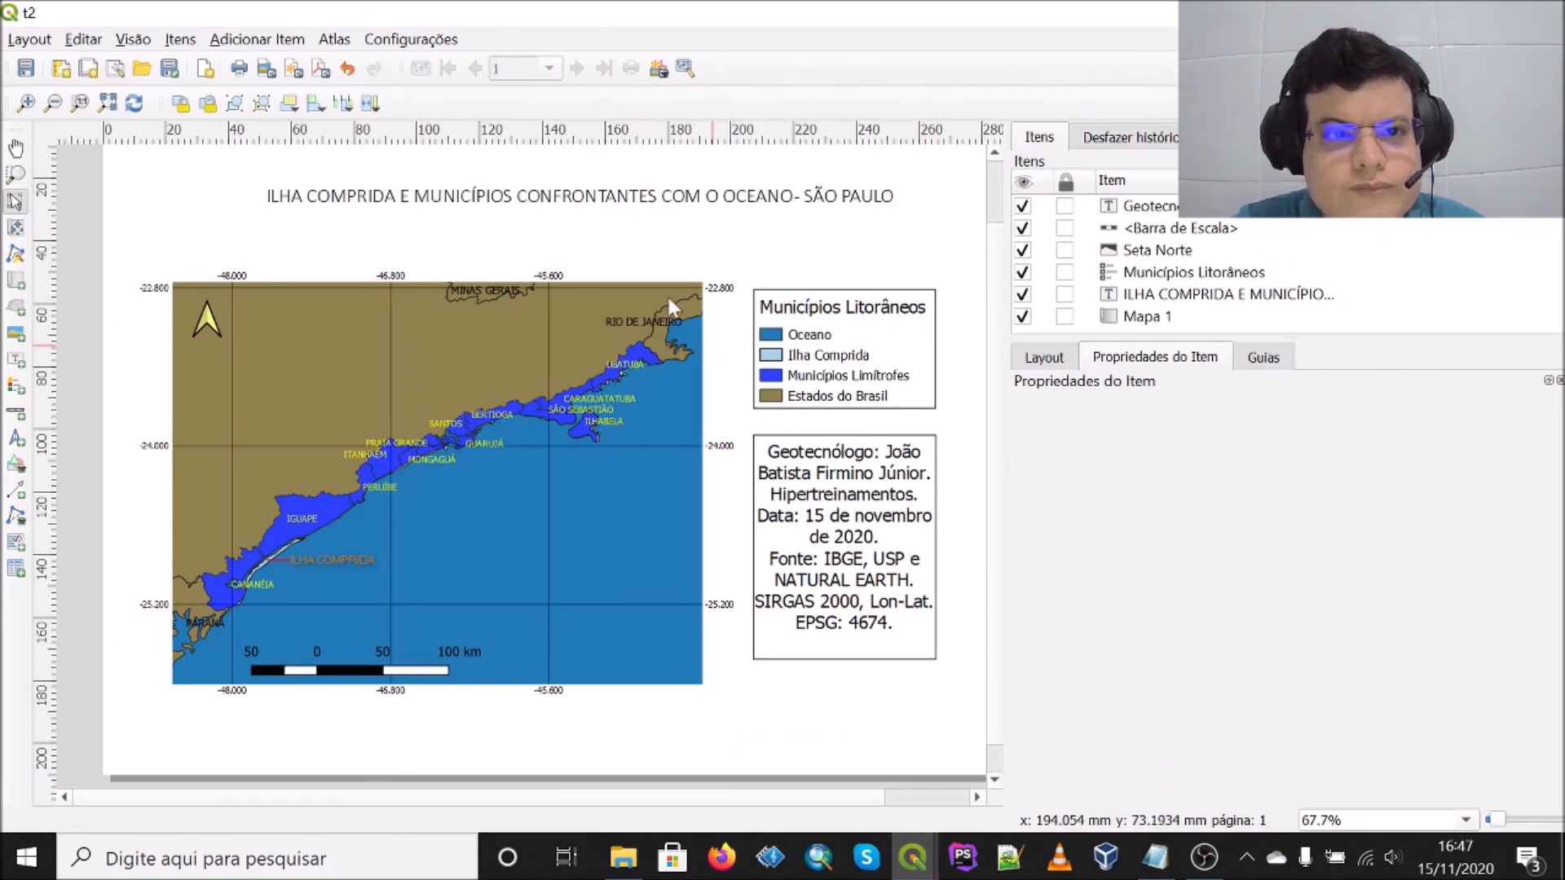
{"action": "left_click", "coordinate": [267, 69]}
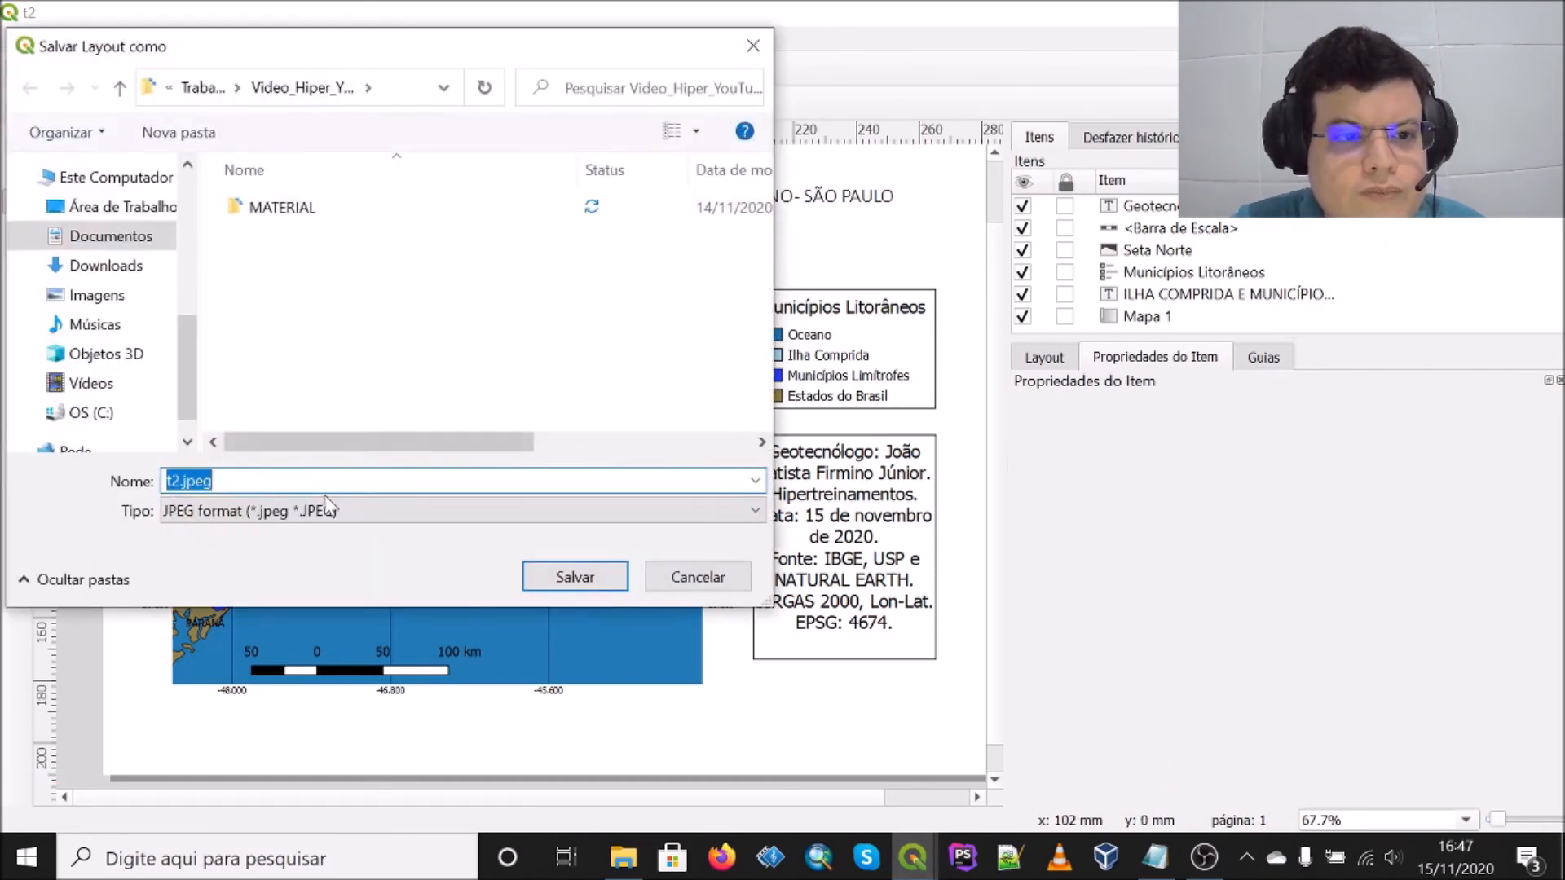
{"action": "type", "text": "aula"}
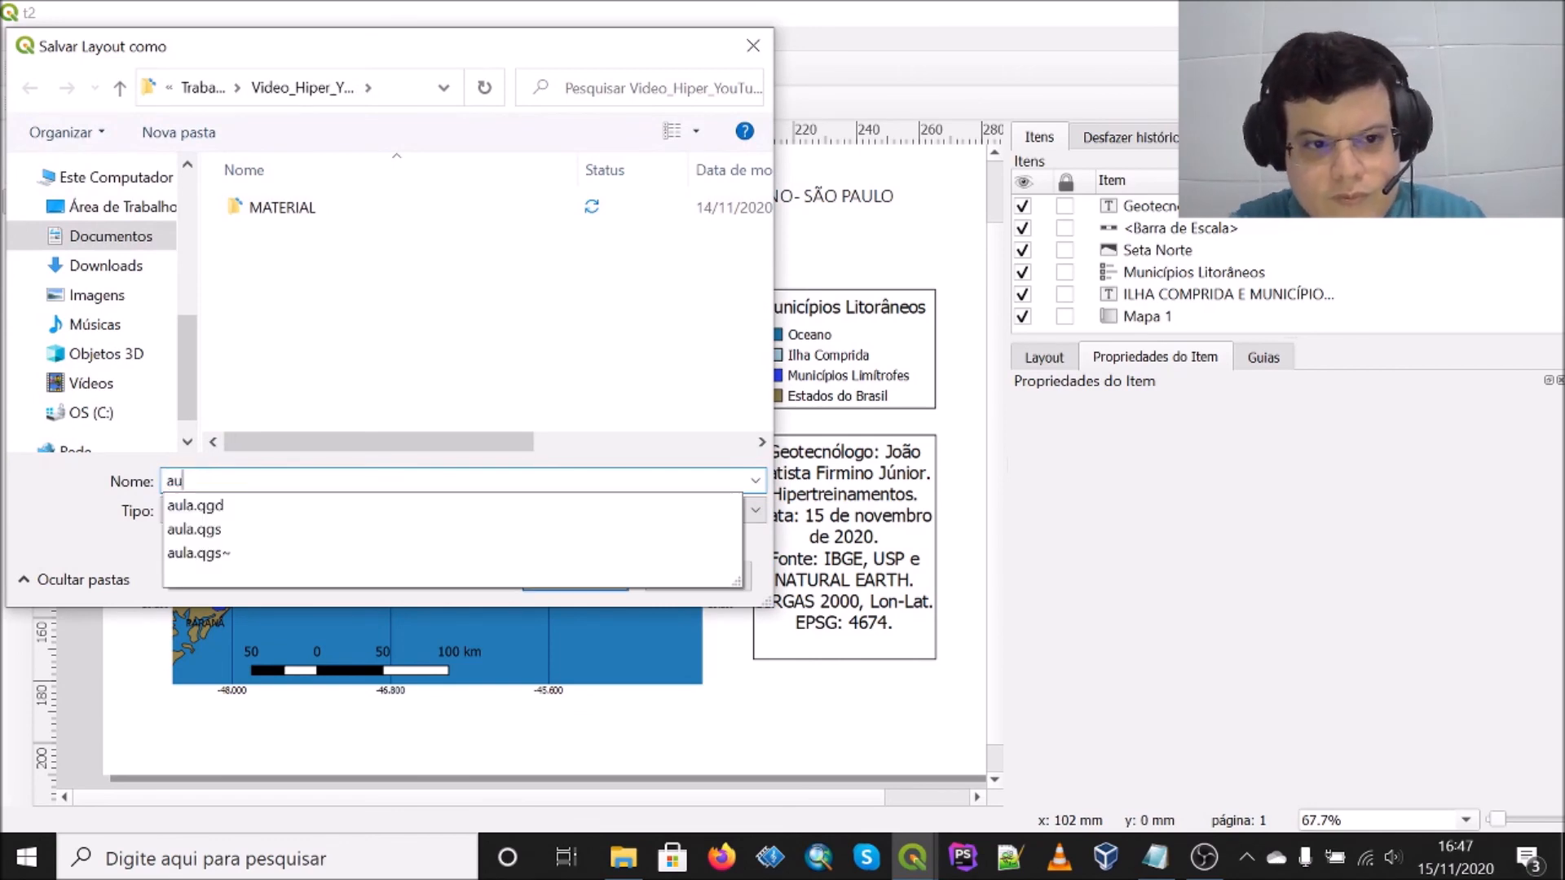
{"action": "left_click", "coordinate": [81, 535]}
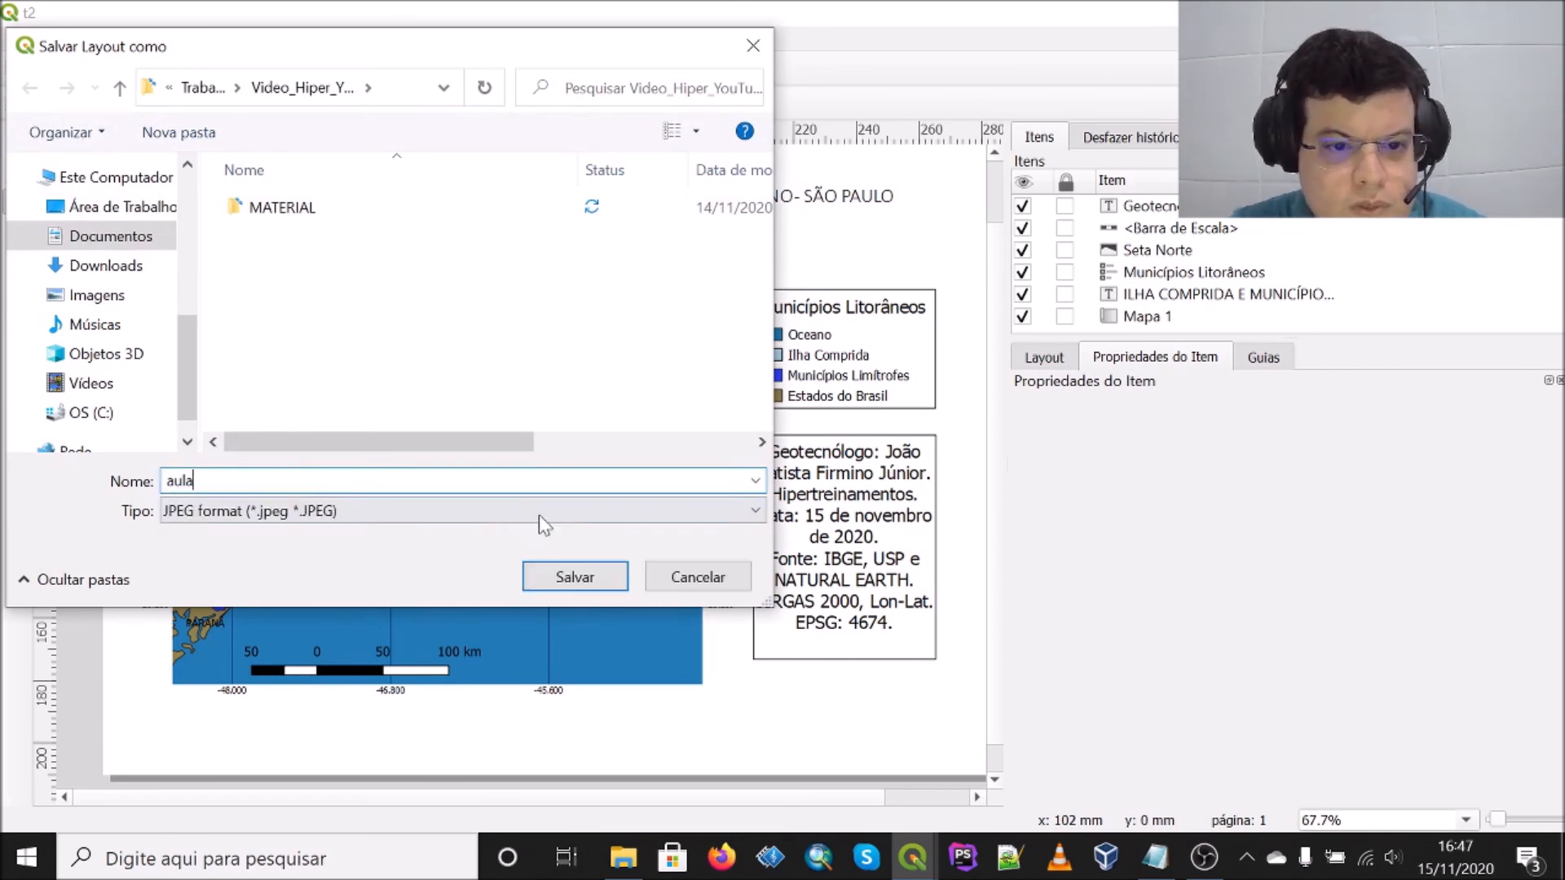
{"action": "left_click", "coordinate": [556, 575]}
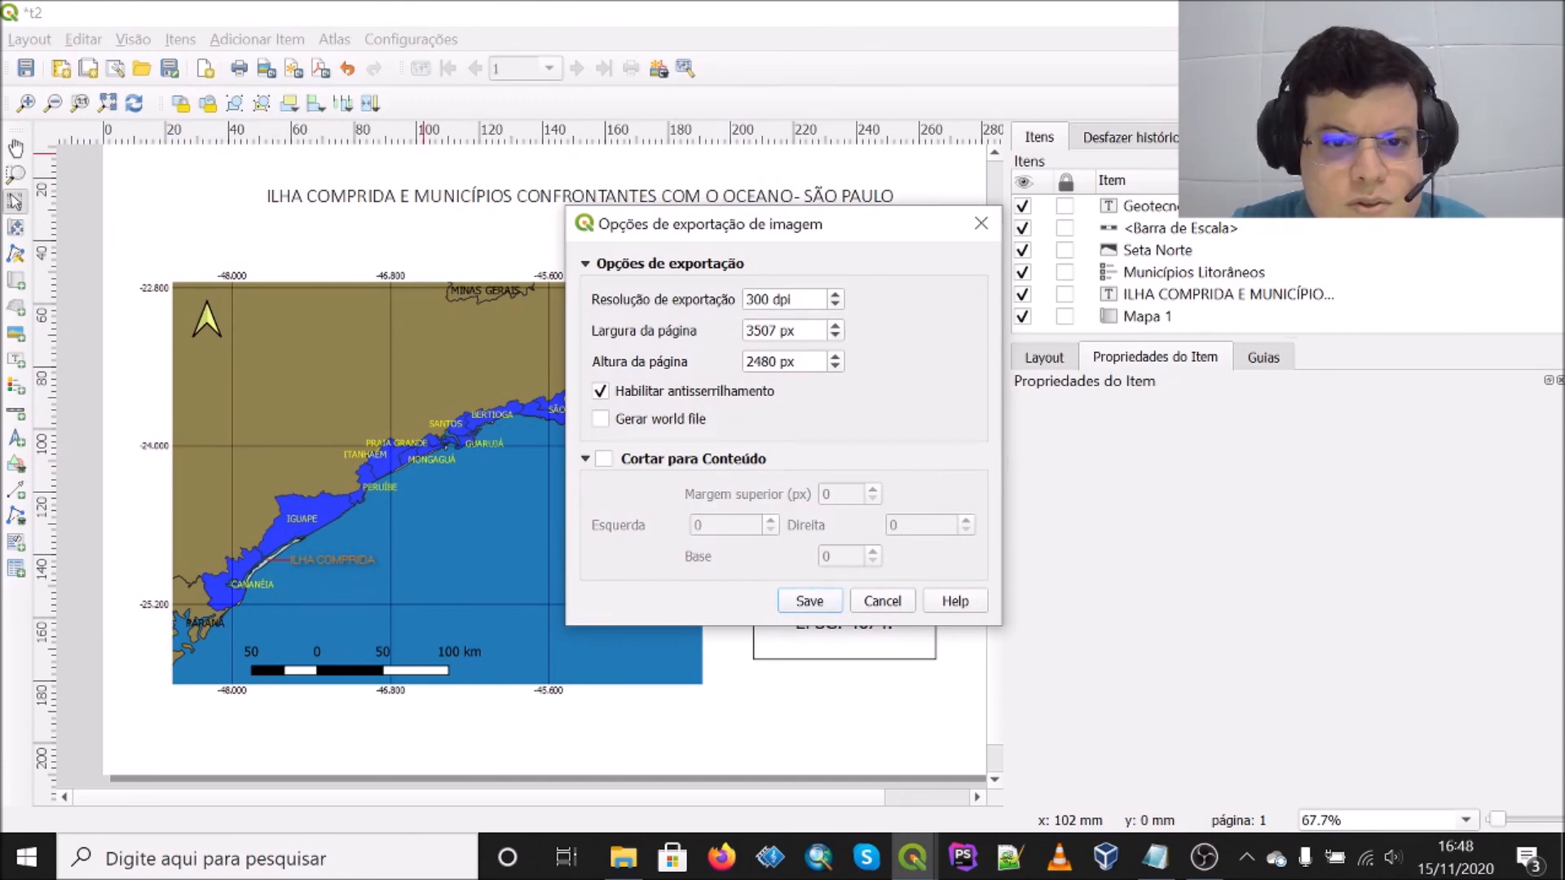
{"action": "left_click", "coordinate": [806, 601]}
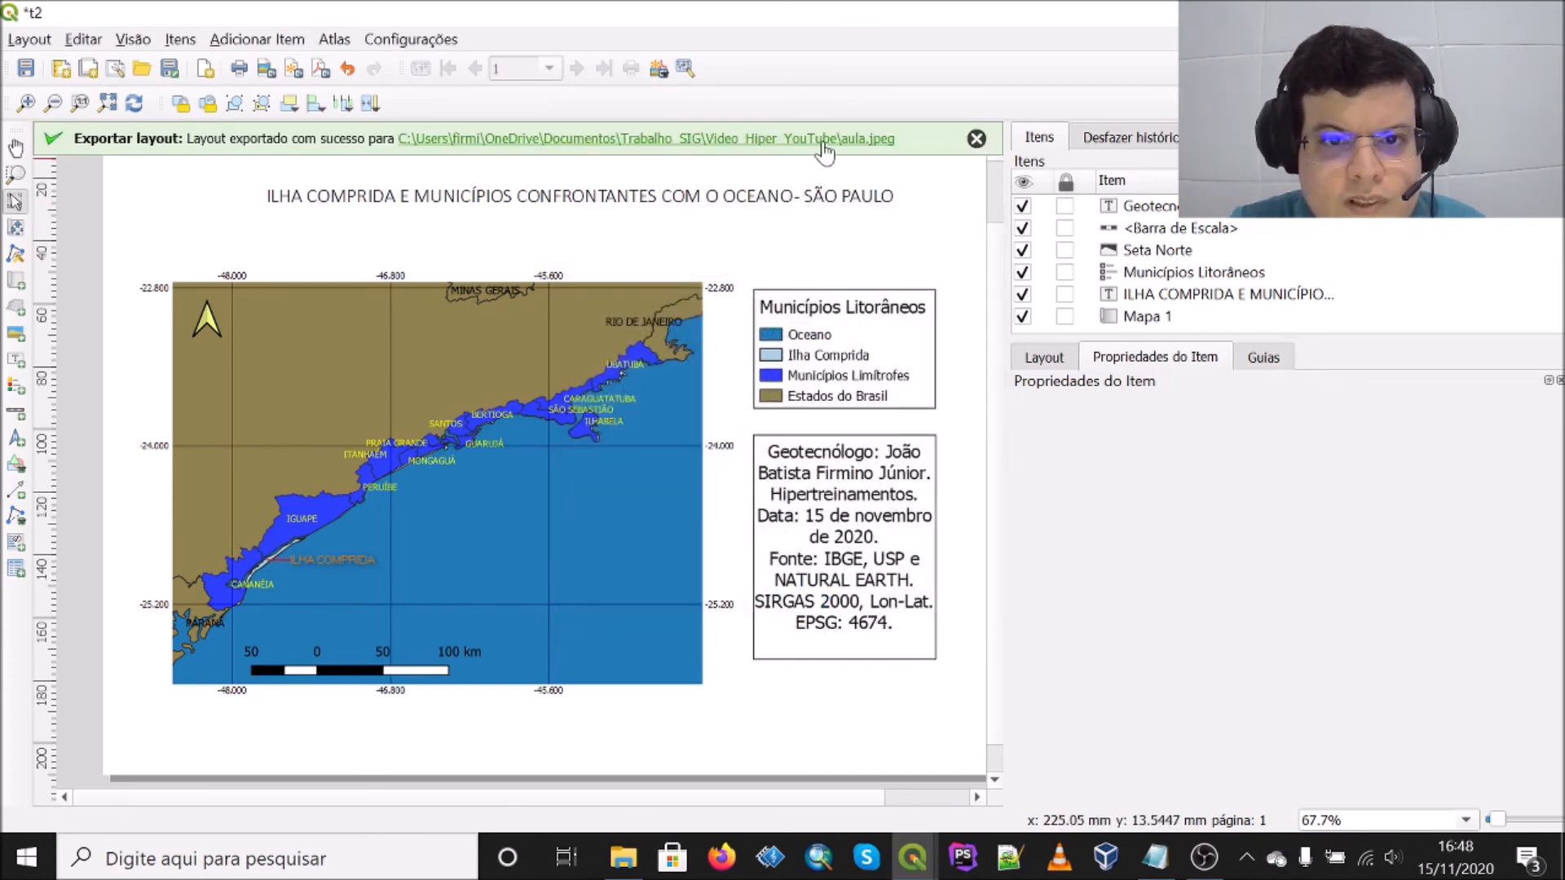
Step: Open the folder containing the exported map and open aula.jpeg to view it
{"action": "left_click", "coordinate": [825, 140]}
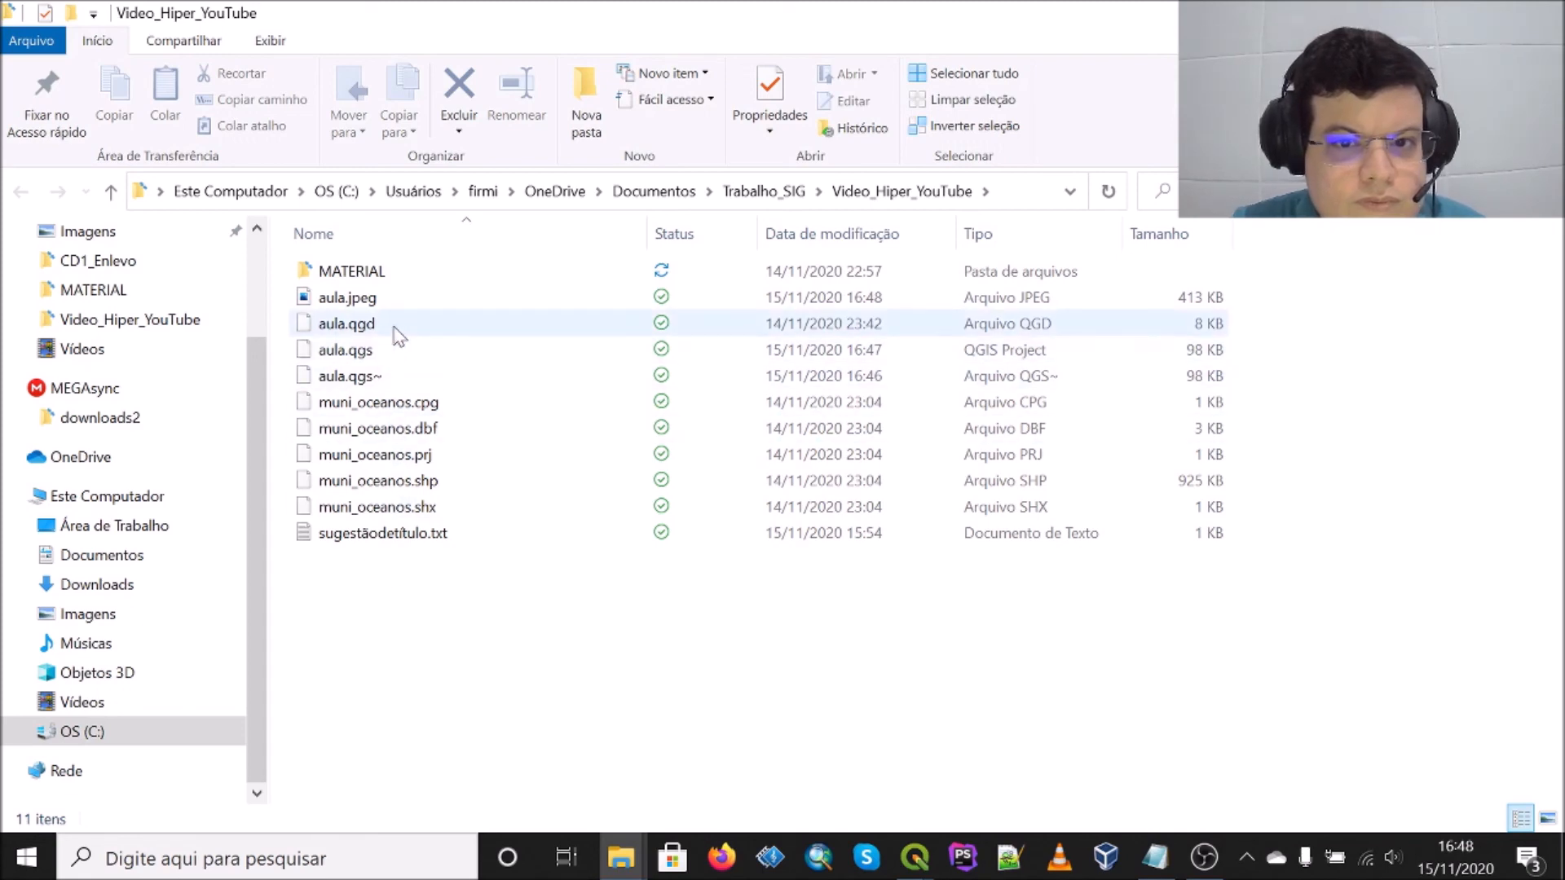
{"action": "left_click", "coordinate": [386, 303]}
{"action": "double_click", "coordinate": [386, 303]}
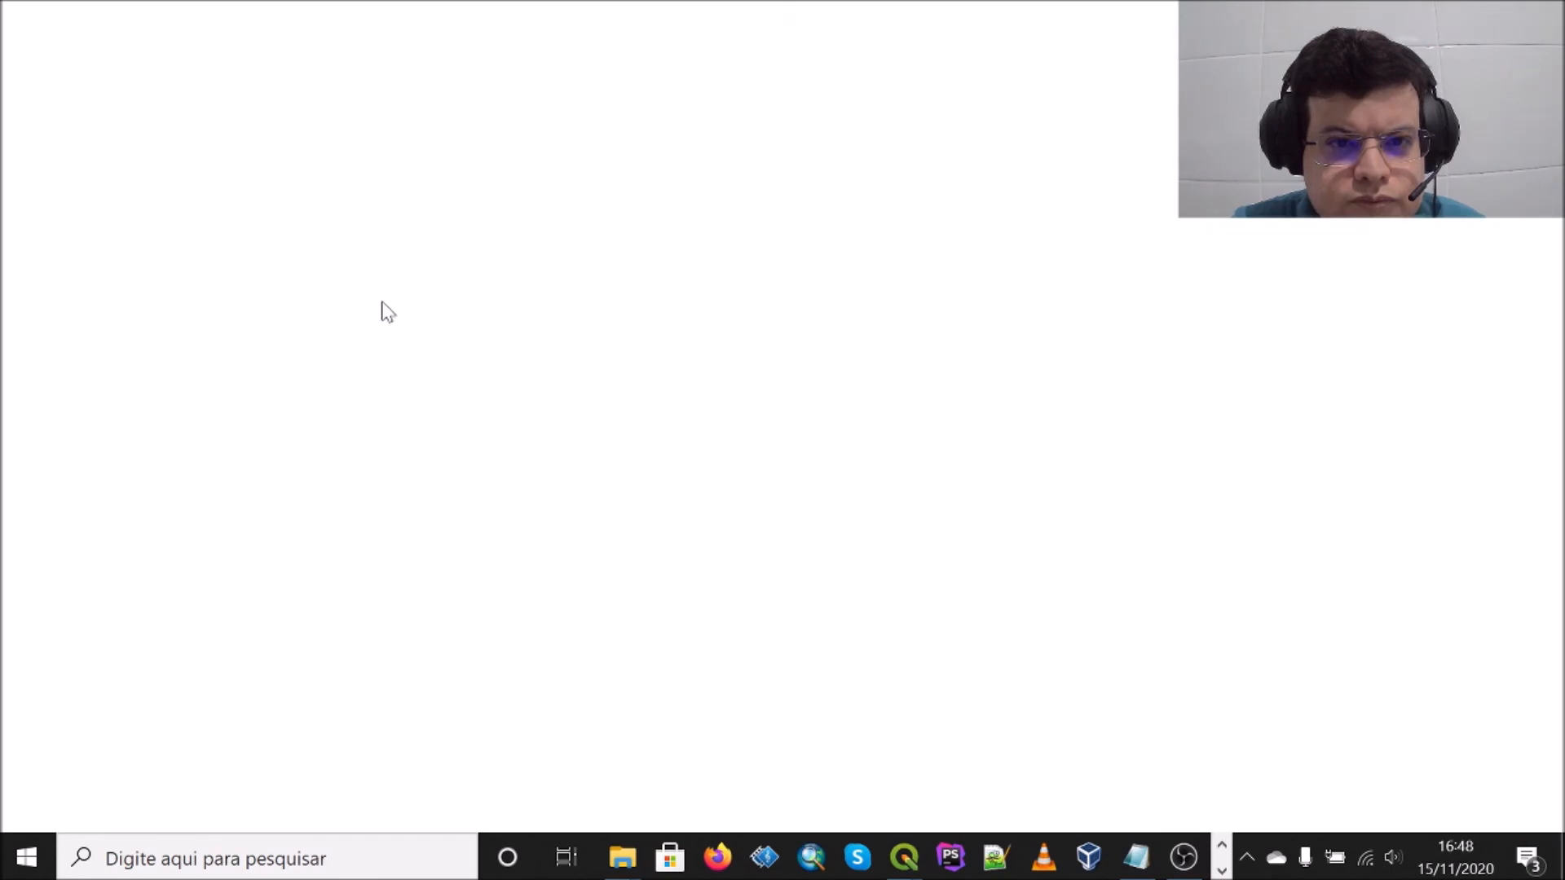